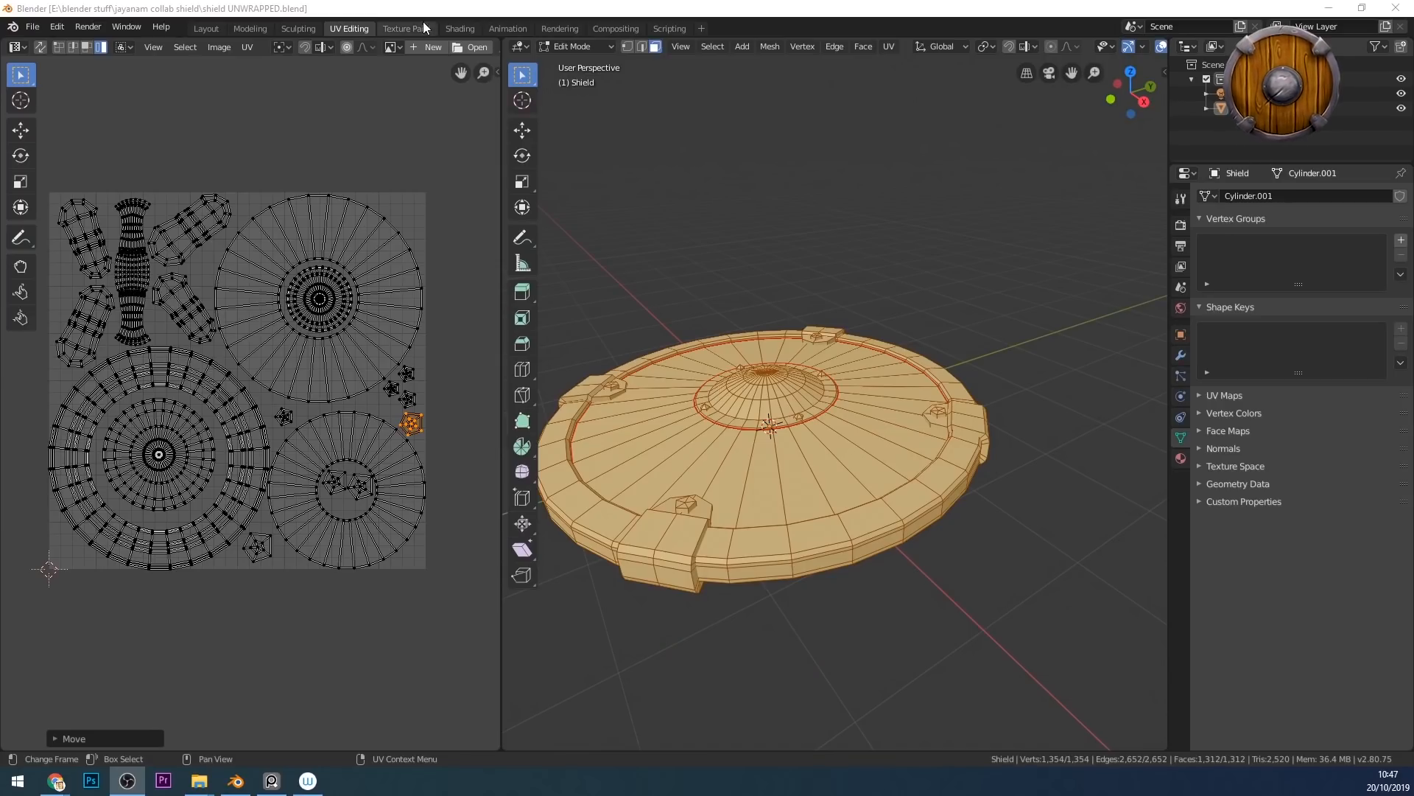
- Switch to the Texture Paint workspace, split the image editor area in two horizontally, and make the upper half a Shader Editor
{"action": "left_click", "coordinate": [406, 29]}
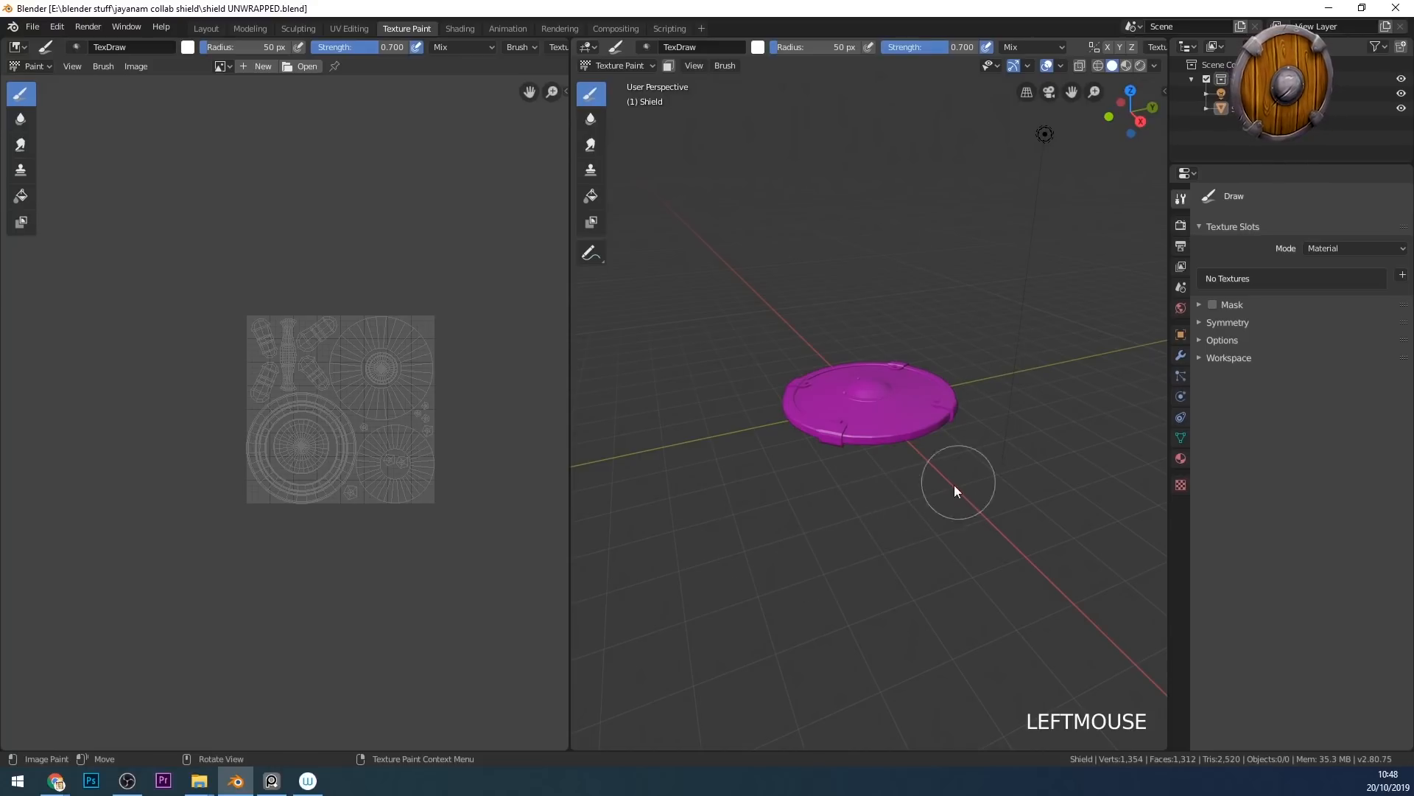
{"action": "right_click", "coordinate": [568, 39]}
{"action": "left_click_drag", "start_coordinate": [568, 39], "coordinate": [545, 338]}
{"action": "left_click", "coordinate": [19, 47]}
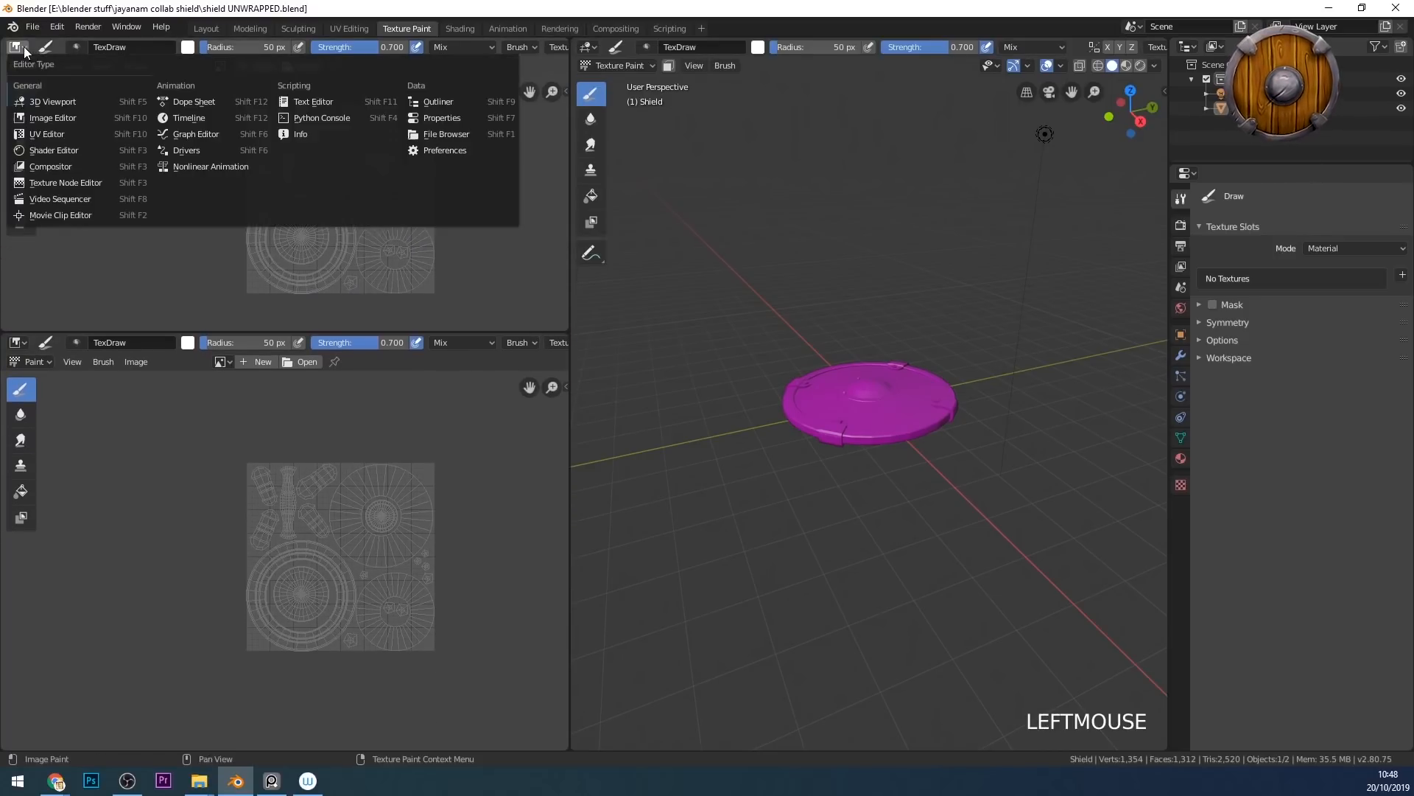
{"action": "left_click", "coordinate": [73, 148]}
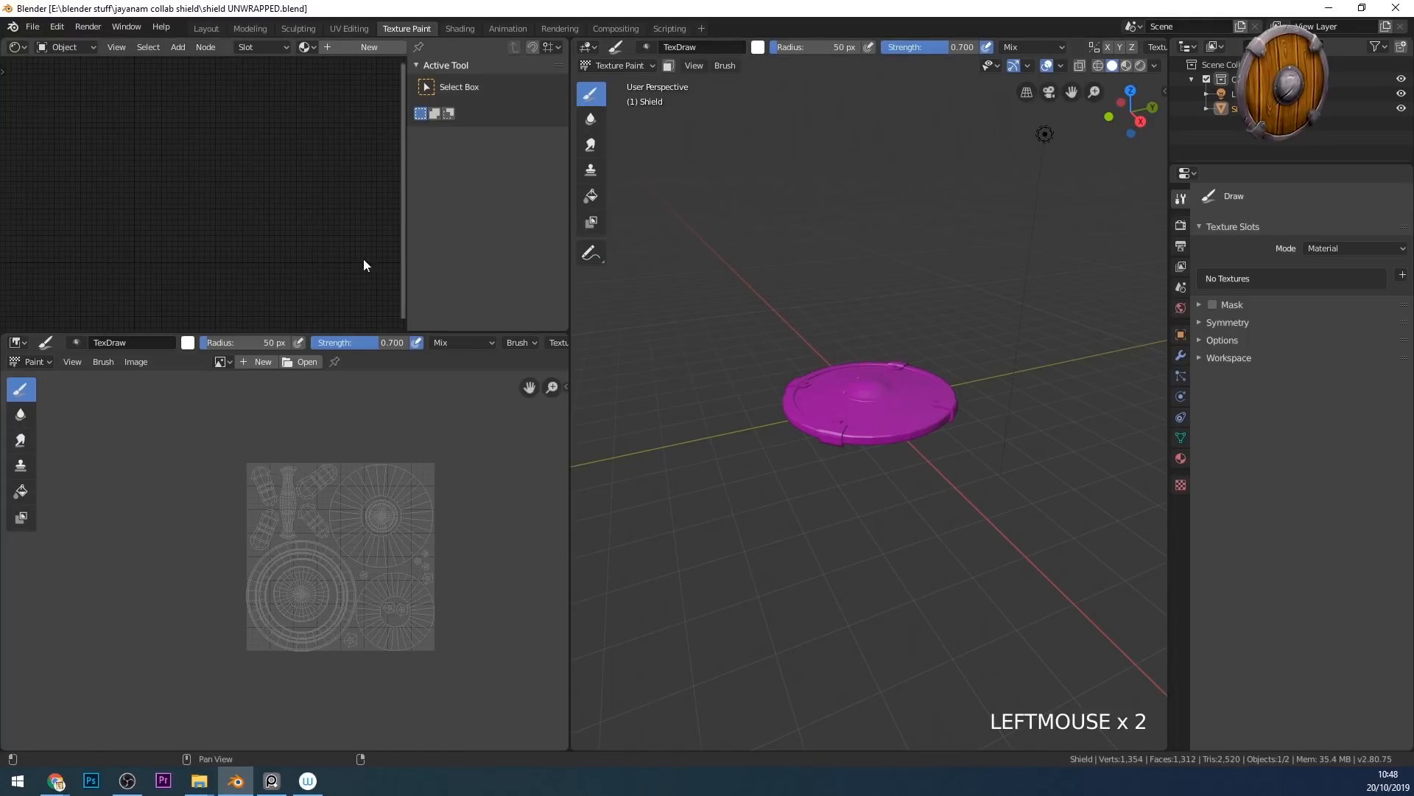
- Add a Base Color texture paint slot at 2048 × 2048 px with a grey fill of value about 0.411 and no alpha
{"action": "left_click", "coordinate": [1402, 275]}
{"action": "left_click", "coordinate": [1345, 289]}
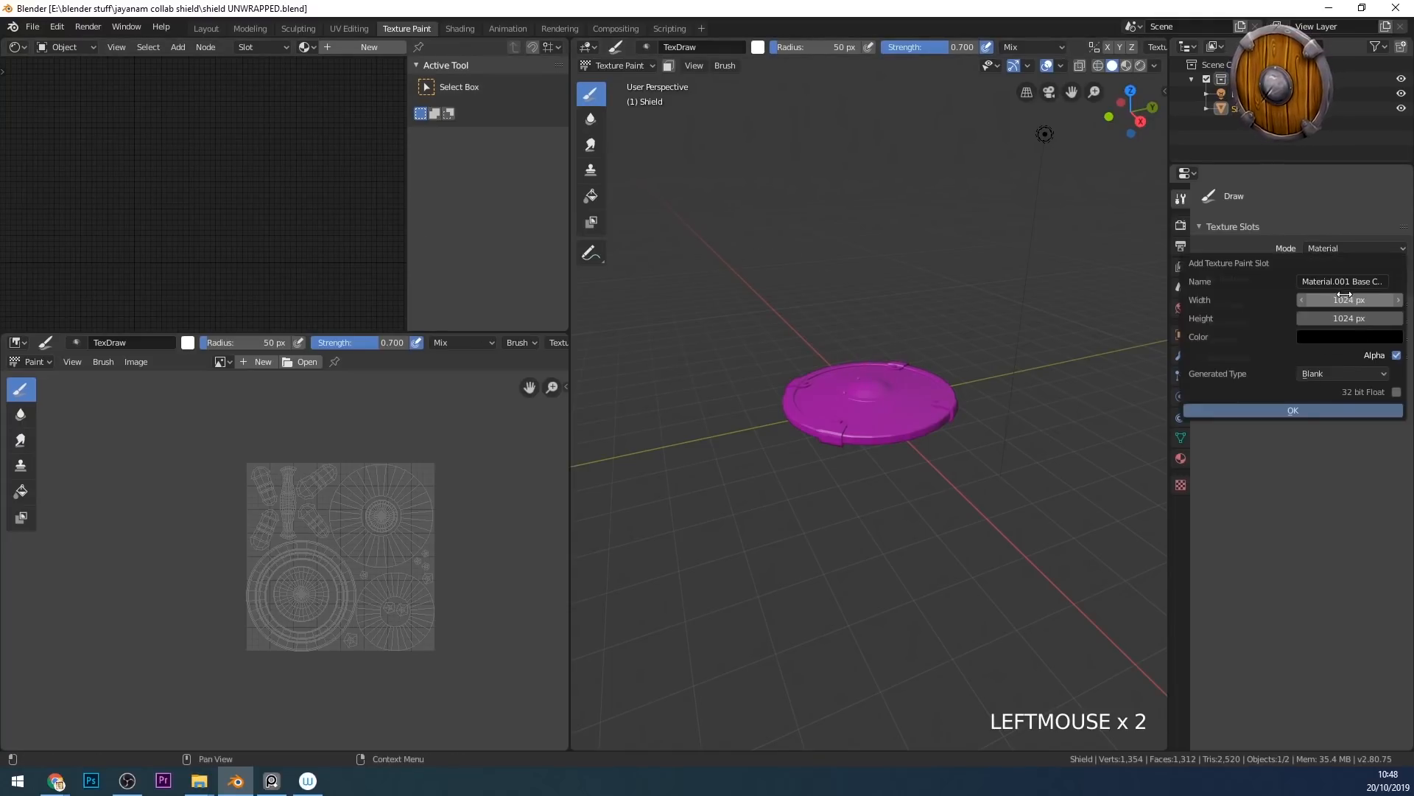
{"action": "left_click", "coordinate": [1352, 336]}
{"action": "left_click_drag", "start_coordinate": [1392, 230], "coordinate": [1393, 188]}
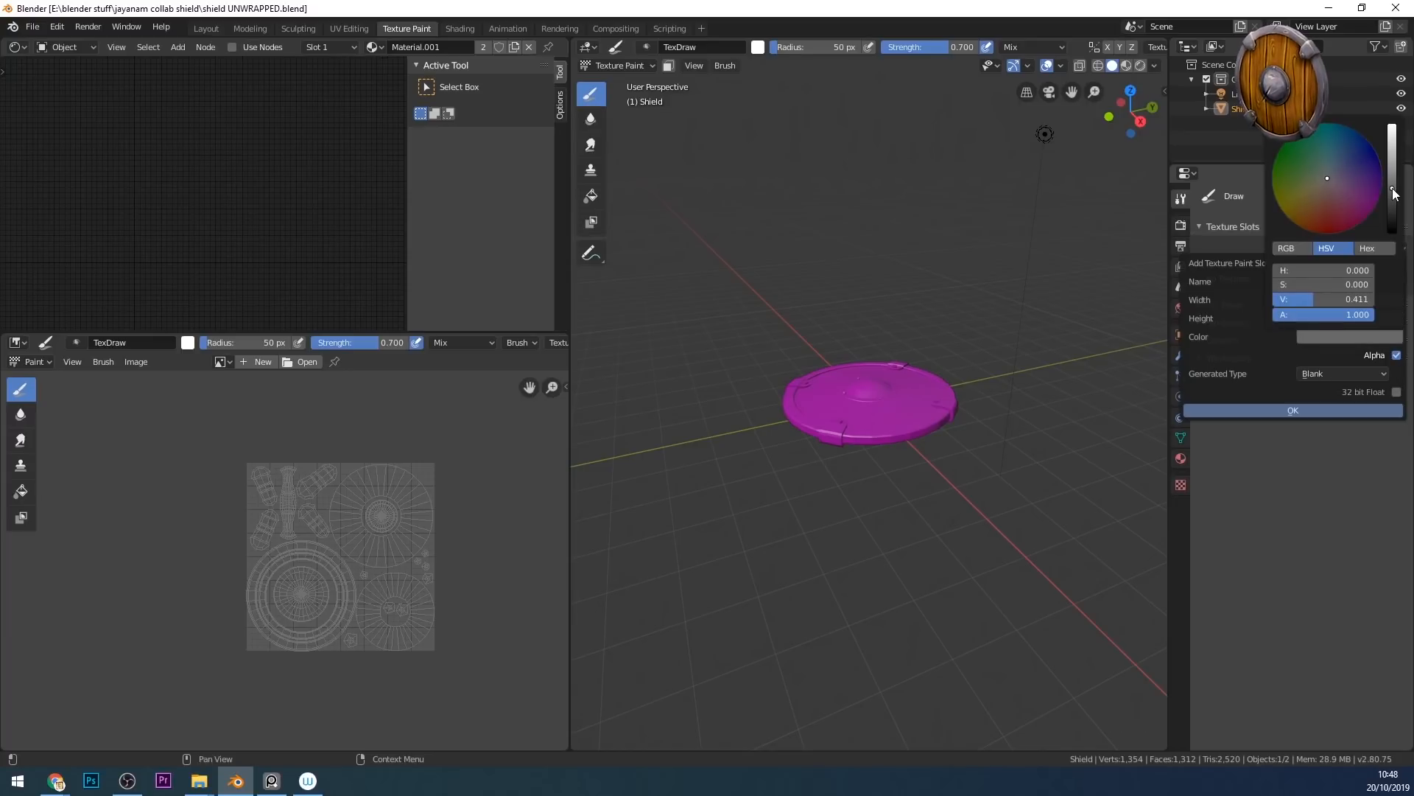
{"action": "left_click", "coordinate": [1396, 355]}
{"action": "left_click", "coordinate": [1350, 300]}
{"action": "type", "text": "20048"}
{"action": "key", "text": "Return"}
{"action": "left_click", "coordinate": [1353, 318]}
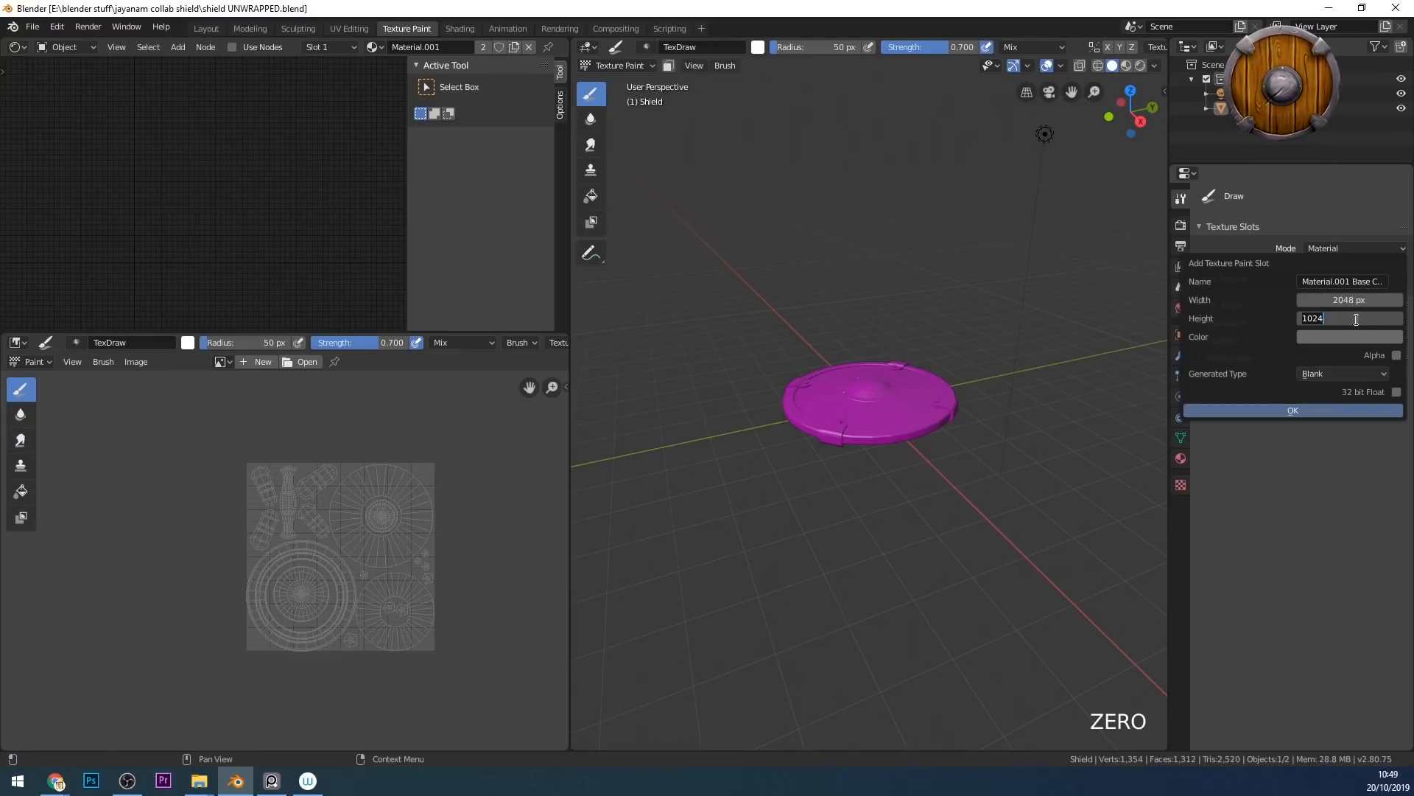
{"action": "type", "text": "2048"}
{"action": "key", "text": "Return"}
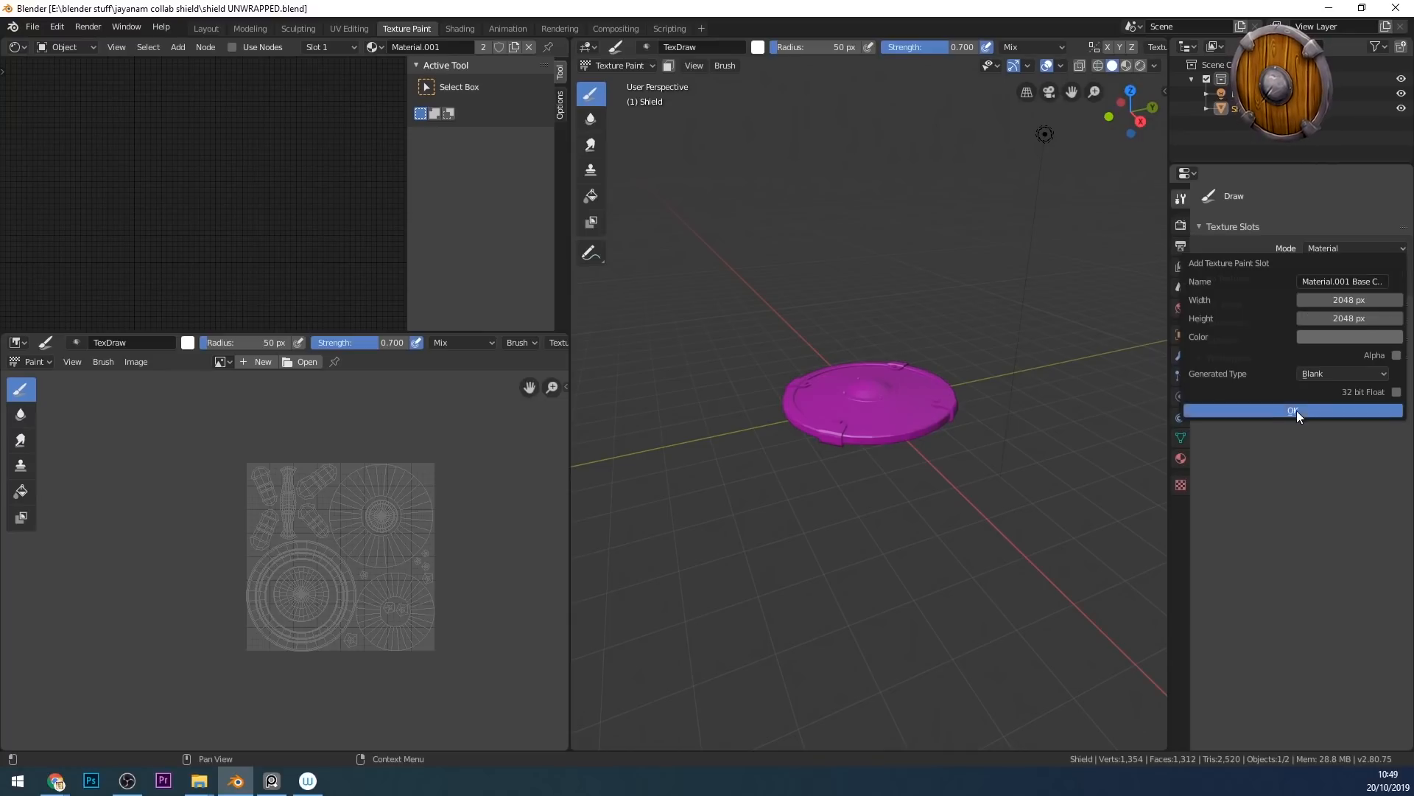
{"action": "left_click", "coordinate": [1297, 412]}
- Hide the Shader Editor's sidebar to give the material nodes more room
{"action": "mouse_move", "coordinate": [241, 241]}
{"action": "middle_mouse_down"}
{"action": "mouse_move", "coordinate": [251, 204]}
{"action": "mouse_move", "coordinate": [307, 177]}
{"action": "middle_mouse_up"}
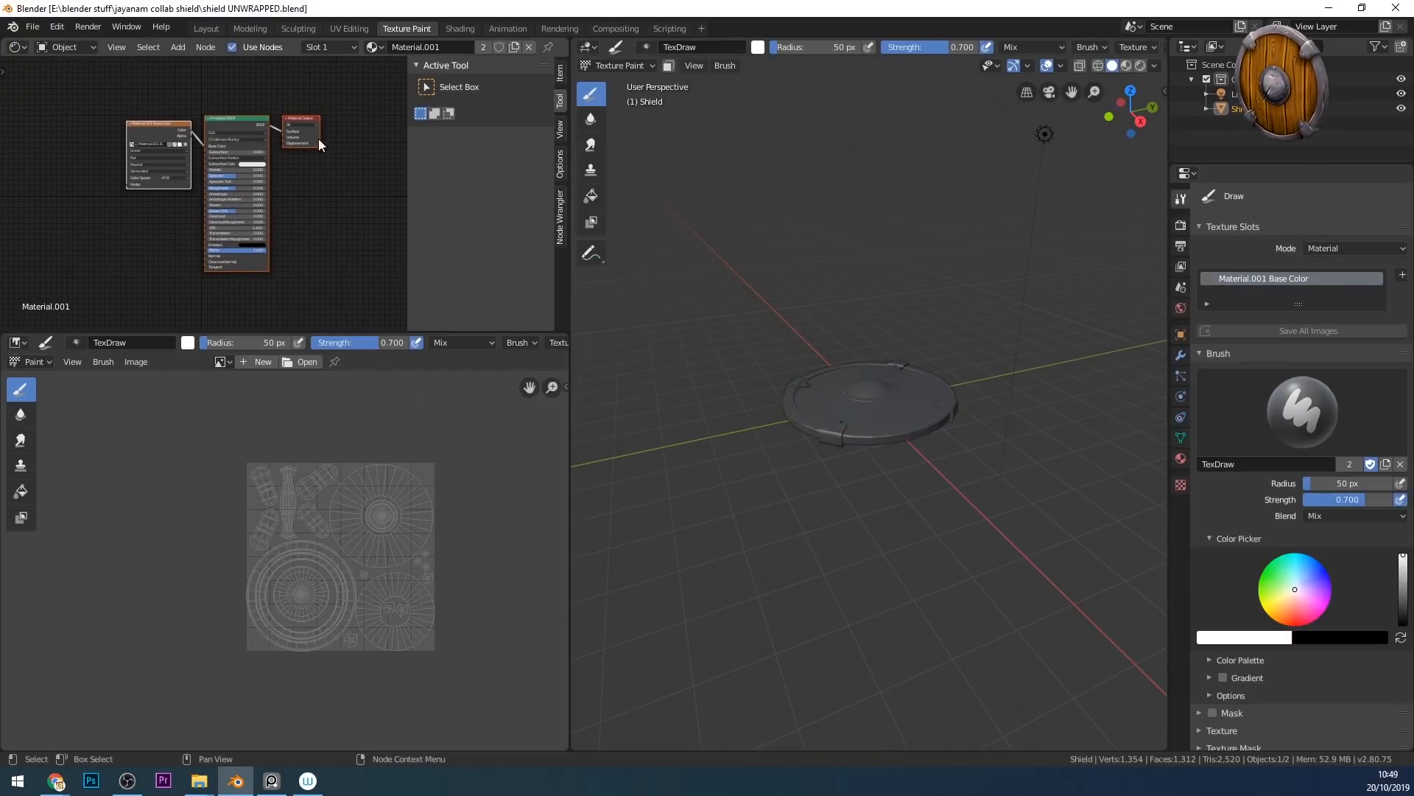
{"action": "scroll", "coordinate": [193, 198], "scroll_direction": "up", "scroll_amount": 3}
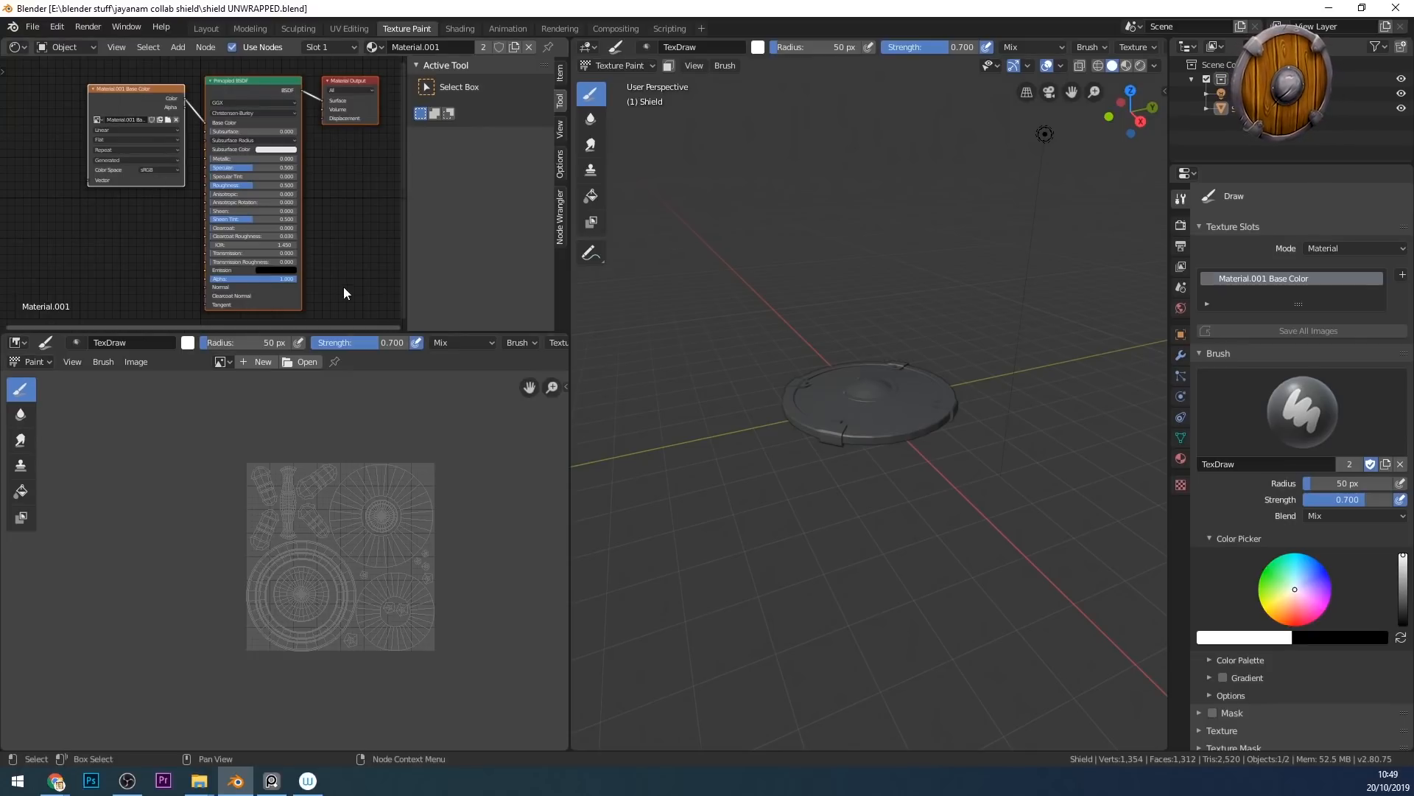
{"action": "key", "text": "n"}
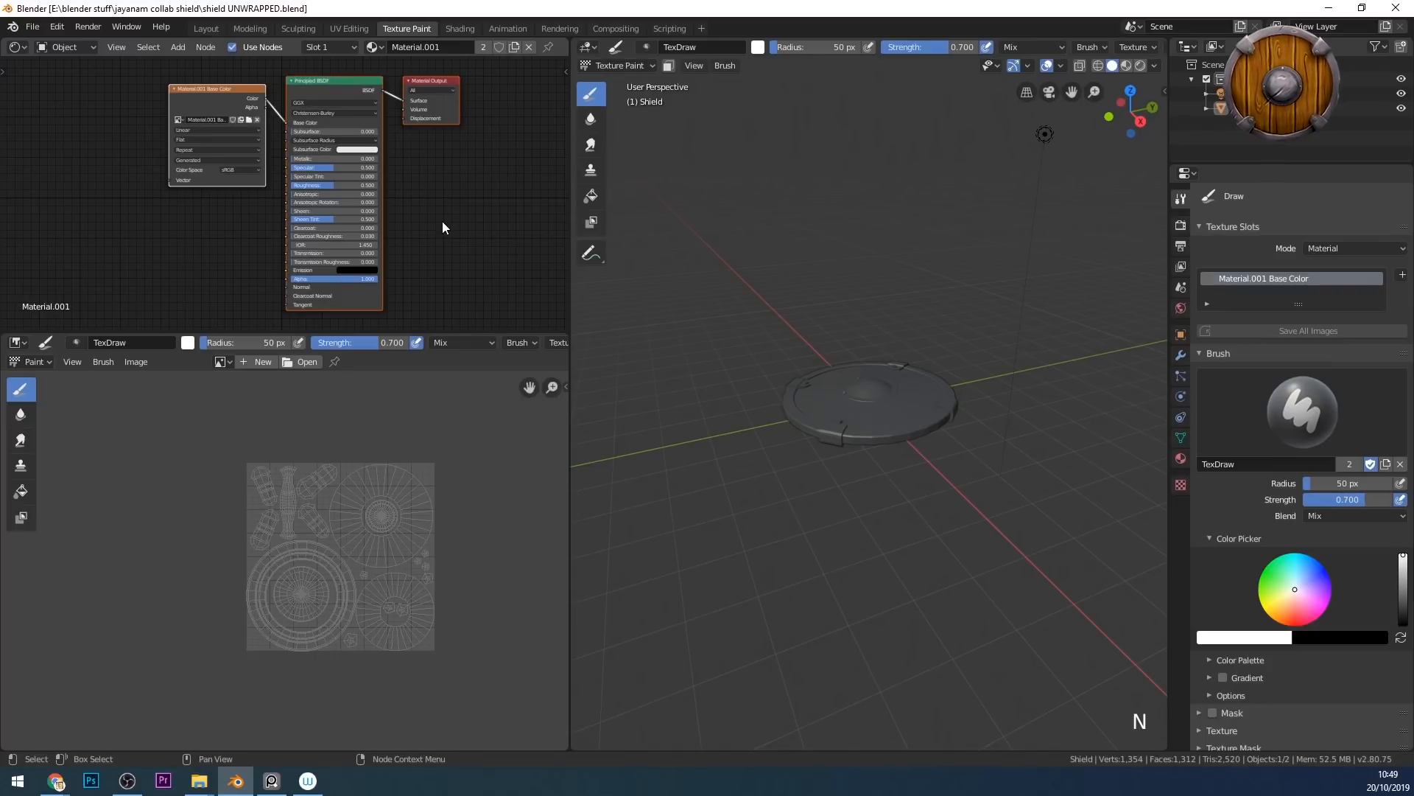
- Search the add-on preferences for "NODE" to check whether Node Wrangler is enabled, and close the preferences
{"action": "left_click", "coordinate": [59, 28]}
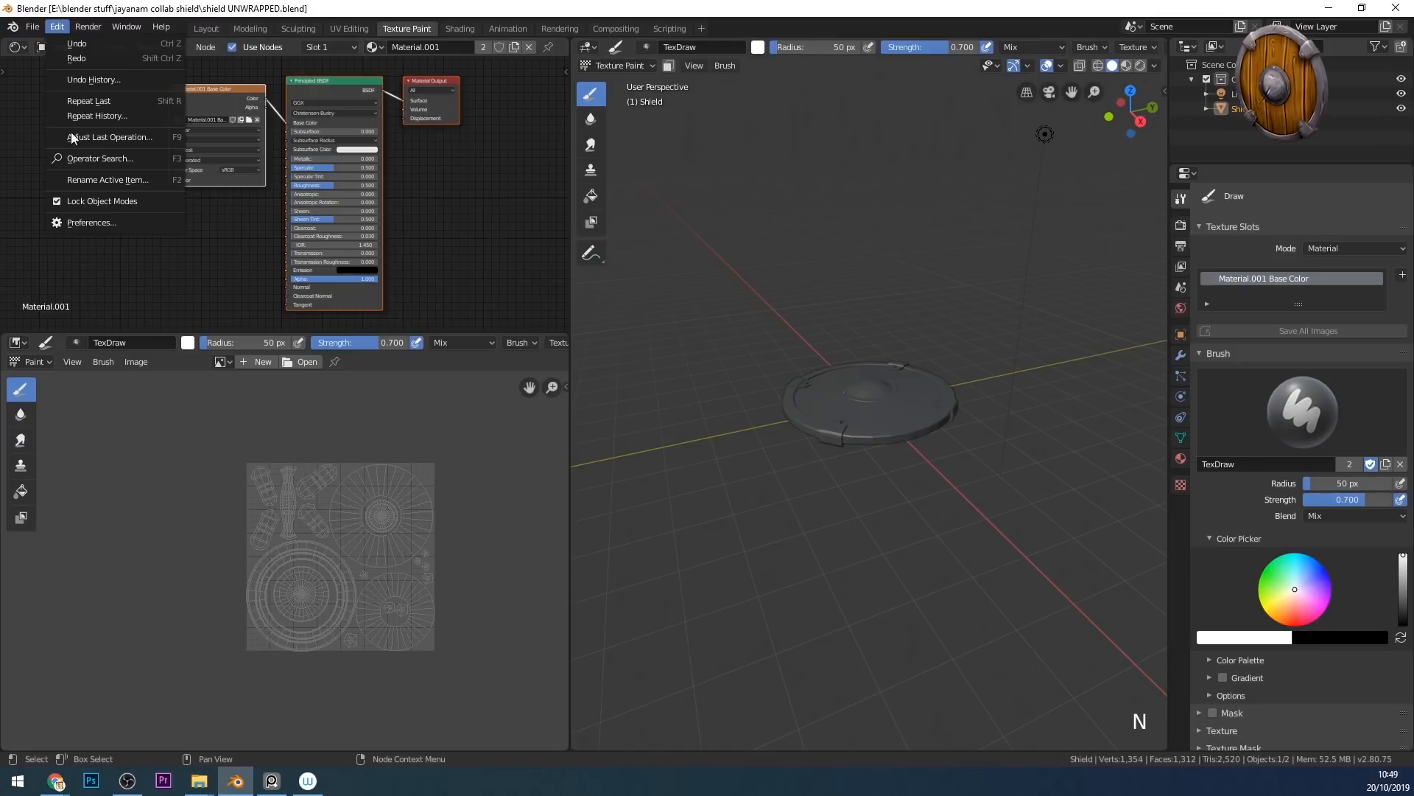
{"action": "left_click", "coordinate": [81, 223]}
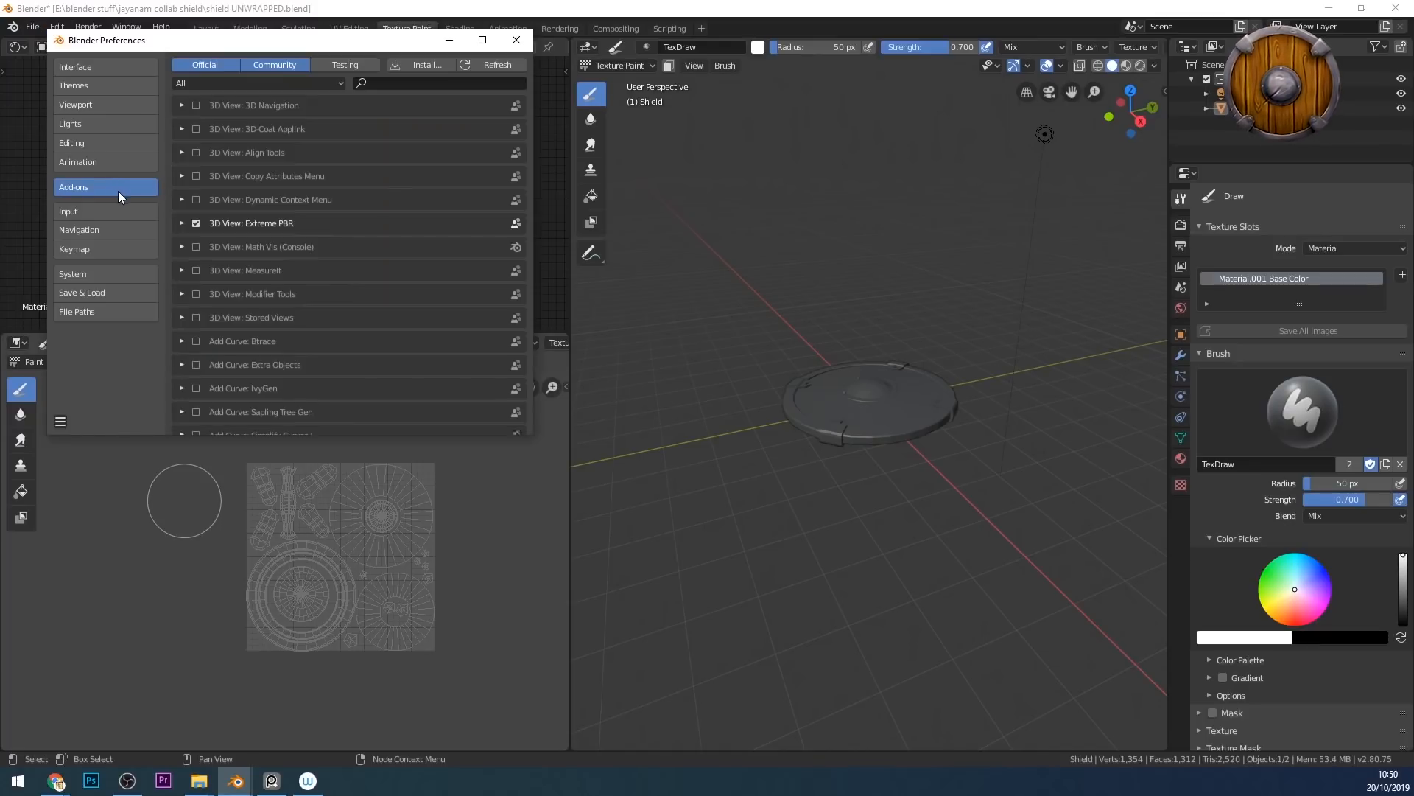
{"action": "left_click", "coordinate": [418, 83]}
{"action": "type", "text": "NODE"}
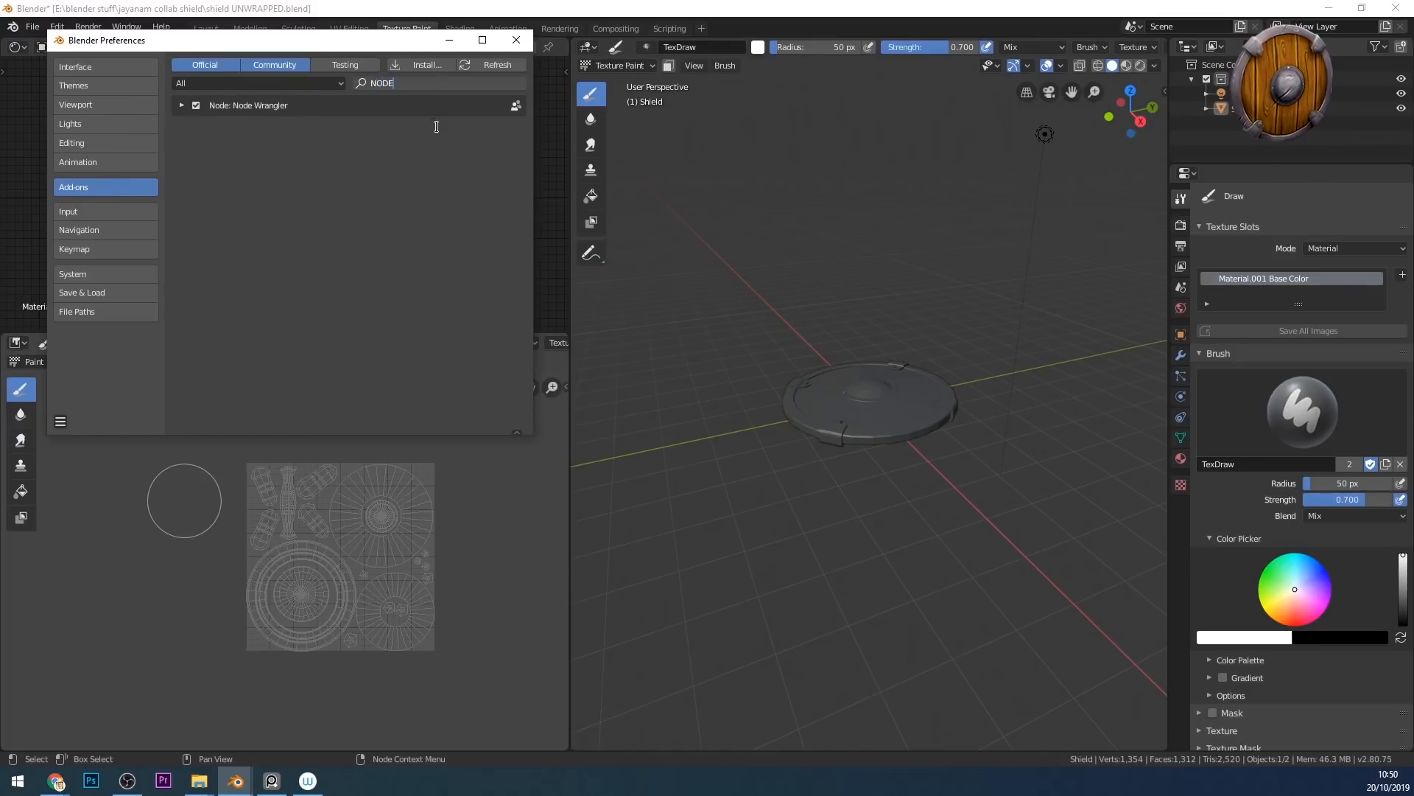
{"action": "left_click", "coordinate": [518, 39]}
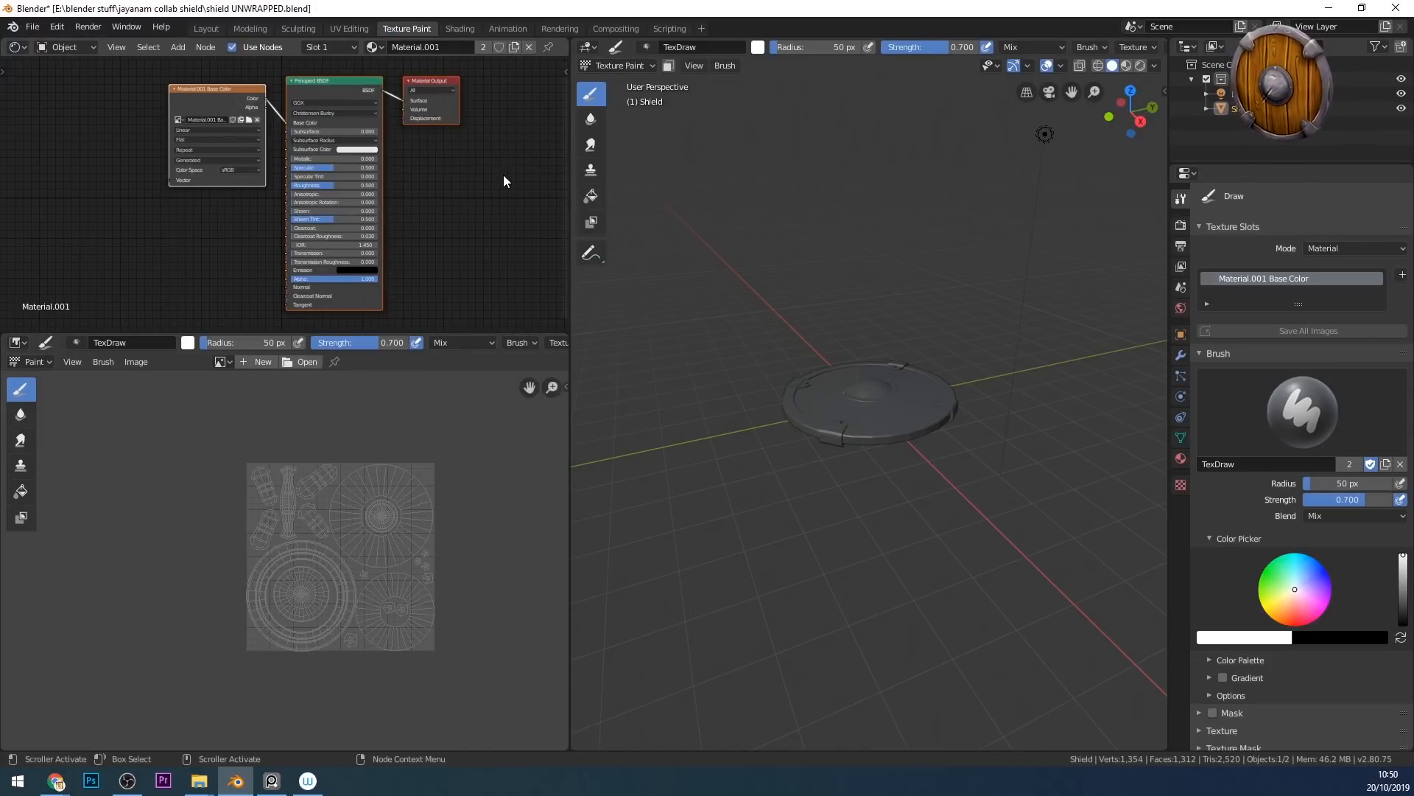
- Preview the base colour image node through a Viewer node, and return the material output to the Principled BSDF
{"action": "left_click", "coordinate": [205, 95], "text": "ctrl+shift"}
{"action": "middle_click_drag", "start_coordinate": [421, 132], "coordinate": [424, 179]}
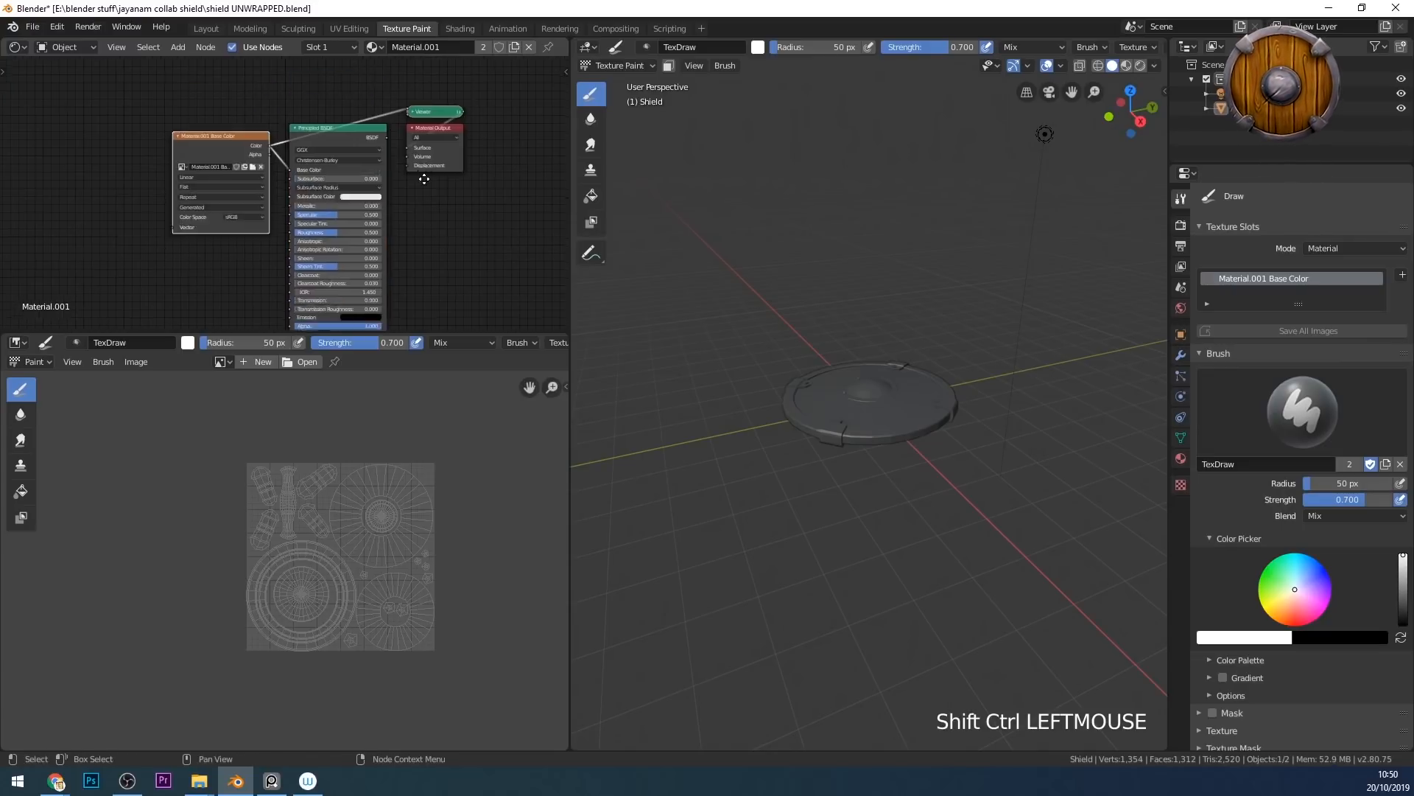
{"action": "left_click_drag", "start_coordinate": [439, 161], "coordinate": [359, 135]}
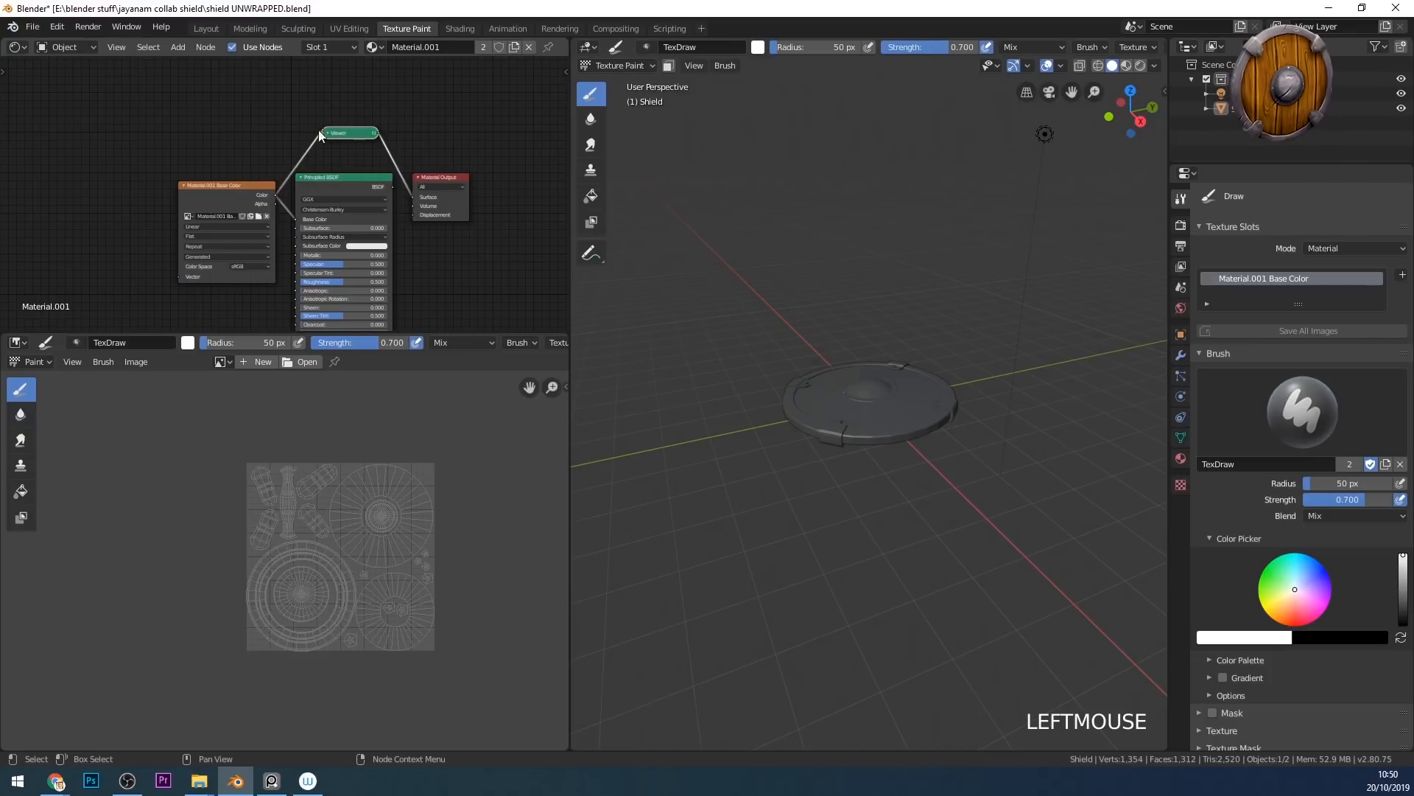
{"action": "left_click", "coordinate": [343, 184], "text": "ctrl+shift"}
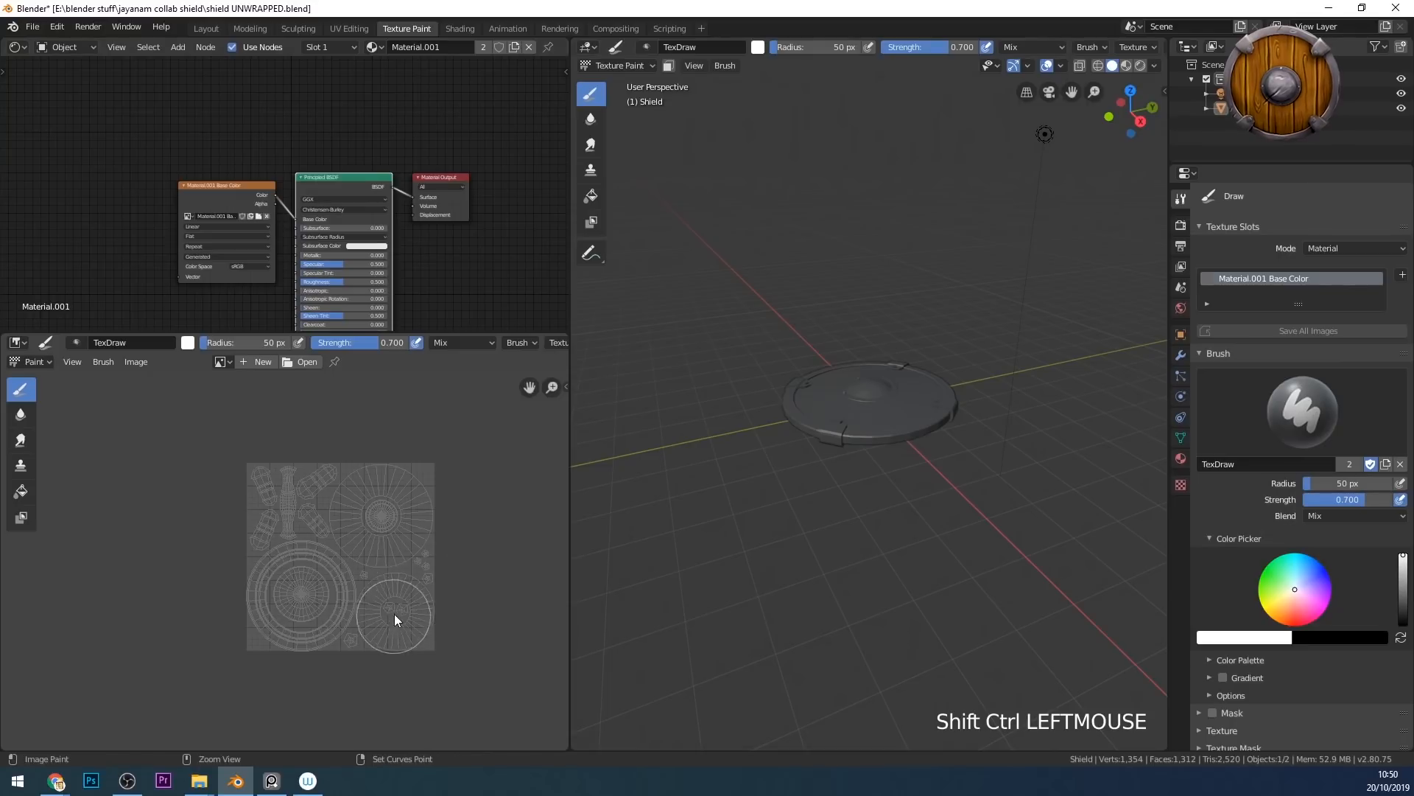
- Widen the 3D viewport around the shield and display it with LookDev shading
{"action": "scroll", "coordinate": [395, 612], "scroll_direction": "up", "scroll_amount": 3}
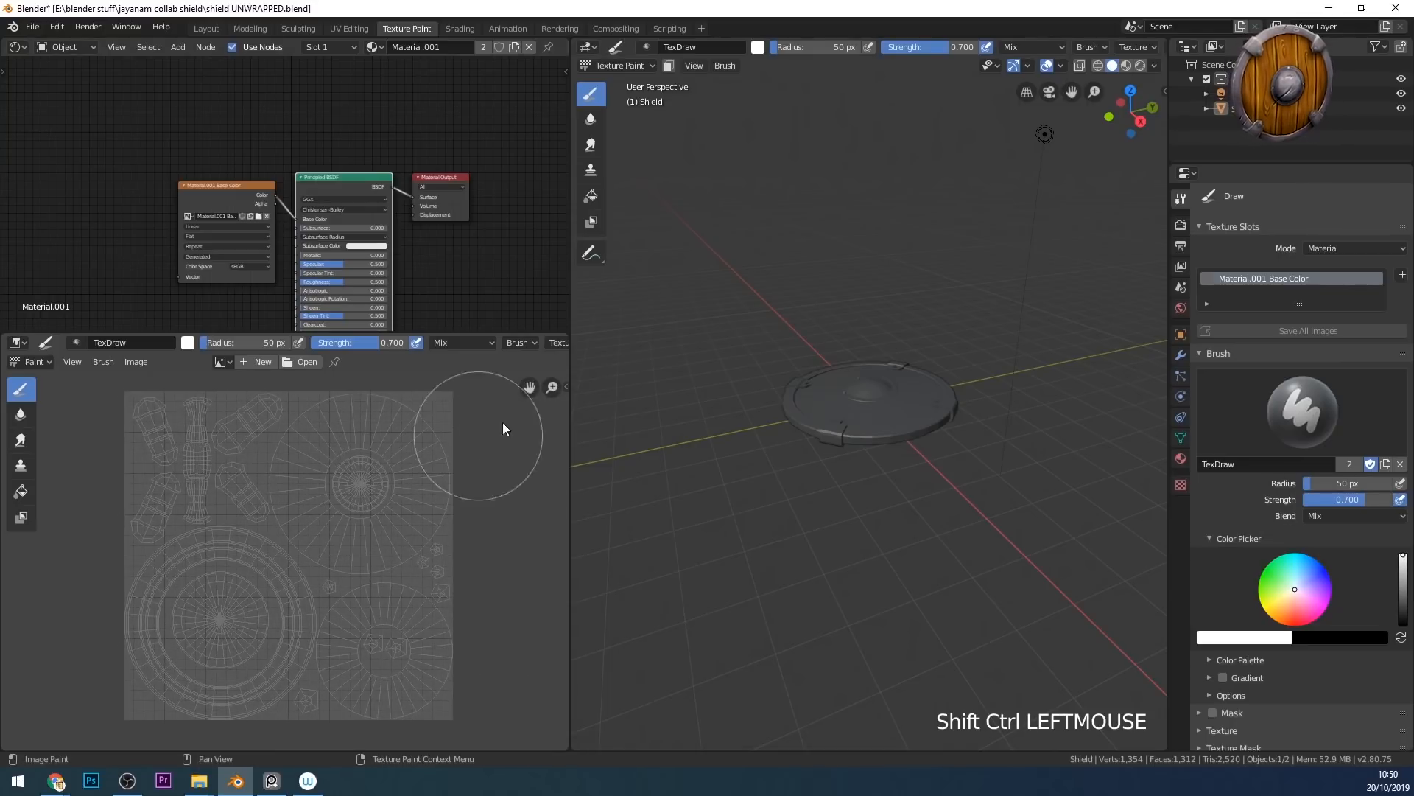
{"action": "left_click_drag", "start_coordinate": [572, 430], "coordinate": [420, 432]}
{"action": "middle_click_drag", "start_coordinate": [811, 499], "coordinate": [919, 423], "text": "ctrl"}
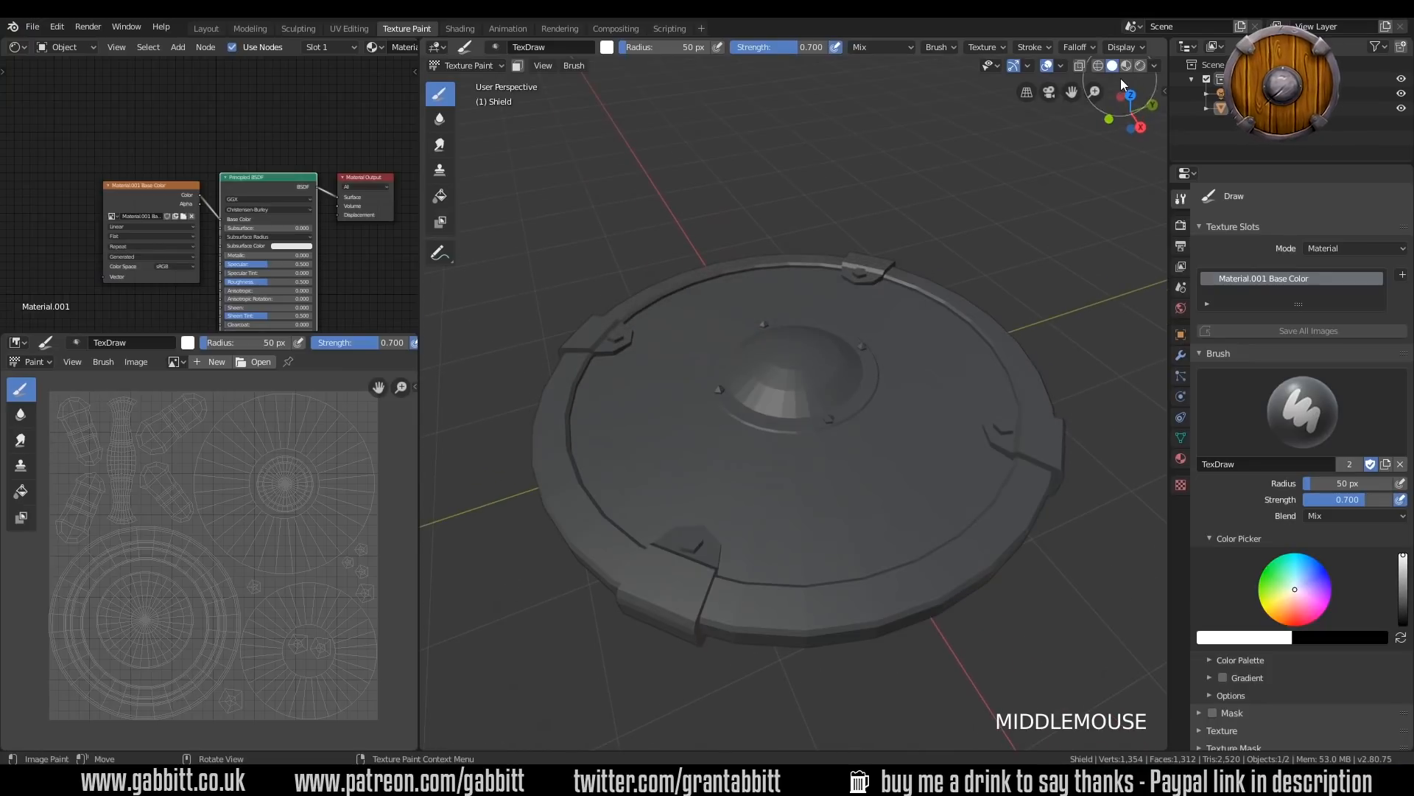
{"action": "left_click", "coordinate": [1127, 67]}
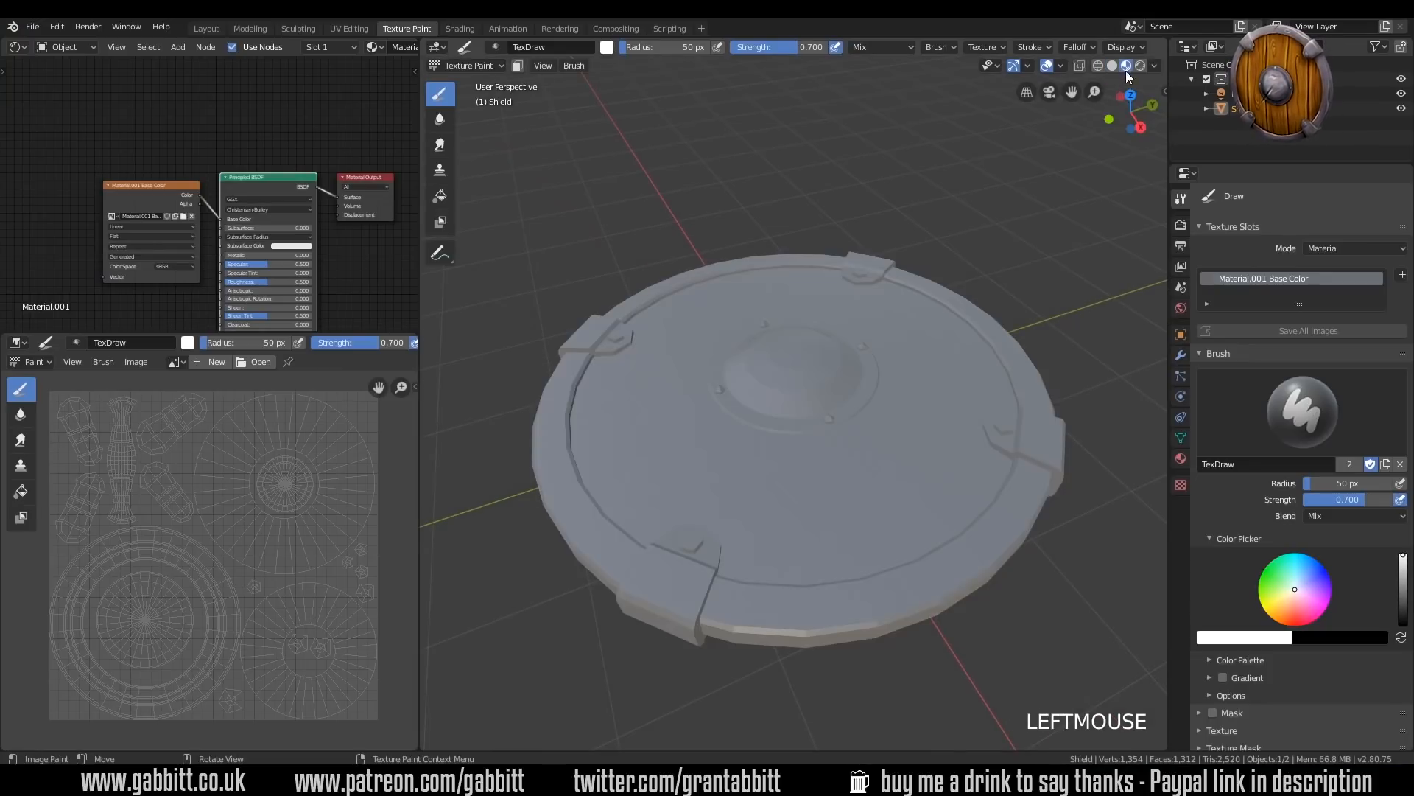
{"action": "mouse_move", "coordinate": [869, 413]}
{"action": "middle_mouse_down"}
{"action": "mouse_move", "coordinate": [874, 467]}
{"action": "mouse_move", "coordinate": [979, 398]}
{"action": "mouse_move", "coordinate": [983, 295]}
{"action": "mouse_move", "coordinate": [916, 293]}
{"action": "mouse_move", "coordinate": [894, 450]}
{"action": "middle_mouse_up"}
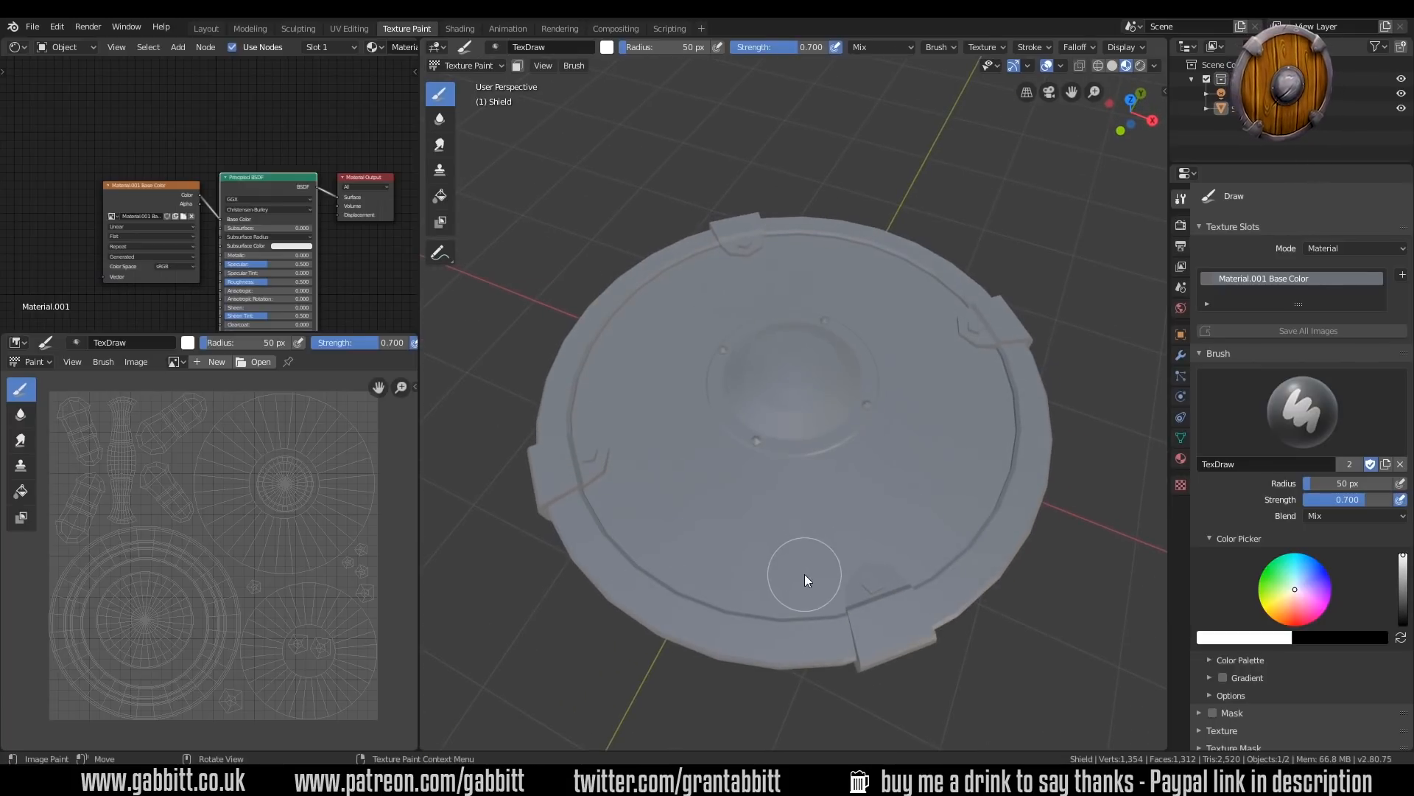
- Choose the Fill tool with a dark grey colour, try filling the shield, and undo the fill
{"action": "left_click", "coordinate": [442, 195]}
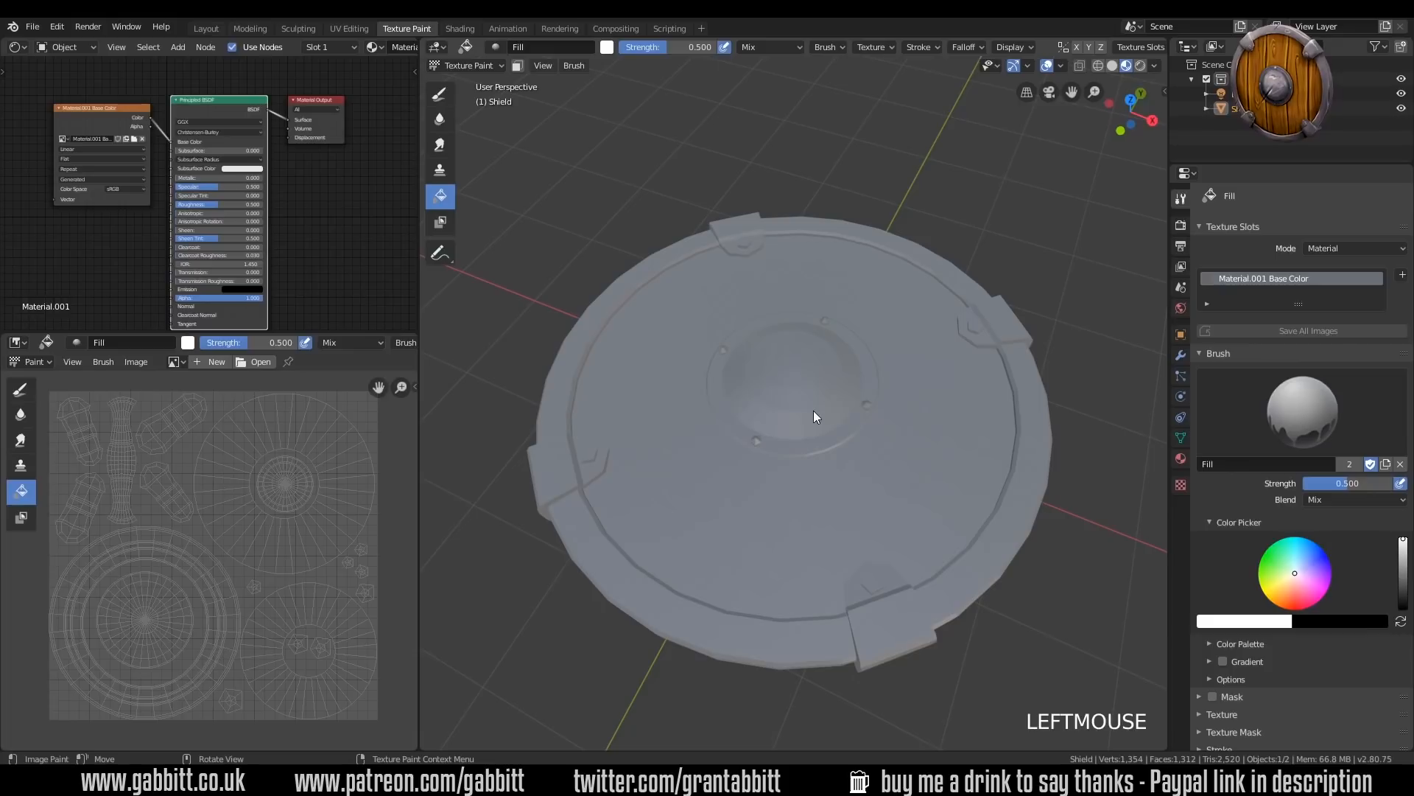
{"action": "left_click", "coordinate": [1403, 600]}
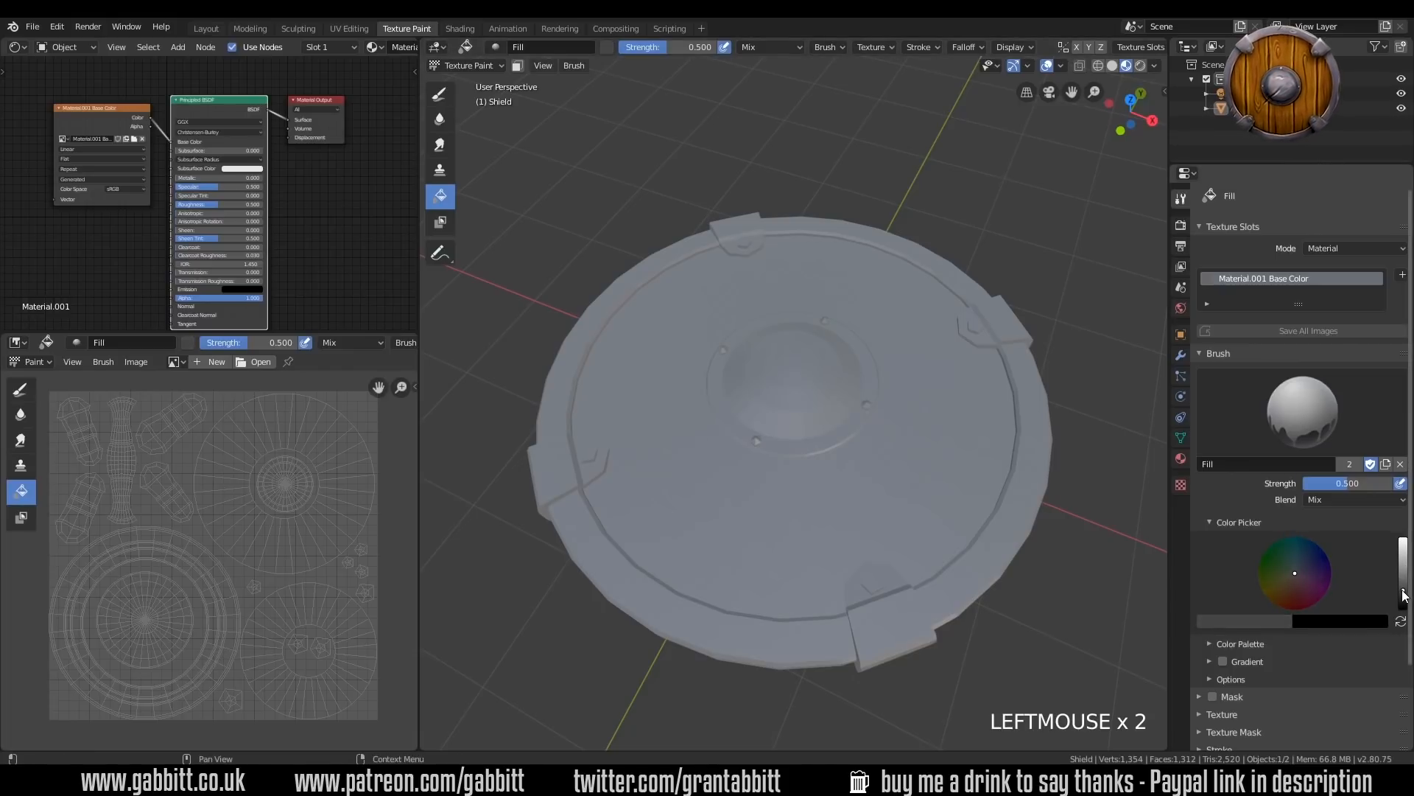
{"action": "left_click", "coordinate": [827, 472]}
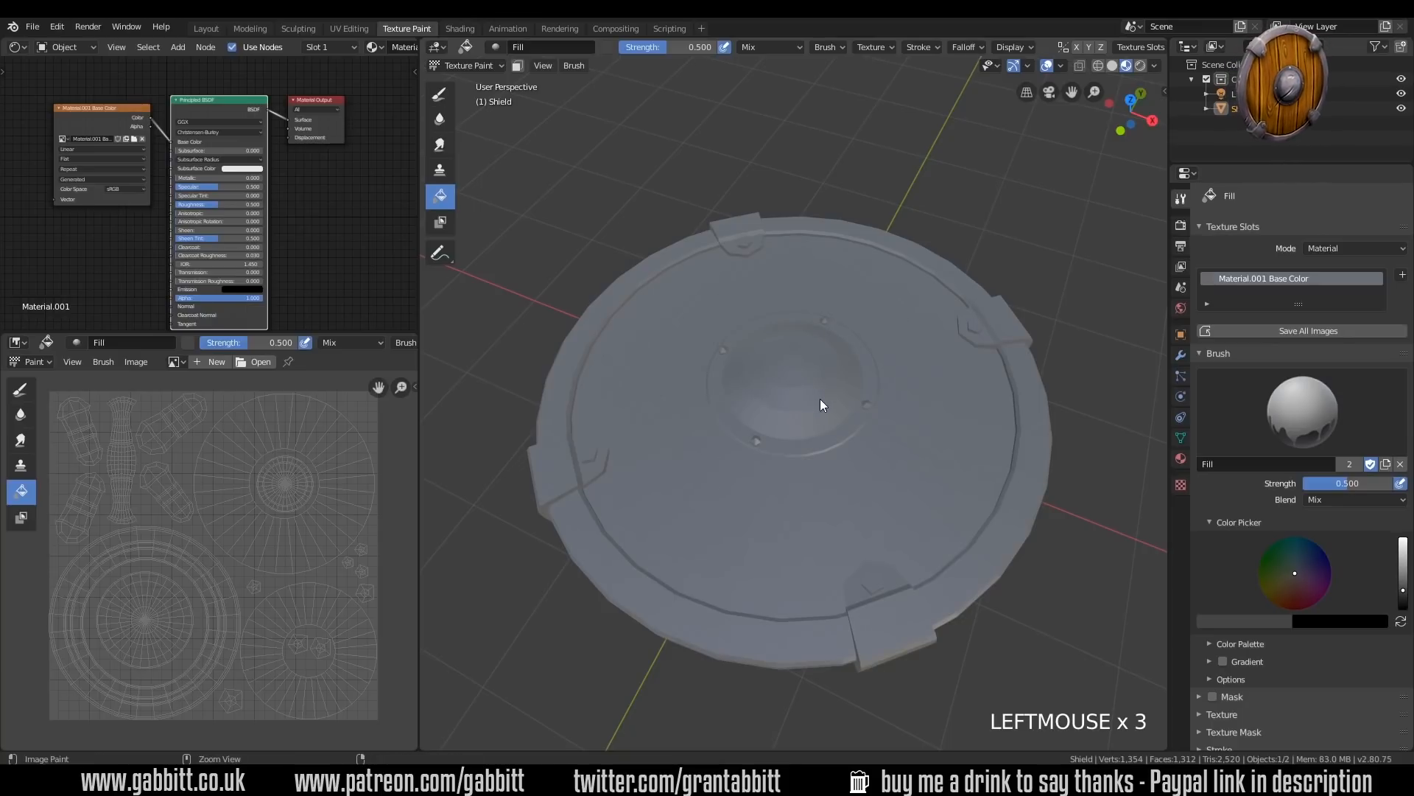
{"action": "key", "text": "ctrl+z"}
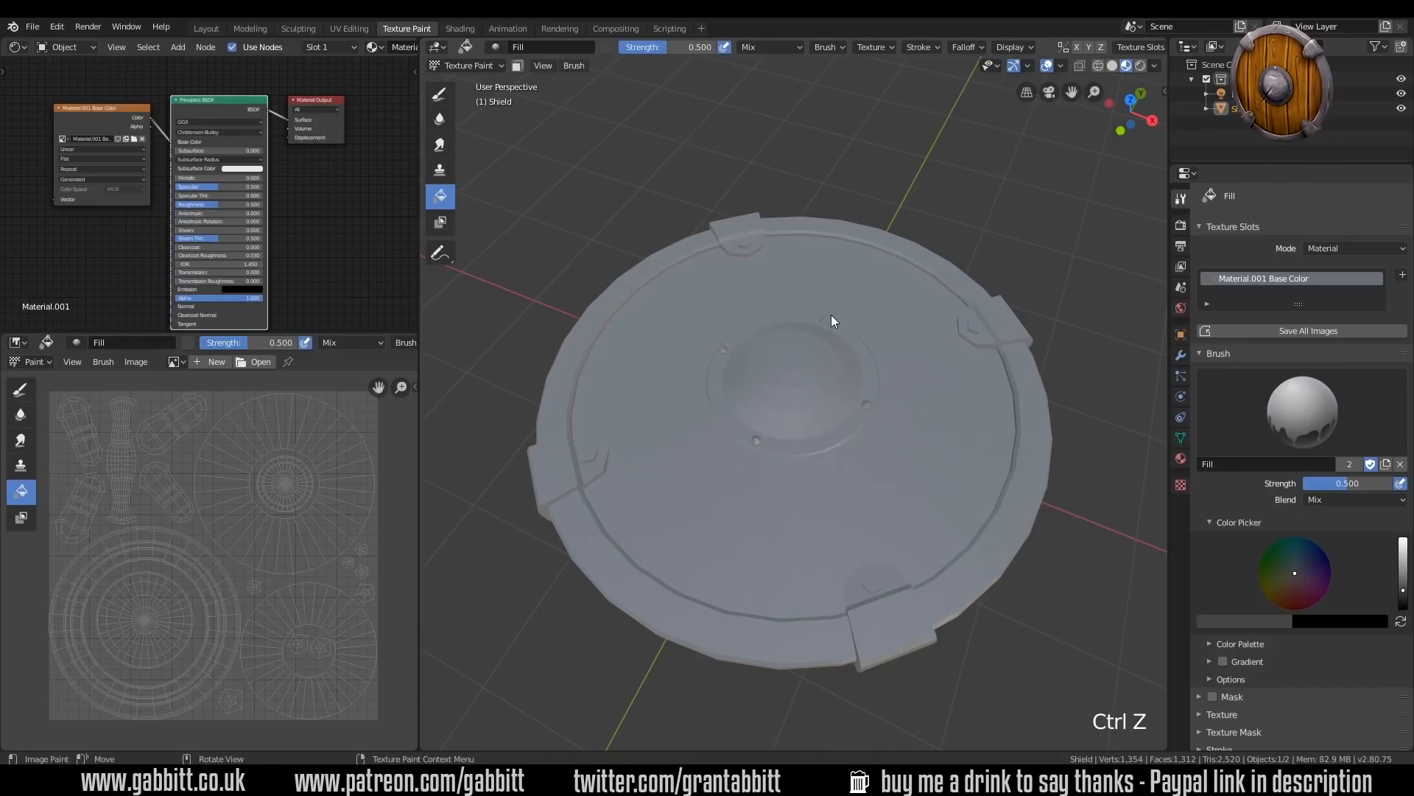
- In Edit Mode, clear the selection and select only the central dome's linked faces, delimited by the seam
{"action": "key", "text": "Tab"}
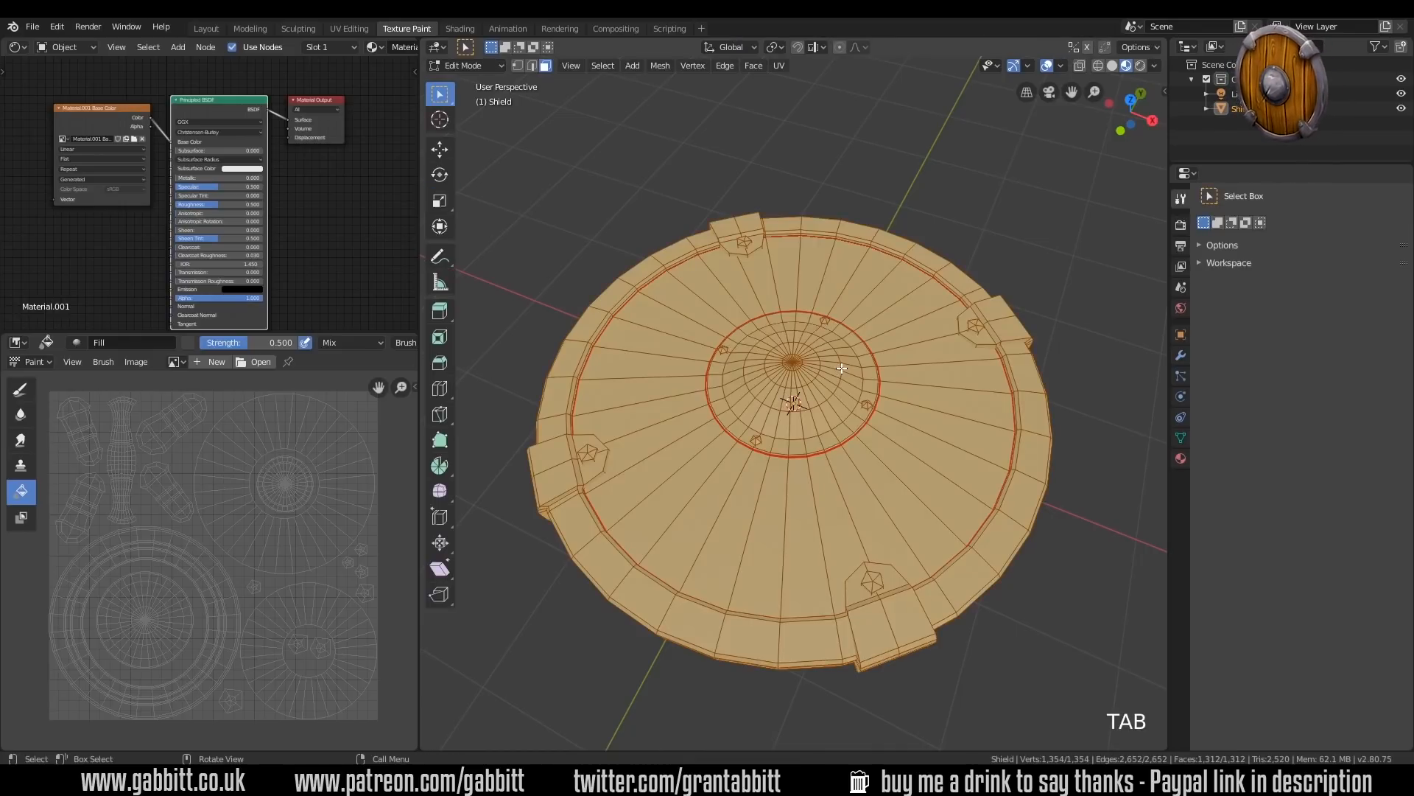
{"action": "key", "text": "alt+a"}
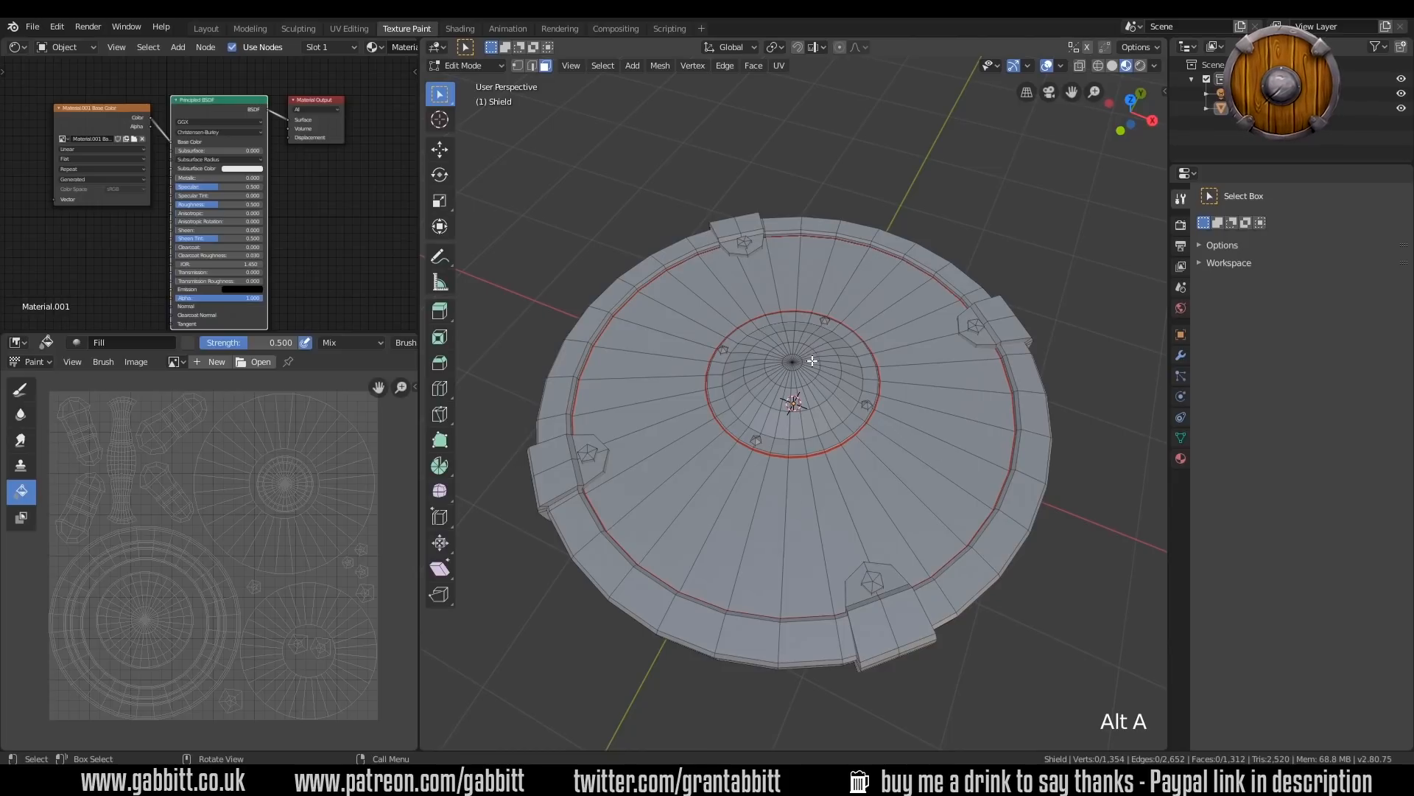
{"action": "key", "text": "l"}
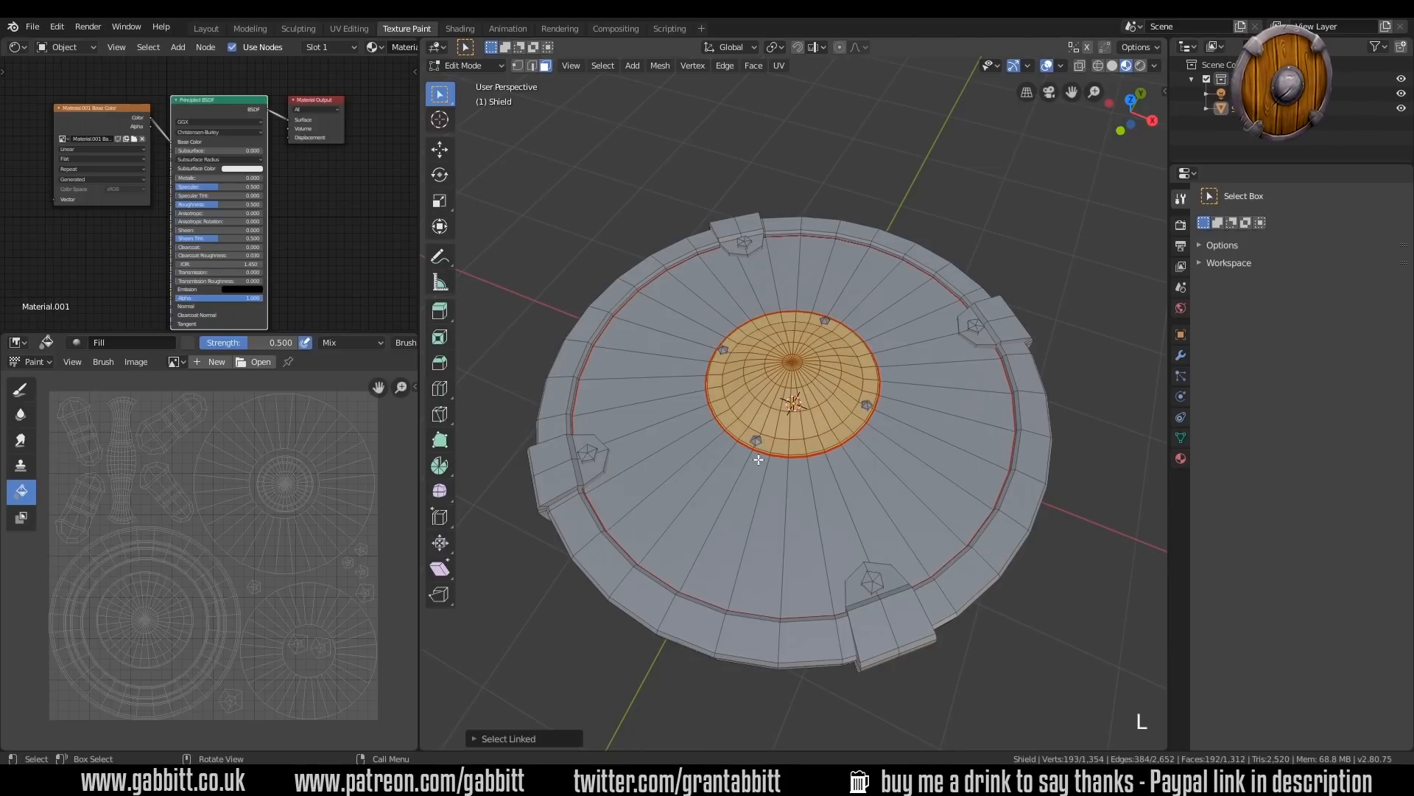
{"action": "middle_click_drag", "start_coordinate": [861, 419], "coordinate": [891, 428], "text": "ctrl"}
{"action": "middle_click_drag", "start_coordinate": [624, 290], "coordinate": [857, 442]}
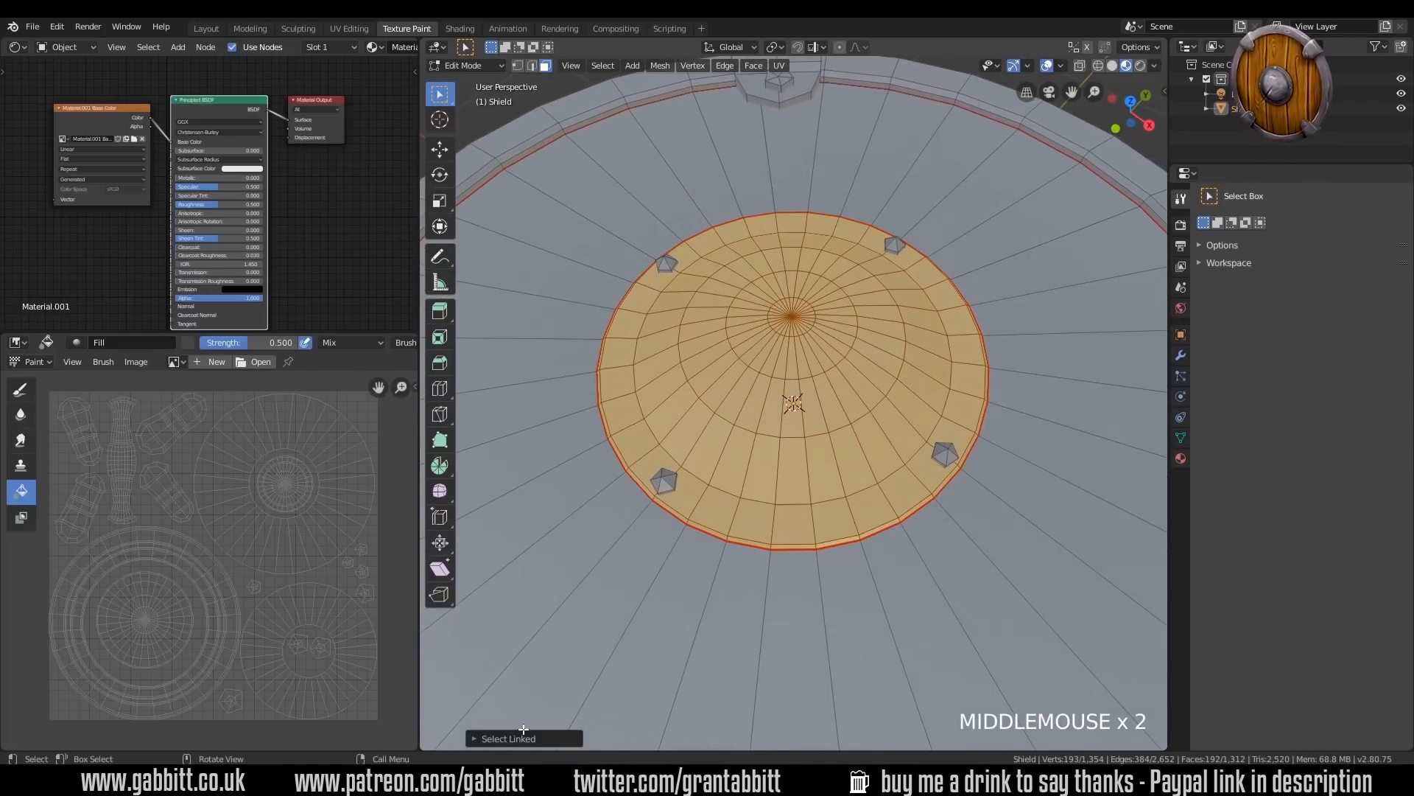
{"action": "left_click", "coordinate": [477, 737]}
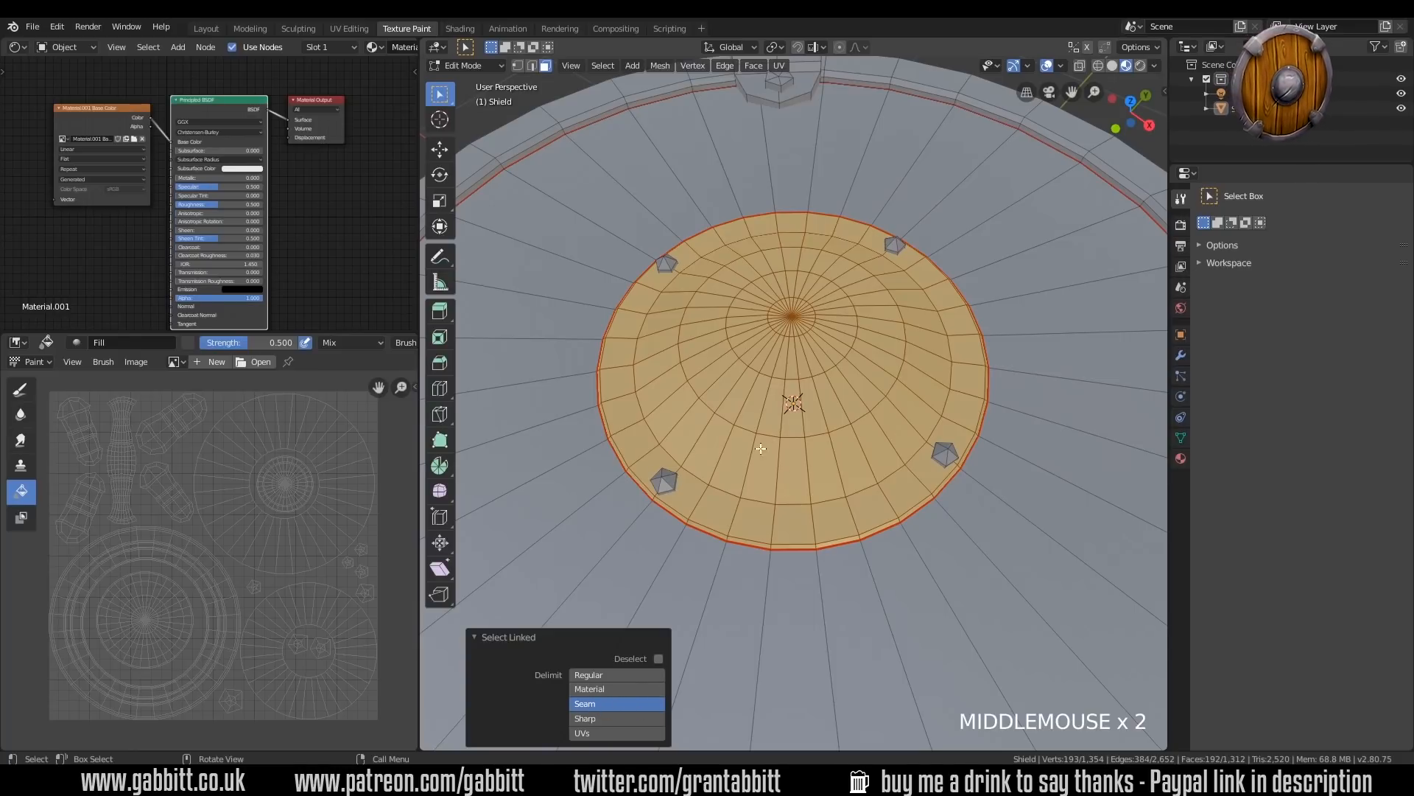
{"action": "key", "text": "l"}
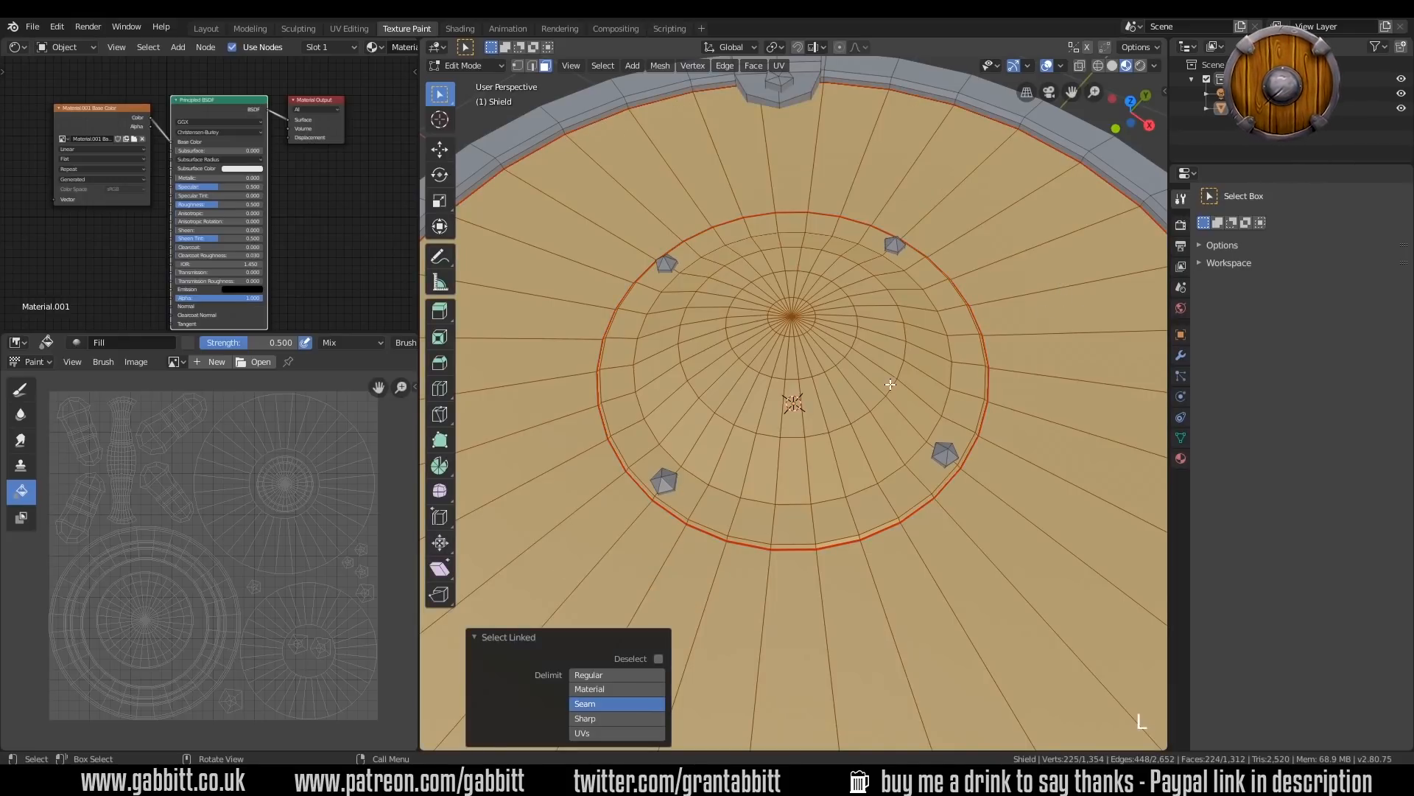
{"action": "key", "text": "ctrl+z"}
- Return to Texture Paint mode and try filling the shield with the dark grey without a face mask
{"action": "middle_click_drag", "start_coordinate": [943, 429], "coordinate": [501, 71], "text": "ctrl"}
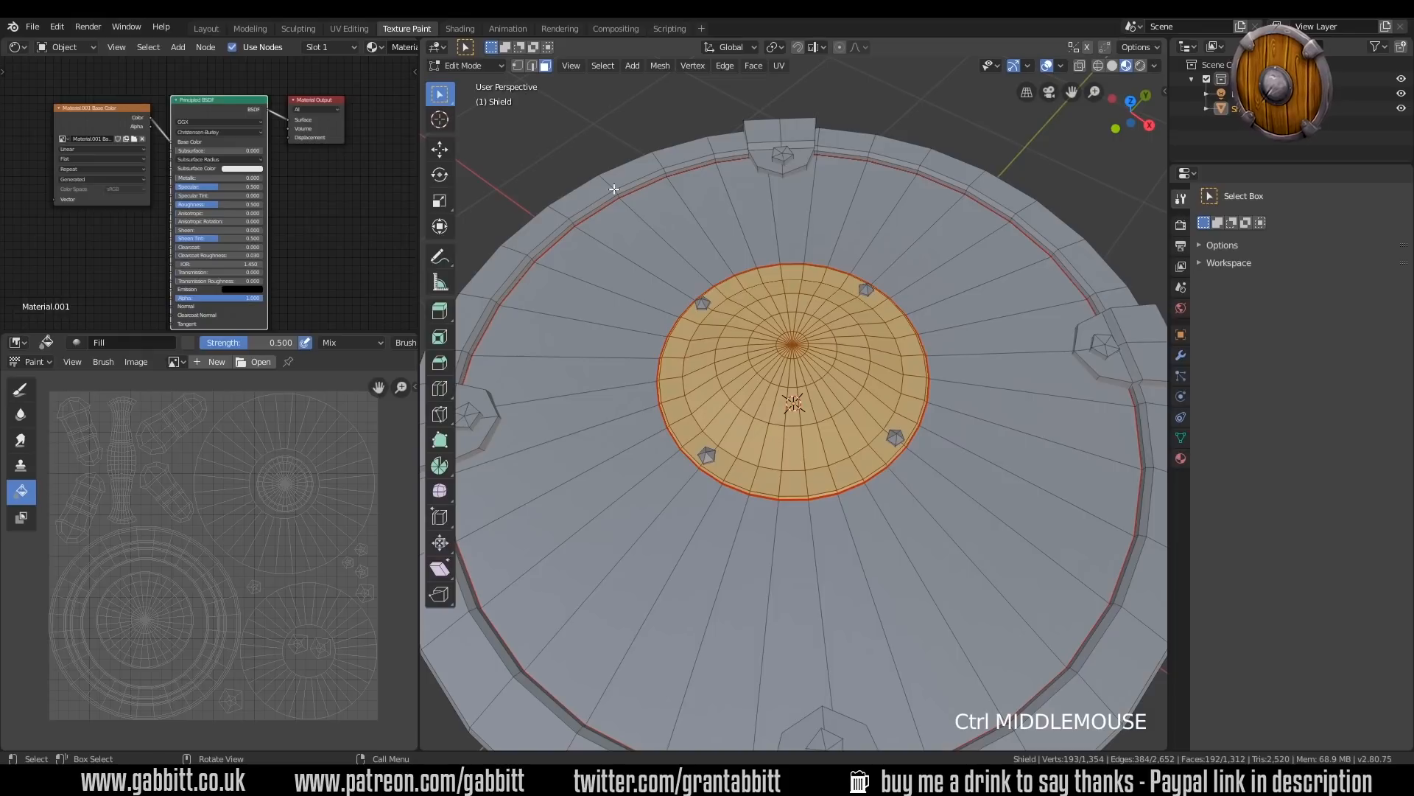
{"action": "key", "text": "Tab"}
{"action": "key", "text": "ctrl+z"}
{"action": "key", "text": "ctrl+z"}
{"action": "key", "text": "ctrl+z"}
{"action": "key", "text": "ctrl+z"}
{"action": "key", "text": "ctrl+z"}
{"action": "key", "text": "ctrl+z"}
{"action": "key", "text": "ctrl+z"}
{"action": "left_click", "coordinate": [852, 434]}
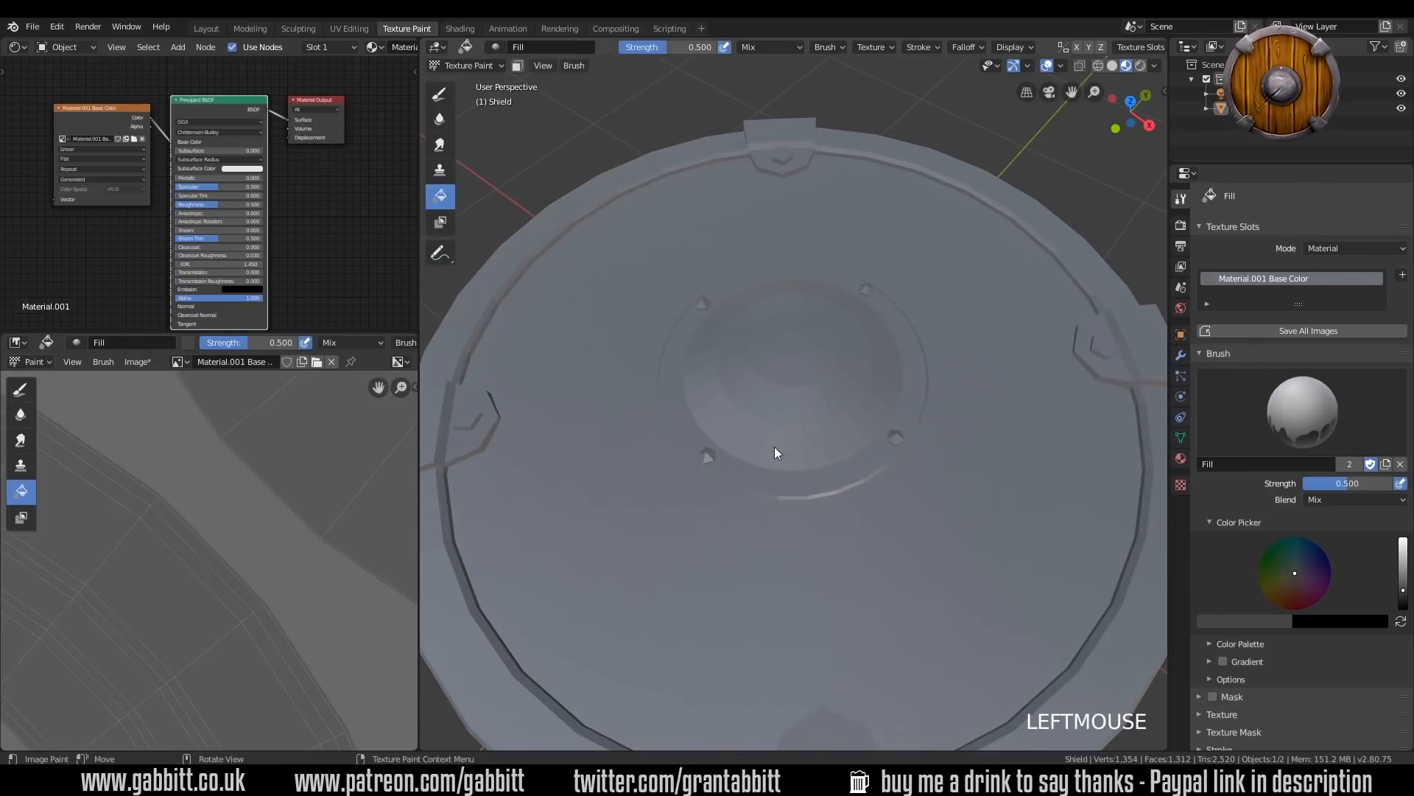
- Enable face selection masking, set the fill strength to 1.000, and fill the selected central dome with the dark grey
{"action": "left_click", "coordinate": [519, 67]}
{"action": "middle_click_drag", "start_coordinate": [675, 404], "coordinate": [691, 378]}
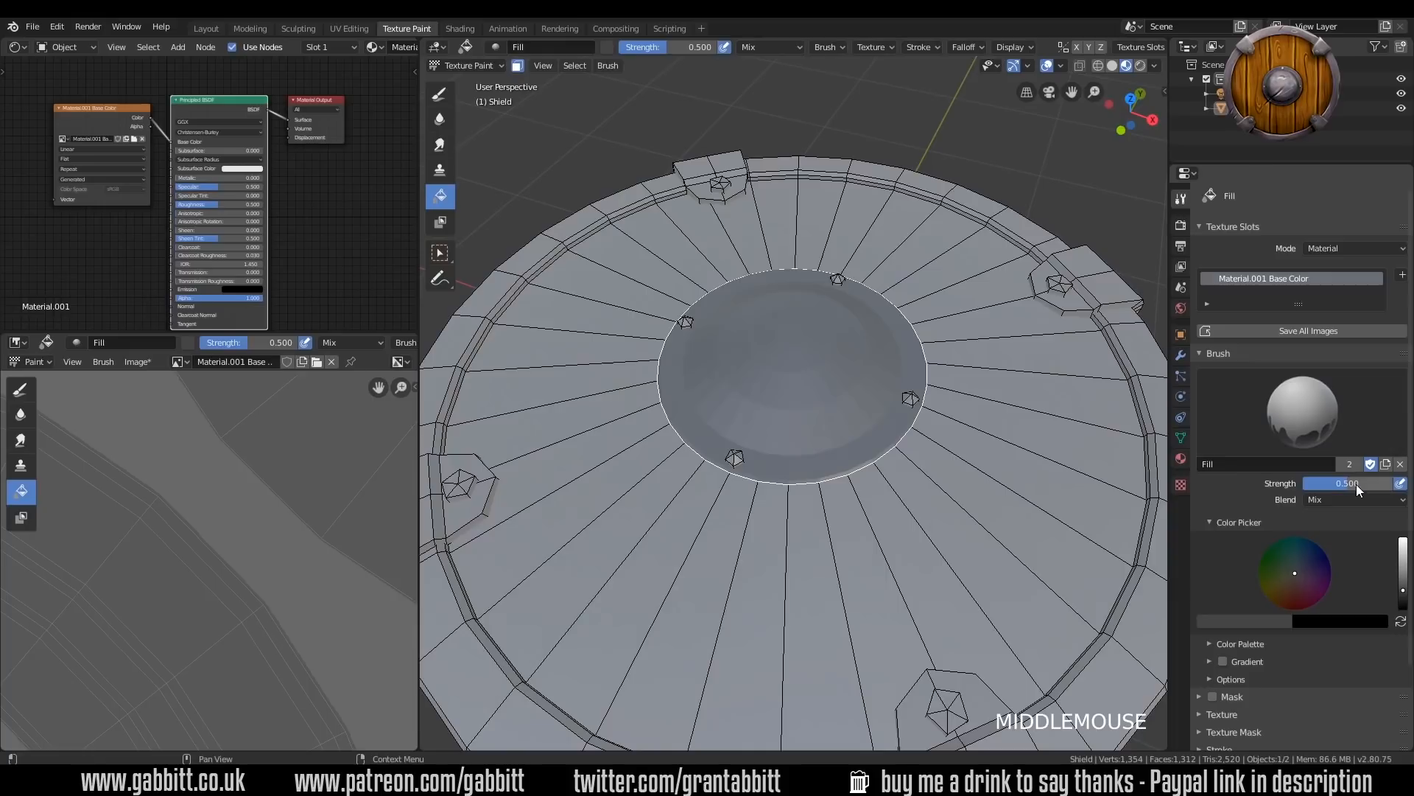
{"action": "left_click_drag", "start_coordinate": [1352, 492], "coordinate": [1392, 490]}
{"action": "left_click", "coordinate": [819, 389]}
{"action": "mouse_move", "coordinate": [865, 465]}
{"action": "middle_mouse_down"}
{"action": "mouse_move", "coordinate": [831, 443]}
{"action": "mouse_move", "coordinate": [911, 425]}
{"action": "mouse_move", "coordinate": [517, 546]}
{"action": "middle_mouse_up"}
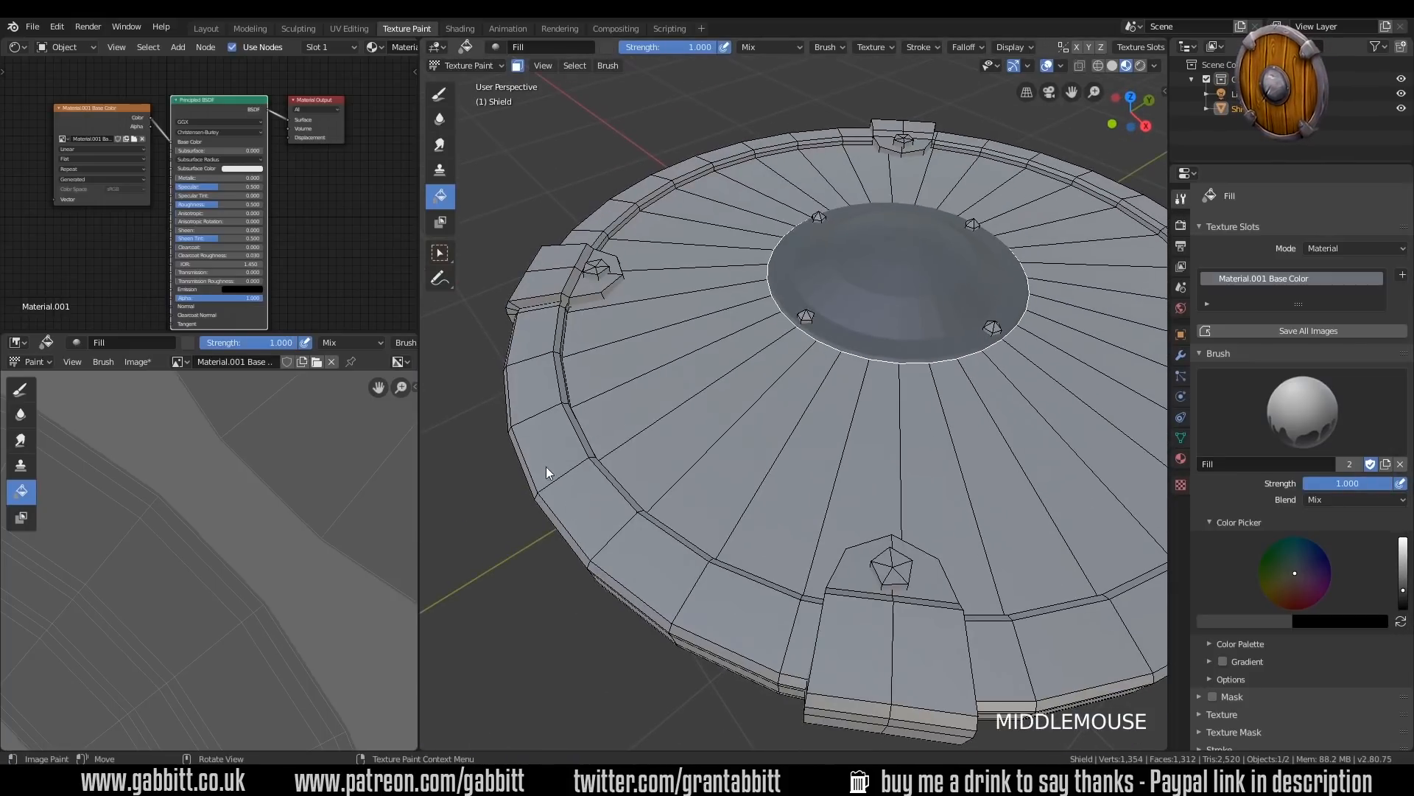
- Clear the face mask, select the shield's outer rim by its linked faces, and fill it with the dark grey
{"action": "key", "text": "alt+a"}
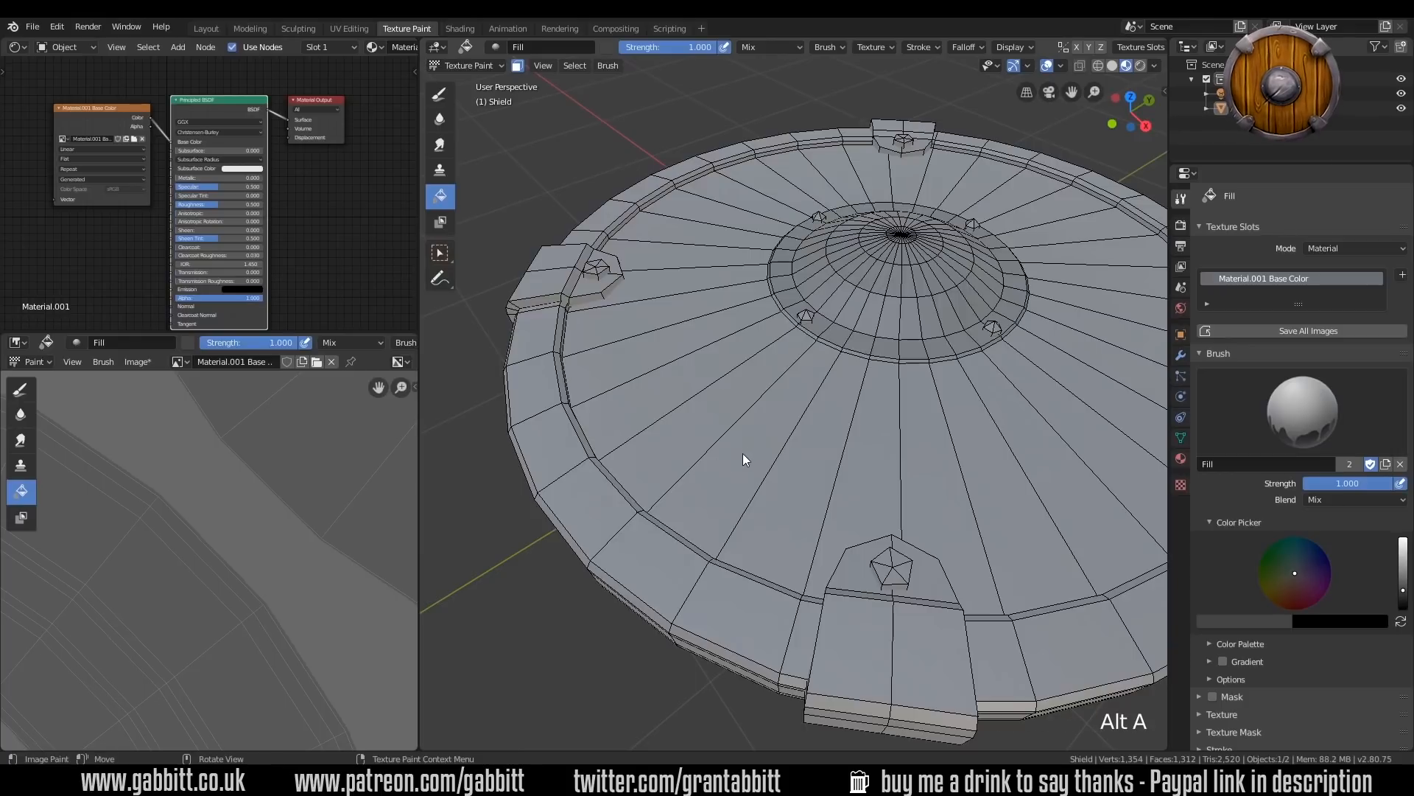
{"action": "left_click", "coordinate": [593, 517]}
{"action": "middle_click_drag", "start_coordinate": [595, 518], "coordinate": [647, 528]}
{"action": "left_click", "coordinate": [651, 530]}
{"action": "middle_click_drag", "start_coordinate": [834, 496], "coordinate": [778, 436]}
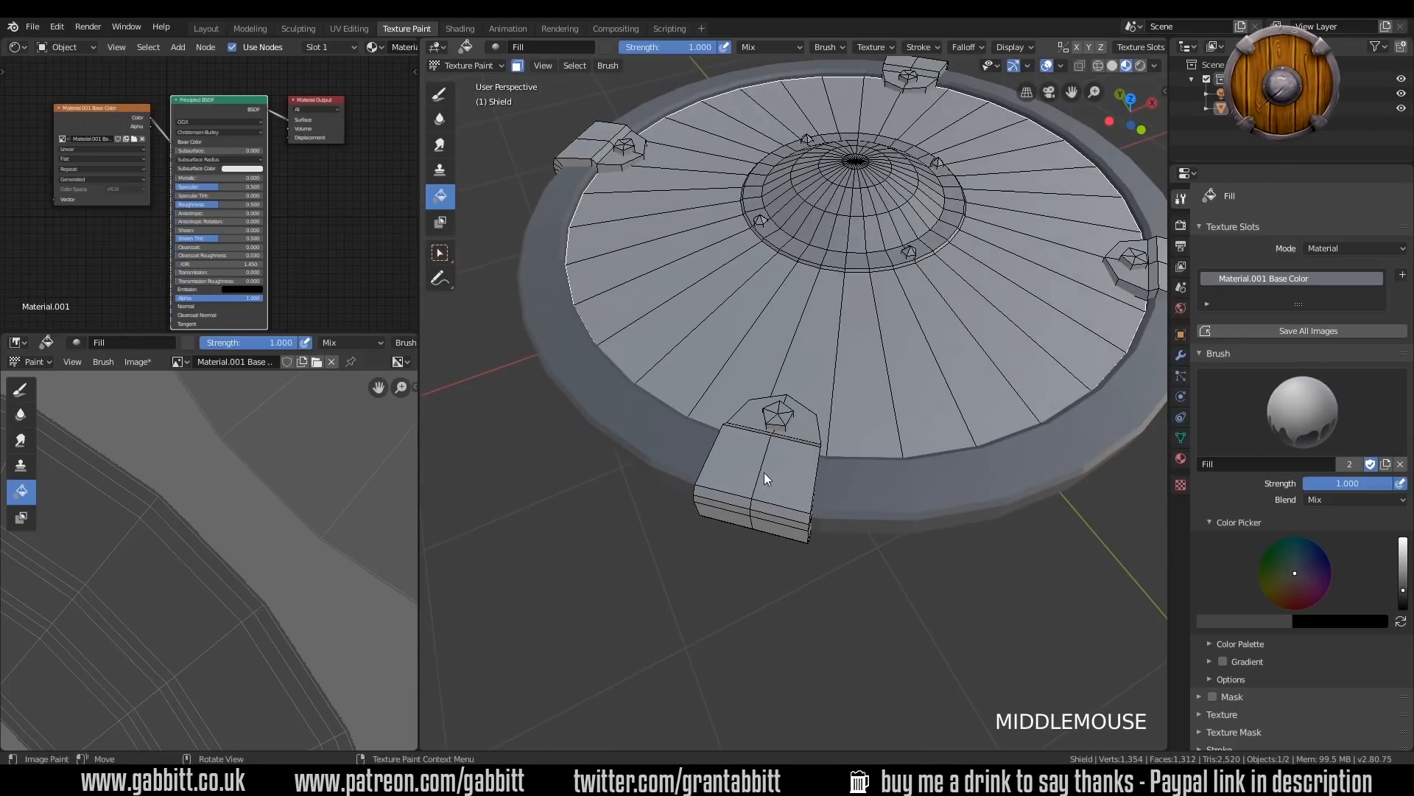
- Add the four rim clamps and the rivets to the face mask and fill them with the dark grey
{"action": "key", "text": "l"}
{"action": "key", "text": "l"}
{"action": "key", "text": "l"}
{"action": "key", "text": "l"}
{"action": "key", "text": "l"}
{"action": "key", "text": "l"}
{"action": "key", "text": "l"}
{"action": "key", "text": "l"}
{"action": "key", "text": "l"}
{"action": "key", "text": "l"}
{"action": "key", "text": "l"}
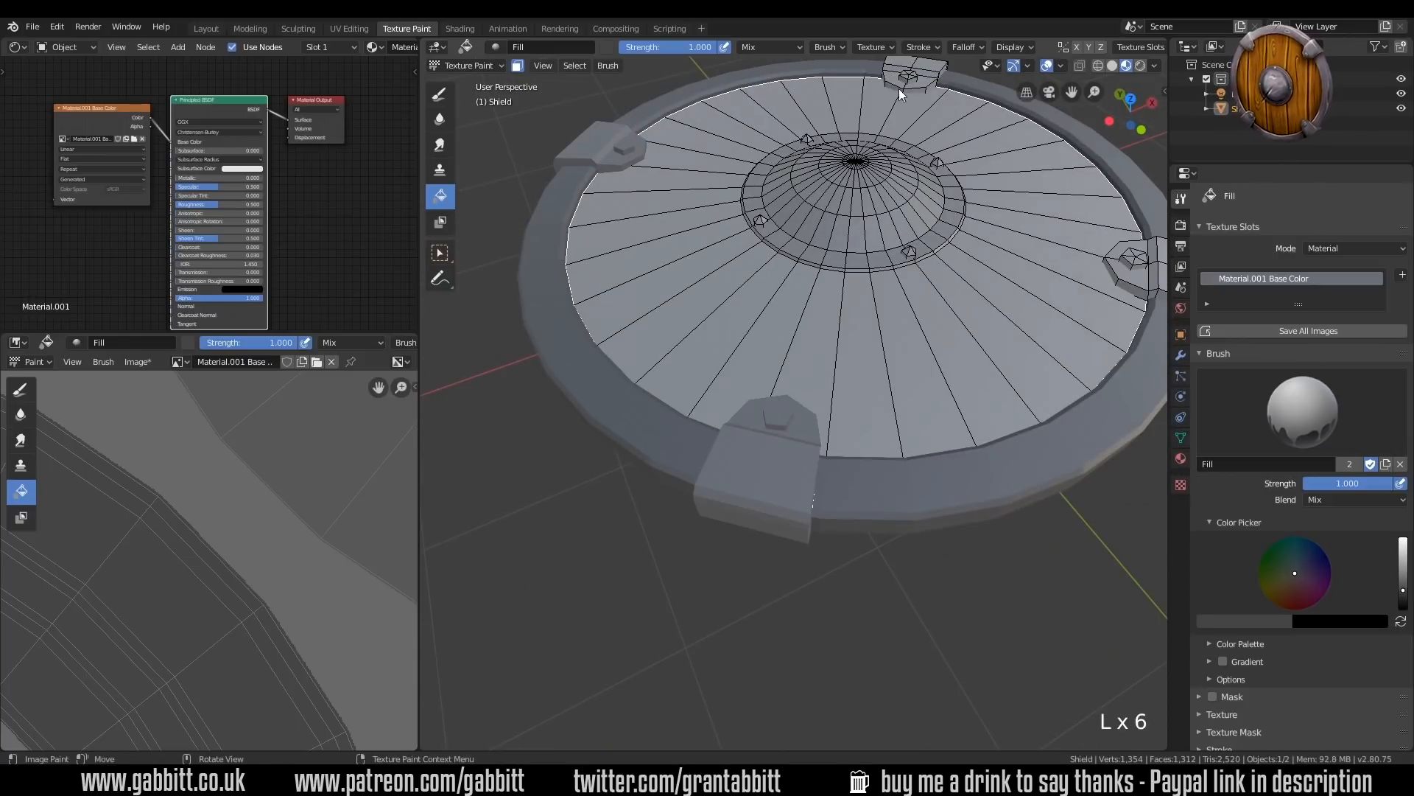
{"action": "left_click", "coordinate": [877, 453]}
- Select the remaining metal parts on the shield's underside by their linked faces and fill them with the dark grey
{"action": "middle_click_drag", "start_coordinate": [850, 523], "coordinate": [912, 290]}
{"action": "key", "text": "l"}
{"action": "key", "text": "l"}
{"action": "left_click", "coordinate": [909, 529]}
{"action": "middle_click_drag", "start_coordinate": [909, 529], "coordinate": [859, 330]}
{"action": "key", "text": "l"}
{"action": "key", "text": "semicolon"}
{"action": "key", "text": "l"}
{"action": "middle_click_drag", "start_coordinate": [864, 408], "coordinate": [852, 458]}
{"action": "mouse_move", "coordinate": [939, 370]}
{"action": "middle_mouse_down"}
{"action": "mouse_move", "coordinate": [943, 338]}
{"action": "mouse_move", "coordinate": [925, 515]}
{"action": "middle_mouse_up"}
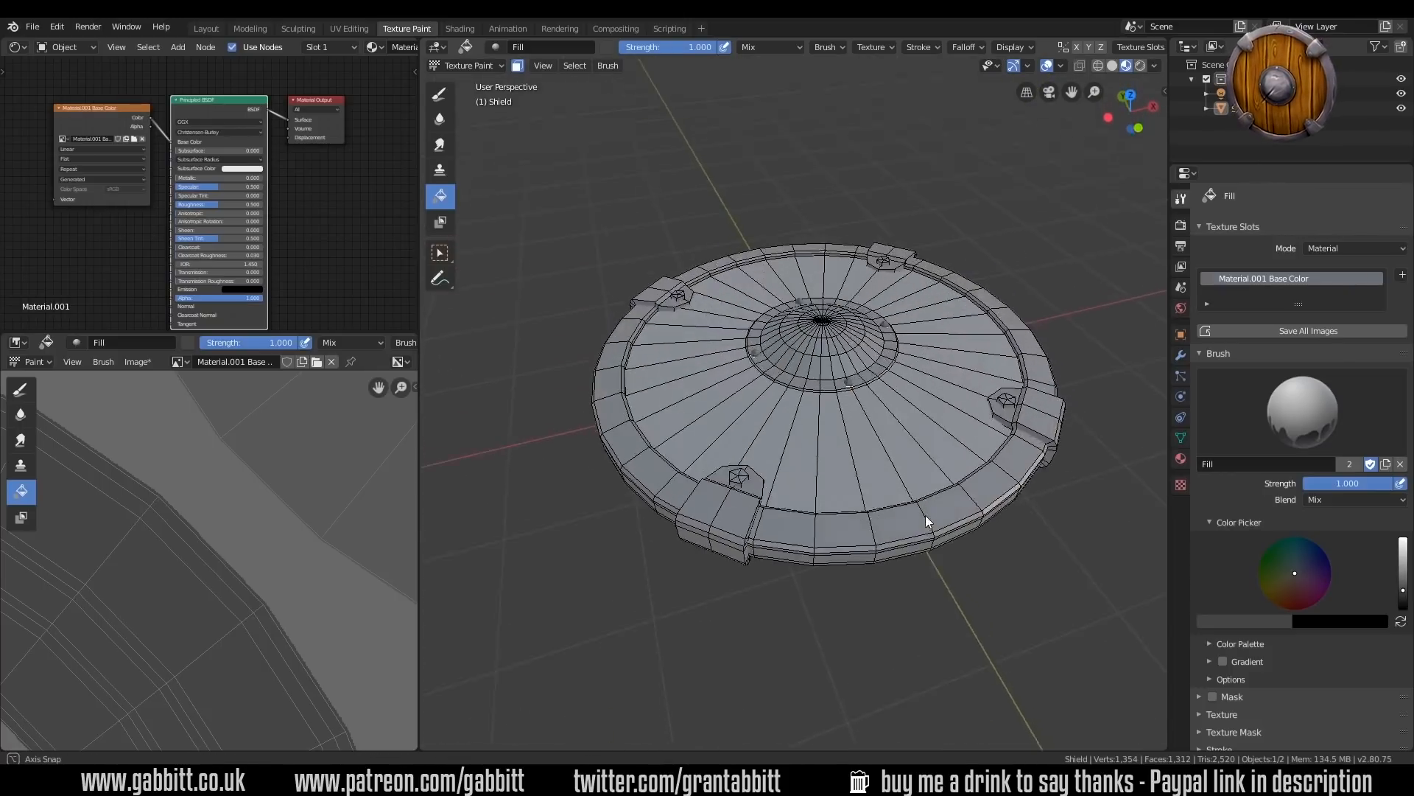
- Preview the base colour image on all the shield's faces through a Viewer node placed above the Principled BSDF
{"action": "left_click", "coordinate": [1126, 68]}
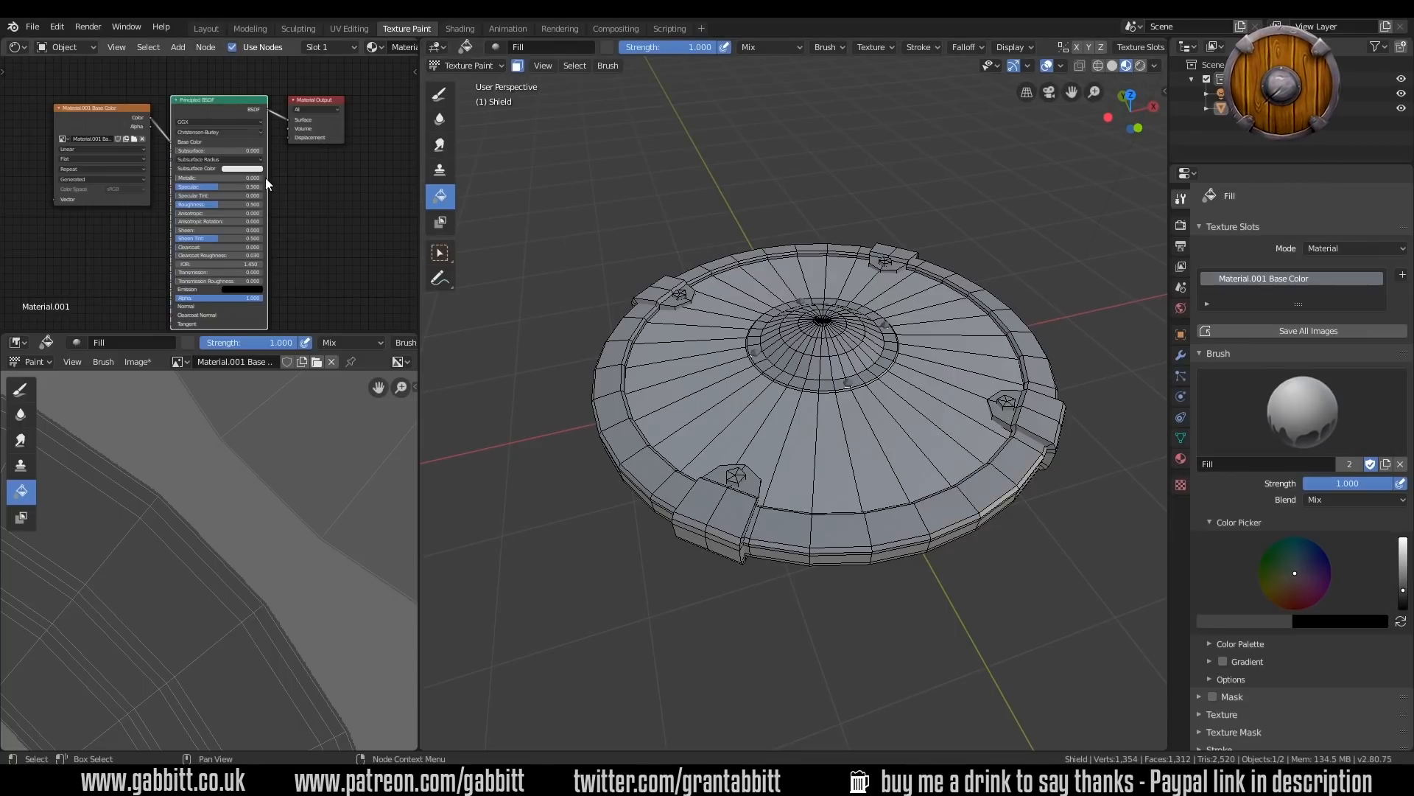
{"action": "middle_click_drag", "start_coordinate": [952, 537], "coordinate": [999, 411]}
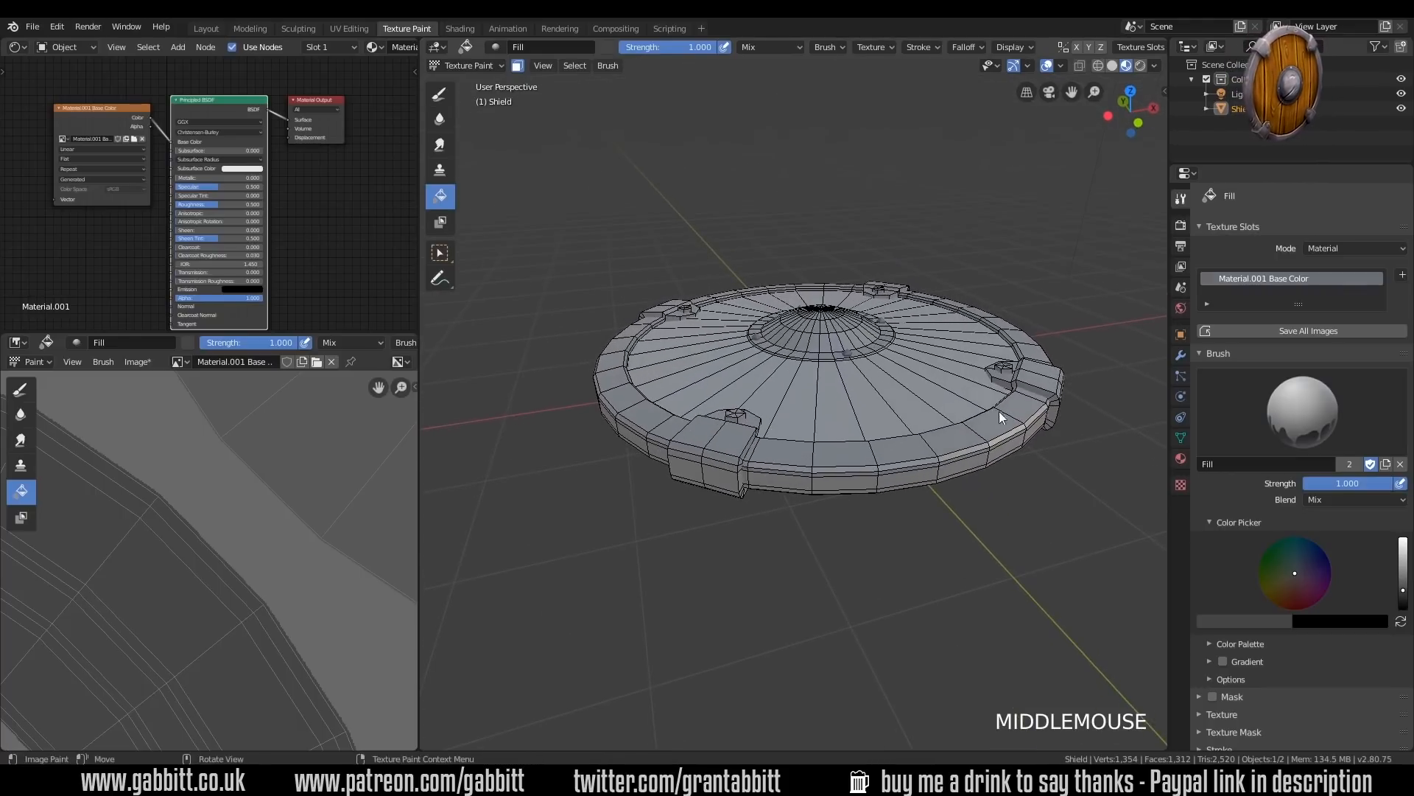
{"action": "left_click", "coordinate": [102, 118], "text": "ctrl+shift"}
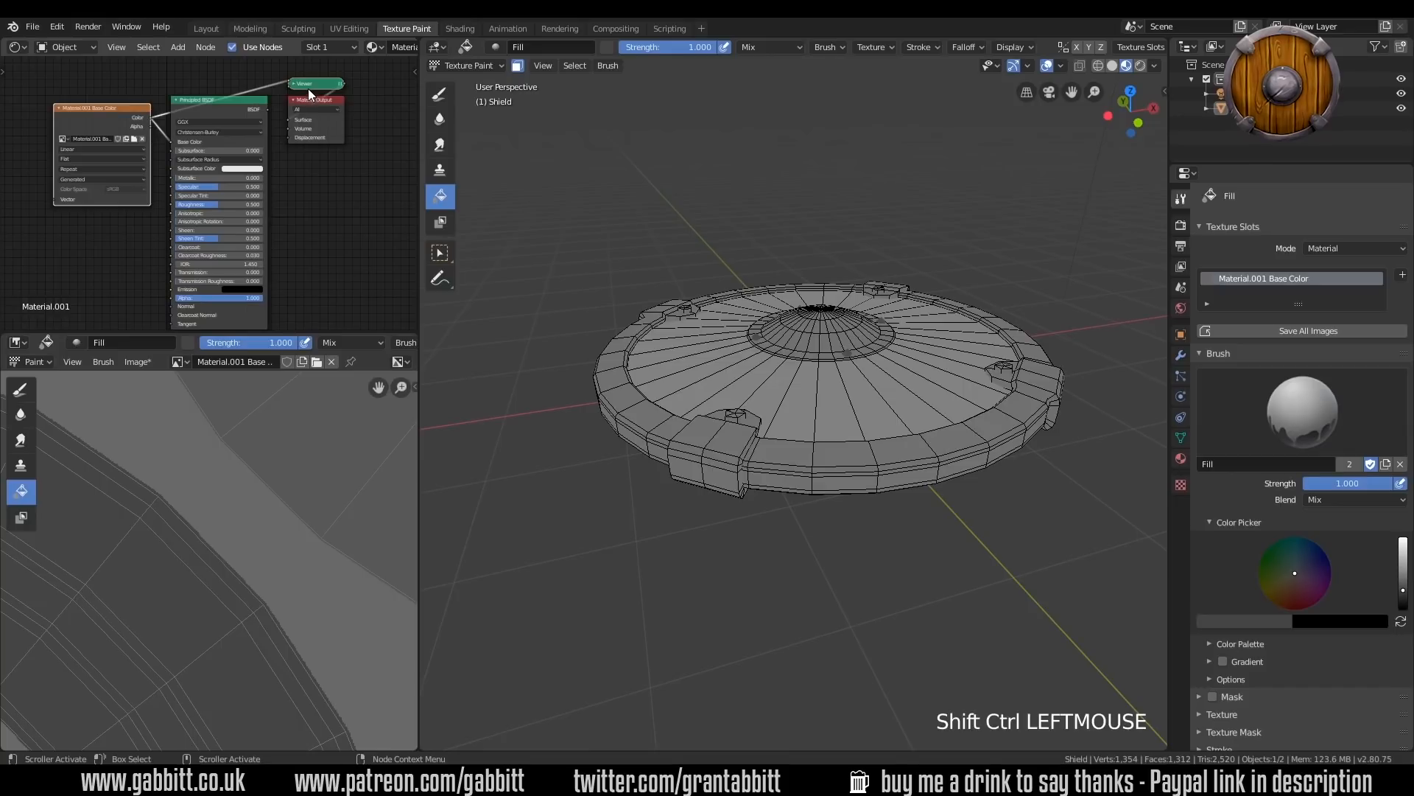
{"action": "left_click_drag", "start_coordinate": [308, 88], "coordinate": [219, 80]}
{"action": "middle_click_drag", "start_coordinate": [565, 399], "coordinate": [1031, 414]}
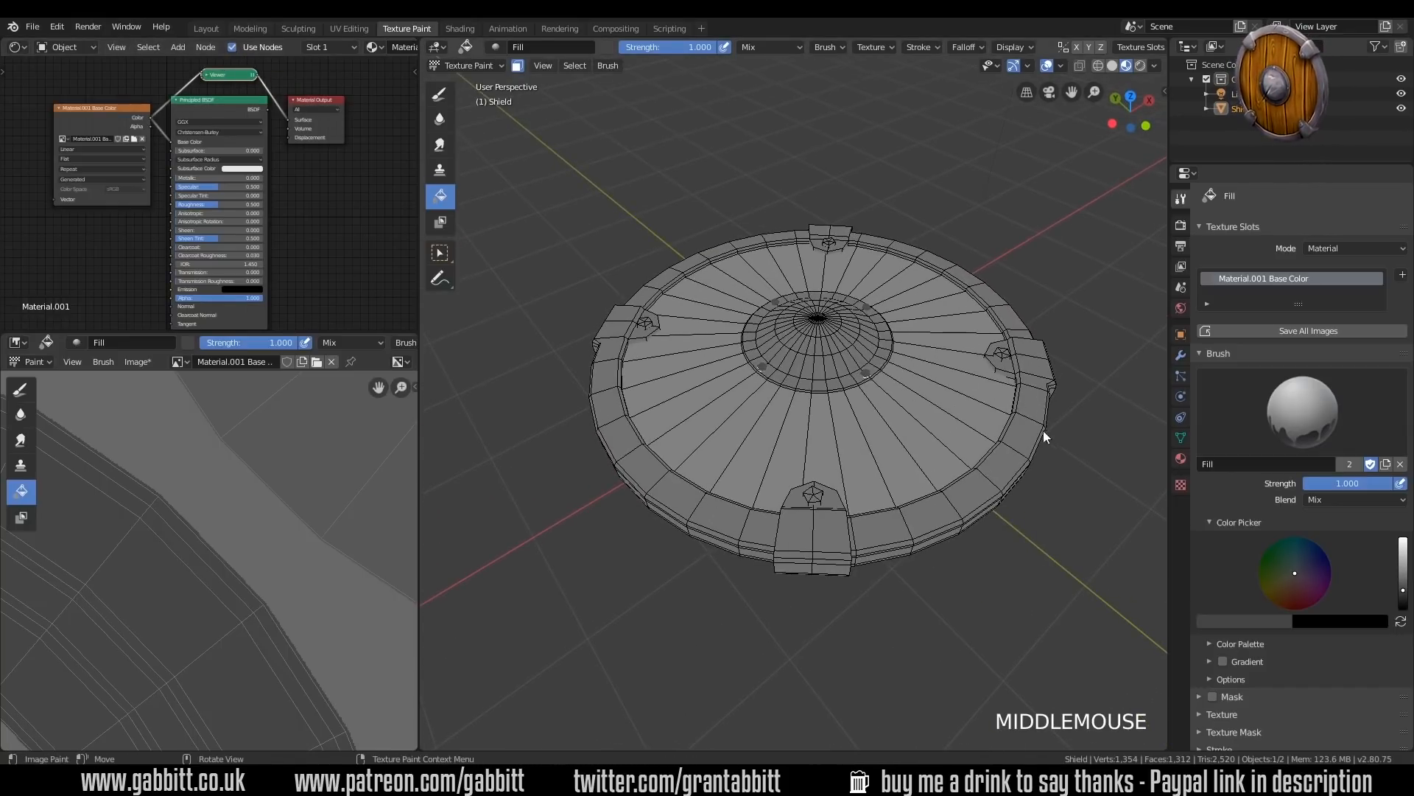
{"action": "key", "text": "a"}
{"action": "key", "text": "a"}
{"action": "key", "text": "a"}
{"action": "key", "text": "a"}
{"action": "middle_click_drag", "start_coordinate": [1023, 453], "coordinate": [845, 583]}
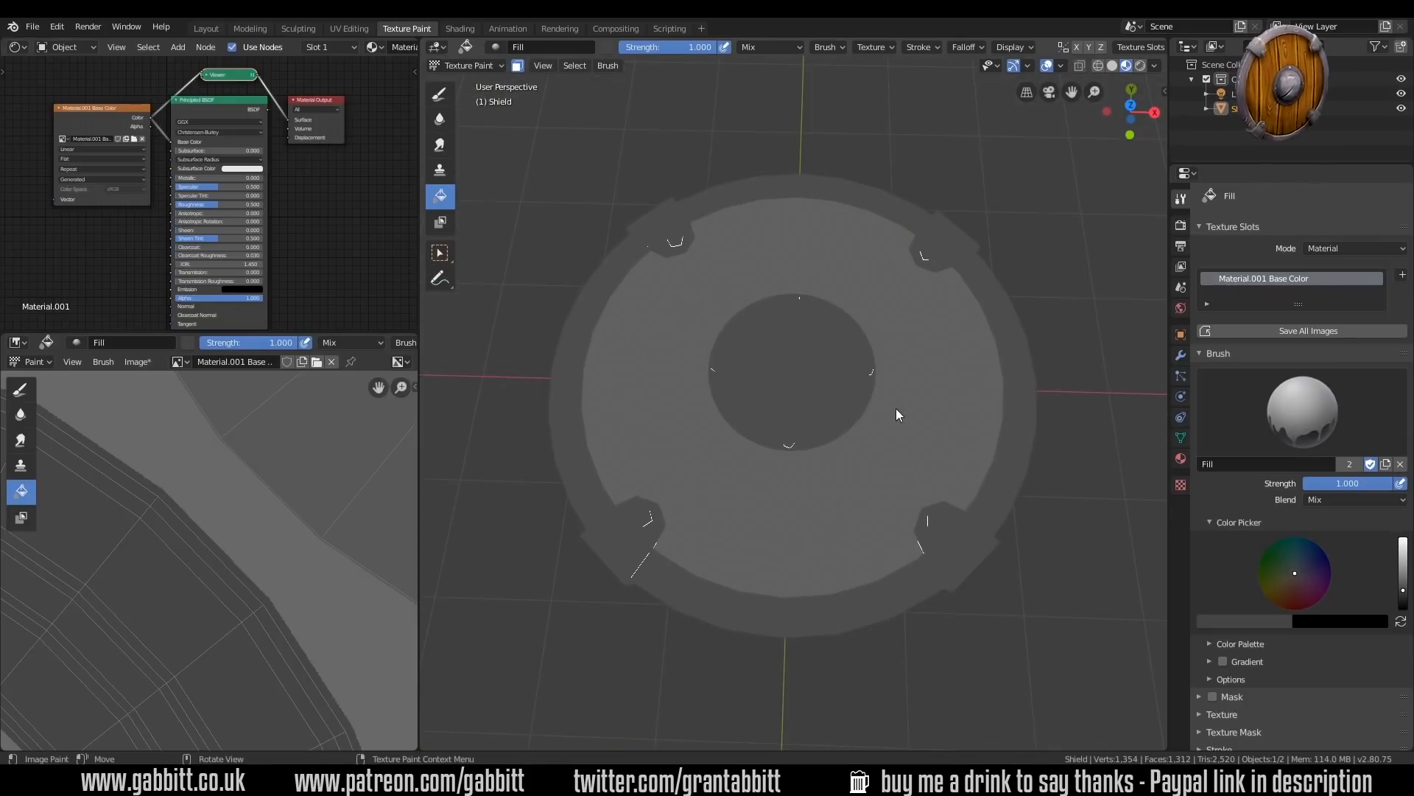
- In Edit Mode, select only the front and back wooden faces, delimited by seam, and return to Texture Paint mode
{"action": "key", "text": "Tab"}
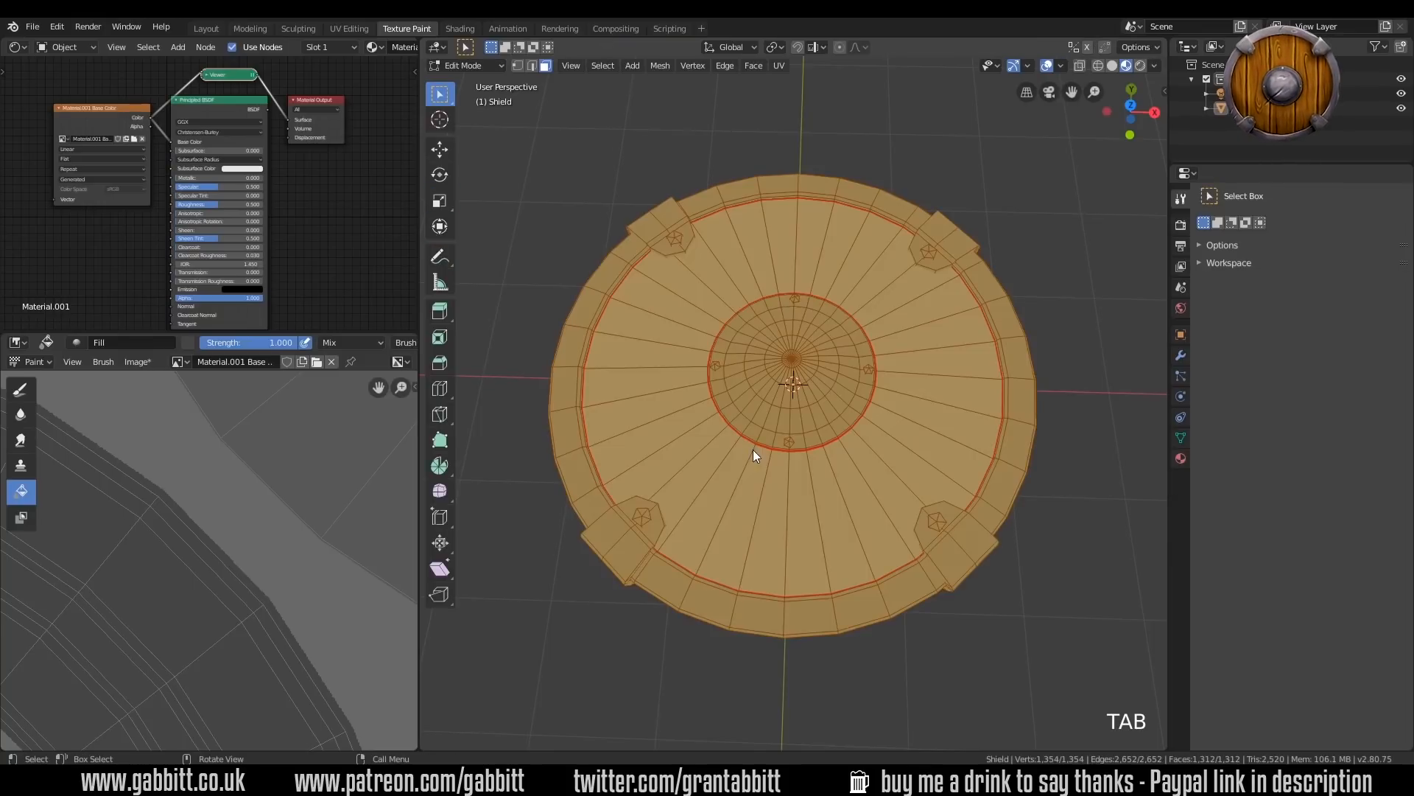
{"action": "key", "text": "alt+a"}
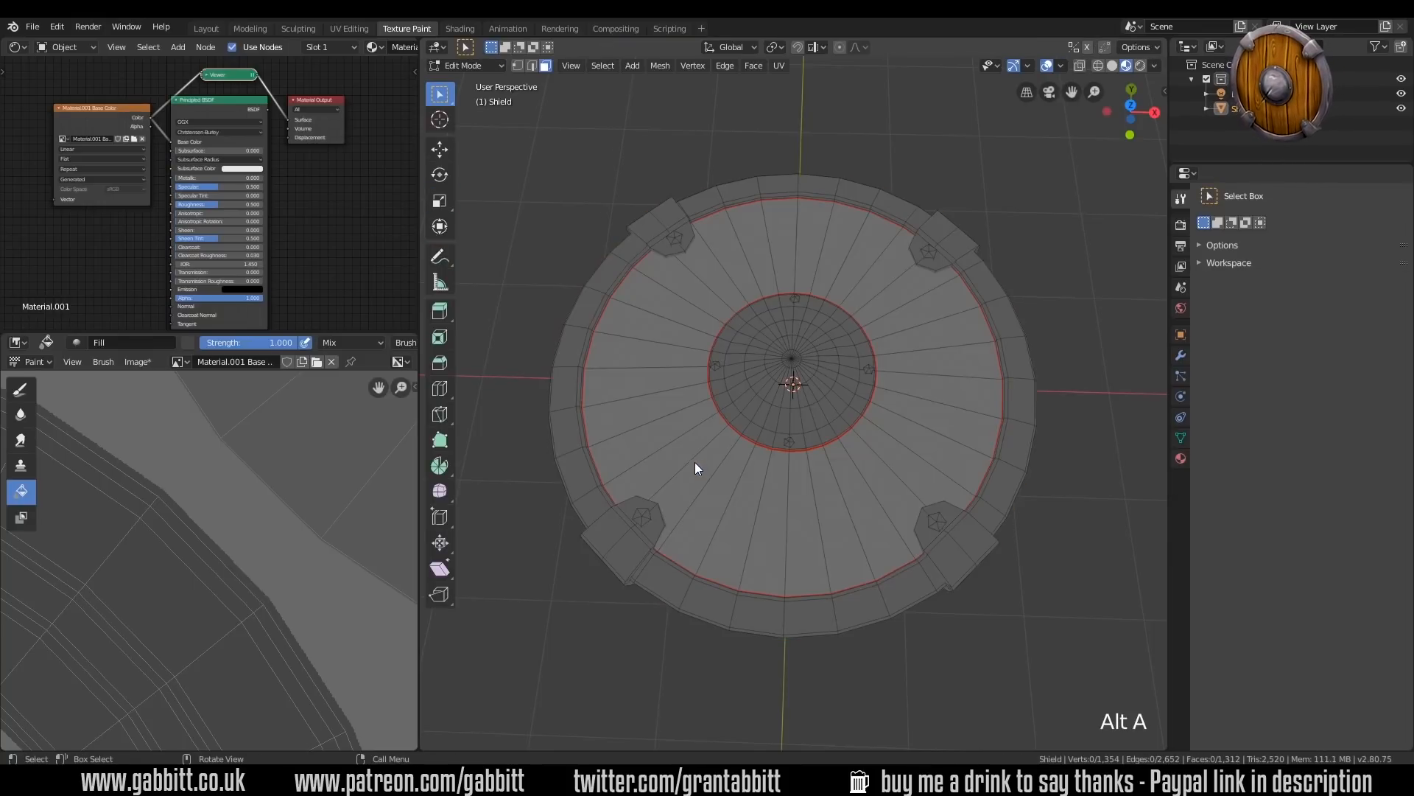
{"action": "key", "text": "l"}
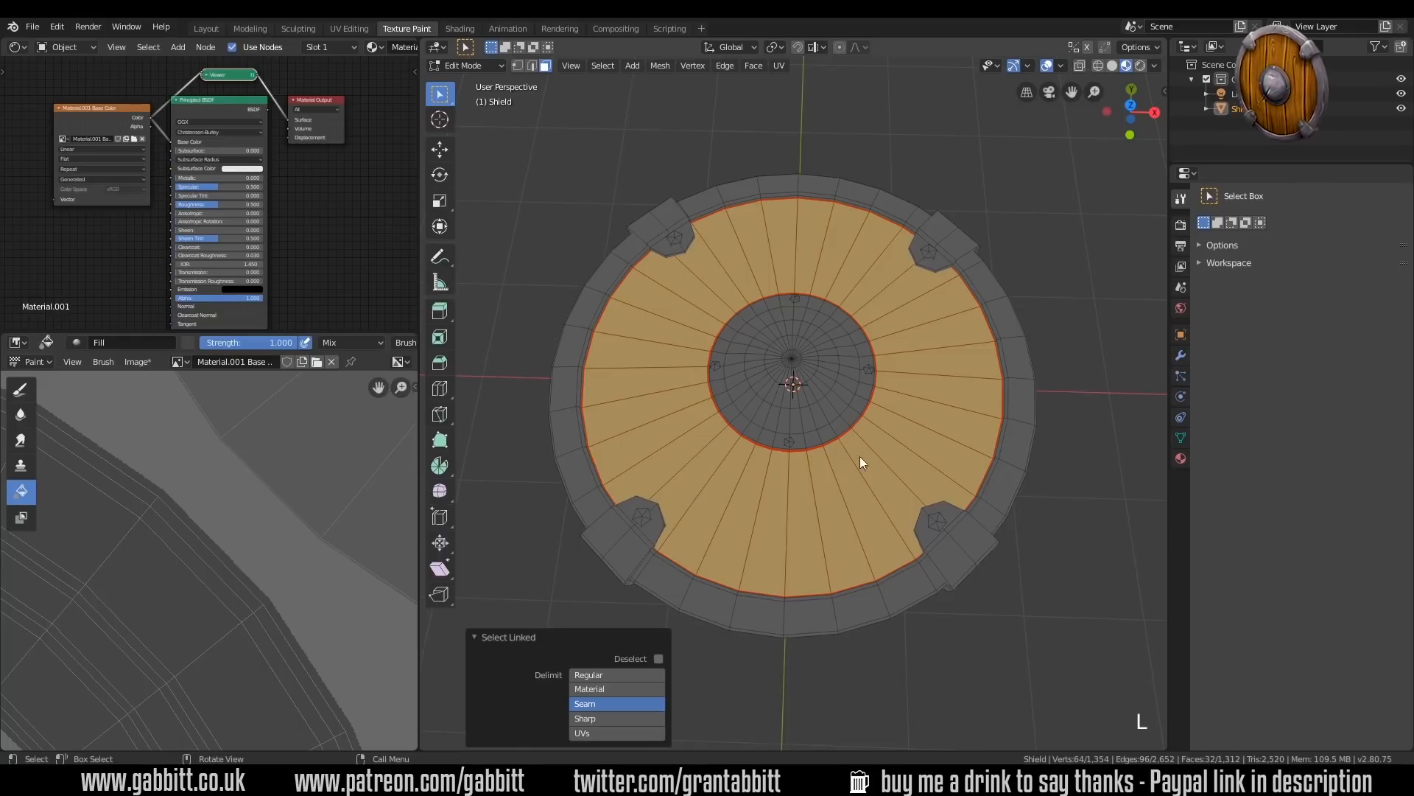
{"action": "middle_click_drag", "start_coordinate": [833, 559], "coordinate": [788, 319]}
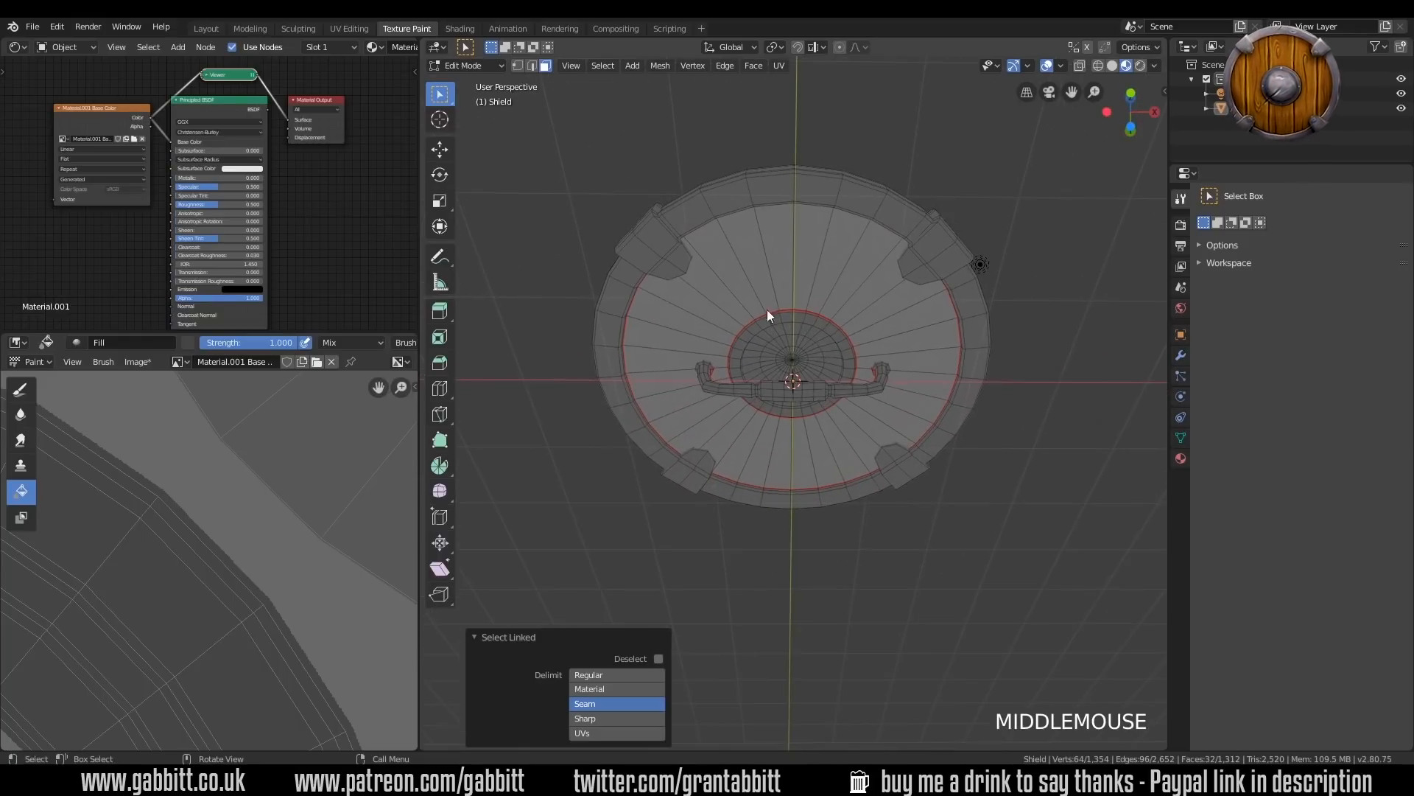
{"action": "key", "text": "l"}
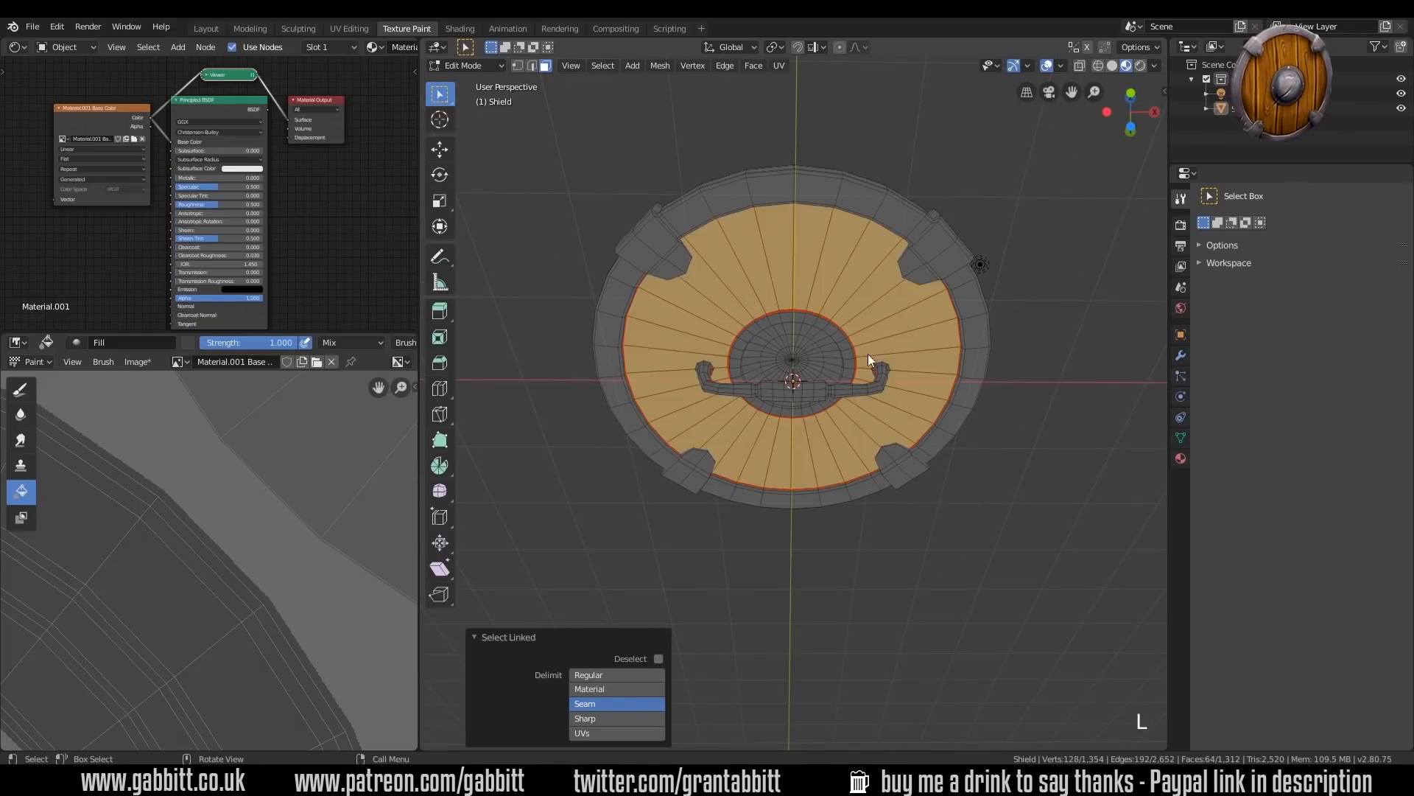
{"action": "middle_click_drag", "start_coordinate": [886, 219], "coordinate": [875, 449]}
{"action": "middle_click_drag", "start_coordinate": [910, 668], "coordinate": [886, 220]}
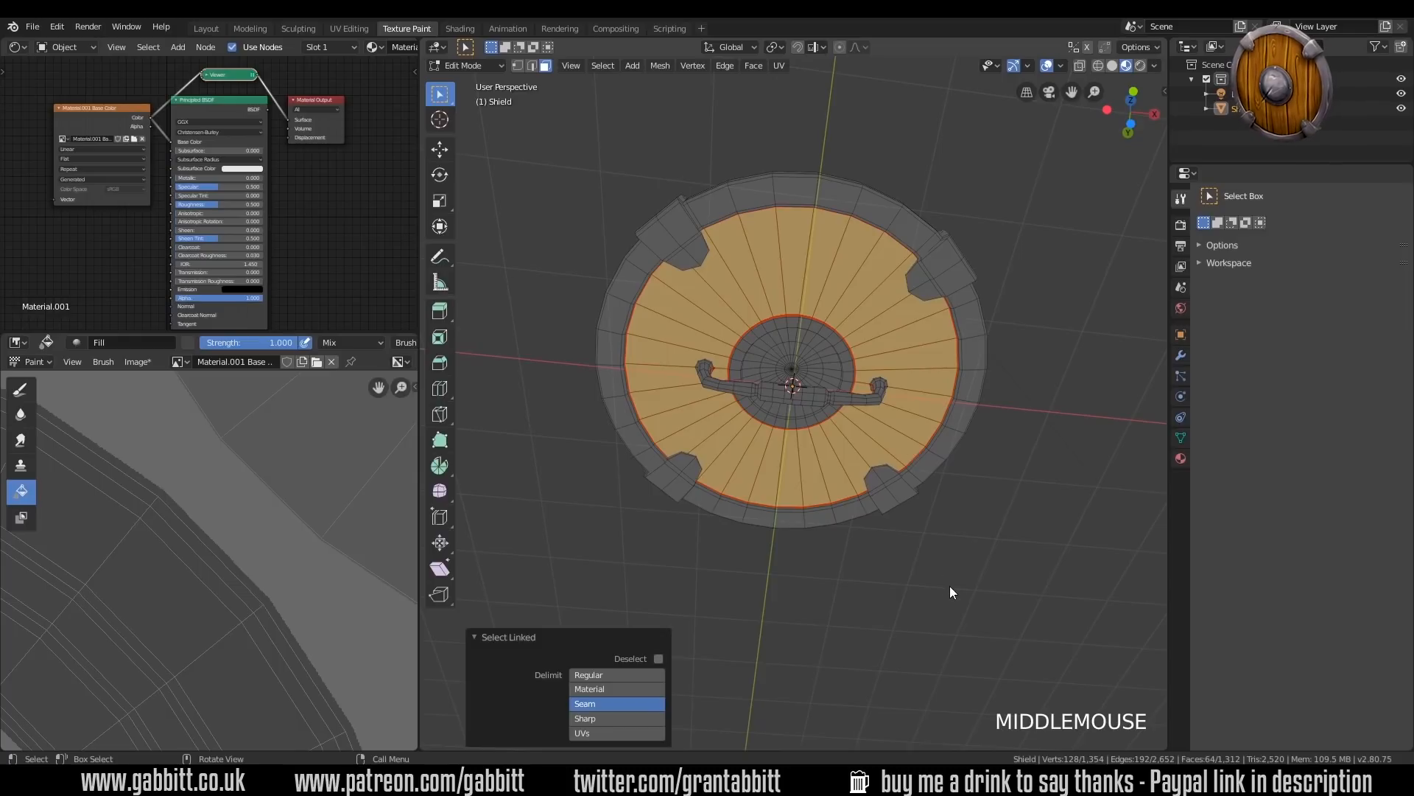
{"action": "left_click", "coordinate": [495, 68]}
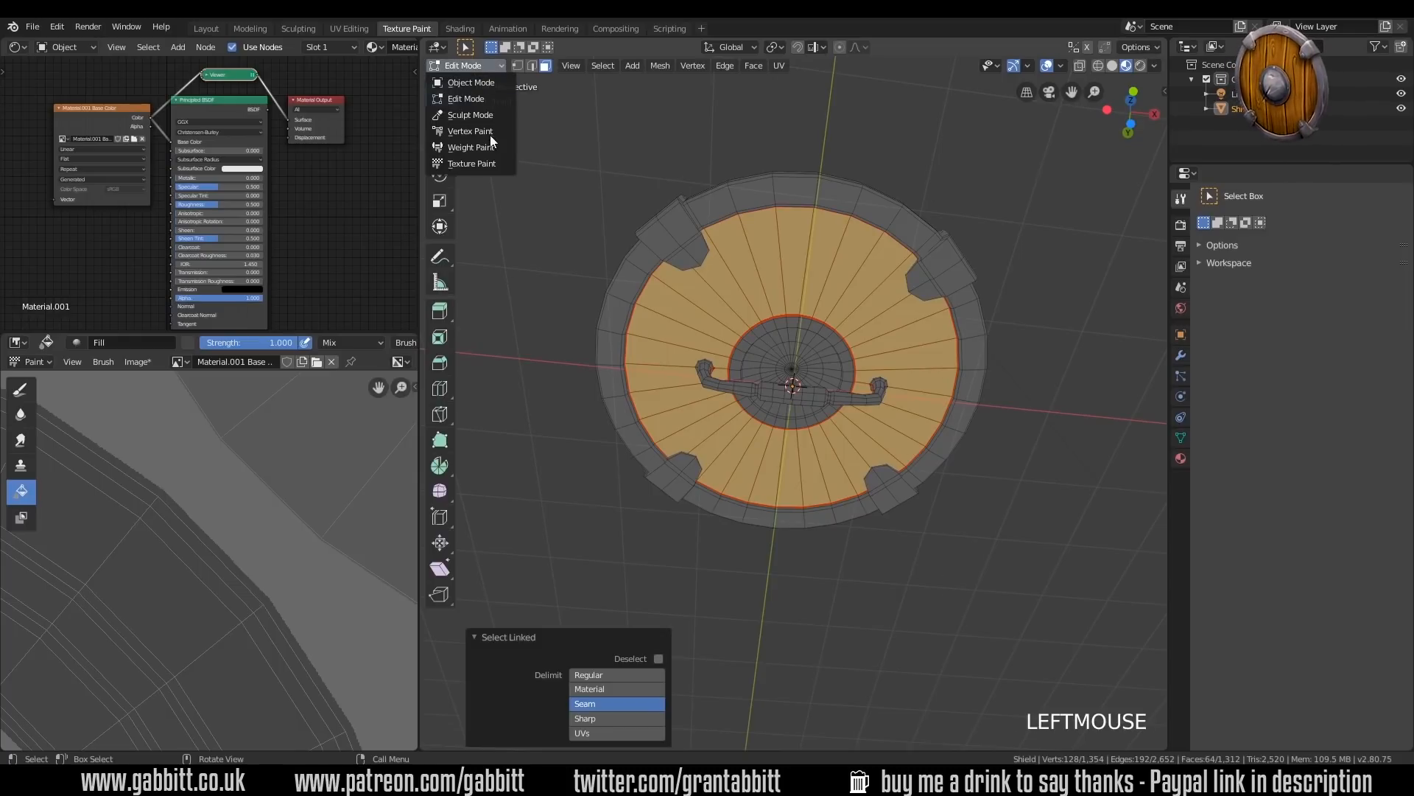
{"action": "left_click", "coordinate": [488, 164]}
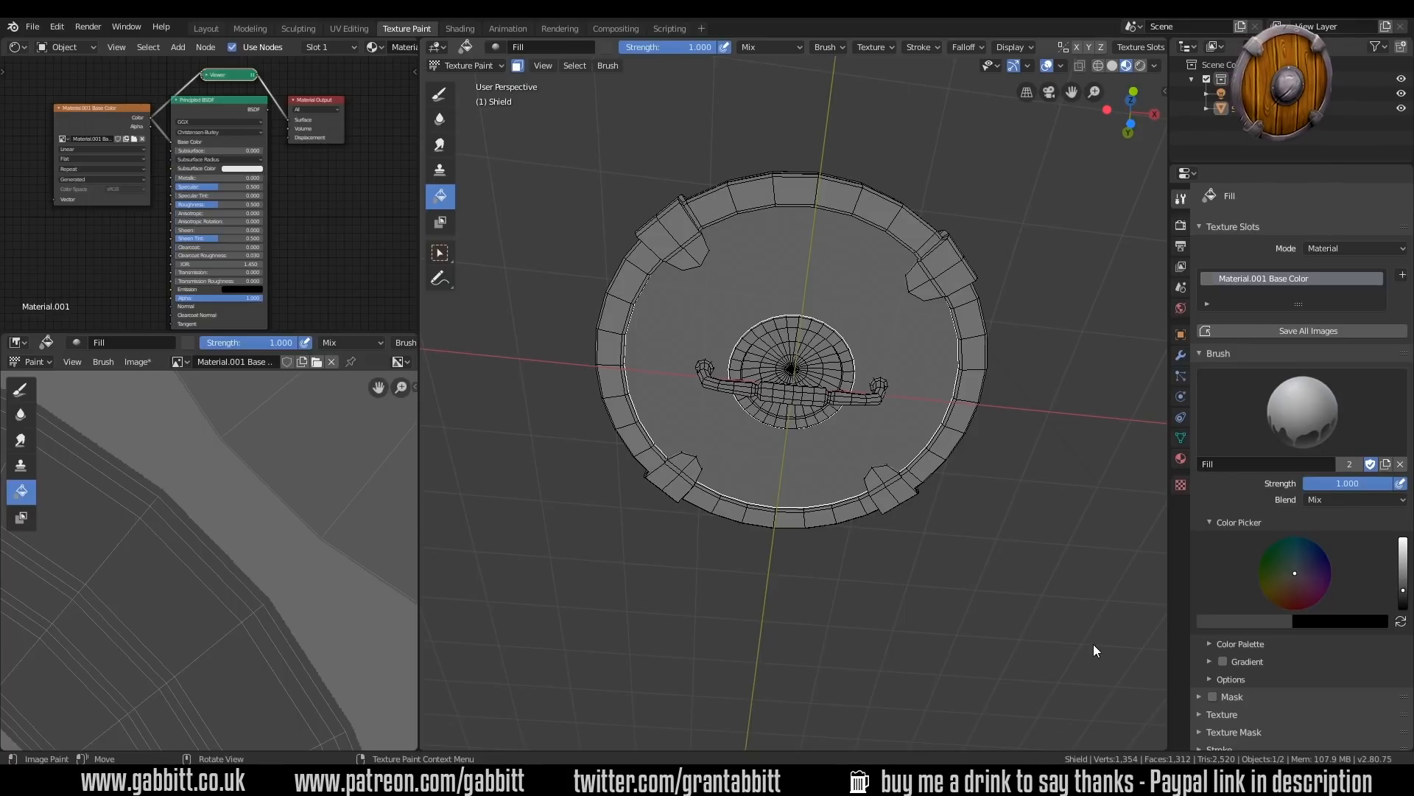
- Switch to the Draw brush and enable mirrored painting on the Z axis
{"action": "left_click", "coordinate": [440, 93]}
{"action": "scroll", "coordinate": [1200, 590], "scroll_direction": "down", "scroll_amount": 3}
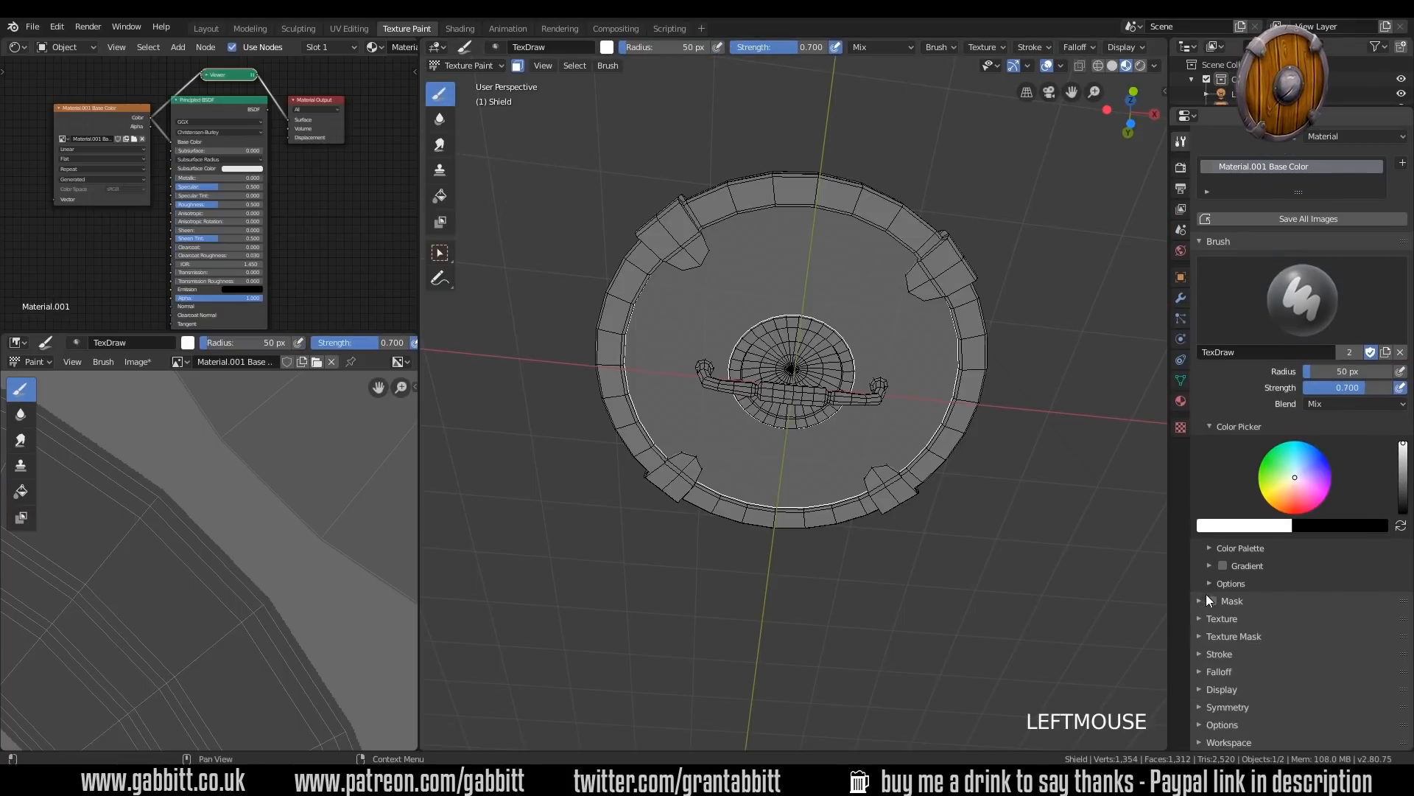
{"action": "middle_click", "coordinate": [1243, 635]}
{"action": "left_click", "coordinate": [1200, 707]}
{"action": "middle_click_drag", "start_coordinate": [1200, 709], "coordinate": [1223, 682]}
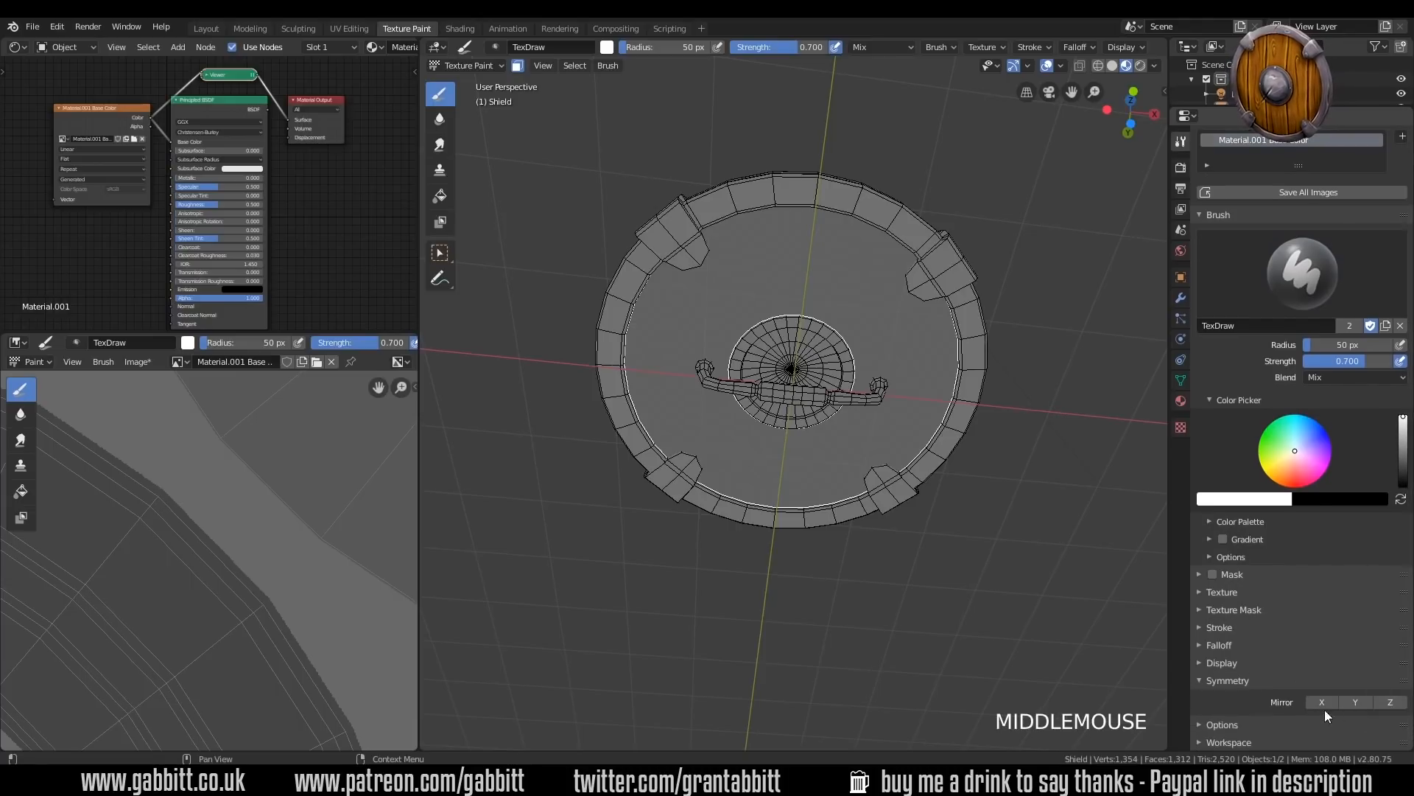
{"action": "left_click", "coordinate": [1379, 705]}
{"action": "middle_click_drag", "start_coordinate": [847, 412], "coordinate": [829, 544]}
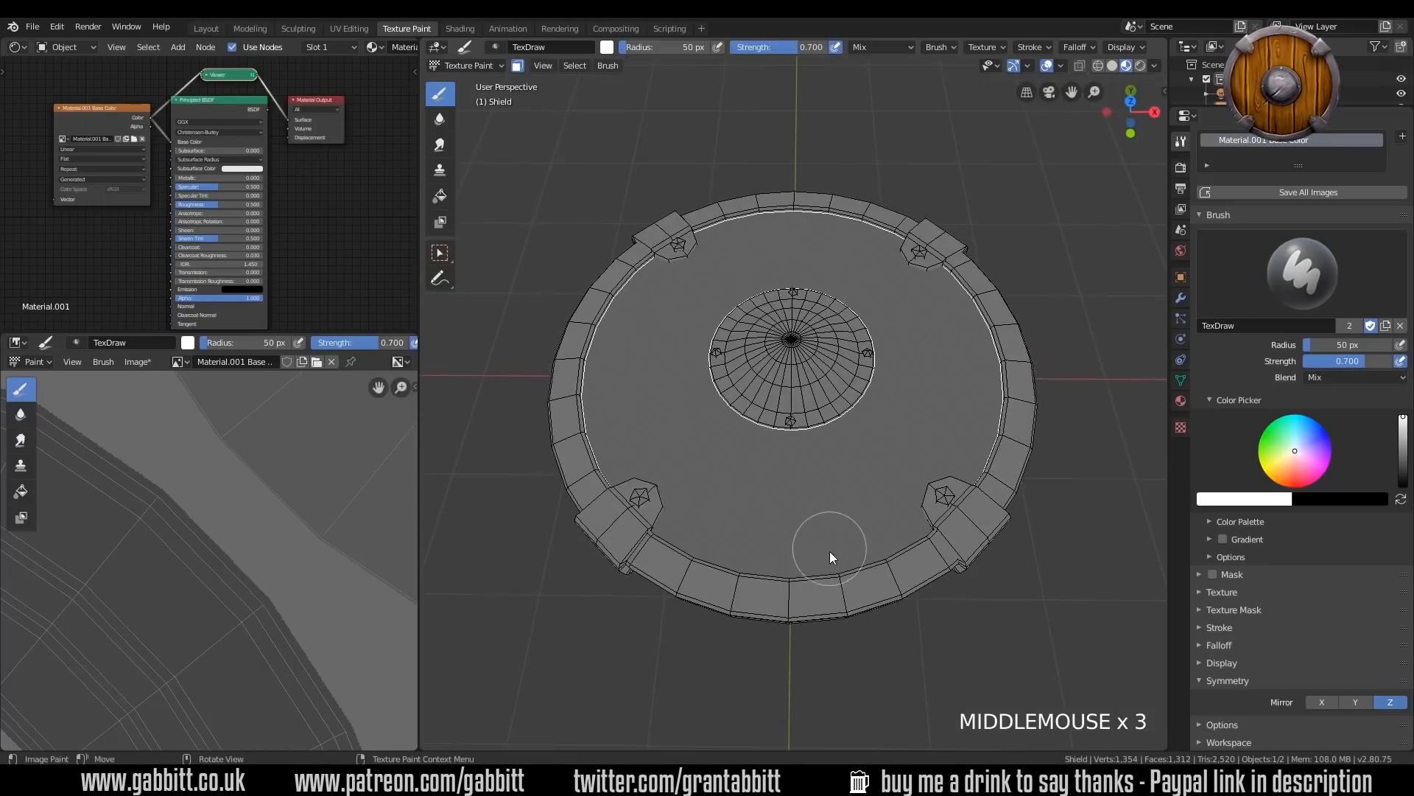
- Set the Draw brush colour to blue and try a stroke on the shield's wooden face
{"action": "left_click_drag", "start_coordinate": [1316, 456], "coordinate": [1326, 435]}
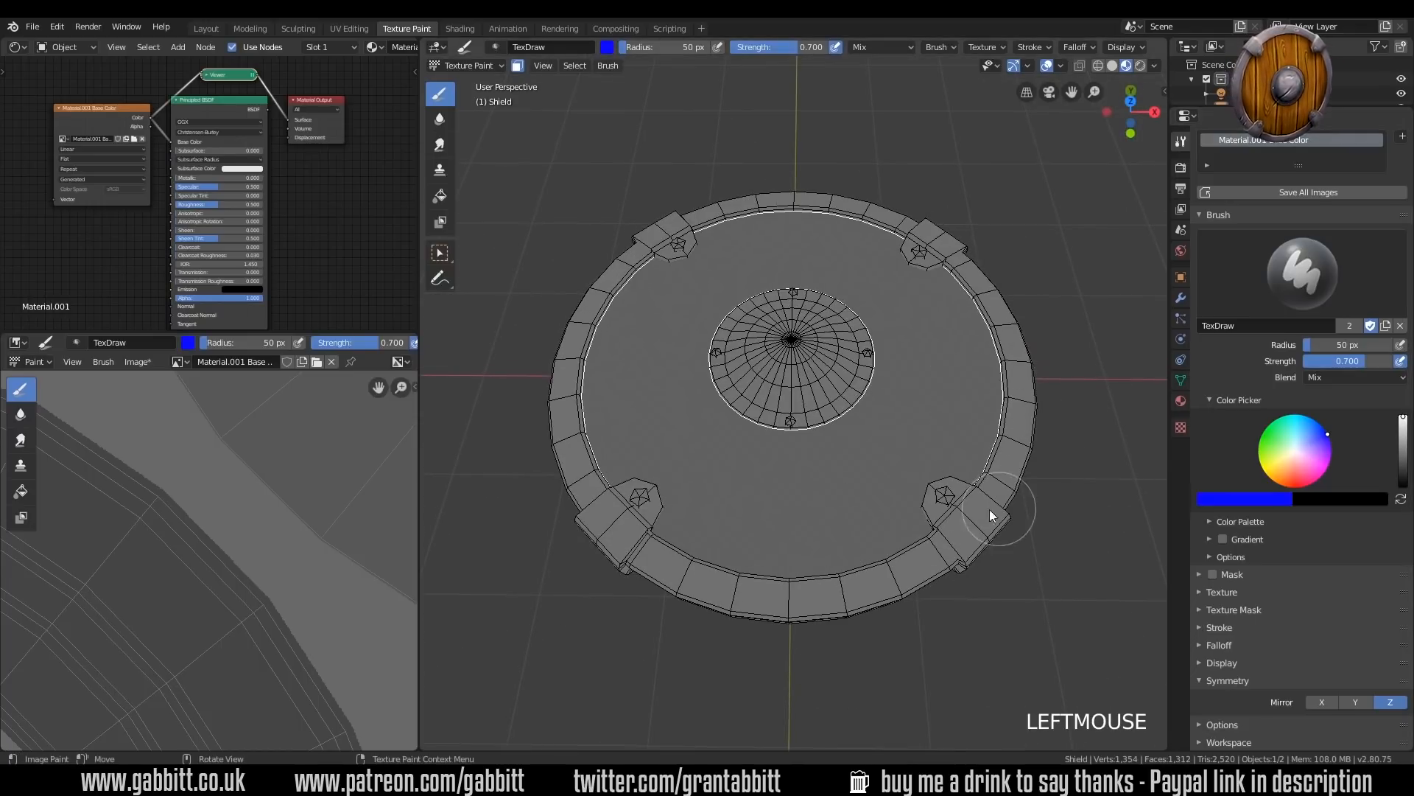
{"action": "left_click_drag", "start_coordinate": [887, 508], "coordinate": [895, 232]}
{"action": "mouse_move", "coordinate": [934, 74]}
{"action": "middle_mouse_down"}
{"action": "mouse_move", "coordinate": [883, 575]}
{"action": "mouse_move", "coordinate": [886, 327]}
{"action": "mouse_move", "coordinate": [872, 573]}
{"action": "mouse_move", "coordinate": [886, 590]}
{"action": "middle_mouse_up"}
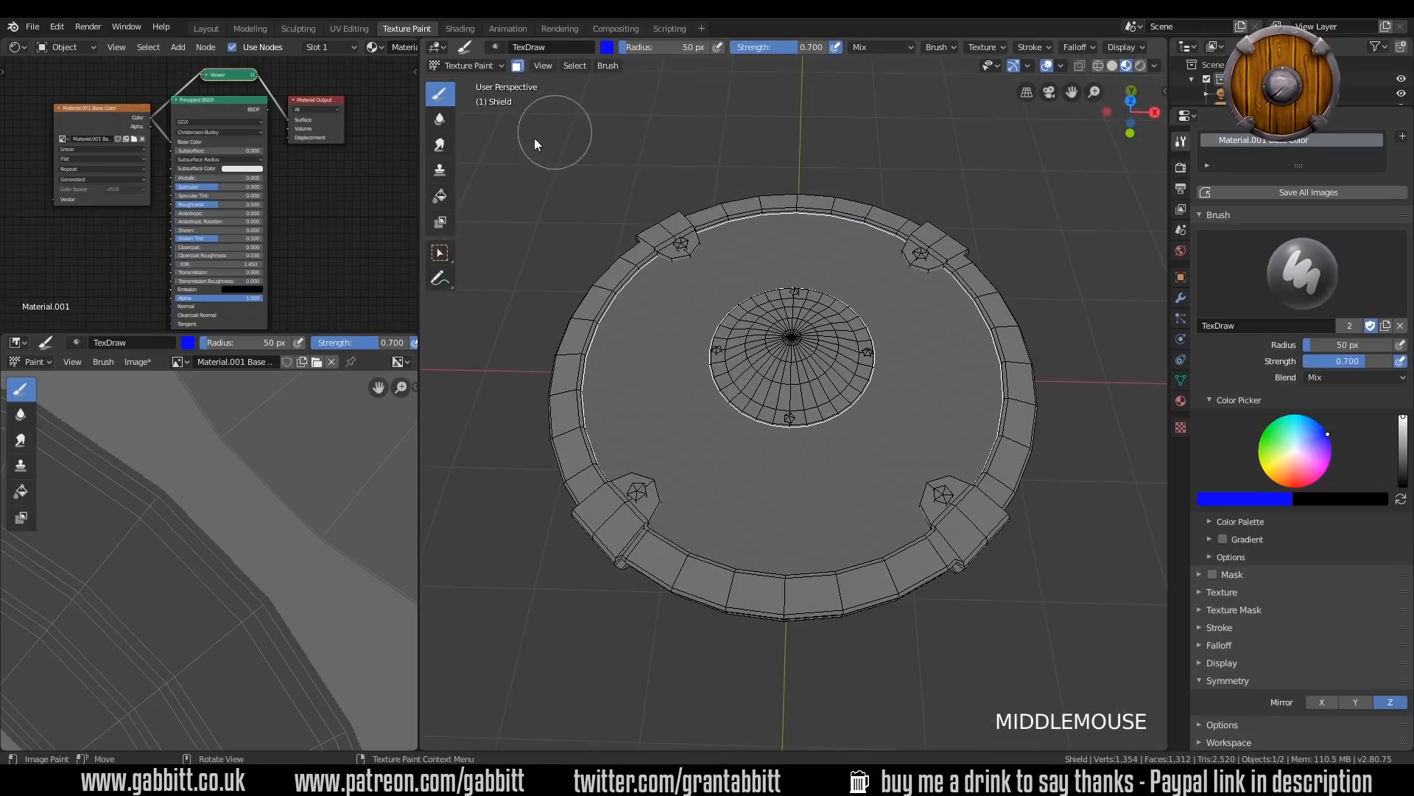
- Use the Fill tool with a slightly brightened brown to fill the selected wooden faces
{"action": "left_click", "coordinate": [441, 196]}
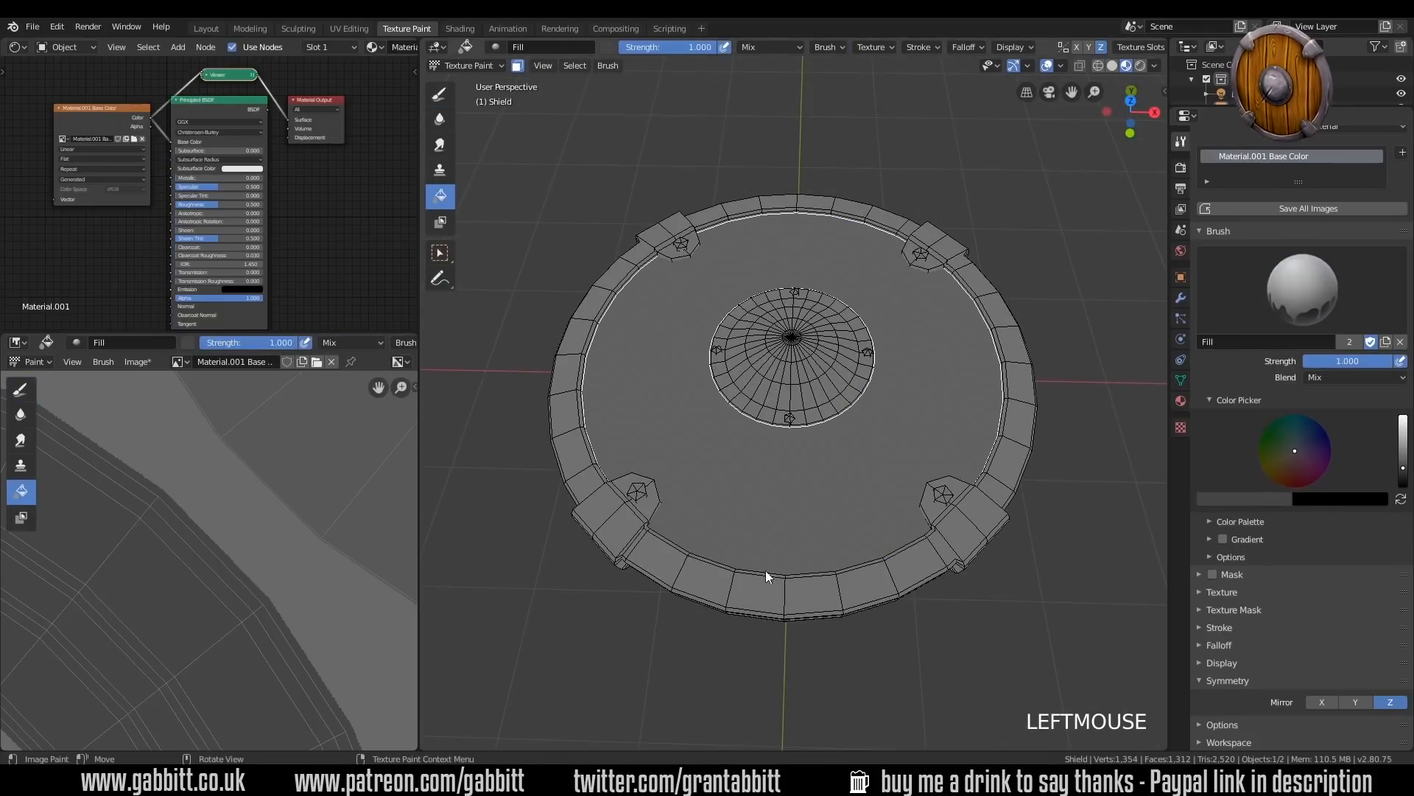
{"action": "left_click", "coordinate": [1282, 476]}
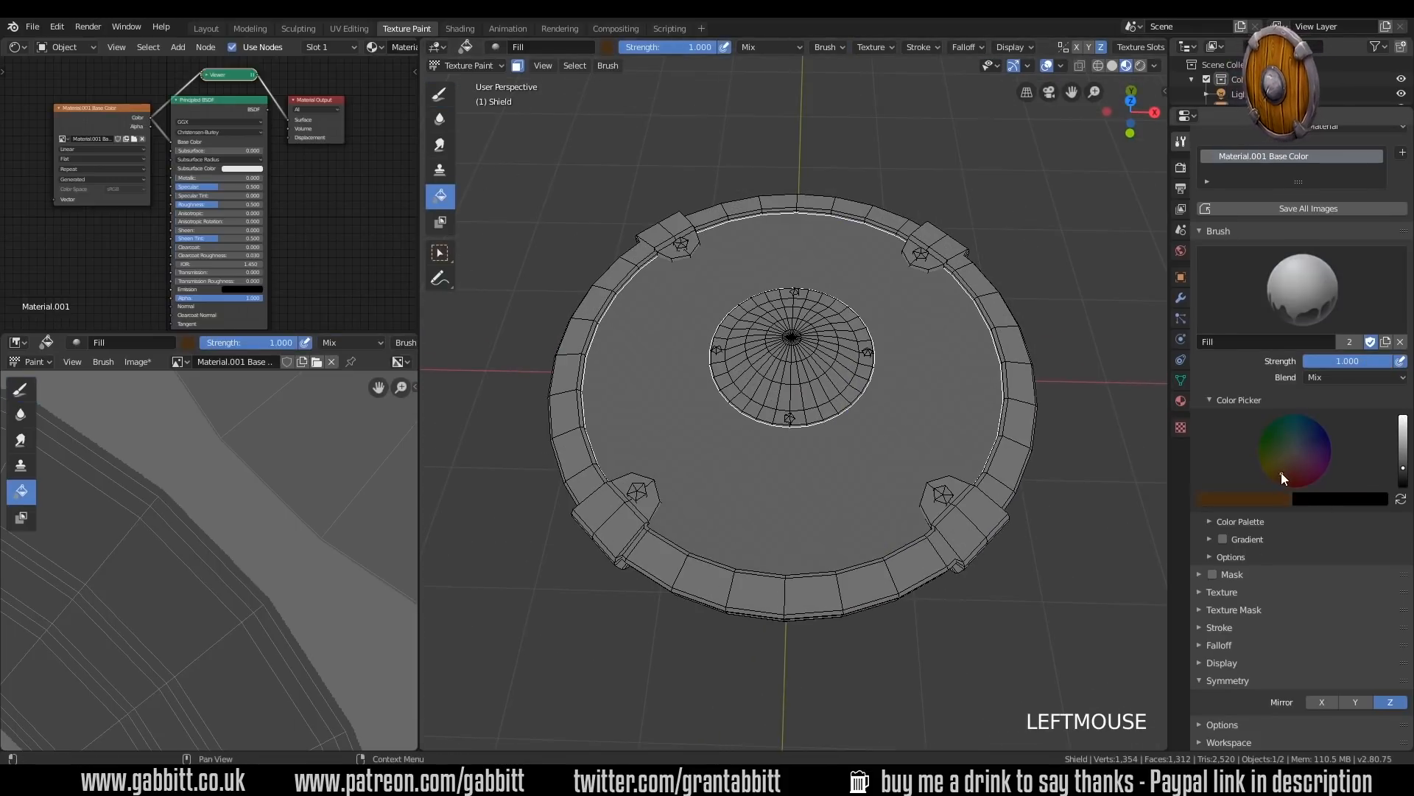
{"action": "left_click", "coordinate": [1403, 460]}
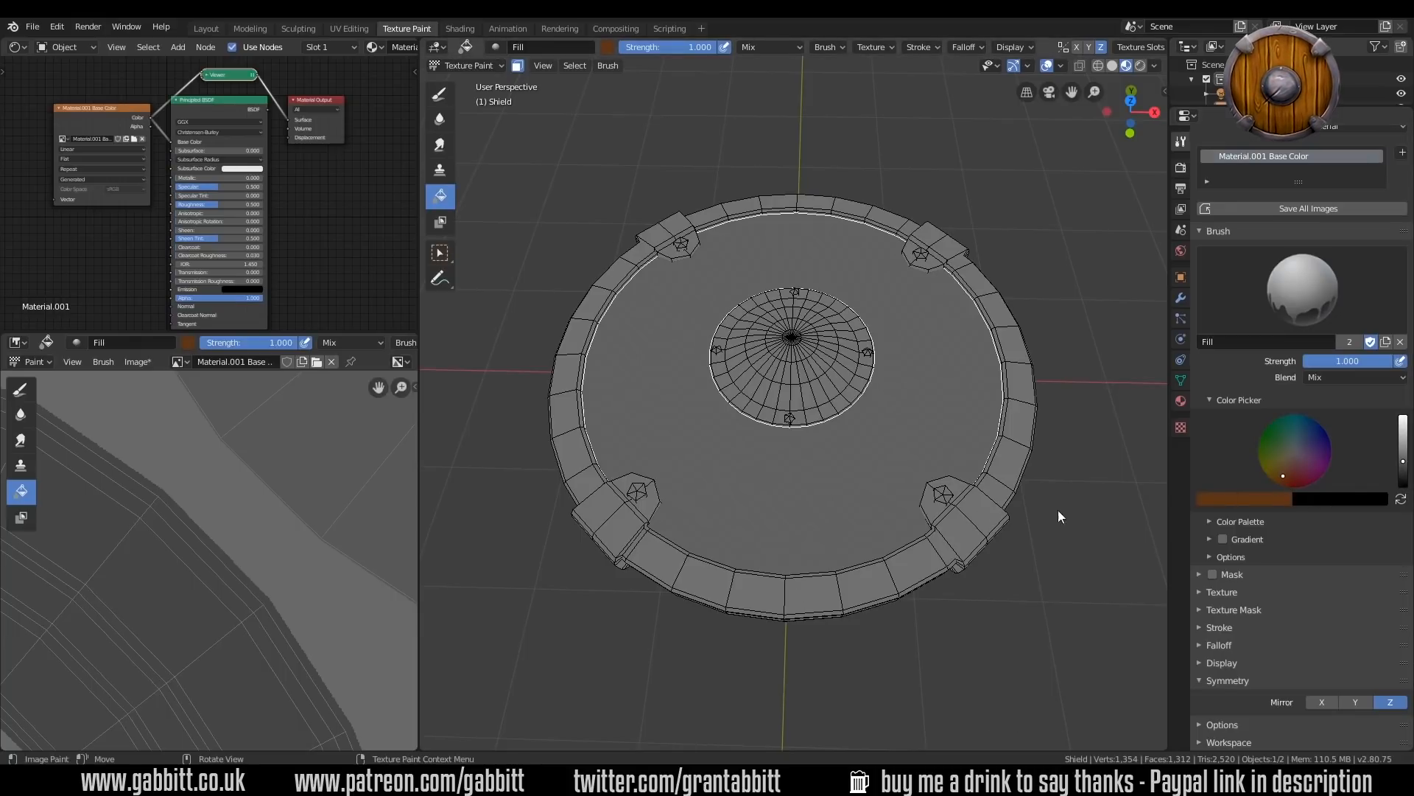
{"action": "left_click", "coordinate": [834, 491]}
{"action": "left_click", "coordinate": [834, 495]}
{"action": "left_click", "coordinate": [834, 498]}
{"action": "left_click", "coordinate": [834, 499]}
{"action": "middle_click_drag", "start_coordinate": [879, 563], "coordinate": [863, 679]}
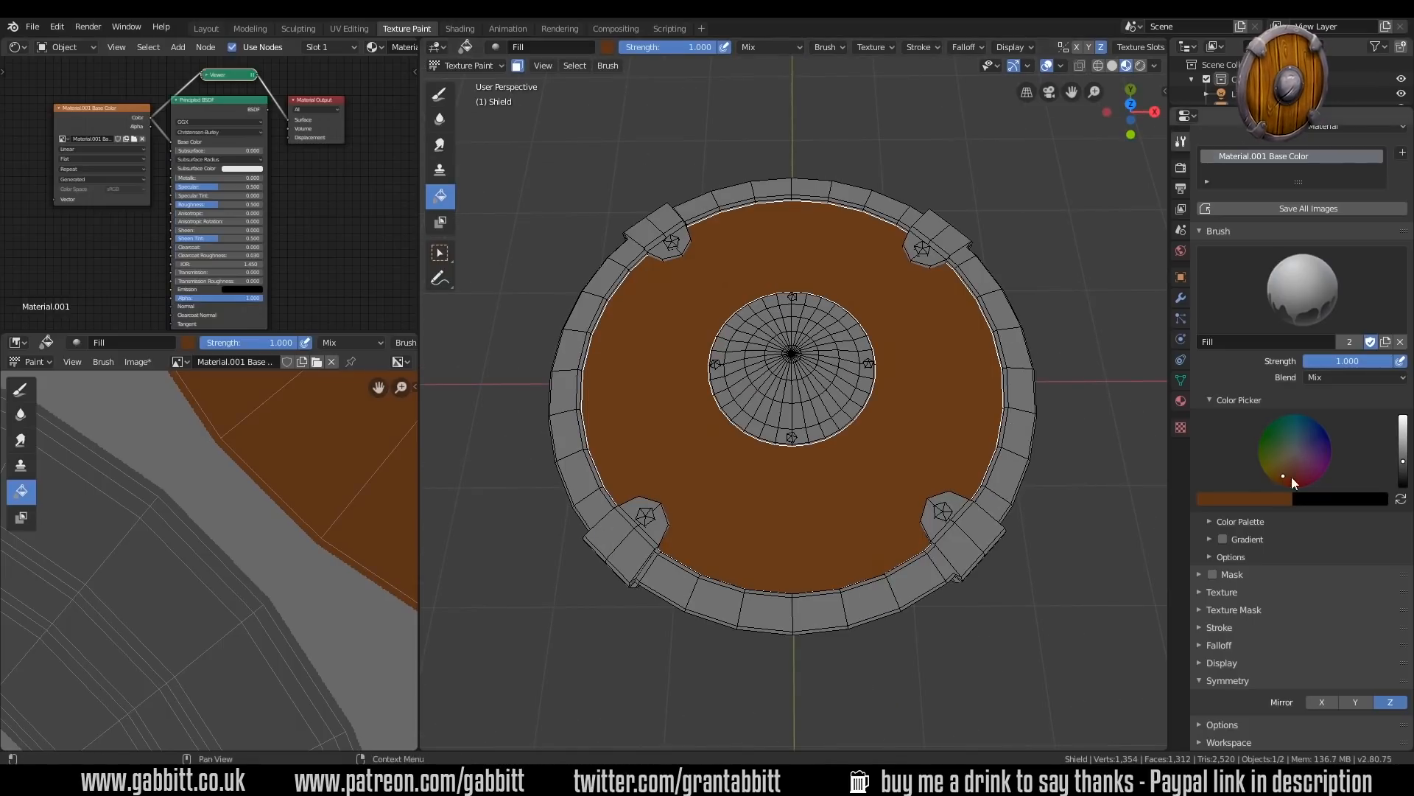
- With the Draw brush, sample the filled brown into the colour palette and choose that swatch
{"action": "left_click", "coordinate": [441, 93]}
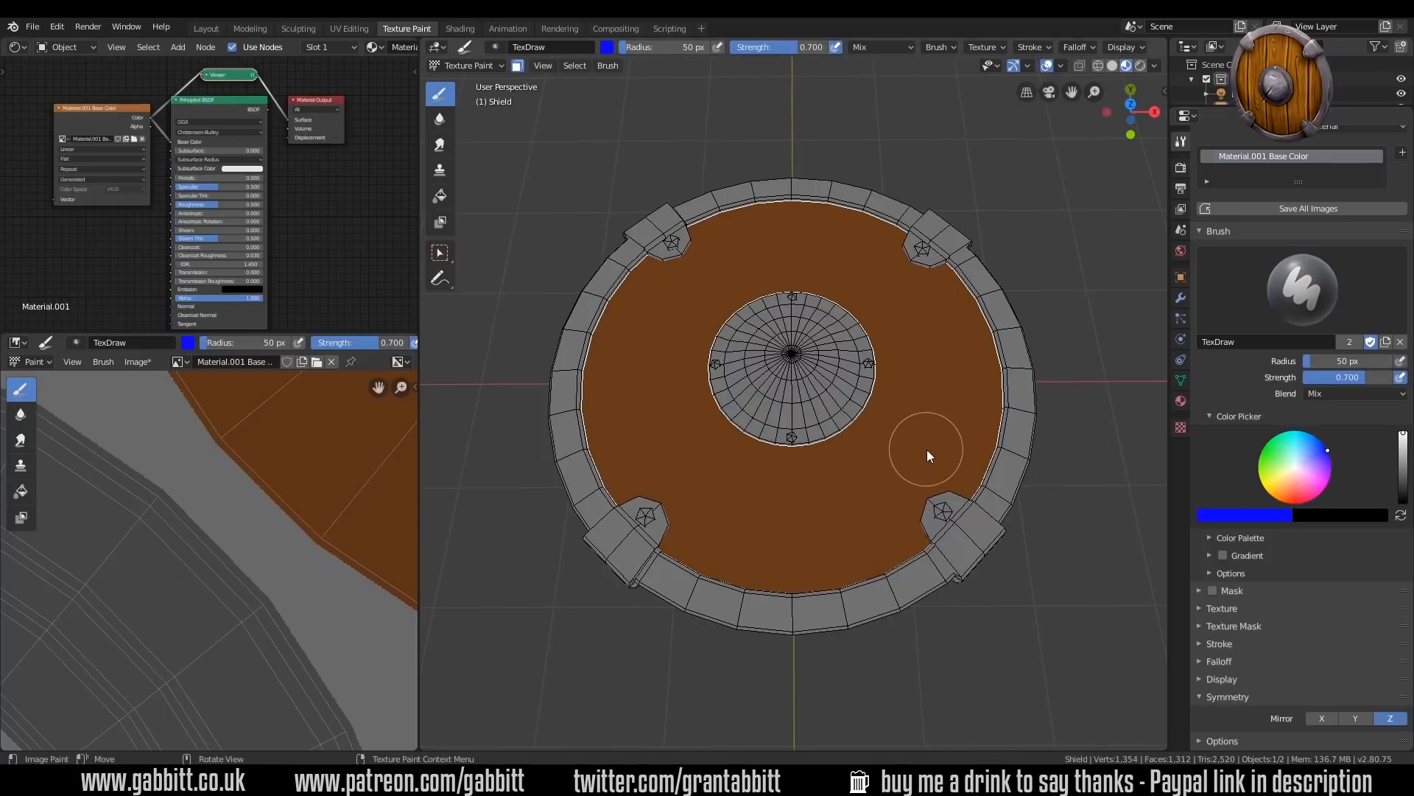
{"action": "key", "text": "s"}
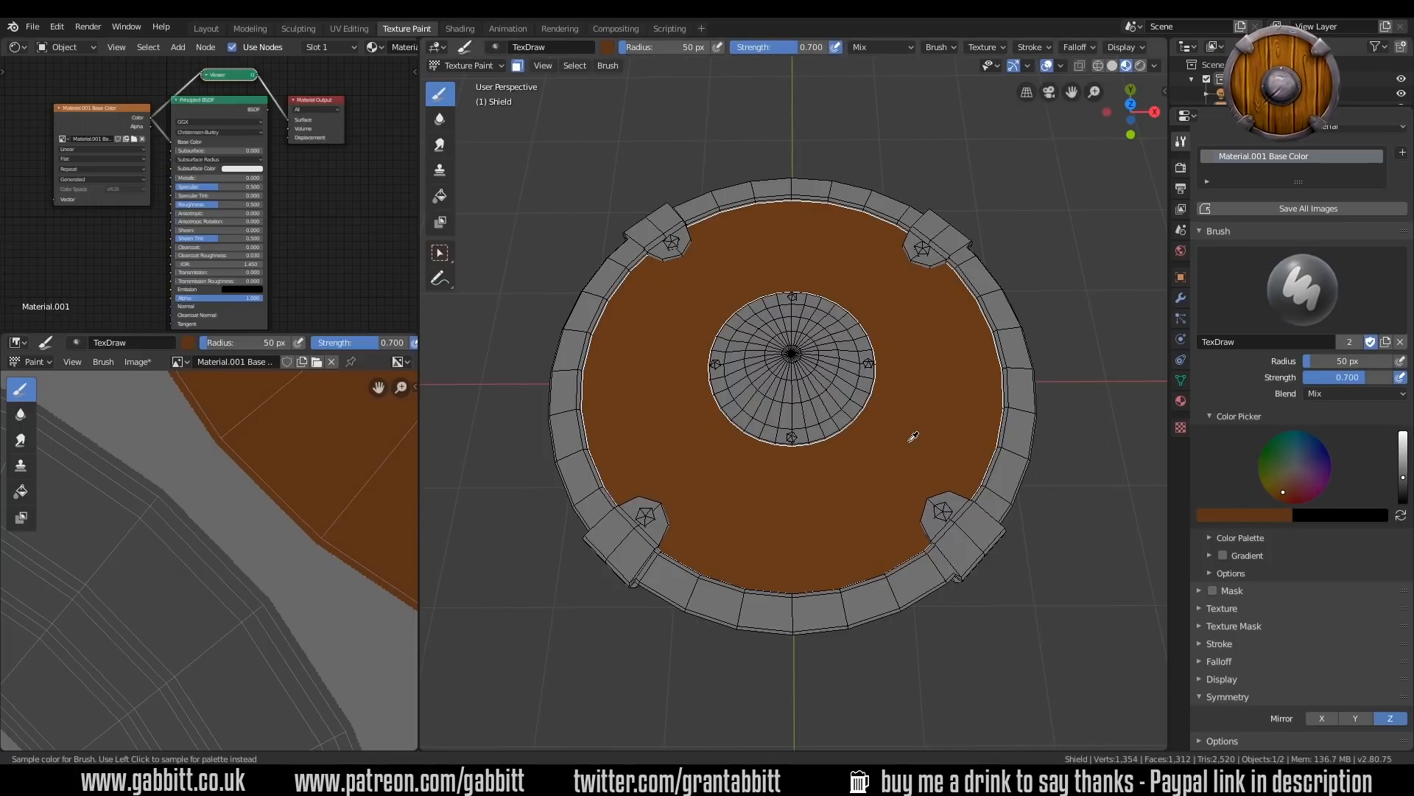
{"action": "left_click", "coordinate": [915, 444]}
{"action": "key", "text": "s"}
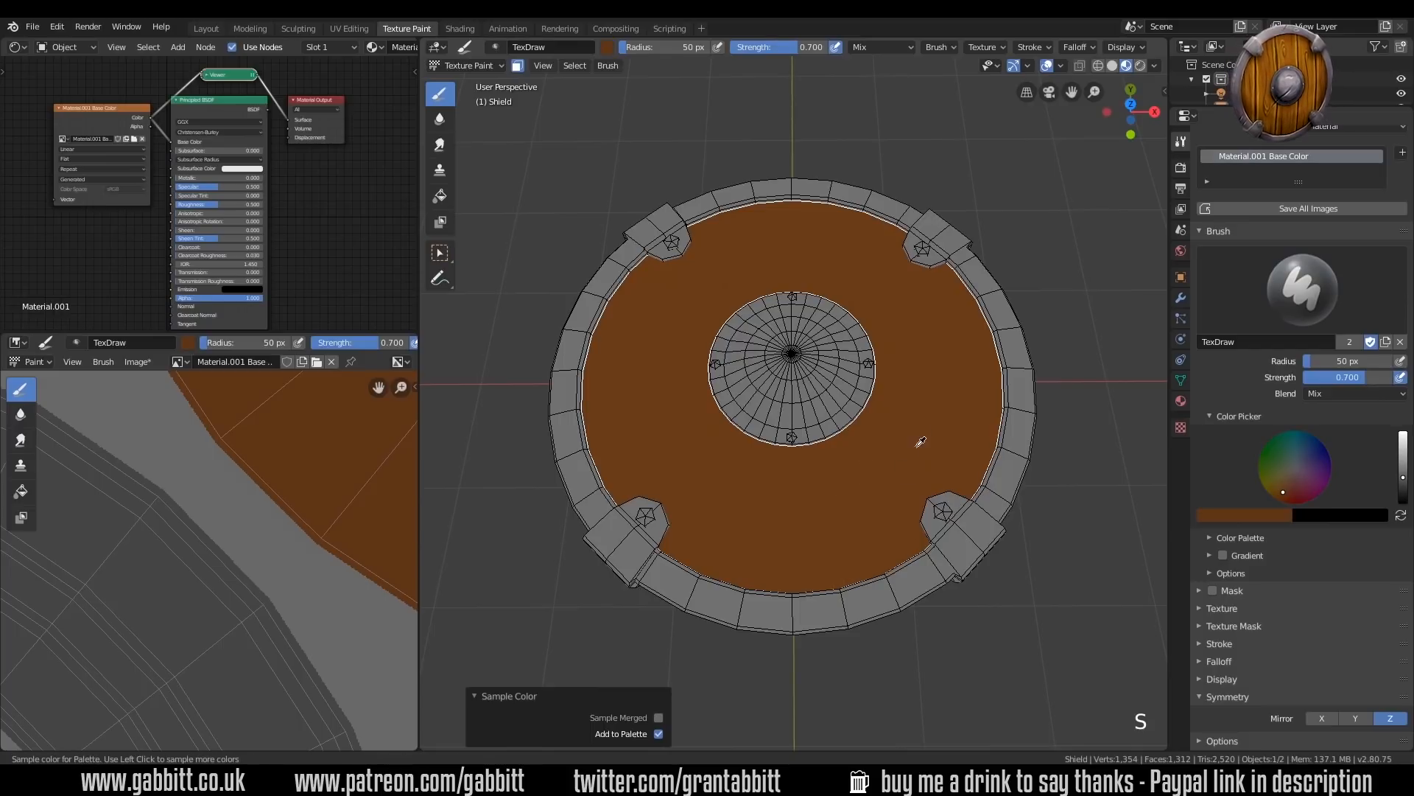
{"action": "left_click", "coordinate": [1228, 542]}
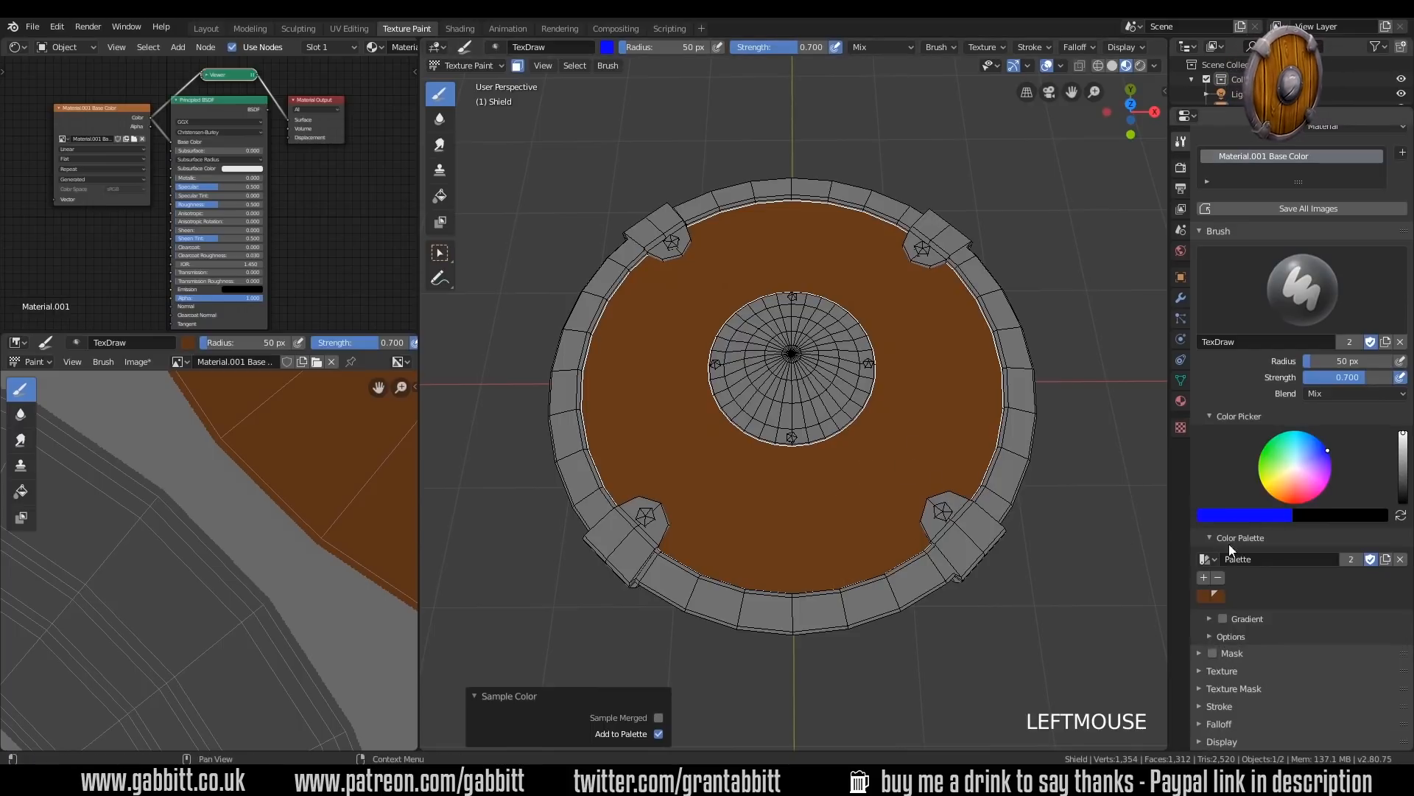
{"action": "double_click", "coordinate": [1215, 596]}
- Set the brush strength to 0.337 and radius to 28 px, with a brown slightly lighter than the wood base
{"action": "left_click_drag", "start_coordinate": [1357, 378], "coordinate": [1326, 379]}
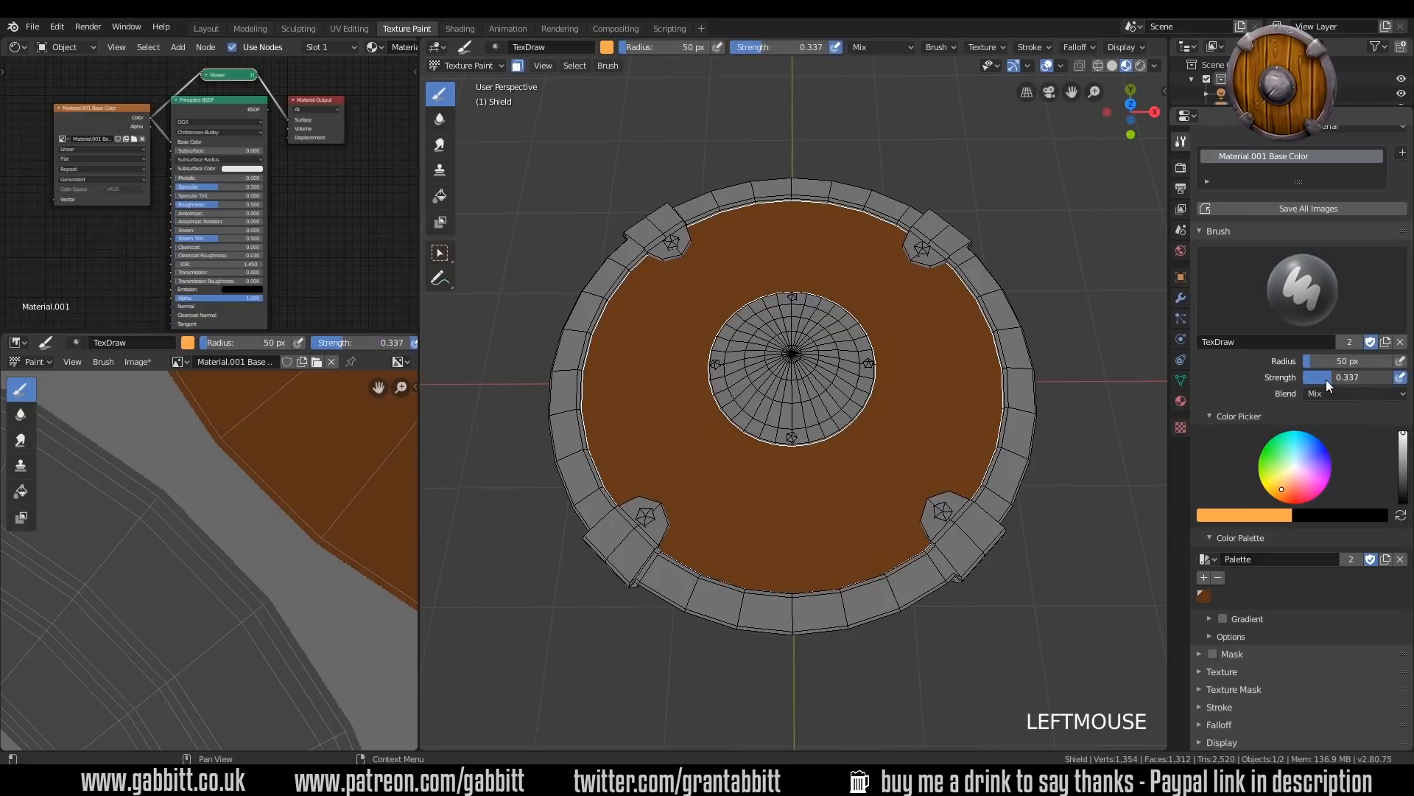
{"action": "left_click", "coordinate": [1403, 464]}
{"action": "left_click_drag", "start_coordinate": [1405, 469], "coordinate": [1405, 478]}
{"action": "middle_click_drag", "start_coordinate": [950, 420], "coordinate": [940, 439]}
{"action": "key", "text": "f"}
{"action": "left_click", "coordinate": [915, 442]}
{"action": "key", "text": "f"}
{"action": "left_click", "coordinate": [926, 447]}
- Paint long vertical wood-grain strokes in the lighter brown across the shield's wooden face
{"action": "mouse_move", "coordinate": [681, 221]}
{"action": "left_mouse_down"}
{"action": "mouse_move", "coordinate": [685, 501]}
{"action": "mouse_move", "coordinate": [654, 663]}
{"action": "left_mouse_up"}
{"action": "left_click_drag", "start_coordinate": [639, 229], "coordinate": [698, 692]}
{"action": "left_click_drag", "start_coordinate": [794, 148], "coordinate": [805, 737]}
{"action": "left_click_drag", "start_coordinate": [918, 181], "coordinate": [930, 700]}
{"action": "left_click_drag", "start_coordinate": [986, 239], "coordinate": [909, 707]}
{"action": "mouse_move", "coordinate": [843, 206]}
{"action": "left_mouse_down"}
{"action": "mouse_move", "coordinate": [839, 268]}
{"action": "mouse_move", "coordinate": [725, 641]}
{"action": "left_mouse_up"}
{"action": "left_click_drag", "start_coordinate": [648, 257], "coordinate": [625, 683]}
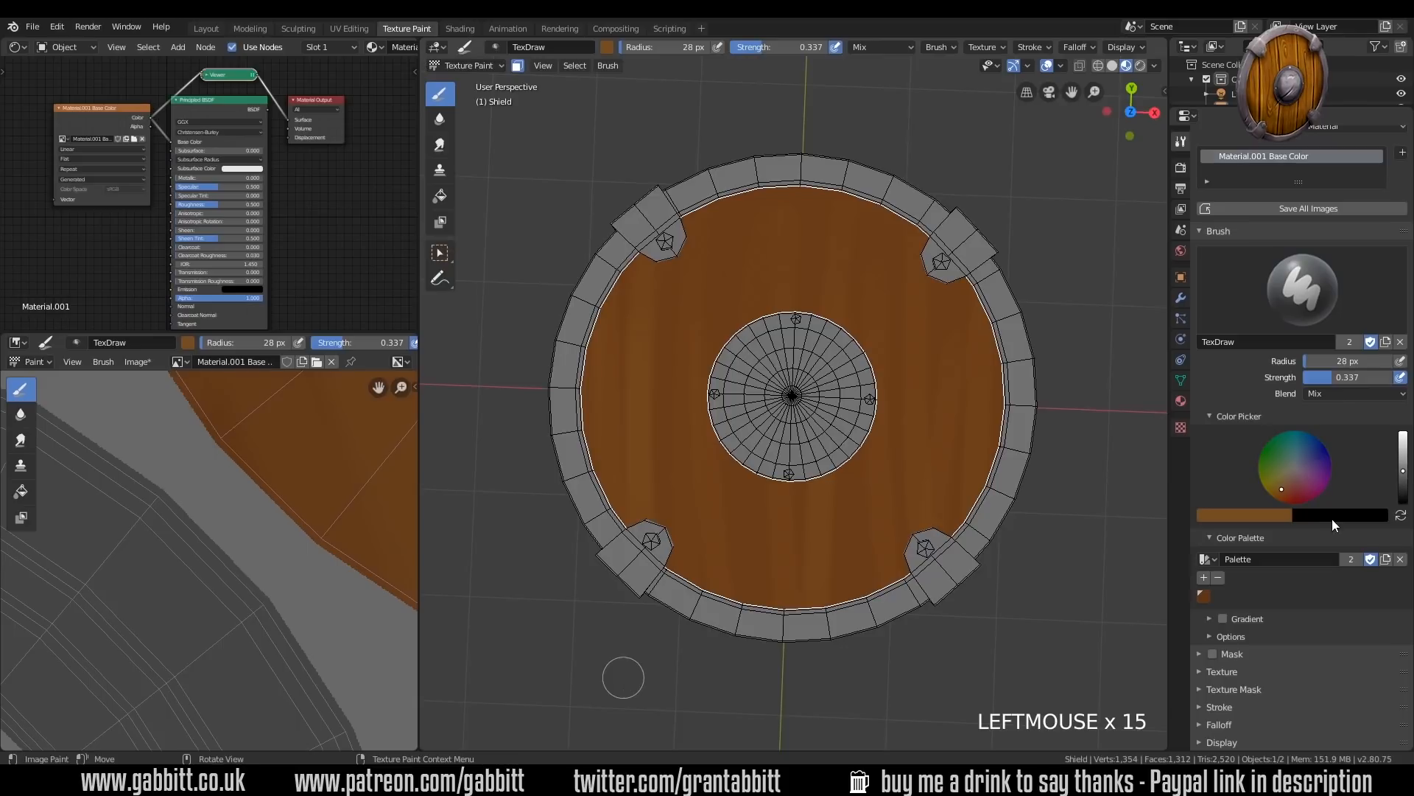
- Shift the brush colour to a redder brown and paint more vertical grain strokes across the wood
{"action": "left_click", "coordinate": [1287, 490]}
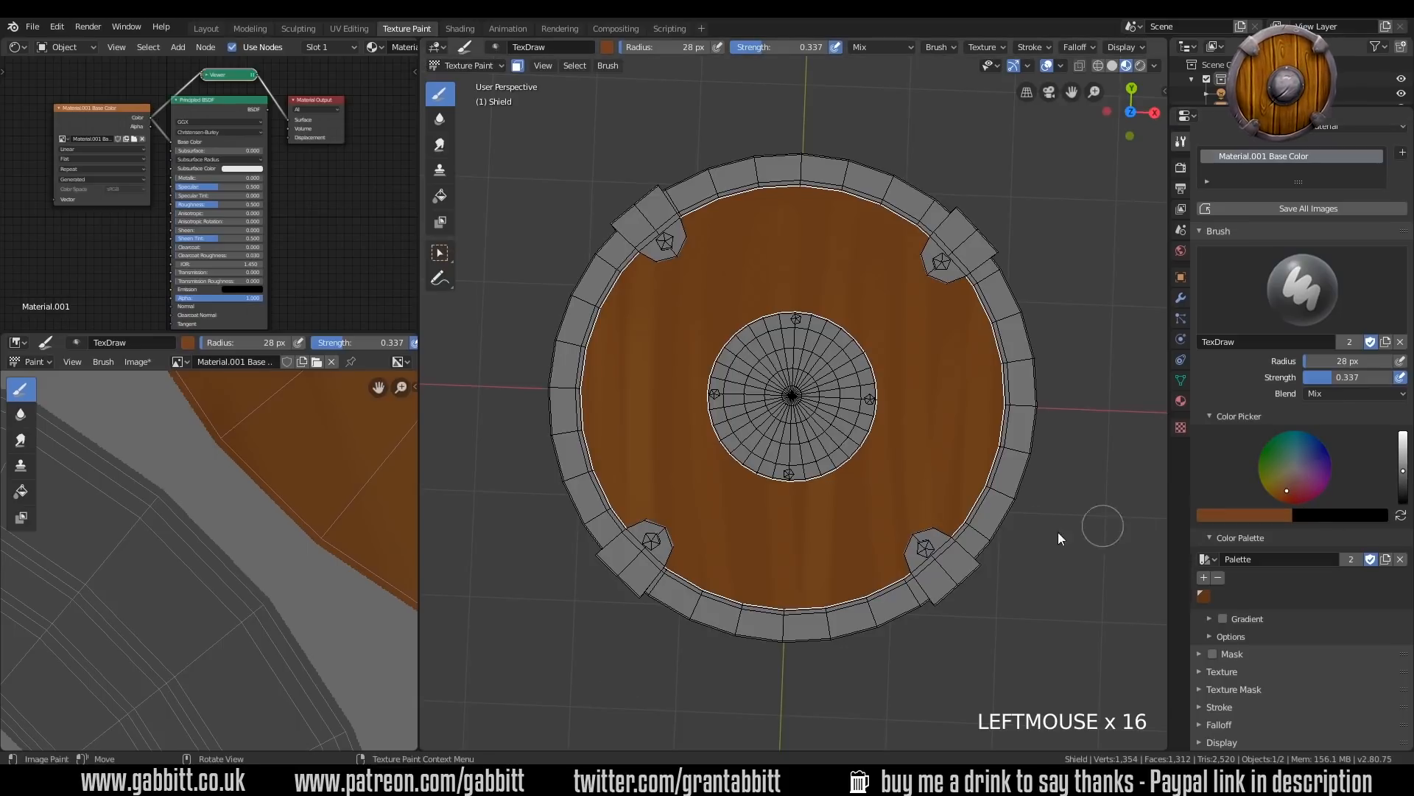
{"action": "left_click", "coordinate": [1284, 484]}
{"action": "left_click_drag", "start_coordinate": [965, 251], "coordinate": [934, 619]}
{"action": "left_click_drag", "start_coordinate": [913, 214], "coordinate": [899, 626]}
{"action": "left_click_drag", "start_coordinate": [880, 221], "coordinate": [873, 520]}
{"action": "left_click_drag", "start_coordinate": [825, 199], "coordinate": [814, 627]}
{"action": "left_click_drag", "start_coordinate": [763, 199], "coordinate": [751, 633]}
{"action": "left_click_drag", "start_coordinate": [692, 221], "coordinate": [681, 640]}
{"action": "left_click_drag", "start_coordinate": [637, 258], "coordinate": [607, 641]}
- Shift the brush colour to a yellower brown and paint further vertical grain strokes across the wood
{"action": "left_click", "coordinate": [1271, 492]}
{"action": "left_click_drag", "start_coordinate": [930, 214], "coordinate": [947, 590]}
{"action": "left_click_drag", "start_coordinate": [864, 171], "coordinate": [789, 737]}
{"action": "left_click_drag", "start_coordinate": [749, 110], "coordinate": [744, 170]}
{"action": "left_click_drag", "start_coordinate": [744, 170], "coordinate": [699, 638]}
{"action": "left_click_drag", "start_coordinate": [690, 525], "coordinate": [649, 214]}
{"action": "left_click_drag", "start_coordinate": [649, 214], "coordinate": [627, 574]}
{"action": "left_click_drag", "start_coordinate": [568, 455], "coordinate": [568, 347]}
{"action": "left_click_drag", "start_coordinate": [647, 260], "coordinate": [641, 589]}
{"action": "left_click_drag", "start_coordinate": [876, 162], "coordinate": [890, 700]}
- Reduce the brush radius to 15 px and paint finer yellow-brown grain strokes across the wood
{"action": "key", "text": "f"}
{"action": "left_click", "coordinate": [922, 440]}
{"action": "left_click_drag", "start_coordinate": [916, 199], "coordinate": [877, 619]}
{"action": "left_click_drag", "start_coordinate": [877, 619], "coordinate": [852, 164]}
{"action": "mouse_move", "coordinate": [847, 158]}
{"action": "left_mouse_down"}
{"action": "mouse_move", "coordinate": [799, 633]}
{"action": "mouse_move", "coordinate": [778, 129]}
{"action": "left_mouse_up"}
{"action": "left_click_drag", "start_coordinate": [774, 132], "coordinate": [736, 626]}
{"action": "mouse_move", "coordinate": [737, 626]}
{"action": "left_mouse_down"}
{"action": "mouse_move", "coordinate": [728, 253]}
{"action": "mouse_move", "coordinate": [696, 619]}
{"action": "left_mouse_up"}
{"action": "mouse_move", "coordinate": [688, 604]}
{"action": "left_mouse_down"}
{"action": "mouse_move", "coordinate": [650, 158]}
{"action": "mouse_move", "coordinate": [640, 589]}
{"action": "left_mouse_up"}
{"action": "mouse_move", "coordinate": [634, 582]}
{"action": "left_mouse_down"}
{"action": "mouse_move", "coordinate": [603, 168]}
{"action": "mouse_move", "coordinate": [615, 634]}
{"action": "left_mouse_up"}
{"action": "mouse_move", "coordinate": [976, 600]}
{"action": "middle_mouse_down"}
{"action": "mouse_move", "coordinate": [1037, 504]}
{"action": "mouse_move", "coordinate": [1026, 404]}
{"action": "mouse_move", "coordinate": [982, 577]}
{"action": "middle_mouse_up"}
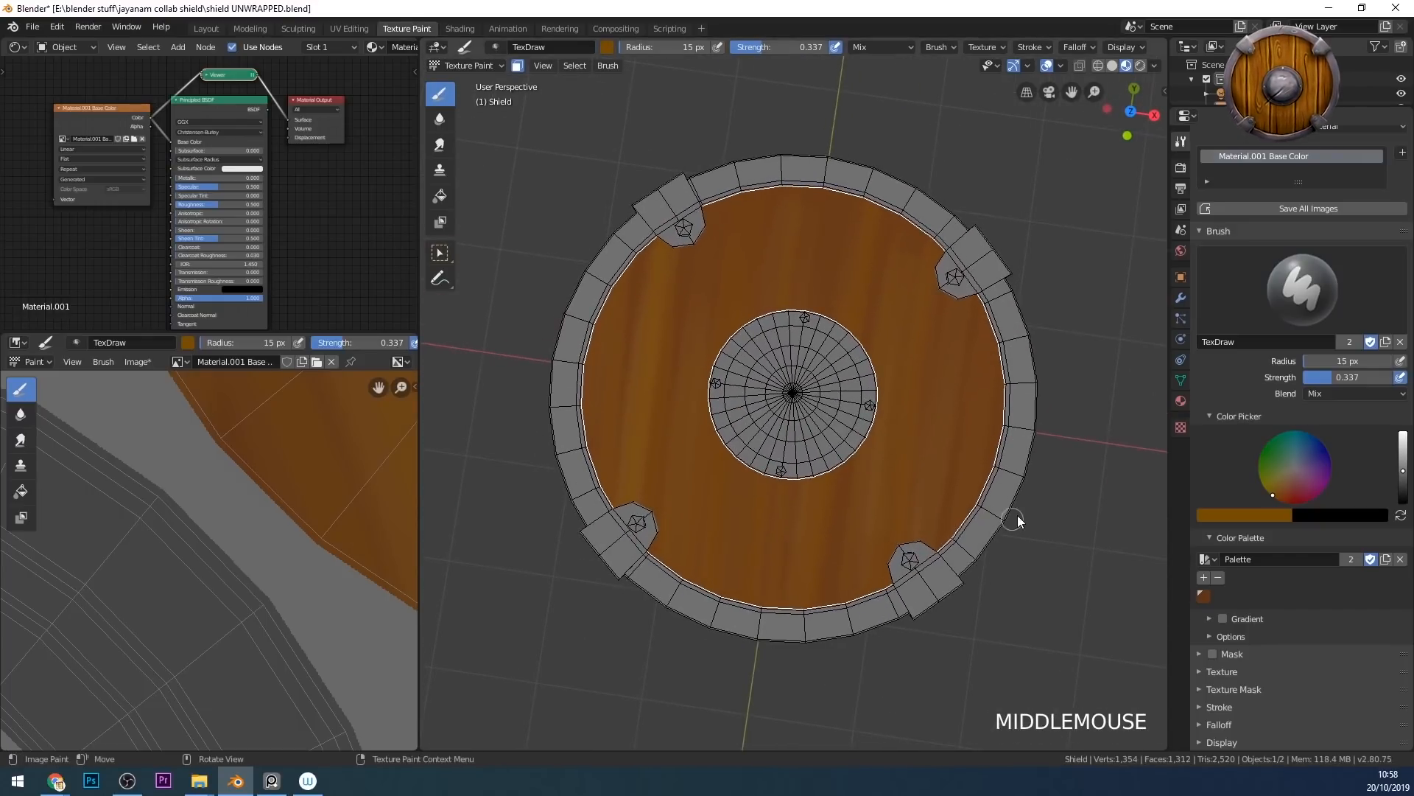
- Sample a brown from the shield, set the brush radius to 8 px, and paint thin grain lines across the wood
{"action": "middle_click_drag", "start_coordinate": [1020, 530], "coordinate": [1019, 542]}
{"action": "key", "text": "s"}
{"action": "key", "text": "f"}
{"action": "left_click", "coordinate": [961, 326]}
{"action": "left_click_drag", "start_coordinate": [967, 287], "coordinate": [941, 554]}
{"action": "left_click_drag", "start_coordinate": [934, 243], "coordinate": [887, 597]}
{"action": "left_click_drag", "start_coordinate": [878, 196], "coordinate": [822, 631]}
{"action": "left_click_drag", "start_coordinate": [825, 164], "coordinate": [792, 626]}
{"action": "left_click_drag", "start_coordinate": [791, 177], "coordinate": [762, 622]}
{"action": "left_click_drag", "start_coordinate": [738, 184], "coordinate": [683, 703]}
{"action": "left_click_drag", "start_coordinate": [674, 221], "coordinate": [627, 582]}
{"action": "left_click_drag", "start_coordinate": [635, 250], "coordinate": [631, 569]}
{"action": "left_click_drag", "start_coordinate": [667, 214], "coordinate": [660, 590]}
{"action": "left_click_drag", "start_coordinate": [700, 177], "coordinate": [638, 636]}
{"action": "left_click_drag", "start_coordinate": [748, 185], "coordinate": [778, 732]}
{"action": "mouse_move", "coordinate": [758, 178]}
{"action": "left_mouse_down"}
{"action": "mouse_move", "coordinate": [710, 584]}
{"action": "mouse_move", "coordinate": [848, 171]}
{"action": "mouse_move", "coordinate": [861, 622]}
{"action": "mouse_move", "coordinate": [951, 262]}
{"action": "mouse_move", "coordinate": [1001, 347]}
{"action": "mouse_move", "coordinate": [727, 421]}
{"action": "mouse_move", "coordinate": [631, 230]}
{"action": "mouse_move", "coordinate": [1065, 340]}
{"action": "left_mouse_up"}
- Set the brush blend mode to Multiply and add the current brown to the colour palette
{"action": "middle_click_drag", "start_coordinate": [893, 577], "coordinate": [920, 549]}
{"action": "left_click", "coordinate": [1347, 393]}
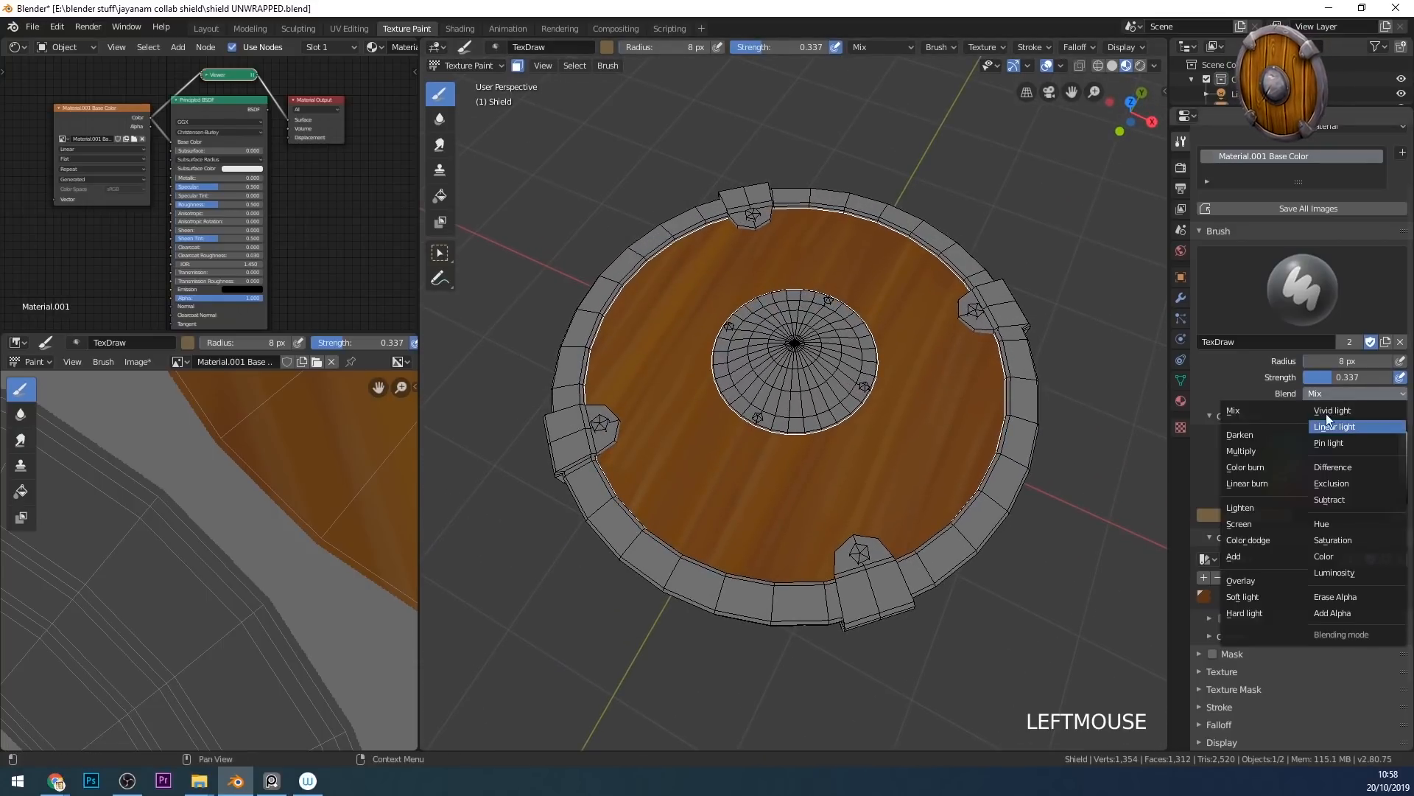
{"action": "left_click", "coordinate": [1263, 449]}
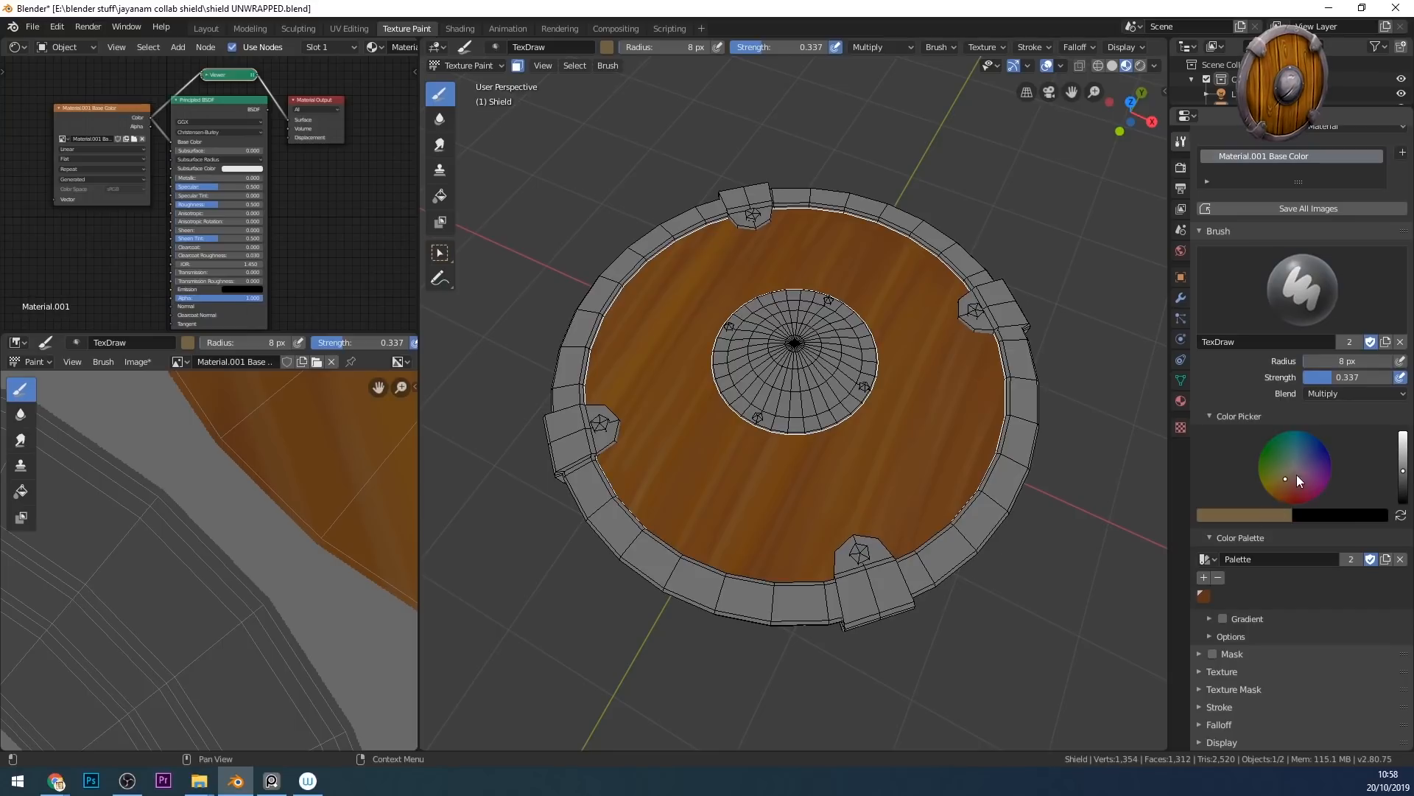
{"action": "left_click", "coordinate": [1203, 577]}
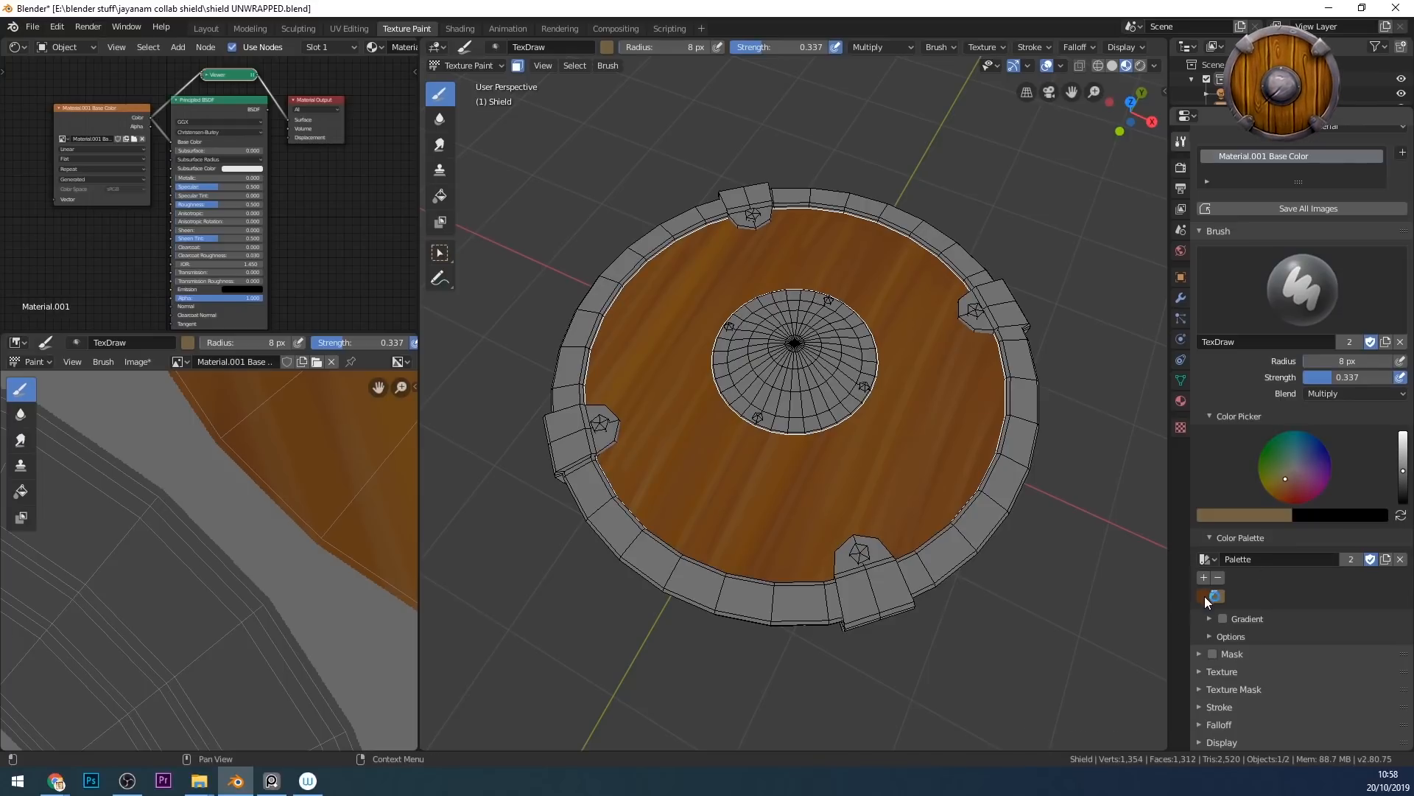
- Load the reddish-brown palette swatch and shift it to a much darker, redder brown for the brush
{"action": "left_click", "coordinate": [1205, 596]}
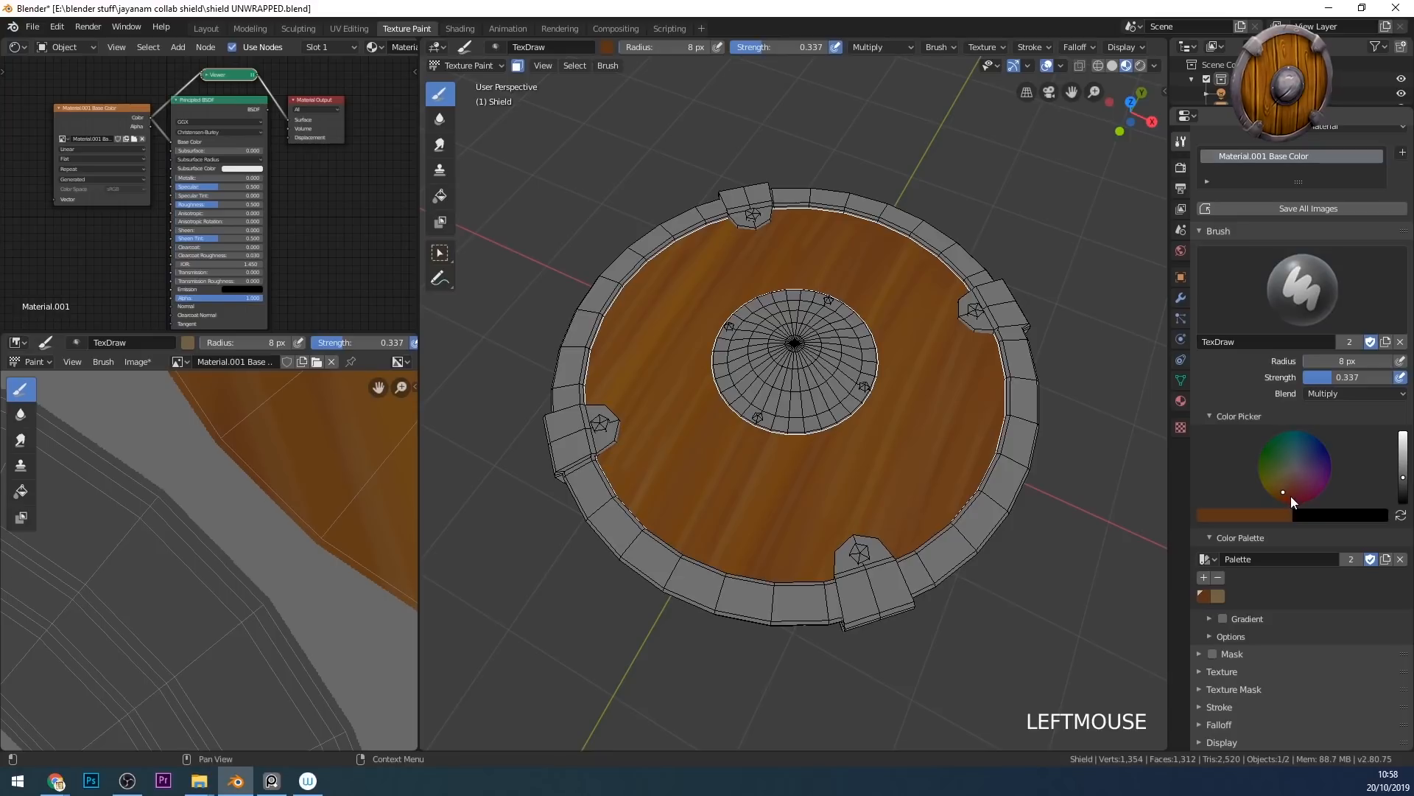
{"action": "left_click", "coordinate": [1402, 486]}
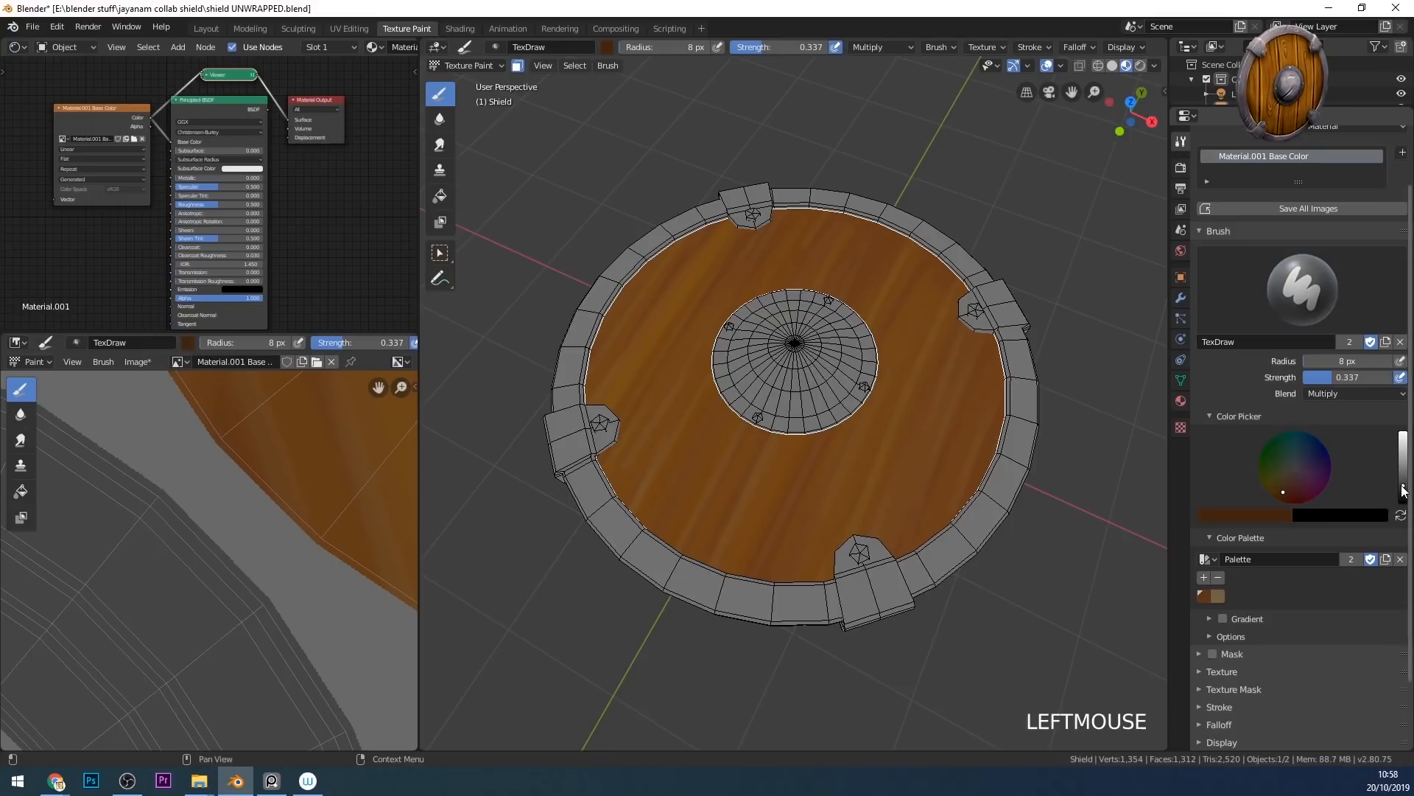
{"action": "left_click", "coordinate": [1284, 497]}
- Turn on X mirror symmetry and try a long dark stroke down the wood beside the central boss
{"action": "middle_click_drag", "start_coordinate": [989, 468], "coordinate": [982, 504]}
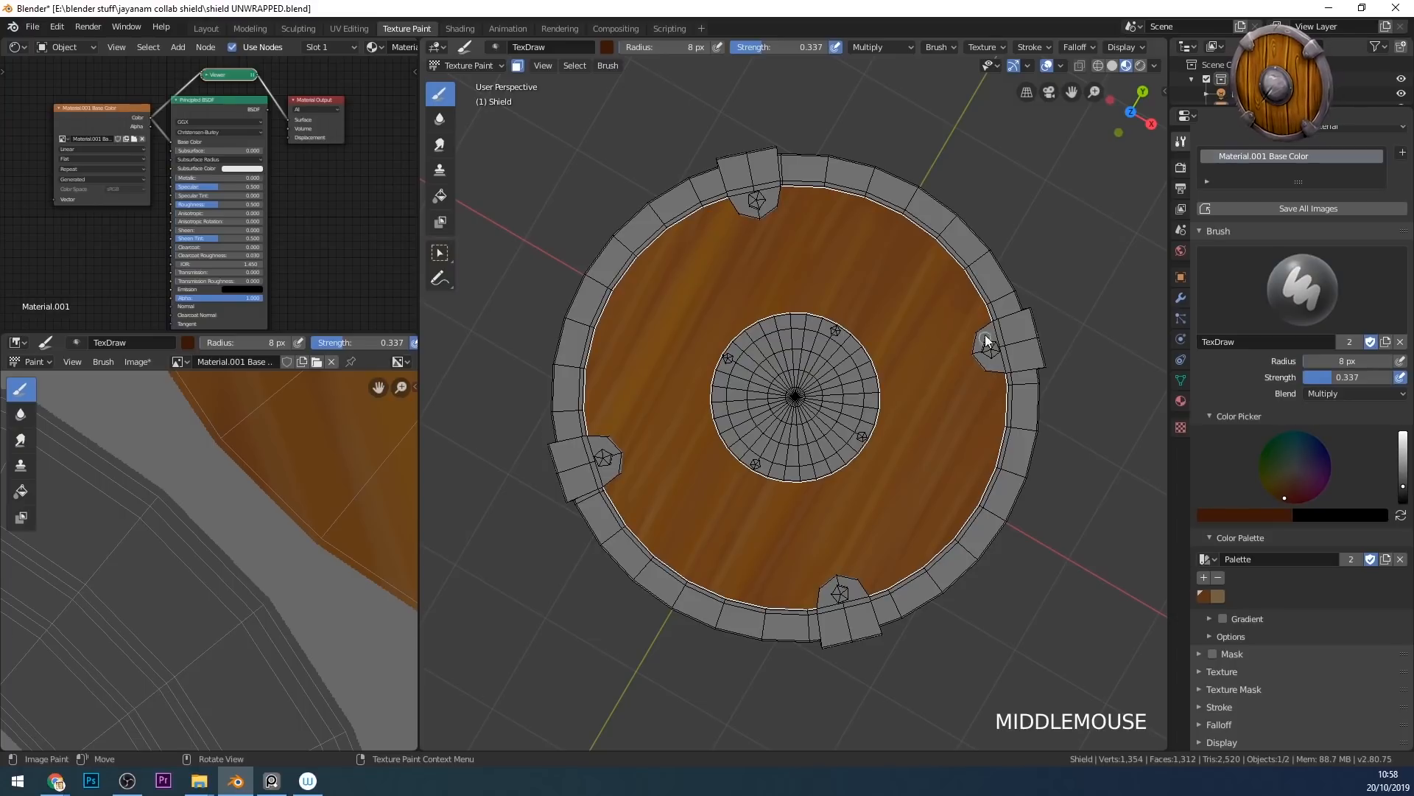
{"action": "middle_click_drag", "start_coordinate": [931, 278], "coordinate": [936, 243]}
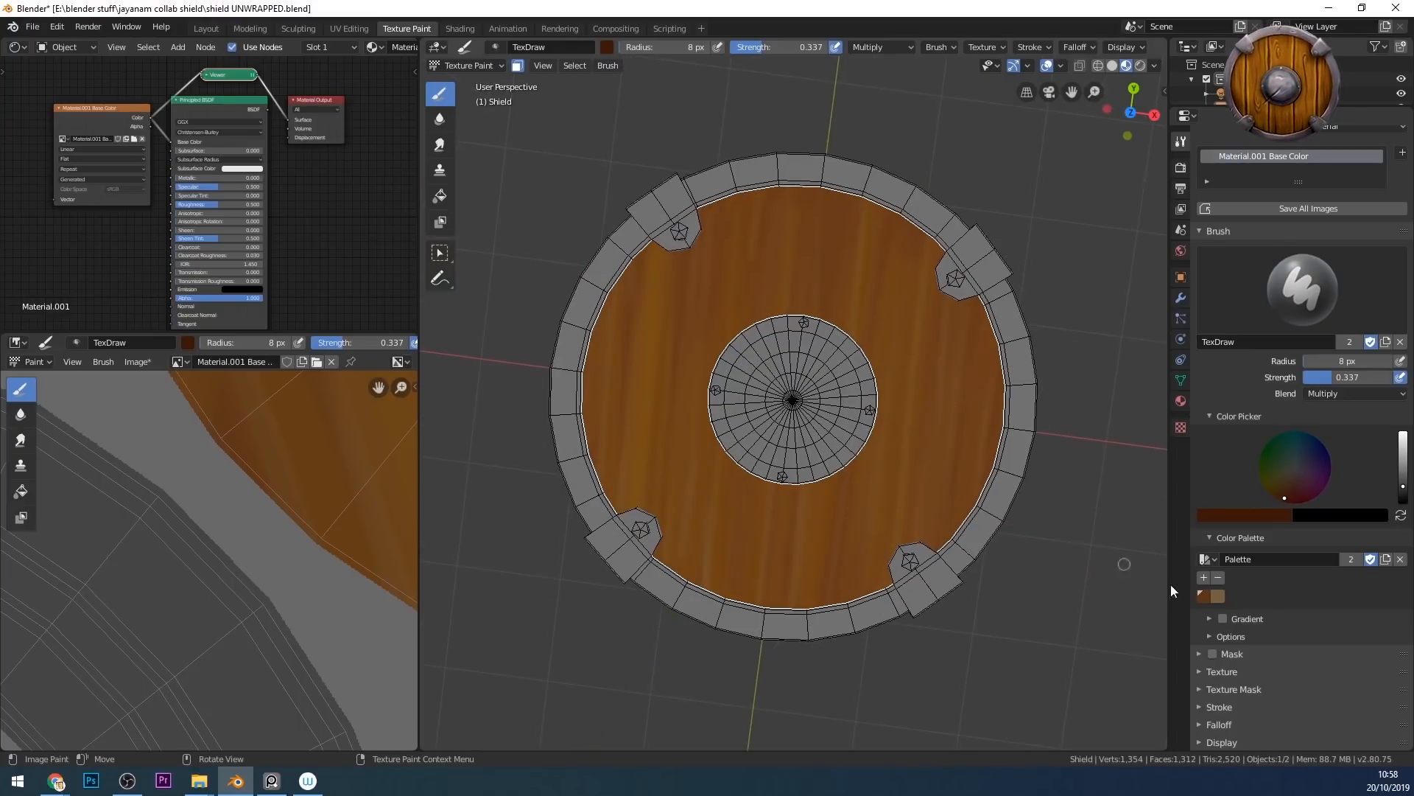
{"action": "middle_click_drag", "start_coordinate": [1345, 621], "coordinate": [1346, 542]}
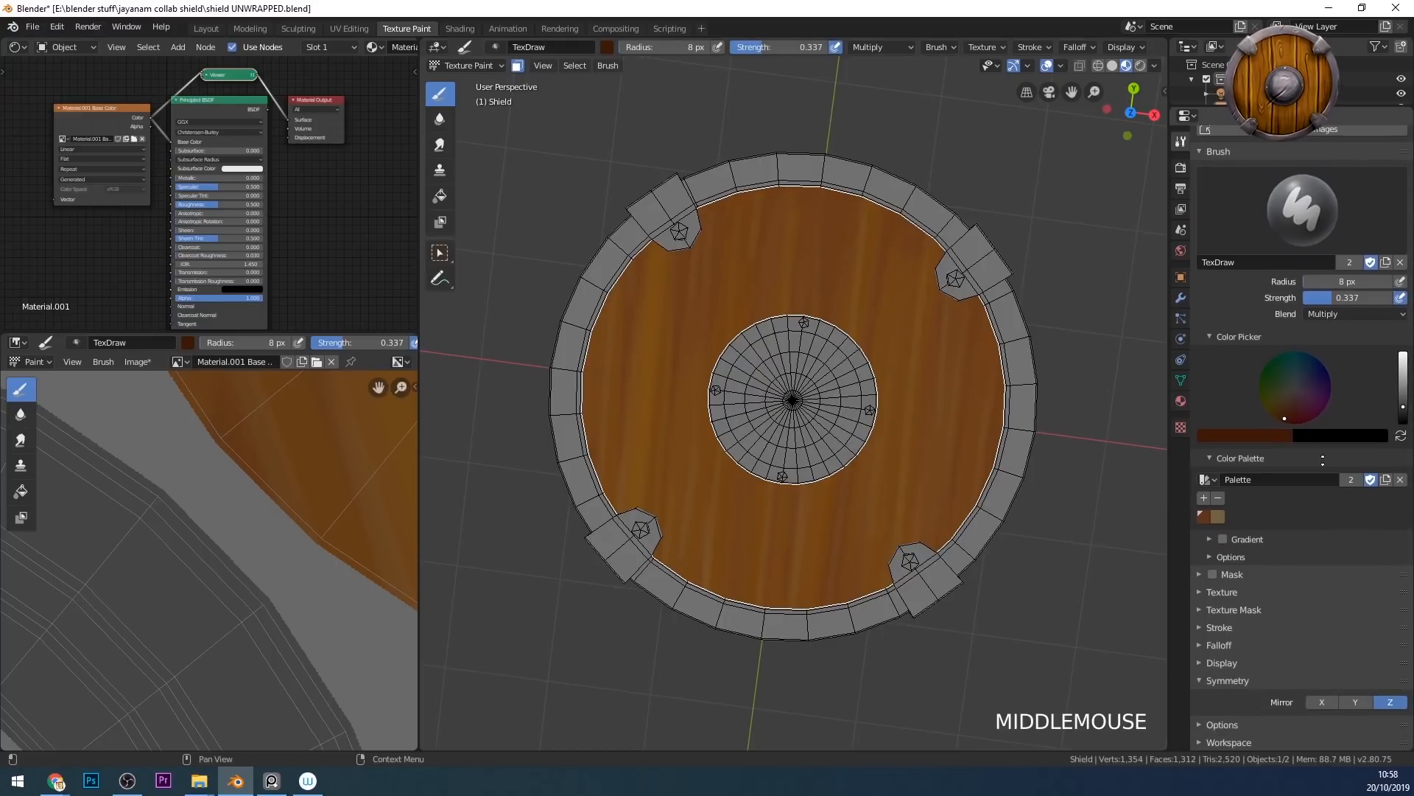
{"action": "left_click", "coordinate": [1321, 701]}
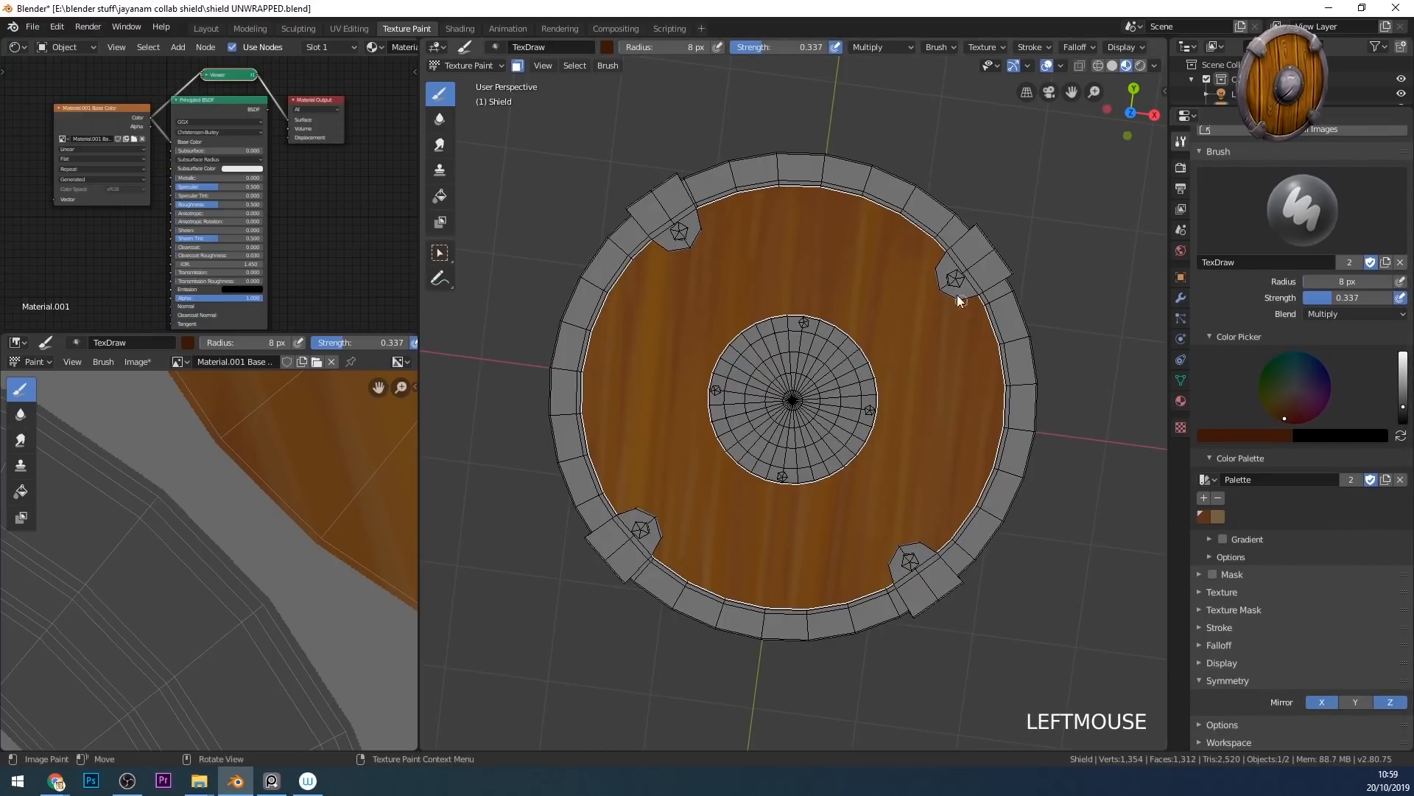
{"action": "mouse_move", "coordinate": [866, 200]}
{"action": "left_mouse_down"}
{"action": "mouse_move", "coordinate": [855, 190]}
{"action": "mouse_move", "coordinate": [822, 696]}
{"action": "left_mouse_up"}
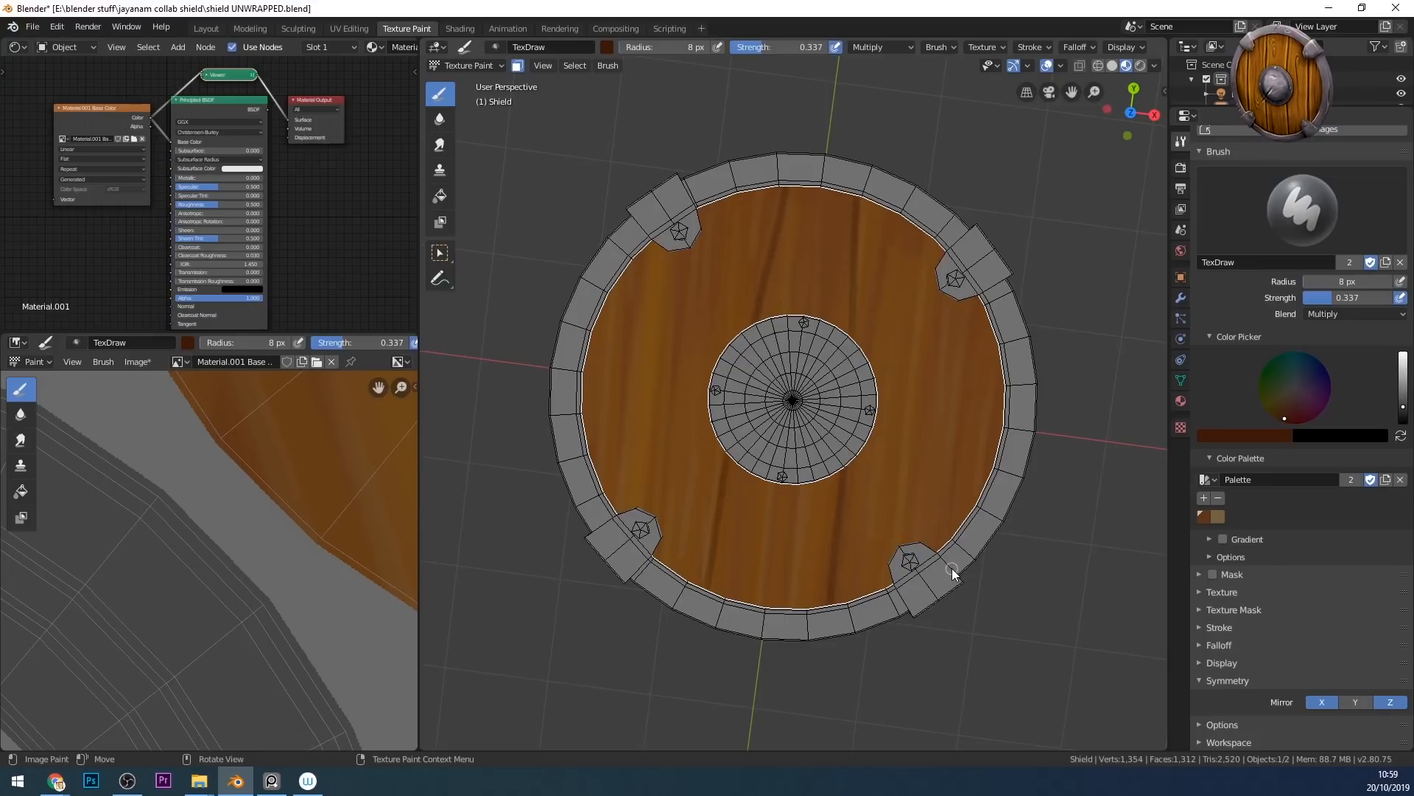
- Undo the slanted stroke and, in top view, paint mirrored dark vertical seams that divide the wood into boards
{"action": "key", "text": "KP_7"}
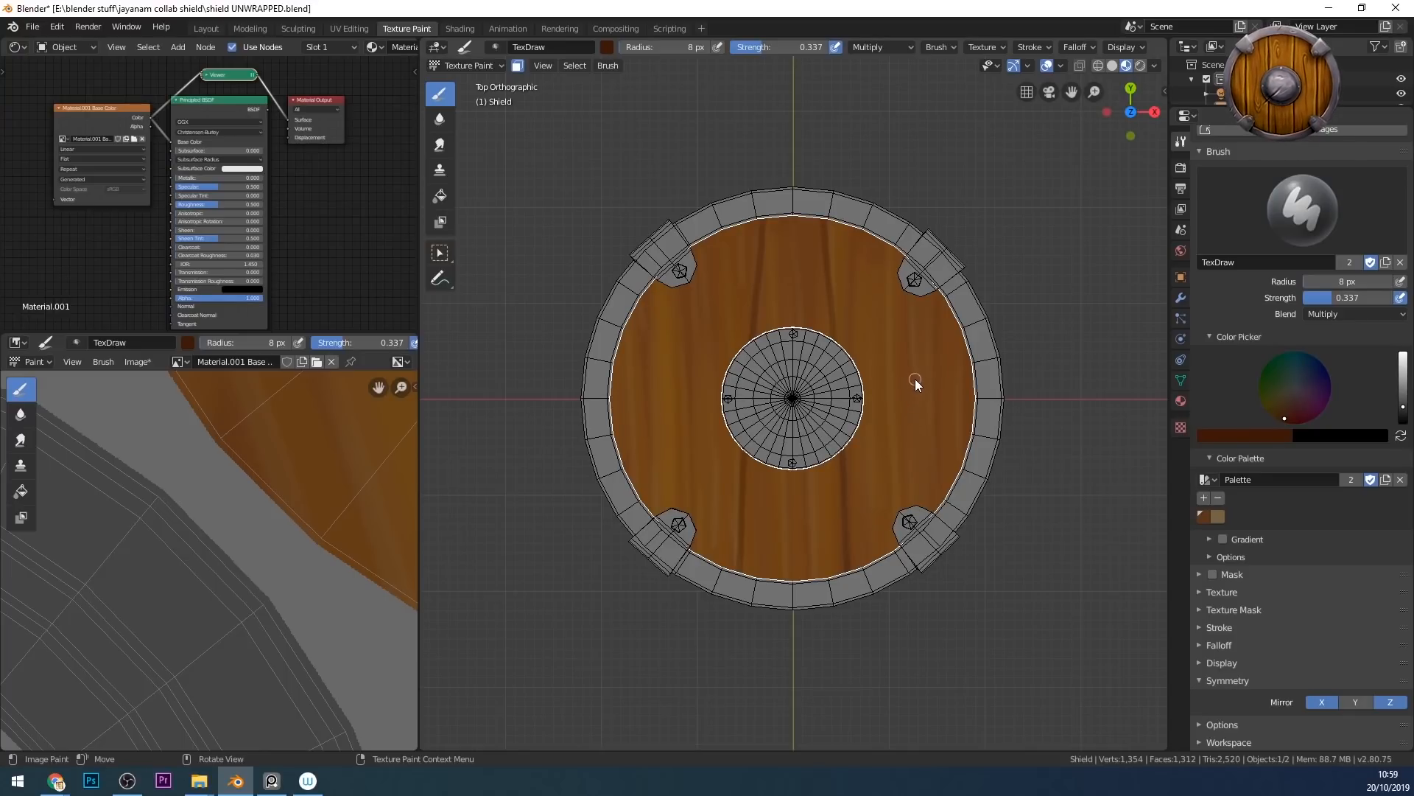
{"action": "key", "text": "ctrl+z"}
{"action": "left_click_drag", "start_coordinate": [841, 221], "coordinate": [839, 339]}
{"action": "left_click_drag", "start_coordinate": [841, 447], "coordinate": [835, 589]}
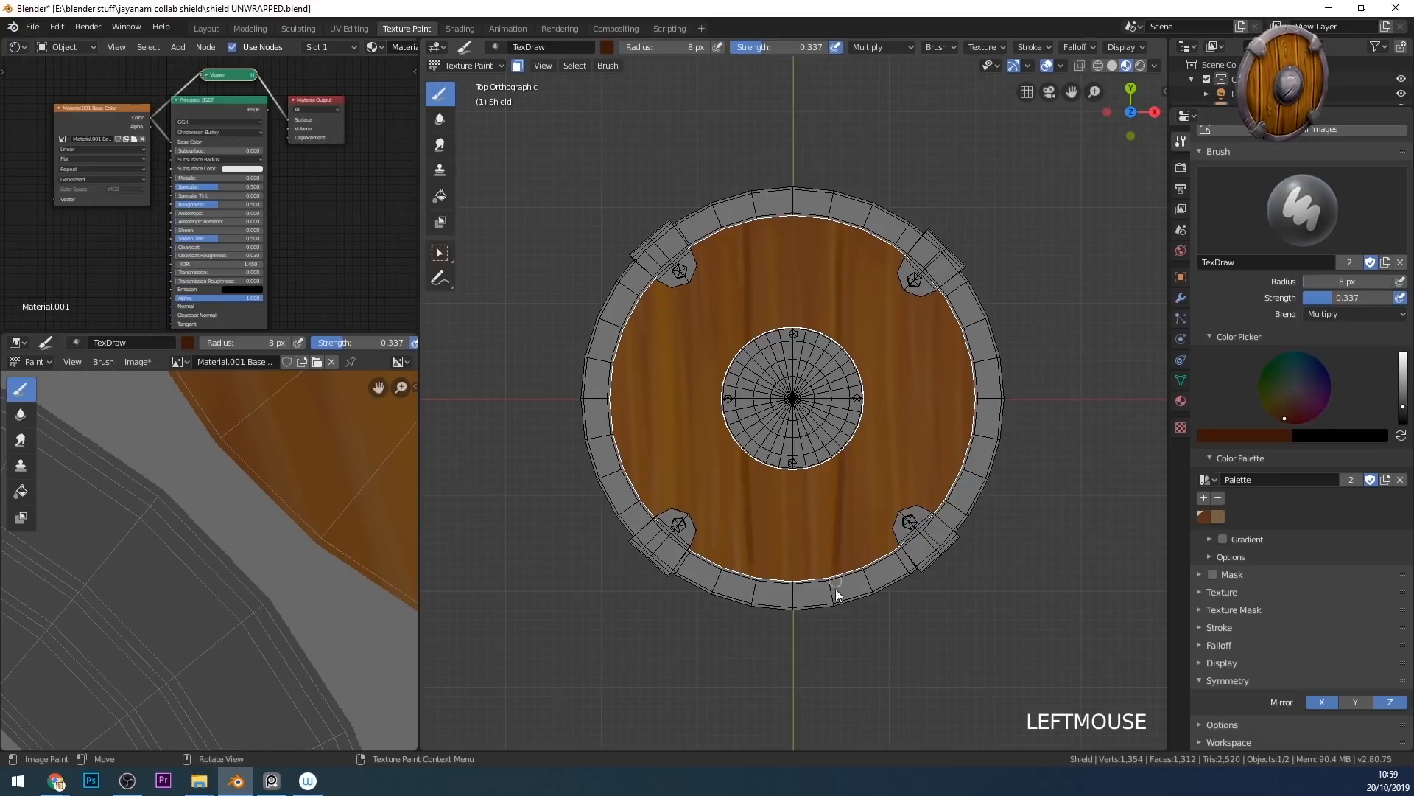
{"action": "key", "text": "ctrl+z"}
{"action": "left_click_drag", "start_coordinate": [838, 219], "coordinate": [838, 368]}
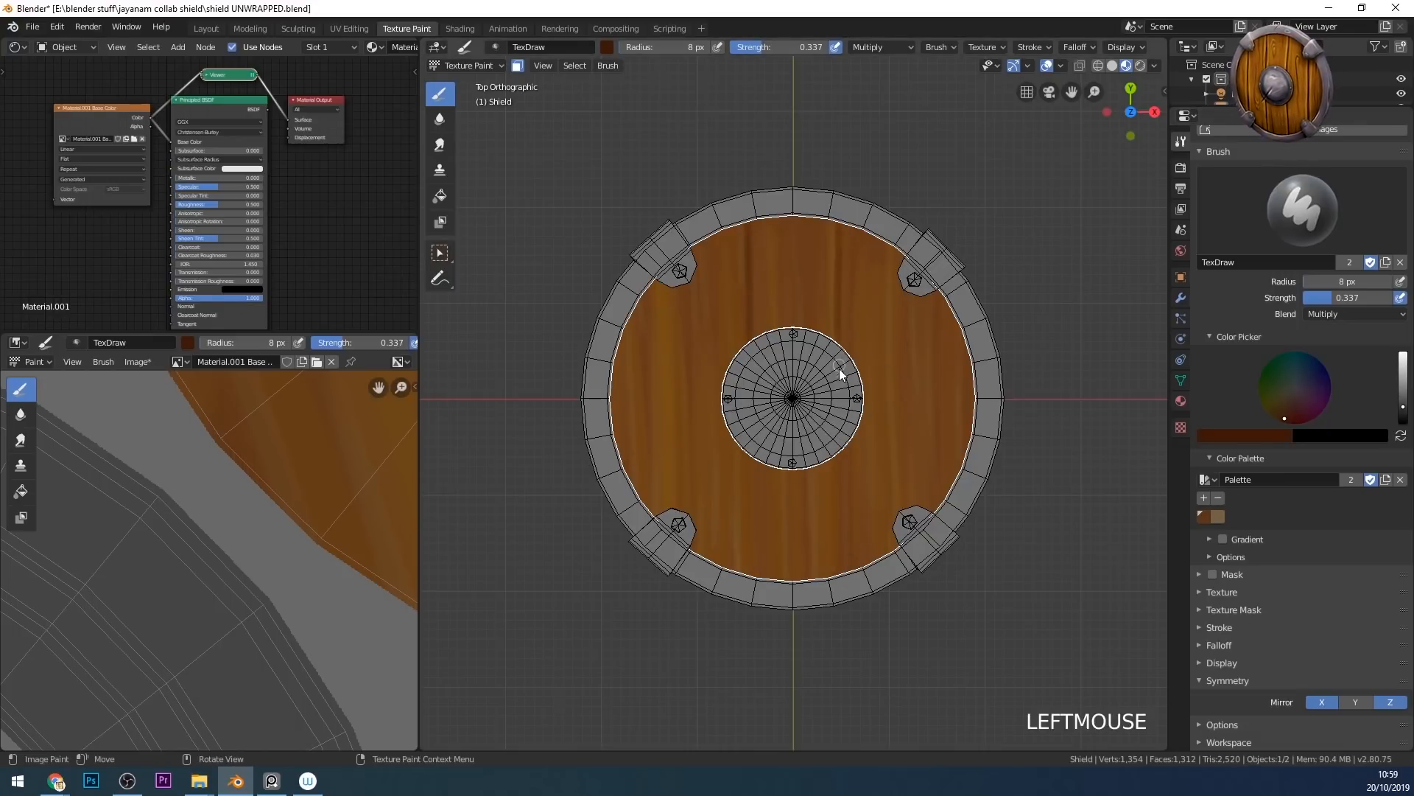
{"action": "left_click_drag", "start_coordinate": [840, 449], "coordinate": [839, 619]}
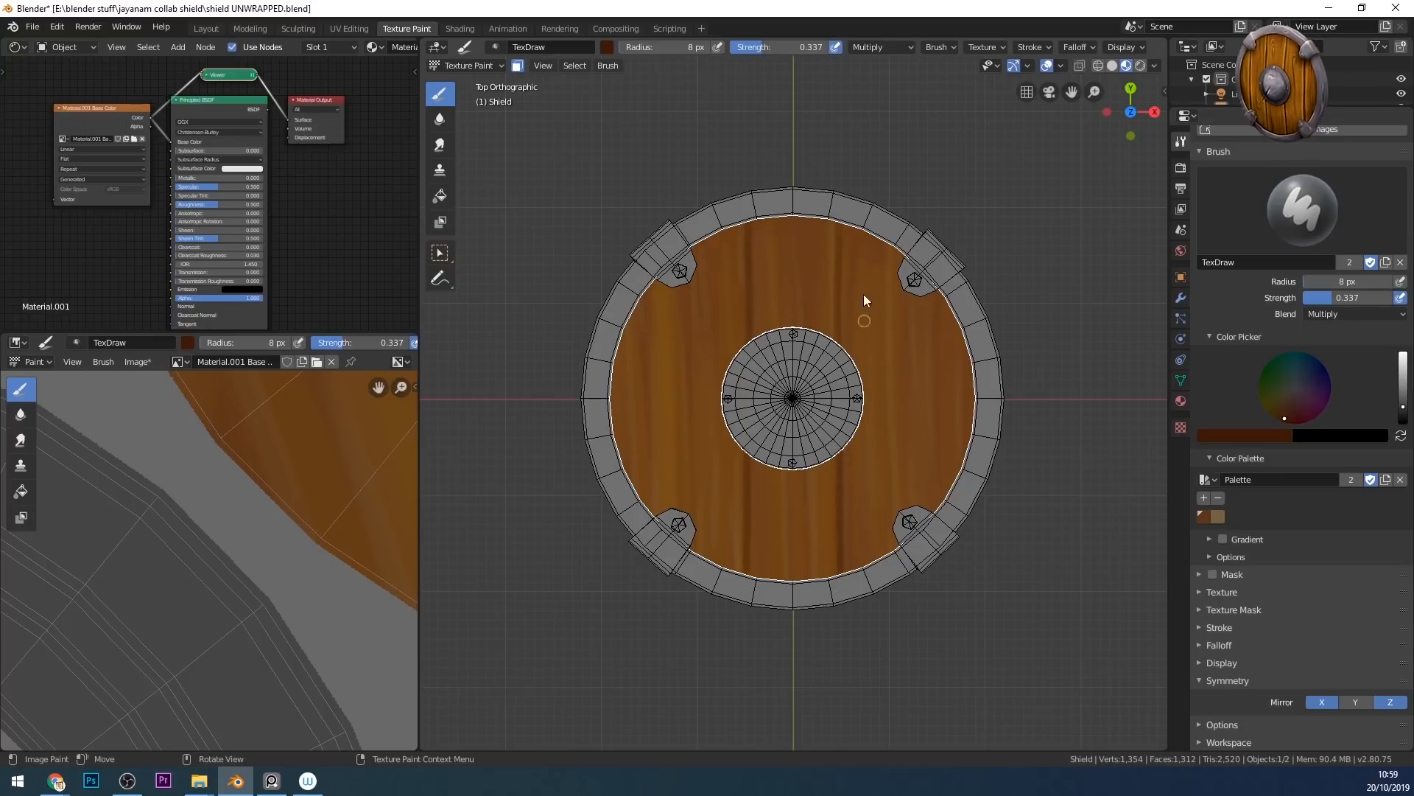
{"action": "left_click_drag", "start_coordinate": [922, 271], "coordinate": [937, 678]}
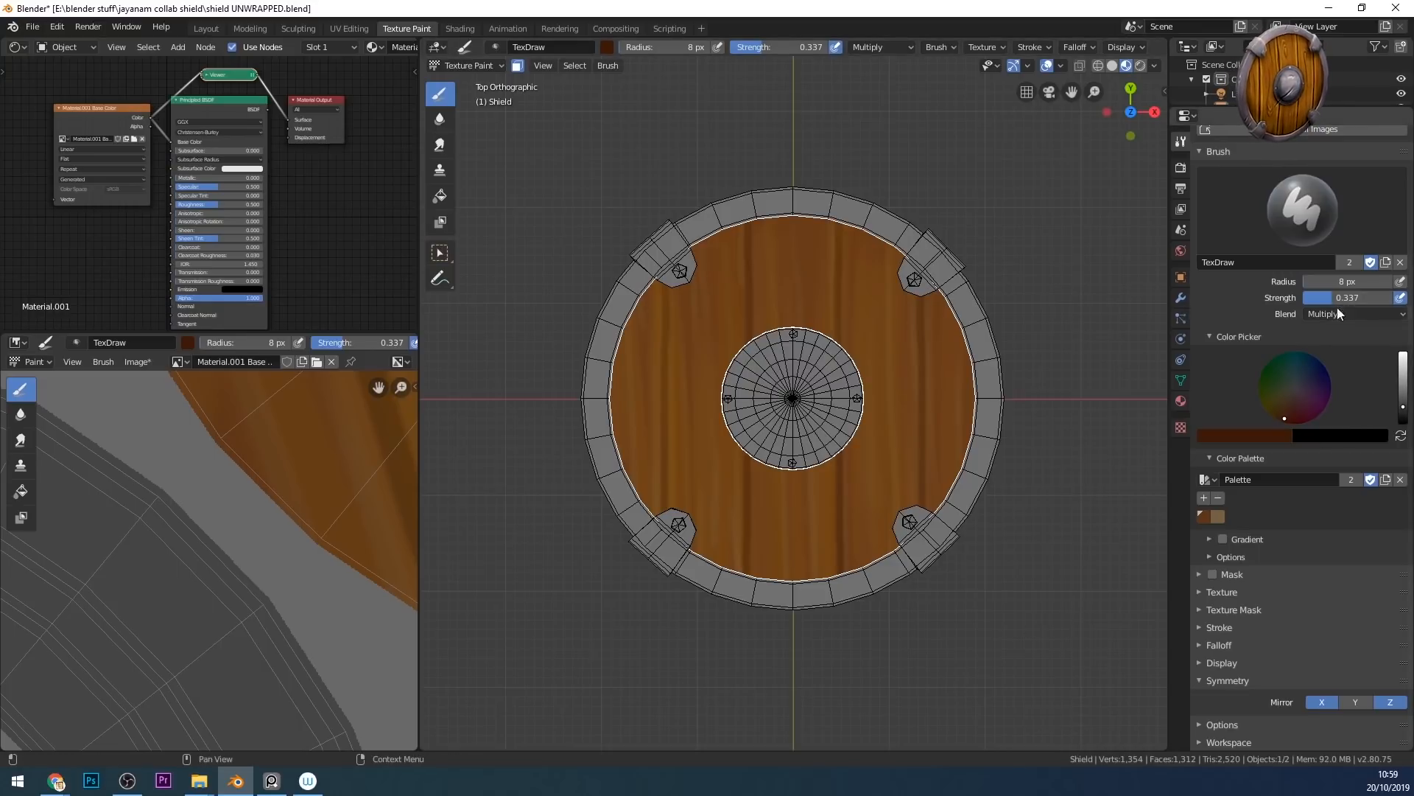
- Reduce the brush radius to 5 px and retrace the inner and outer board seams with darker strokes
{"action": "key", "text": "f"}
{"action": "left_click", "coordinate": [855, 250]}
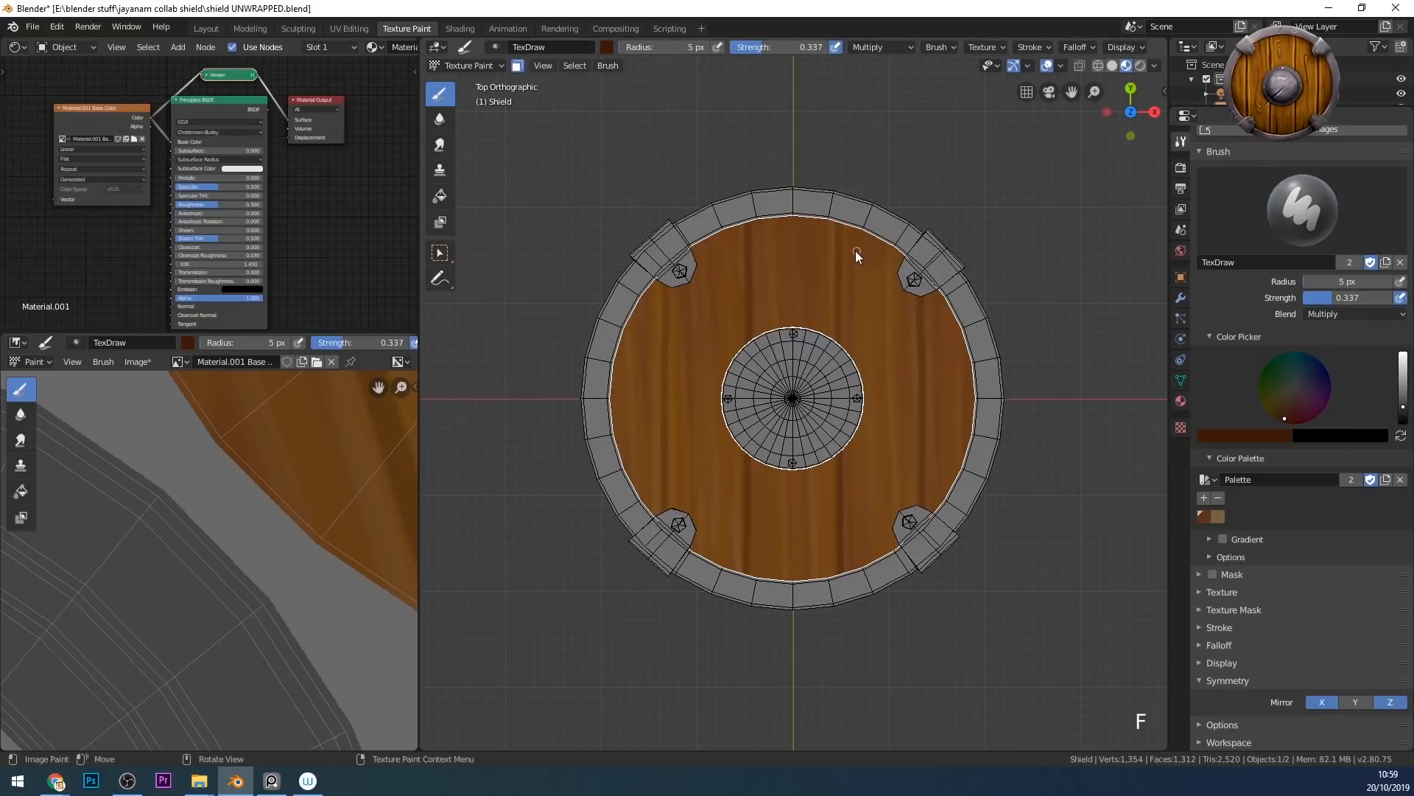
{"action": "mouse_move", "coordinate": [838, 217]}
{"action": "left_mouse_down"}
{"action": "mouse_move", "coordinate": [842, 373]}
{"action": "mouse_move", "coordinate": [839, 221]}
{"action": "left_mouse_up"}
{"action": "left_click_drag", "start_coordinate": [839, 221], "coordinate": [839, 338]}
{"action": "mouse_move", "coordinate": [839, 442]}
{"action": "left_mouse_down"}
{"action": "mouse_move", "coordinate": [842, 622]}
{"action": "mouse_move", "coordinate": [840, 457]}
{"action": "left_mouse_up"}
{"action": "left_click_drag", "start_coordinate": [919, 293], "coordinate": [921, 383]}
{"action": "mouse_move", "coordinate": [920, 372]}
{"action": "left_mouse_down"}
{"action": "mouse_move", "coordinate": [918, 296]}
{"action": "mouse_move", "coordinate": [922, 479]}
{"action": "left_mouse_up"}
{"action": "mouse_move", "coordinate": [922, 457]}
{"action": "left_mouse_down"}
{"action": "mouse_move", "coordinate": [925, 582]}
{"action": "mouse_move", "coordinate": [921, 442]}
{"action": "left_mouse_up"}
{"action": "left_click_drag", "start_coordinate": [922, 457], "coordinate": [920, 325]}
- Reduce the brush radius to 3 px and deepen the centres of the board seams with thin dark lines
{"action": "mouse_move", "coordinate": [926, 530]}
{"action": "middle_mouse_down"}
{"action": "mouse_move", "coordinate": [929, 550]}
{"action": "mouse_move", "coordinate": [962, 492]}
{"action": "mouse_move", "coordinate": [921, 581]}
{"action": "mouse_move", "coordinate": [750, 218]}
{"action": "middle_mouse_up"}
{"action": "key", "text": "f"}
{"action": "left_click", "coordinate": [740, 196]}
{"action": "left_click_drag", "start_coordinate": [741, 196], "coordinate": [739, 257]}
{"action": "left_click_drag", "start_coordinate": [740, 251], "coordinate": [743, 324]}
{"action": "left_click_drag", "start_coordinate": [744, 324], "coordinate": [741, 515]}
{"action": "left_click_drag", "start_coordinate": [846, 484], "coordinate": [847, 510]}
{"action": "left_click_drag", "start_coordinate": [847, 529], "coordinate": [849, 565]}
{"action": "left_click_drag", "start_coordinate": [851, 475], "coordinate": [848, 508]}
{"action": "mouse_move", "coordinate": [647, 272]}
{"action": "left_mouse_down"}
{"action": "mouse_move", "coordinate": [645, 624]}
{"action": "mouse_move", "coordinate": [633, 167]}
{"action": "left_mouse_up"}
{"action": "middle_click_drag", "start_coordinate": [943, 512], "coordinate": [980, 464]}
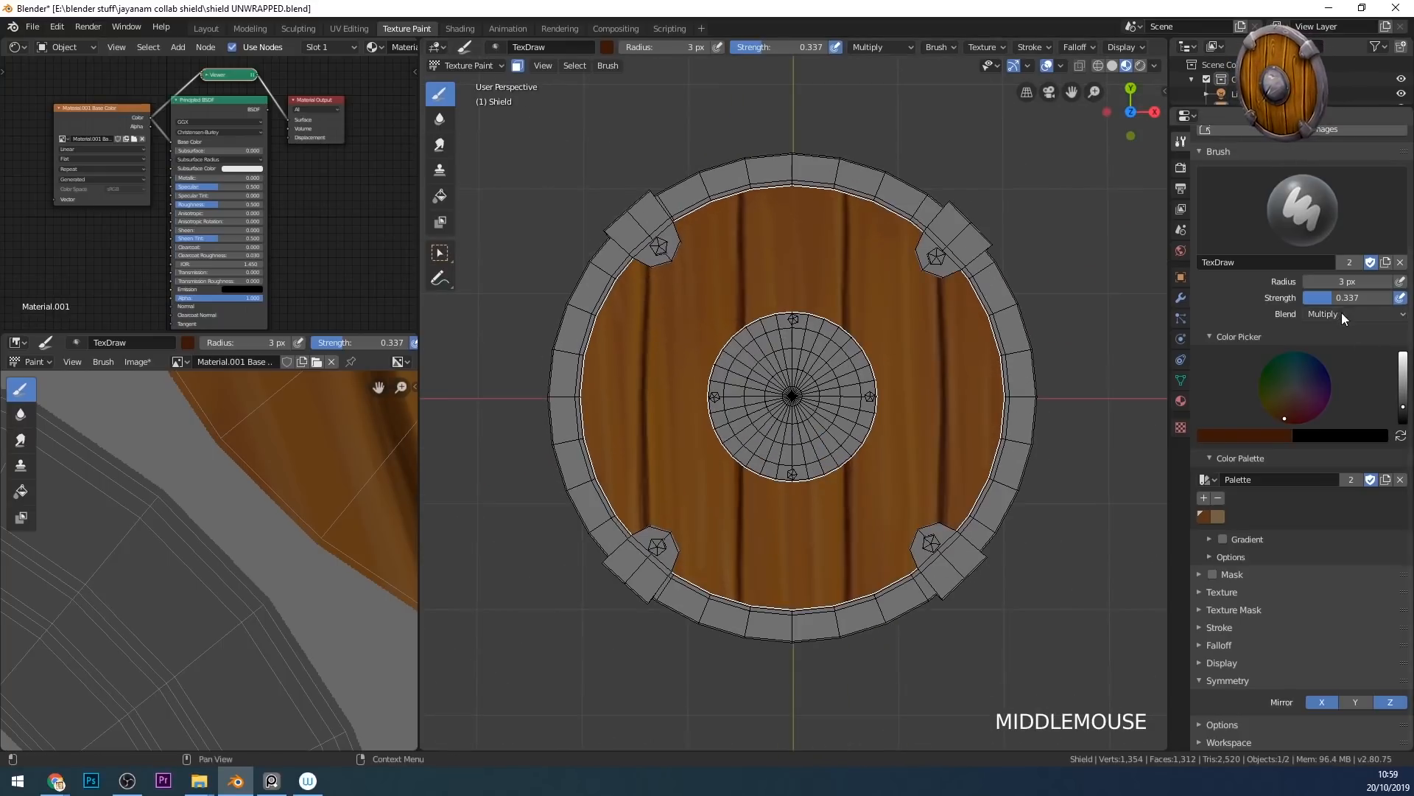
- Set the blend mode to Screen, load the light brown palette swatch, and shift it to a brighter, yellower tone
{"action": "left_click", "coordinate": [1342, 313]}
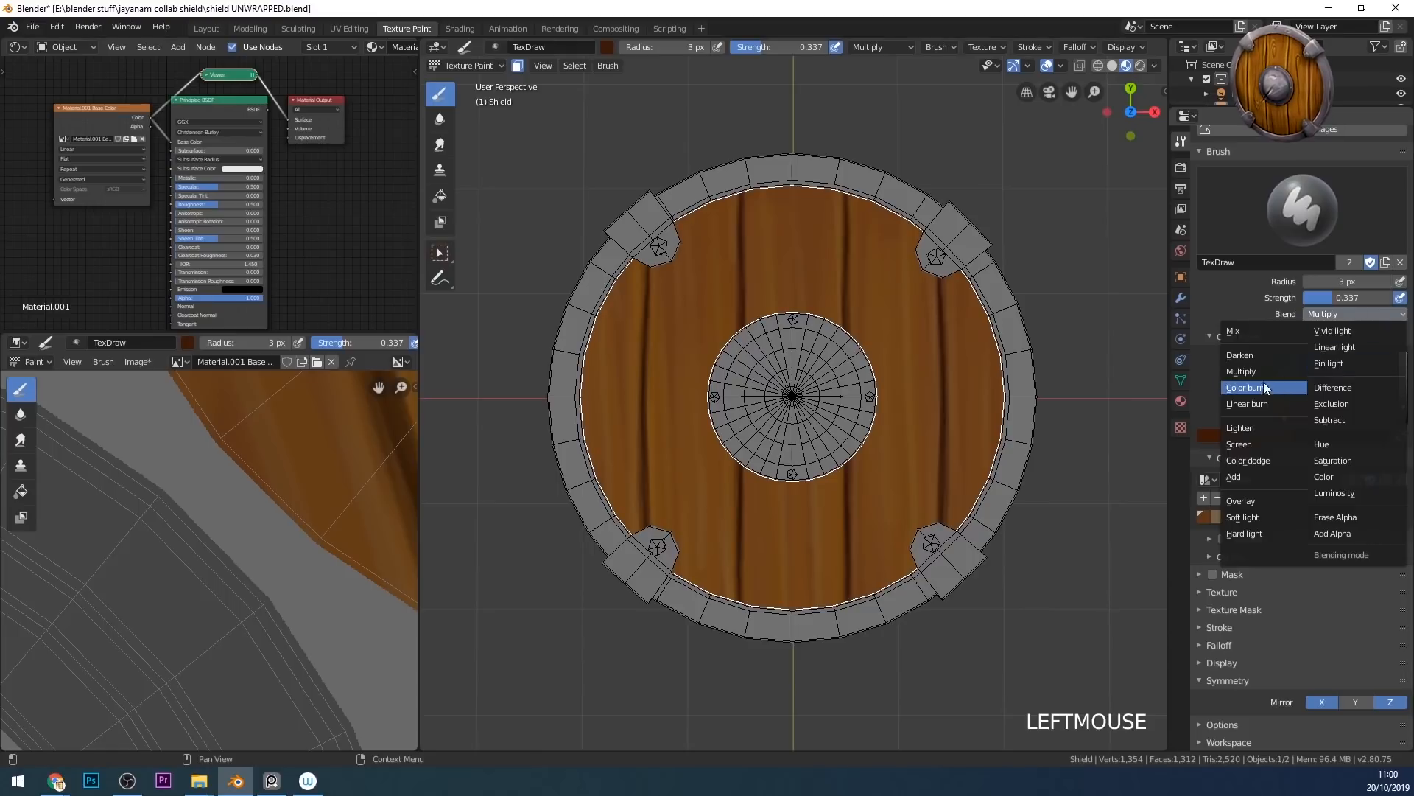
{"action": "left_click", "coordinate": [1252, 444]}
{"action": "left_click", "coordinate": [1219, 516]}
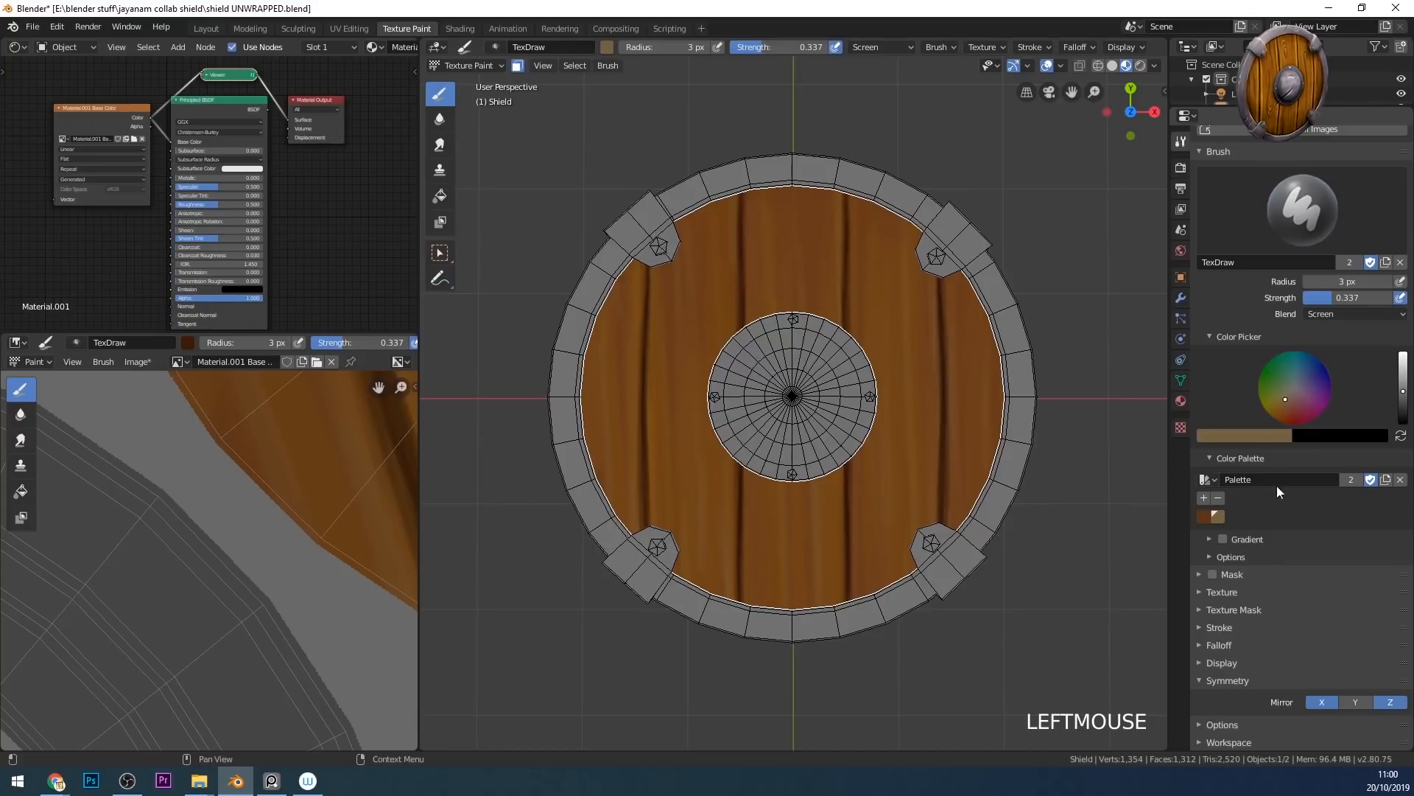
{"action": "left_click", "coordinate": [1283, 399]}
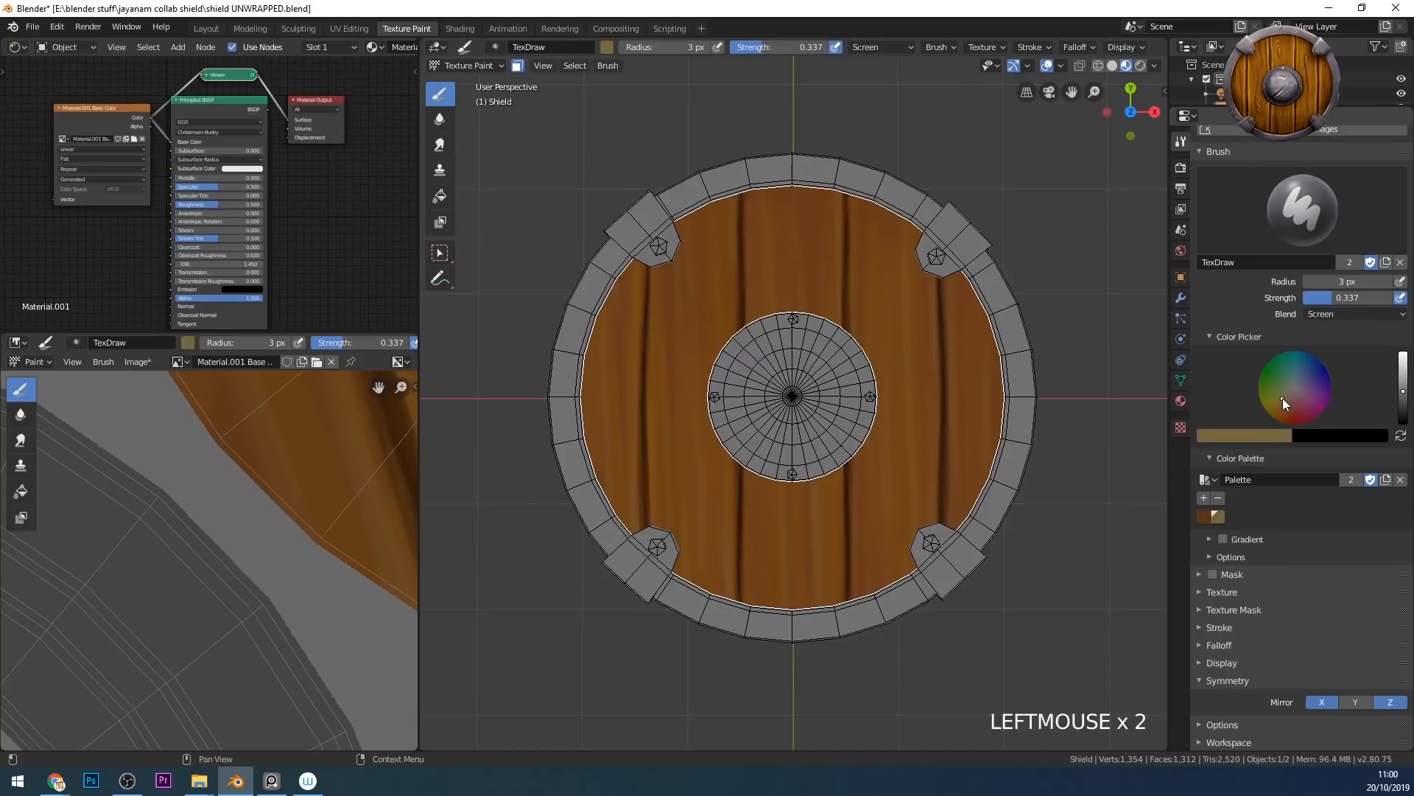
{"action": "left_click", "coordinate": [1402, 379]}
{"action": "key", "text": "f"}
{"action": "key", "text": "f"}
{"action": "left_click", "coordinate": [748, 197]}
{"action": "left_click", "coordinate": [750, 198]}
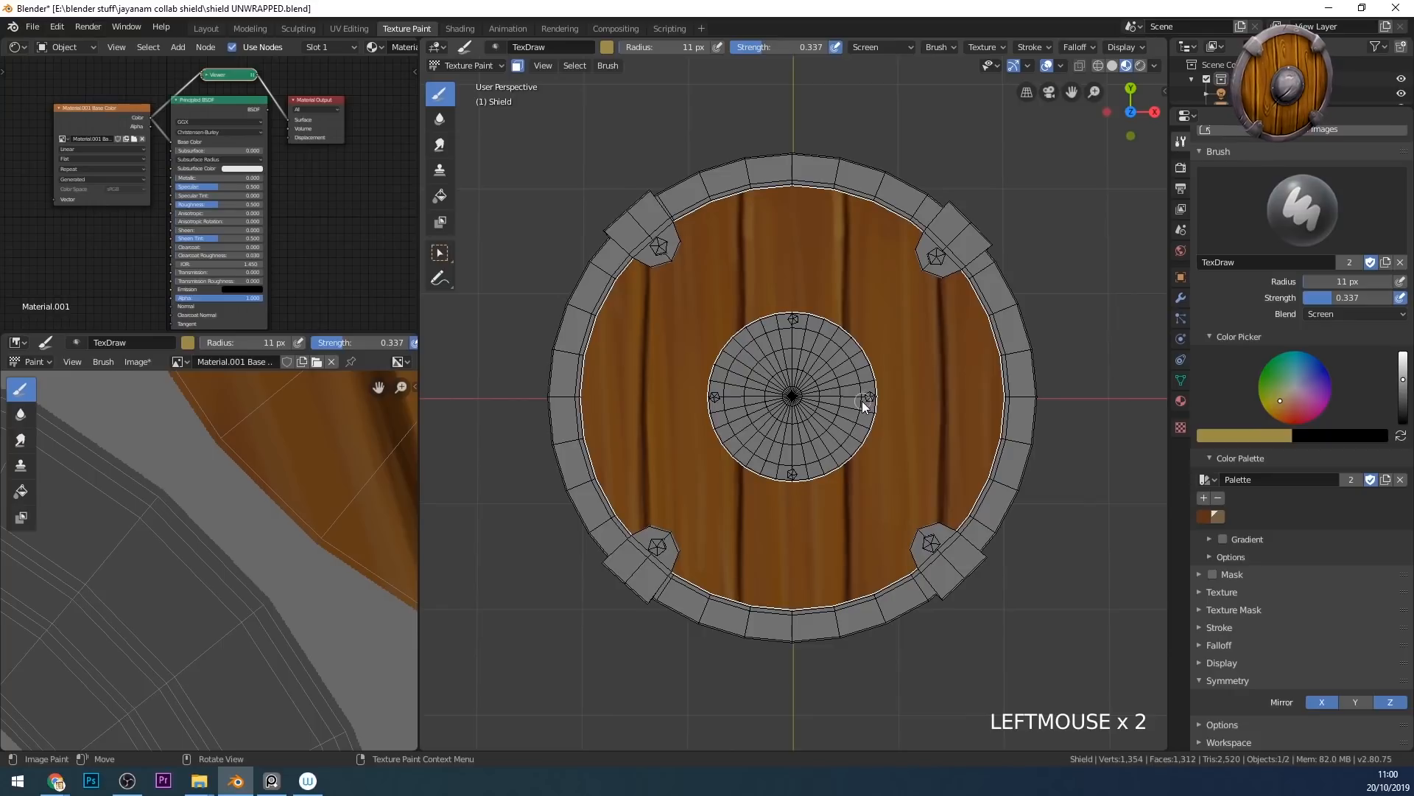
{"action": "key", "text": "ctrl+z"}
{"action": "key", "text": "ctrl+z"}
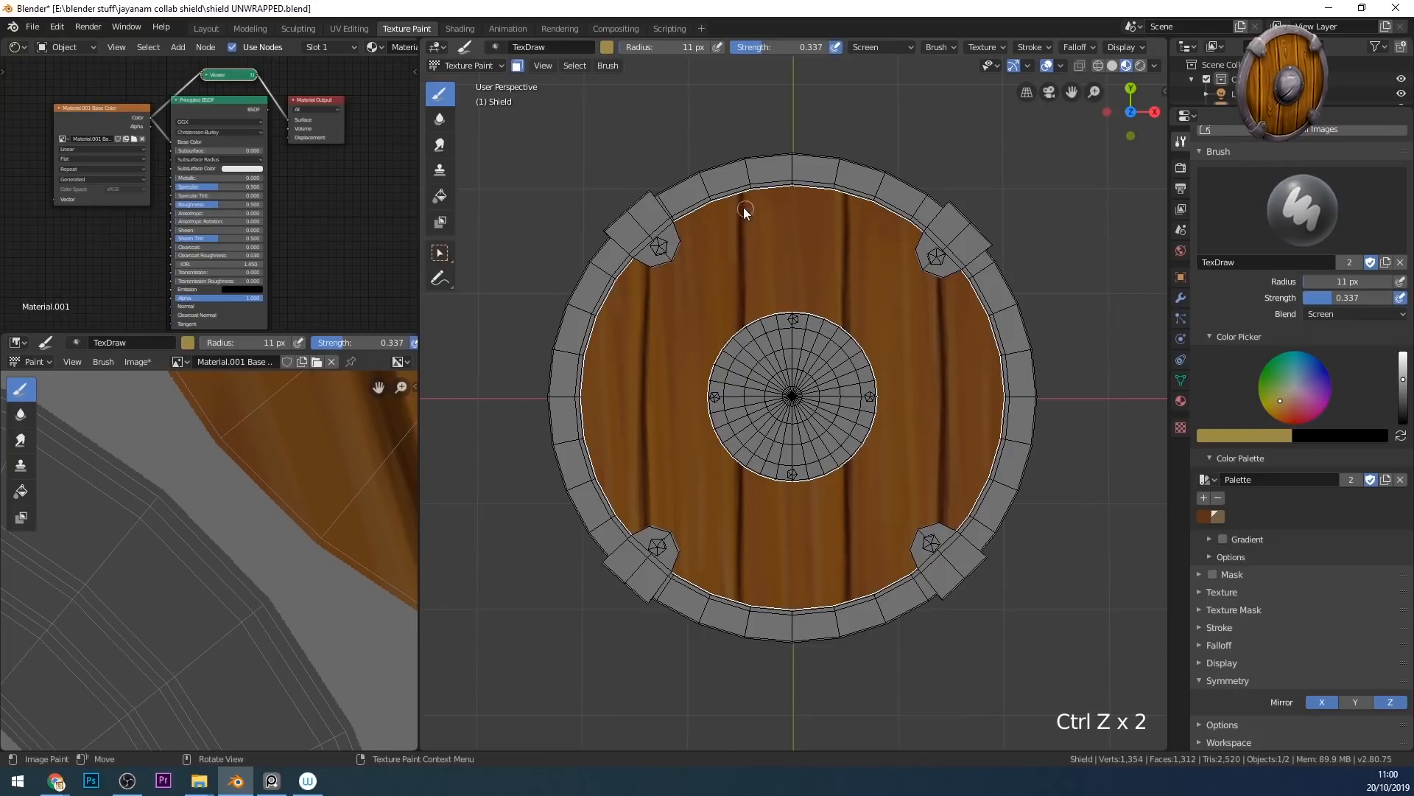
- Set the brush radius to 10 px and paint light yellow highlights along both sides of the board seams
{"action": "key", "text": "f"}
{"action": "left_click", "coordinate": [752, 217]}
{"action": "left_click", "coordinate": [750, 482]}
{"action": "left_click_drag", "start_coordinate": [750, 479], "coordinate": [749, 603]}
{"action": "left_click_drag", "start_coordinate": [732, 209], "coordinate": [733, 310]}
{"action": "left_click_drag", "start_coordinate": [732, 501], "coordinate": [734, 653]}
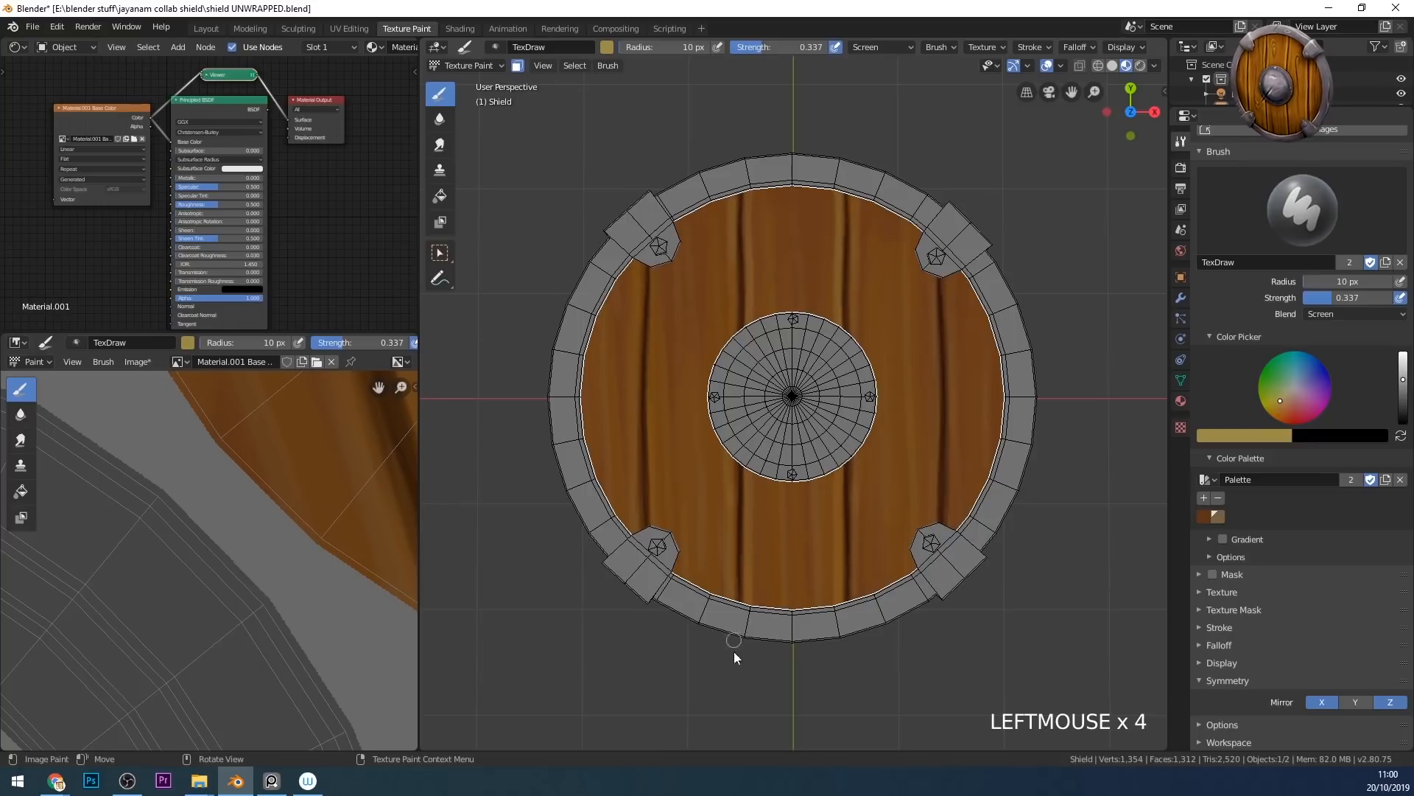
{"action": "left_click_drag", "start_coordinate": [656, 243], "coordinate": [654, 534]}
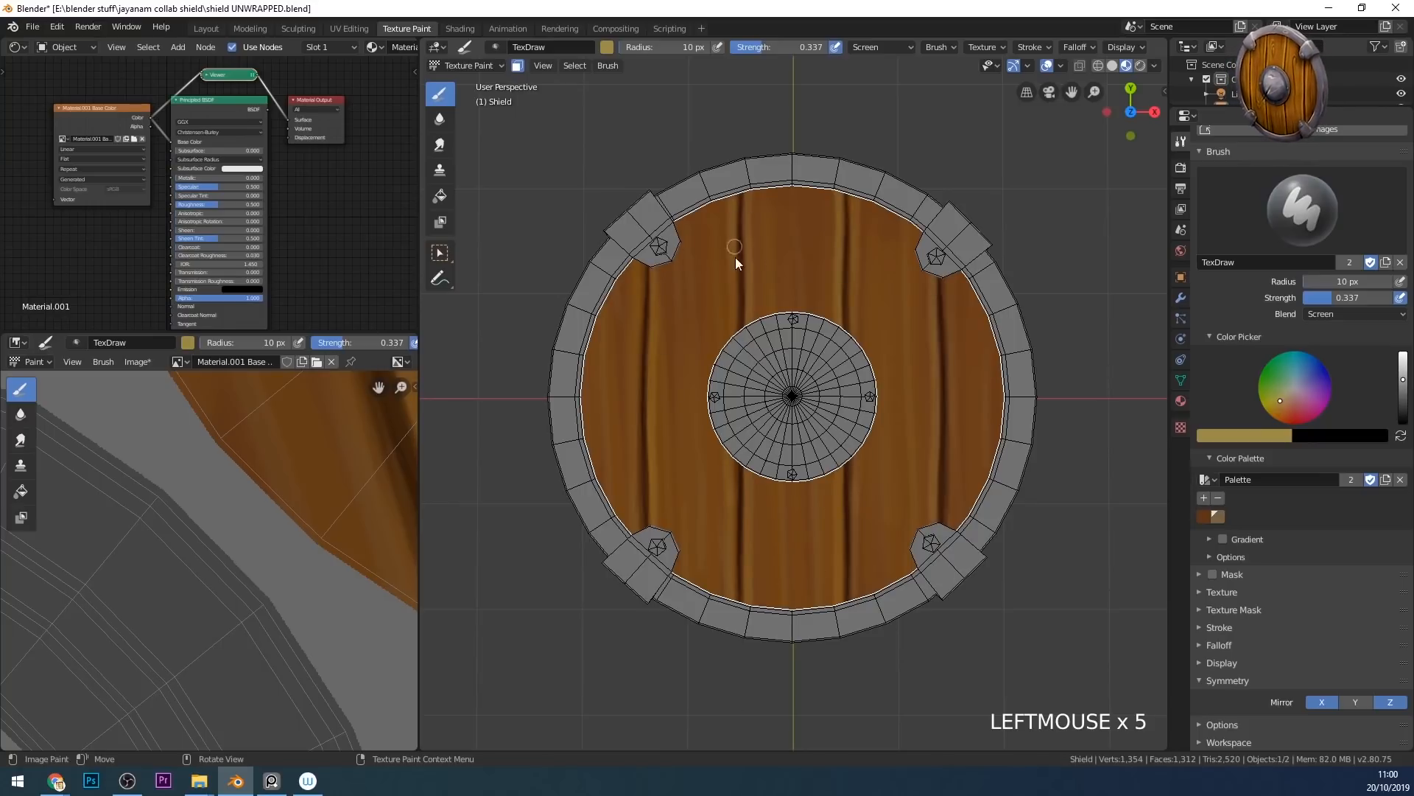
{"action": "left_click_drag", "start_coordinate": [635, 291], "coordinate": [633, 430]}
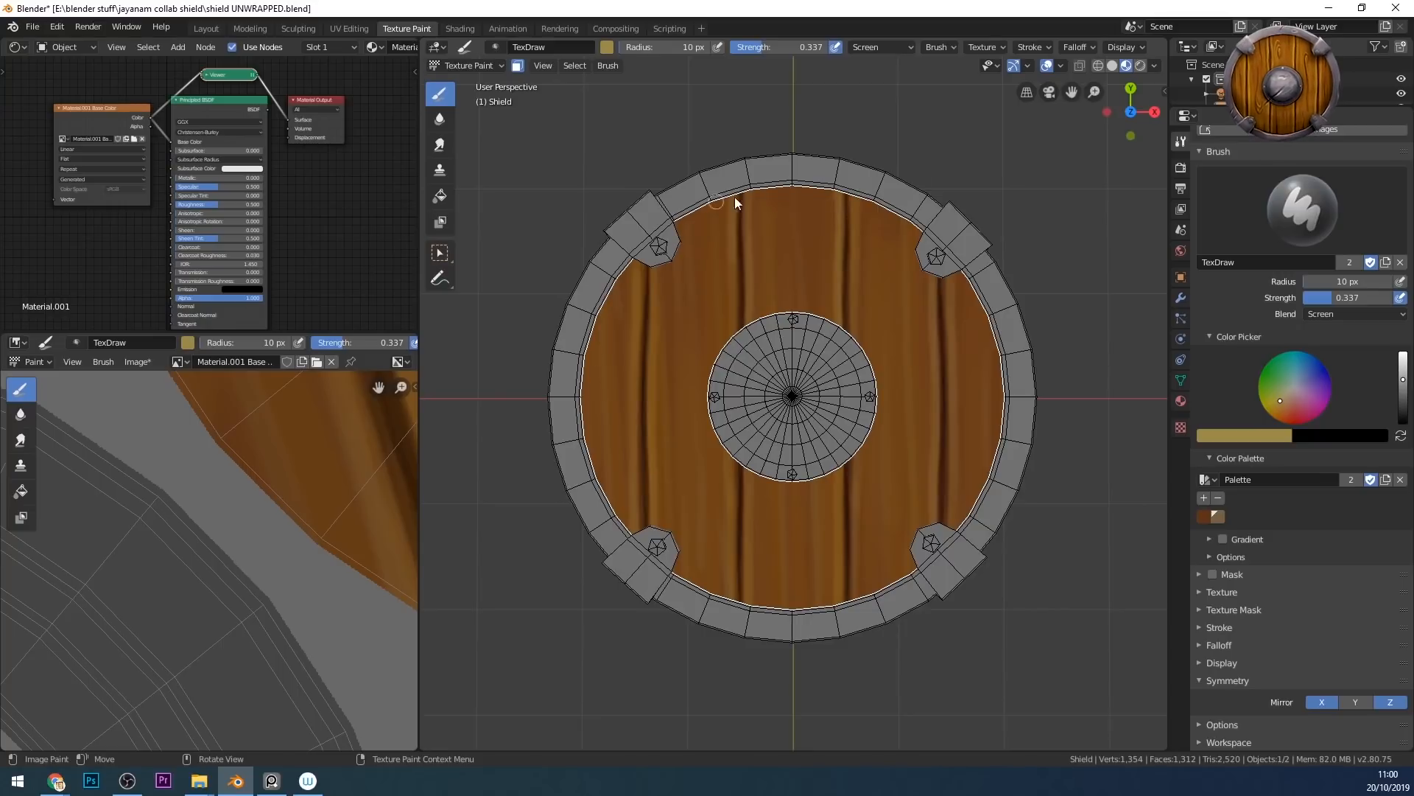
- Set the brush to Multiply with a 19 px radius, load the reddish-brown palette swatch, and lower the strength to 0.192
{"action": "left_click", "coordinate": [1329, 312]}
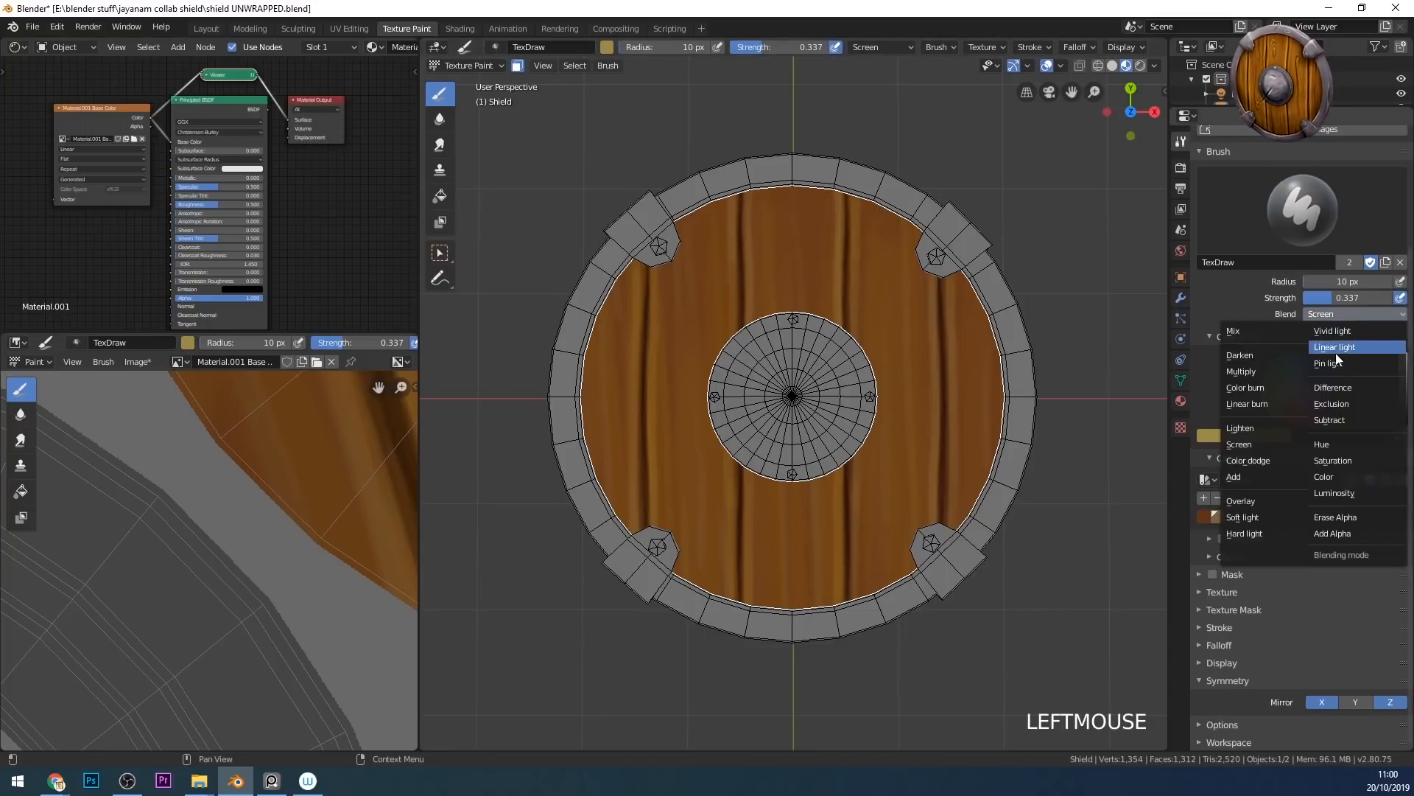
{"action": "left_click", "coordinate": [1275, 369]}
{"action": "key", "text": "f"}
{"action": "left_click", "coordinate": [800, 240]}
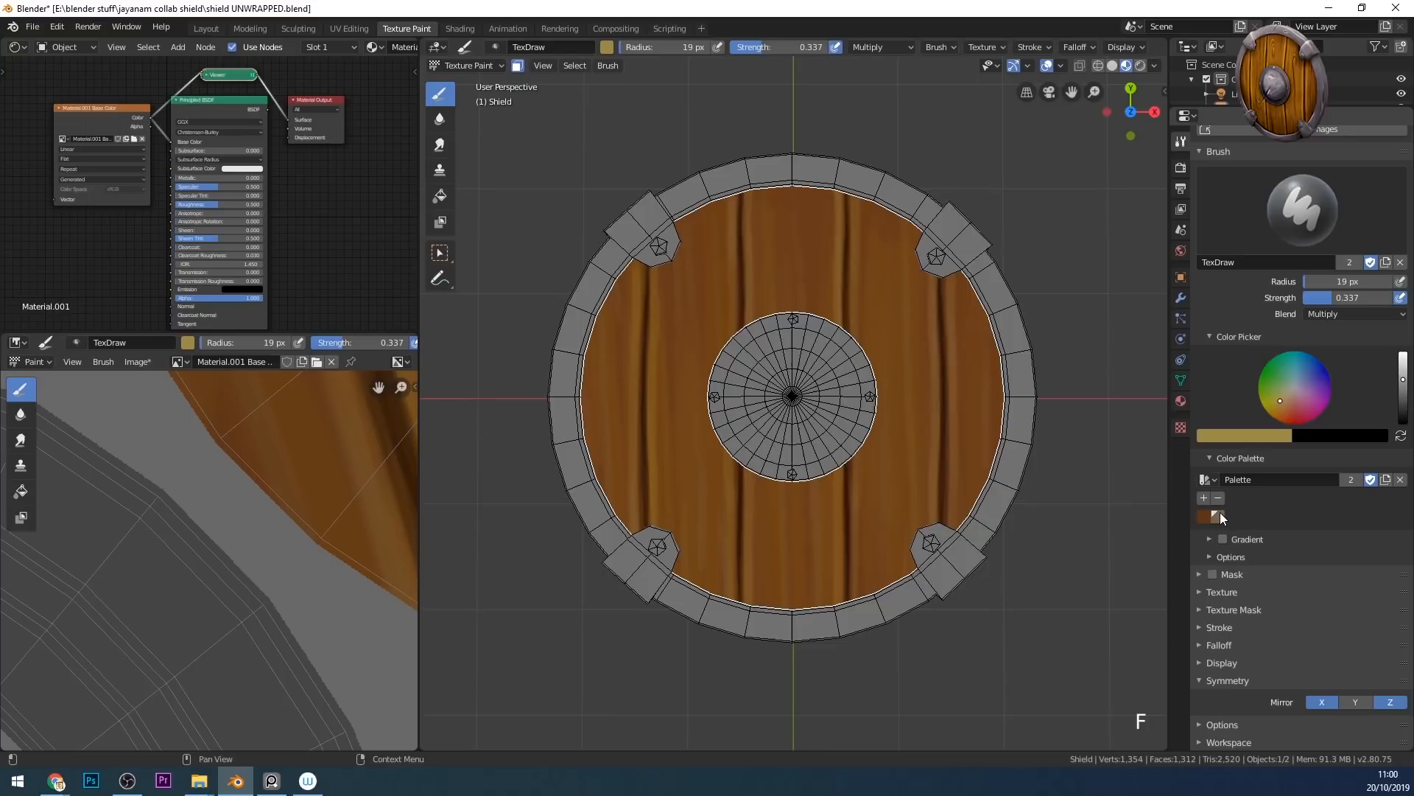
{"action": "left_click", "coordinate": [1206, 515]}
{"action": "mouse_move", "coordinate": [1317, 301]}
{"action": "left_mouse_down"}
{"action": "mouse_move", "coordinate": [1336, 303]}
{"action": "mouse_move", "coordinate": [1316, 300]}
{"action": "left_mouse_up"}
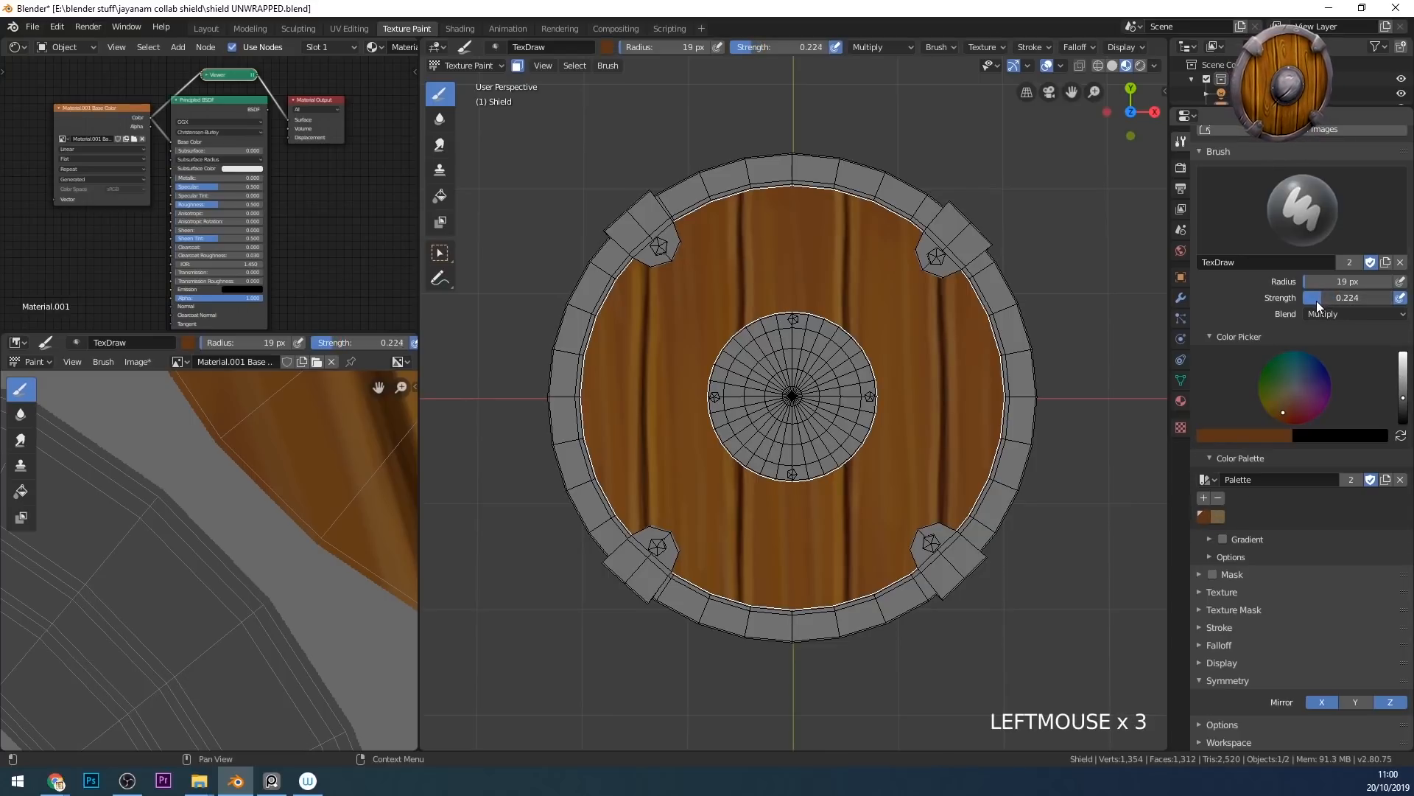
{"action": "left_click", "coordinate": [1317, 300]}
{"action": "left_click_drag", "start_coordinate": [1319, 299], "coordinate": [1320, 299]}
- Enlarge the brush radius to 23 px, undo the trial stroke, and add Y mirror symmetry
{"action": "key", "text": "f"}
{"action": "left_click", "coordinate": [778, 186]}
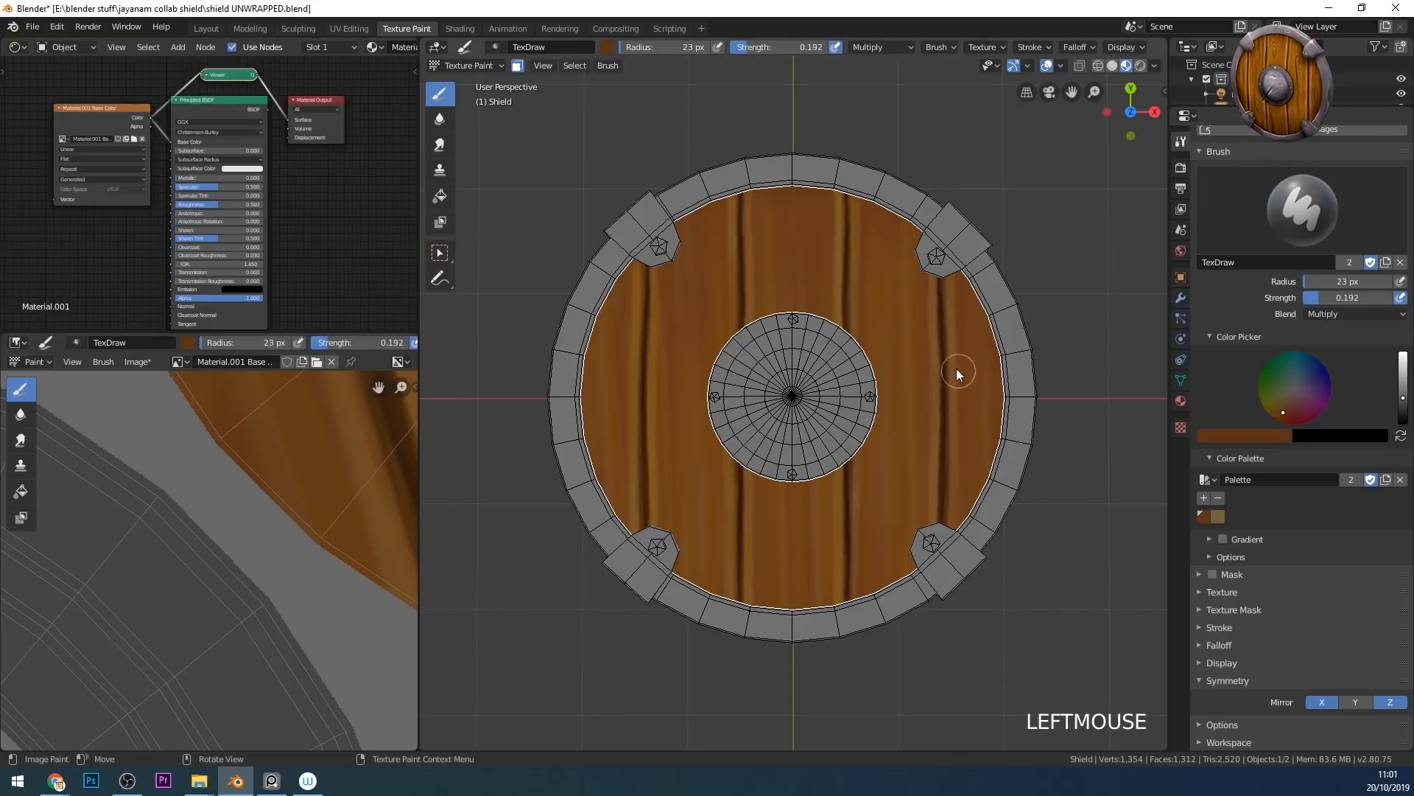
{"action": "key", "text": "ctrl+z"}
{"action": "left_click", "coordinate": [1356, 701]}
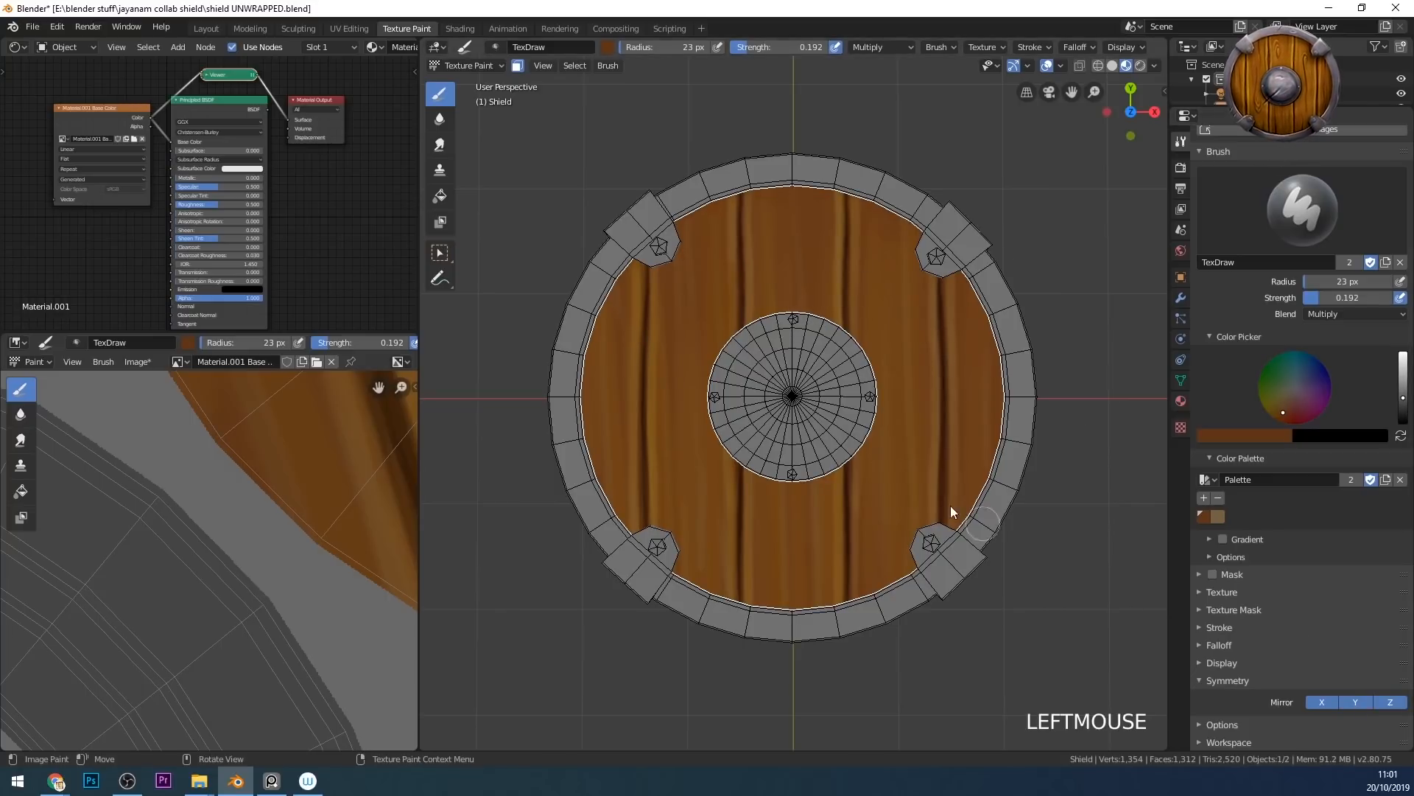
- Paint soft reddish-brown shading around the outer edge of the wood along the rim
{"action": "left_click", "coordinate": [621, 323]}
{"action": "left_click", "coordinate": [599, 395]}
{"action": "left_click", "coordinate": [572, 400]}
{"action": "left_click", "coordinate": [582, 427]}
{"action": "left_click", "coordinate": [593, 497]}
{"action": "left_click", "coordinate": [900, 213]}
{"action": "left_click", "coordinate": [610, 324]}
{"action": "left_click", "coordinate": [591, 430]}
{"action": "left_click", "coordinate": [890, 178]}
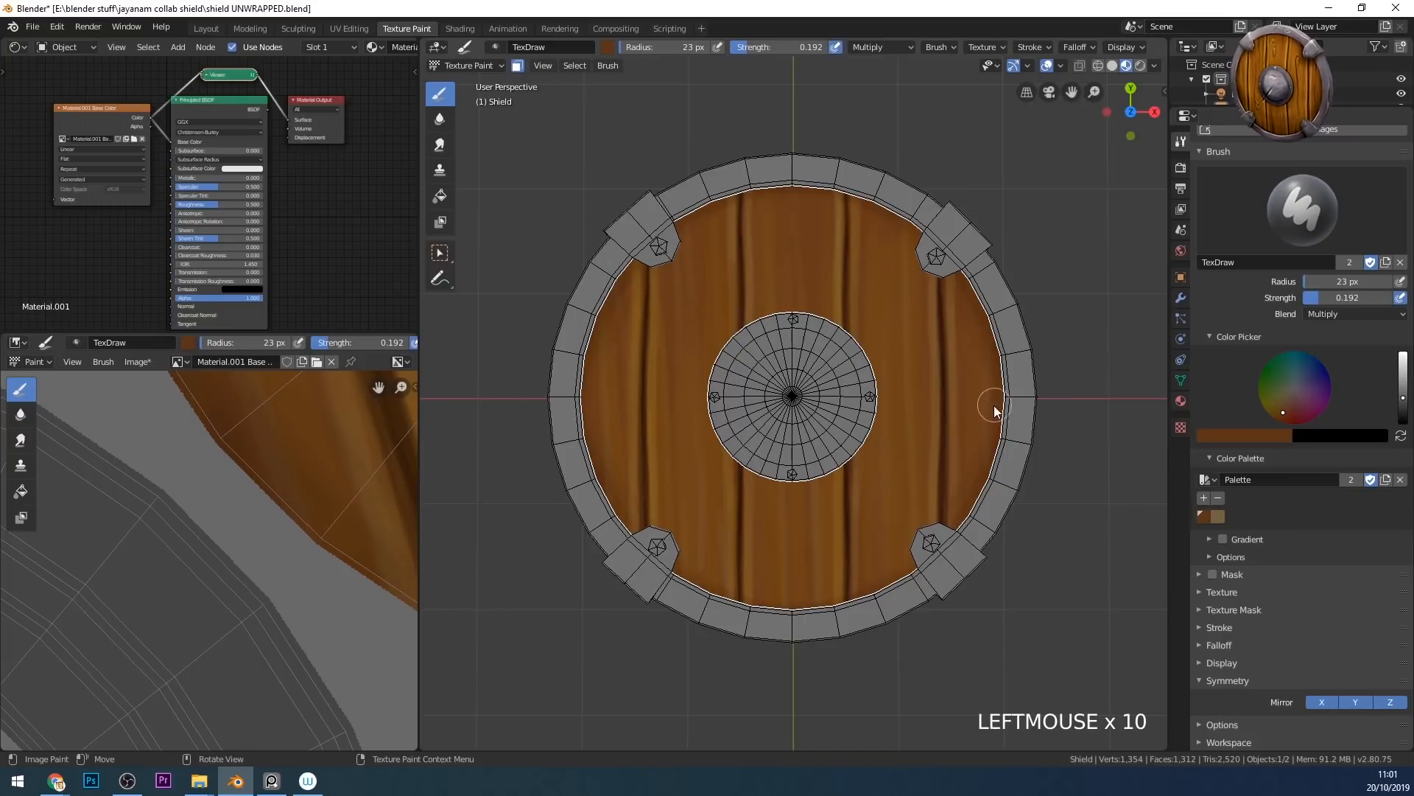
- Paint soft reddish-brown shading on the wood around the edge of the central boss
{"action": "left_click", "coordinate": [793, 319]}
{"action": "left_click", "coordinate": [766, 409]}
{"action": "left_click", "coordinate": [752, 436]}
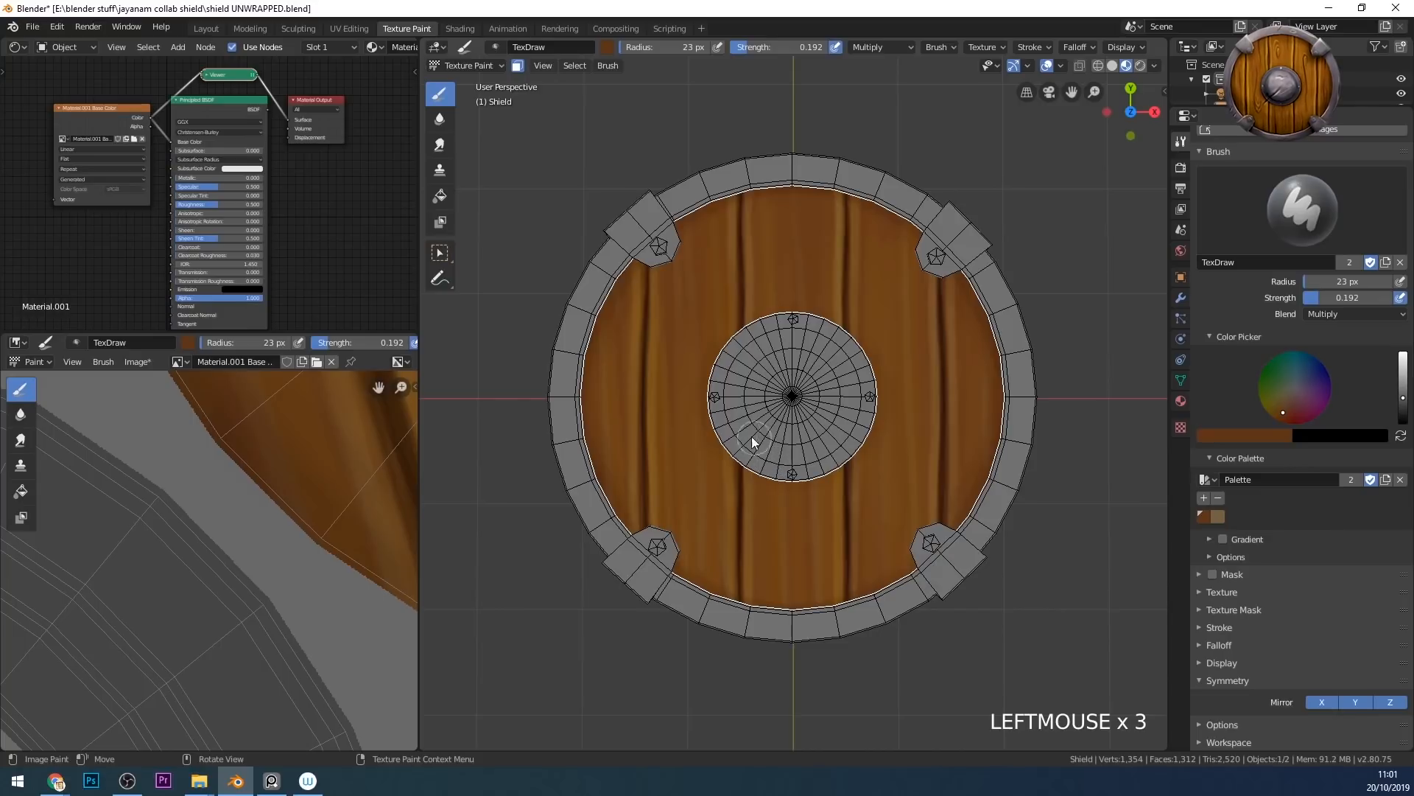
{"action": "left_click", "coordinate": [762, 467]}
{"action": "left_click", "coordinate": [757, 472]}
{"action": "left_click", "coordinate": [753, 453]}
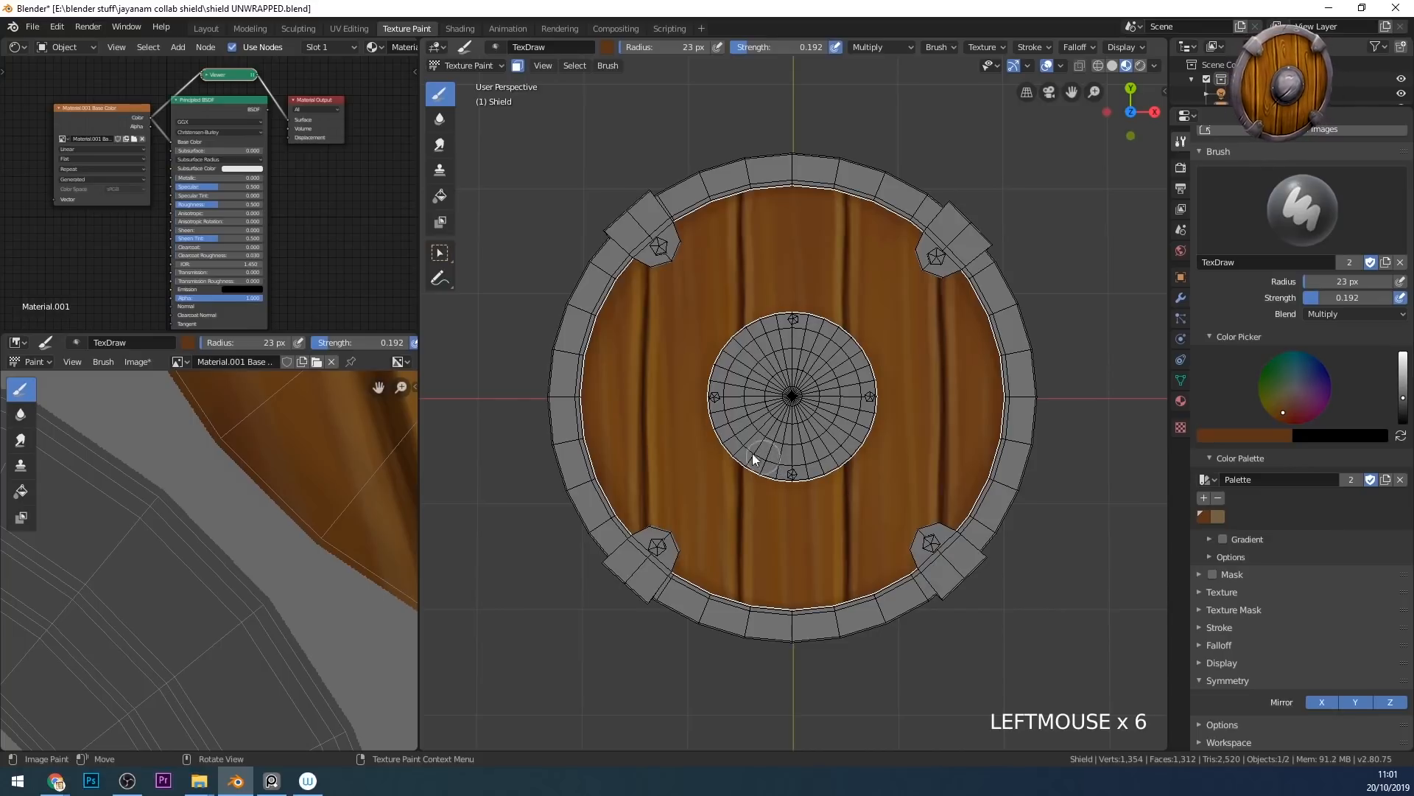
{"action": "left_click", "coordinate": [767, 325]}
{"action": "left_click", "coordinate": [767, 467]}
{"action": "left_click", "coordinate": [767, 467]}
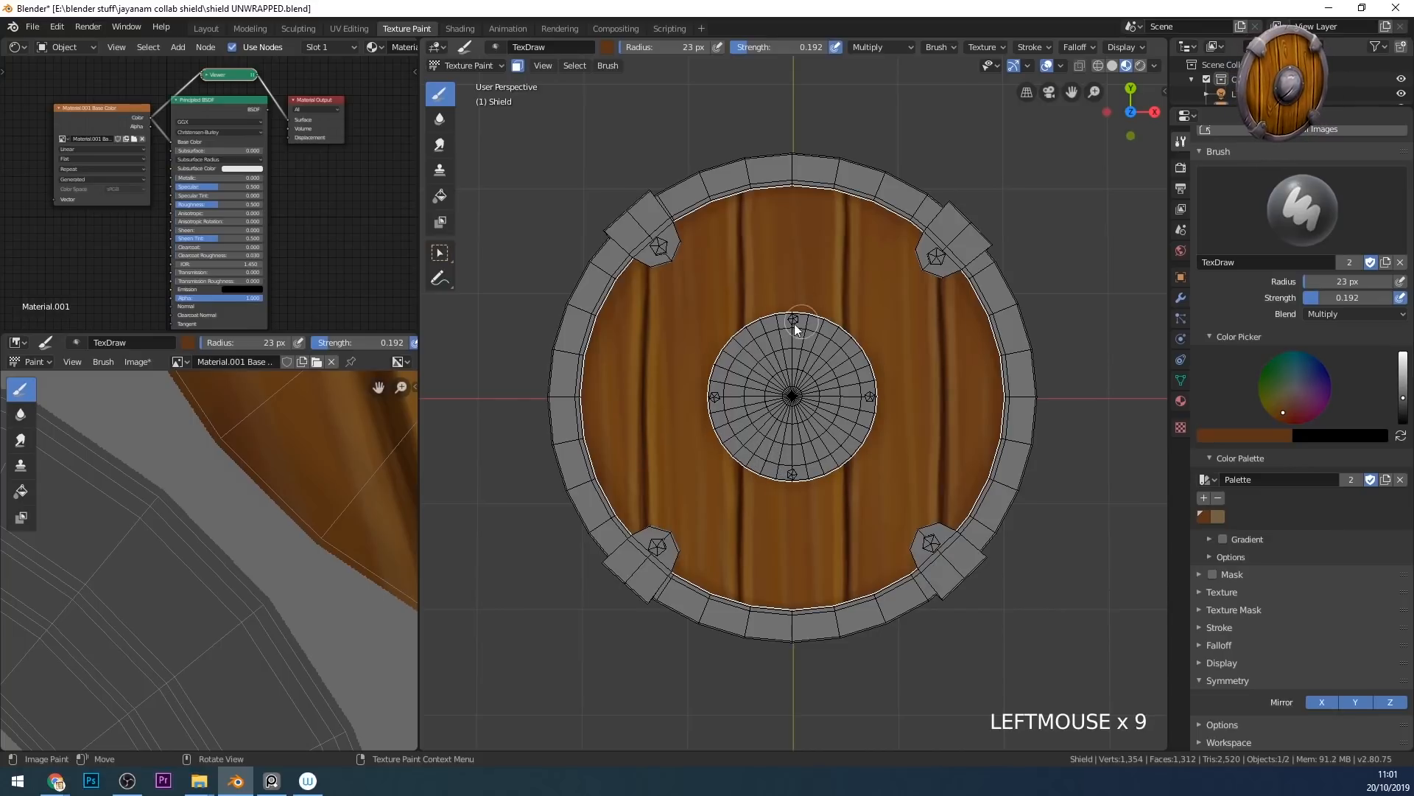
{"action": "left_click", "coordinate": [865, 442]}
{"action": "left_click", "coordinate": [731, 442]}
{"action": "left_click", "coordinate": [884, 445]}
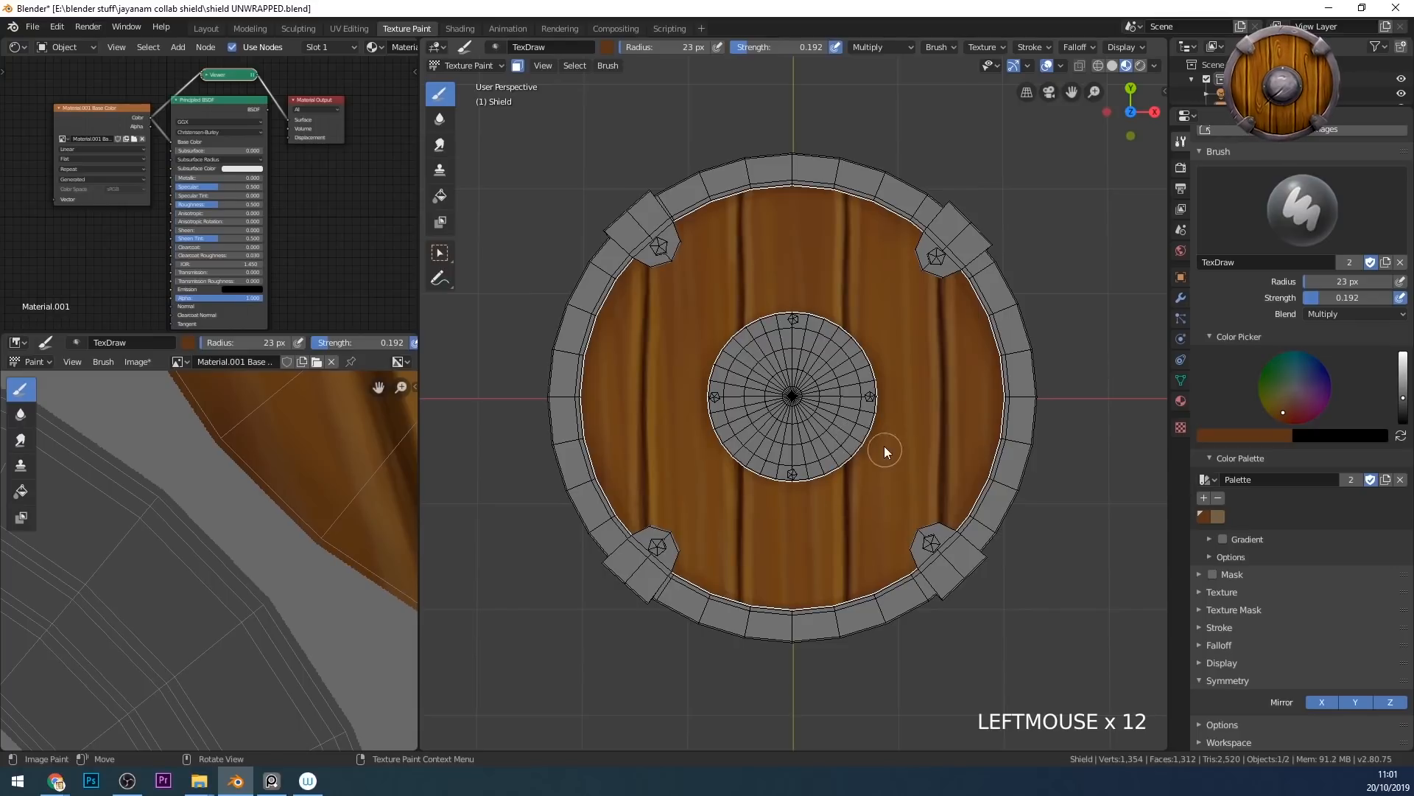
- Paint soft reddish-brown shading on the wood around the corner brackets of the rim
{"action": "left_click", "coordinate": [679, 226]}
{"action": "left_click", "coordinate": [666, 229]}
{"action": "left_click", "coordinate": [645, 238]}
{"action": "left_click", "coordinate": [670, 243]}
{"action": "double_click", "coordinate": [646, 268]}
{"action": "left_click", "coordinate": [644, 249]}
- Deepen the reddish-brown shading along the sides of the rim and beside the central boss
{"action": "left_click", "coordinate": [592, 324]}
{"action": "double_click", "coordinate": [616, 533]}
{"action": "left_click", "coordinate": [612, 442]}
{"action": "double_click", "coordinate": [610, 322]}
{"action": "left_click", "coordinate": [648, 224]}
{"action": "double_click", "coordinate": [677, 463]}
{"action": "double_click", "coordinate": [729, 451]}
- Reduce the brush radius to 7 px and raise its strength to 0.482
{"action": "mouse_move", "coordinate": [935, 478]}
{"action": "middle_mouse_down"}
{"action": "mouse_move", "coordinate": [952, 485]}
{"action": "mouse_move", "coordinate": [939, 404]}
{"action": "mouse_move", "coordinate": [892, 409]}
{"action": "mouse_move", "coordinate": [930, 573]}
{"action": "middle_mouse_up"}
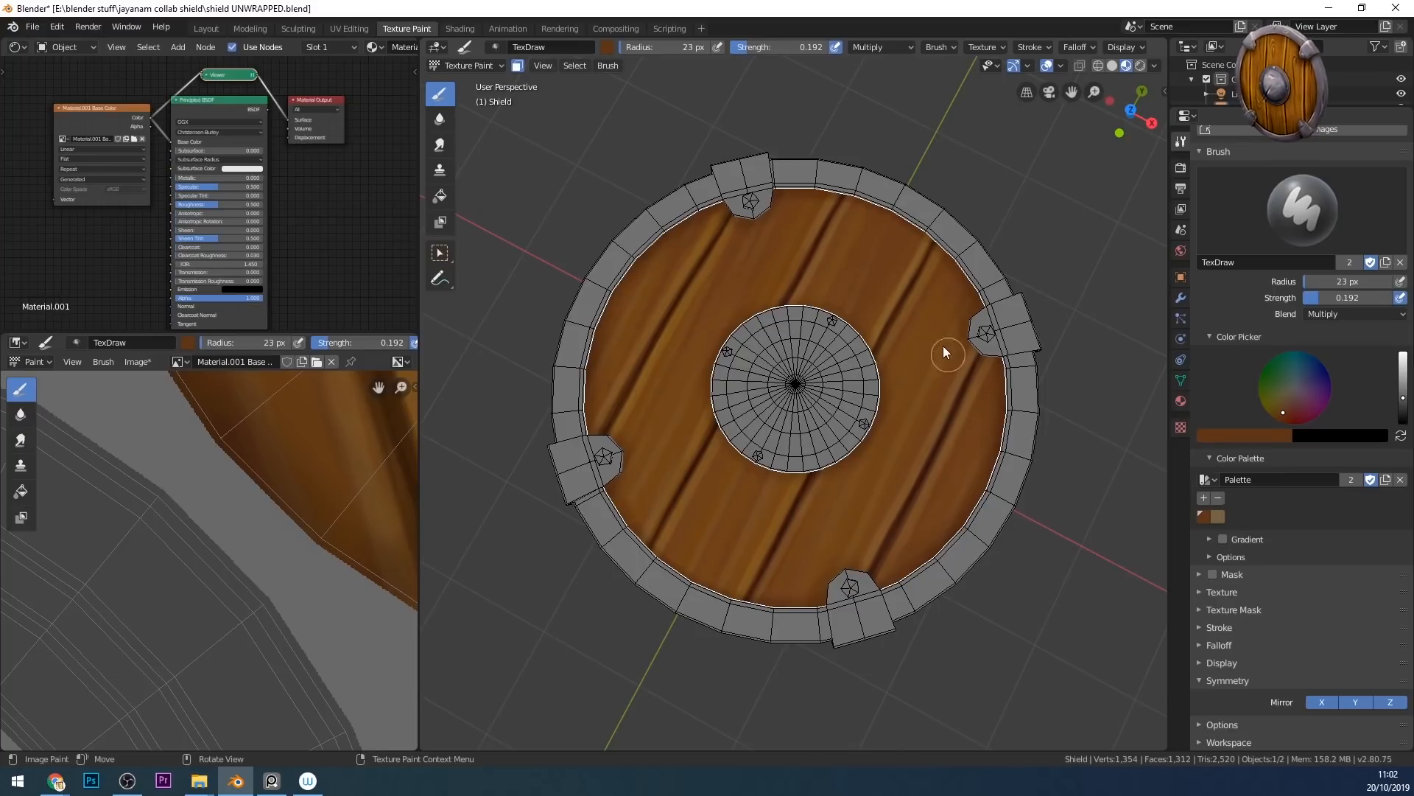
{"action": "key", "text": "f"}
{"action": "left_click", "coordinate": [925, 332]}
{"action": "left_click_drag", "start_coordinate": [1315, 299], "coordinate": [1348, 298]}
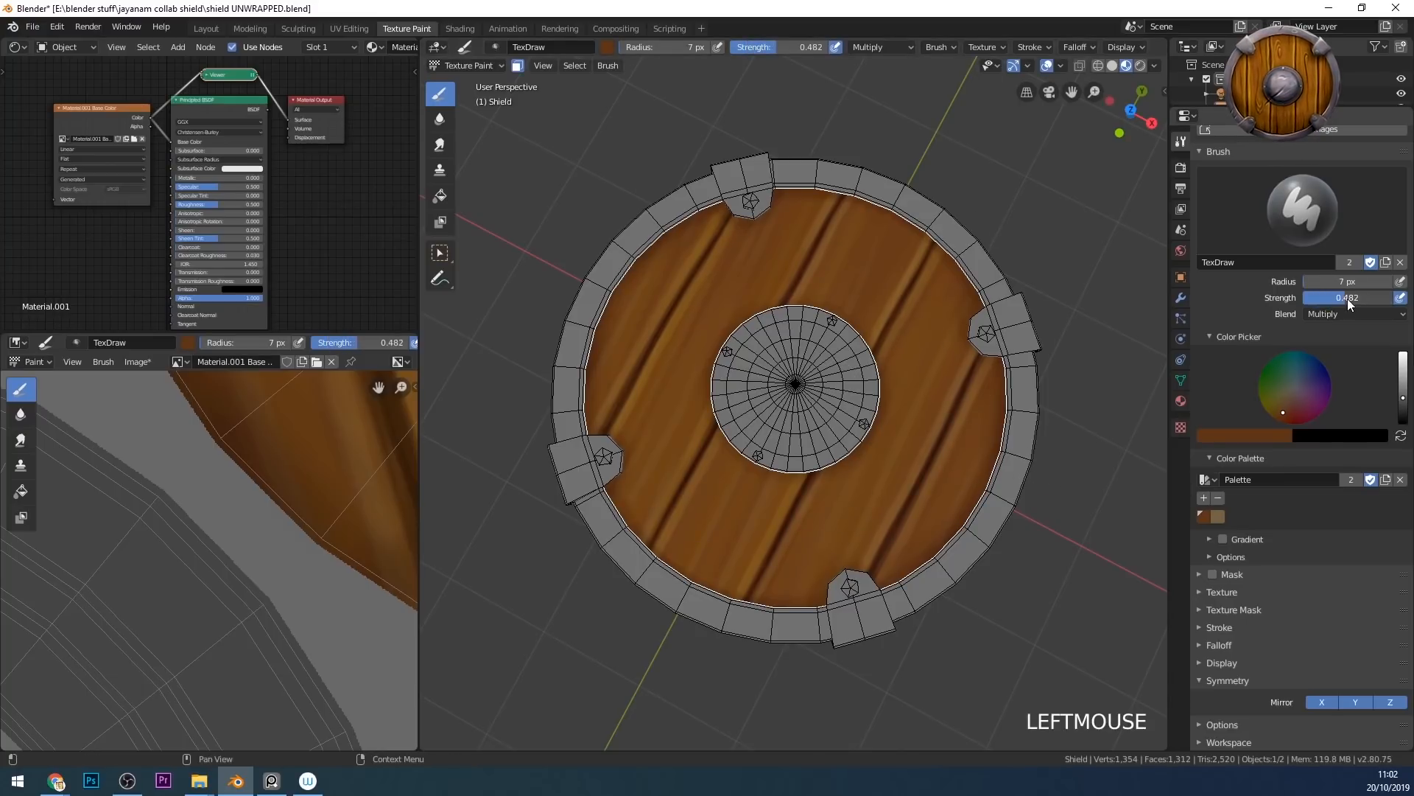
- Pick a dark red brush colour, add it to the palette, and set the radius to 6 px
{"action": "left_click", "coordinate": [1289, 417]}
{"action": "left_click", "coordinate": [1204, 498]}
{"action": "key", "text": "f"}
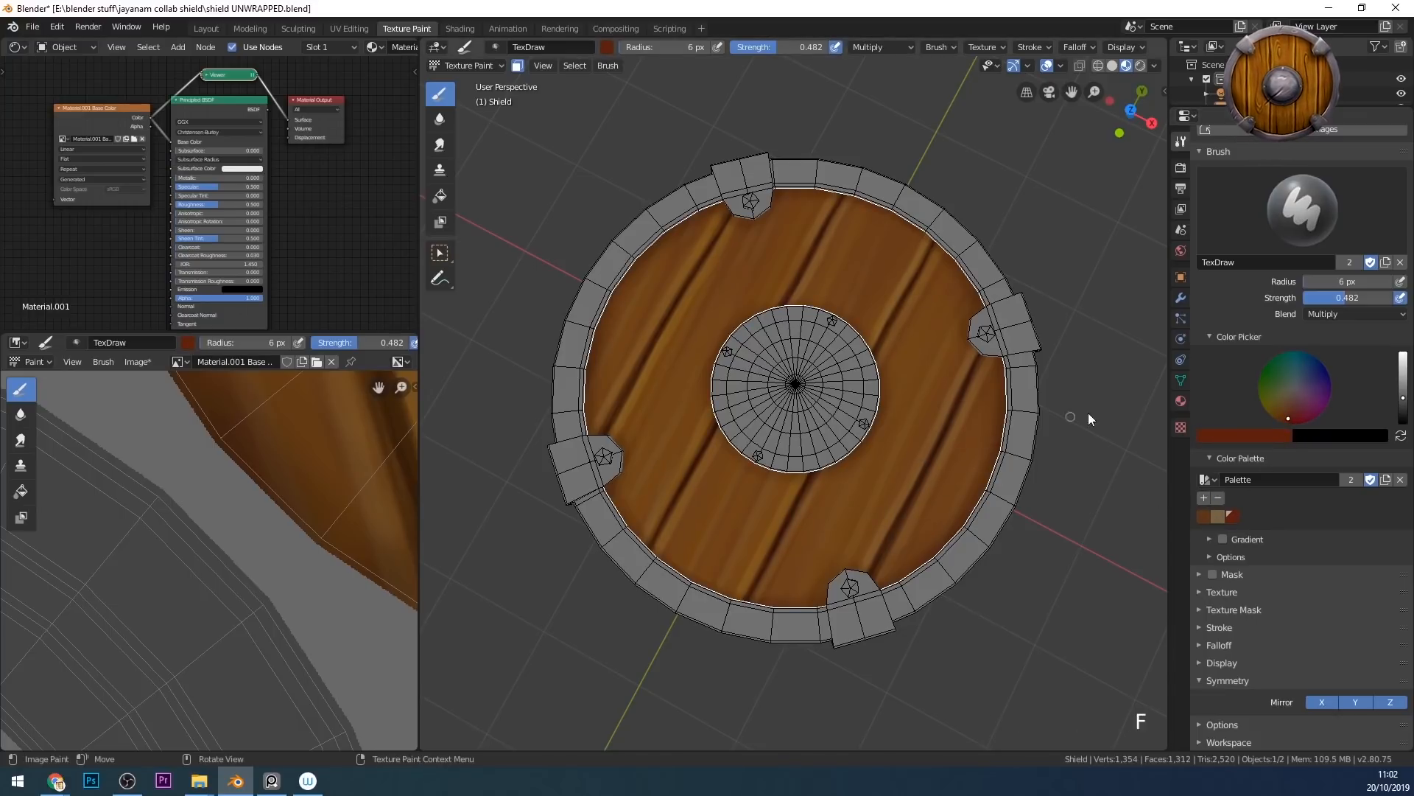
- Undo the mirrored trial grain stroke and turn off X and Y mirror symmetry
{"action": "left_click", "coordinate": [946, 331]}
{"action": "mouse_move", "coordinate": [951, 326]}
{"action": "left_mouse_down"}
{"action": "mouse_move", "coordinate": [874, 430]}
{"action": "mouse_move", "coordinate": [812, 661]}
{"action": "left_mouse_up"}
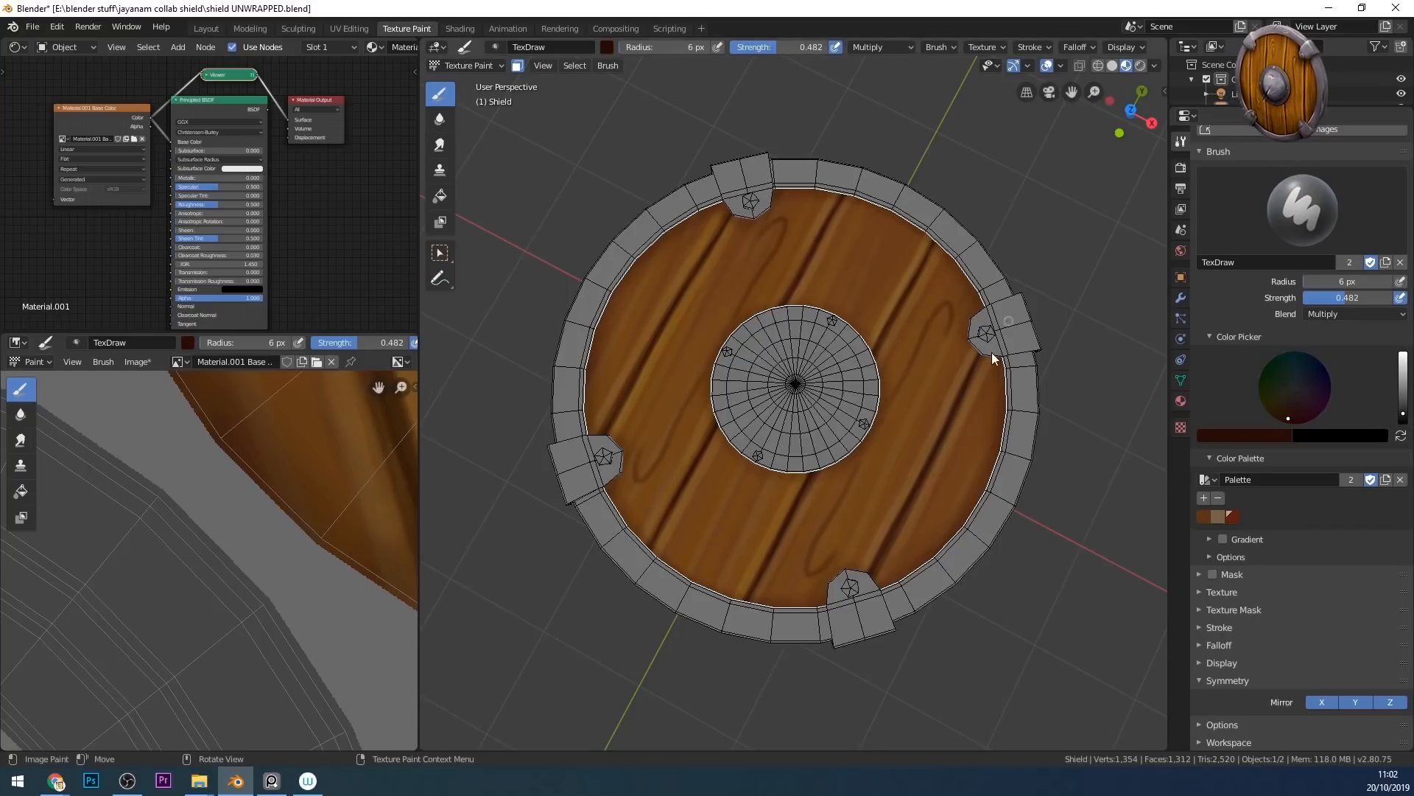
{"action": "key", "text": "ctrl+z"}
{"action": "left_click", "coordinate": [1348, 702]}
{"action": "left_click", "coordinate": [1320, 702]}
- Paint dark outlines of wood knots on three planks, with a few fine grain lines near the rim
{"action": "left_click", "coordinate": [921, 352]}
{"action": "middle_click_drag", "start_coordinate": [921, 351], "coordinate": [710, 324]}
{"action": "left_click", "coordinate": [710, 320]}
{"action": "left_click_drag", "start_coordinate": [829, 237], "coordinate": [831, 240]}
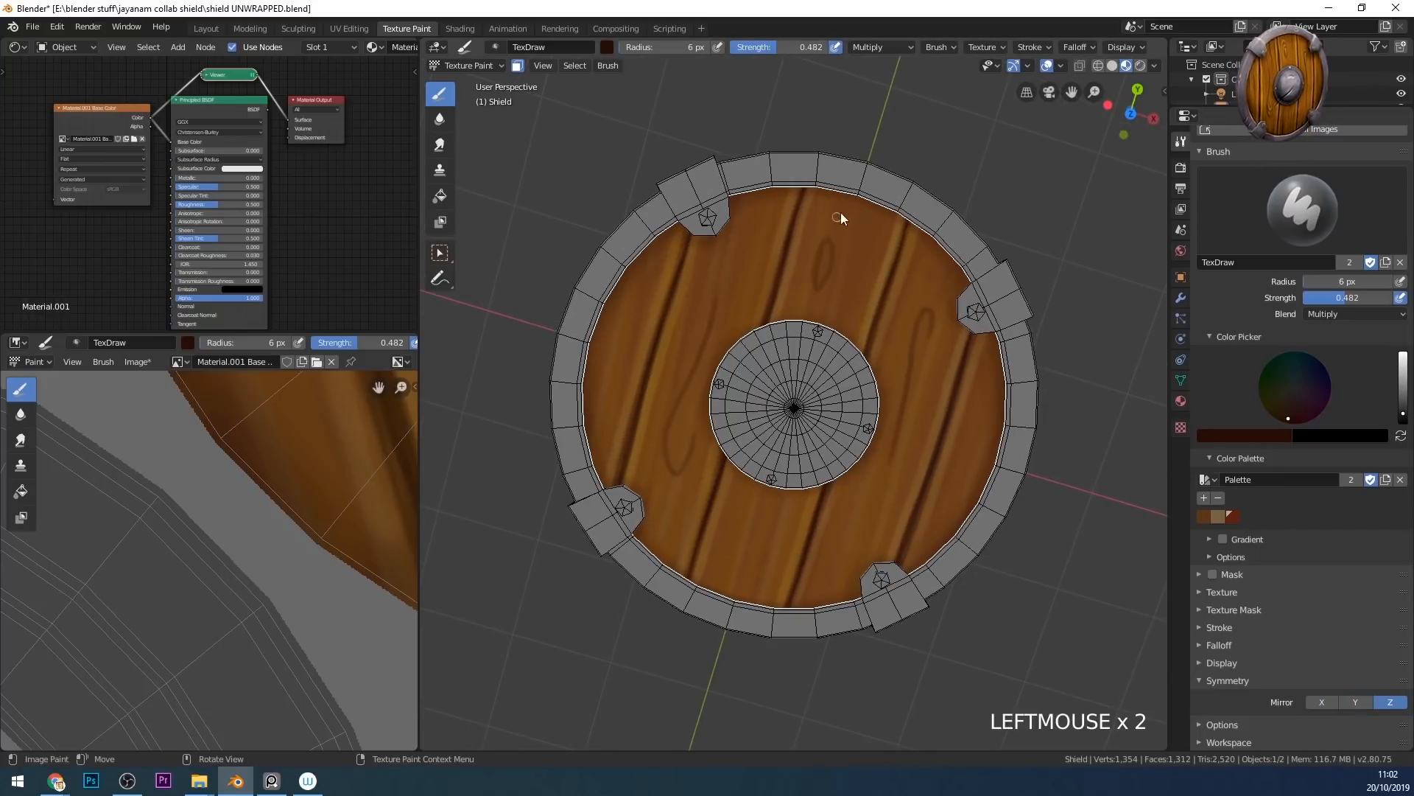
{"action": "left_click_drag", "start_coordinate": [644, 283], "coordinate": [599, 467]}
{"action": "left_click_drag", "start_coordinate": [626, 324], "coordinate": [604, 386]}
{"action": "left_click_drag", "start_coordinate": [880, 516], "coordinate": [862, 571]}
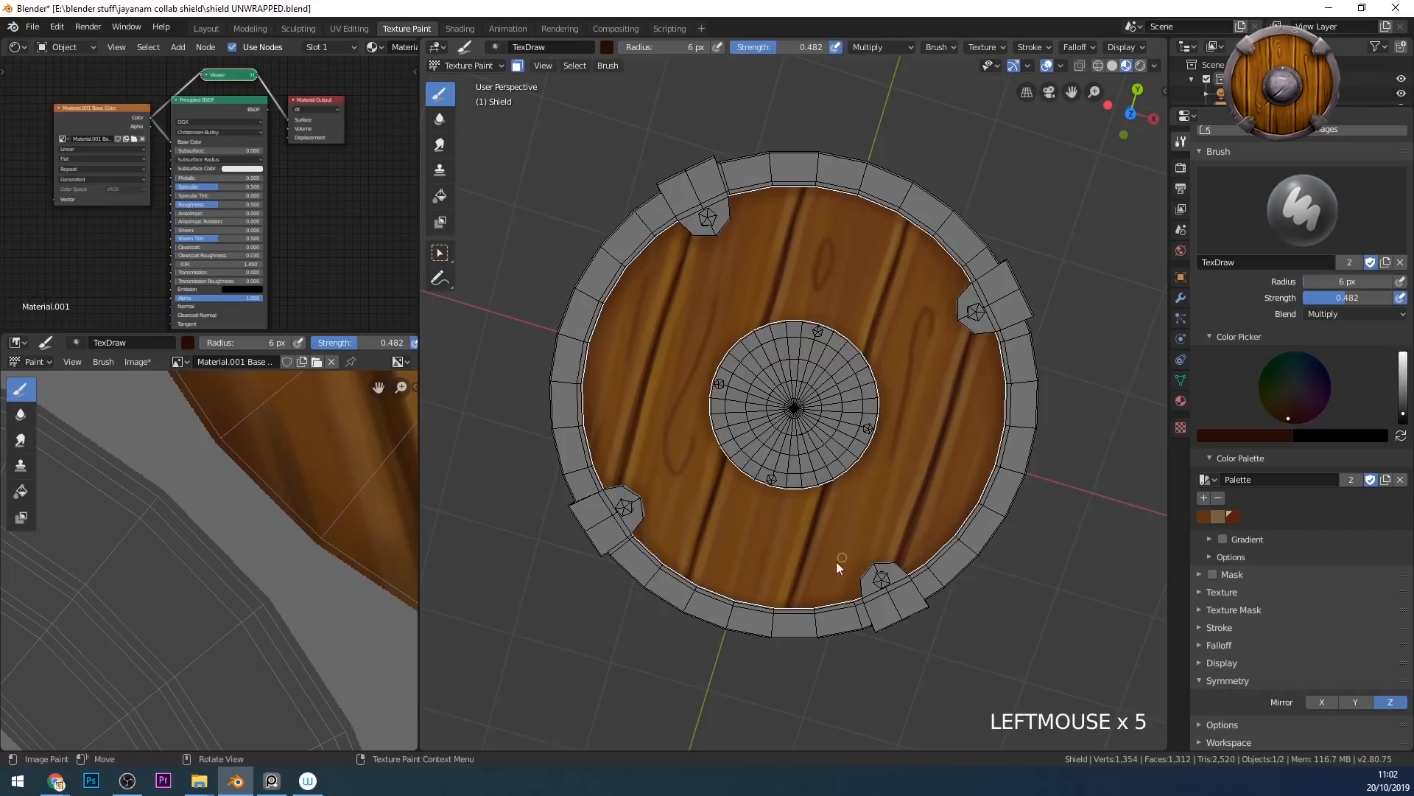
- Add dark inner rings inside the three wood knots
{"action": "left_click_drag", "start_coordinate": [828, 237], "coordinate": [822, 272]}
{"action": "left_click_drag", "start_coordinate": [933, 355], "coordinate": [916, 361]}
{"action": "mouse_move", "coordinate": [692, 418]}
{"action": "left_mouse_down"}
{"action": "mouse_move", "coordinate": [665, 434]}
{"action": "mouse_move", "coordinate": [691, 463]}
{"action": "left_mouse_up"}
- Paint short dark grain streaks along the right-hand and lower planks, following the board direction
{"action": "left_click_drag", "start_coordinate": [1003, 343], "coordinate": [980, 448]}
{"action": "left_click_drag", "start_coordinate": [986, 434], "coordinate": [972, 483]}
{"action": "left_click_drag", "start_coordinate": [977, 471], "coordinate": [949, 539]}
{"action": "left_click_drag", "start_coordinate": [951, 524], "coordinate": [933, 563]}
{"action": "left_click_drag", "start_coordinate": [934, 551], "coordinate": [917, 597]}
{"action": "left_click_drag", "start_coordinate": [832, 568], "coordinate": [820, 608]}
{"action": "left_click_drag", "start_coordinate": [824, 582], "coordinate": [811, 626]}
{"action": "left_click_drag", "start_coordinate": [782, 567], "coordinate": [769, 608]}
- Paint dark grain streaks on the lower-left, upper and far-left planks
{"action": "mouse_move", "coordinate": [782, 501]}
{"action": "left_mouse_down"}
{"action": "mouse_move", "coordinate": [772, 536]}
{"action": "mouse_move", "coordinate": [704, 612]}
{"action": "left_mouse_up"}
{"action": "left_click_drag", "start_coordinate": [687, 532], "coordinate": [672, 575]}
{"action": "left_click_drag", "start_coordinate": [775, 189], "coordinate": [763, 229]}
{"action": "left_click_drag", "start_coordinate": [762, 185], "coordinate": [750, 226]}
{"action": "left_click_drag", "start_coordinate": [689, 515], "coordinate": [675, 563]}
{"action": "left_click_drag", "start_coordinate": [680, 520], "coordinate": [668, 561]}
{"action": "left_click_drag", "start_coordinate": [618, 309], "coordinate": [605, 352]}
{"action": "left_click_drag", "start_coordinate": [608, 331], "coordinate": [594, 449]}
{"action": "left_click_drag", "start_coordinate": [816, 606], "coordinate": [827, 566]}
{"action": "mouse_move", "coordinate": [759, 557]}
{"action": "left_mouse_down"}
{"action": "mouse_move", "coordinate": [745, 522]}
{"action": "mouse_move", "coordinate": [736, 560]}
{"action": "left_mouse_up"}
{"action": "left_click_drag", "start_coordinate": [759, 516], "coordinate": [747, 554]}
- Shift the brush to a dark reddish tone and add more grain streaks across the right, upper and lower planks
{"action": "left_click", "coordinate": [1297, 414]}
{"action": "left_click_drag", "start_coordinate": [972, 441], "coordinate": [952, 504]}
{"action": "left_click_drag", "start_coordinate": [930, 558], "coordinate": [909, 618]}
{"action": "left_click_drag", "start_coordinate": [888, 205], "coordinate": [874, 251]}
{"action": "left_click_drag", "start_coordinate": [876, 240], "coordinate": [863, 284]}
{"action": "left_click_drag", "start_coordinate": [763, 254], "coordinate": [753, 293]}
{"action": "left_click_drag", "start_coordinate": [758, 283], "coordinate": [736, 366]}
{"action": "left_click_drag", "start_coordinate": [749, 464], "coordinate": [730, 547]}
{"action": "left_click_drag", "start_coordinate": [887, 579], "coordinate": [874, 616]}
{"action": "middle_click_drag", "start_coordinate": [878, 615], "coordinate": [892, 601]}
- Set the brush blending to Screen and mix a golden-yellow colour from the tan palette swatch
{"action": "left_click", "coordinate": [1341, 313]}
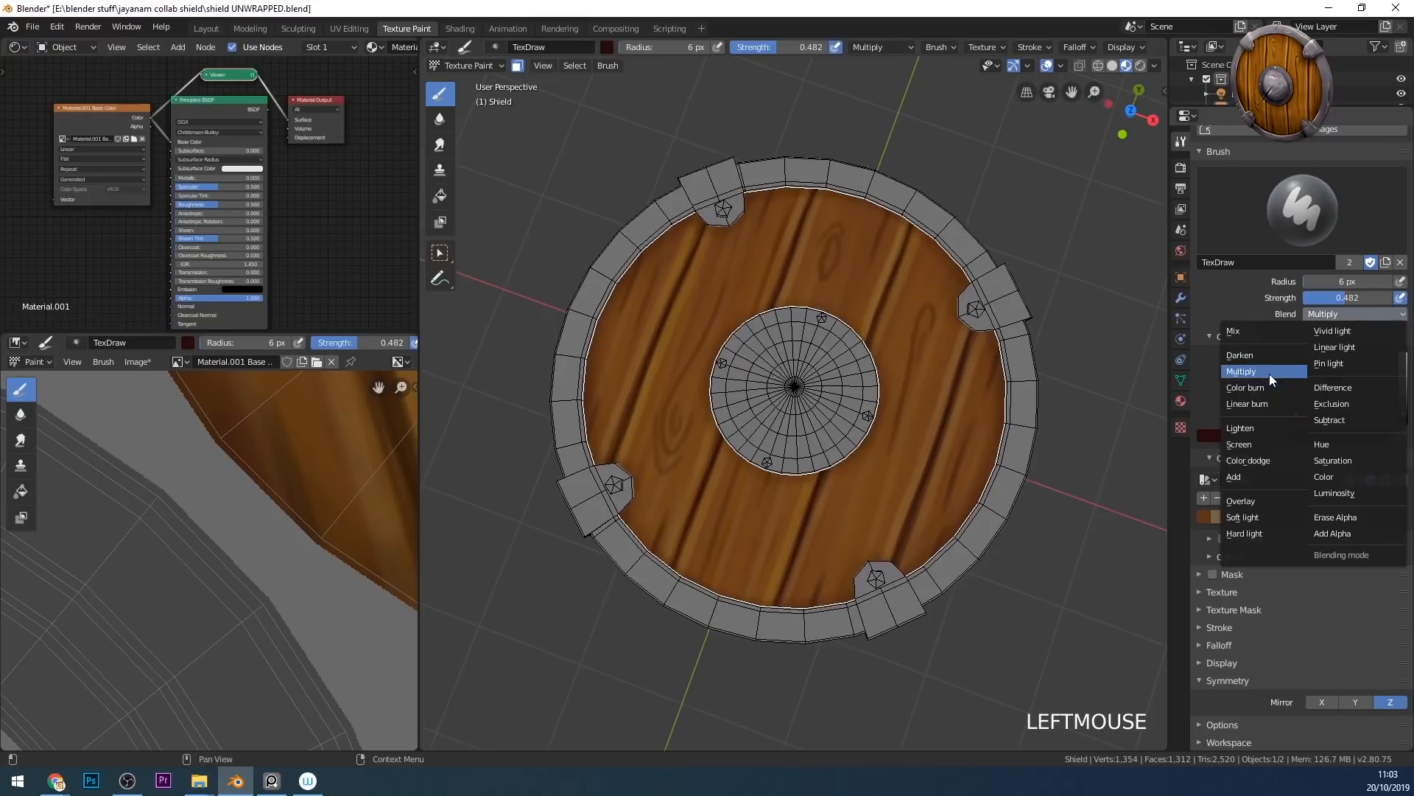
{"action": "left_click", "coordinate": [1254, 445]}
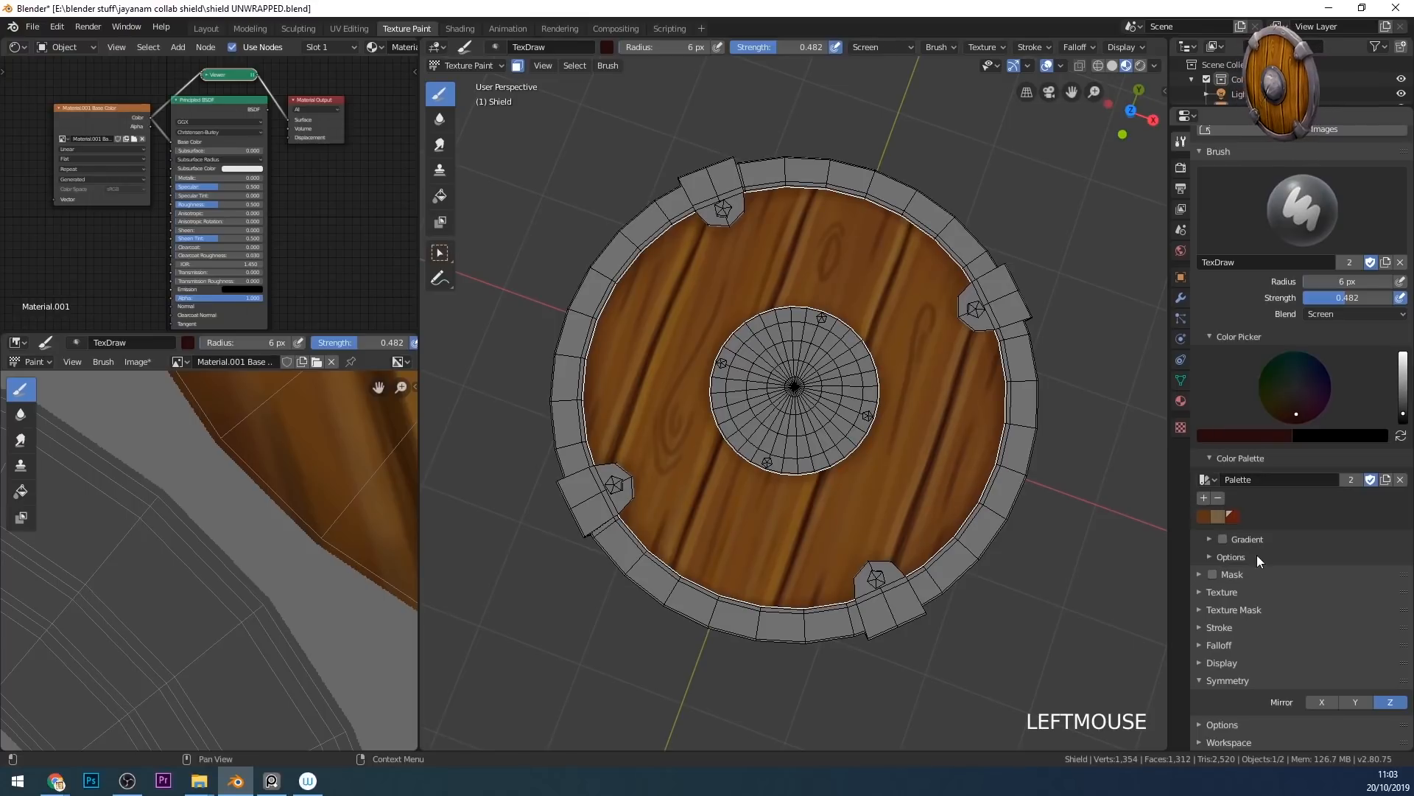
{"action": "left_click", "coordinate": [1220, 515]}
{"action": "left_click", "coordinate": [1278, 407]}
{"action": "left_click", "coordinate": [1278, 404]}
{"action": "left_click", "coordinate": [1403, 386]}
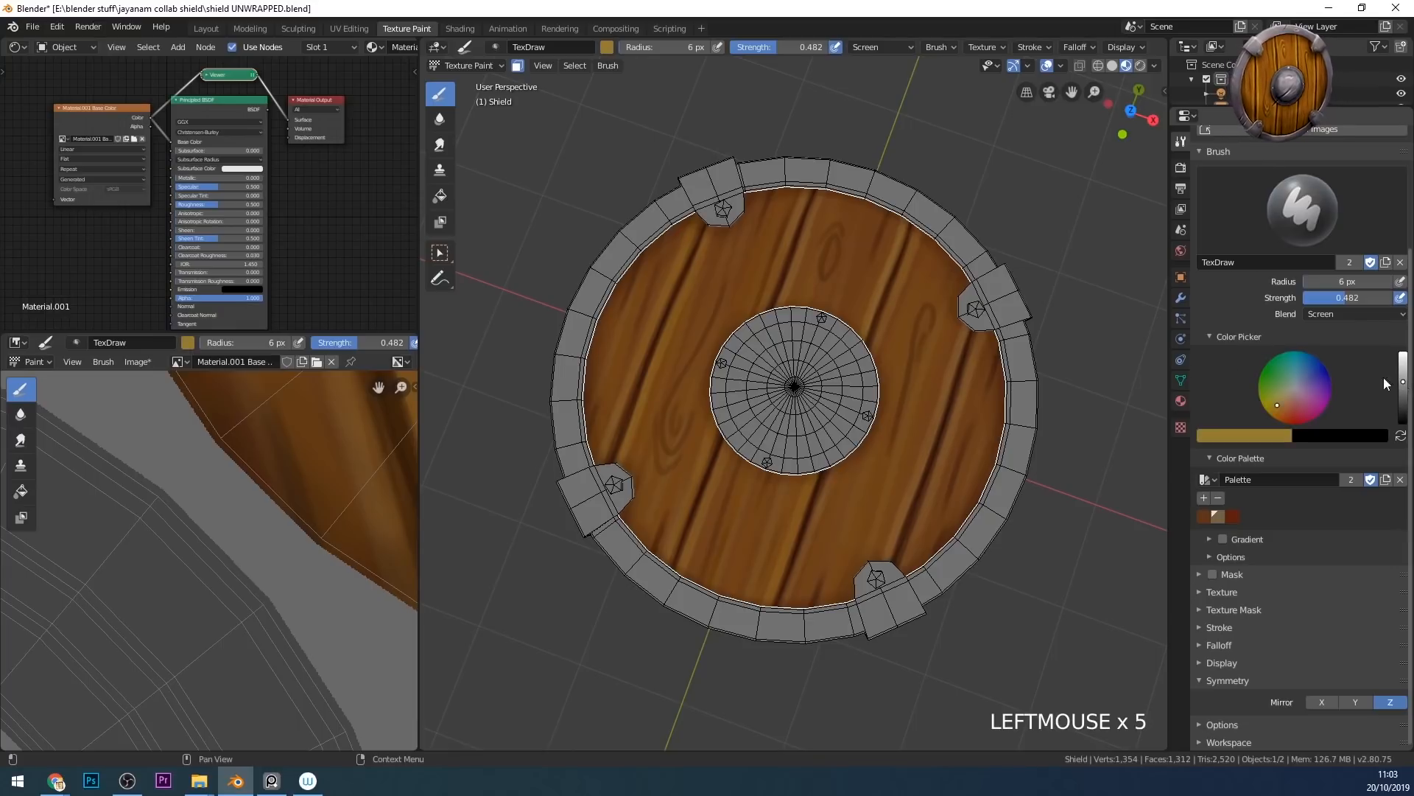
- Undo the trial highlight strokes, lower the brush strength to 0.297, and set the radius to 5 px
{"action": "left_click", "coordinate": [929, 324]}
{"action": "key", "text": "ctrl+z"}
{"action": "left_click_drag", "start_coordinate": [1323, 301], "coordinate": [1316, 302]}
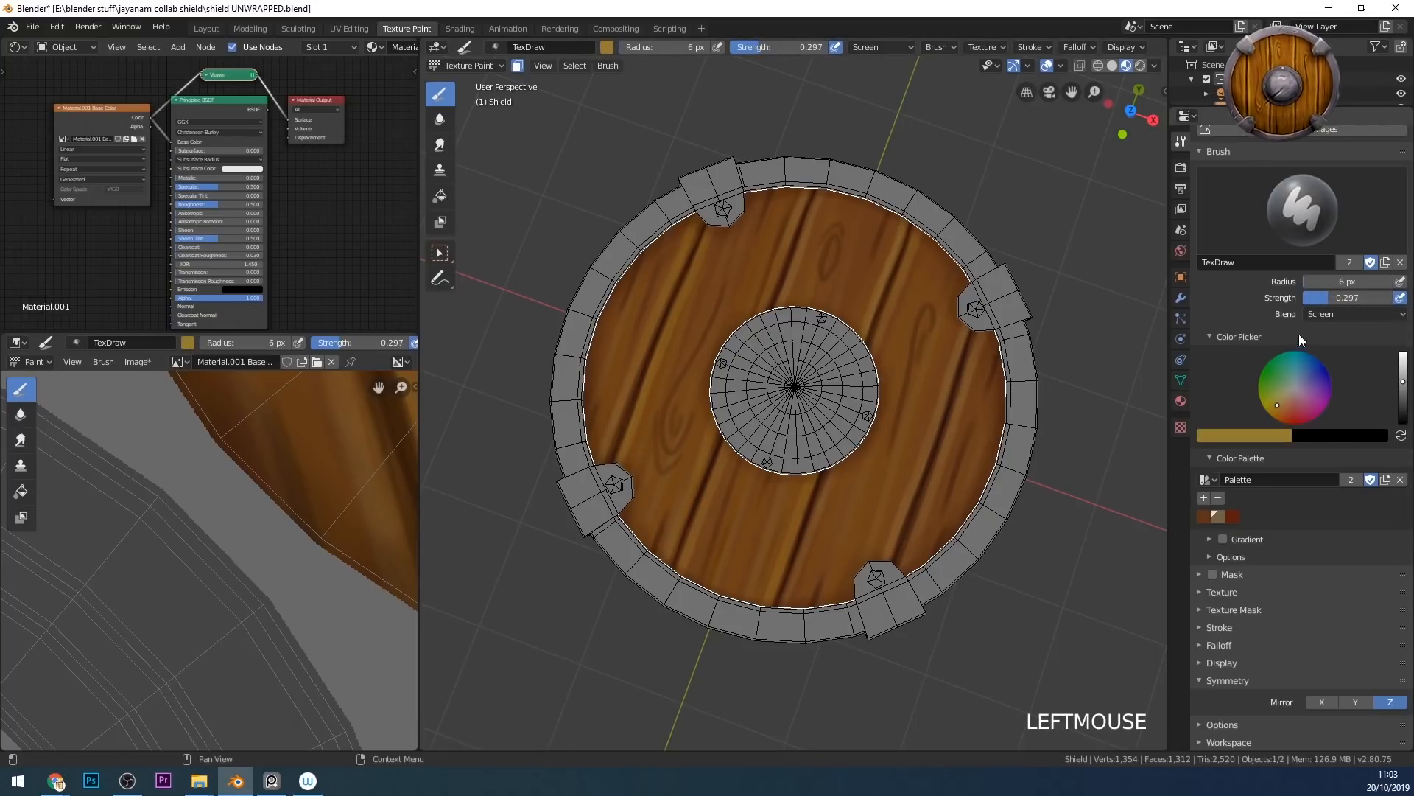
{"action": "key", "text": "f"}
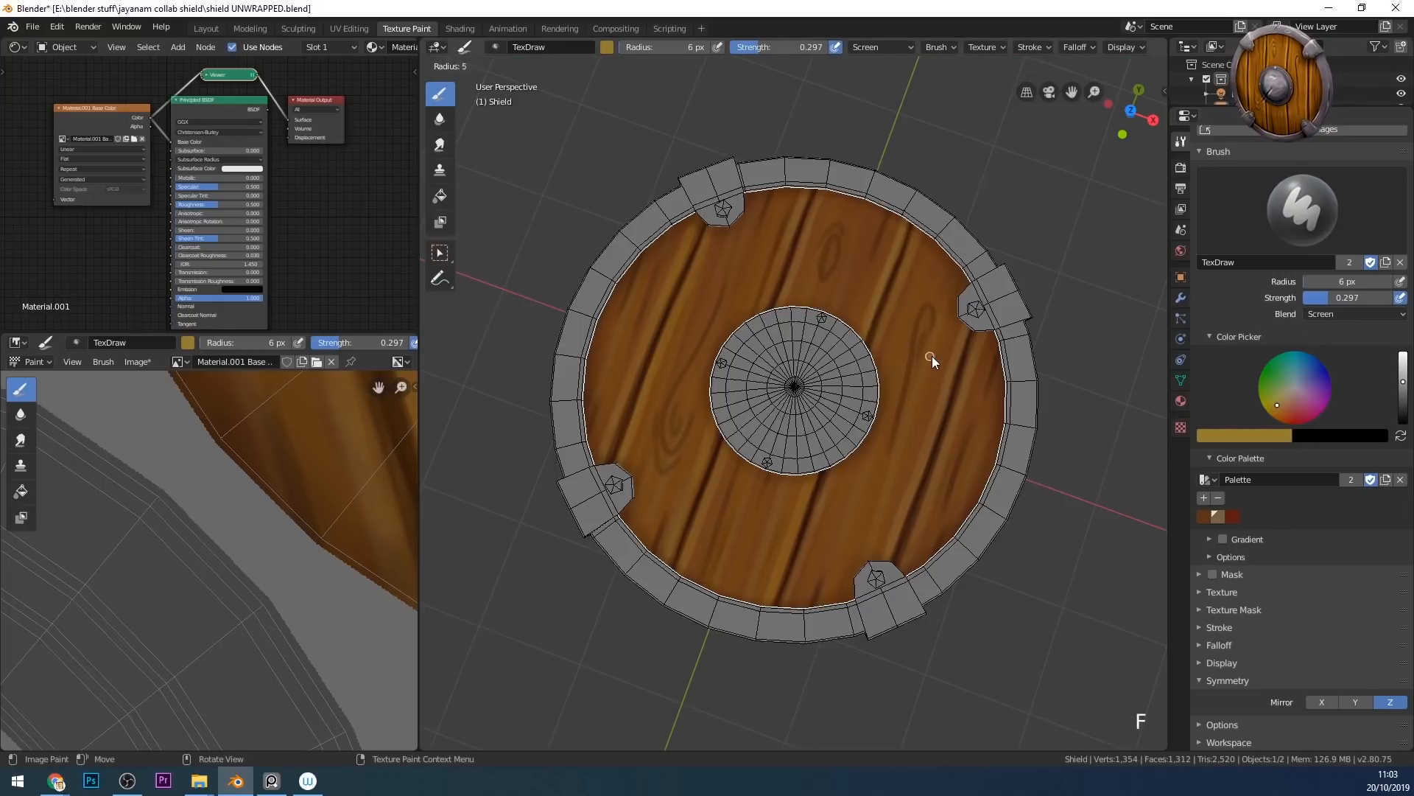
{"action": "left_click", "coordinate": [928, 322]}
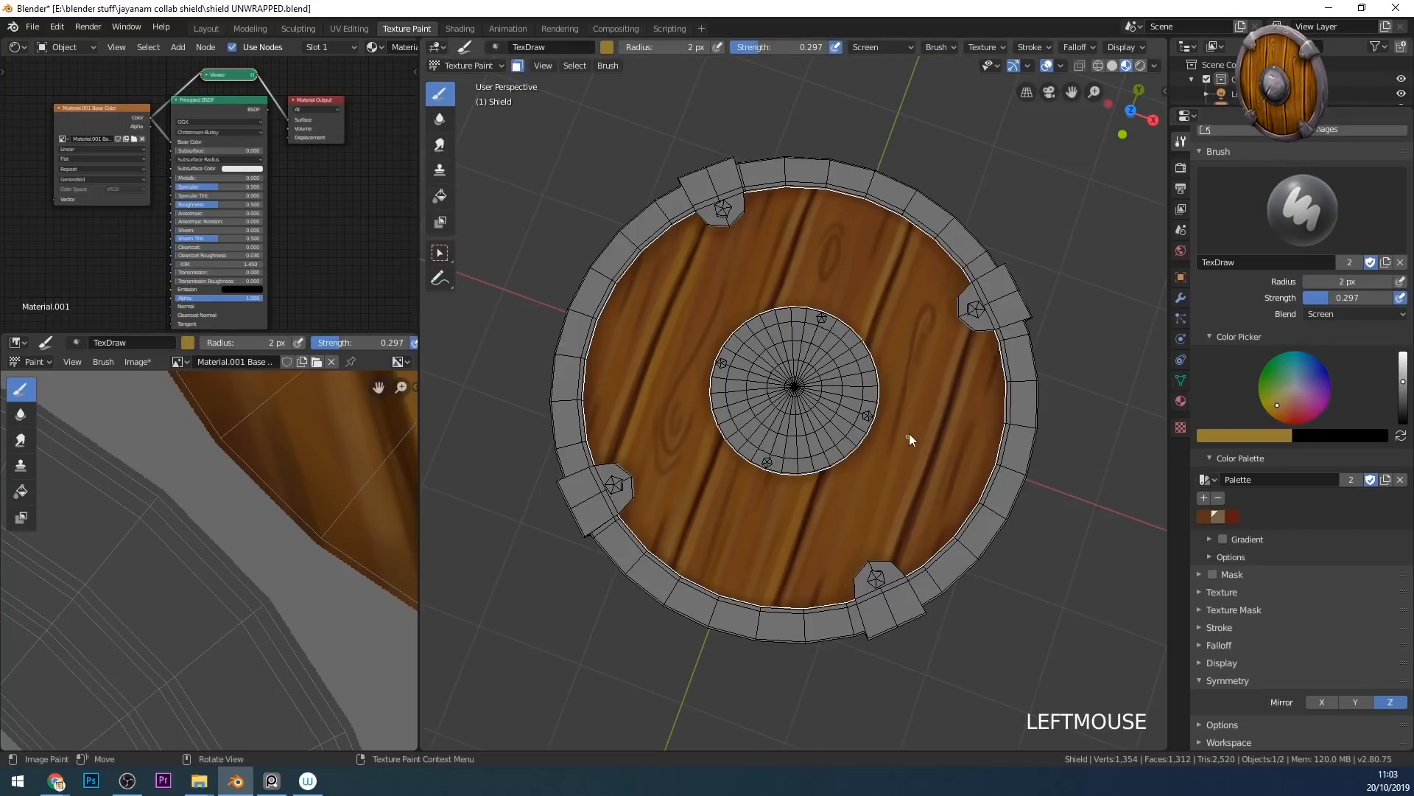
{"action": "key", "text": "ctrl+z"}
{"action": "key", "text": "f"}
{"action": "left_click", "coordinate": [966, 471]}
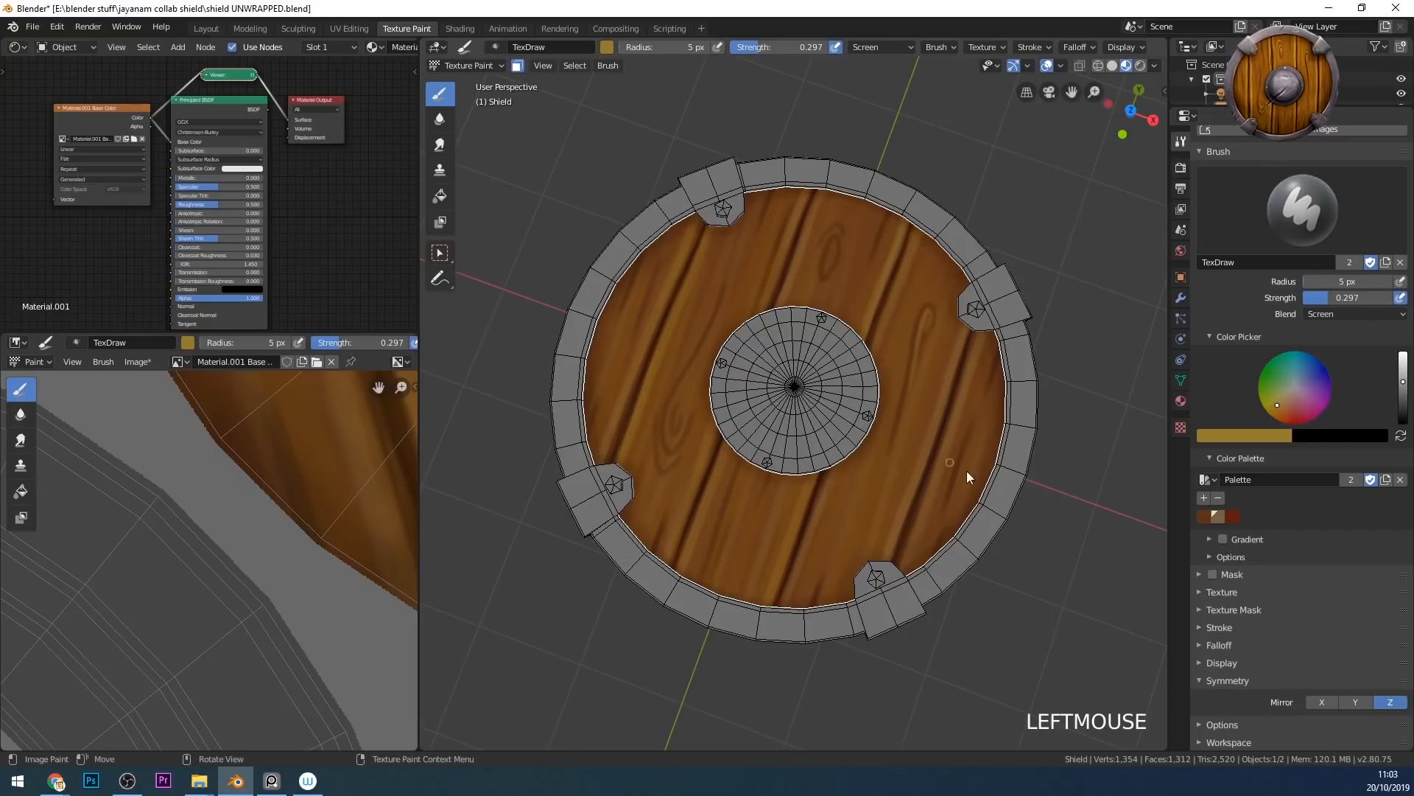
- Toggle pressure sensitivity for the brush strength and paint golden highlights around the right-hand knot, undoing the excess stroke
{"action": "left_click", "coordinate": [1401, 297]}
{"action": "left_click", "coordinate": [925, 343]}
{"action": "left_click_drag", "start_coordinate": [920, 358], "coordinate": [934, 301]}
{"action": "left_click", "coordinate": [917, 313]}
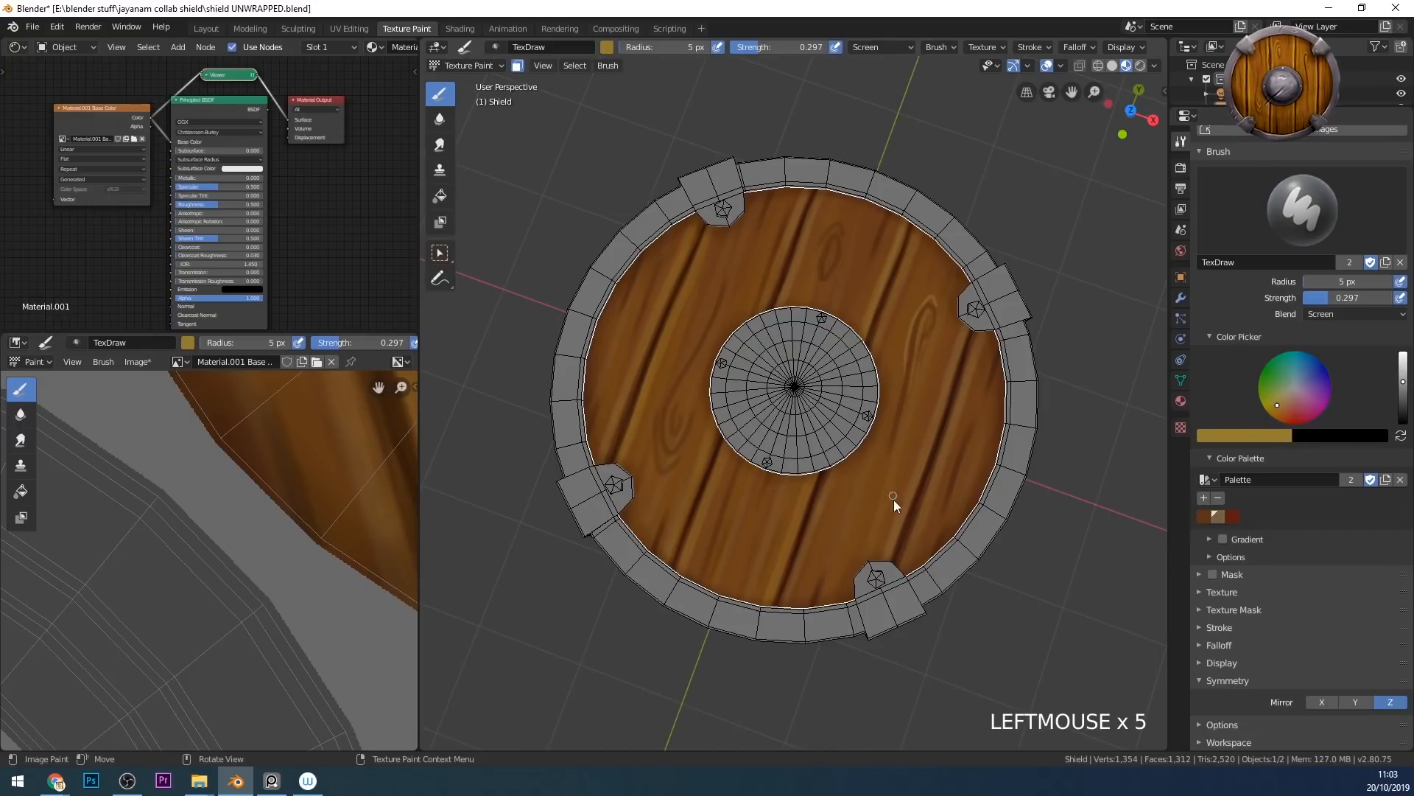
{"action": "key", "text": "ctrl+z"}
{"action": "left_click", "coordinate": [993, 364]}
{"action": "left_click", "coordinate": [840, 226]}
{"action": "left_click", "coordinate": [838, 232]}
{"action": "left_click", "coordinate": [837, 247]}
{"action": "key", "text": "ctrl+z"}
{"action": "key", "text": "ctrl+z"}
{"action": "key", "text": "ctrl+z"}
- Paint golden highlights around the rings of the upper and left-hand wood knots
{"action": "left_click", "coordinate": [845, 246]}
{"action": "left_click", "coordinate": [852, 499]}
{"action": "left_click", "coordinate": [687, 373]}
{"action": "left_click", "coordinate": [679, 416]}
{"action": "left_click", "coordinate": [677, 426]}
- Paint golden highlight streaks beside the dark grain on the left and lower-left planks
{"action": "left_click", "coordinate": [661, 277]}
{"action": "left_click_drag", "start_coordinate": [635, 286], "coordinate": [622, 324]}
{"action": "left_click", "coordinate": [617, 357]}
{"action": "left_click", "coordinate": [608, 392]}
{"action": "left_click", "coordinate": [601, 413]}
{"action": "left_click", "coordinate": [665, 517]}
{"action": "left_click", "coordinate": [685, 515]}
- Paint golden highlight streaks beside the grain on the lower planks and near the right rim
{"action": "left_click_drag", "start_coordinate": [720, 523], "coordinate": [705, 568]}
{"action": "left_click_drag", "start_coordinate": [836, 544], "coordinate": [824, 572]}
{"action": "left_click", "coordinate": [823, 572]}
{"action": "left_click", "coordinate": [995, 383]}
{"action": "left_click", "coordinate": [989, 387]}
{"action": "left_click", "coordinate": [1000, 457]}
- Paint thin golden highlights along the plank edges beside each dark board seam
{"action": "middle_click_drag", "start_coordinate": [1002, 476], "coordinate": [969, 608]}
{"action": "mouse_move", "coordinate": [931, 245]}
{"action": "middle_mouse_down"}
{"action": "mouse_move", "coordinate": [934, 268]}
{"action": "mouse_move", "coordinate": [913, 235]}
{"action": "middle_mouse_up"}
{"action": "left_click", "coordinate": [906, 235]}
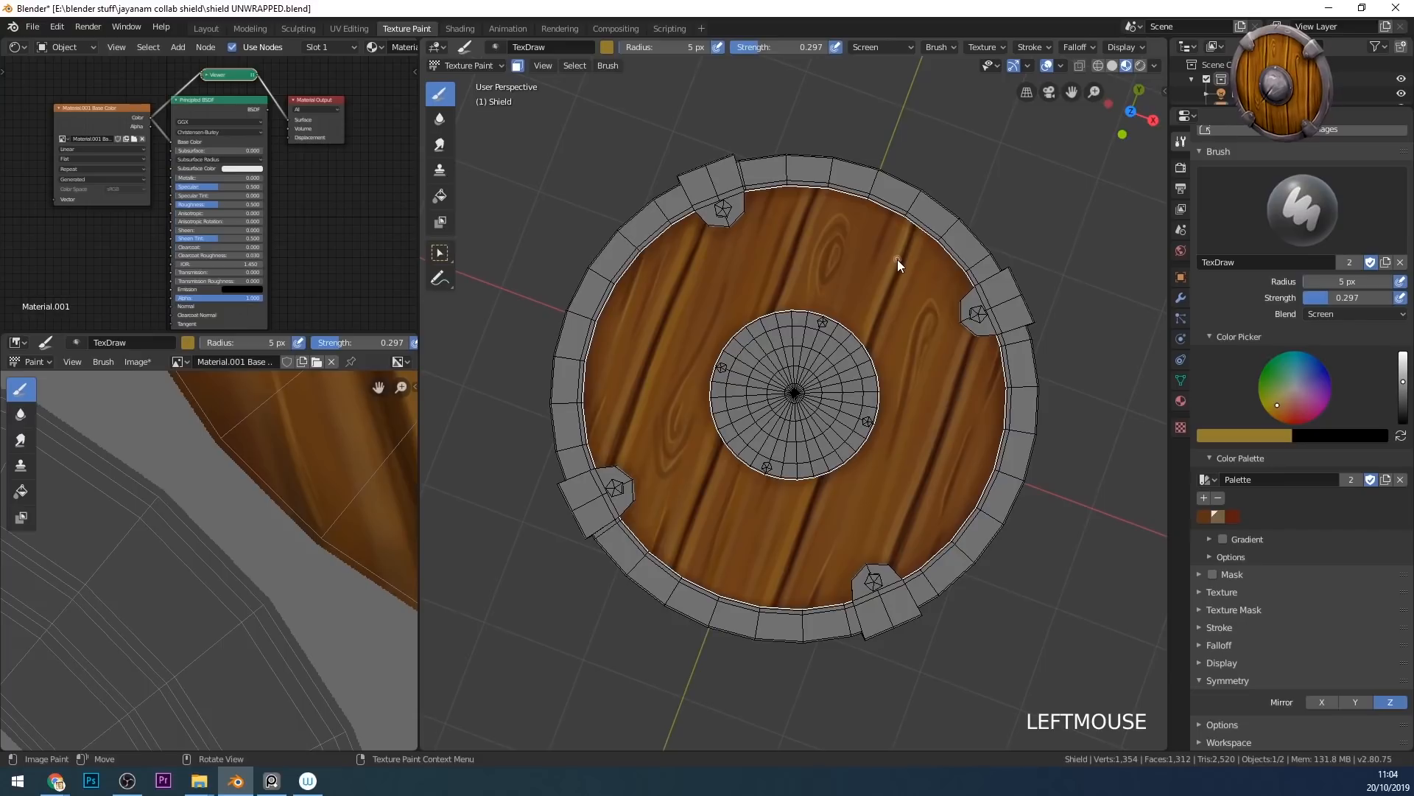
{"action": "left_click", "coordinate": [804, 508]}
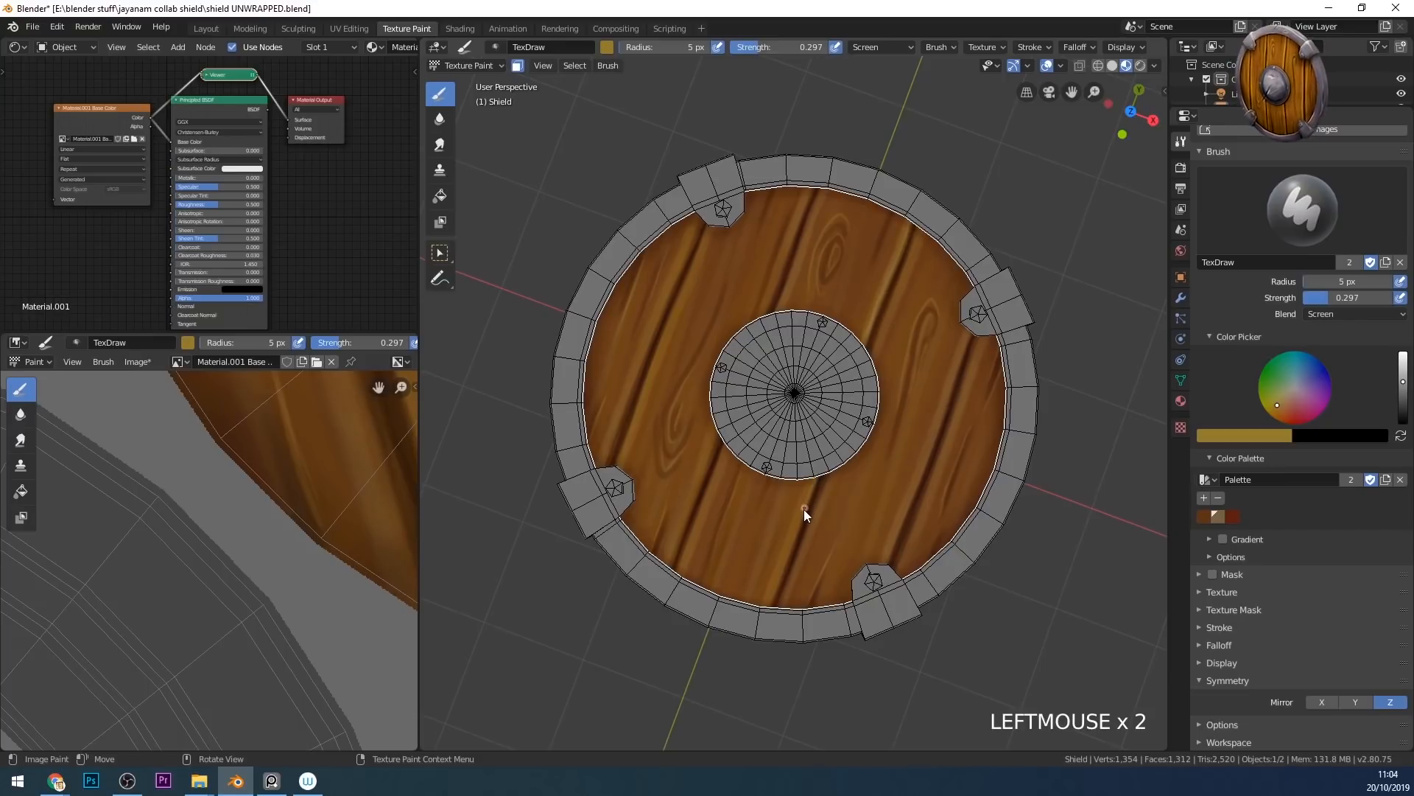
{"action": "left_click", "coordinate": [718, 476]}
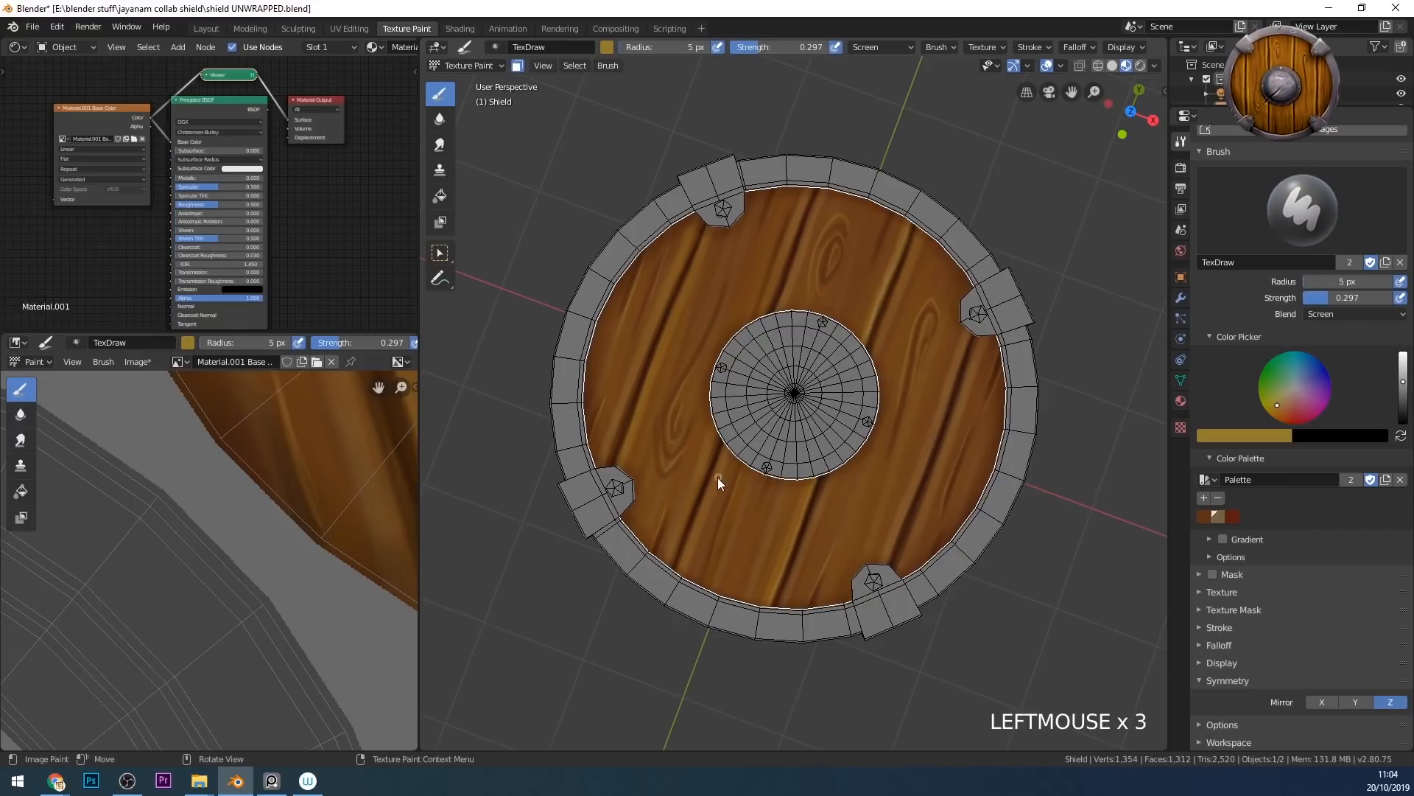
{"action": "left_click", "coordinate": [811, 227]}
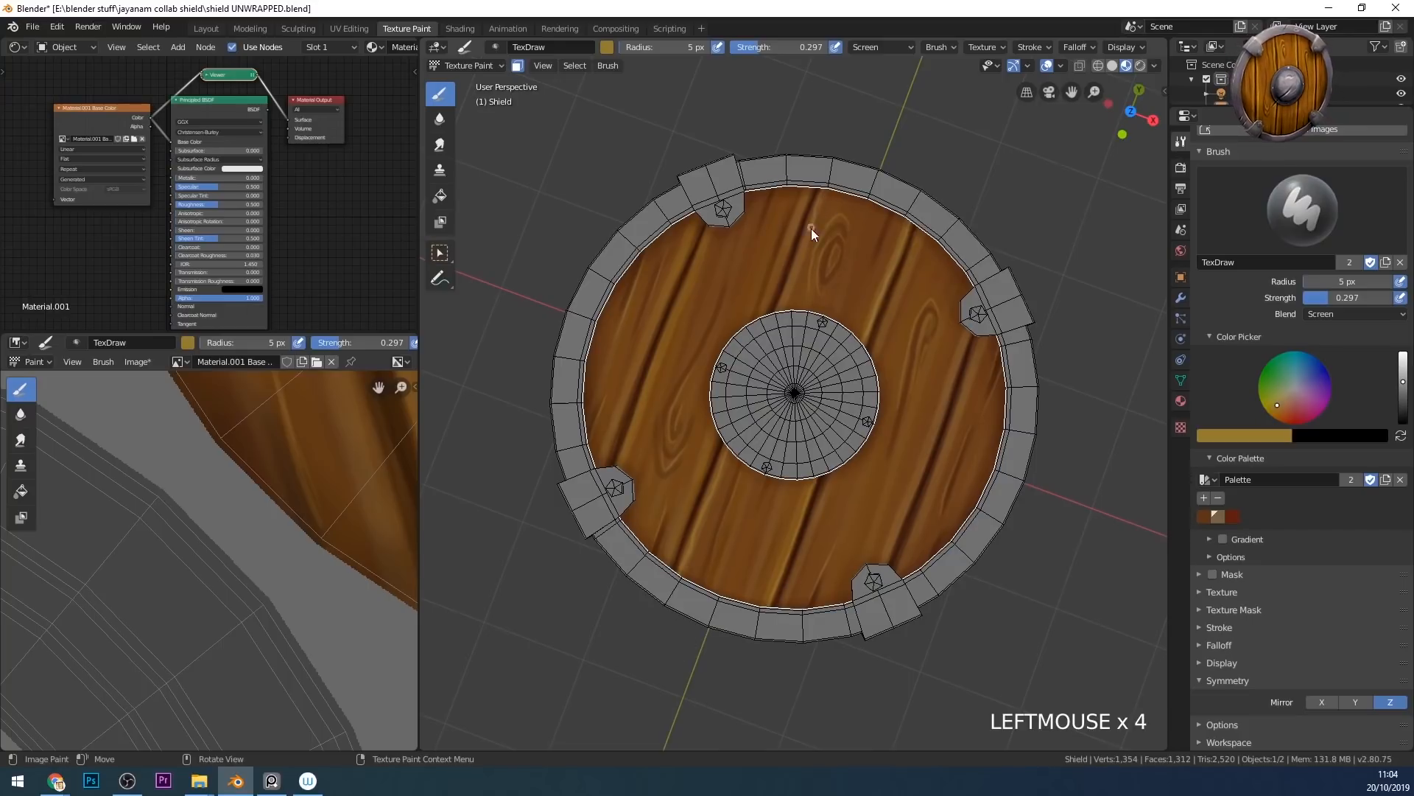
{"action": "left_click", "coordinate": [794, 227]}
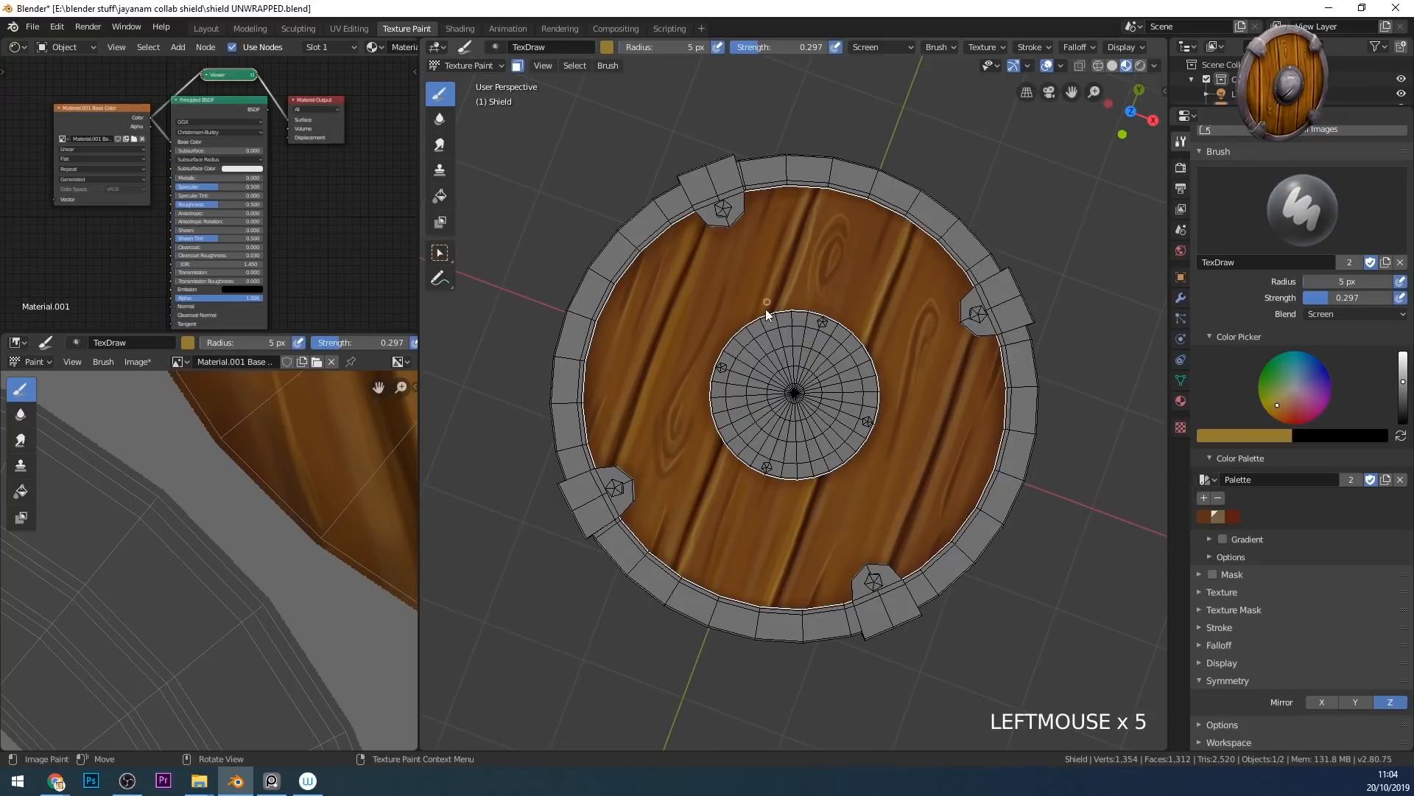
{"action": "left_click", "coordinate": [726, 434]}
{"action": "left_click_drag", "start_coordinate": [676, 313], "coordinate": [650, 391]}
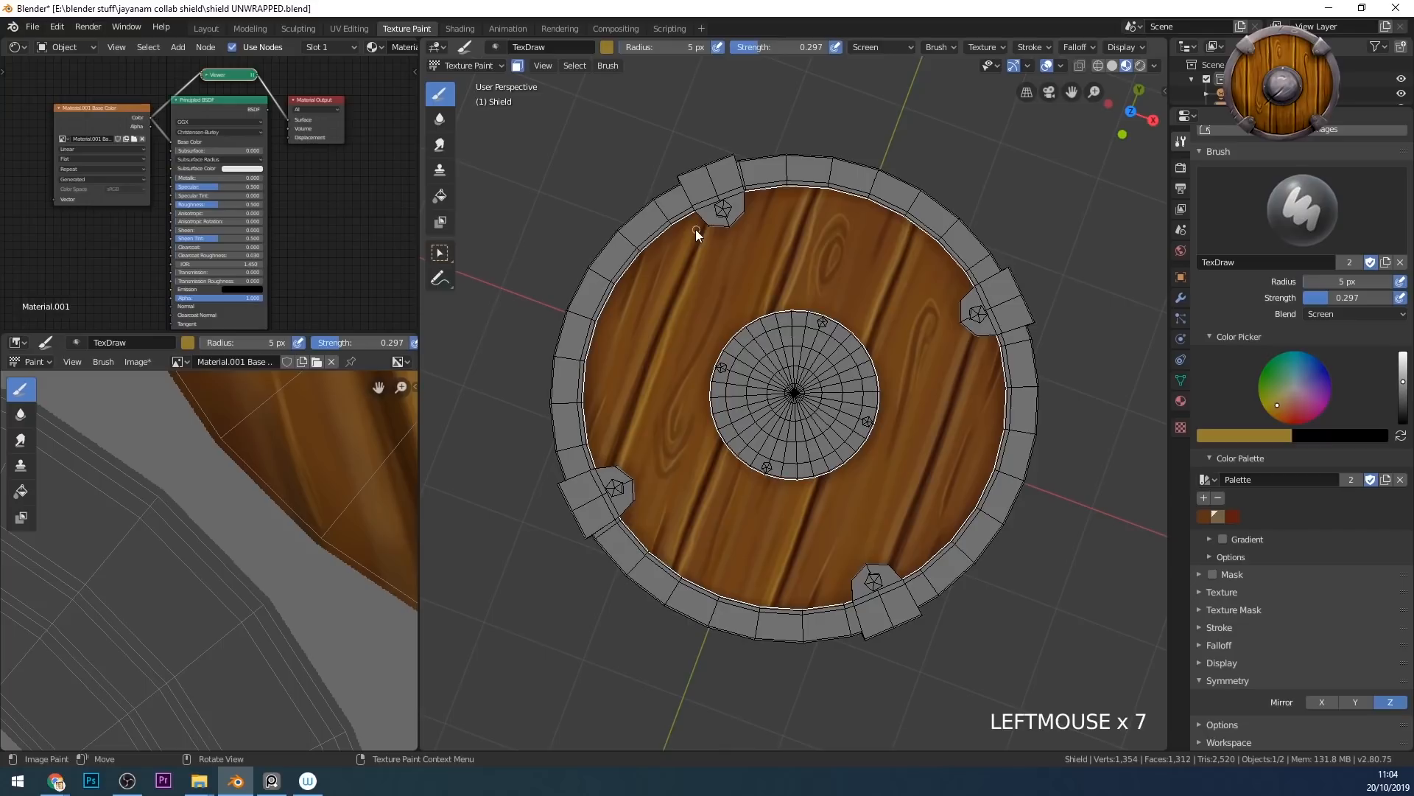
{"action": "left_click_drag", "start_coordinate": [694, 229], "coordinate": [589, 501]}
{"action": "mouse_move", "coordinate": [963, 341]}
{"action": "left_mouse_down"}
{"action": "mouse_move", "coordinate": [886, 561]}
{"action": "mouse_move", "coordinate": [917, 524]}
{"action": "left_mouse_up"}
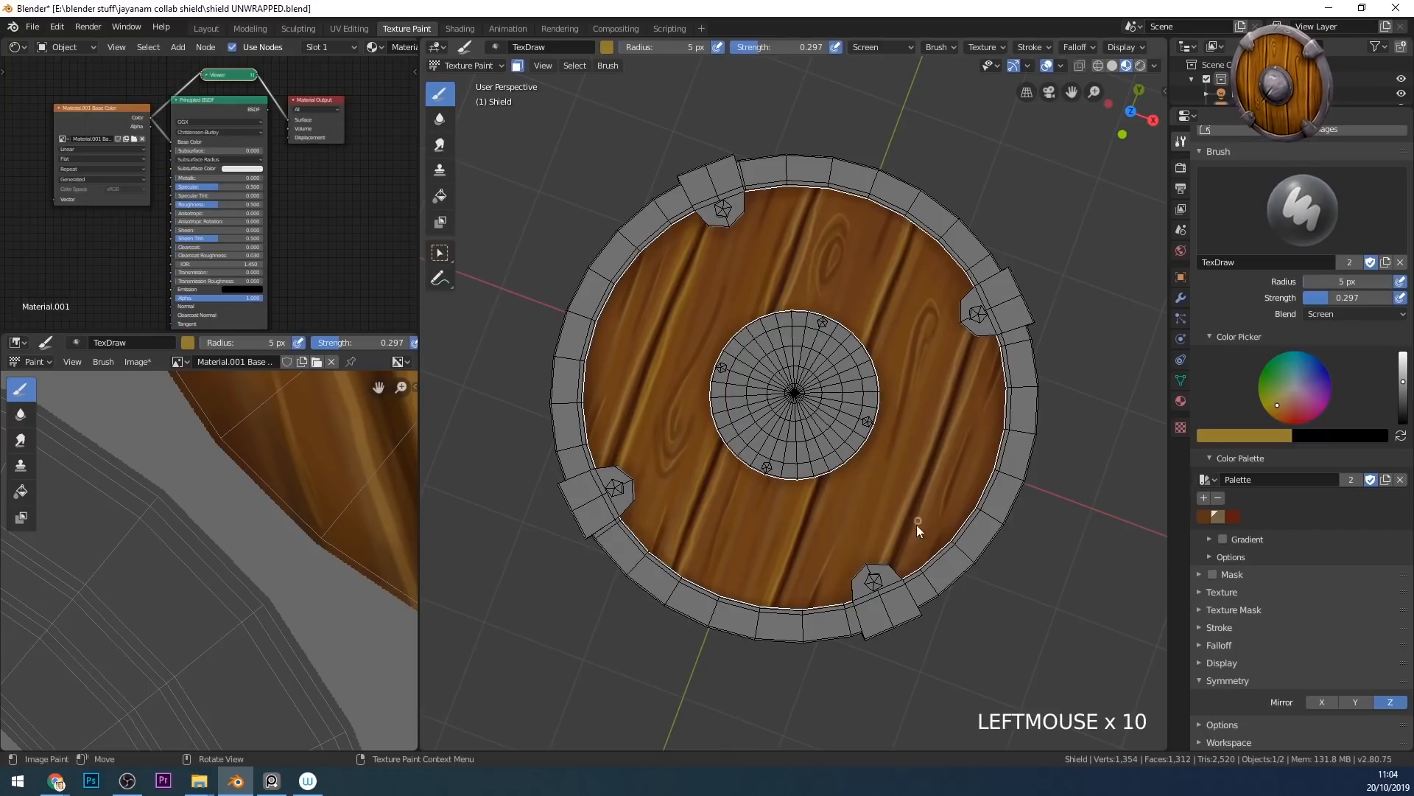
- Shift the brush colour toward orange and paint warm highlight streaks along the lower planks
{"action": "middle_click_drag", "start_coordinate": [966, 542], "coordinate": [830, 318]}
{"action": "mouse_move", "coordinate": [814, 303]}
{"action": "left_mouse_down"}
{"action": "mouse_move", "coordinate": [847, 221]}
{"action": "mouse_move", "coordinate": [782, 242]}
{"action": "left_mouse_up"}
{"action": "left_click", "coordinate": [1283, 410]}
{"action": "mouse_move", "coordinate": [923, 338]}
{"action": "left_mouse_down"}
{"action": "mouse_move", "coordinate": [888, 403]}
{"action": "mouse_move", "coordinate": [918, 404]}
{"action": "left_mouse_up"}
{"action": "left_click_drag", "start_coordinate": [785, 504], "coordinate": [716, 618]}
{"action": "left_click_drag", "start_coordinate": [744, 516], "coordinate": [685, 612]}
{"action": "left_click_drag", "start_coordinate": [703, 568], "coordinate": [643, 670]}
- Add orange highlight streaks on the upper, right-hand and far-left planks
{"action": "mouse_move", "coordinate": [792, 221]}
{"action": "left_mouse_down"}
{"action": "mouse_move", "coordinate": [757, 291]}
{"action": "mouse_move", "coordinate": [713, 318]}
{"action": "left_mouse_up"}
{"action": "left_click_drag", "start_coordinate": [948, 387], "coordinate": [909, 455]}
{"action": "left_click_drag", "start_coordinate": [924, 344], "coordinate": [883, 417]}
{"action": "left_click_drag", "start_coordinate": [620, 390], "coordinate": [554, 510]}
{"action": "left_click_drag", "start_coordinate": [798, 224], "coordinate": [785, 250]}
{"action": "left_click_drag", "start_coordinate": [731, 591], "coordinate": [777, 485]}
- Set a golden-orange brush colour with a 7 px radius and paint long highlight streaks on the right-hand planks
{"action": "left_click", "coordinate": [1277, 408]}
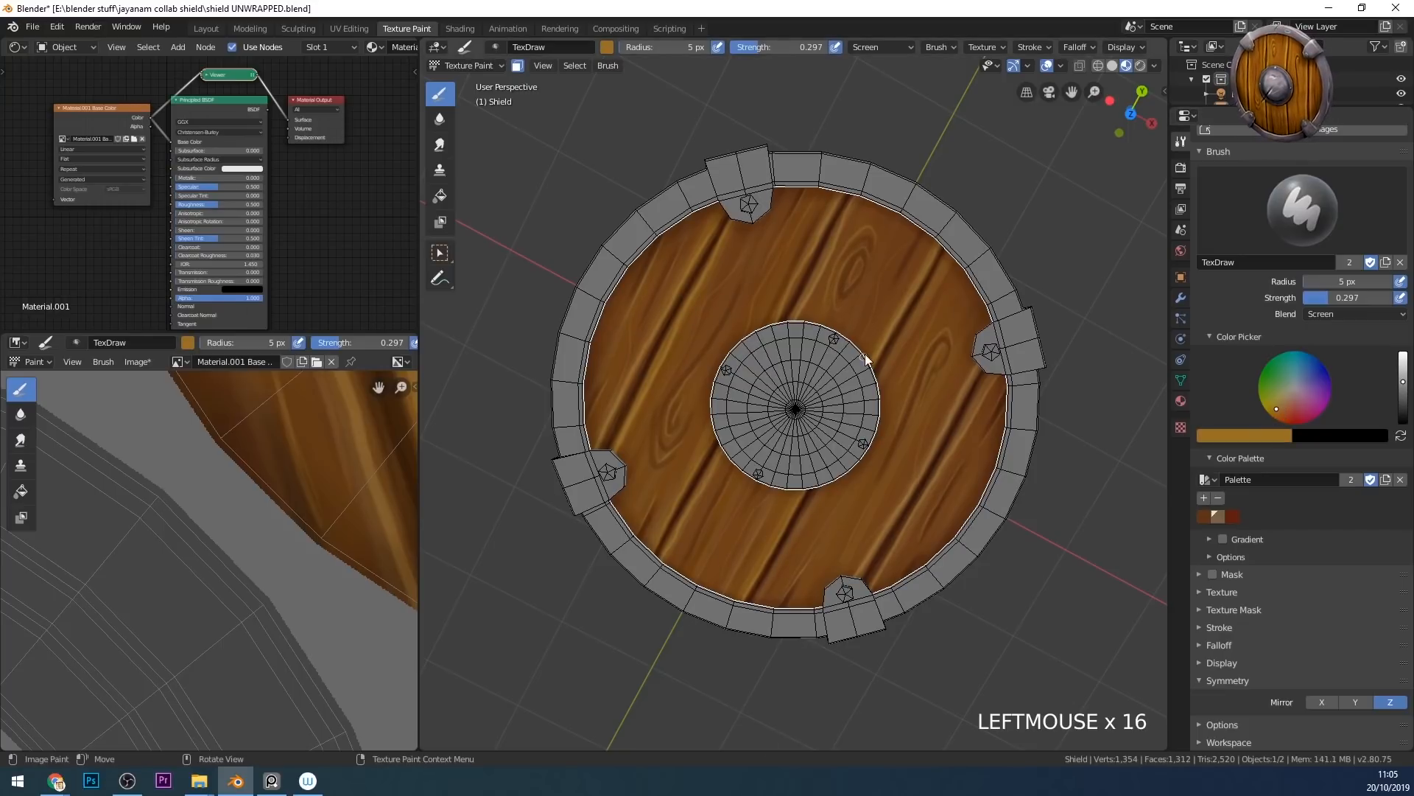
{"action": "key", "text": "f"}
{"action": "left_click_drag", "start_coordinate": [938, 254], "coordinate": [808, 400]}
{"action": "left_click_drag", "start_coordinate": [951, 280], "coordinate": [935, 308]}
{"action": "left_click_drag", "start_coordinate": [976, 377], "coordinate": [869, 567]}
{"action": "left_click_drag", "start_coordinate": [921, 567], "coordinate": [889, 643]}
- Change the brush colour to olive-yellow and undo the two trial streaks on the right-hand planks
{"action": "left_click", "coordinate": [1271, 395]}
{"action": "left_click_drag", "start_coordinate": [983, 377], "coordinate": [932, 449]}
{"action": "left_click_drag", "start_coordinate": [917, 468], "coordinate": [862, 579]}
{"action": "key", "text": "ctrl+z"}
{"action": "key", "text": "ctrl+z"}
- Paint olive-yellow grain streaks on the right-hand, lower and upper planks
{"action": "left_click_drag", "start_coordinate": [969, 377], "coordinate": [826, 585]}
{"action": "left_click_drag", "start_coordinate": [840, 486], "coordinate": [734, 611]}
{"action": "left_click_drag", "start_coordinate": [766, 495], "coordinate": [721, 635]}
{"action": "left_click_drag", "start_coordinate": [816, 228], "coordinate": [747, 346]}
{"action": "left_click_drag", "start_coordinate": [730, 252], "coordinate": [717, 282]}
- Switch the brush blending to Multiply
{"action": "mouse_move", "coordinate": [929, 472]}
{"action": "middle_mouse_down", "text": "ctrl"}
{"action": "mouse_move", "coordinate": [940, 571]}
{"action": "mouse_move", "coordinate": [973, 503]}
{"action": "mouse_move", "coordinate": [987, 547]}
{"action": "mouse_move", "coordinate": [944, 552]}
{"action": "mouse_move", "coordinate": [936, 585]}
{"action": "mouse_move", "coordinate": [884, 509]}
{"action": "middle_mouse_up", "text": "ctrl"}
{"action": "middle_click_drag", "start_coordinate": [884, 509], "coordinate": [840, 390]}
{"action": "left_click", "coordinate": [1353, 314]}
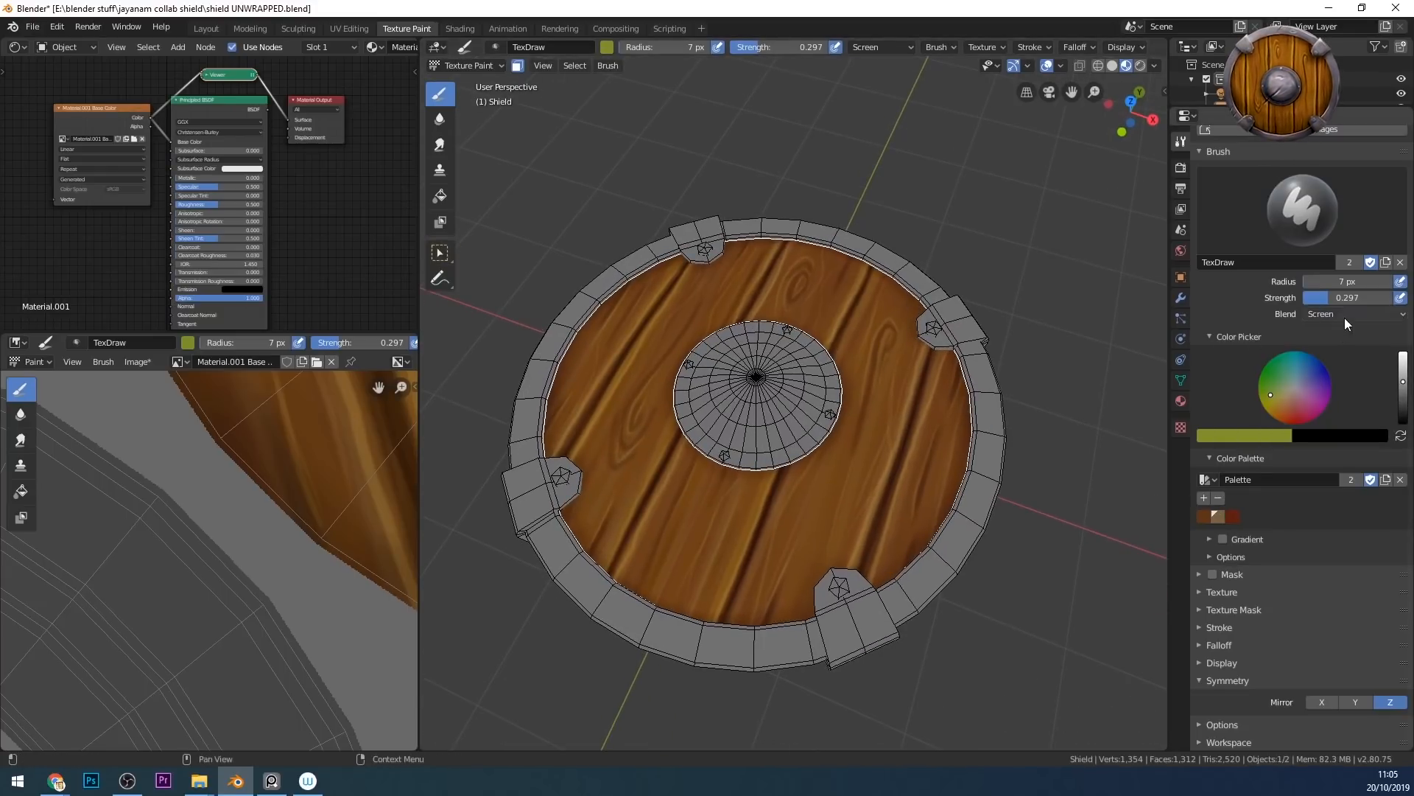
{"action": "left_click", "coordinate": [1345, 315]}
{"action": "left_click", "coordinate": [1271, 370]}
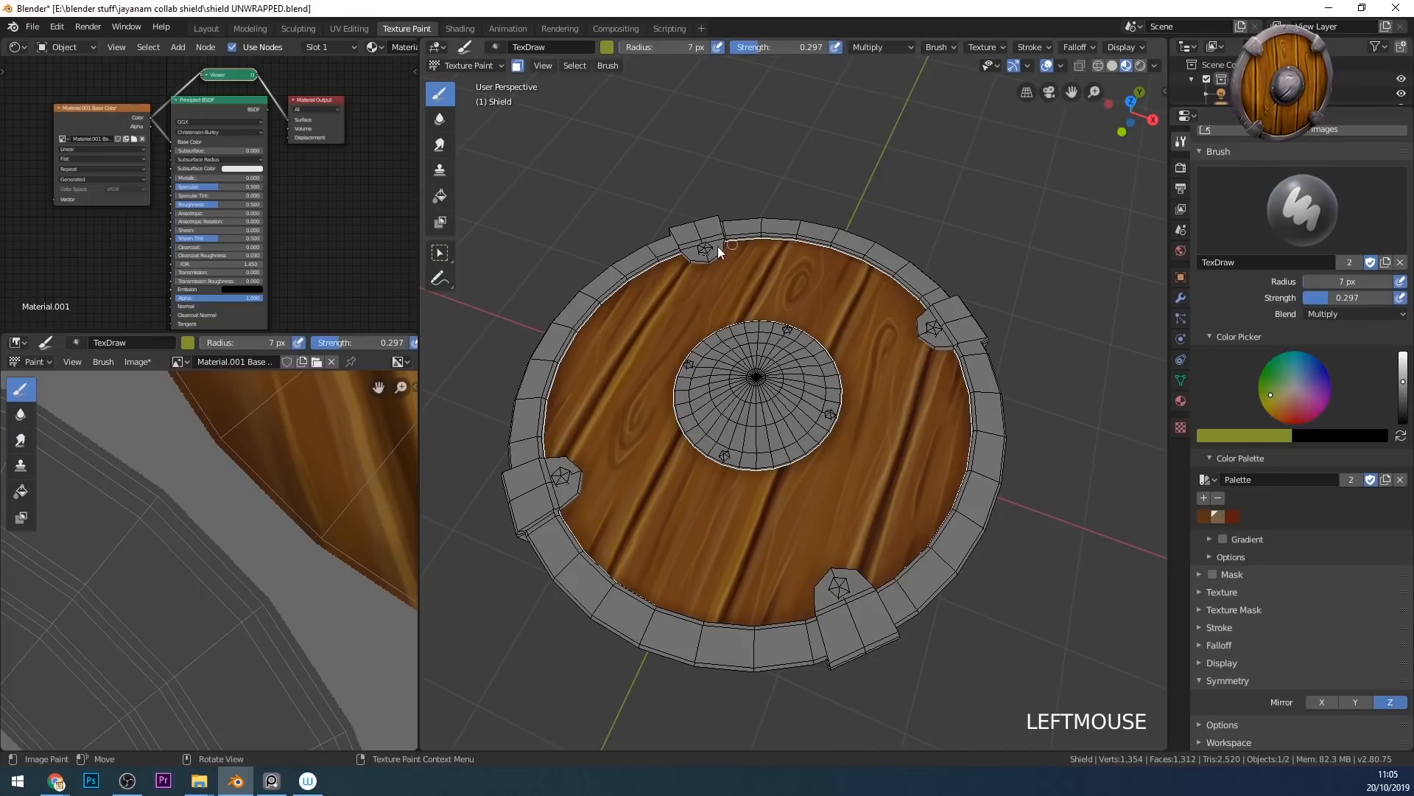
- Enable X and Y mirroring and set a dark reddish-brown brush colour starting from the red-brown palette swatch
{"action": "left_click", "coordinate": [1323, 702]}
{"action": "left_click", "coordinate": [1359, 699]}
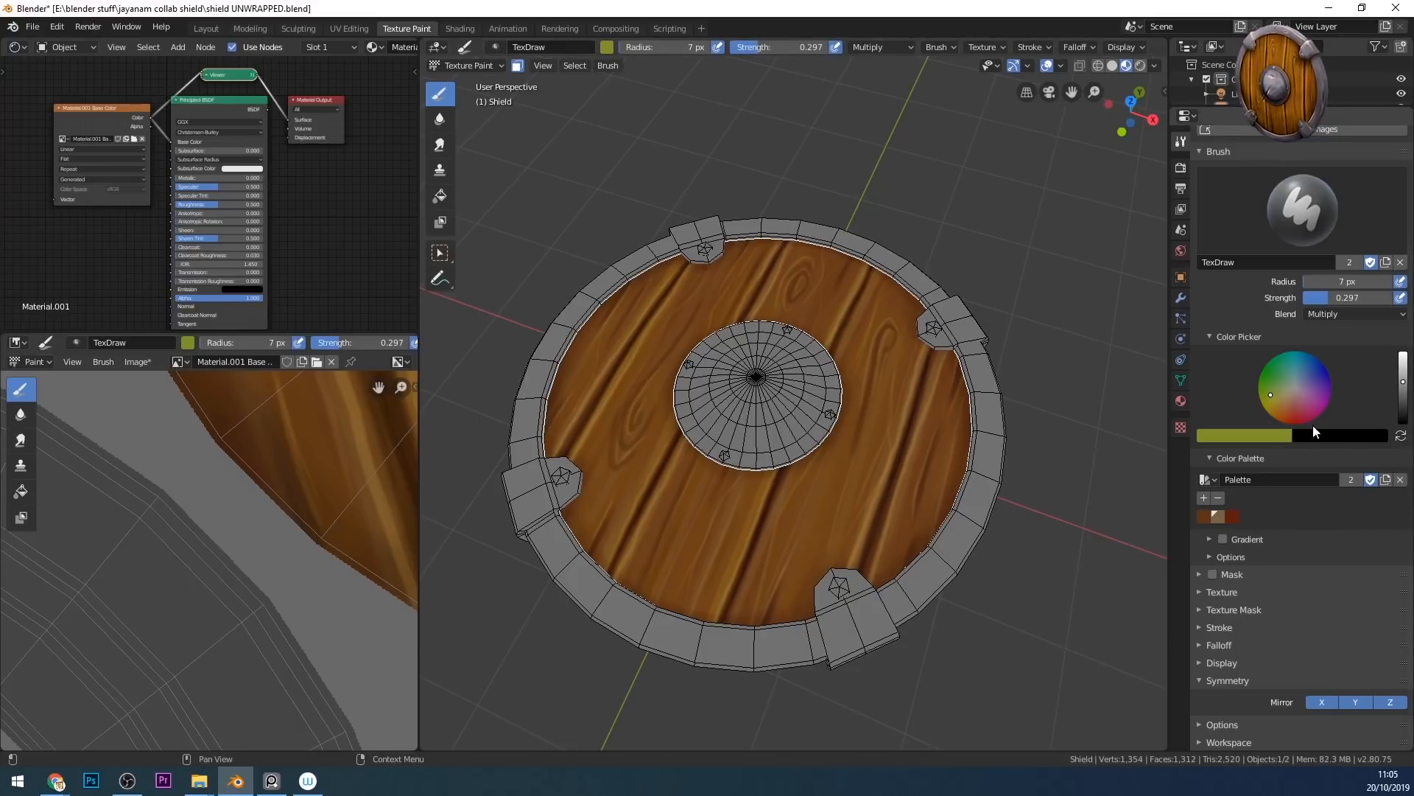
{"action": "left_click", "coordinate": [1232, 515]}
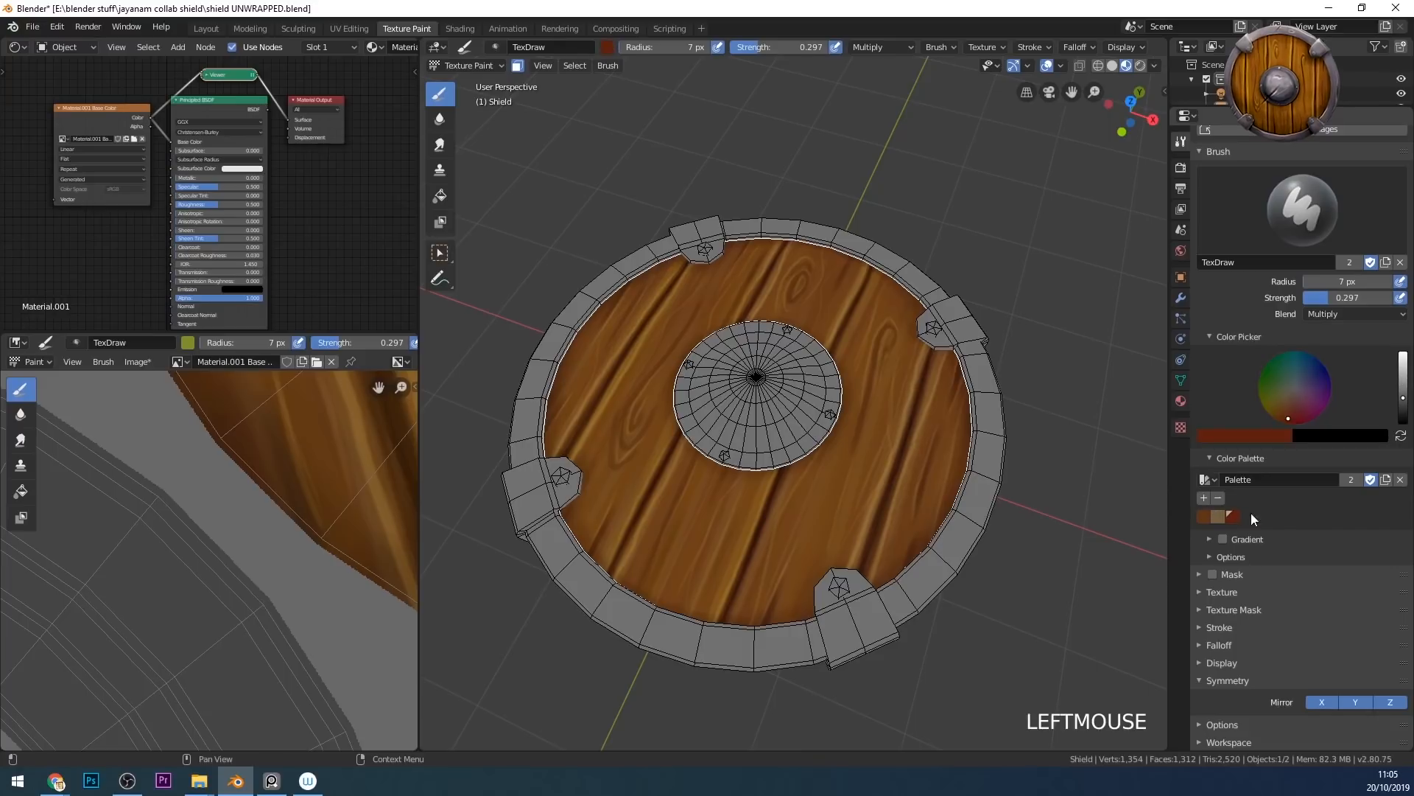
{"action": "left_click", "coordinate": [1292, 409]}
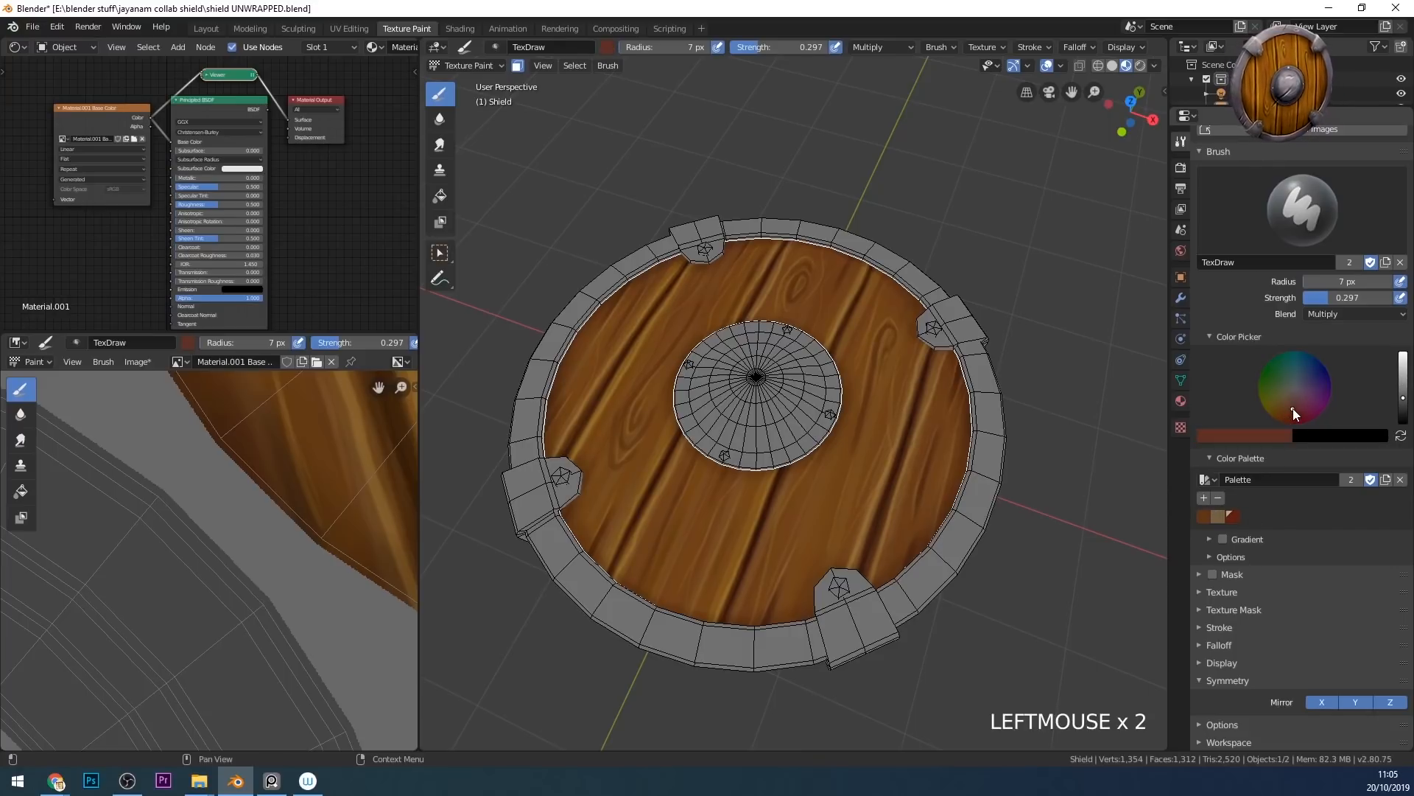
- Set the brush radius to 10 px and paint dark brown shading where the planks meet the upper rim
{"action": "middle_click_drag", "start_coordinate": [888, 309], "coordinate": [850, 337]}
{"action": "middle_click_drag", "start_coordinate": [770, 299], "coordinate": [806, 436], "text": "shift"}
{"action": "scroll", "coordinate": [807, 435], "scroll_direction": "up", "scroll_amount": 3}
{"action": "middle_click_drag", "start_coordinate": [821, 377], "coordinate": [837, 320]}
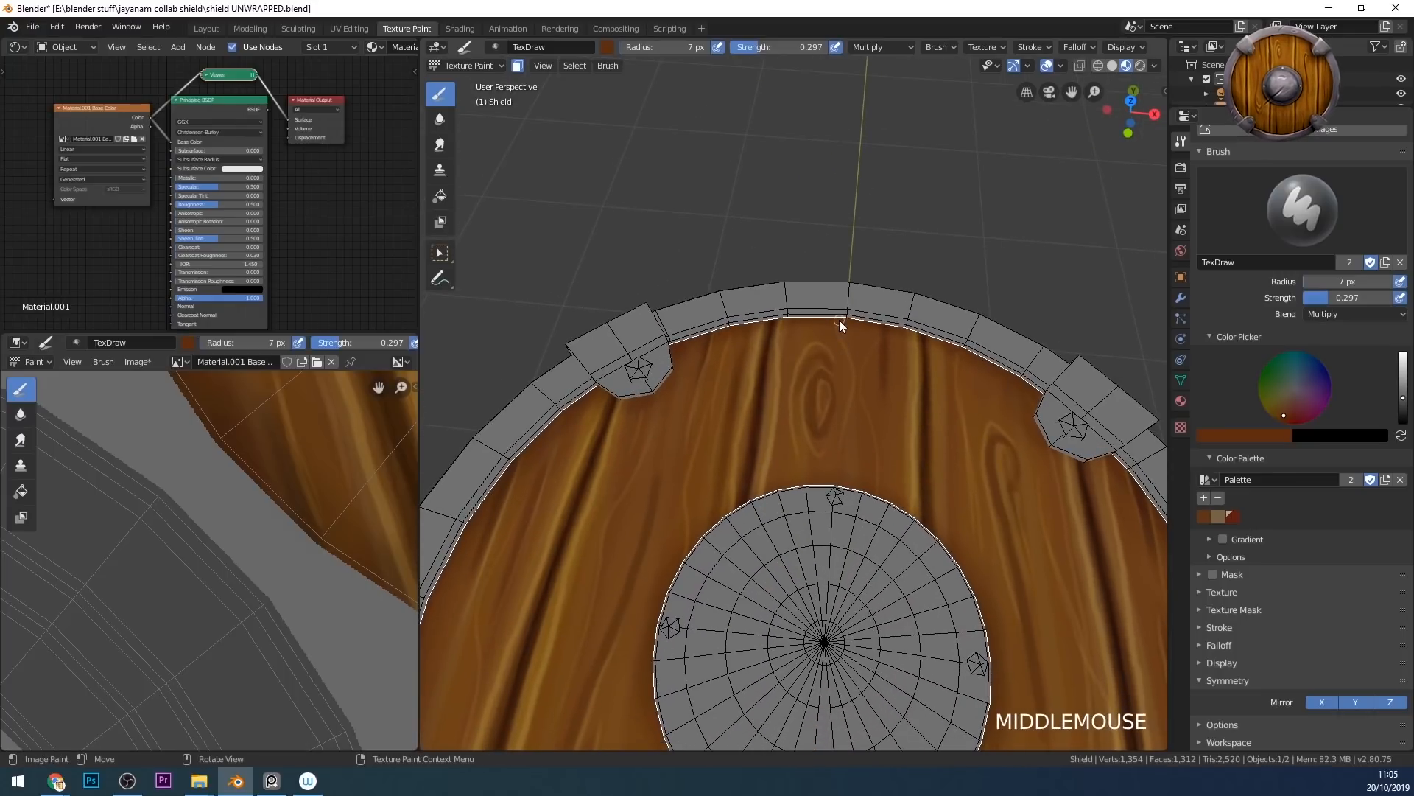
{"action": "key", "text": "f"}
{"action": "left_click", "coordinate": [839, 320]}
{"action": "left_click", "coordinate": [789, 315]}
{"action": "left_click", "coordinate": [754, 321]}
{"action": "left_click", "coordinate": [663, 372]}
{"action": "left_click", "coordinate": [622, 396]}
{"action": "left_click", "coordinate": [660, 383]}
- Paint dark brown edge shading along the wood's side rim and around the corner brackets
{"action": "middle_click_drag", "start_coordinate": [725, 395], "coordinate": [862, 327], "text": "shift"}
{"action": "mouse_move", "coordinate": [719, 329]}
{"action": "left_mouse_down"}
{"action": "mouse_move", "coordinate": [594, 489]}
{"action": "mouse_move", "coordinate": [573, 594]}
{"action": "left_mouse_up"}
{"action": "left_click", "coordinate": [586, 517]}
{"action": "left_click", "coordinate": [576, 564]}
{"action": "left_click", "coordinate": [626, 419]}
{"action": "left_click", "coordinate": [692, 348]}
{"action": "middle_click_drag", "start_coordinate": [979, 243], "coordinate": [979, 264]}
{"action": "left_click_drag", "start_coordinate": [978, 264], "coordinate": [807, 284]}
{"action": "middle_click_drag", "start_coordinate": [862, 296], "coordinate": [824, 329]}
{"action": "left_click_drag", "start_coordinate": [824, 329], "coordinate": [754, 373]}
{"action": "left_click_drag", "start_coordinate": [643, 400], "coordinate": [543, 588]}
- Paint dark brown contact shading on the planks around the central boss
{"action": "middle_click_drag", "start_coordinate": [819, 492], "coordinate": [825, 294], "text": "shift"}
{"action": "middle_click_drag", "start_coordinate": [843, 464], "coordinate": [887, 404]}
{"action": "mouse_move", "coordinate": [779, 346]}
{"action": "left_mouse_down"}
{"action": "mouse_move", "coordinate": [852, 444]}
{"action": "mouse_move", "coordinate": [939, 458]}
{"action": "left_mouse_up"}
{"action": "middle_click_drag", "start_coordinate": [788, 375], "coordinate": [844, 334]}
{"action": "mouse_move", "coordinate": [810, 329]}
{"action": "left_mouse_down"}
{"action": "mouse_move", "coordinate": [772, 277]}
{"action": "mouse_move", "coordinate": [797, 318]}
{"action": "left_mouse_up"}
{"action": "left_click_drag", "start_coordinate": [775, 289], "coordinate": [783, 273]}
{"action": "middle_click_drag", "start_coordinate": [818, 324], "coordinate": [806, 336]}
{"action": "left_click_drag", "start_coordinate": [792, 340], "coordinate": [871, 373]}
{"action": "middle_click_drag", "start_coordinate": [803, 315], "coordinate": [831, 338]}
{"action": "left_click_drag", "start_coordinate": [843, 382], "coordinate": [803, 360]}
{"action": "mouse_move", "coordinate": [794, 354]}
{"action": "left_mouse_down"}
{"action": "mouse_move", "coordinate": [825, 369]}
{"action": "mouse_move", "coordinate": [745, 277]}
{"action": "left_mouse_up"}
{"action": "left_click_drag", "start_coordinate": [746, 277], "coordinate": [761, 308]}
{"action": "middle_click_drag", "start_coordinate": [770, 299], "coordinate": [807, 350]}
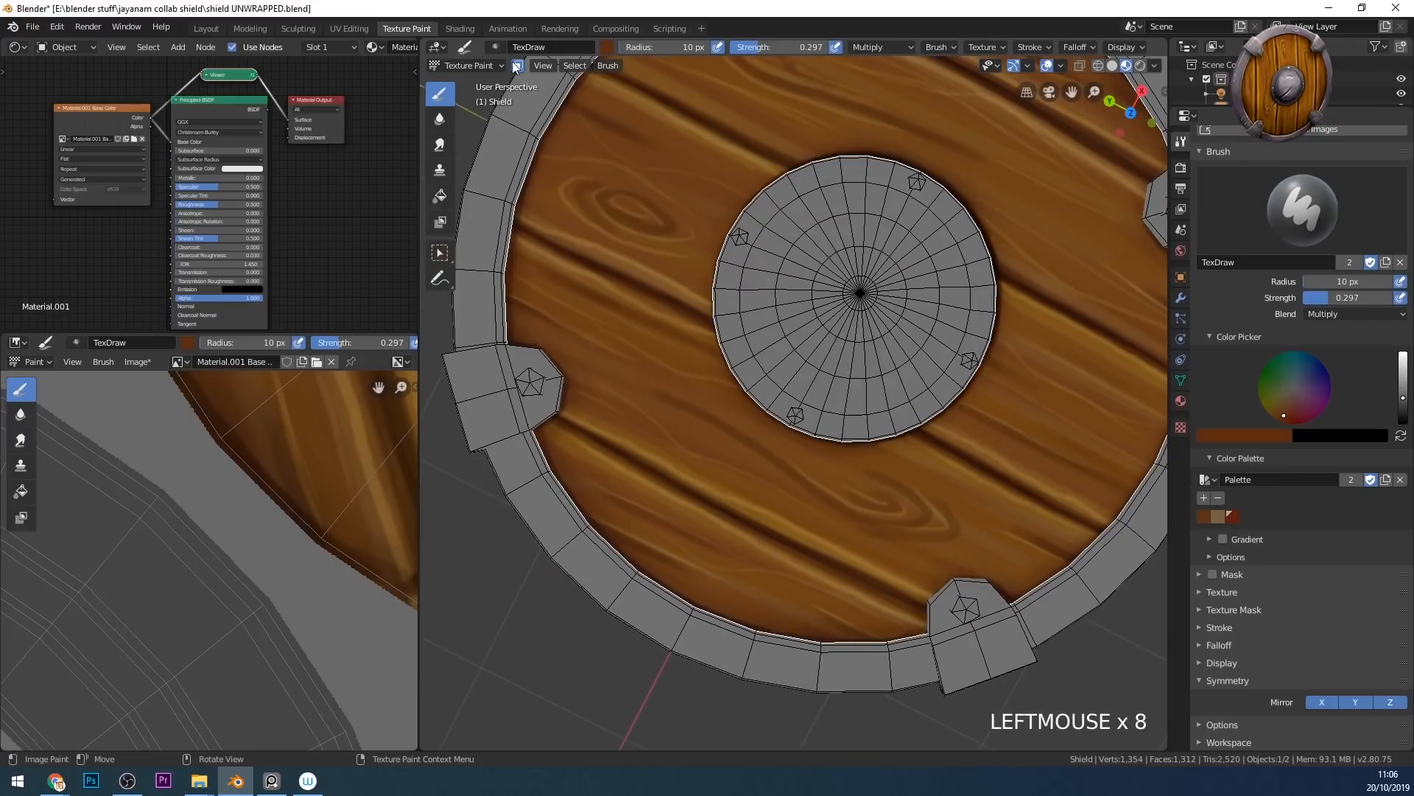
- Set the brush radius to 4 px and undo the trial strokes on the upper plank
{"action": "mouse_move", "coordinate": [943, 513]}
{"action": "middle_mouse_down"}
{"action": "mouse_move", "coordinate": [926, 401]}
{"action": "mouse_move", "coordinate": [1010, 423]}
{"action": "mouse_move", "coordinate": [921, 530]}
{"action": "mouse_move", "coordinate": [856, 469]}
{"action": "mouse_move", "coordinate": [853, 413]}
{"action": "middle_mouse_up"}
{"action": "key", "text": "f"}
{"action": "key", "text": "f"}
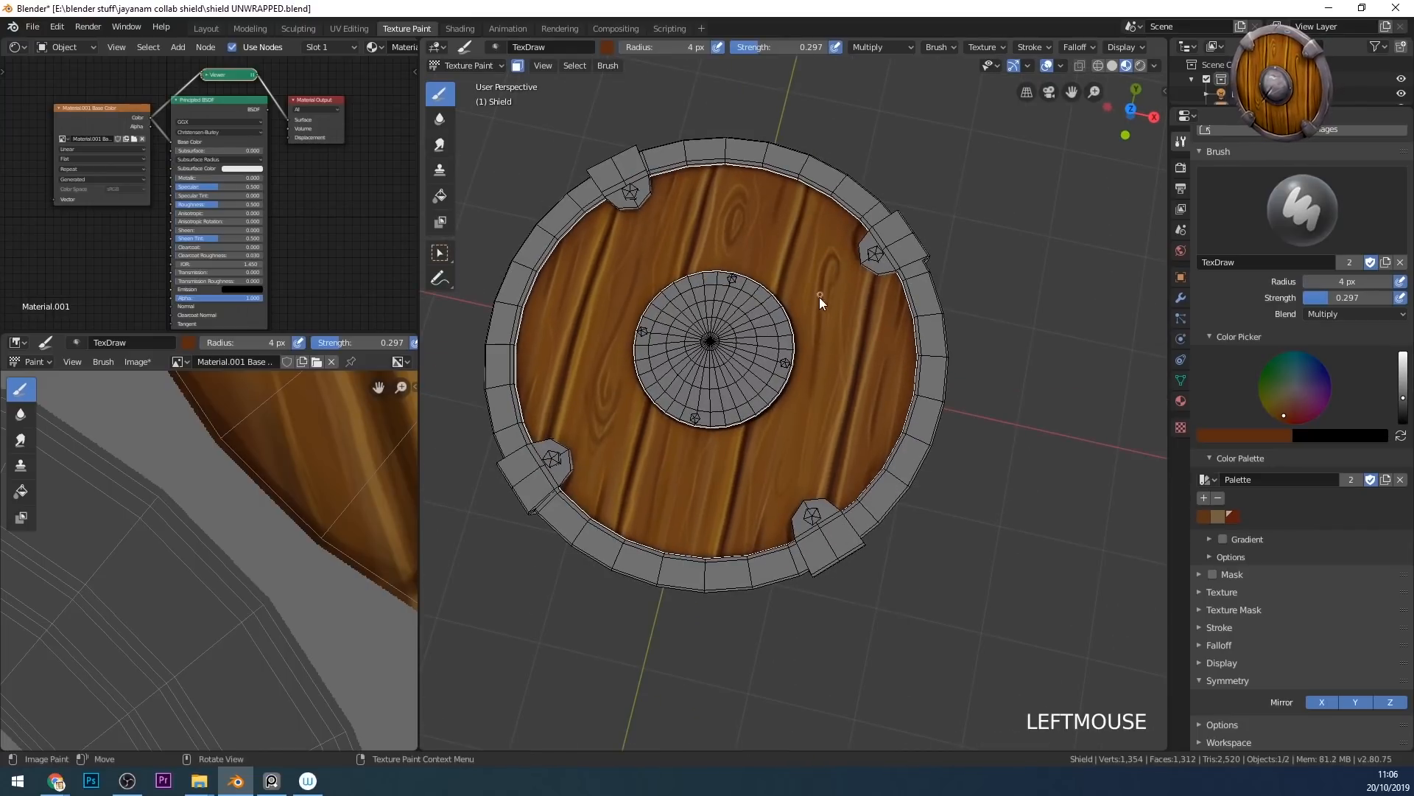
{"action": "left_click", "coordinate": [731, 217]}
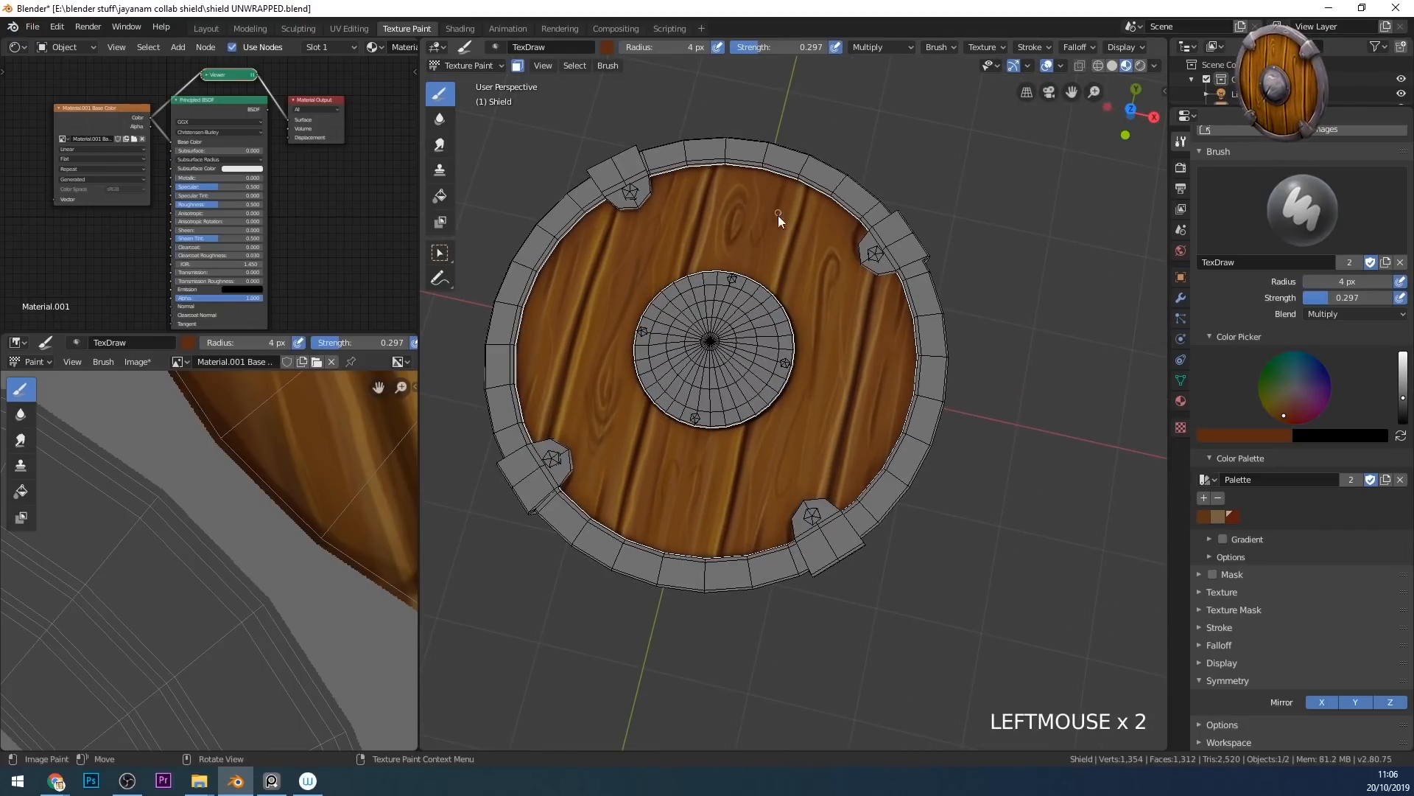
{"action": "key", "text": "ctrl+z"}
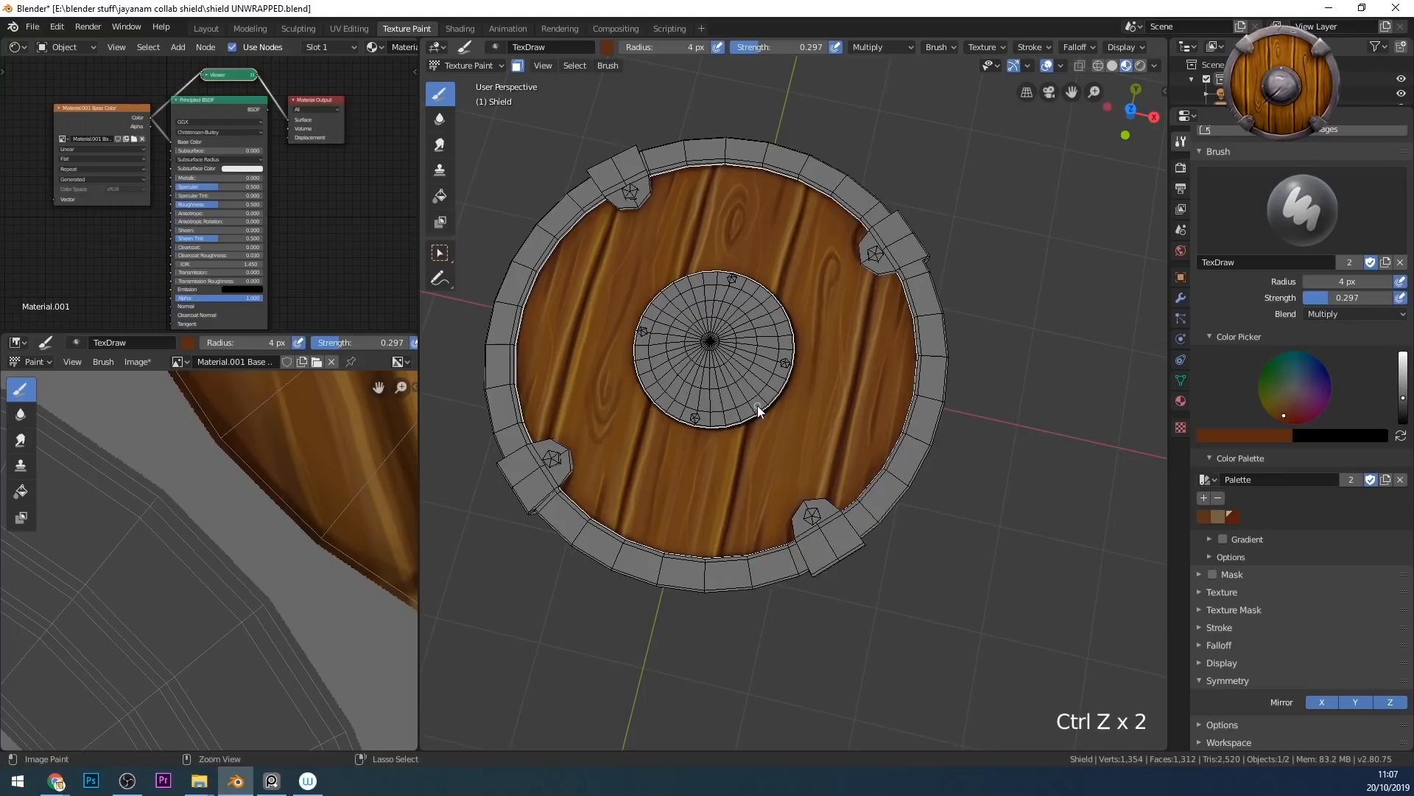
- Turn off X and Y mirroring and paint fine dark brown grain lines on the planks
{"action": "left_click", "coordinate": [1335, 702]}
{"action": "left_click", "coordinate": [1356, 702]}
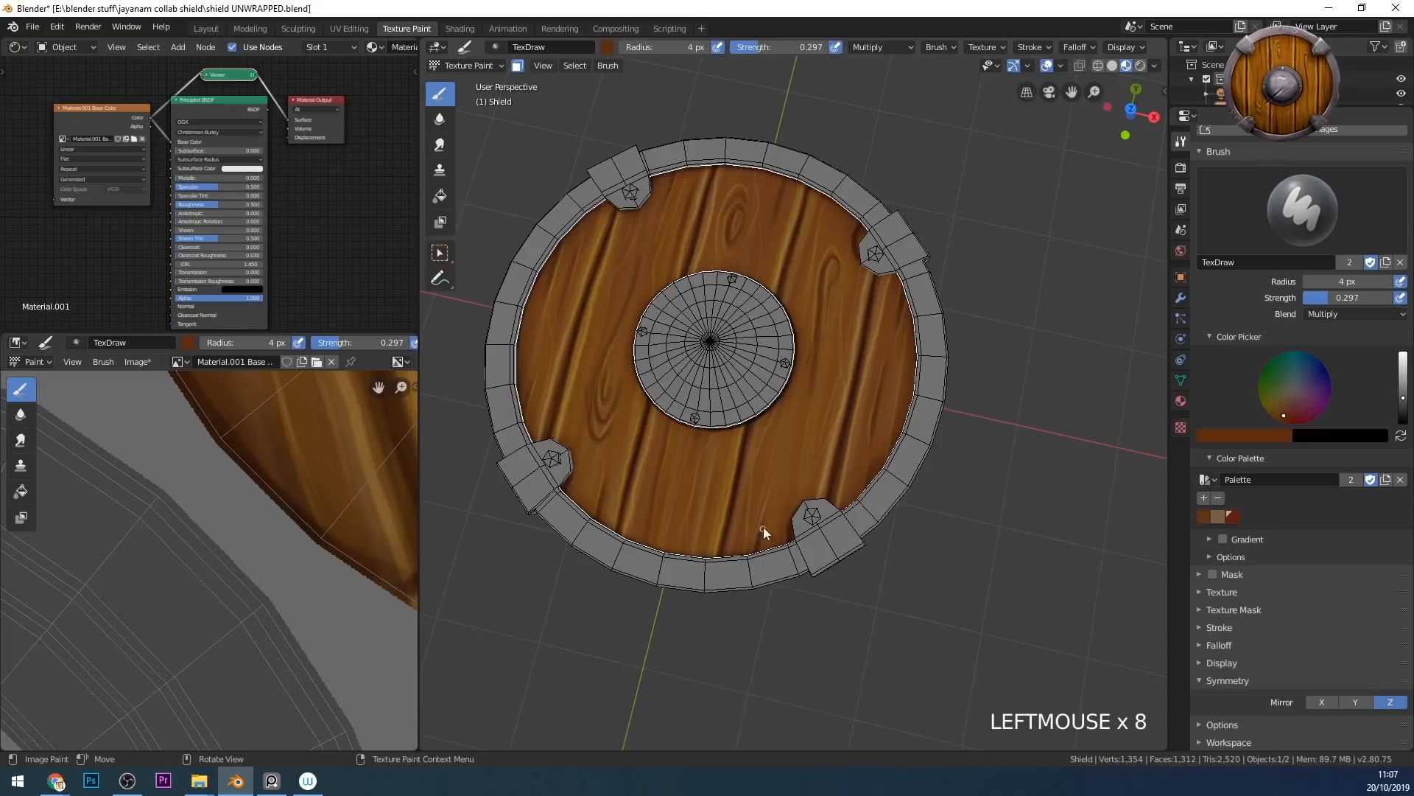
{"action": "left_click", "coordinate": [639, 263]}
{"action": "left_click", "coordinate": [913, 309]}
{"action": "left_click", "coordinate": [923, 286]}
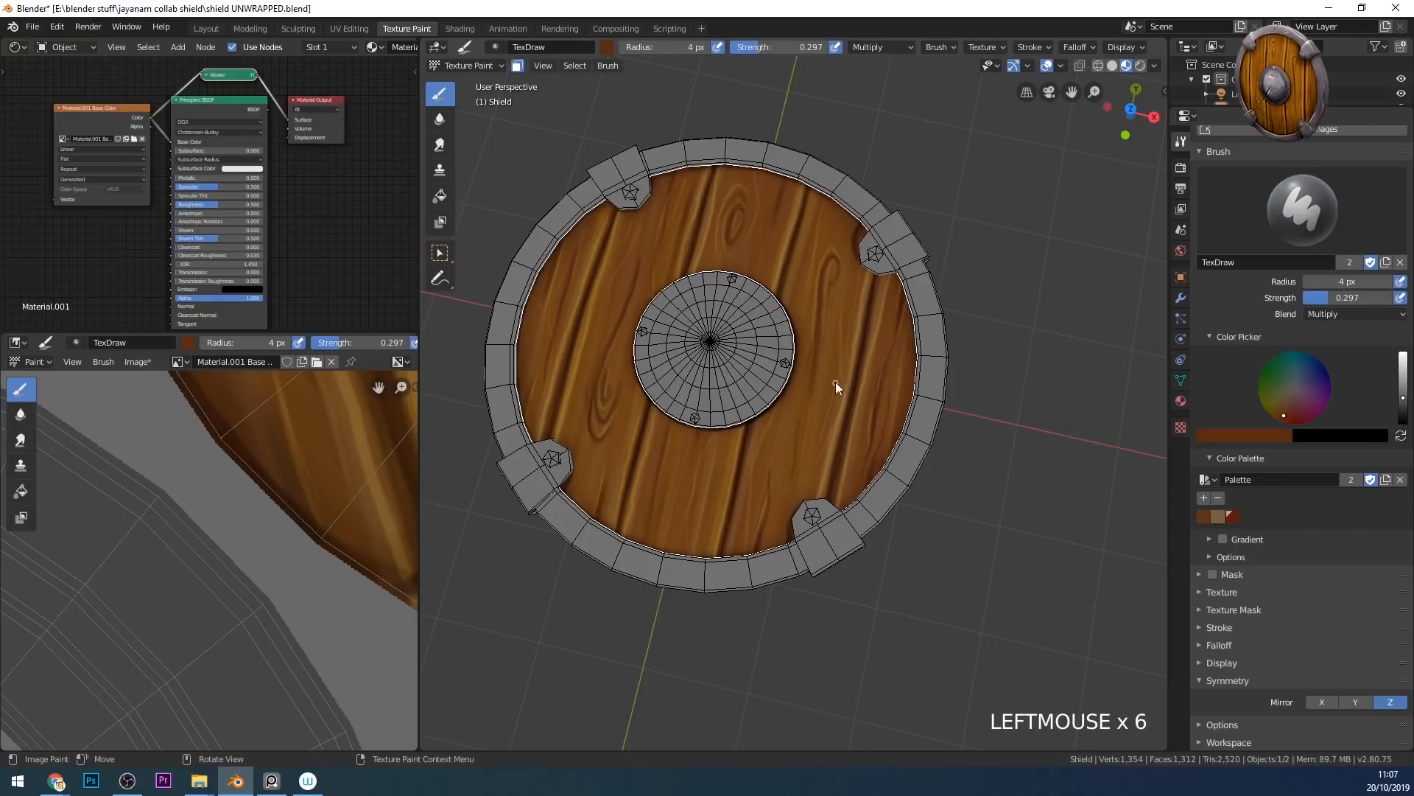
- Save the painted texture as a PNG image named SHIELD COLOUR in the jayanam collab shield folder
{"action": "middle_click_drag", "start_coordinate": [932, 398], "coordinate": [888, 501]}
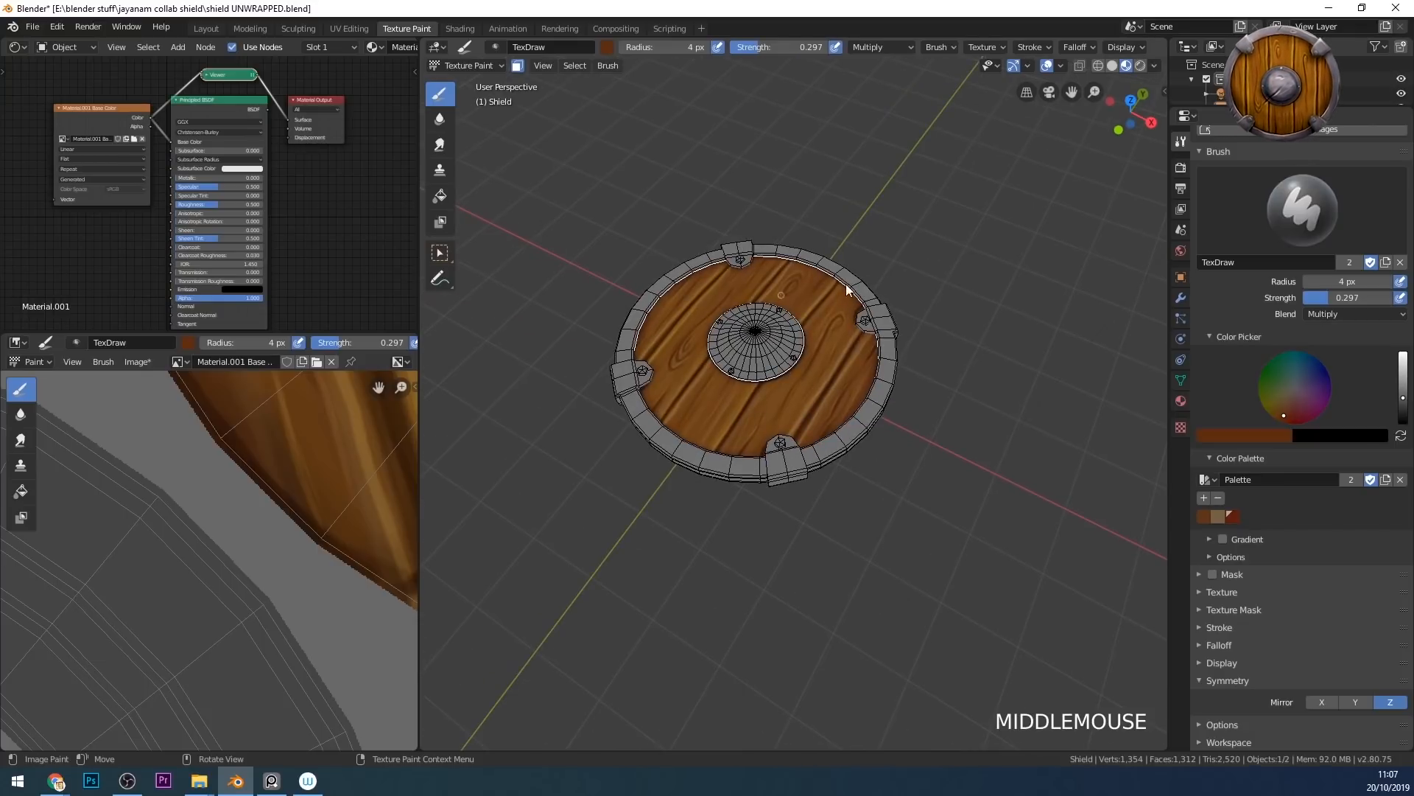
{"action": "middle_click_drag", "start_coordinate": [763, 538], "coordinate": [987, 369]}
{"action": "scroll", "coordinate": [987, 368], "scroll_direction": "up", "scroll_amount": 2}
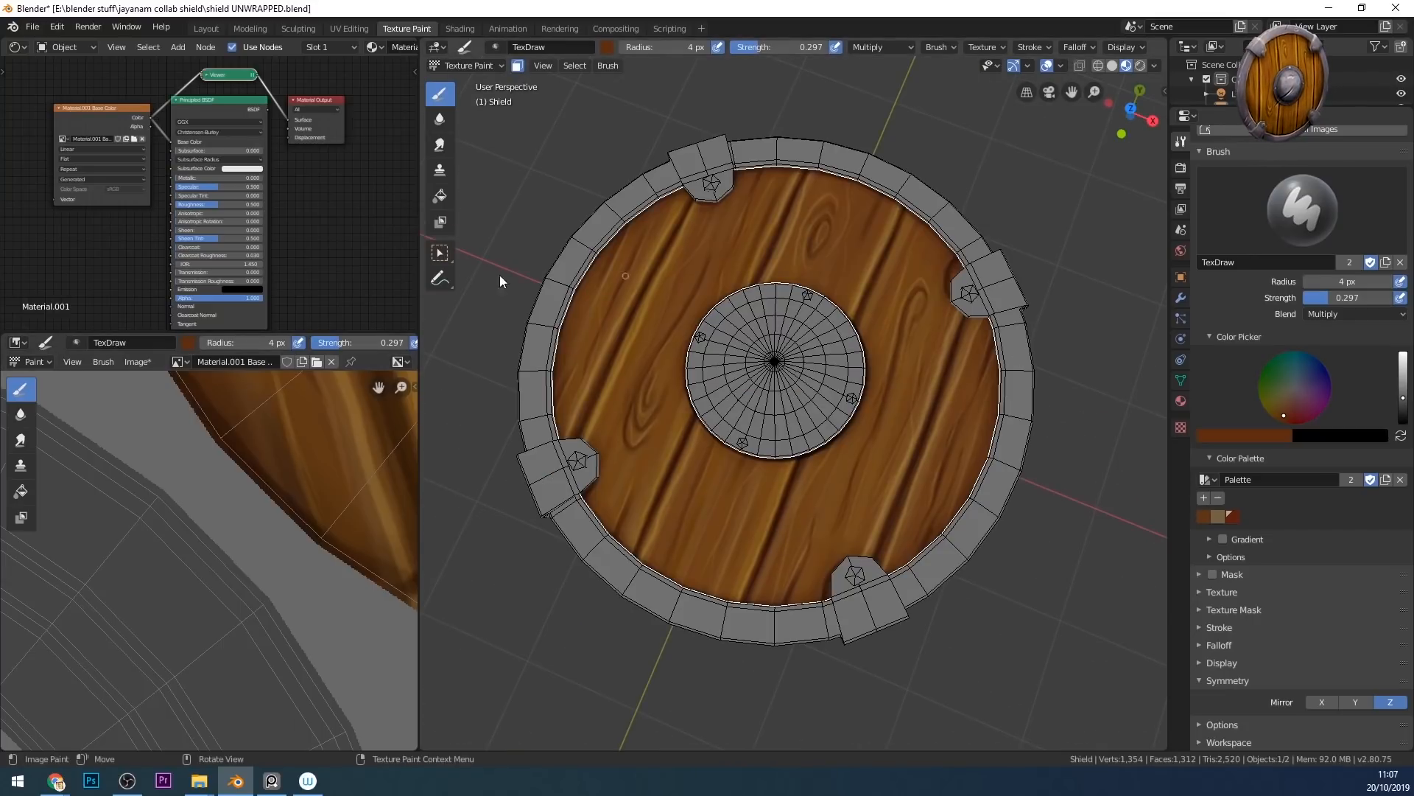
{"action": "left_click", "coordinate": [139, 362]}
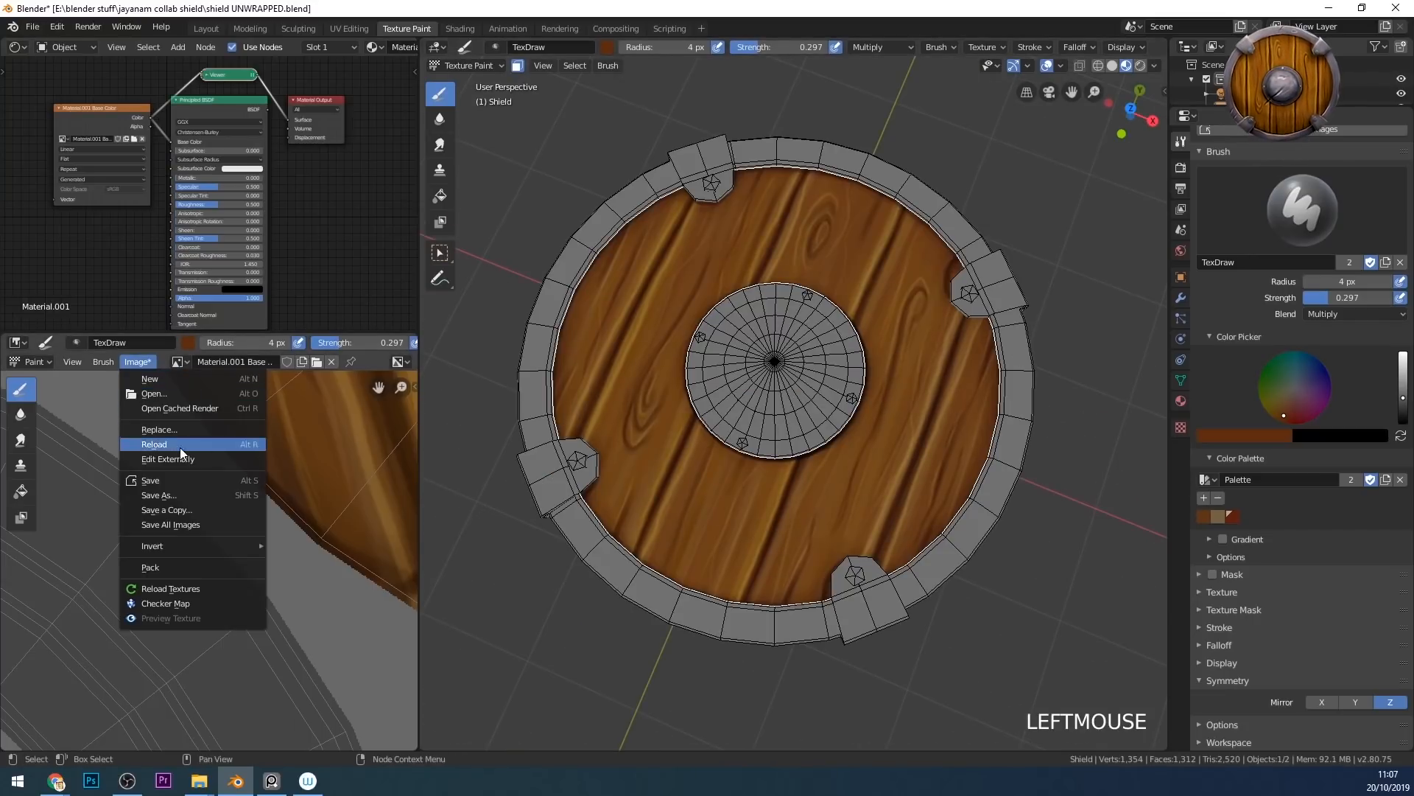
{"action": "left_click", "coordinate": [179, 495]}
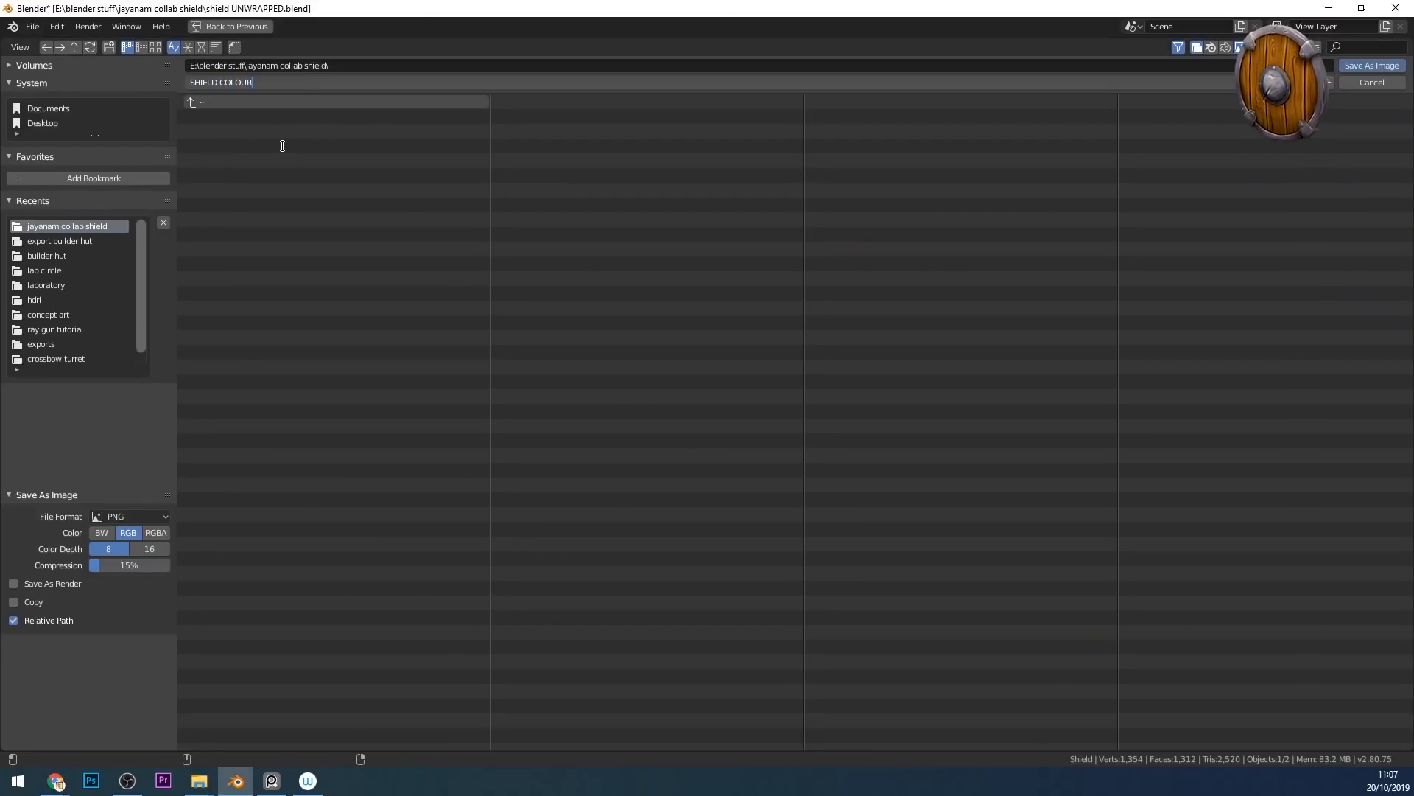
{"action": "key", "text": "Return"}
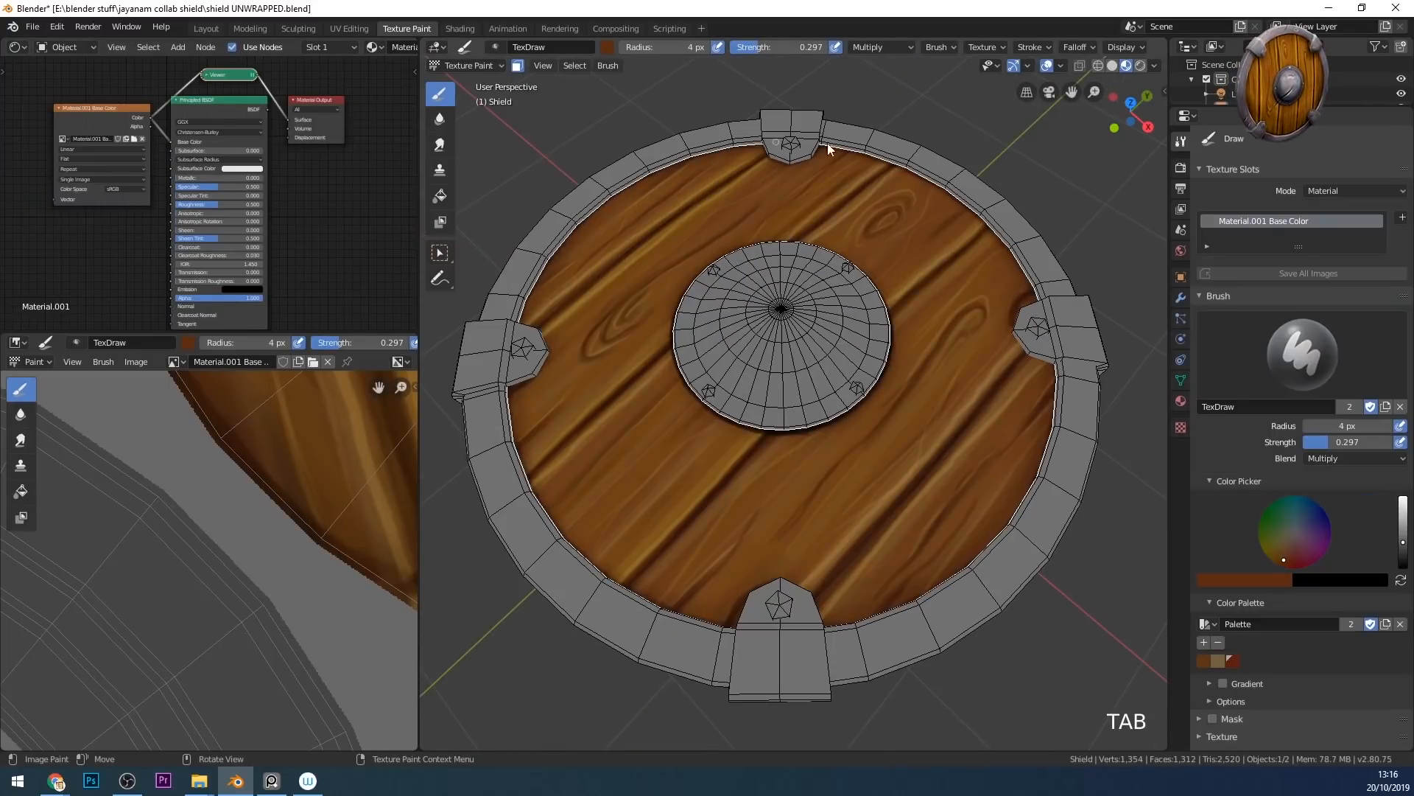
- Invert the face selection mask so painting affects the metal parts instead of the wood
{"action": "key", "text": "ctrl+i"}
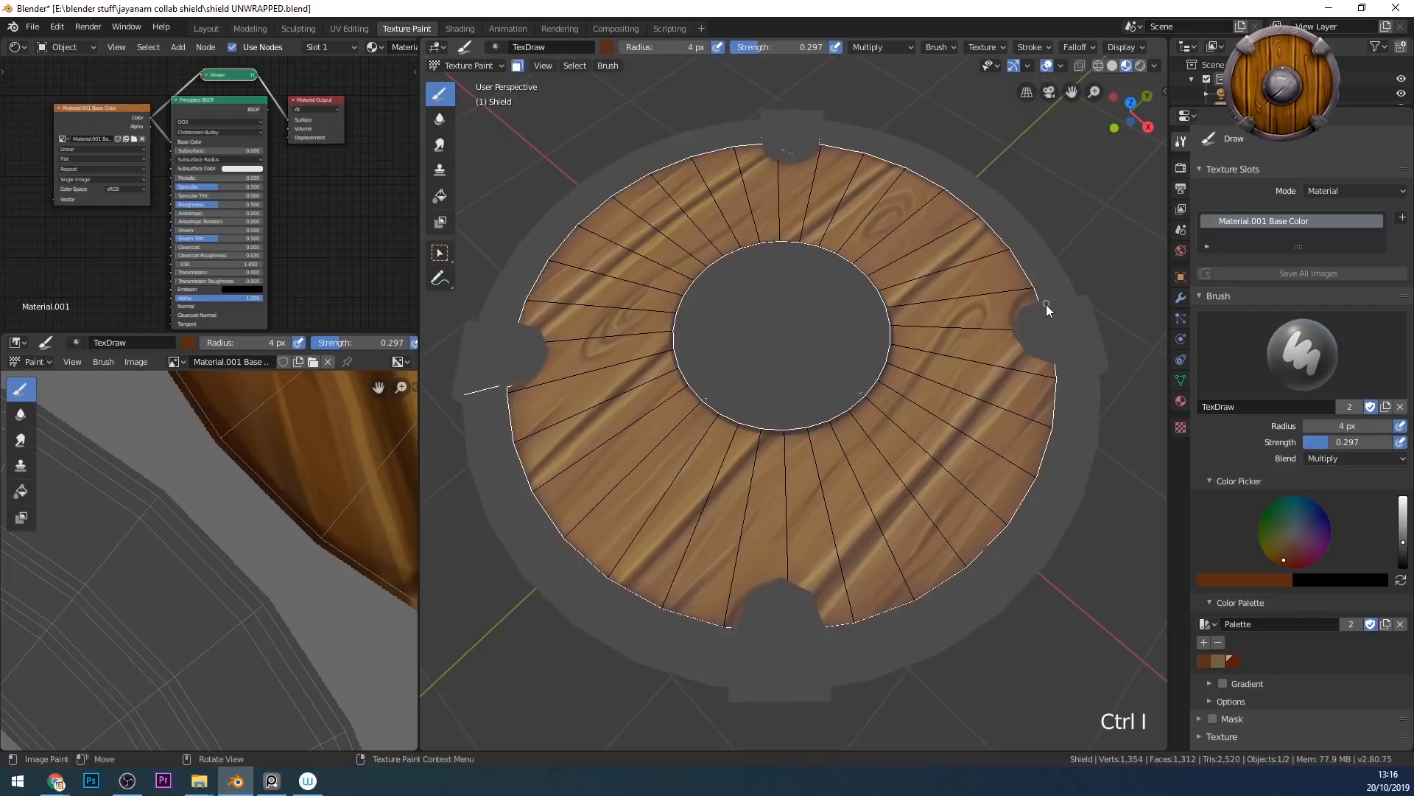
{"action": "middle_click_drag", "start_coordinate": [1009, 377], "coordinate": [921, 191]}
{"action": "scroll", "coordinate": [1304, 515], "scroll_direction": "down", "scroll_amount": 5}
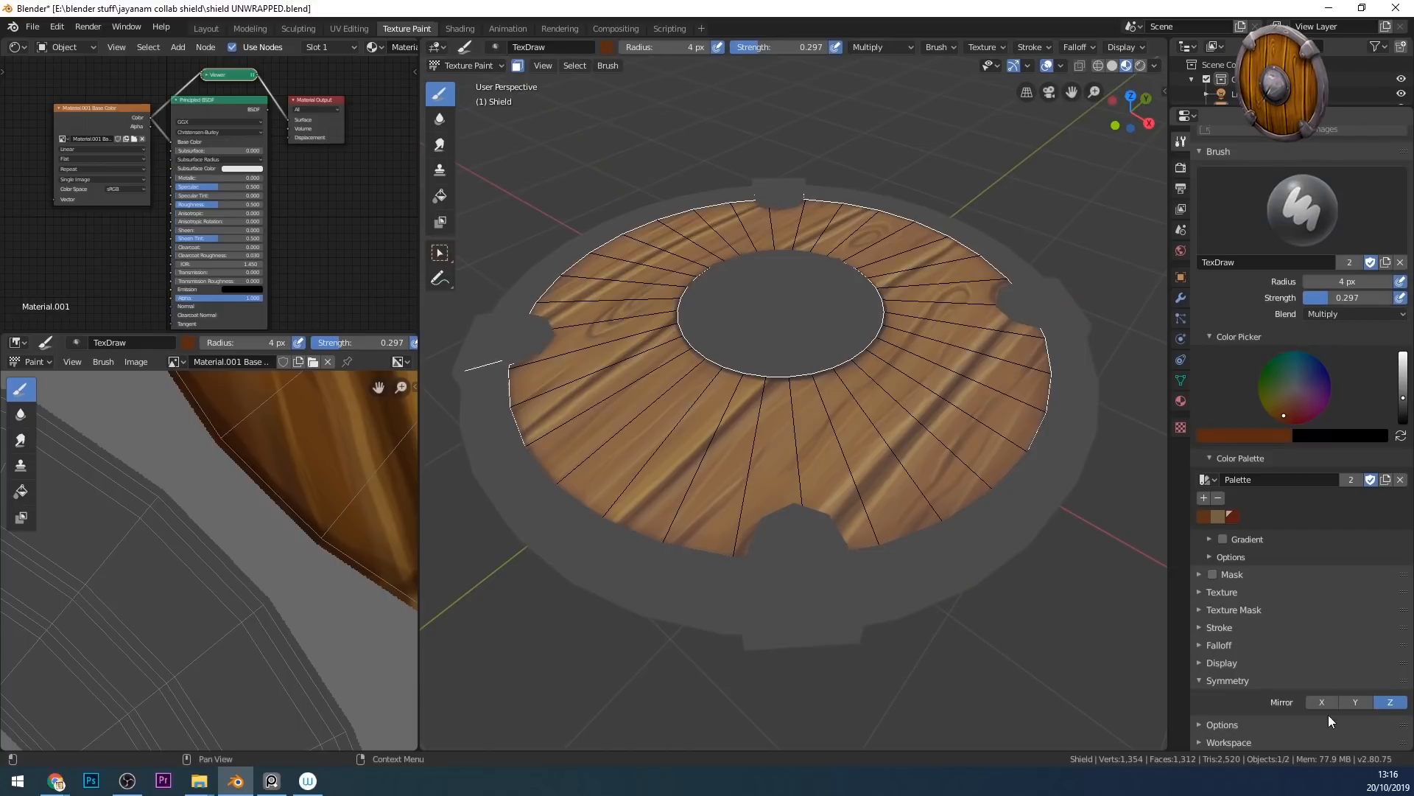
{"action": "middle_click_drag", "start_coordinate": [958, 604], "coordinate": [944, 461]}
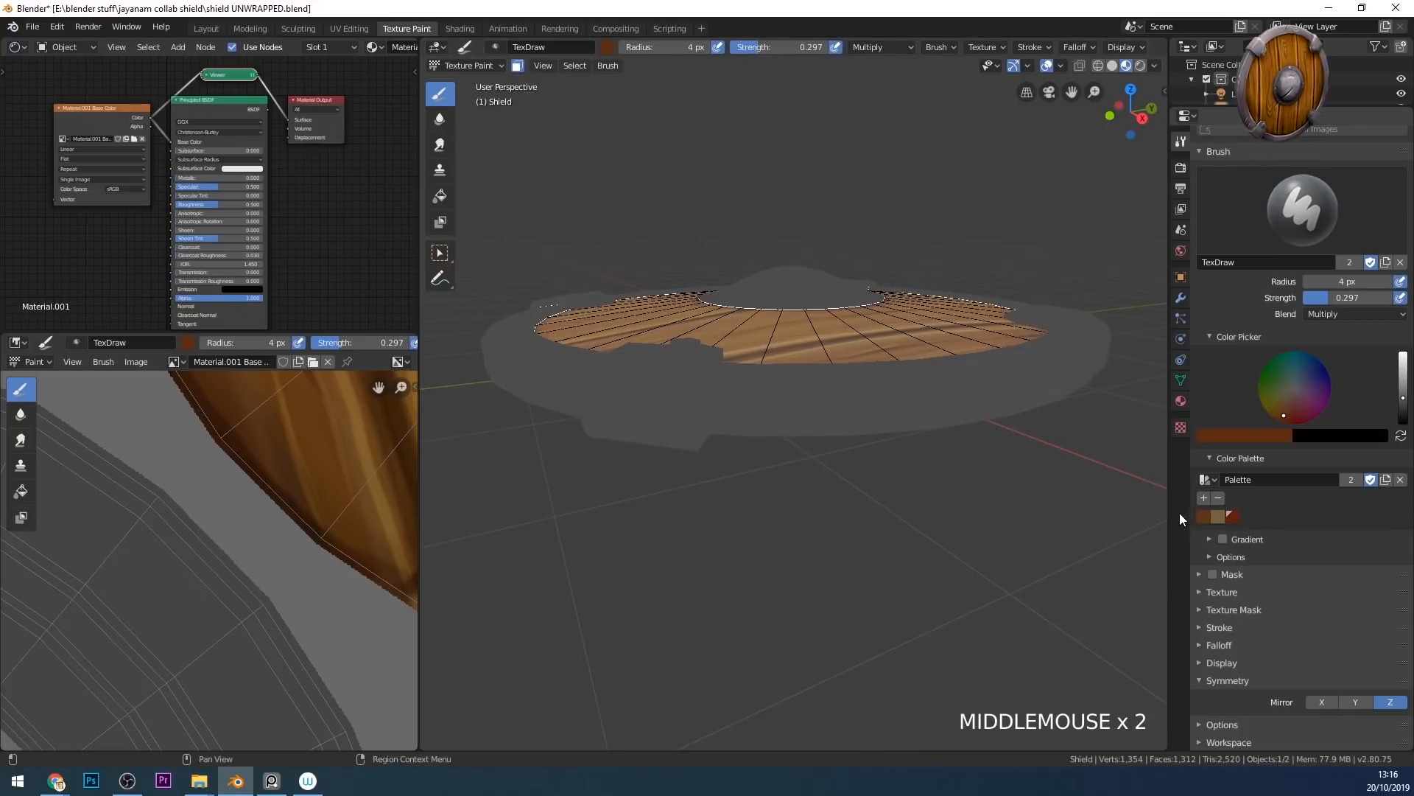
- Set the brush to Mix blending with a dark slate-blue colour and an 80 px radius
{"action": "left_click", "coordinate": [1360, 314]}
{"action": "left_click", "coordinate": [1283, 332]}
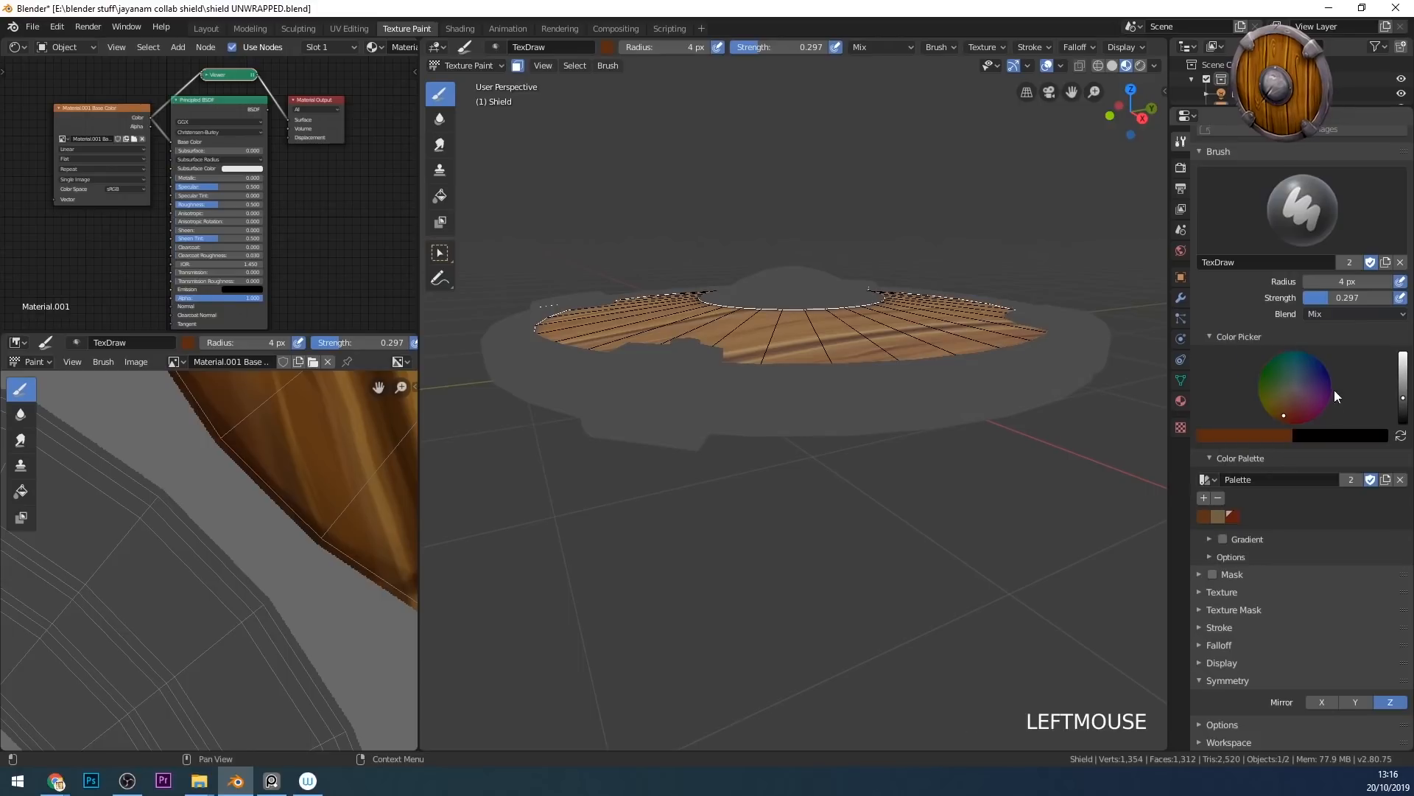
{"action": "left_click", "coordinate": [1305, 381]}
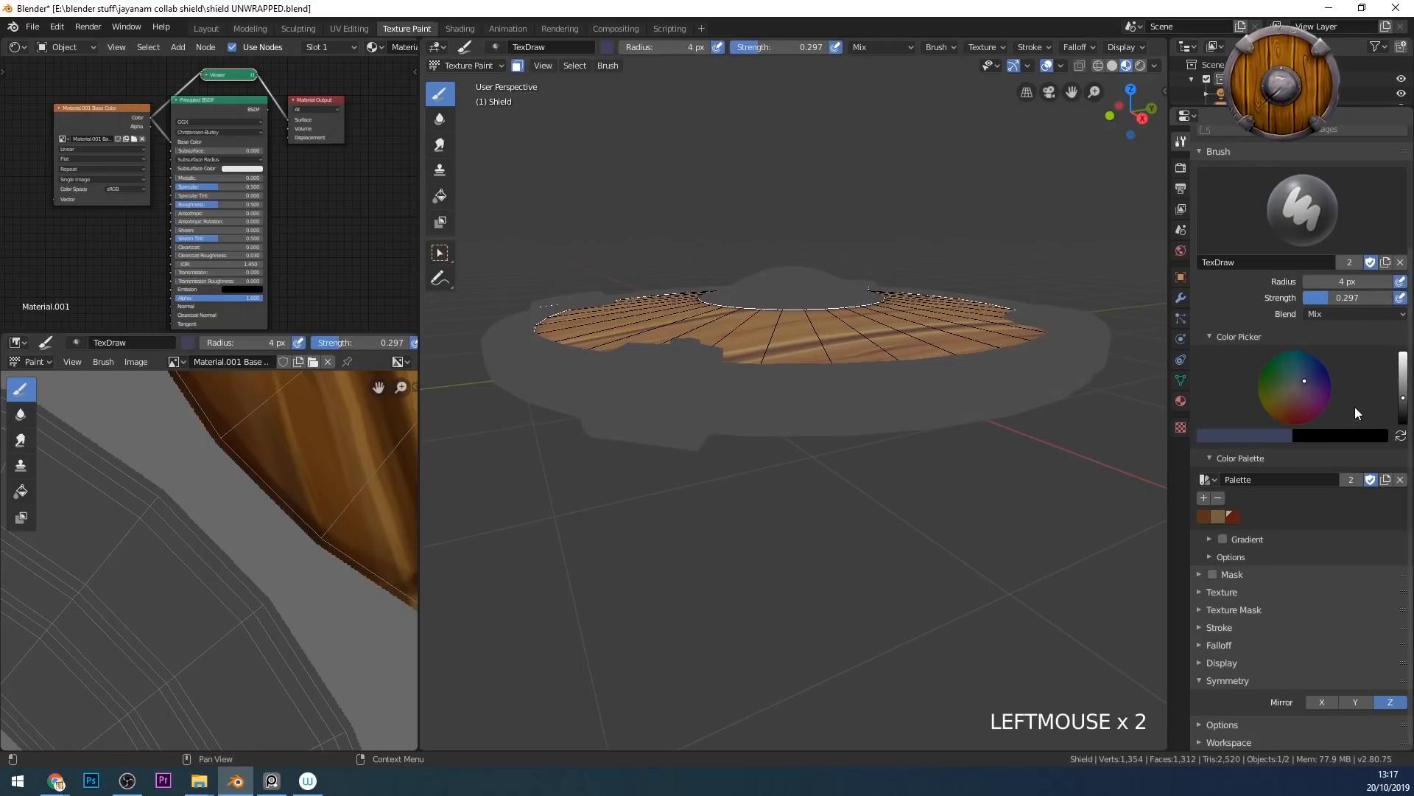
{"action": "key", "text": "f"}
- Dab soft slate-blue tints over the metal rim and central boss from several sides
{"action": "middle_click_drag", "start_coordinate": [1018, 431], "coordinate": [961, 524]}
{"action": "left_click", "coordinate": [947, 523]}
{"action": "left_click", "coordinate": [766, 545]}
{"action": "left_click", "coordinate": [688, 548]}
{"action": "left_click", "coordinate": [802, 415]}
{"action": "left_click", "coordinate": [850, 308]}
{"action": "left_click", "coordinate": [769, 312]}
{"action": "left_click", "coordinate": [874, 404]}
{"action": "mouse_move", "coordinate": [985, 462]}
{"action": "middle_mouse_down"}
{"action": "mouse_move", "coordinate": [972, 501]}
{"action": "mouse_move", "coordinate": [962, 485]}
{"action": "middle_mouse_up"}
{"action": "left_click", "coordinate": [1101, 414]}
{"action": "left_click", "coordinate": [1088, 335]}
{"action": "left_click", "coordinate": [1038, 249]}
{"action": "mouse_move", "coordinate": [1054, 364]}
{"action": "middle_mouse_down"}
{"action": "mouse_move", "coordinate": [897, 367]}
{"action": "mouse_move", "coordinate": [1016, 489]}
{"action": "mouse_move", "coordinate": [944, 548]}
{"action": "mouse_move", "coordinate": [961, 555]}
{"action": "middle_mouse_up"}
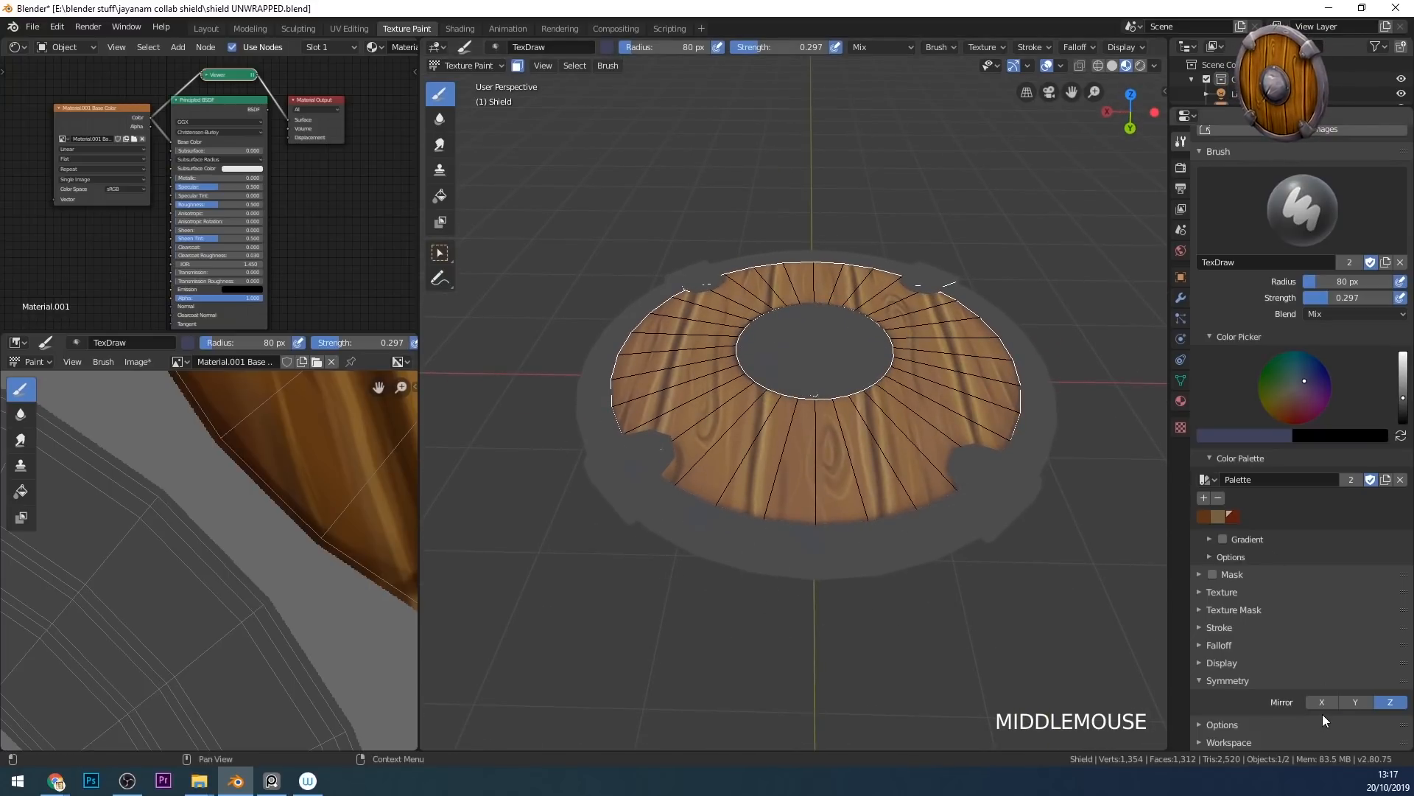
- Enable X and Y mirroring and dab slate-blue tints over the central boss
{"action": "left_click", "coordinate": [1351, 700]}
{"action": "left_click", "coordinate": [798, 402]}
{"action": "middle_click_drag", "start_coordinate": [797, 402], "coordinate": [853, 515]}
{"action": "mouse_move", "coordinate": [824, 414]}
{"action": "middle_mouse_down"}
{"action": "mouse_move", "coordinate": [943, 467]}
{"action": "mouse_move", "coordinate": [844, 416]}
{"action": "mouse_move", "coordinate": [781, 416]}
{"action": "mouse_move", "coordinate": [896, 432]}
{"action": "mouse_move", "coordinate": [819, 394]}
{"action": "middle_mouse_up"}
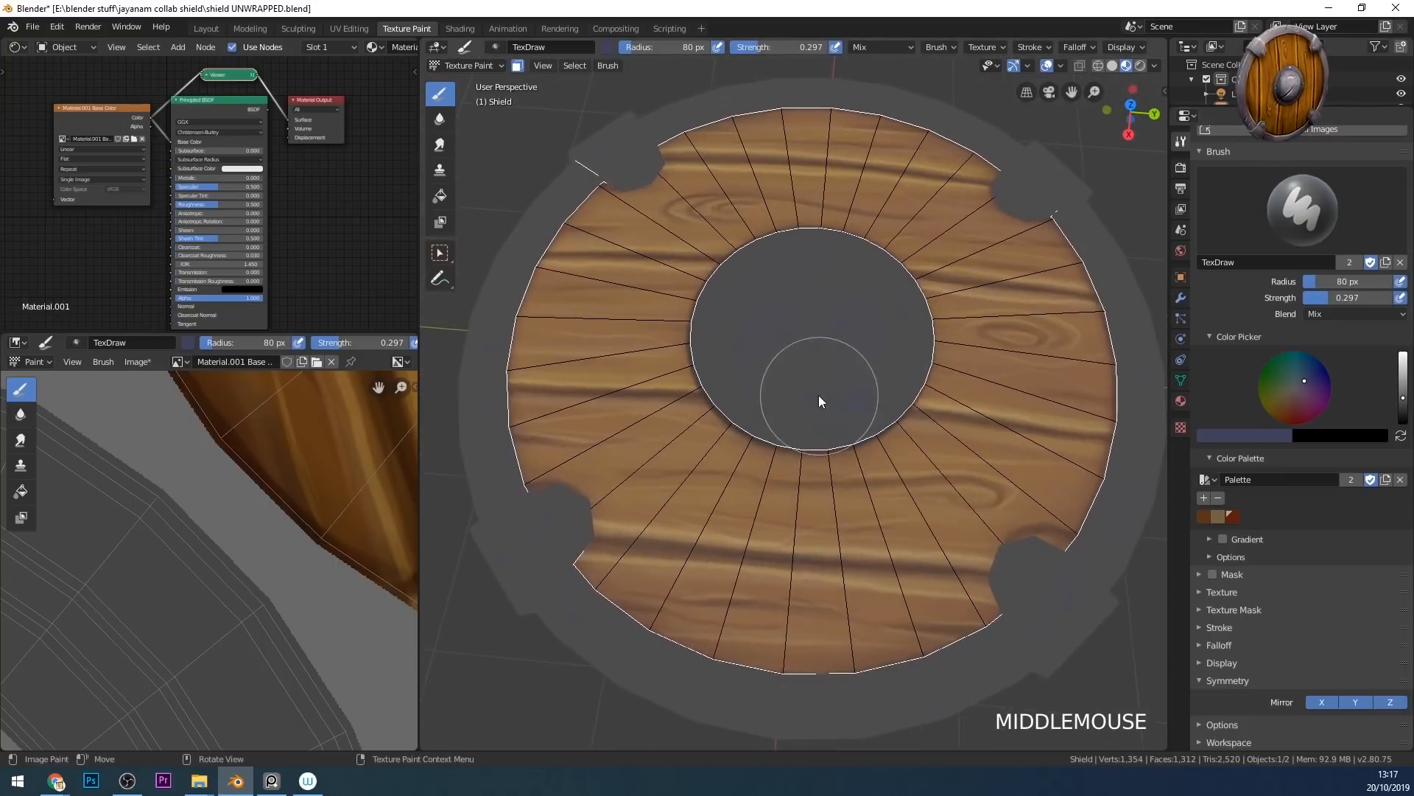
{"action": "left_click", "coordinate": [855, 390]}
{"action": "left_click", "coordinate": [894, 346]}
{"action": "left_click", "coordinate": [829, 420]}
- Adjust the blue brush colour slightly and dab it over the boss, rim and brackets
{"action": "left_click", "coordinate": [1300, 376]}
{"action": "left_click", "coordinate": [862, 350]}
{"action": "left_click", "coordinate": [566, 547]}
{"action": "middle_click_drag", "start_coordinate": [585, 557], "coordinate": [736, 626], "text": "ctrl"}
{"action": "middle_click_drag", "start_coordinate": [737, 626], "coordinate": [882, 563]}
{"action": "left_click", "coordinate": [787, 586]}
{"action": "left_click", "coordinate": [637, 541]}
{"action": "left_click", "coordinate": [809, 342]}
- Change the brush colour to dark purple and dab it over the boss and metal rim
{"action": "middle_click_drag", "start_coordinate": [895, 499], "coordinate": [1320, 383]}
{"action": "left_click", "coordinate": [1313, 386]}
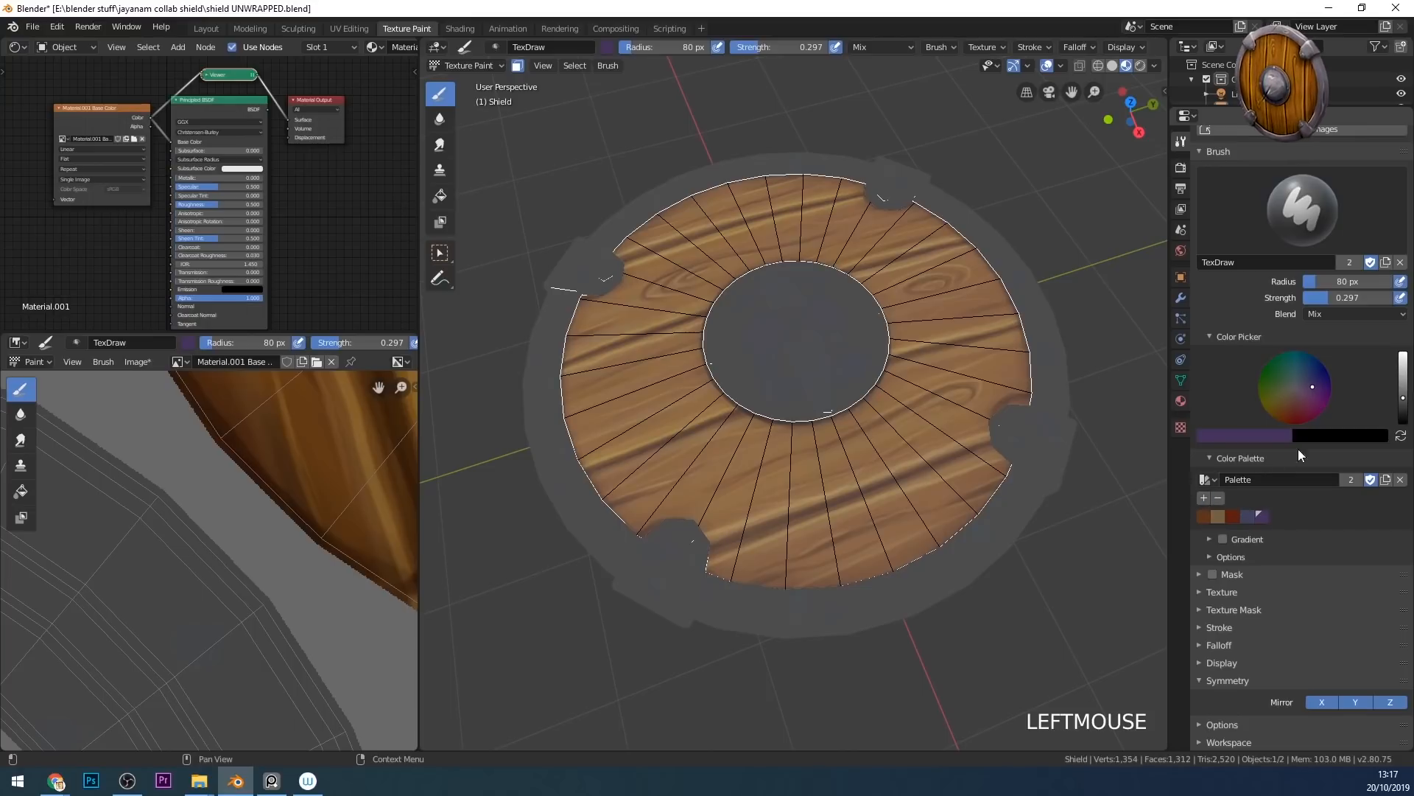
{"action": "left_click", "coordinate": [709, 560]}
{"action": "left_click", "coordinate": [790, 377]}
{"action": "middle_click_drag", "start_coordinate": [825, 455], "coordinate": [971, 414]}
{"action": "left_click", "coordinate": [818, 545]}
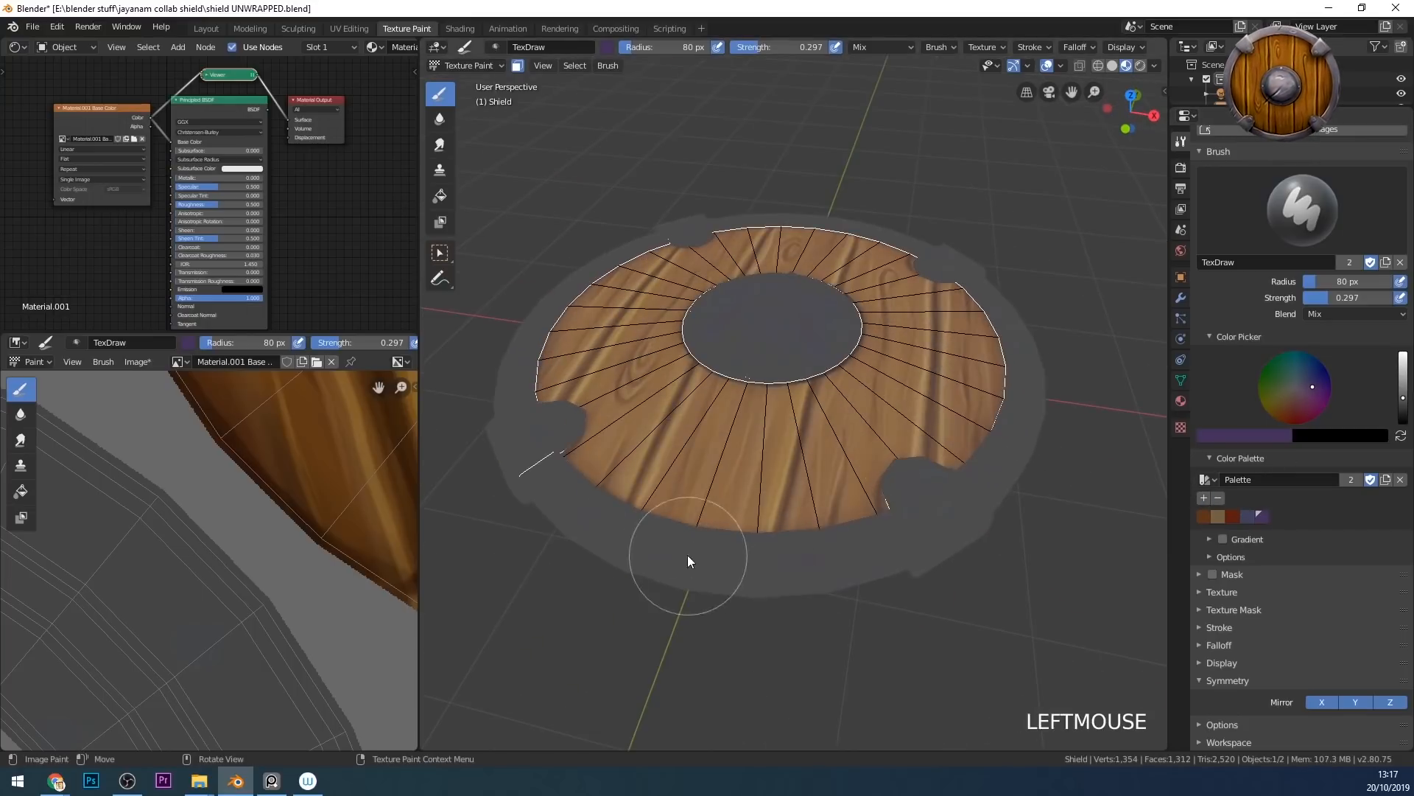
- Dab more dark purple variation around the remaining metal rim and corner brackets
{"action": "middle_click_drag", "start_coordinate": [687, 555], "coordinate": [815, 500]}
{"action": "left_click", "coordinate": [815, 498]}
{"action": "mouse_move", "coordinate": [817, 328]}
{"action": "middle_mouse_down", "text": "ctrl"}
{"action": "mouse_move", "coordinate": [893, 506]}
{"action": "mouse_move", "coordinate": [840, 494]}
{"action": "mouse_move", "coordinate": [626, 313]}
{"action": "mouse_move", "coordinate": [847, 408]}
{"action": "middle_mouse_up", "text": "ctrl"}
{"action": "left_click", "coordinate": [856, 487]}
{"action": "left_click", "coordinate": [848, 487]}
{"action": "left_click", "coordinate": [841, 486]}
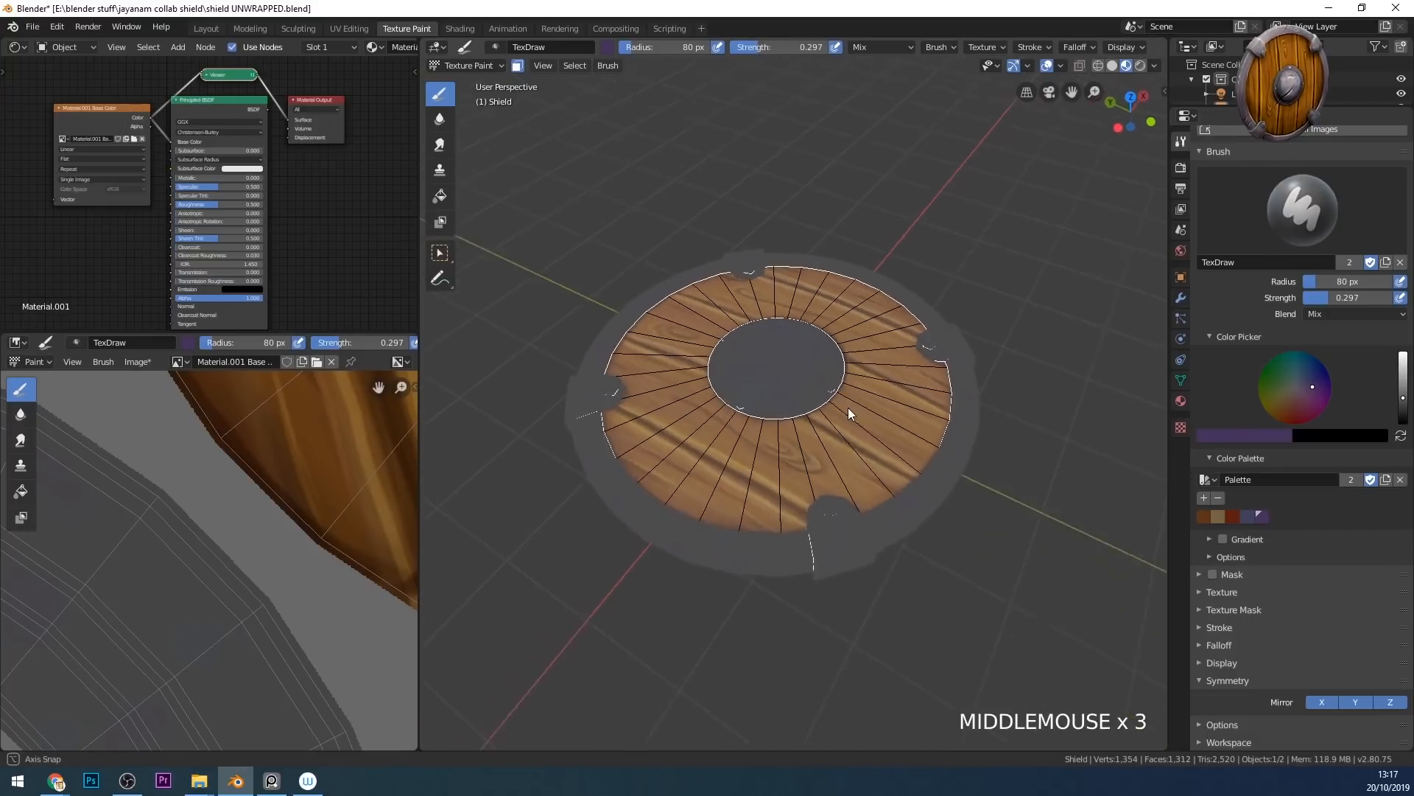
{"action": "left_click", "coordinate": [815, 537]}
{"action": "left_click", "coordinate": [641, 488]}
{"action": "mouse_move", "coordinate": [641, 487]}
{"action": "middle_mouse_down"}
{"action": "mouse_move", "coordinate": [880, 495]}
{"action": "mouse_move", "coordinate": [856, 492]}
{"action": "middle_mouse_up"}
{"action": "left_click", "coordinate": [885, 498]}
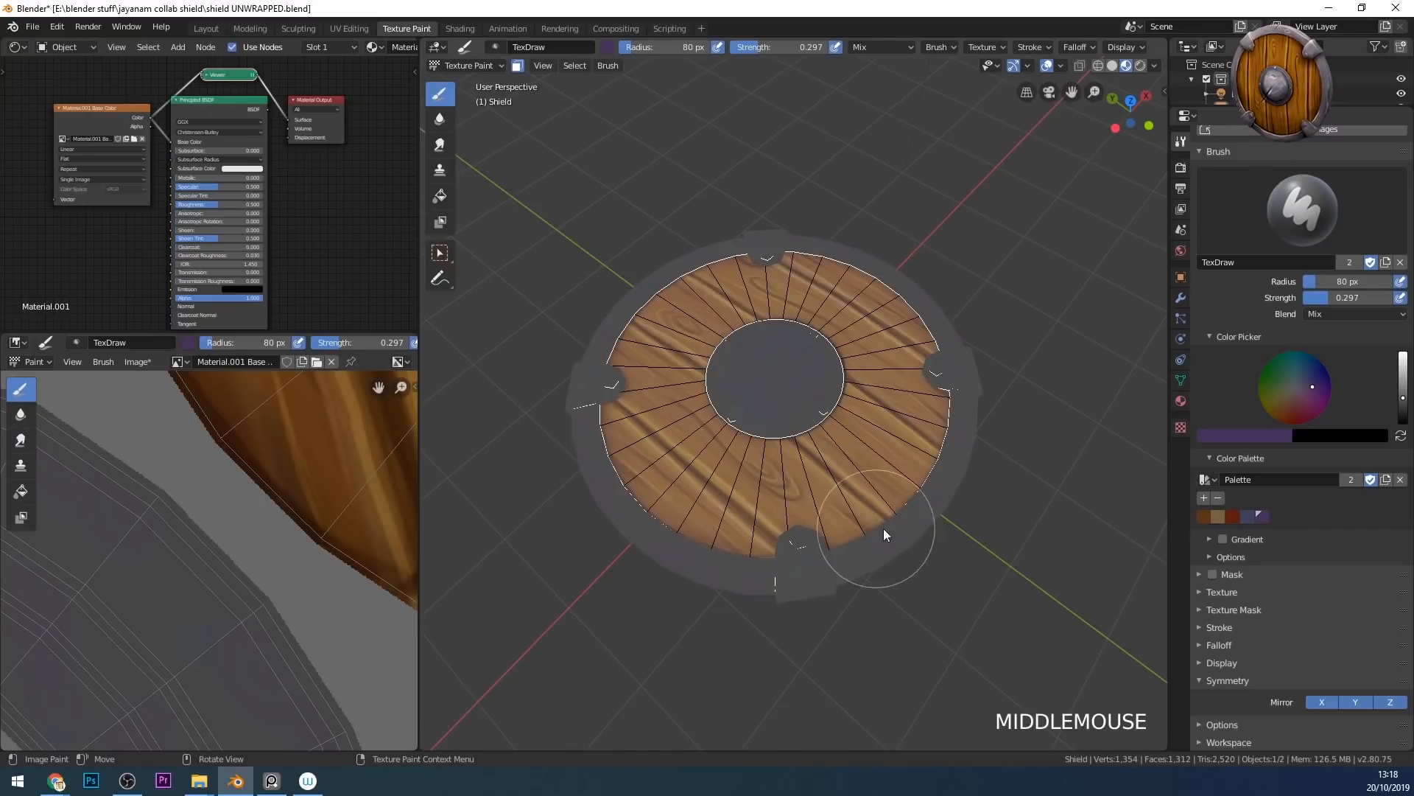
- Brighten the purple brush colour, undo the trial dabs on the boss, and lower the brush strength to 0.184
{"action": "left_click", "coordinate": [1403, 382]}
{"action": "left_click", "coordinate": [810, 375]}
{"action": "left_click", "coordinate": [740, 388]}
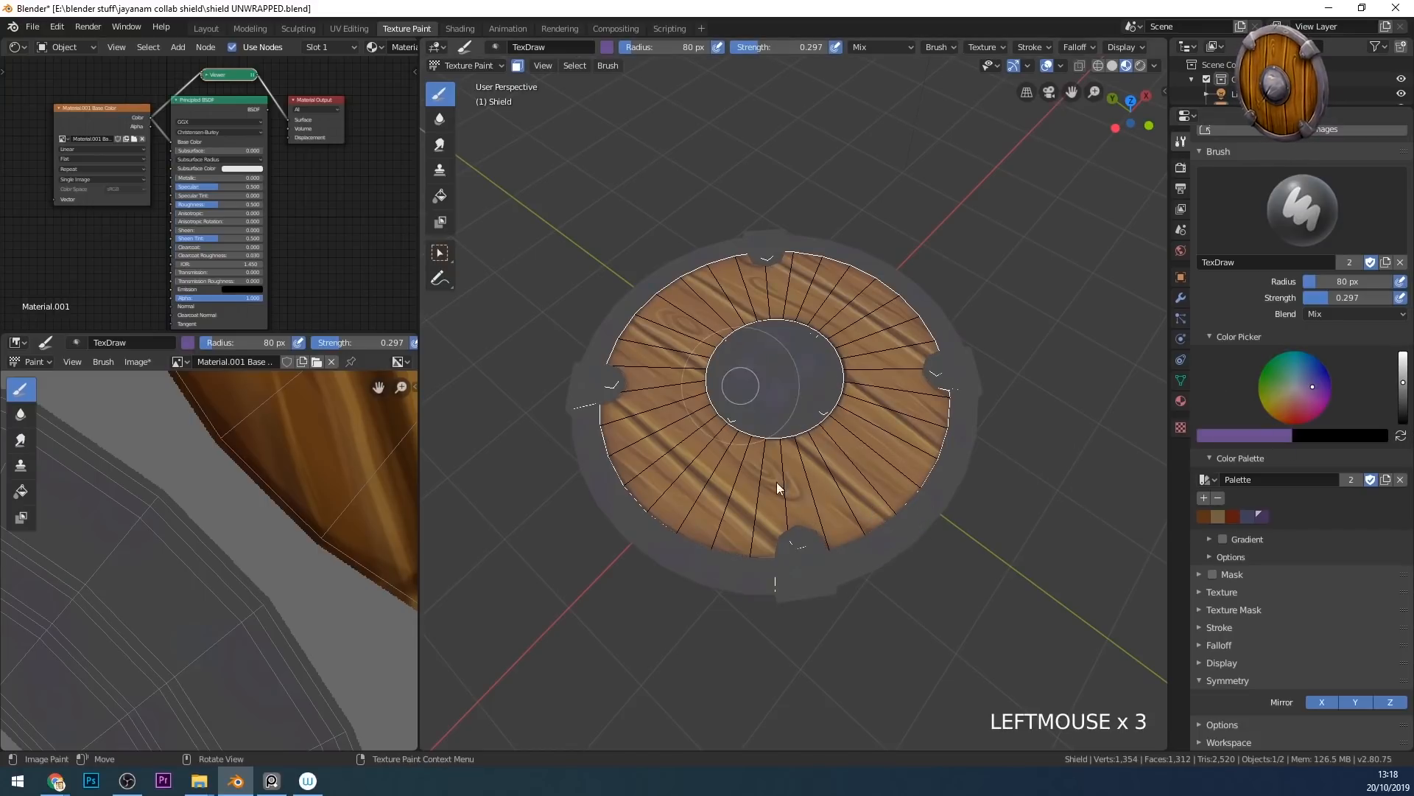
{"action": "middle_click_drag", "start_coordinate": [858, 491], "coordinate": [884, 493]}
{"action": "key", "text": "ctrl+z"}
{"action": "left_click_drag", "start_coordinate": [1318, 300], "coordinate": [1308, 300]}
{"action": "key", "text": "ctrl+z"}
- Dab the lighter purple tint along the metal rim
{"action": "left_click", "coordinate": [976, 458]}
{"action": "left_click", "coordinate": [953, 471]}
{"action": "left_click", "coordinate": [895, 519]}
{"action": "left_click", "coordinate": [825, 566]}
- Change the brush to a muted reddish tone and dab it over the boss and lower rim
{"action": "left_click", "coordinate": [1299, 397]}
{"action": "left_click", "coordinate": [810, 412]}
{"action": "left_click", "coordinate": [701, 565]}
{"action": "mouse_move", "coordinate": [701, 563]}
{"action": "middle_mouse_down"}
{"action": "mouse_move", "coordinate": [748, 516]}
{"action": "mouse_move", "coordinate": [885, 536]}
{"action": "middle_mouse_up"}
{"action": "left_click", "coordinate": [750, 514]}
{"action": "left_click", "coordinate": [756, 514]}
- Choose the dark purple palette colour and switch the brush blending to Multiply
{"action": "left_click", "coordinate": [1247, 516]}
{"action": "mouse_move", "coordinate": [979, 520]}
{"action": "middle_mouse_down"}
{"action": "mouse_move", "coordinate": [900, 496]}
{"action": "mouse_move", "coordinate": [922, 480]}
{"action": "mouse_move", "coordinate": [909, 546]}
{"action": "mouse_move", "coordinate": [859, 510]}
{"action": "mouse_move", "coordinate": [872, 442]}
{"action": "middle_mouse_up"}
{"action": "mouse_move", "coordinate": [895, 461]}
{"action": "middle_mouse_down"}
{"action": "mouse_move", "coordinate": [937, 514]}
{"action": "mouse_move", "coordinate": [969, 457]}
{"action": "mouse_move", "coordinate": [1001, 471]}
{"action": "middle_mouse_up"}
{"action": "left_click", "coordinate": [1323, 314]}
{"action": "left_click", "coordinate": [1245, 368]}
- Paint dark purple shading around the base edge of the central boss
{"action": "mouse_move", "coordinate": [838, 526]}
{"action": "left_mouse_down"}
{"action": "mouse_move", "coordinate": [794, 540]}
{"action": "mouse_move", "coordinate": [834, 525]}
{"action": "left_mouse_up"}
{"action": "mouse_move", "coordinate": [834, 526]}
{"action": "left_mouse_down"}
{"action": "mouse_move", "coordinate": [854, 514]}
{"action": "mouse_move", "coordinate": [639, 314]}
{"action": "mouse_move", "coordinate": [869, 526]}
{"action": "left_mouse_up"}
{"action": "left_click_drag", "start_coordinate": [868, 526], "coordinate": [625, 269]}
{"action": "left_click_drag", "start_coordinate": [932, 526], "coordinate": [677, 276]}
{"action": "middle_click_drag", "start_coordinate": [931, 542], "coordinate": [902, 578]}
{"action": "middle_click_drag", "start_coordinate": [962, 462], "coordinate": [952, 470]}
{"action": "left_click_drag", "start_coordinate": [953, 472], "coordinate": [913, 531]}
{"action": "left_click_drag", "start_coordinate": [945, 480], "coordinate": [920, 539]}
{"action": "mouse_move", "coordinate": [938, 335]}
{"action": "left_mouse_down"}
{"action": "mouse_move", "coordinate": [949, 479]}
{"action": "mouse_move", "coordinate": [879, 259]}
{"action": "left_mouse_up"}
{"action": "left_click_drag", "start_coordinate": [879, 260], "coordinate": [916, 287]}
{"action": "left_click_drag", "start_coordinate": [941, 397], "coordinate": [914, 524]}
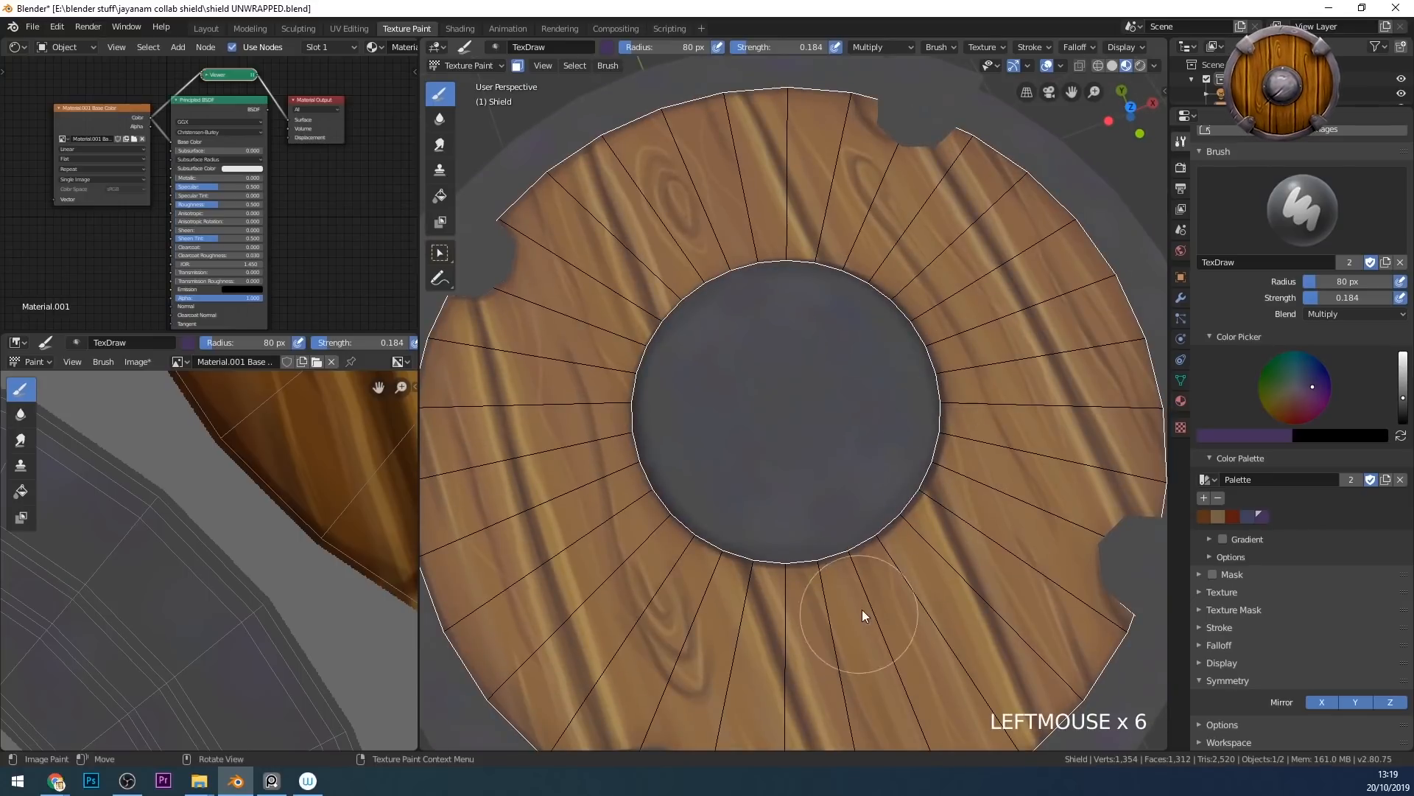
- Check the shield's back and add more dark purple shading to the metal parts
{"action": "mouse_move", "coordinate": [926, 486]}
{"action": "middle_mouse_down"}
{"action": "mouse_move", "coordinate": [971, 423]}
{"action": "mouse_move", "coordinate": [966, 284]}
{"action": "mouse_move", "coordinate": [943, 209]}
{"action": "middle_mouse_up"}
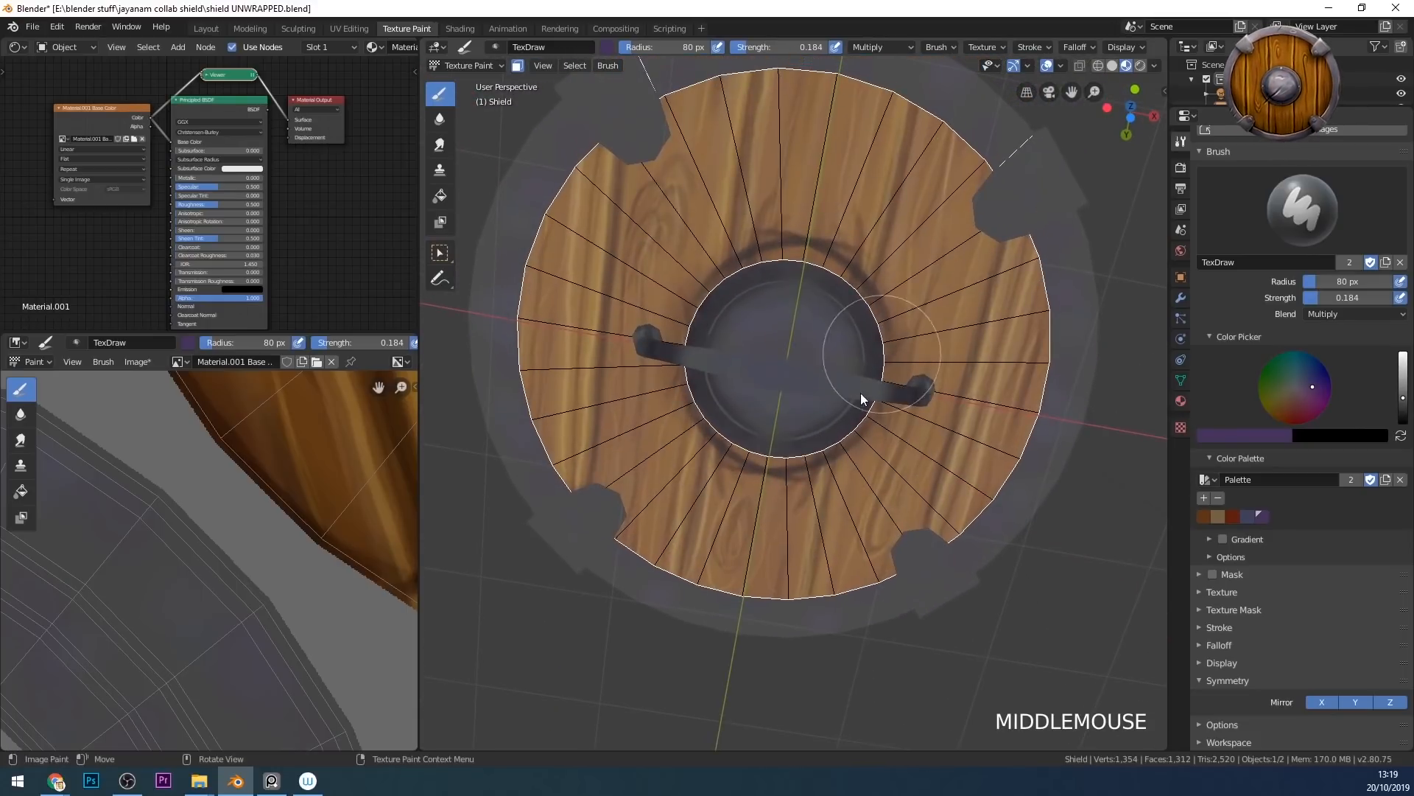
{"action": "mouse_move", "coordinate": [862, 396]}
{"action": "middle_mouse_down"}
{"action": "mouse_move", "coordinate": [867, 579]}
{"action": "mouse_move", "coordinate": [868, 414]}
{"action": "middle_mouse_up"}
{"action": "middle_click_drag", "start_coordinate": [877, 302], "coordinate": [825, 508]}
{"action": "left_click", "coordinate": [823, 498]}
{"action": "left_click_drag", "start_coordinate": [841, 481], "coordinate": [894, 405]}
{"action": "middle_click_drag", "start_coordinate": [887, 416], "coordinate": [831, 520]}
{"action": "mouse_move", "coordinate": [606, 575]}
{"action": "left_mouse_down"}
{"action": "mouse_move", "coordinate": [615, 407]}
{"action": "mouse_move", "coordinate": [628, 508]}
{"action": "left_mouse_up"}
{"action": "middle_click_drag", "start_coordinate": [855, 579], "coordinate": [908, 419]}
{"action": "scroll", "coordinate": [868, 556], "scroll_direction": "down", "scroll_amount": 2}
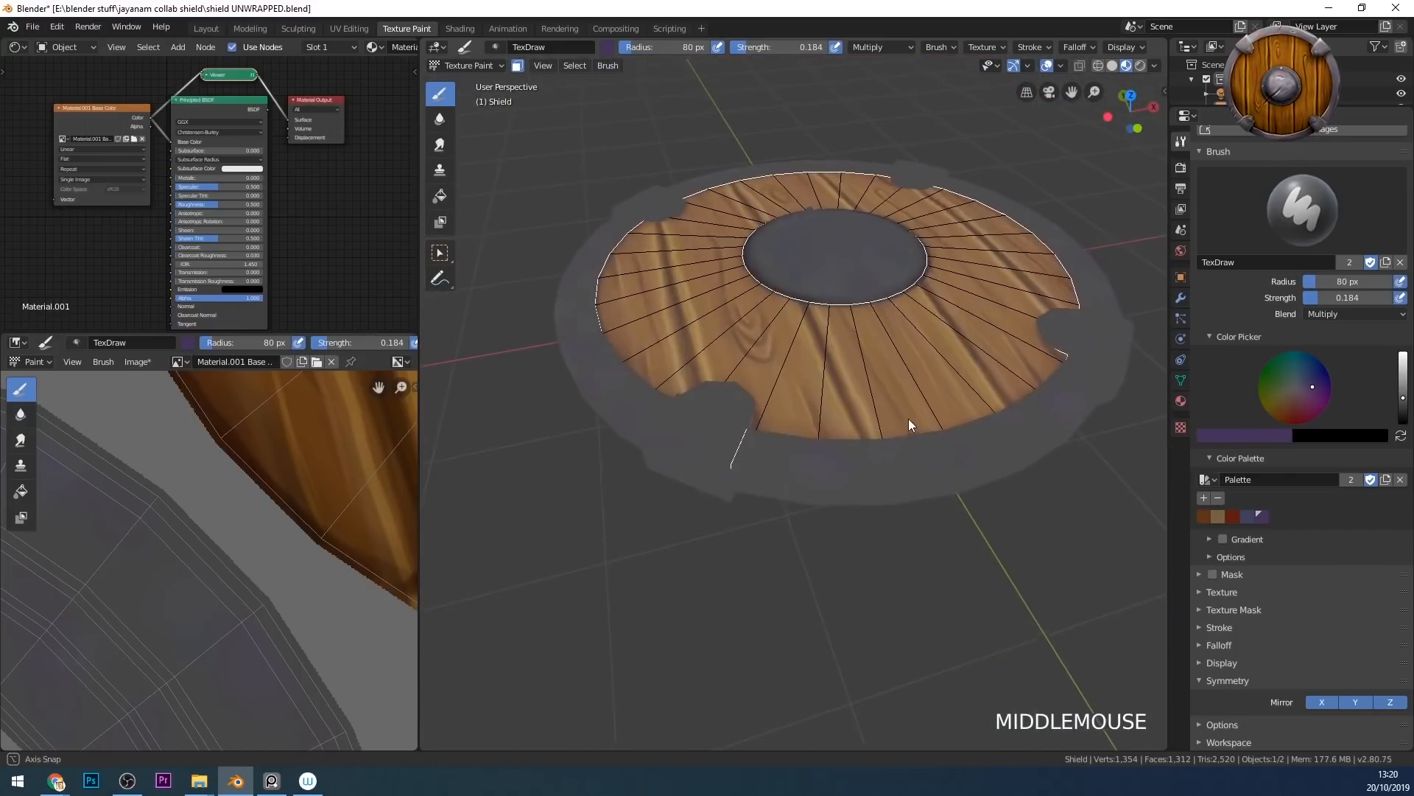
- Set the brush radius to 10 px and undo the trial stroke beside the corner bracket
{"action": "key", "text": "f"}
{"action": "left_click", "coordinate": [726, 445]}
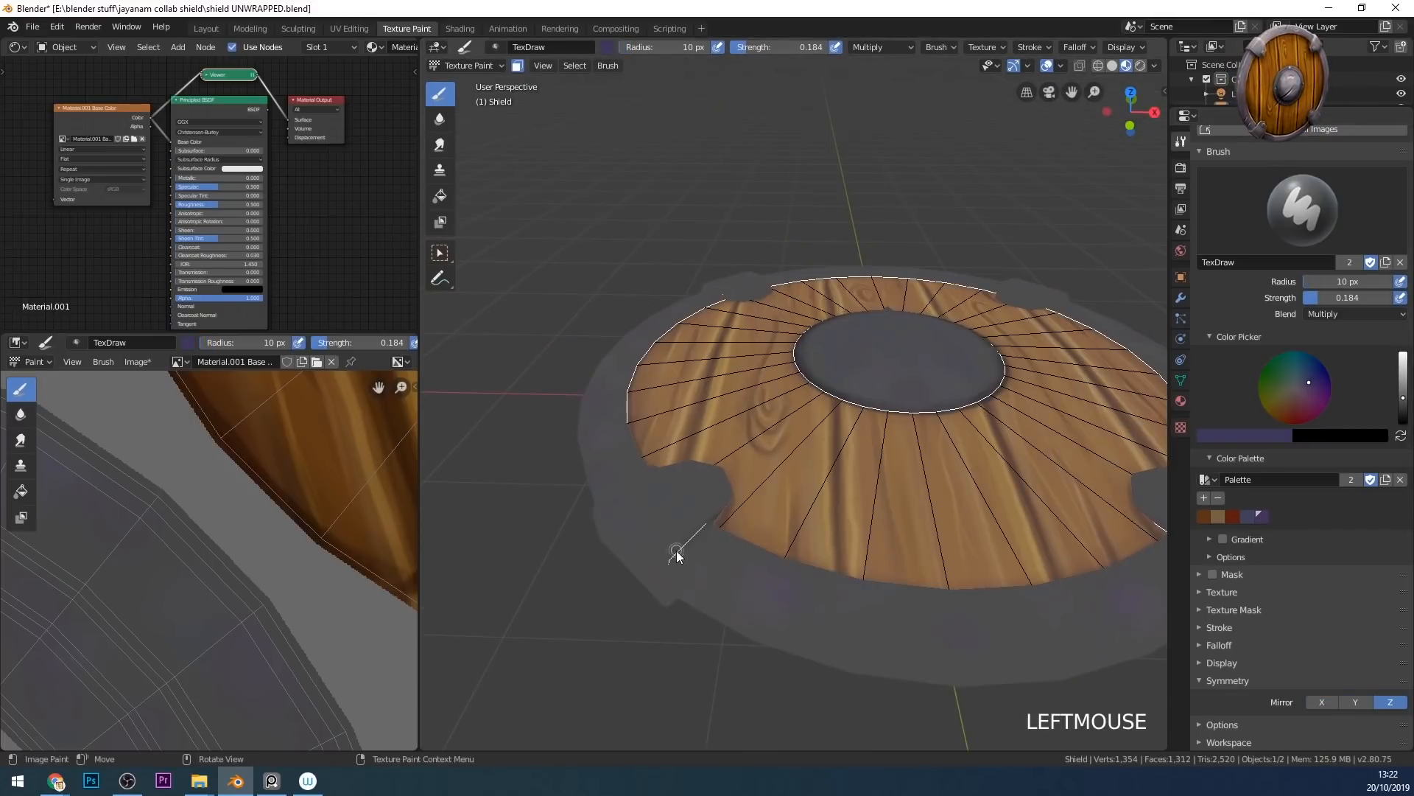
{"action": "middle_click_drag", "start_coordinate": [687, 575], "coordinate": [683, 330]}
{"action": "key", "text": "ctrl+z"}
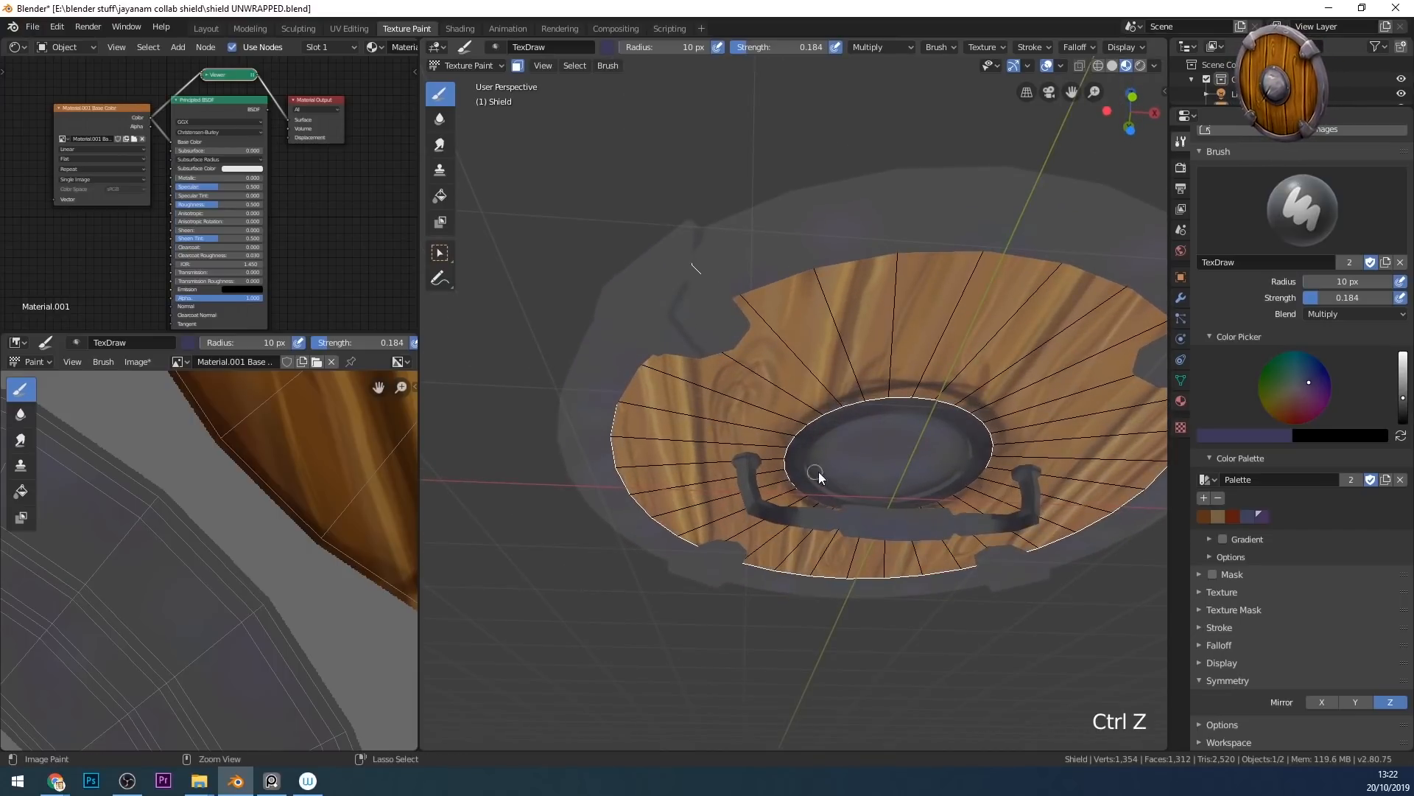
- Turn off Z mirroring and paint narrow dark purple shading beside the corner brackets on the shield's back
{"action": "left_click", "coordinate": [1390, 702]}
{"action": "middle_click_drag", "start_coordinate": [744, 472], "coordinate": [701, 401]}
{"action": "left_click", "coordinate": [641, 322]}
{"action": "left_click", "coordinate": [931, 420]}
{"action": "left_click", "coordinate": [824, 312]}
{"action": "double_click", "coordinate": [685, 550]}
{"action": "mouse_move", "coordinate": [685, 549]}
{"action": "middle_mouse_down", "text": "shift"}
{"action": "mouse_move", "coordinate": [960, 413]}
{"action": "mouse_move", "coordinate": [855, 482]}
{"action": "middle_mouse_up", "text": "shift"}
{"action": "mouse_move", "coordinate": [854, 482]}
{"action": "middle_mouse_down", "text": "shift"}
{"action": "mouse_move", "coordinate": [906, 530]}
{"action": "mouse_move", "coordinate": [1020, 517]}
{"action": "mouse_move", "coordinate": [1019, 499]}
{"action": "middle_mouse_up", "text": "shift"}
{"action": "left_click_drag", "start_coordinate": [972, 490], "coordinate": [989, 596]}
{"action": "middle_click_drag", "start_coordinate": [990, 597], "coordinate": [1010, 331]}
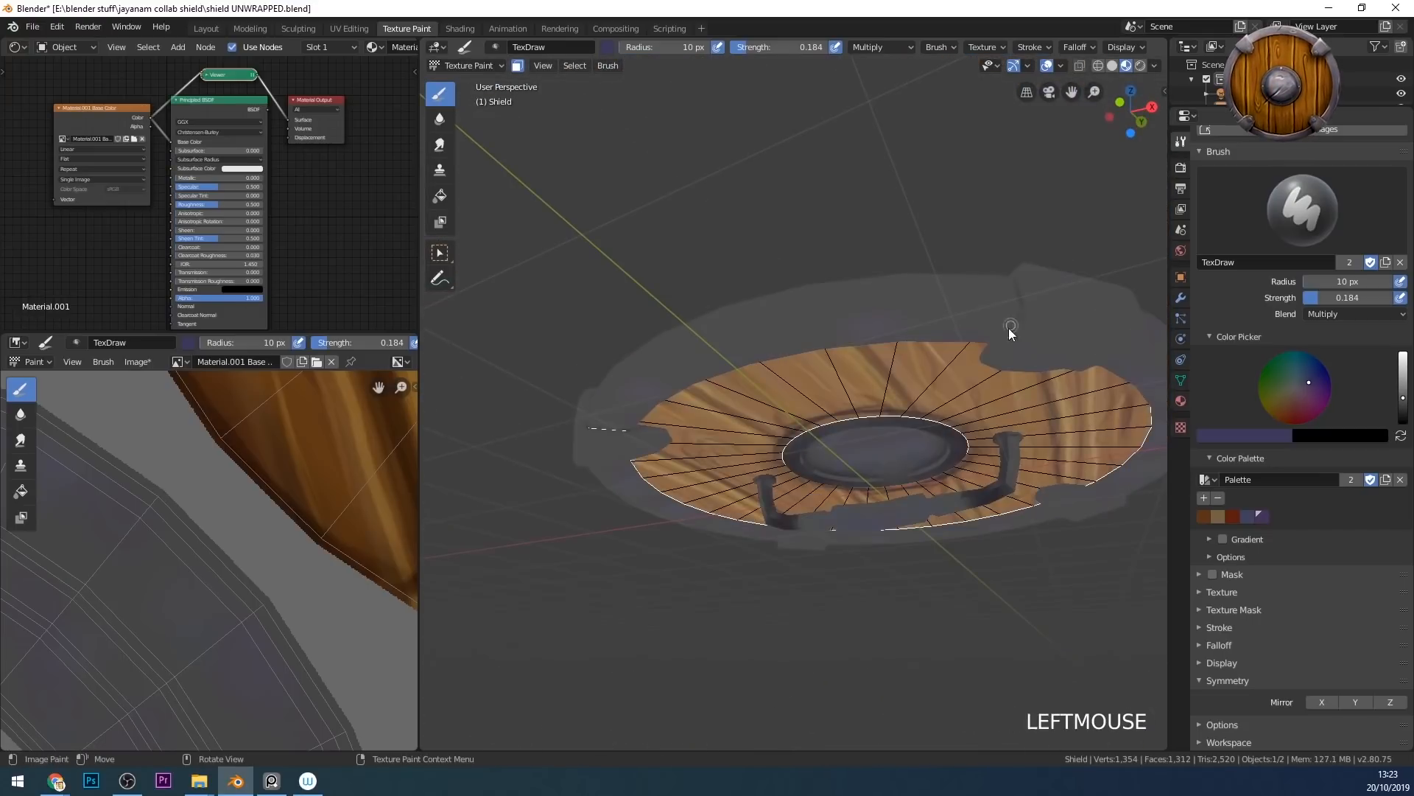
- Paint dark purple shading on the front where the rim meets the edge of a corner bracket
{"action": "middle_click_drag", "start_coordinate": [959, 495], "coordinate": [442, 562]}
{"action": "scroll", "coordinate": [332, 656], "scroll_direction": "down", "scroll_amount": 4}
{"action": "mouse_move", "coordinate": [332, 656]}
{"action": "middle_mouse_down"}
{"action": "mouse_move", "coordinate": [341, 617]}
{"action": "mouse_move", "coordinate": [331, 641]}
{"action": "middle_mouse_up"}
{"action": "middle_click_drag", "start_coordinate": [1009, 435], "coordinate": [1061, 368]}
{"action": "middle_click_drag", "start_coordinate": [1061, 368], "coordinate": [748, 490], "text": "shift"}
{"action": "middle_click_drag", "start_coordinate": [700, 577], "coordinate": [746, 436]}
{"action": "middle_click_drag", "start_coordinate": [708, 381], "coordinate": [796, 471]}
{"action": "mouse_move", "coordinate": [796, 472]}
{"action": "middle_mouse_down", "text": "shift"}
{"action": "mouse_move", "coordinate": [897, 508]}
{"action": "mouse_move", "coordinate": [884, 514]}
{"action": "middle_mouse_up", "text": "shift"}
{"action": "left_click_drag", "start_coordinate": [802, 553], "coordinate": [739, 615]}
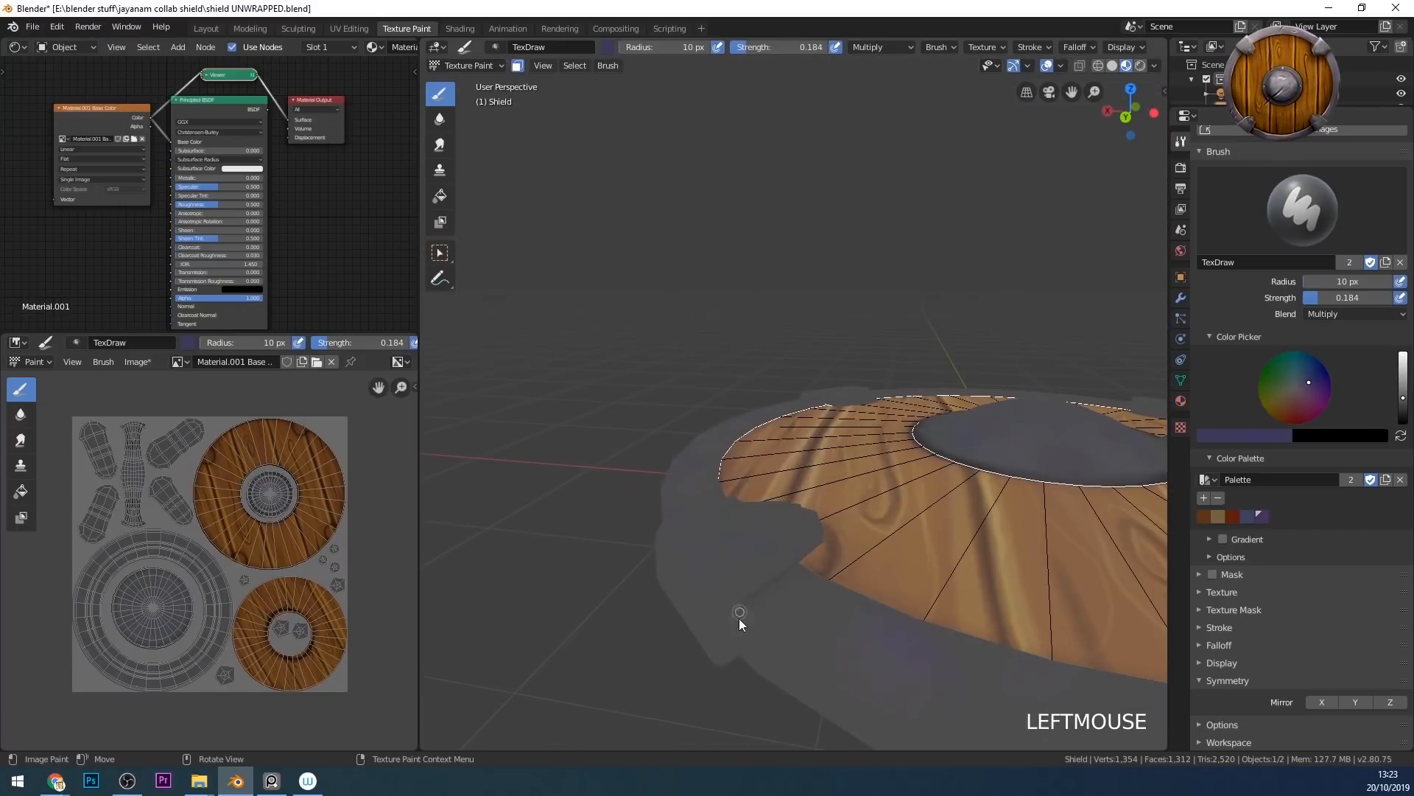
{"action": "middle_click_drag", "start_coordinate": [739, 614], "coordinate": [802, 515]}
{"action": "middle_click_drag", "start_coordinate": [807, 508], "coordinate": [869, 413]}
{"action": "left_click", "coordinate": [873, 407]}
{"action": "mouse_move", "coordinate": [913, 302]}
{"action": "middle_mouse_down"}
{"action": "mouse_move", "coordinate": [964, 430]}
{"action": "mouse_move", "coordinate": [931, 489]}
{"action": "mouse_move", "coordinate": [830, 594]}
{"action": "middle_mouse_up"}
{"action": "key", "text": "ctrl+z"}
- Preview the Principled BSDF result and paint dark shading where the brackets join the rim on the shield's back
{"action": "left_click", "coordinate": [274, 118], "text": "ctrl+shift"}
{"action": "middle_click_drag", "start_coordinate": [817, 516], "coordinate": [767, 559], "text": "ctrl"}
{"action": "middle_click_drag", "start_coordinate": [644, 582], "coordinate": [883, 456]}
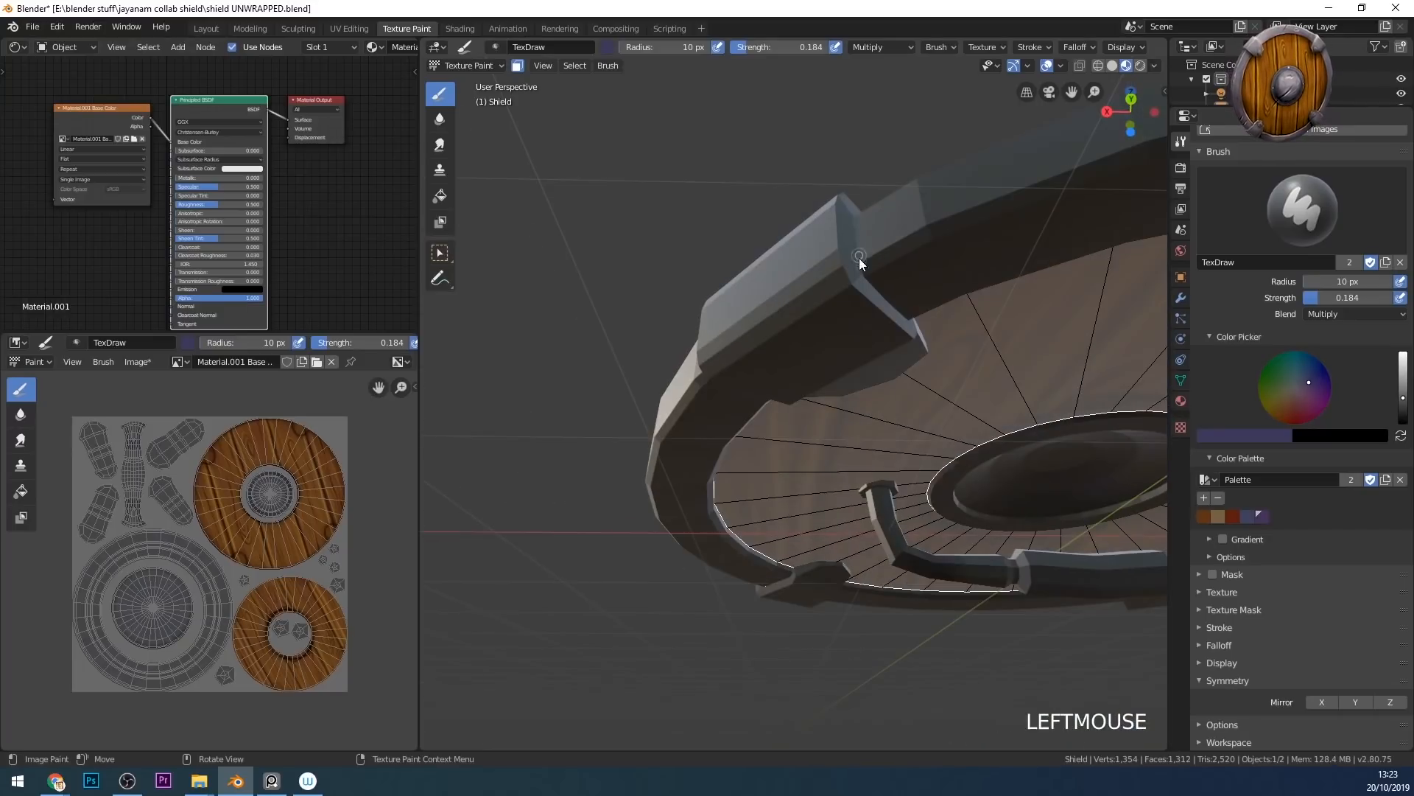
{"action": "mouse_move", "coordinate": [904, 306]}
{"action": "middle_mouse_down"}
{"action": "mouse_move", "coordinate": [747, 325]}
{"action": "mouse_move", "coordinate": [926, 381]}
{"action": "mouse_move", "coordinate": [952, 440]}
{"action": "mouse_move", "coordinate": [878, 381]}
{"action": "mouse_move", "coordinate": [935, 398]}
{"action": "mouse_move", "coordinate": [962, 446]}
{"action": "mouse_move", "coordinate": [965, 435]}
{"action": "mouse_move", "coordinate": [953, 456]}
{"action": "mouse_move", "coordinate": [874, 489]}
{"action": "mouse_move", "coordinate": [807, 599]}
{"action": "mouse_move", "coordinate": [747, 589]}
{"action": "mouse_move", "coordinate": [736, 542]}
{"action": "mouse_move", "coordinate": [875, 528]}
{"action": "mouse_move", "coordinate": [871, 471]}
{"action": "middle_mouse_up"}
{"action": "left_click", "coordinate": [862, 528]}
{"action": "mouse_move", "coordinate": [869, 556]}
{"action": "middle_mouse_down"}
{"action": "mouse_move", "coordinate": [925, 506]}
{"action": "mouse_move", "coordinate": [835, 539]}
{"action": "mouse_move", "coordinate": [967, 588]}
{"action": "middle_mouse_up"}
{"action": "left_click", "coordinate": [847, 521]}
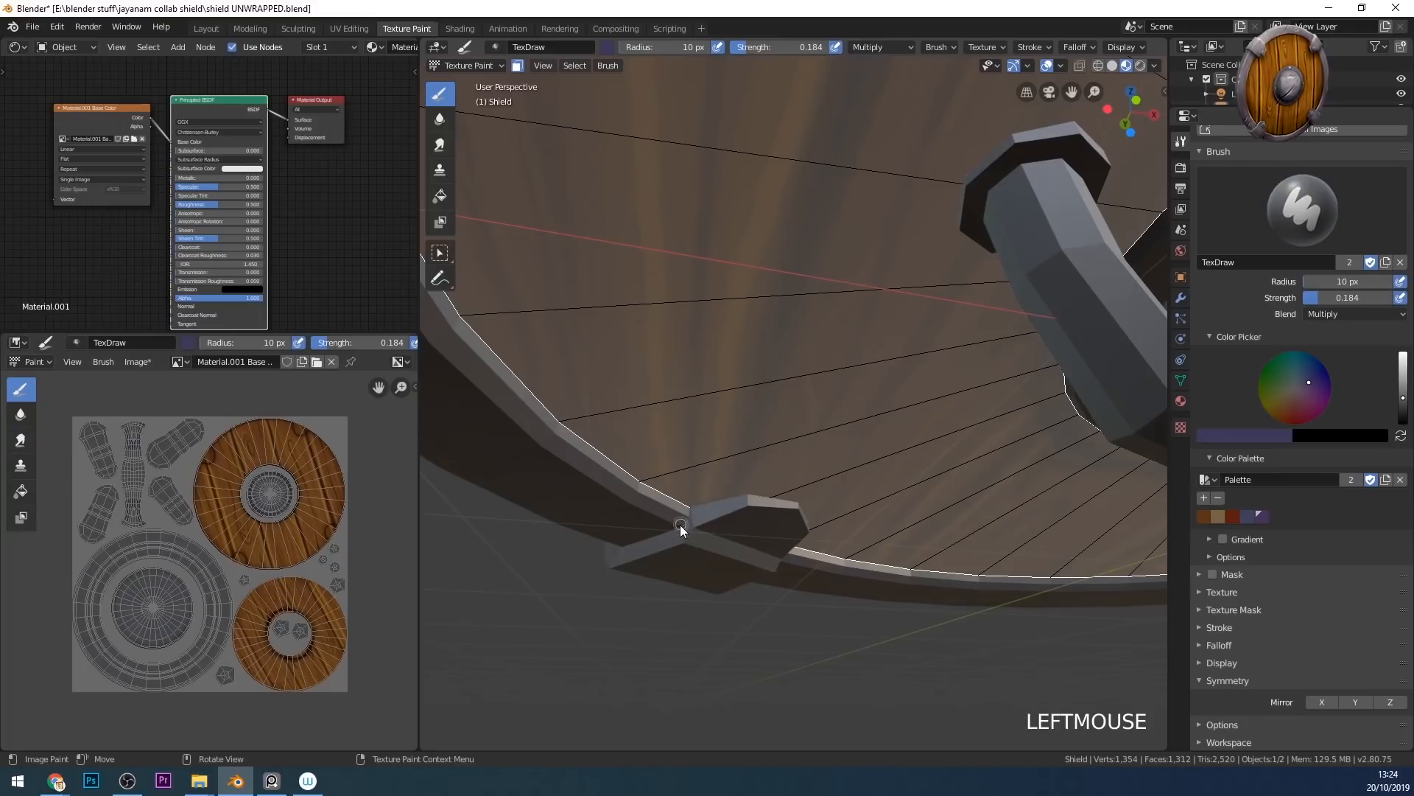
{"action": "middle_click_drag", "start_coordinate": [681, 529], "coordinate": [825, 546]}
{"action": "mouse_move", "coordinate": [764, 457]}
{"action": "middle_mouse_down"}
{"action": "mouse_move", "coordinate": [805, 554]}
{"action": "mouse_move", "coordinate": [761, 562]}
{"action": "mouse_move", "coordinate": [814, 583]}
{"action": "mouse_move", "coordinate": [1051, 604]}
{"action": "mouse_move", "coordinate": [1009, 598]}
{"action": "middle_mouse_up"}
{"action": "left_click", "coordinate": [744, 556]}
- Preview the base colour texture on its own and enable X and Y mirroring for the brush
{"action": "left_click", "coordinate": [106, 118], "text": "ctrl+shift"}
{"action": "middle_click_drag", "start_coordinate": [917, 484], "coordinate": [543, 499]}
{"action": "middle_click_drag", "start_coordinate": [913, 513], "coordinate": [825, 452]}
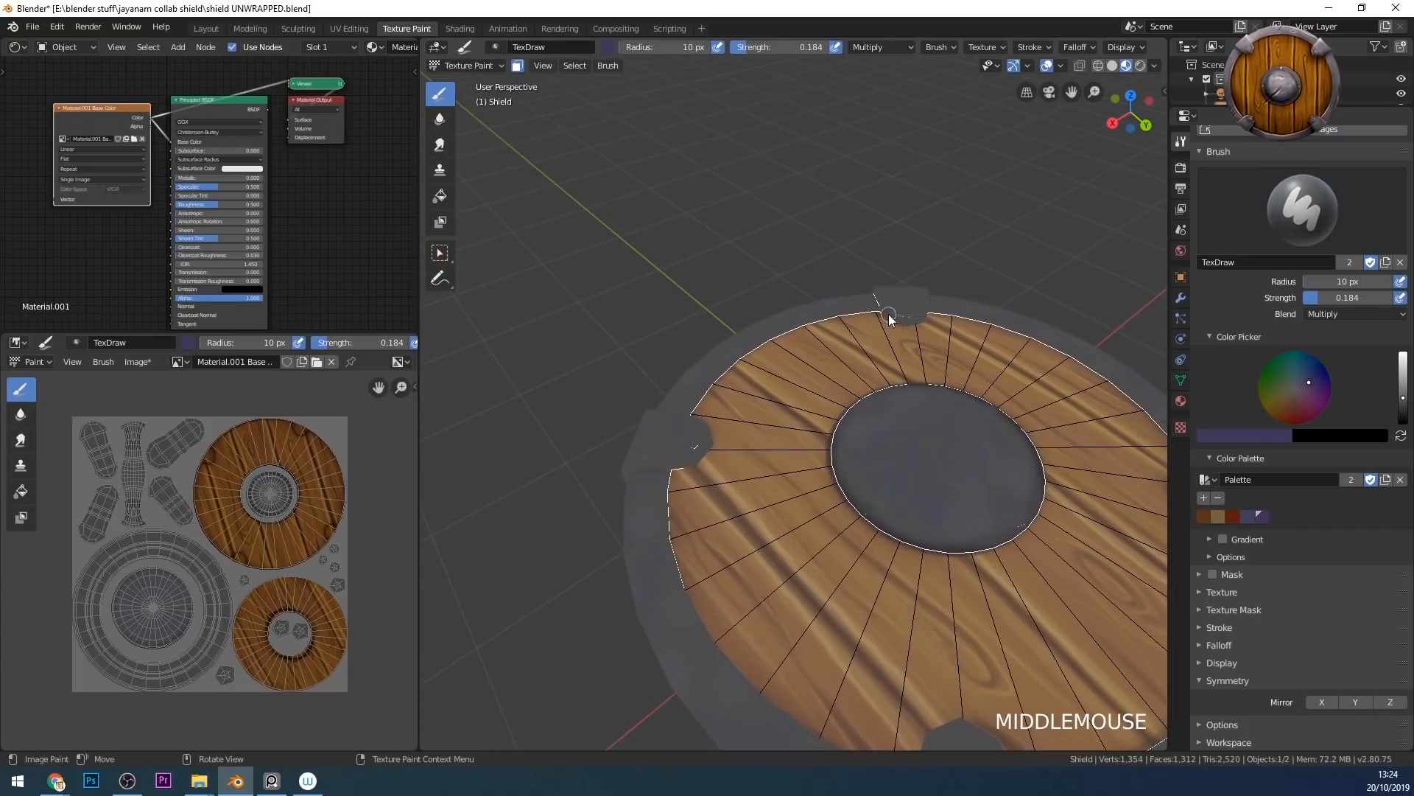
{"action": "middle_click_drag", "start_coordinate": [864, 359], "coordinate": [894, 347], "text": "shift"}
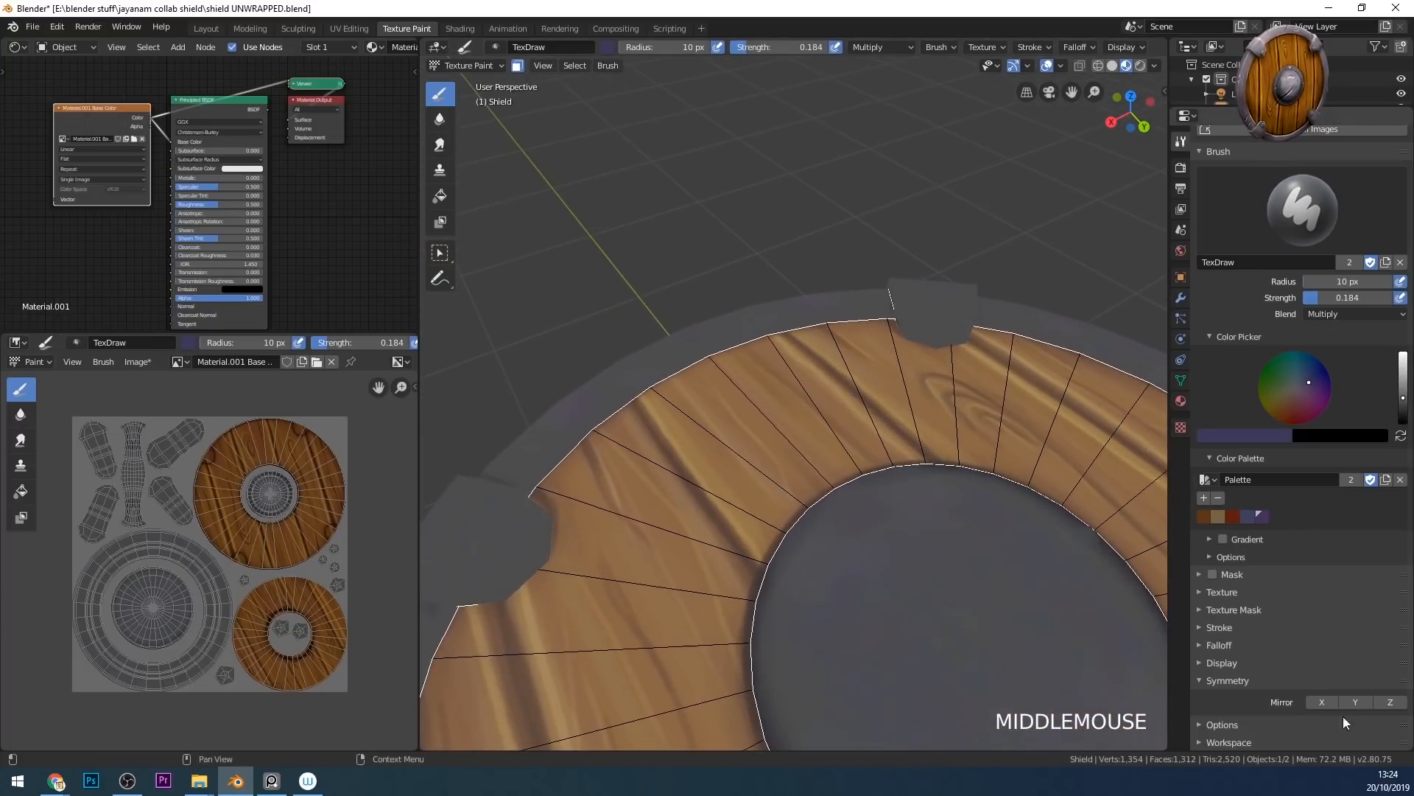
{"action": "left_click", "coordinate": [1320, 703]}
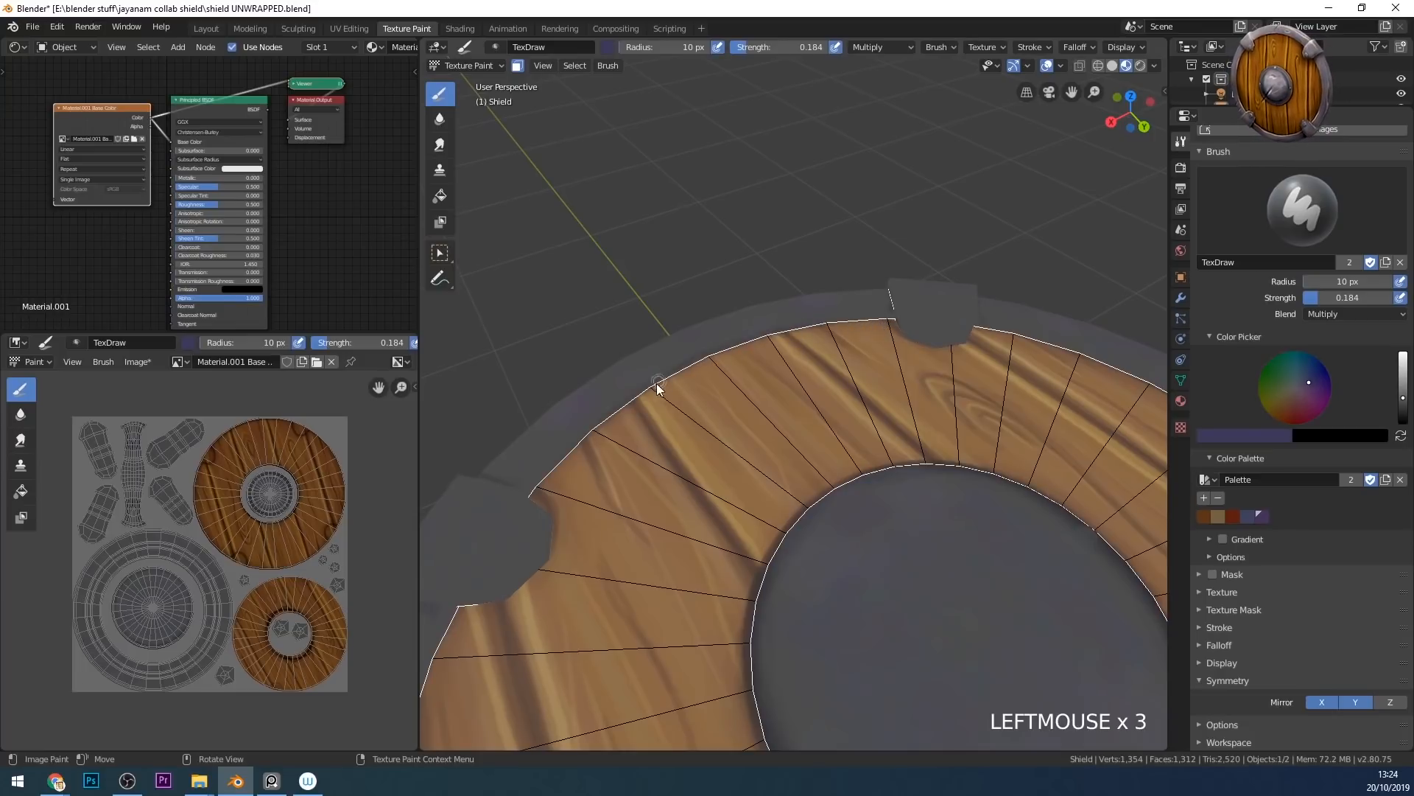
- Paint mirrored dark purple shading along the inner edge of the rim between the brackets on the front
{"action": "middle_click_drag", "start_coordinate": [579, 466], "coordinate": [644, 439]}
{"action": "double_click", "coordinate": [642, 440]}
{"action": "mouse_move", "coordinate": [923, 441]}
{"action": "middle_mouse_down"}
{"action": "mouse_move", "coordinate": [887, 495]}
{"action": "mouse_move", "coordinate": [785, 365]}
{"action": "middle_mouse_up"}
{"action": "left_click", "coordinate": [661, 386]}
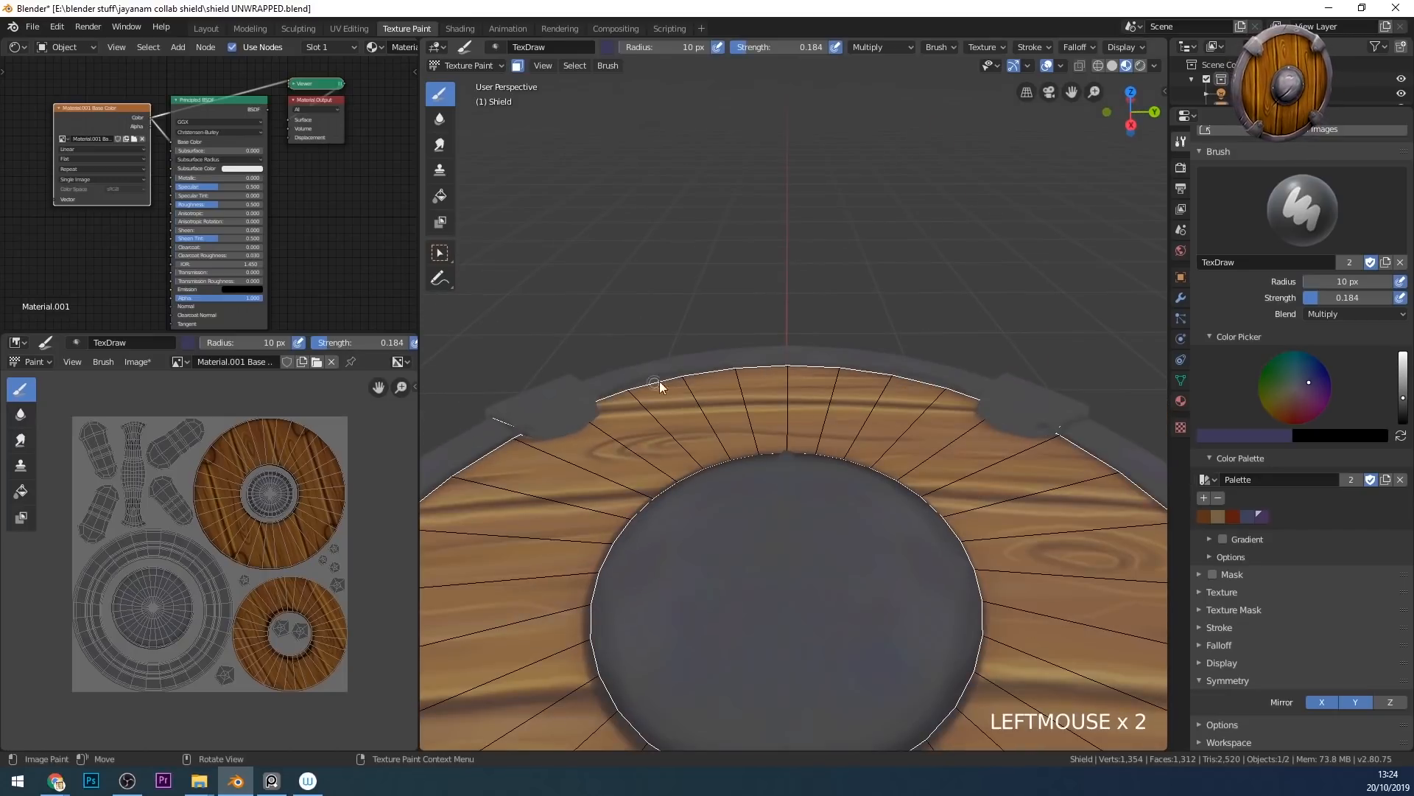
{"action": "left_click", "coordinate": [918, 373]}
{"action": "mouse_move", "coordinate": [642, 396]}
{"action": "middle_mouse_down"}
{"action": "mouse_move", "coordinate": [918, 373]}
{"action": "mouse_move", "coordinate": [745, 383]}
{"action": "mouse_move", "coordinate": [708, 480]}
{"action": "mouse_move", "coordinate": [766, 387]}
{"action": "mouse_move", "coordinate": [837, 400]}
{"action": "mouse_move", "coordinate": [785, 380]}
{"action": "middle_mouse_up"}
{"action": "left_click", "coordinate": [766, 387]}
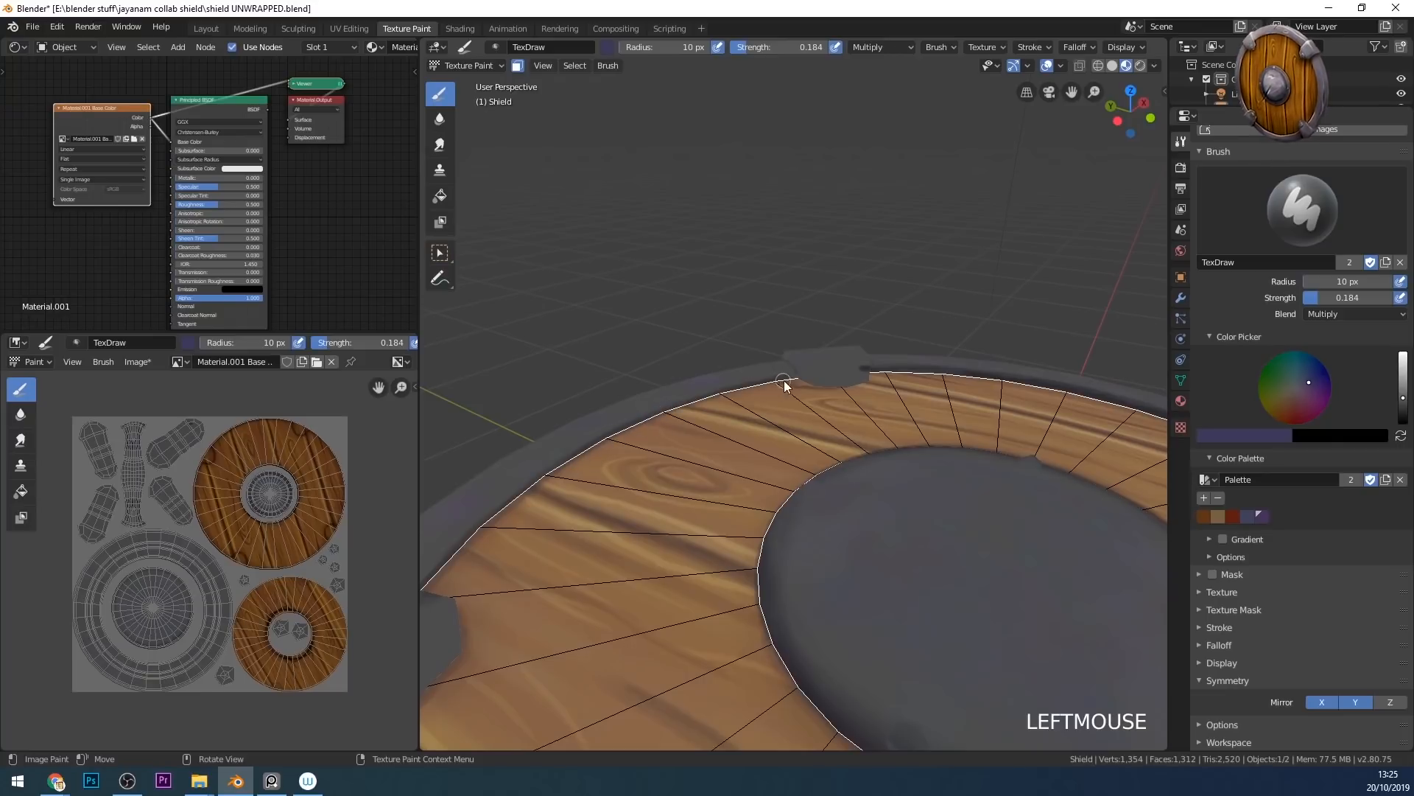
{"action": "left_click", "coordinate": [760, 388]}
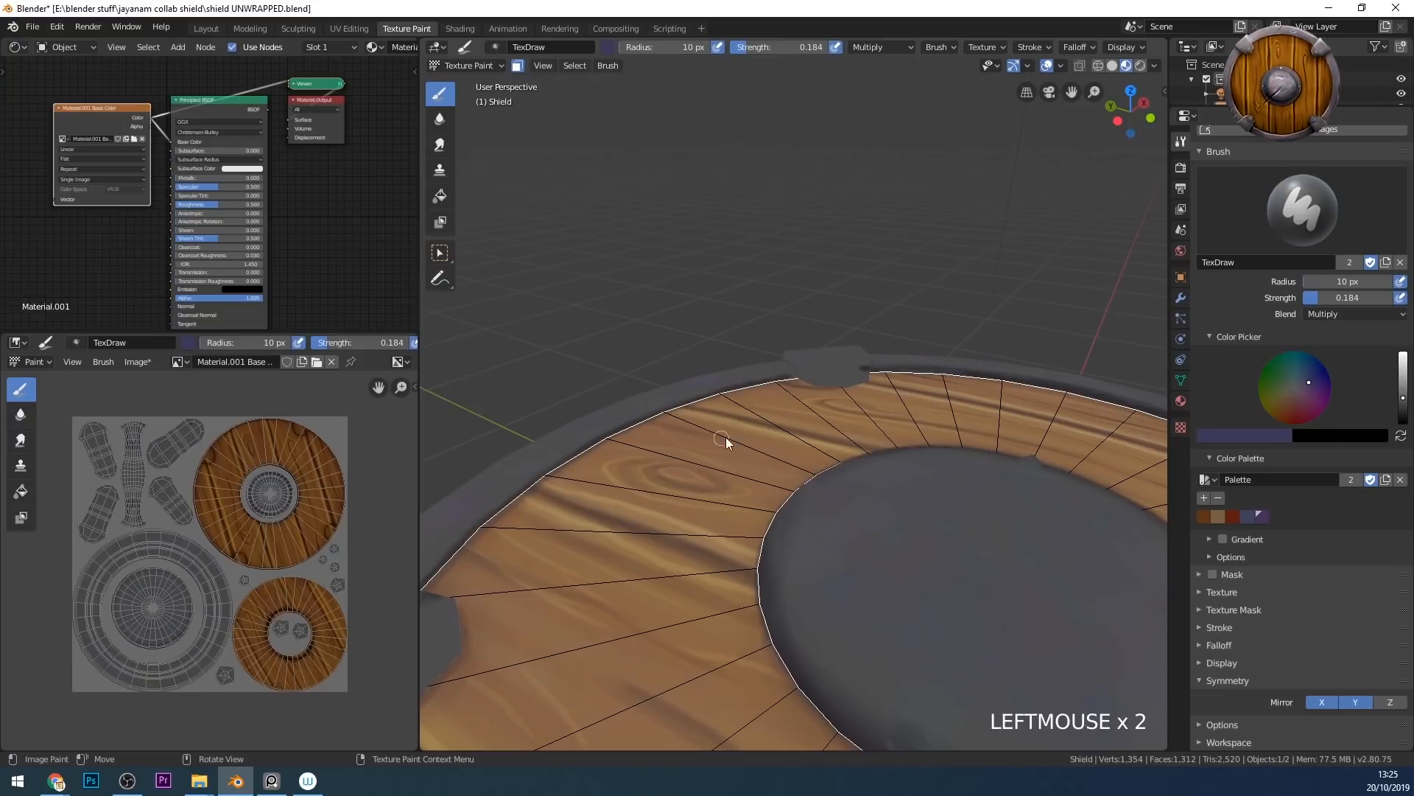
{"action": "middle_click_drag", "start_coordinate": [725, 442], "coordinate": [783, 496]}
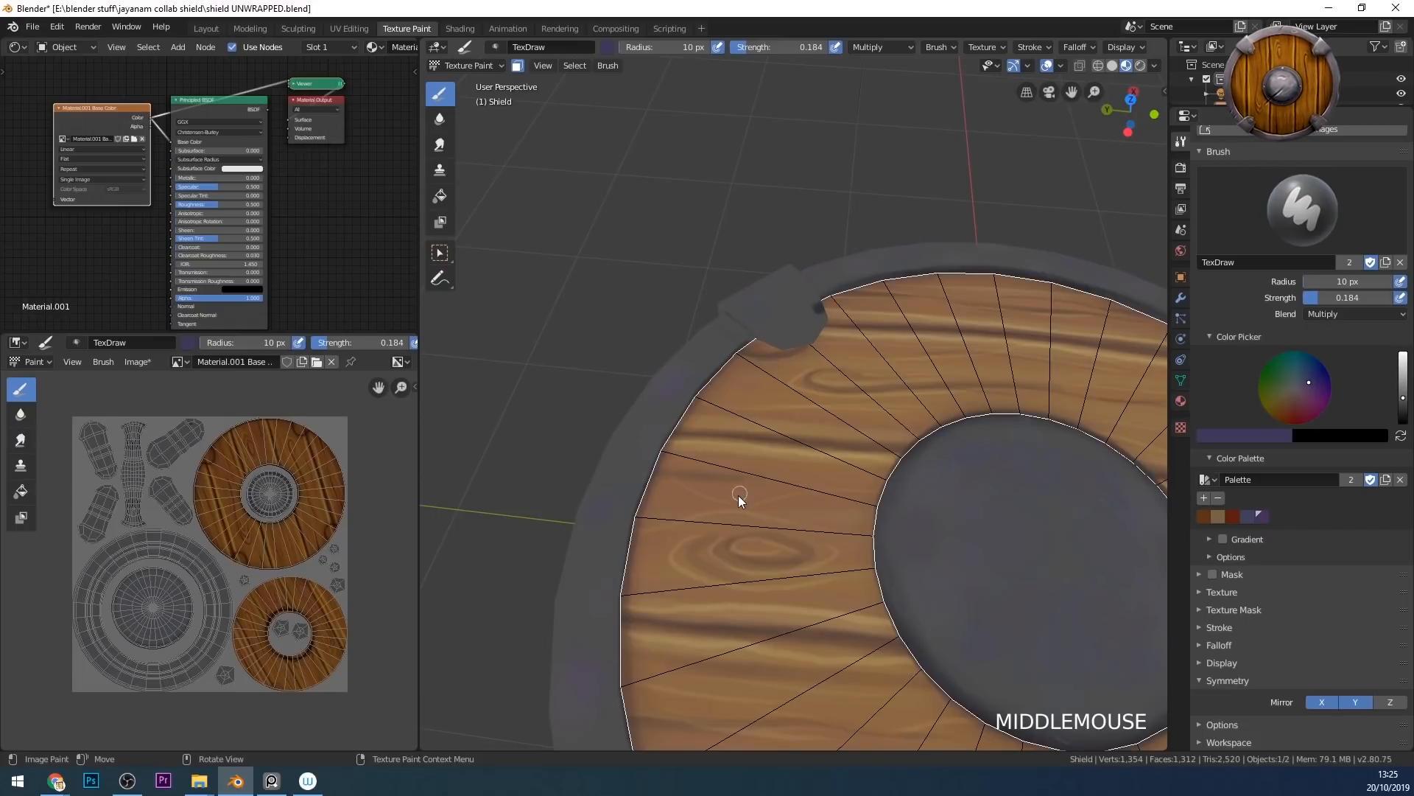
{"action": "middle_click_drag", "start_coordinate": [761, 429], "coordinate": [965, 504]}
{"action": "left_click", "coordinate": [814, 385]}
{"action": "middle_click_drag", "start_coordinate": [1007, 475], "coordinate": [858, 504], "text": "shift"}
{"action": "middle_click_drag", "start_coordinate": [858, 504], "coordinate": [941, 616]}
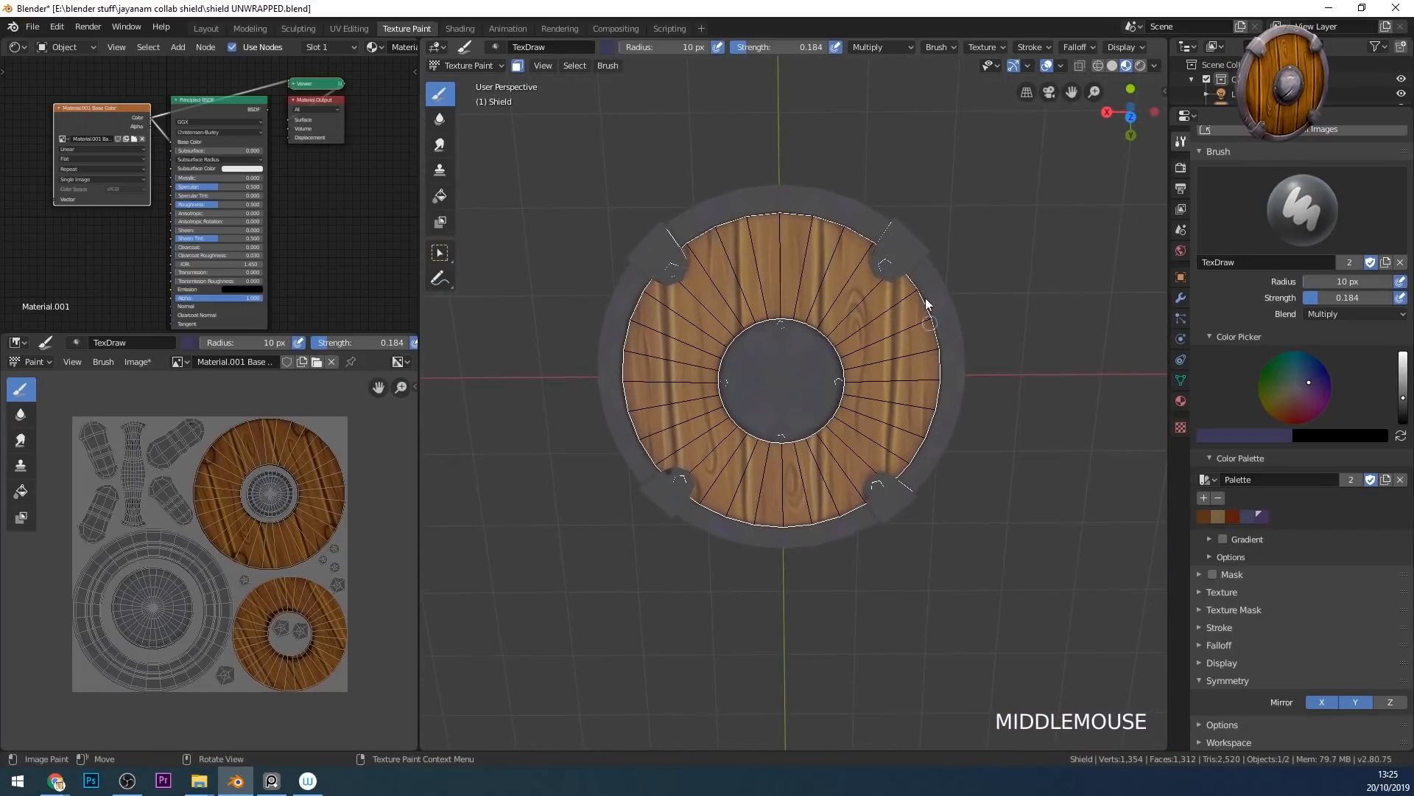
- Set the brush radius to 52 px and paint broad dark purple shading on the rim at the shield's back
{"action": "middle_click_drag", "start_coordinate": [661, 513], "coordinate": [841, 541]}
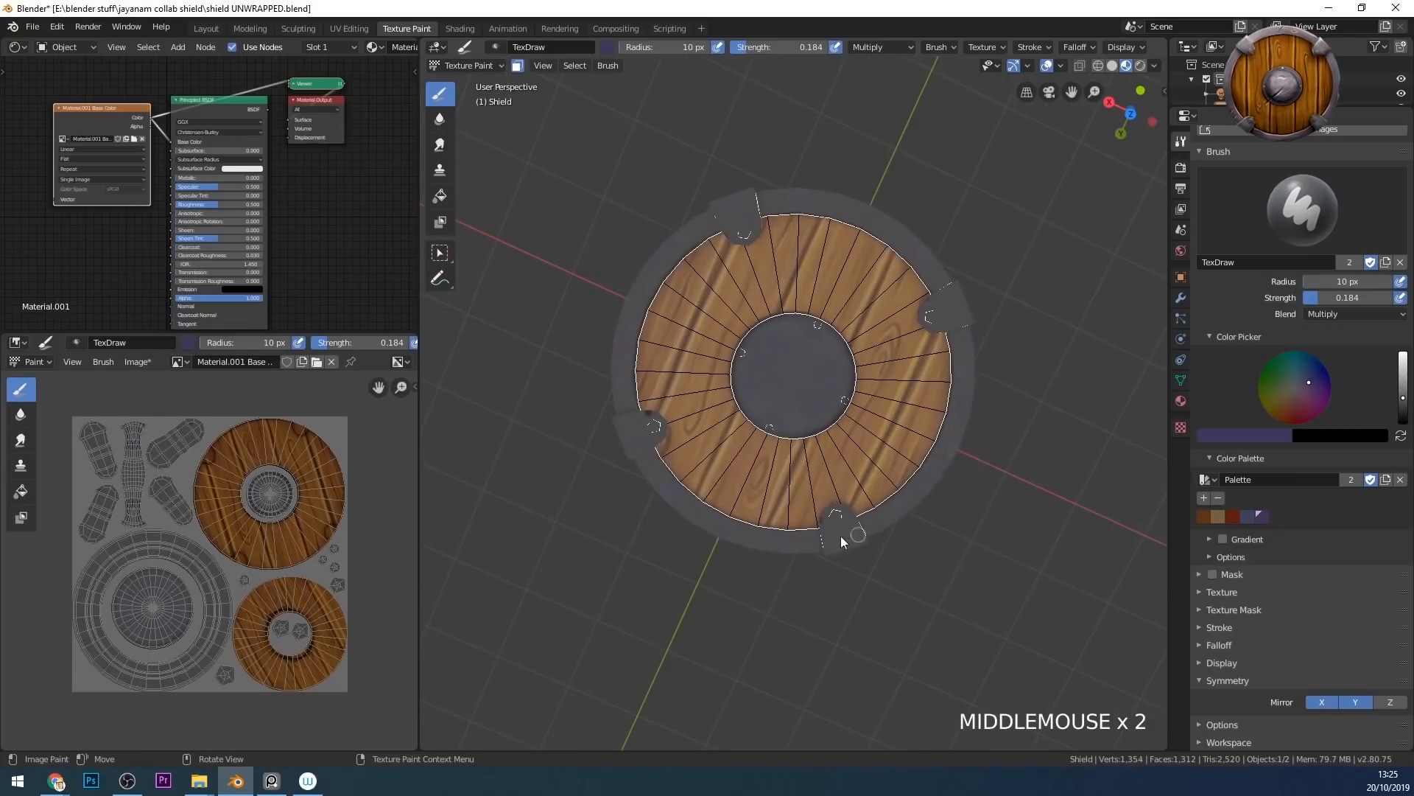
{"action": "middle_click_drag", "start_coordinate": [816, 218], "coordinate": [897, 344]}
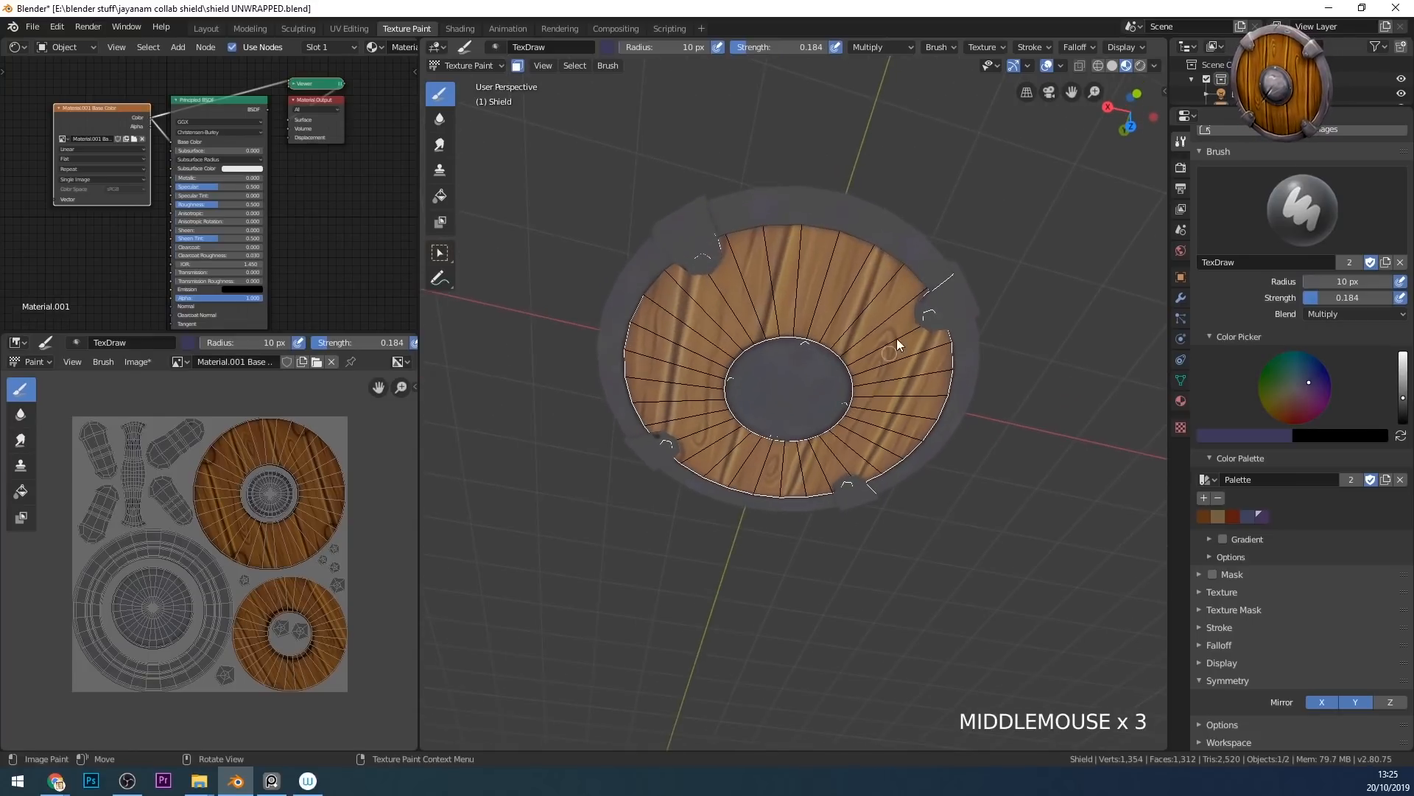
{"action": "middle_click_drag", "start_coordinate": [927, 231], "coordinate": [829, 176]}
{"action": "middle_click_drag", "start_coordinate": [832, 335], "coordinate": [958, 368]}
{"action": "middle_click_drag", "start_coordinate": [1076, 209], "coordinate": [918, 289]}
{"action": "mouse_move", "coordinate": [919, 287]}
{"action": "middle_mouse_down"}
{"action": "mouse_move", "coordinate": [928, 230]}
{"action": "mouse_move", "coordinate": [893, 126]}
{"action": "middle_mouse_up"}
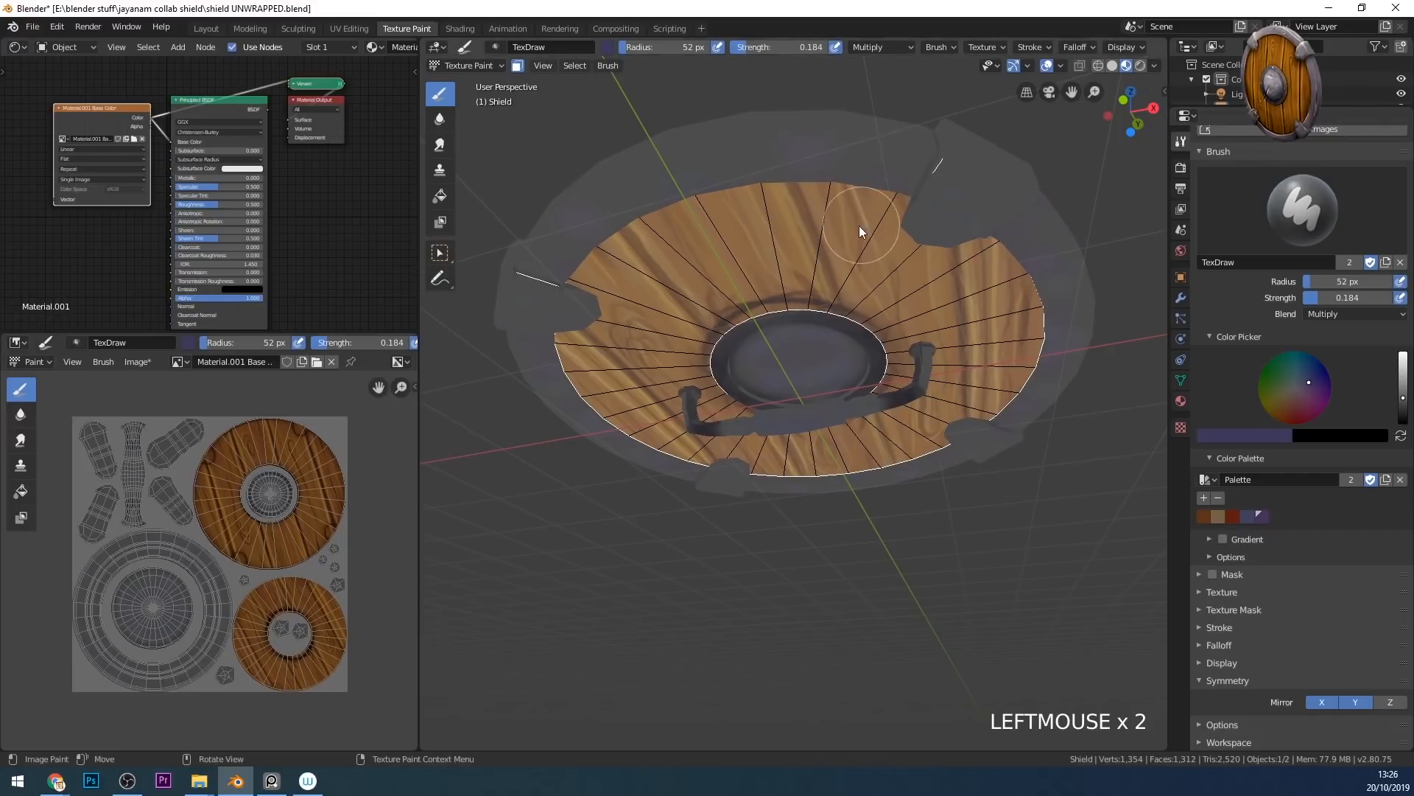
{"action": "left_click", "coordinate": [894, 119]}
{"action": "mouse_move", "coordinate": [877, 131]}
{"action": "left_mouse_down"}
{"action": "mouse_move", "coordinate": [560, 254]}
{"action": "mouse_move", "coordinate": [558, 273]}
{"action": "left_mouse_up"}
{"action": "mouse_move", "coordinate": [755, 221]}
{"action": "middle_mouse_down"}
{"action": "mouse_move", "coordinate": [822, 256]}
{"action": "mouse_move", "coordinate": [816, 213]}
{"action": "middle_mouse_up"}
{"action": "left_click_drag", "start_coordinate": [643, 140], "coordinate": [912, 111]}
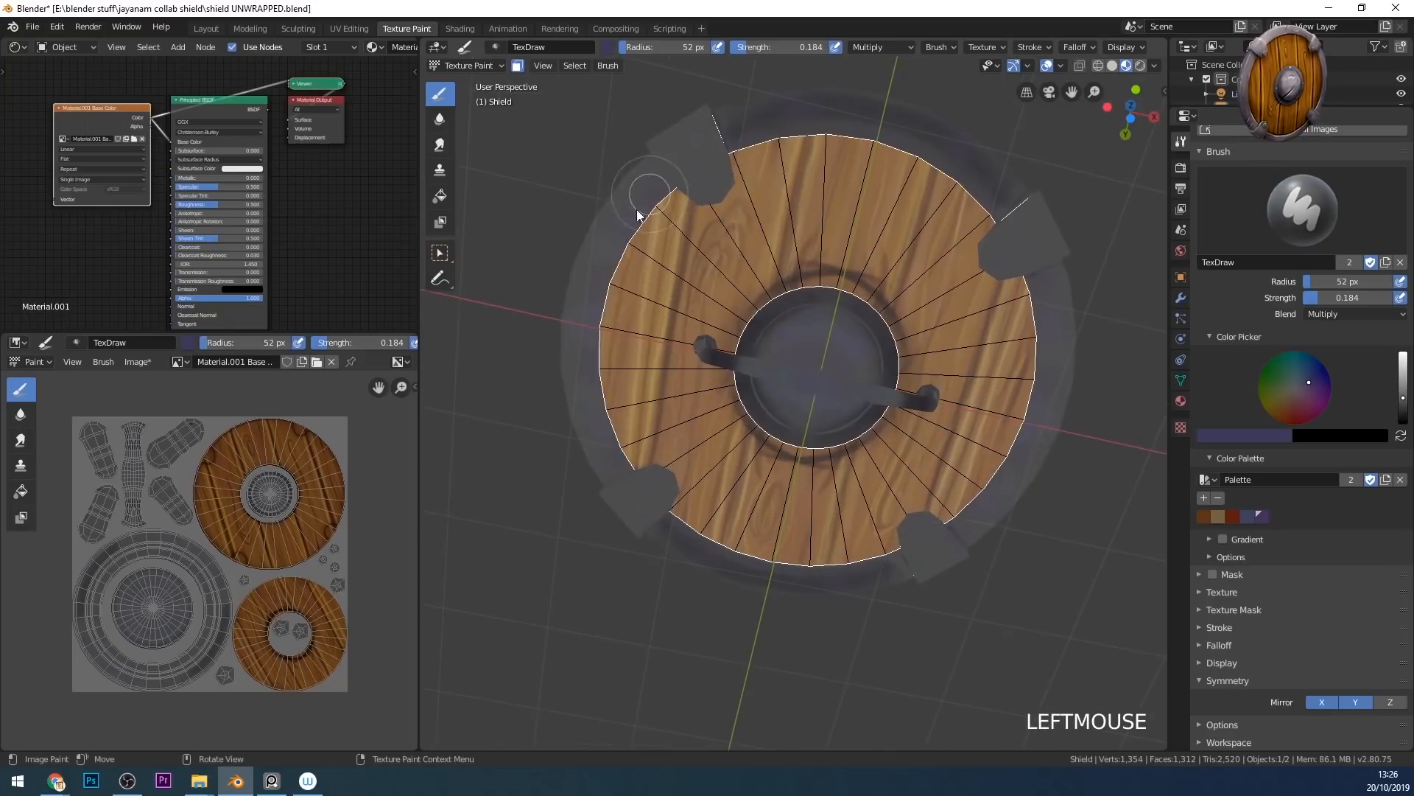
{"action": "left_click_drag", "start_coordinate": [641, 215], "coordinate": [940, 562]}
{"action": "mouse_move", "coordinate": [941, 562]}
{"action": "middle_mouse_down"}
{"action": "mouse_move", "coordinate": [937, 616]}
{"action": "mouse_move", "coordinate": [879, 116]}
{"action": "mouse_move", "coordinate": [811, 196]}
{"action": "mouse_move", "coordinate": [631, 294]}
{"action": "mouse_move", "coordinate": [783, 319]}
{"action": "mouse_move", "coordinate": [807, 489]}
{"action": "mouse_move", "coordinate": [869, 452]}
{"action": "mouse_move", "coordinate": [830, 319]}
{"action": "middle_mouse_up"}
{"action": "left_click", "coordinate": [879, 115]}
{"action": "left_click", "coordinate": [723, 221]}
- Resize the brush and choose a darker, nearly neutral bluish-grey paint colour
{"action": "middle_click_drag", "start_coordinate": [722, 221], "coordinate": [959, 423]}
{"action": "key", "text": "f"}
{"action": "left_click", "coordinate": [931, 358]}
{"action": "left_click", "coordinate": [1303, 375]}
{"action": "left_click", "coordinate": [1301, 382]}
{"action": "left_click", "coordinate": [1403, 412]}
- Undo the last dark trial strokes on the metal parts
{"action": "mouse_move", "coordinate": [957, 344]}
{"action": "middle_mouse_down"}
{"action": "mouse_move", "coordinate": [1027, 337]}
{"action": "mouse_move", "coordinate": [972, 380]}
{"action": "mouse_move", "coordinate": [905, 475]}
{"action": "mouse_move", "coordinate": [925, 510]}
{"action": "mouse_move", "coordinate": [732, 499]}
{"action": "mouse_move", "coordinate": [629, 332]}
{"action": "mouse_move", "coordinate": [950, 396]}
{"action": "mouse_move", "coordinate": [634, 304]}
{"action": "mouse_move", "coordinate": [685, 332]}
{"action": "middle_mouse_up"}
{"action": "left_click", "coordinate": [972, 380]}
{"action": "left_click", "coordinate": [628, 331]}
{"action": "key", "text": "ctrl+z"}
{"action": "key", "text": "ctrl+z"}
{"action": "key", "text": "ctrl+z"}
{"action": "key", "text": "ctrl+z"}
{"action": "key", "text": "ctrl+z"}
{"action": "key", "text": "ctrl+z"}
{"action": "key", "text": "ctrl+z"}
{"action": "mouse_move", "coordinate": [685, 331]}
{"action": "middle_mouse_down", "text": "ctrl"}
{"action": "mouse_move", "coordinate": [759, 268]}
{"action": "mouse_move", "coordinate": [772, 313]}
{"action": "mouse_move", "coordinate": [791, 271]}
{"action": "mouse_move", "coordinate": [1124, 278]}
{"action": "middle_mouse_up", "text": "ctrl"}
{"action": "left_click", "coordinate": [660, 241]}
{"action": "key", "text": "ctrl+z"}
- Paint dark bluish-grey shading over the metal parts from several viewing angles
{"action": "left_click", "coordinate": [744, 338]}
{"action": "middle_click_drag", "start_coordinate": [1032, 408], "coordinate": [825, 427]}
{"action": "middle_click_drag", "start_coordinate": [825, 427], "coordinate": [935, 454], "text": "shift"}
{"action": "left_click", "coordinate": [744, 457]}
{"action": "left_click", "coordinate": [727, 457]}
{"action": "mouse_move", "coordinate": [728, 457]}
{"action": "middle_mouse_down"}
{"action": "mouse_move", "coordinate": [913, 419]}
{"action": "mouse_move", "coordinate": [974, 455]}
{"action": "mouse_move", "coordinate": [912, 503]}
{"action": "mouse_move", "coordinate": [750, 422]}
{"action": "mouse_move", "coordinate": [778, 377]}
{"action": "middle_mouse_up"}
{"action": "left_click", "coordinate": [930, 426]}
{"action": "left_click", "coordinate": [912, 504]}
{"action": "left_click", "coordinate": [749, 423]}
- Resize the brush again and deepen the dark shading on the metal with more strokes
{"action": "middle_click_drag", "start_coordinate": [778, 377], "coordinate": [809, 335]}
{"action": "key", "text": "f"}
{"action": "left_click", "coordinate": [844, 329]}
{"action": "left_click", "coordinate": [804, 270]}
{"action": "left_click", "coordinate": [797, 274]}
{"action": "left_click", "coordinate": [794, 275]}
{"action": "middle_click_drag", "start_coordinate": [842, 471], "coordinate": [888, 397]}
{"action": "middle_click_drag", "start_coordinate": [708, 493], "coordinate": [692, 278], "text": "shift"}
{"action": "left_click", "coordinate": [804, 436]}
- Add further dark shading to the metal while adjusting the brush size, ending with a 90 px radius
{"action": "mouse_move", "coordinate": [1031, 516]}
{"action": "middle_mouse_down", "text": "shift"}
{"action": "mouse_move", "coordinate": [726, 532]}
{"action": "mouse_move", "coordinate": [808, 411]}
{"action": "mouse_move", "coordinate": [1006, 499]}
{"action": "middle_mouse_up", "text": "shift"}
{"action": "key", "text": "f"}
{"action": "left_click", "coordinate": [856, 409]}
{"action": "left_click", "coordinate": [838, 411]}
{"action": "mouse_move", "coordinate": [856, 406]}
{"action": "middle_mouse_down"}
{"action": "mouse_move", "coordinate": [837, 411]}
{"action": "mouse_move", "coordinate": [828, 471]}
{"action": "mouse_move", "coordinate": [818, 285]}
{"action": "mouse_move", "coordinate": [835, 426]}
{"action": "mouse_move", "coordinate": [840, 368]}
{"action": "middle_mouse_up"}
{"action": "left_click", "coordinate": [828, 471]}
{"action": "left_click", "coordinate": [818, 285]}
{"action": "key", "text": "f"}
{"action": "left_click", "coordinate": [841, 299]}
{"action": "mouse_move", "coordinate": [841, 299]}
{"action": "middle_mouse_down"}
{"action": "mouse_move", "coordinate": [772, 408]}
{"action": "mouse_move", "coordinate": [897, 466]}
{"action": "mouse_move", "coordinate": [627, 369]}
{"action": "mouse_move", "coordinate": [825, 571]}
{"action": "mouse_move", "coordinate": [723, 540]}
{"action": "mouse_move", "coordinate": [850, 580]}
{"action": "mouse_move", "coordinate": [840, 644]}
{"action": "mouse_move", "coordinate": [837, 600]}
{"action": "mouse_move", "coordinate": [789, 587]}
{"action": "mouse_move", "coordinate": [819, 454]}
{"action": "mouse_move", "coordinate": [809, 385]}
{"action": "mouse_move", "coordinate": [810, 442]}
{"action": "mouse_move", "coordinate": [925, 373]}
{"action": "mouse_move", "coordinate": [906, 465]}
{"action": "mouse_move", "coordinate": [934, 453]}
{"action": "middle_mouse_up"}
{"action": "double_click", "coordinate": [628, 370]}
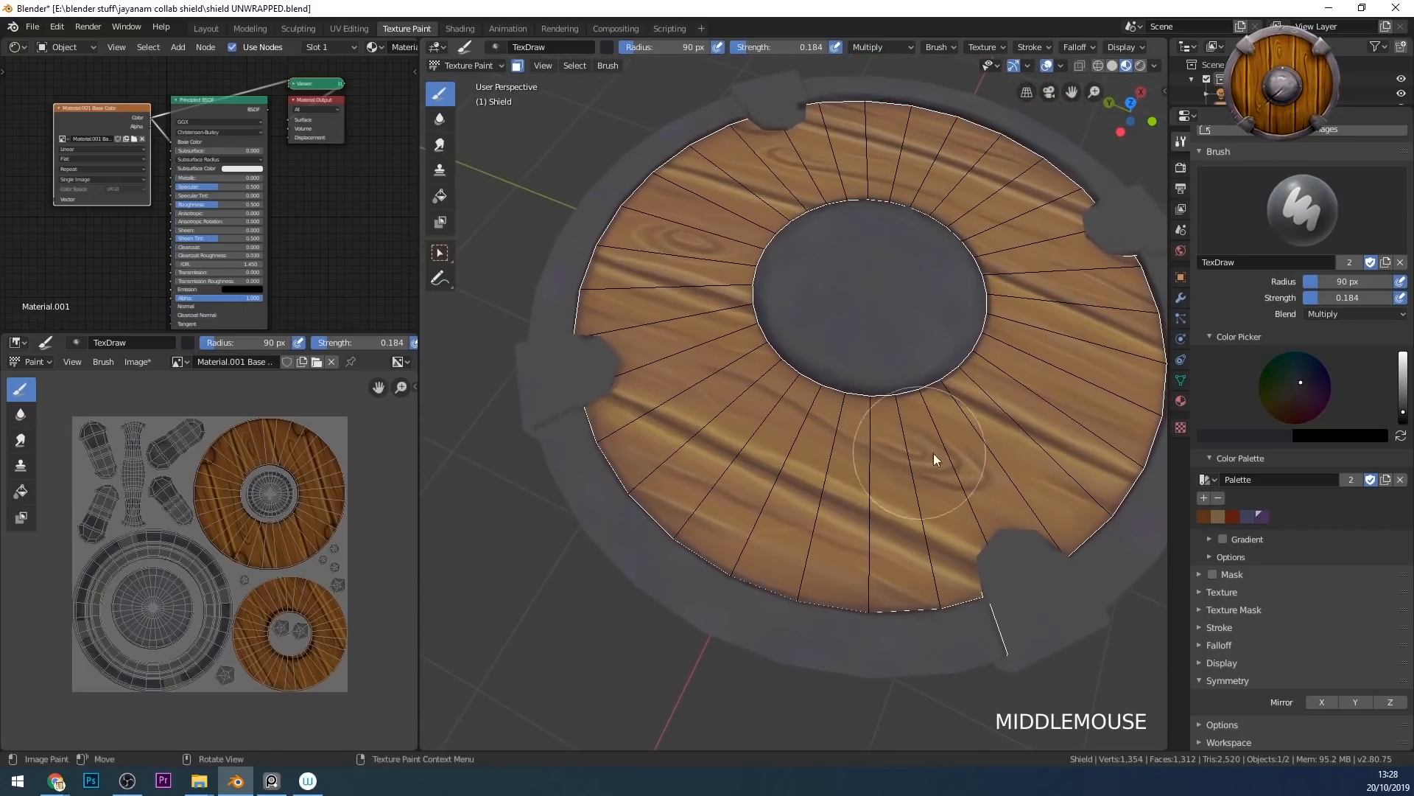
- Switch the brush blending to Screen and choose a light greyish mauve colour
{"action": "left_click", "coordinate": [1356, 314]}
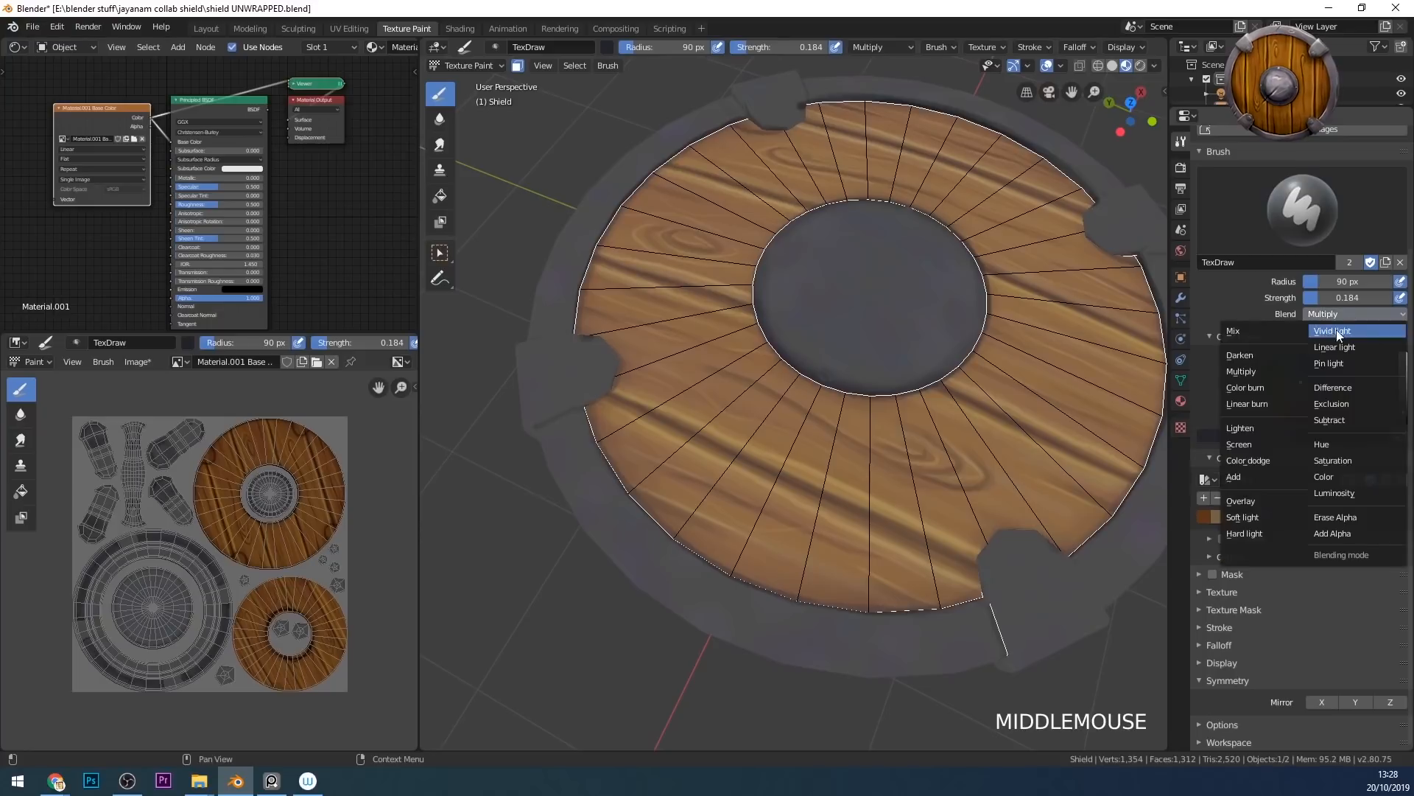
{"action": "left_click", "coordinate": [1253, 445]}
{"action": "left_click", "coordinate": [1301, 383]}
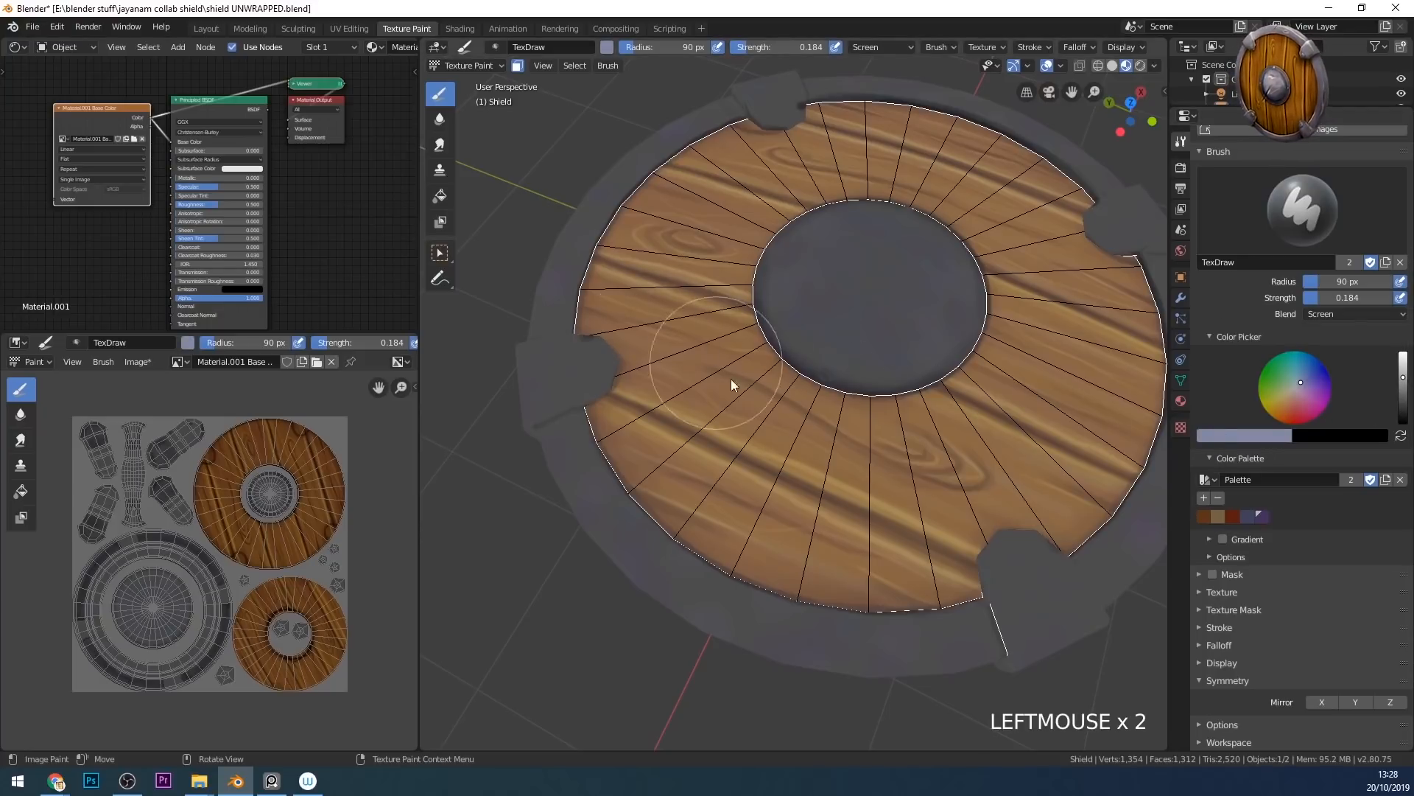
{"action": "left_click", "coordinate": [1296, 389]}
{"action": "left_click", "coordinate": [1300, 389]}
- Paint broad light mauve strokes along the metal rim on the shield's front
{"action": "middle_click_drag", "start_coordinate": [897, 395], "coordinate": [893, 593]}
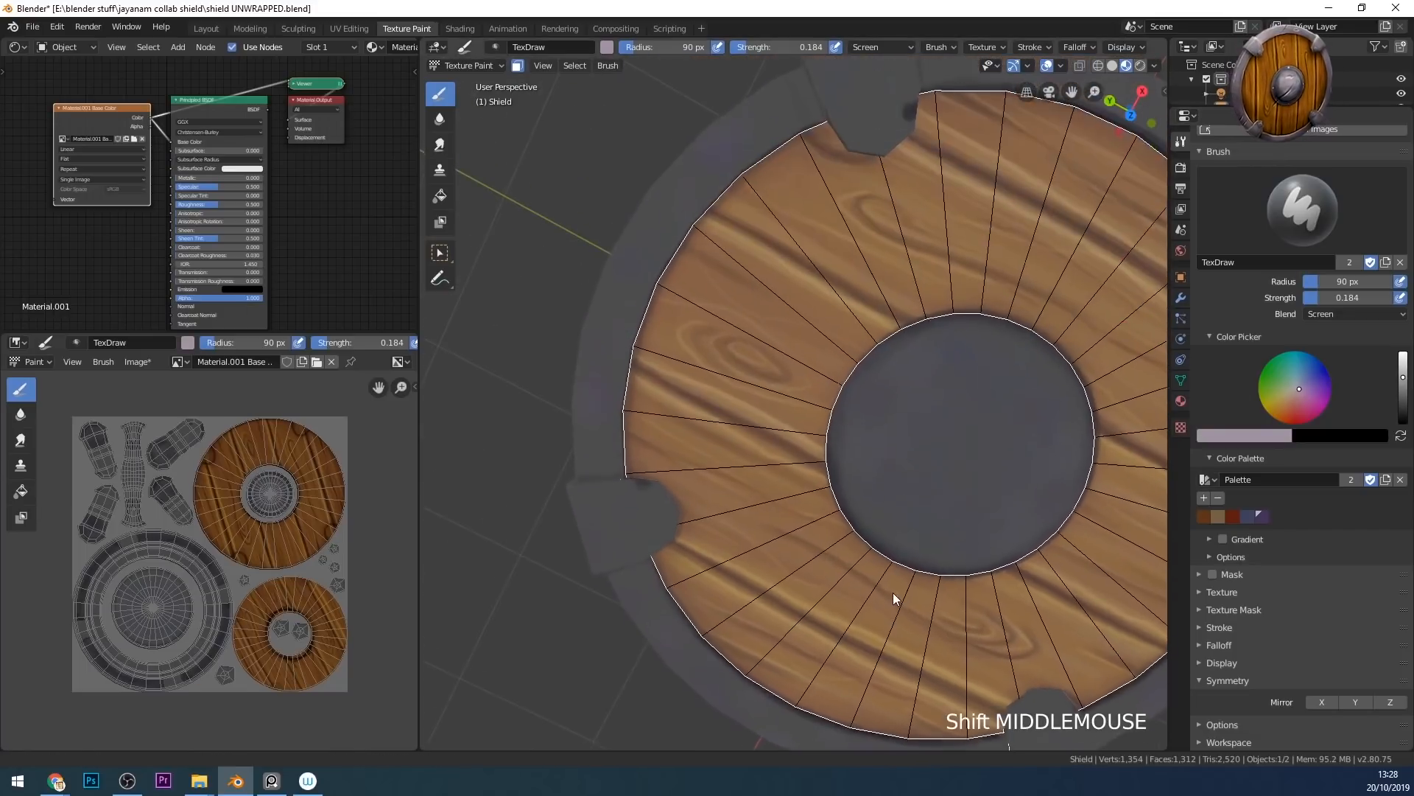
{"action": "left_click_drag", "start_coordinate": [744, 118], "coordinate": [639, 492]}
{"action": "mouse_move", "coordinate": [792, 442]}
{"action": "middle_mouse_down", "text": "shift"}
{"action": "mouse_move", "coordinate": [828, 322]}
{"action": "mouse_move", "coordinate": [837, 217]}
{"action": "middle_mouse_up", "text": "shift"}
{"action": "left_click_drag", "start_coordinate": [704, 388], "coordinate": [1030, 548]}
{"action": "mouse_move", "coordinate": [957, 501]}
{"action": "middle_mouse_down", "text": "ctrl"}
{"action": "mouse_move", "coordinate": [939, 579]}
{"action": "mouse_move", "coordinate": [746, 593]}
{"action": "middle_mouse_up", "text": "ctrl"}
{"action": "left_click_drag", "start_coordinate": [854, 552], "coordinate": [937, 453]}
- Continue the light mauve Screen strokes around the remaining sections of the rim
{"action": "middle_click_drag", "start_coordinate": [936, 251], "coordinate": [877, 413], "text": "shift"}
{"action": "mouse_move", "coordinate": [902, 383]}
{"action": "middle_mouse_down"}
{"action": "mouse_move", "coordinate": [926, 373]}
{"action": "mouse_move", "coordinate": [907, 369]}
{"action": "middle_mouse_up"}
{"action": "mouse_move", "coordinate": [766, 353]}
{"action": "middle_mouse_down", "text": "shift"}
{"action": "mouse_move", "coordinate": [900, 339]}
{"action": "mouse_move", "coordinate": [946, 372]}
{"action": "middle_mouse_up", "text": "shift"}
{"action": "middle_click_drag", "start_coordinate": [1061, 442], "coordinate": [935, 317], "text": "shift"}
{"action": "middle_click_drag", "start_coordinate": [972, 383], "coordinate": [1083, 201], "text": "shift"}
{"action": "mouse_move", "coordinate": [1058, 243]}
{"action": "left_mouse_down"}
{"action": "mouse_move", "coordinate": [1041, 324]}
{"action": "mouse_move", "coordinate": [873, 538]}
{"action": "left_mouse_up"}
{"action": "middle_click_drag", "start_coordinate": [515, 306], "coordinate": [728, 434], "text": "shift"}
{"action": "left_click_drag", "start_coordinate": [728, 440], "coordinate": [749, 541]}
{"action": "mouse_move", "coordinate": [749, 540]}
{"action": "middle_mouse_down"}
{"action": "mouse_move", "coordinate": [935, 464]}
{"action": "mouse_move", "coordinate": [789, 432]}
{"action": "mouse_move", "coordinate": [848, 359]}
{"action": "mouse_move", "coordinate": [882, 510]}
{"action": "mouse_move", "coordinate": [864, 223]}
{"action": "middle_mouse_up"}
- Set the brush strength to 0.345 and lighten the brush colour to a paler pinkish mauve
{"action": "scroll", "coordinate": [849, 360], "scroll_direction": "down", "scroll_amount": 5}
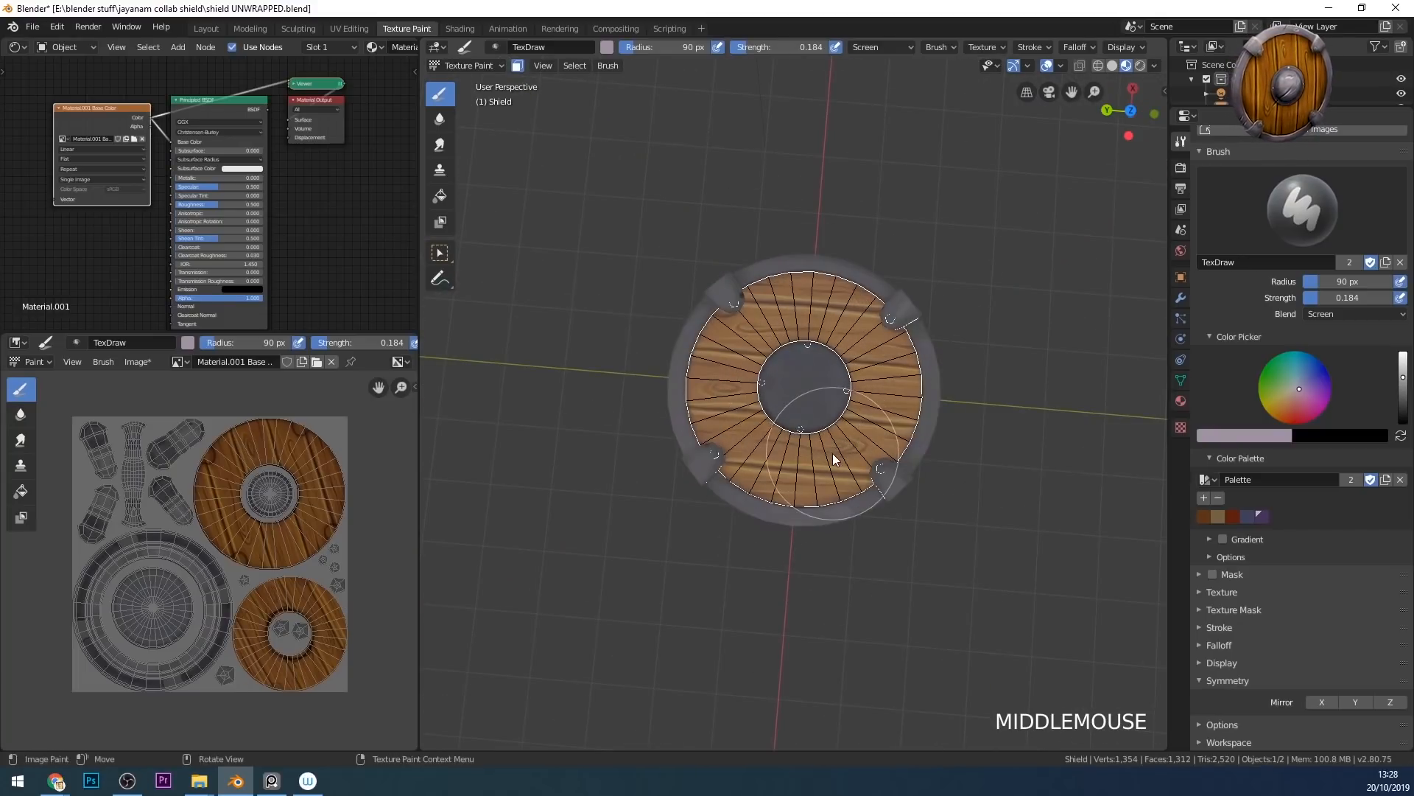
{"action": "middle_click_drag", "start_coordinate": [781, 440], "coordinate": [1098, 354], "text": "shift"}
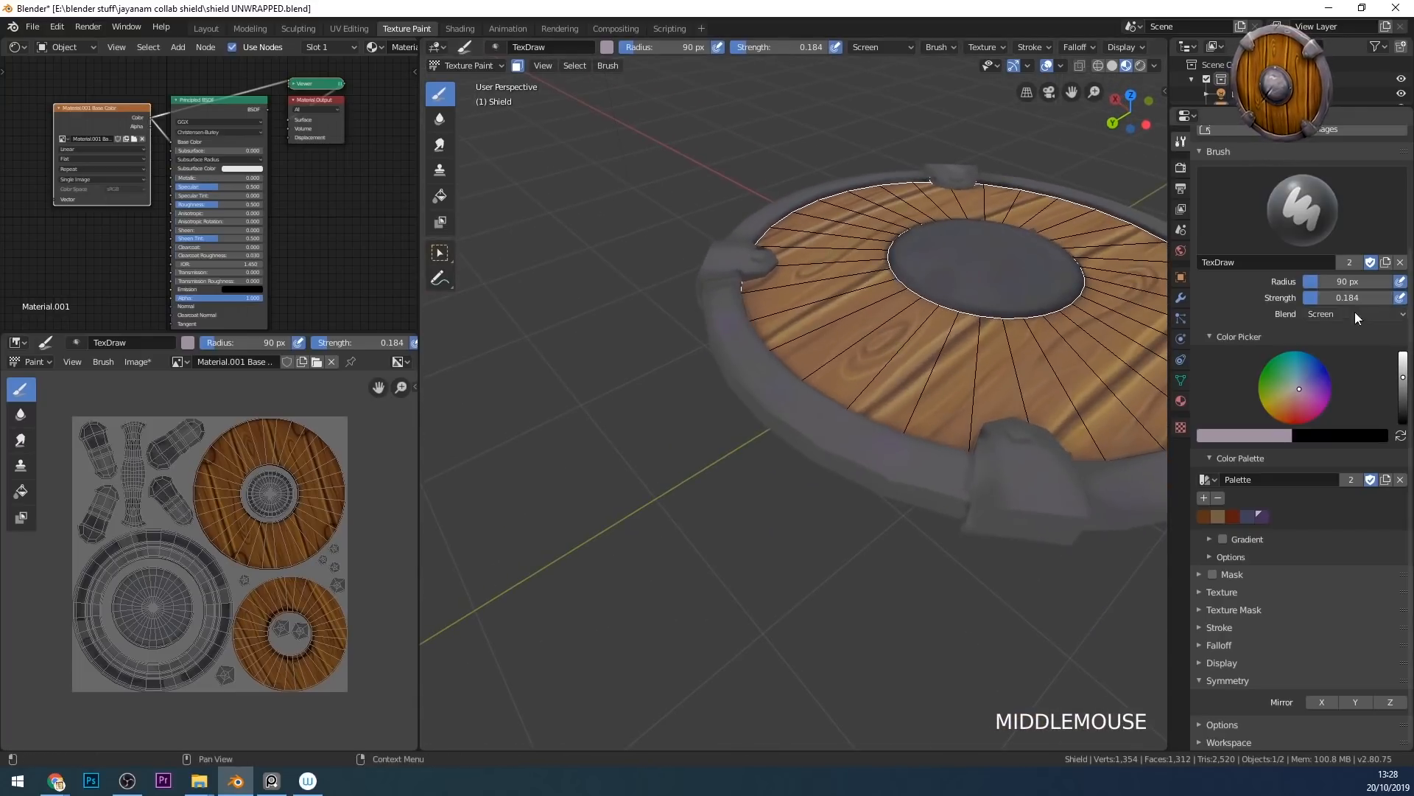
{"action": "left_click_drag", "start_coordinate": [1311, 302], "coordinate": [1331, 300]}
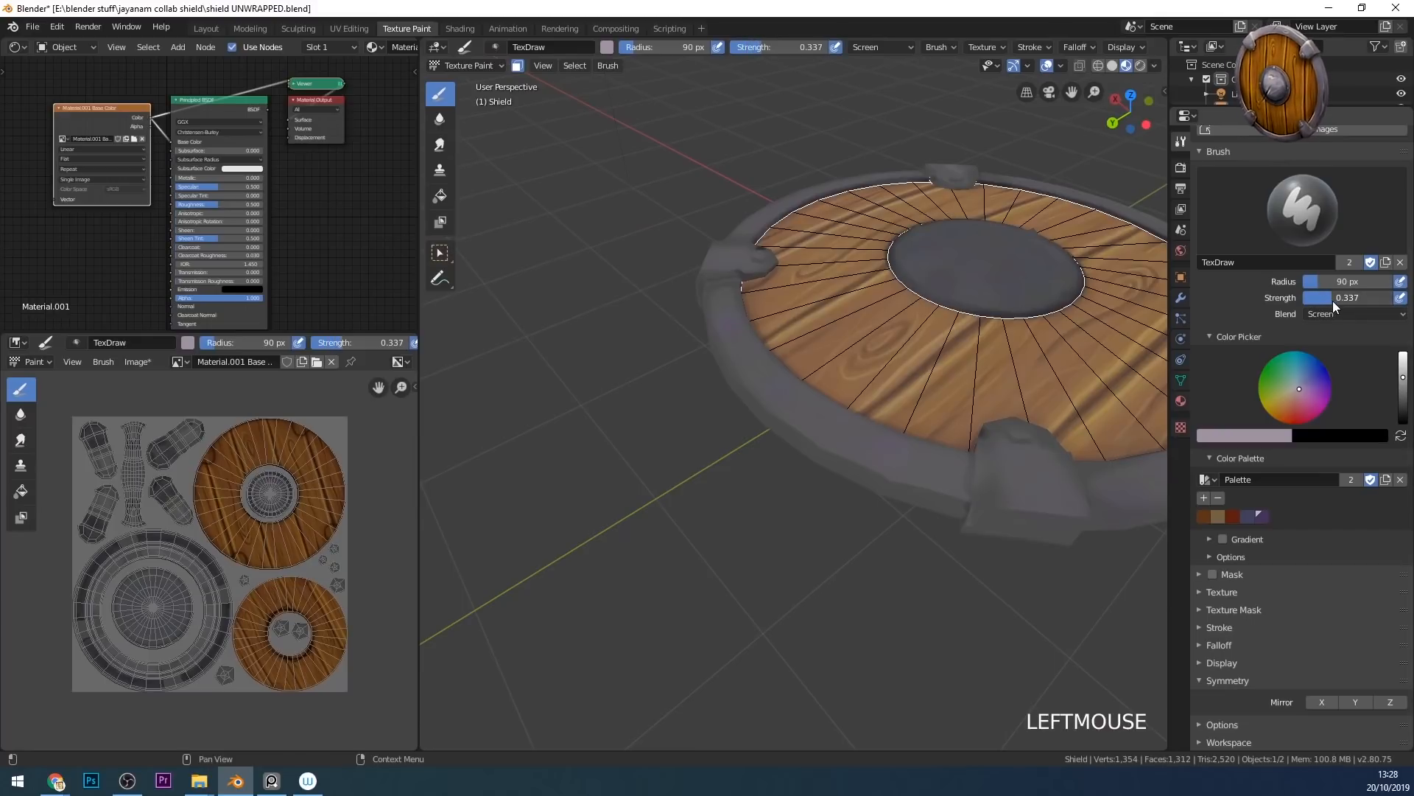
{"action": "middle_click_drag", "start_coordinate": [980, 390], "coordinate": [997, 410]}
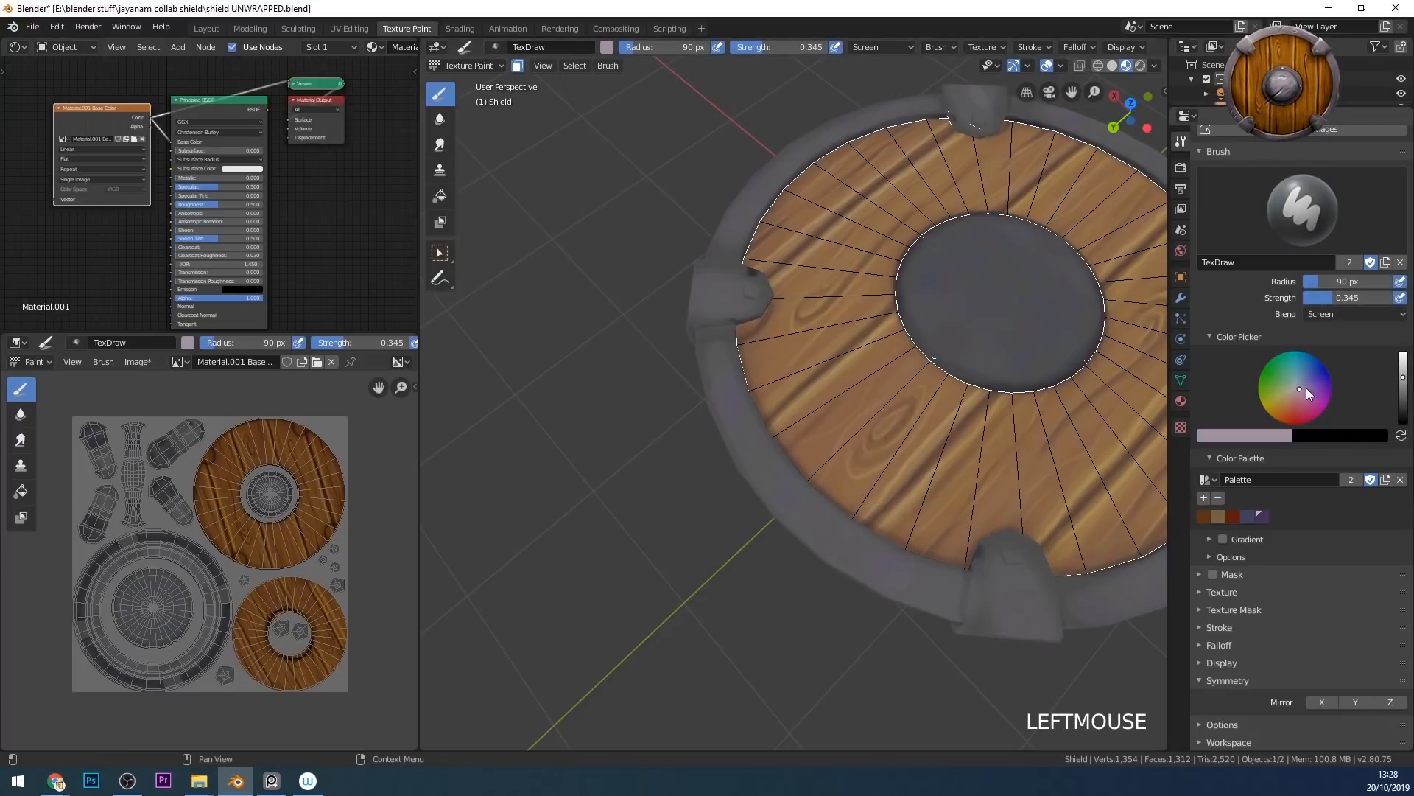
{"action": "left_click", "coordinate": [1404, 376]}
{"action": "left_click", "coordinate": [1403, 375]}
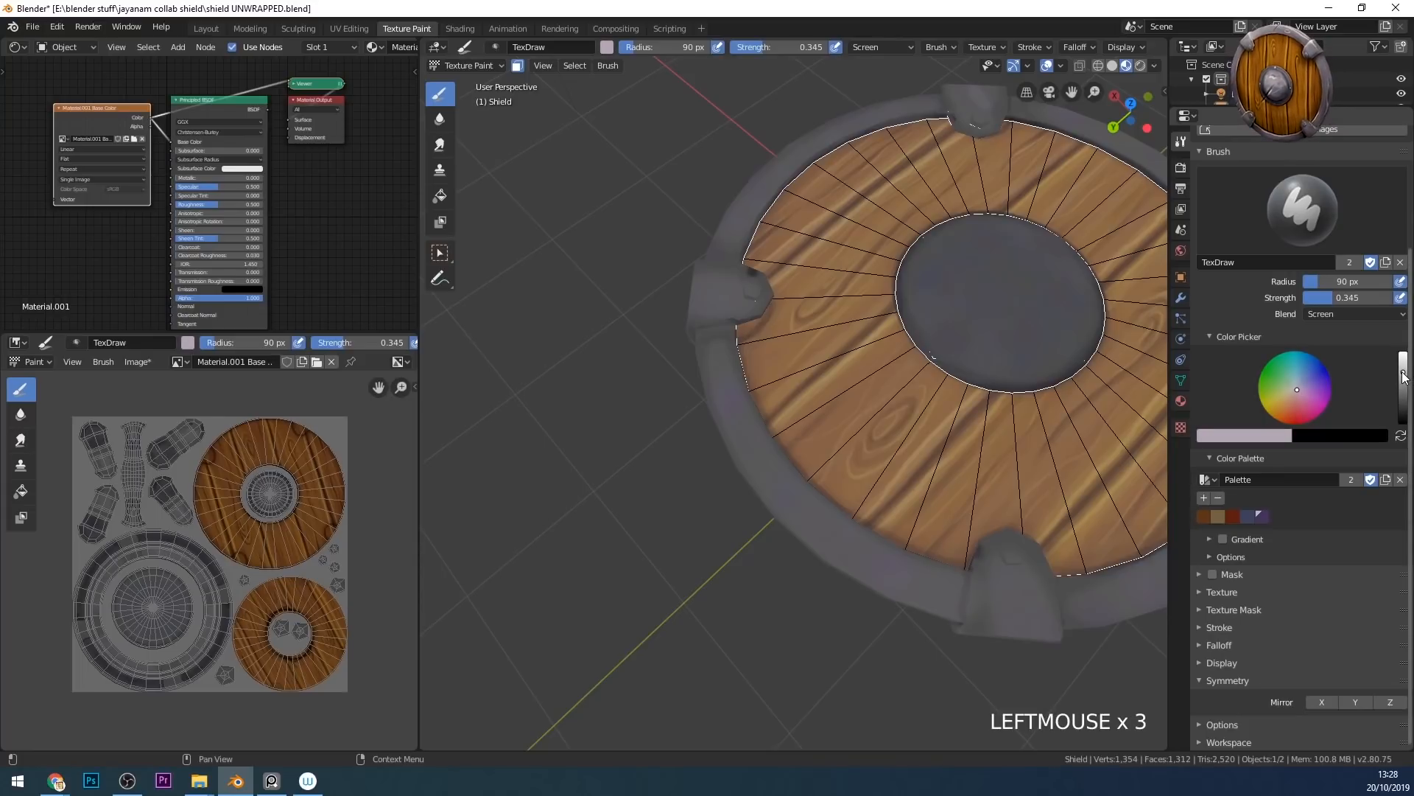
- Set the brush radius to 13 px and paint pale highlights along the rim's outer edge near the brackets
{"action": "key", "text": "f"}
{"action": "mouse_move", "coordinate": [744, 380]}
{"action": "middle_mouse_down"}
{"action": "mouse_move", "coordinate": [814, 332]}
{"action": "mouse_move", "coordinate": [752, 338]}
{"action": "mouse_move", "coordinate": [768, 304]}
{"action": "middle_mouse_up"}
{"action": "left_click", "coordinate": [757, 342]}
{"action": "middle_click_drag", "start_coordinate": [1085, 377], "coordinate": [845, 371]}
{"action": "left_click", "coordinate": [846, 370]}
{"action": "middle_click_drag", "start_coordinate": [810, 427], "coordinate": [838, 437]}
{"action": "left_click", "coordinate": [776, 386]}
{"action": "middle_click_drag", "start_coordinate": [776, 386], "coordinate": [910, 317]}
{"action": "left_click", "coordinate": [911, 317]}
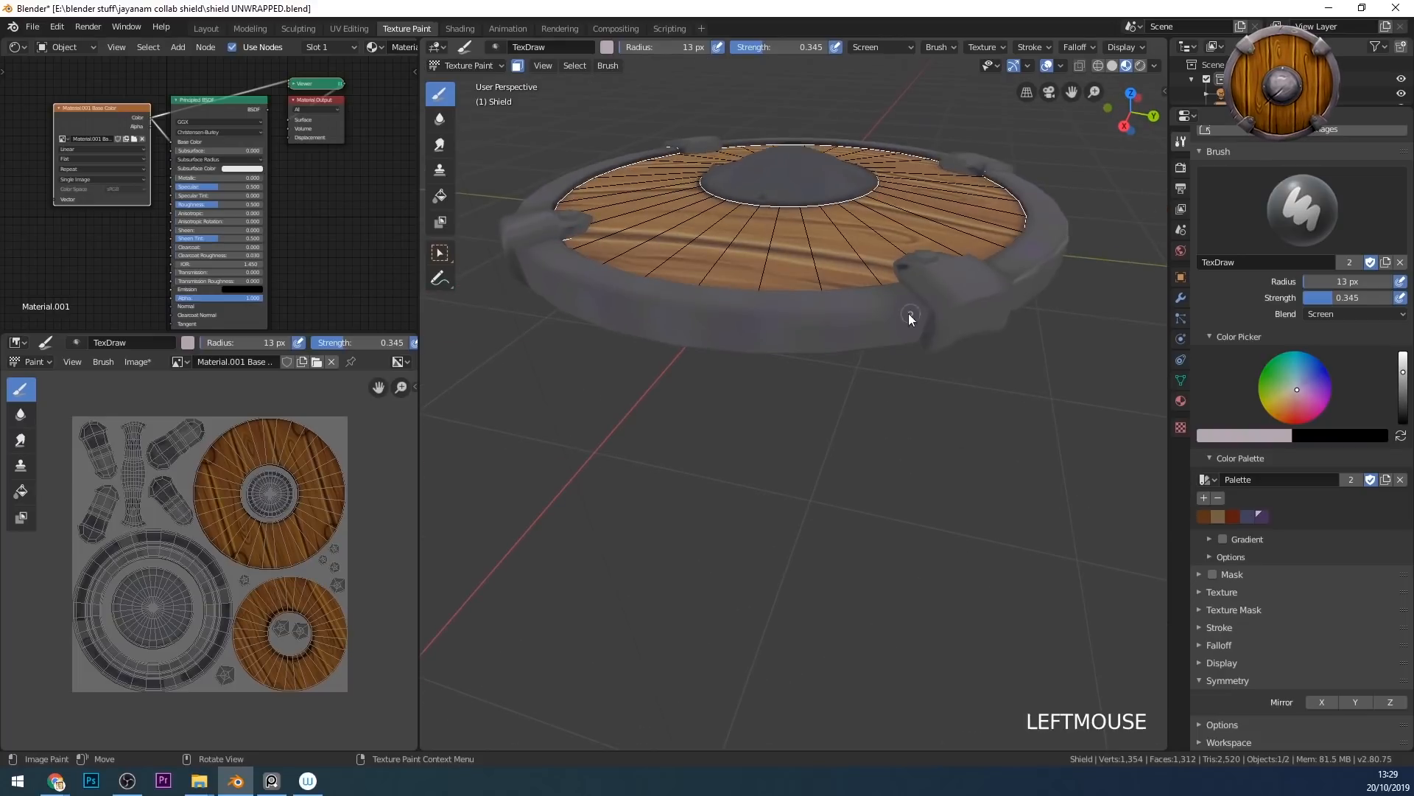
- Extend the pale highlights along the rim's upper outer edge between the brackets, undoing the last long stroke
{"action": "middle_click_drag", "start_coordinate": [638, 296], "coordinate": [769, 378]}
{"action": "middle_click_drag", "start_coordinate": [531, 401], "coordinate": [1004, 373]}
{"action": "left_click", "coordinate": [848, 391]}
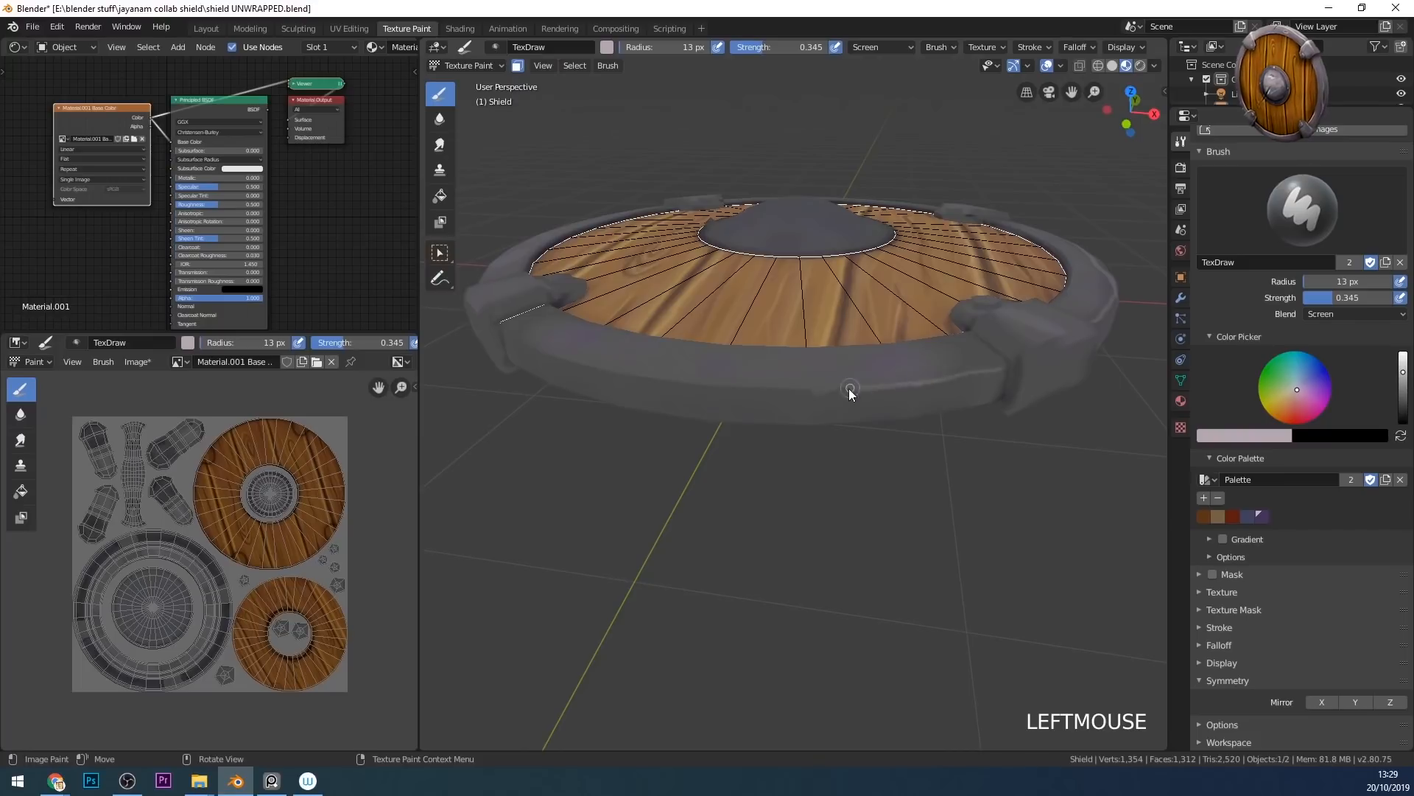
{"action": "middle_click_drag", "start_coordinate": [566, 336], "coordinate": [659, 372]}
{"action": "middle_click_drag", "start_coordinate": [659, 372], "coordinate": [915, 402], "text": "shift"}
{"action": "left_click", "coordinate": [915, 402]}
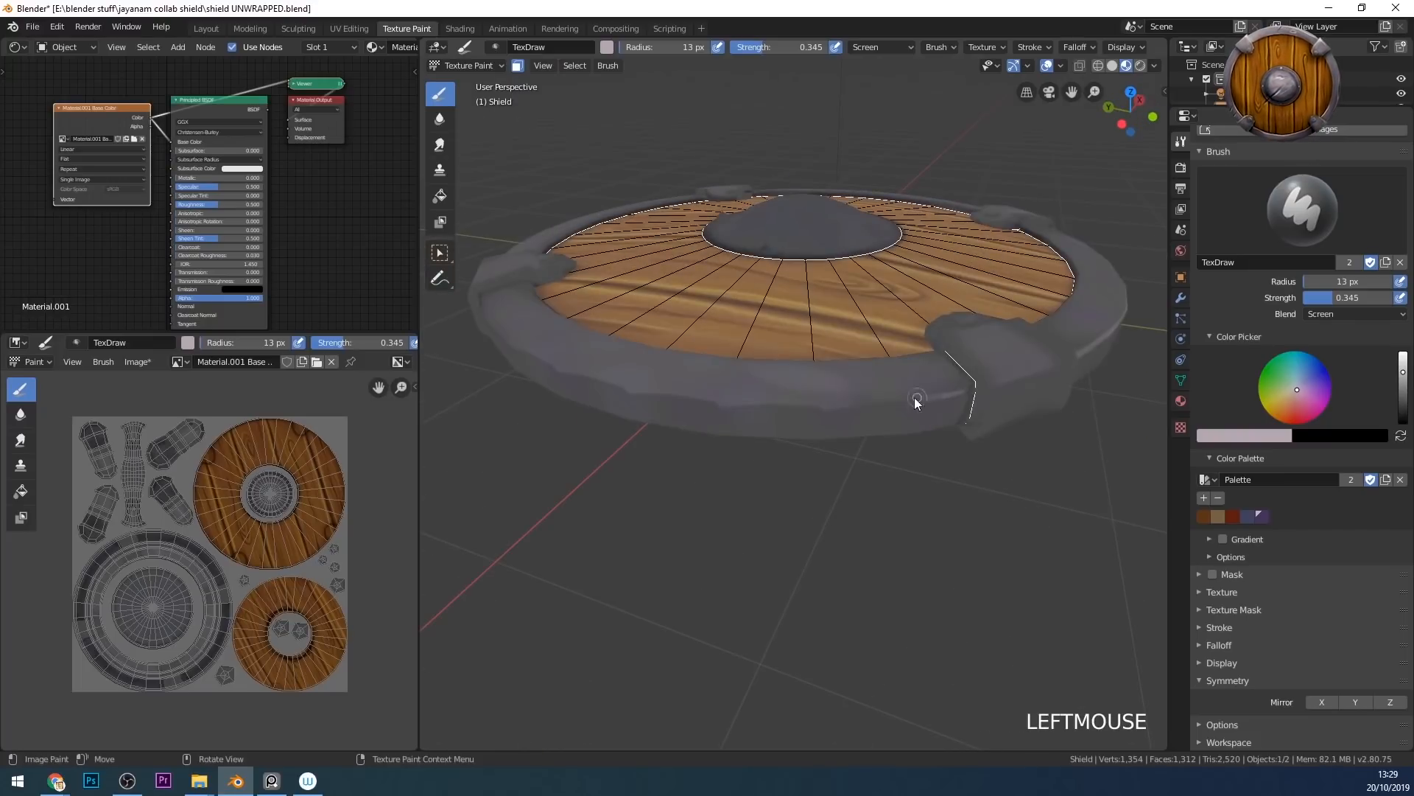
{"action": "middle_click_drag", "start_coordinate": [669, 427], "coordinate": [897, 417]}
{"action": "middle_click_drag", "start_coordinate": [692, 423], "coordinate": [1111, 286]}
{"action": "left_click", "coordinate": [1111, 285]}
{"action": "left_click_drag", "start_coordinate": [857, 279], "coordinate": [592, 405]}
{"action": "key", "text": "ctrl+z"}
- Paint pale highlights along the rim's inner edge where the metal meets the wood
{"action": "mouse_move", "coordinate": [681, 442]}
{"action": "middle_mouse_down"}
{"action": "mouse_move", "coordinate": [753, 466]}
{"action": "mouse_move", "coordinate": [682, 319]}
{"action": "mouse_move", "coordinate": [725, 390]}
{"action": "middle_mouse_up"}
{"action": "left_click_drag", "start_coordinate": [576, 381], "coordinate": [617, 357]}
{"action": "left_click_drag", "start_coordinate": [876, 286], "coordinate": [1031, 296]}
{"action": "mouse_move", "coordinate": [1135, 339]}
{"action": "middle_mouse_down", "text": "shift"}
{"action": "mouse_move", "coordinate": [829, 303]}
{"action": "mouse_move", "coordinate": [884, 309]}
{"action": "middle_mouse_up", "text": "shift"}
{"action": "left_click_drag", "start_coordinate": [689, 271], "coordinate": [884, 252]}
{"action": "middle_click_drag", "start_coordinate": [902, 272], "coordinate": [946, 291]}
{"action": "mouse_move", "coordinate": [947, 291]}
{"action": "middle_mouse_down", "text": "shift"}
{"action": "mouse_move", "coordinate": [973, 330]}
{"action": "mouse_move", "coordinate": [742, 374]}
{"action": "mouse_move", "coordinate": [897, 352]}
{"action": "middle_mouse_up", "text": "shift"}
{"action": "middle_click_drag", "start_coordinate": [1068, 337], "coordinate": [735, 342], "text": "shift"}
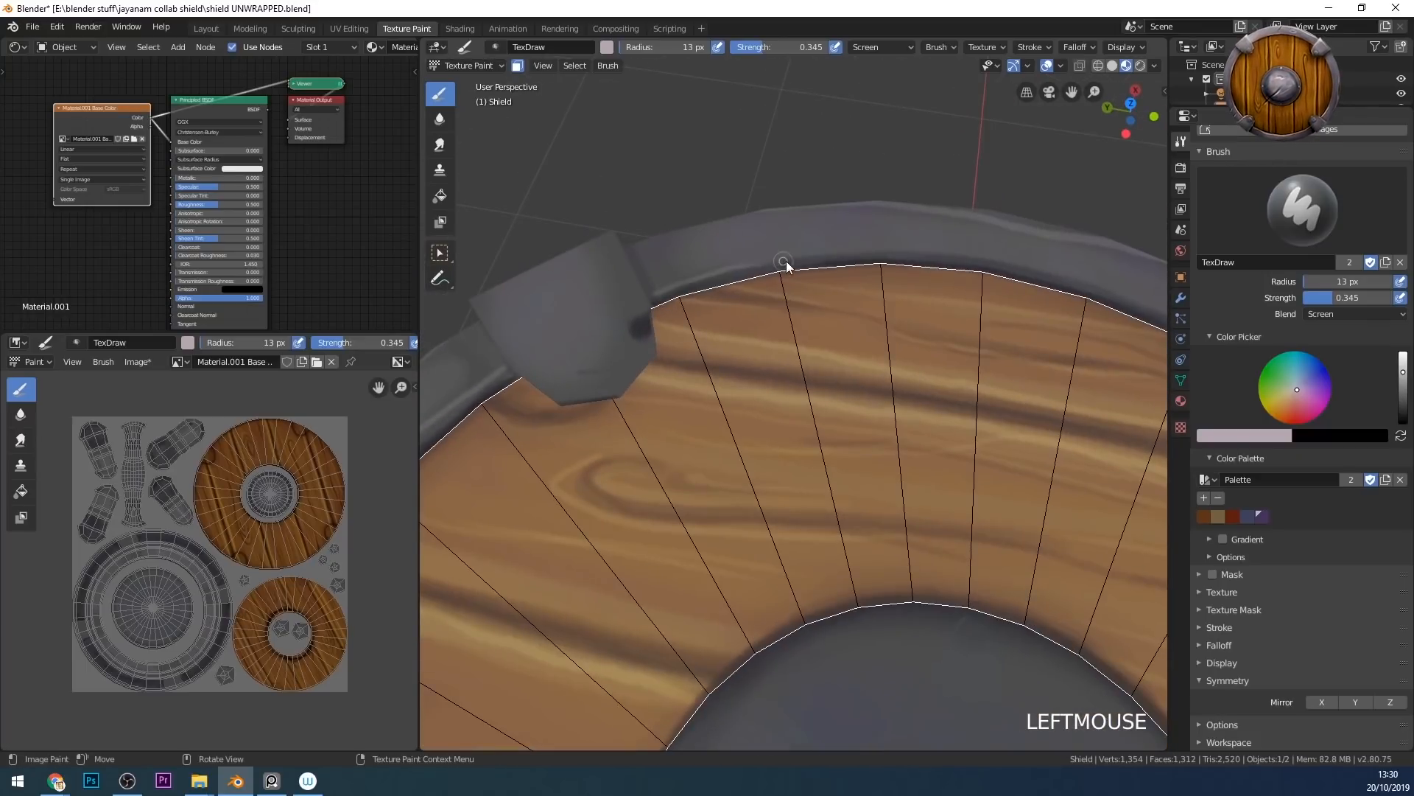
{"action": "mouse_move", "coordinate": [1044, 268]}
{"action": "middle_mouse_down", "text": "shift"}
{"action": "mouse_move", "coordinate": [906, 329]}
{"action": "mouse_move", "coordinate": [982, 231]}
{"action": "middle_mouse_up", "text": "shift"}
{"action": "left_click_drag", "start_coordinate": [982, 231], "coordinate": [913, 208]}
- Add a second, branching highlight line along the rim's outer edge beside the bracket
{"action": "mouse_move", "coordinate": [746, 249]}
{"action": "middle_mouse_down"}
{"action": "mouse_move", "coordinate": [726, 341]}
{"action": "mouse_move", "coordinate": [871, 299]}
{"action": "mouse_move", "coordinate": [729, 389]}
{"action": "mouse_move", "coordinate": [850, 385]}
{"action": "middle_mouse_up"}
{"action": "left_click", "coordinate": [739, 337]}
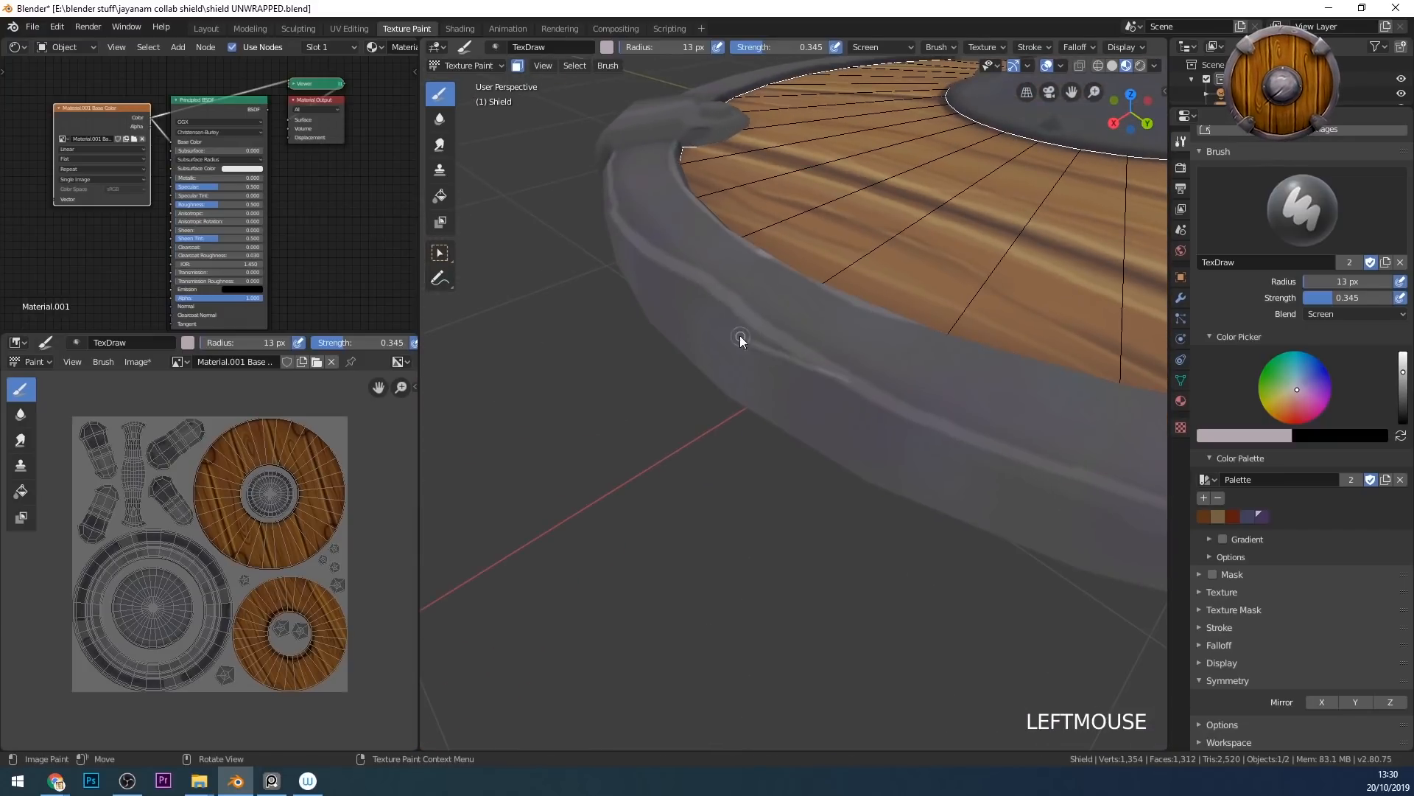
{"action": "left_click_drag", "start_coordinate": [621, 231], "coordinate": [645, 268]}
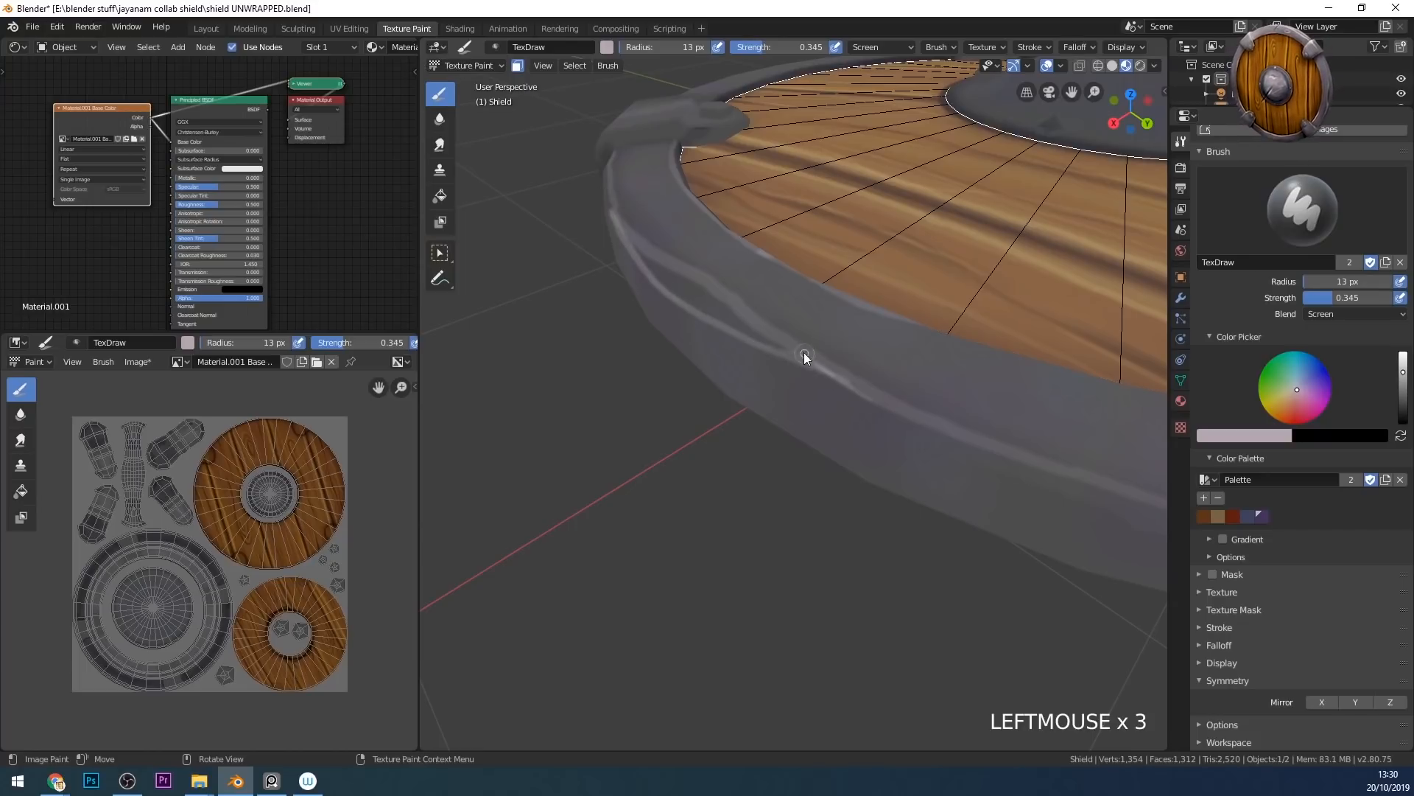
{"action": "middle_click_drag", "start_coordinate": [621, 189], "coordinate": [693, 291], "text": "shift"}
{"action": "left_click", "coordinate": [632, 262]}
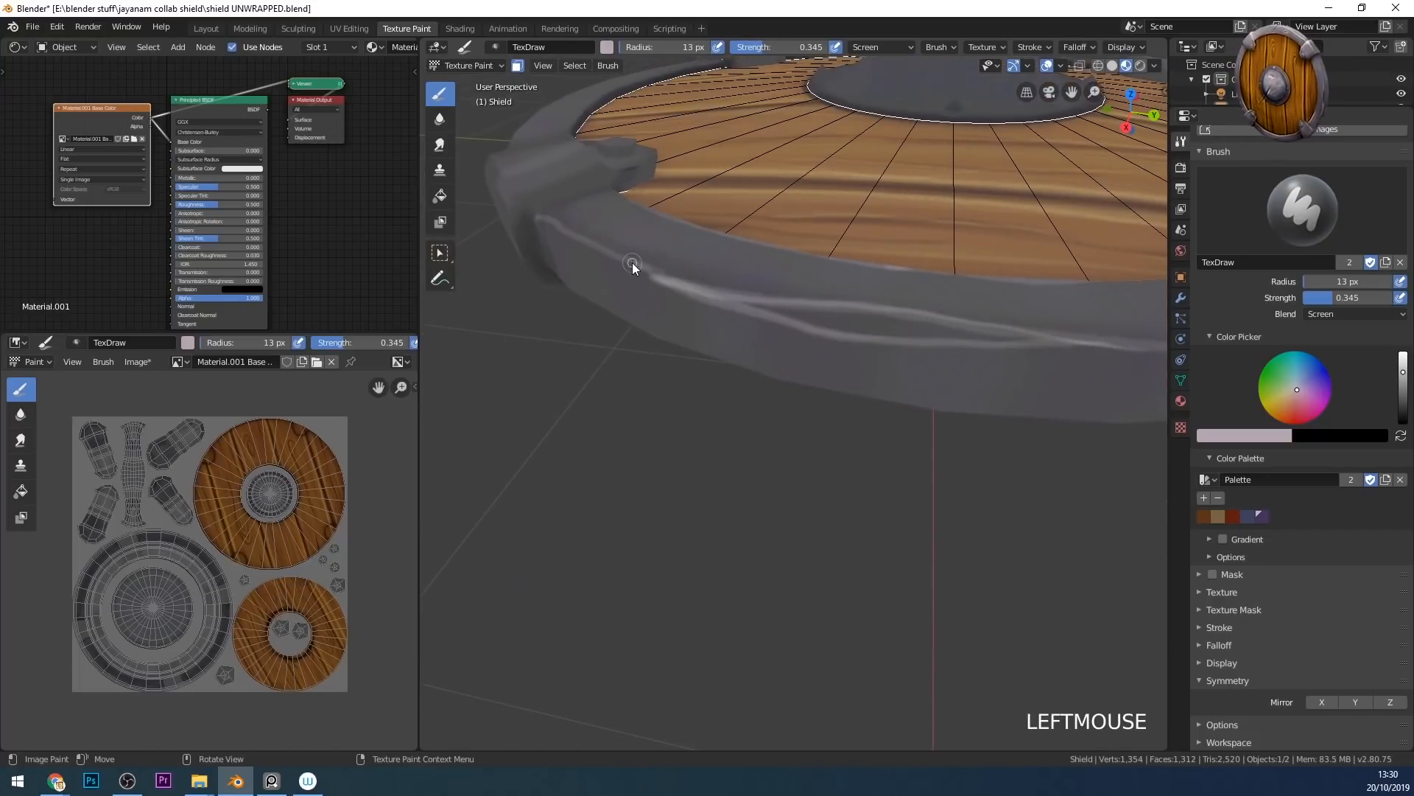
{"action": "mouse_move", "coordinate": [531, 206]}
{"action": "middle_mouse_down", "text": "ctrl"}
{"action": "mouse_move", "coordinate": [906, 493]}
{"action": "mouse_move", "coordinate": [884, 474]}
{"action": "mouse_move", "coordinate": [899, 531]}
{"action": "mouse_move", "coordinate": [981, 467]}
{"action": "mouse_move", "coordinate": [847, 511]}
{"action": "mouse_move", "coordinate": [784, 449]}
{"action": "mouse_move", "coordinate": [802, 400]}
{"action": "mouse_move", "coordinate": [778, 425]}
{"action": "mouse_move", "coordinate": [764, 416]}
{"action": "mouse_move", "coordinate": [770, 431]}
{"action": "middle_mouse_up", "text": "ctrl"}
{"action": "left_click", "coordinate": [758, 417]}
- Continue the pale highlight along the rim's outer edge up to the next bracket, redoing the misplaced stroke
{"action": "mouse_move", "coordinate": [726, 481]}
{"action": "middle_mouse_down"}
{"action": "mouse_move", "coordinate": [817, 529]}
{"action": "mouse_move", "coordinate": [940, 476]}
{"action": "mouse_move", "coordinate": [912, 404]}
{"action": "middle_mouse_up"}
{"action": "left_click", "coordinate": [911, 404]}
{"action": "mouse_move", "coordinate": [852, 358]}
{"action": "middle_mouse_down"}
{"action": "mouse_move", "coordinate": [969, 444]}
{"action": "mouse_move", "coordinate": [930, 403]}
{"action": "mouse_move", "coordinate": [909, 405]}
{"action": "mouse_move", "coordinate": [931, 453]}
{"action": "mouse_move", "coordinate": [917, 496]}
{"action": "middle_mouse_up"}
{"action": "key", "text": "ctrl+z"}
{"action": "left_click", "coordinate": [918, 497]}
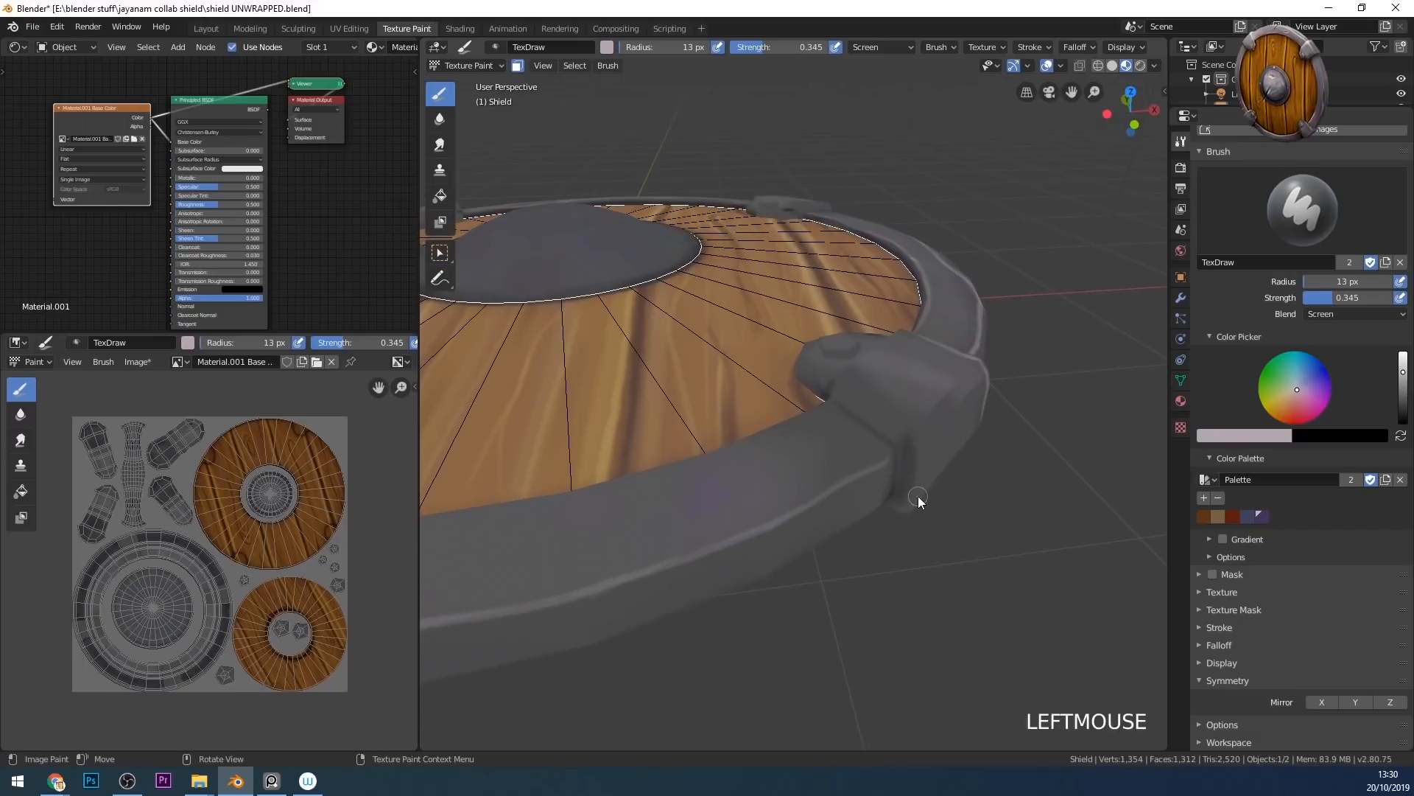
- Try highlight strokes around the bracket and the adjoining rim, and undo the last two
{"action": "middle_click_drag", "start_coordinate": [864, 398], "coordinate": [990, 404]}
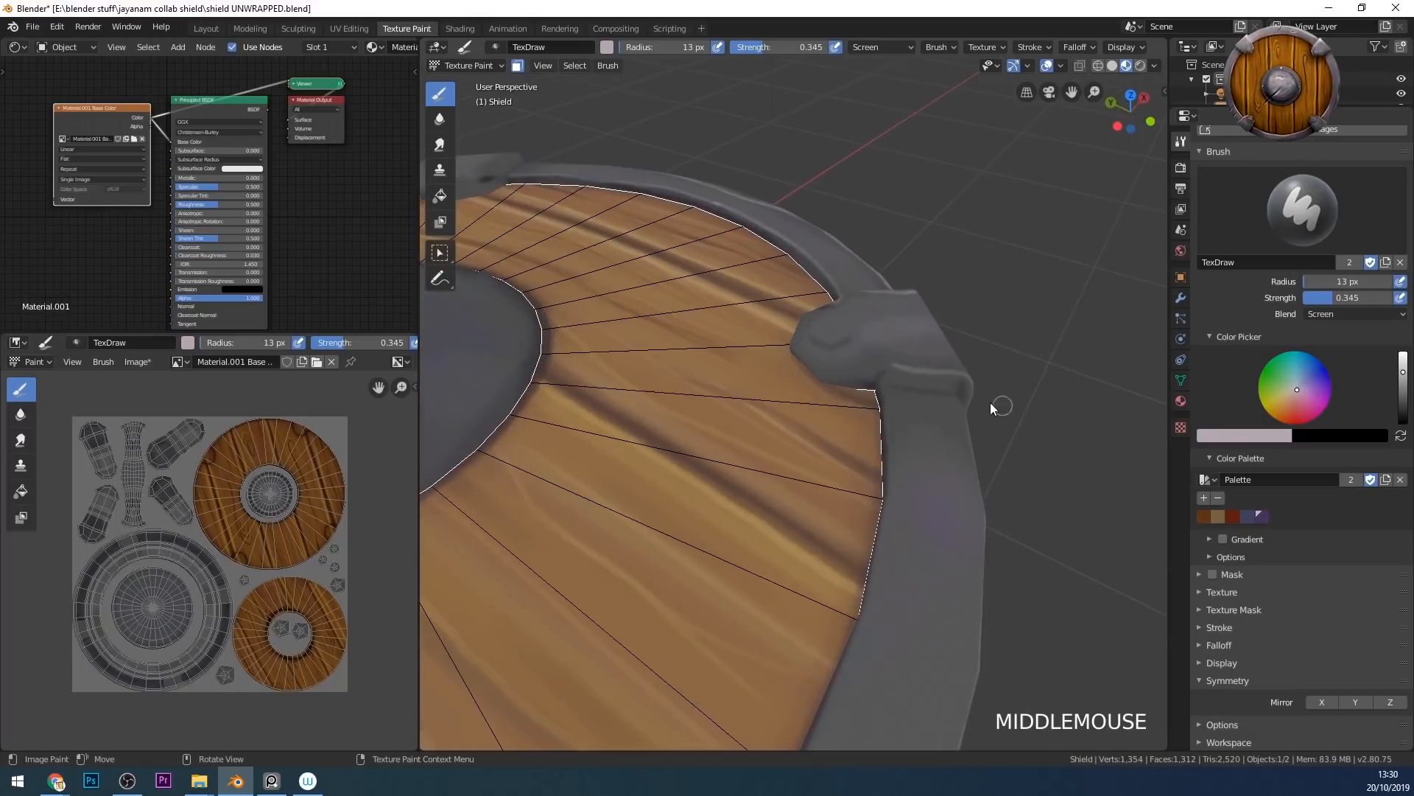
{"action": "middle_click_drag", "start_coordinate": [857, 368], "coordinate": [1020, 377]}
{"action": "left_click", "coordinate": [719, 355]}
{"action": "mouse_move", "coordinate": [719, 355]}
{"action": "middle_mouse_down"}
{"action": "mouse_move", "coordinate": [987, 411]}
{"action": "mouse_move", "coordinate": [979, 442]}
{"action": "middle_mouse_up"}
{"action": "middle_click_drag", "start_coordinate": [727, 383], "coordinate": [971, 370]}
{"action": "middle_click_drag", "start_coordinate": [896, 383], "coordinate": [921, 292], "text": "ctrl"}
{"action": "key", "text": "ctrl+z"}
{"action": "key", "text": "ctrl+z"}
- Paint pale highlights along the bracket's edges and the rim section beside it
{"action": "left_click_drag", "start_coordinate": [874, 323], "coordinate": [720, 386]}
{"action": "middle_click_drag", "start_coordinate": [675, 369], "coordinate": [759, 343]}
{"action": "mouse_move", "coordinate": [839, 369]}
{"action": "left_mouse_down"}
{"action": "mouse_move", "coordinate": [780, 421]}
{"action": "mouse_move", "coordinate": [668, 432]}
{"action": "left_mouse_up"}
{"action": "middle_click_drag", "start_coordinate": [657, 380], "coordinate": [740, 354]}
{"action": "left_click_drag", "start_coordinate": [700, 376], "coordinate": [582, 347]}
{"action": "middle_click_drag", "start_coordinate": [582, 347], "coordinate": [931, 321]}
{"action": "left_click", "coordinate": [790, 382]}
{"action": "left_click_drag", "start_coordinate": [930, 321], "coordinate": [895, 336]}
{"action": "mouse_move", "coordinate": [895, 335]}
{"action": "middle_mouse_down"}
{"action": "mouse_move", "coordinate": [916, 383]}
{"action": "mouse_move", "coordinate": [877, 324]}
{"action": "middle_mouse_up"}
{"action": "mouse_move", "coordinate": [876, 324]}
{"action": "middle_mouse_down", "text": "shift"}
{"action": "mouse_move", "coordinate": [758, 258]}
{"action": "mouse_move", "coordinate": [692, 287]}
{"action": "middle_mouse_up", "text": "shift"}
- Highlight the rim's inner edge and the lower edge of the bracket's end over the wood
{"action": "mouse_move", "coordinate": [641, 313]}
{"action": "left_mouse_down"}
{"action": "mouse_move", "coordinate": [1014, 533]}
{"action": "mouse_move", "coordinate": [1079, 599]}
{"action": "left_mouse_up"}
{"action": "mouse_move", "coordinate": [1079, 598]}
{"action": "middle_mouse_down", "text": "shift"}
{"action": "mouse_move", "coordinate": [687, 333]}
{"action": "mouse_move", "coordinate": [758, 325]}
{"action": "middle_mouse_up", "text": "shift"}
{"action": "left_click_drag", "start_coordinate": [887, 460], "coordinate": [930, 545]}
{"action": "mouse_move", "coordinate": [929, 545]}
{"action": "middle_mouse_down"}
{"action": "mouse_move", "coordinate": [1020, 647]}
{"action": "mouse_move", "coordinate": [985, 622]}
{"action": "mouse_move", "coordinate": [859, 392]}
{"action": "mouse_move", "coordinate": [818, 391]}
{"action": "mouse_move", "coordinate": [871, 346]}
{"action": "middle_mouse_up"}
{"action": "left_click", "coordinate": [985, 621]}
{"action": "left_click_drag", "start_coordinate": [871, 347], "coordinate": [824, 290]}
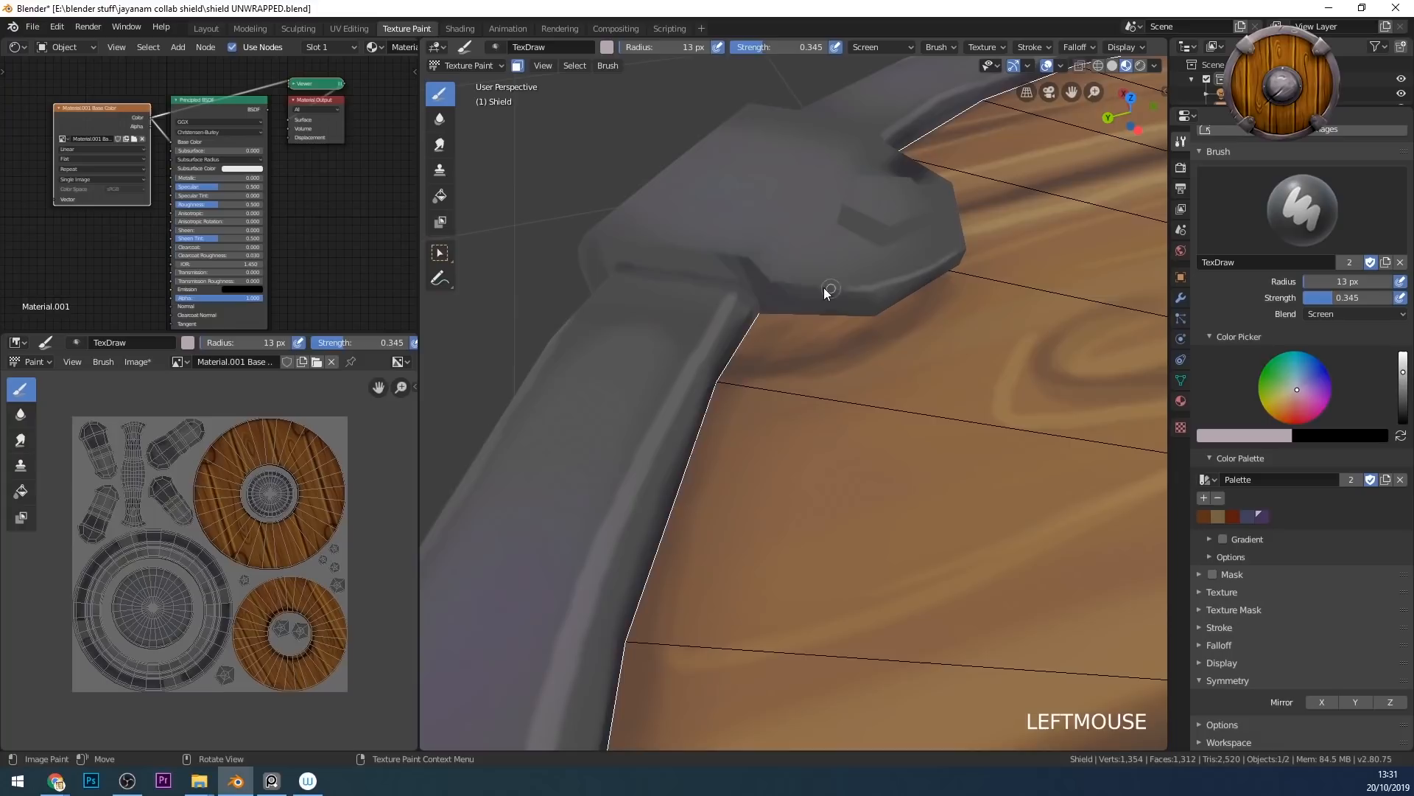
- Preview the shaded Principled BSDF material and paint a pale highlight along the bracket's outer edge
{"action": "mouse_move", "coordinate": [652, 416]}
{"action": "middle_mouse_down"}
{"action": "mouse_move", "coordinate": [1004, 215]}
{"action": "mouse_move", "coordinate": [992, 285]}
{"action": "mouse_move", "coordinate": [918, 464]}
{"action": "mouse_move", "coordinate": [875, 262]}
{"action": "middle_mouse_up"}
{"action": "mouse_move", "coordinate": [873, 324]}
{"action": "left_mouse_down"}
{"action": "mouse_move", "coordinate": [815, 338]}
{"action": "mouse_move", "coordinate": [657, 311]}
{"action": "mouse_move", "coordinate": [552, 231]}
{"action": "left_mouse_up"}
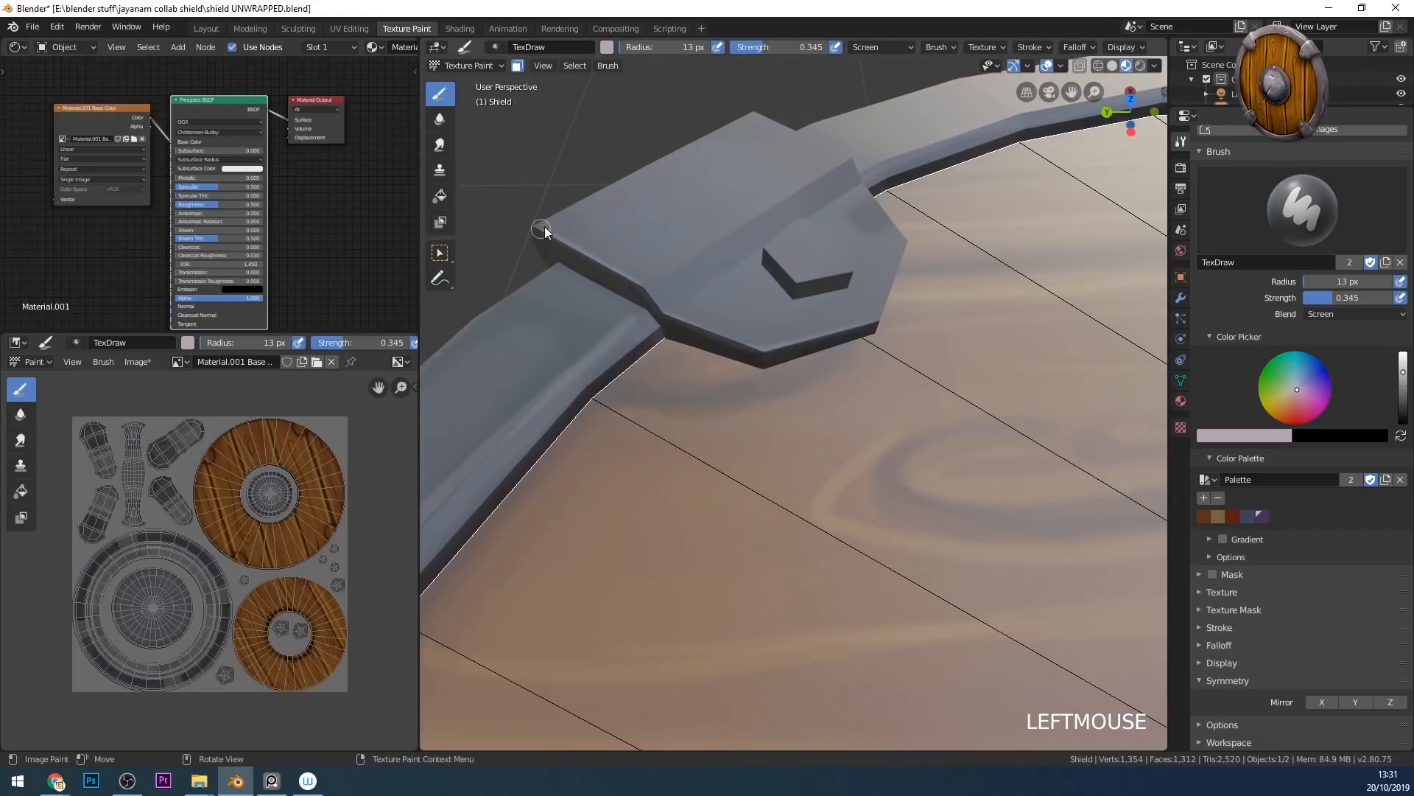
{"action": "middle_click_drag", "start_coordinate": [552, 230], "coordinate": [931, 294]}
{"action": "left_click", "coordinate": [872, 382]}
{"action": "mouse_move", "coordinate": [872, 382]}
{"action": "middle_mouse_down", "text": "shift"}
{"action": "mouse_move", "coordinate": [813, 385]}
{"action": "mouse_move", "coordinate": [821, 351]}
{"action": "middle_mouse_up", "text": "shift"}
- Paint pale highlights along the bracket edges on the underside of the shield
{"action": "left_click", "coordinate": [783, 230]}
{"action": "middle_click_drag", "start_coordinate": [783, 231], "coordinate": [905, 275]}
{"action": "left_click", "coordinate": [905, 275]}
{"action": "middle_click_drag", "start_coordinate": [812, 302], "coordinate": [886, 212]}
{"action": "left_click", "coordinate": [776, 233]}
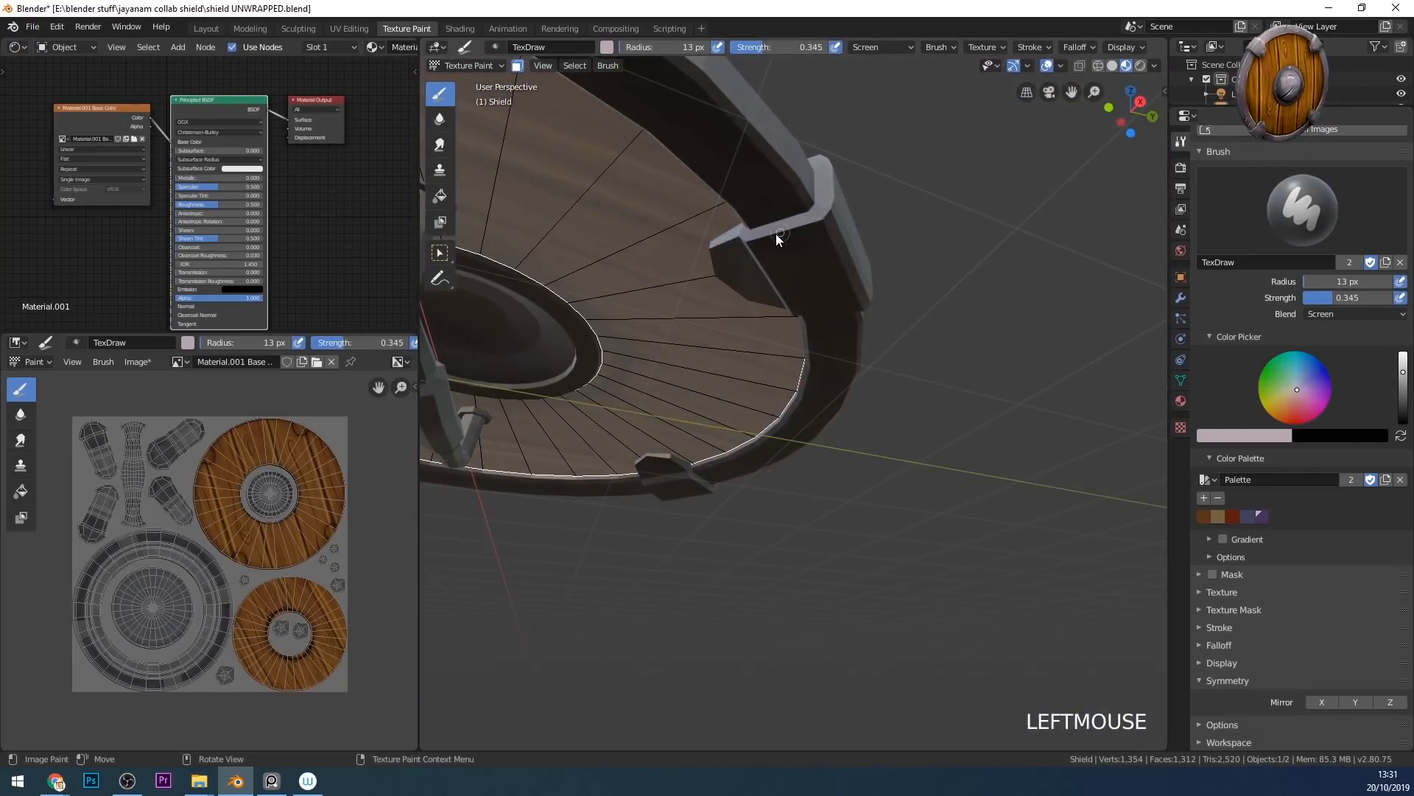
{"action": "middle_click_drag", "start_coordinate": [775, 232], "coordinate": [890, 277]}
{"action": "left_click", "coordinate": [806, 223]}
{"action": "middle_click_drag", "start_coordinate": [934, 361], "coordinate": [816, 342]}
{"action": "left_click", "coordinate": [806, 277]}
{"action": "left_click", "coordinate": [887, 269]}
{"action": "left_click", "coordinate": [696, 344]}
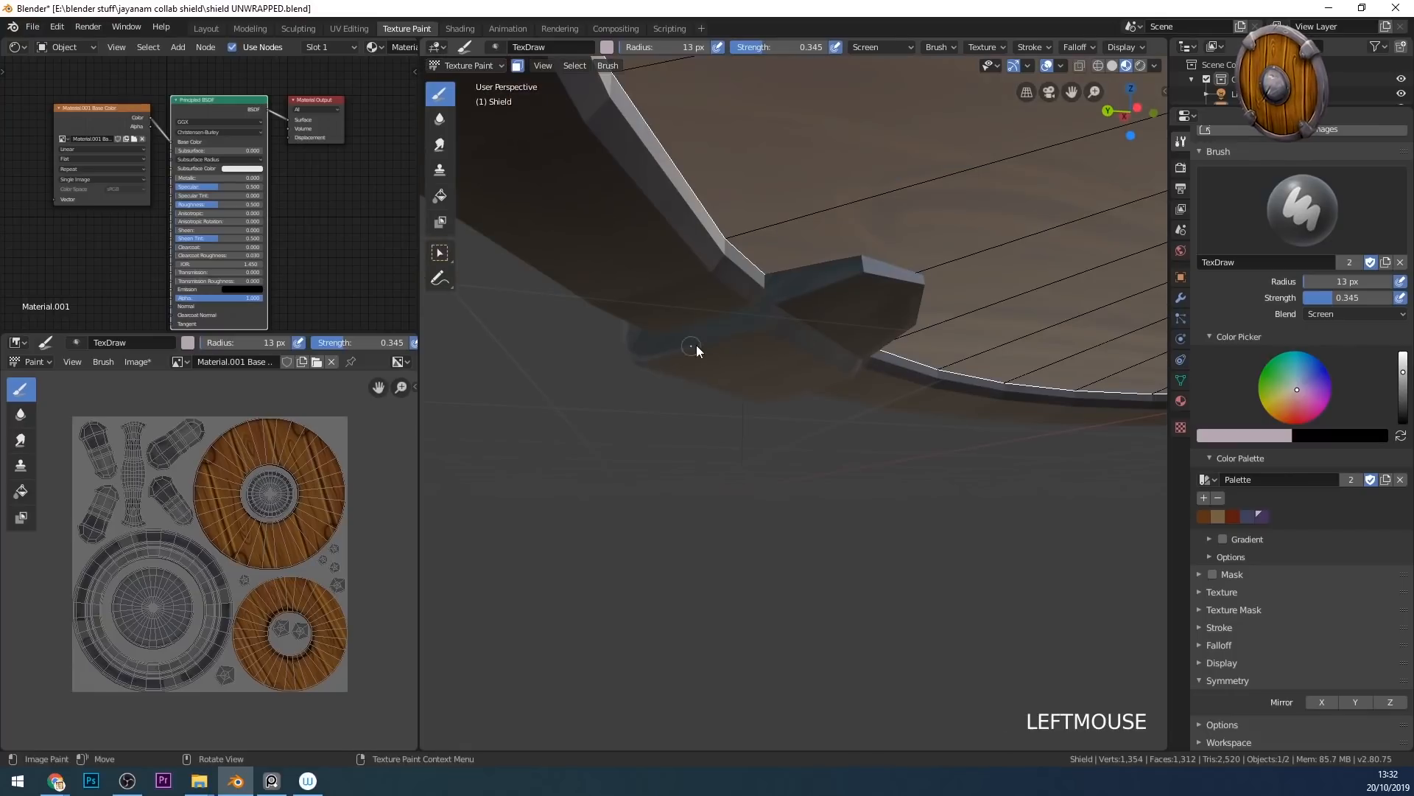
- Paint pale highlights along the rim's outer edge on the back of the shield
{"action": "middle_click_drag", "start_coordinate": [841, 286], "coordinate": [774, 332]}
{"action": "left_click", "coordinate": [799, 275]}
{"action": "left_click", "coordinate": [772, 329]}
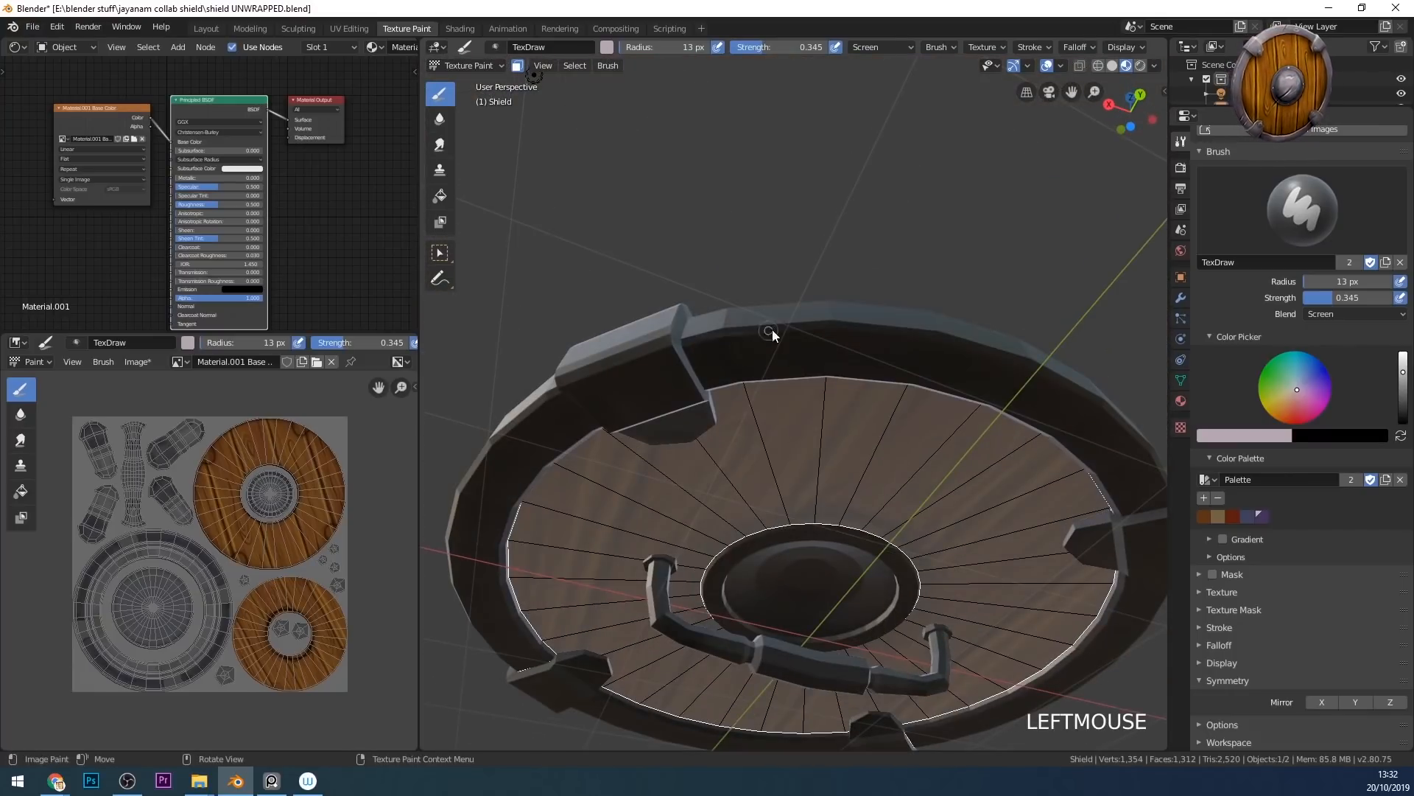
{"action": "middle_click_drag", "start_coordinate": [1000, 359], "coordinate": [962, 425], "text": "shift"}
{"action": "left_click", "coordinate": [950, 423]}
{"action": "middle_click_drag", "start_coordinate": [726, 391], "coordinate": [726, 496]}
{"action": "left_click", "coordinate": [738, 474]}
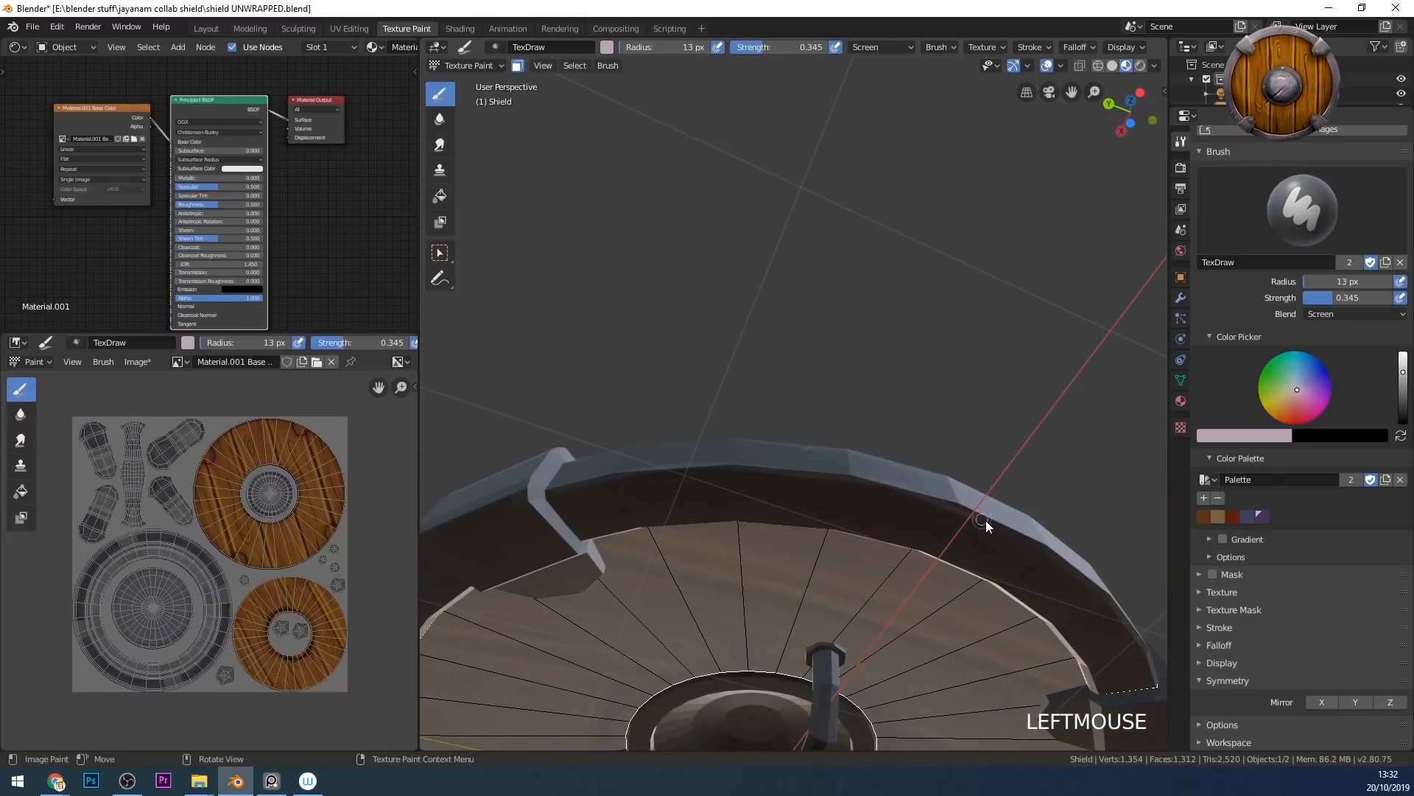
{"action": "middle_click_drag", "start_coordinate": [985, 524], "coordinate": [931, 541], "text": "shift"}
{"action": "left_click", "coordinate": [904, 543]}
- Preview the flat base colour texture, move the Viewer node above the shader node, and add a highlight on the front
{"action": "middle_click_drag", "start_coordinate": [688, 426], "coordinate": [863, 565]}
{"action": "middle_click_drag", "start_coordinate": [864, 560], "coordinate": [845, 524]}
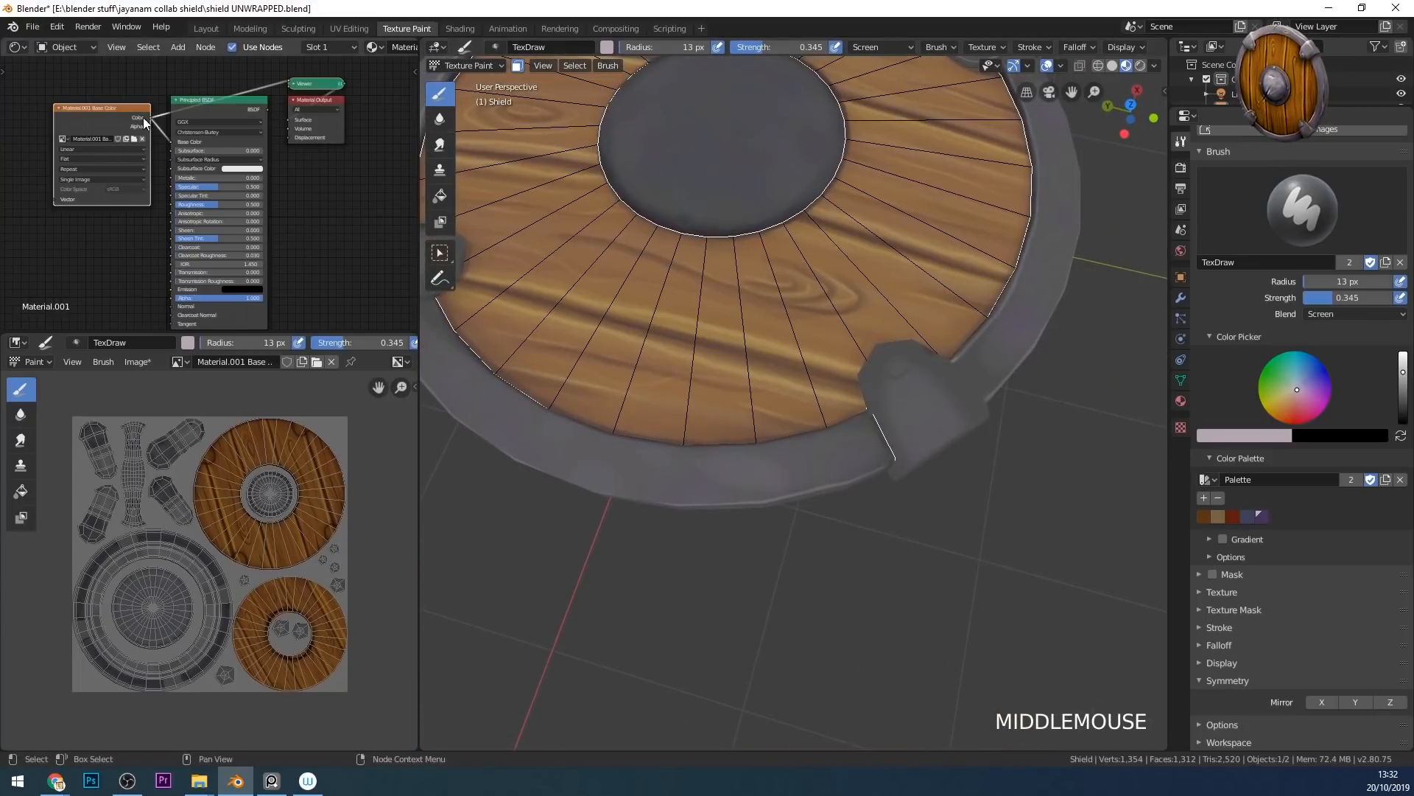
{"action": "left_click_drag", "start_coordinate": [312, 90], "coordinate": [217, 83]}
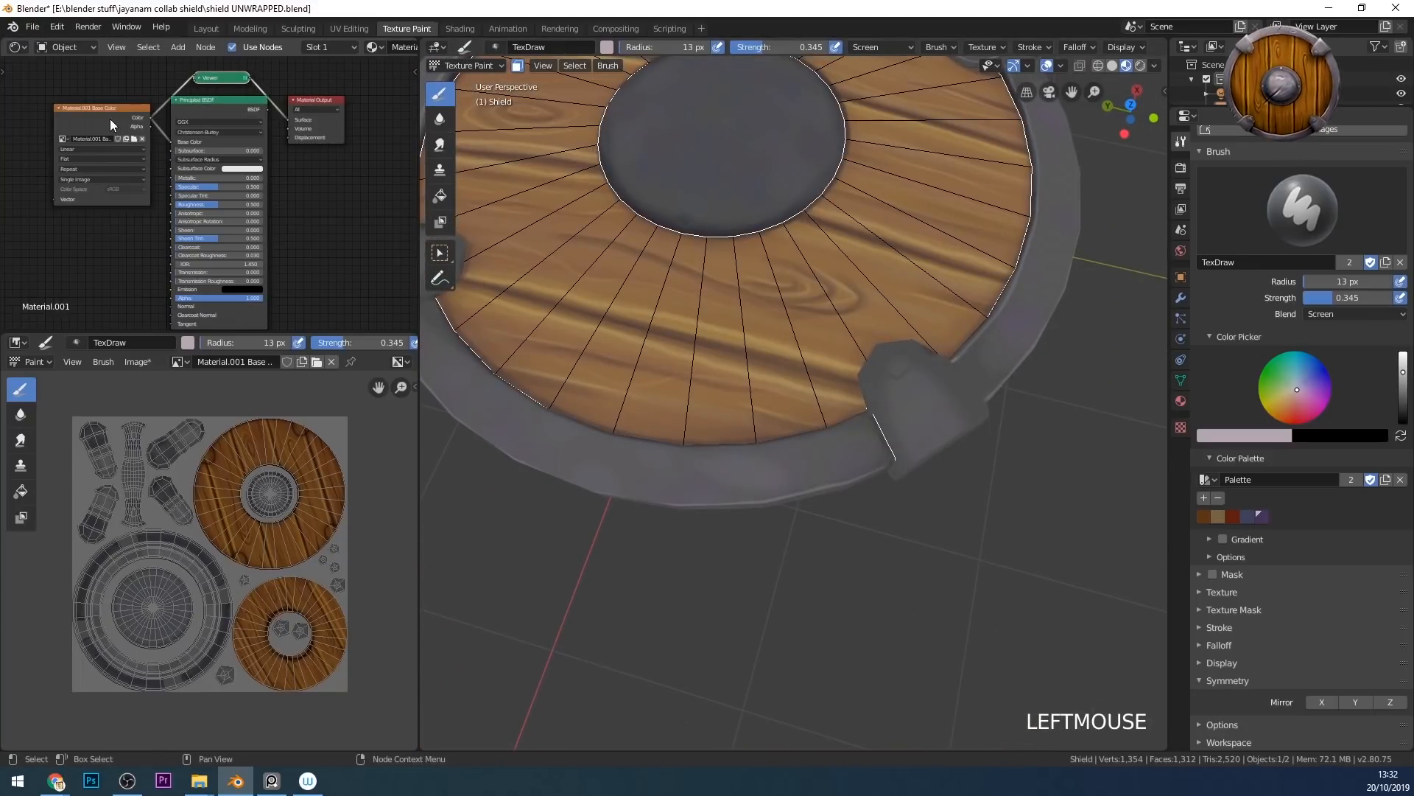
{"action": "mouse_move", "coordinate": [842, 463]}
{"action": "middle_mouse_down", "text": "shift"}
{"action": "mouse_move", "coordinate": [960, 550]}
{"action": "mouse_move", "coordinate": [922, 492]}
{"action": "mouse_move", "coordinate": [1001, 458]}
{"action": "mouse_move", "coordinate": [922, 365]}
{"action": "mouse_move", "coordinate": [926, 295]}
{"action": "middle_mouse_up", "text": "shift"}
{"action": "left_click_drag", "start_coordinate": [913, 593], "coordinate": [860, 501]}
{"action": "mouse_move", "coordinate": [880, 478]}
{"action": "middle_mouse_down"}
{"action": "mouse_move", "coordinate": [908, 515]}
{"action": "mouse_move", "coordinate": [972, 457]}
{"action": "middle_mouse_up"}
- Preview the Principled BSDF shading and paint pale highlights along a front bracket's edges
{"action": "left_click", "coordinate": [210, 105], "text": "ctrl+shift"}
{"action": "middle_click_drag", "start_coordinate": [626, 560], "coordinate": [744, 516]}
{"action": "mouse_move", "coordinate": [744, 516]}
{"action": "middle_mouse_down", "text": "shift"}
{"action": "mouse_move", "coordinate": [727, 581]}
{"action": "mouse_move", "coordinate": [843, 516]}
{"action": "middle_mouse_up", "text": "shift"}
{"action": "left_click_drag", "start_coordinate": [843, 610], "coordinate": [674, 600]}
{"action": "mouse_move", "coordinate": [674, 600]}
{"action": "middle_mouse_down"}
{"action": "mouse_move", "coordinate": [669, 529]}
{"action": "mouse_move", "coordinate": [726, 472]}
{"action": "mouse_move", "coordinate": [869, 566]}
{"action": "middle_mouse_up"}
{"action": "left_click", "coordinate": [736, 454]}
{"action": "left_click_drag", "start_coordinate": [869, 566], "coordinate": [719, 565]}
- Continue the pale bracket edge highlights from other angles in the shaded preview
{"action": "middle_click_drag", "start_coordinate": [719, 566], "coordinate": [963, 499]}
{"action": "left_click_drag", "start_coordinate": [963, 498], "coordinate": [930, 646]}
{"action": "mouse_move", "coordinate": [936, 641]}
{"action": "middle_mouse_down"}
{"action": "mouse_move", "coordinate": [956, 580]}
{"action": "mouse_move", "coordinate": [766, 450]}
{"action": "middle_mouse_up"}
{"action": "left_click_drag", "start_coordinate": [766, 444], "coordinate": [763, 553]}
{"action": "mouse_move", "coordinate": [763, 555]}
{"action": "middle_mouse_down"}
{"action": "mouse_move", "coordinate": [747, 413]}
{"action": "mouse_move", "coordinate": [856, 471]}
{"action": "mouse_move", "coordinate": [859, 548]}
{"action": "mouse_move", "coordinate": [891, 565]}
{"action": "mouse_move", "coordinate": [846, 555]}
{"action": "mouse_move", "coordinate": [950, 508]}
{"action": "mouse_move", "coordinate": [1104, 495]}
{"action": "mouse_move", "coordinate": [830, 474]}
{"action": "mouse_move", "coordinate": [890, 458]}
{"action": "mouse_move", "coordinate": [762, 470]}
{"action": "mouse_move", "coordinate": [825, 405]}
{"action": "mouse_move", "coordinate": [757, 387]}
{"action": "mouse_move", "coordinate": [943, 468]}
{"action": "mouse_move", "coordinate": [869, 412]}
{"action": "middle_mouse_up"}
{"action": "left_click", "coordinate": [783, 469]}
- Compare the base colour and shaded previews, and refine the bracket edge highlights up close
{"action": "left_click", "coordinate": [150, 117], "text": "ctrl+shift"}
{"action": "left_click", "coordinate": [219, 101], "text": "ctrl+shift"}
{"action": "middle_click_drag", "start_coordinate": [762, 289], "coordinate": [825, 353]}
{"action": "scroll", "coordinate": [773, 369], "scroll_direction": "up", "scroll_amount": 4}
{"action": "mouse_move", "coordinate": [737, 369]}
{"action": "middle_mouse_down", "text": "shift"}
{"action": "mouse_move", "coordinate": [774, 435]}
{"action": "mouse_move", "coordinate": [697, 336]}
{"action": "middle_mouse_up", "text": "shift"}
{"action": "left_click_drag", "start_coordinate": [698, 337], "coordinate": [762, 334]}
{"action": "mouse_move", "coordinate": [763, 334]}
{"action": "middle_mouse_down"}
{"action": "mouse_move", "coordinate": [682, 331]}
{"action": "mouse_move", "coordinate": [710, 294]}
{"action": "mouse_move", "coordinate": [745, 369]}
{"action": "mouse_move", "coordinate": [797, 341]}
{"action": "mouse_move", "coordinate": [788, 306]}
{"action": "middle_mouse_up"}
{"action": "left_click", "coordinate": [745, 369]}
{"action": "left_click_drag", "start_coordinate": [788, 306], "coordinate": [785, 433]}
{"action": "middle_click_drag", "start_coordinate": [785, 433], "coordinate": [759, 330]}
{"action": "left_click_drag", "start_coordinate": [854, 385], "coordinate": [943, 334]}
{"action": "middle_click_drag", "start_coordinate": [943, 334], "coordinate": [869, 309]}
{"action": "mouse_move", "coordinate": [869, 309]}
{"action": "middle_mouse_down", "text": "ctrl"}
{"action": "mouse_move", "coordinate": [810, 369]}
{"action": "mouse_move", "coordinate": [979, 442]}
{"action": "middle_mouse_up", "text": "ctrl"}
- Return to the base colour preview and paint pale highlights along the next bracket's edges
{"action": "left_click", "coordinate": [136, 109], "text": "ctrl+shift"}
{"action": "middle_click_drag", "start_coordinate": [1016, 479], "coordinate": [796, 390], "text": "shift"}
{"action": "middle_click_drag", "start_coordinate": [796, 390], "coordinate": [884, 464], "text": "shift"}
{"action": "mouse_move", "coordinate": [626, 442]}
{"action": "middle_mouse_down", "text": "shift"}
{"action": "mouse_move", "coordinate": [728, 448]}
{"action": "mouse_move", "coordinate": [801, 523]}
{"action": "mouse_move", "coordinate": [722, 497]}
{"action": "mouse_move", "coordinate": [746, 531]}
{"action": "mouse_move", "coordinate": [796, 383]}
{"action": "middle_mouse_up", "text": "shift"}
{"action": "left_click", "coordinate": [722, 496]}
{"action": "left_click_drag", "start_coordinate": [796, 383], "coordinate": [850, 377]}
{"action": "mouse_move", "coordinate": [851, 377]}
{"action": "middle_mouse_down"}
{"action": "mouse_move", "coordinate": [961, 420]}
{"action": "mouse_move", "coordinate": [633, 387]}
{"action": "mouse_move", "coordinate": [801, 429]}
{"action": "middle_mouse_up"}
{"action": "left_click", "coordinate": [622, 379]}
{"action": "left_click_drag", "start_coordinate": [802, 429], "coordinate": [747, 445]}
- Paint pale highlights along the edges of further brackets around the rim
{"action": "mouse_move", "coordinate": [747, 445]}
{"action": "middle_mouse_down"}
{"action": "mouse_move", "coordinate": [1006, 526]}
{"action": "mouse_move", "coordinate": [957, 527]}
{"action": "middle_mouse_up"}
{"action": "left_click", "coordinate": [1006, 537]}
{"action": "mouse_move", "coordinate": [958, 527]}
{"action": "middle_mouse_down"}
{"action": "mouse_move", "coordinate": [873, 506]}
{"action": "mouse_move", "coordinate": [1031, 501]}
{"action": "middle_mouse_up"}
{"action": "left_click_drag", "start_coordinate": [1061, 526], "coordinate": [727, 580]}
{"action": "middle_click_drag", "start_coordinate": [727, 584], "coordinate": [978, 387]}
{"action": "left_click", "coordinate": [978, 387]}
{"action": "mouse_move", "coordinate": [978, 387]}
{"action": "left_mouse_down"}
{"action": "mouse_move", "coordinate": [692, 386]}
{"action": "mouse_move", "coordinate": [571, 490]}
{"action": "left_mouse_up"}
{"action": "mouse_move", "coordinate": [572, 490]}
{"action": "middle_mouse_down"}
{"action": "mouse_move", "coordinate": [829, 535]}
{"action": "mouse_move", "coordinate": [810, 542]}
{"action": "middle_mouse_up"}
- Paint the remaining pale bracket edge highlights on the shield's front
{"action": "middle_click_drag", "start_coordinate": [810, 541], "coordinate": [805, 546], "text": "shift"}
{"action": "left_click", "coordinate": [660, 520]}
{"action": "middle_click_drag", "start_coordinate": [660, 520], "coordinate": [851, 483]}
{"action": "scroll", "coordinate": [852, 484], "scroll_direction": "up", "scroll_amount": 4}
{"action": "mouse_move", "coordinate": [910, 269]}
{"action": "left_mouse_down"}
{"action": "mouse_move", "coordinate": [603, 389]}
{"action": "mouse_move", "coordinate": [467, 523]}
{"action": "left_mouse_up"}
{"action": "middle_click_drag", "start_coordinate": [467, 523], "coordinate": [537, 485], "text": "shift"}
{"action": "left_click_drag", "start_coordinate": [537, 484], "coordinate": [493, 558]}
{"action": "mouse_move", "coordinate": [494, 558]}
{"action": "middle_mouse_down"}
{"action": "mouse_move", "coordinate": [767, 484]}
{"action": "mouse_move", "coordinate": [947, 547]}
{"action": "mouse_move", "coordinate": [873, 552]}
{"action": "mouse_move", "coordinate": [997, 543]}
{"action": "middle_mouse_up"}
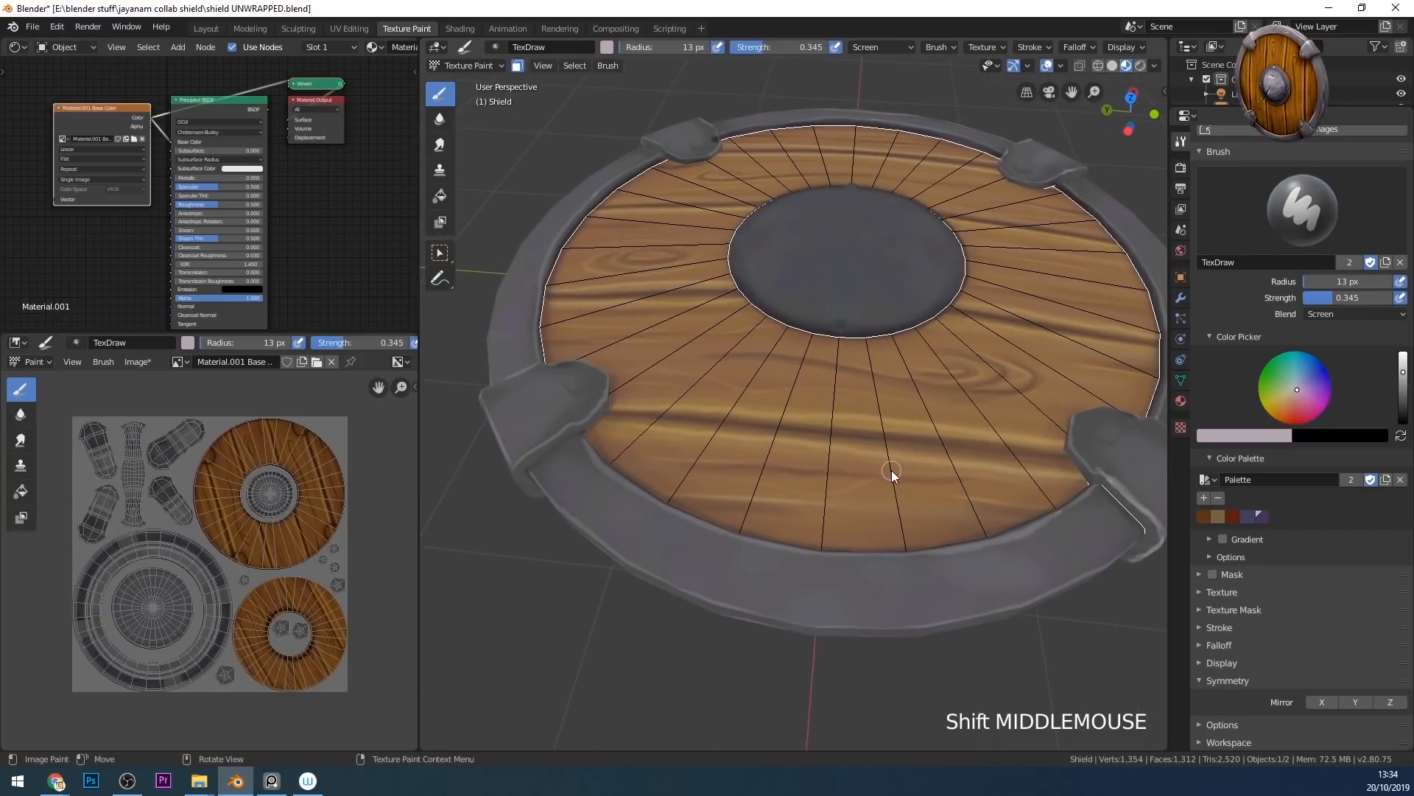
- Soften part of the rim's outer edge highlight with a 34 px Smear brush at strength 0.426
{"action": "mouse_move", "coordinate": [908, 488]}
{"action": "middle_mouse_down"}
{"action": "mouse_move", "coordinate": [928, 464]}
{"action": "mouse_move", "coordinate": [936, 558]}
{"action": "mouse_move", "coordinate": [969, 565]}
{"action": "mouse_move", "coordinate": [960, 594]}
{"action": "mouse_move", "coordinate": [972, 515]}
{"action": "mouse_move", "coordinate": [870, 470]}
{"action": "mouse_move", "coordinate": [852, 505]}
{"action": "middle_mouse_up"}
{"action": "left_click", "coordinate": [439, 145]}
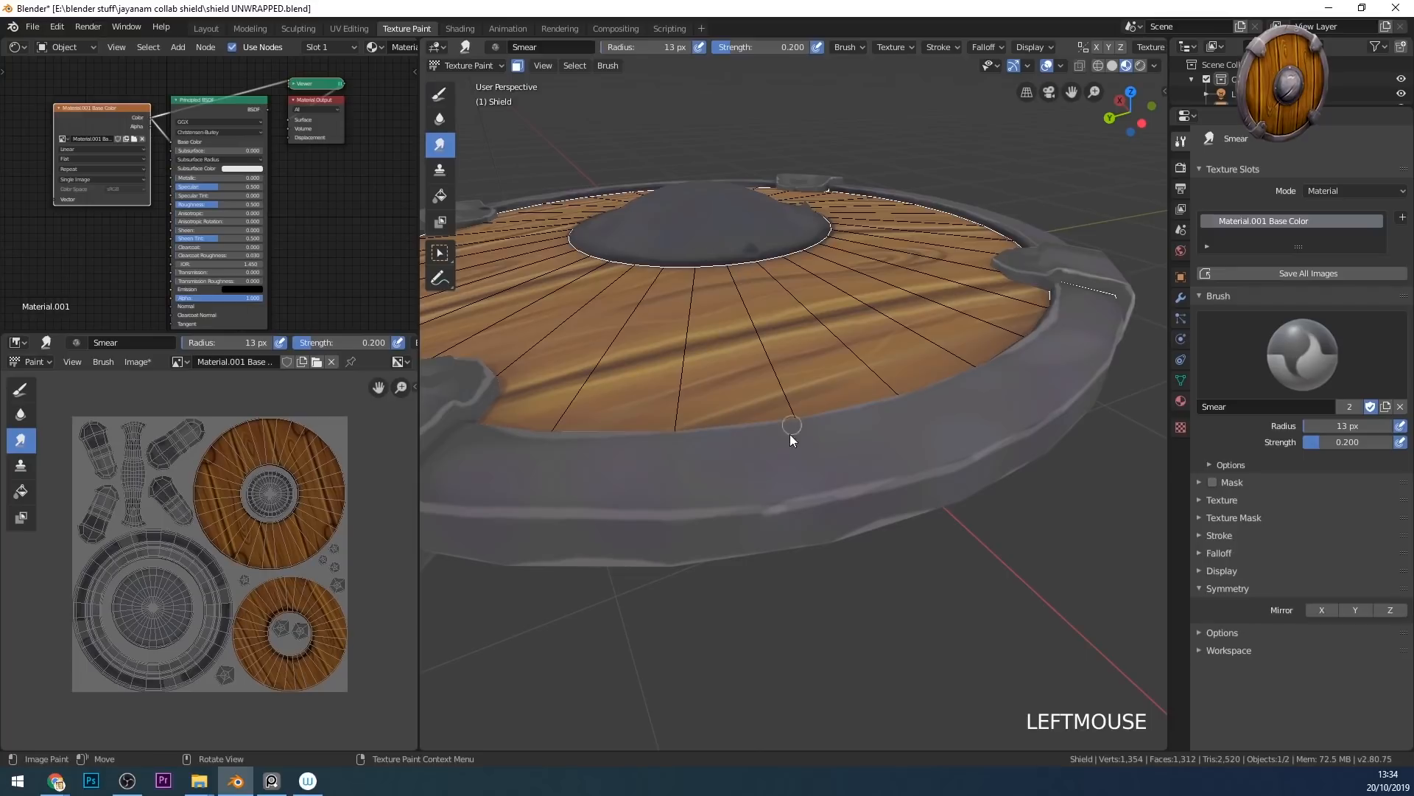
{"action": "key", "text": "f"}
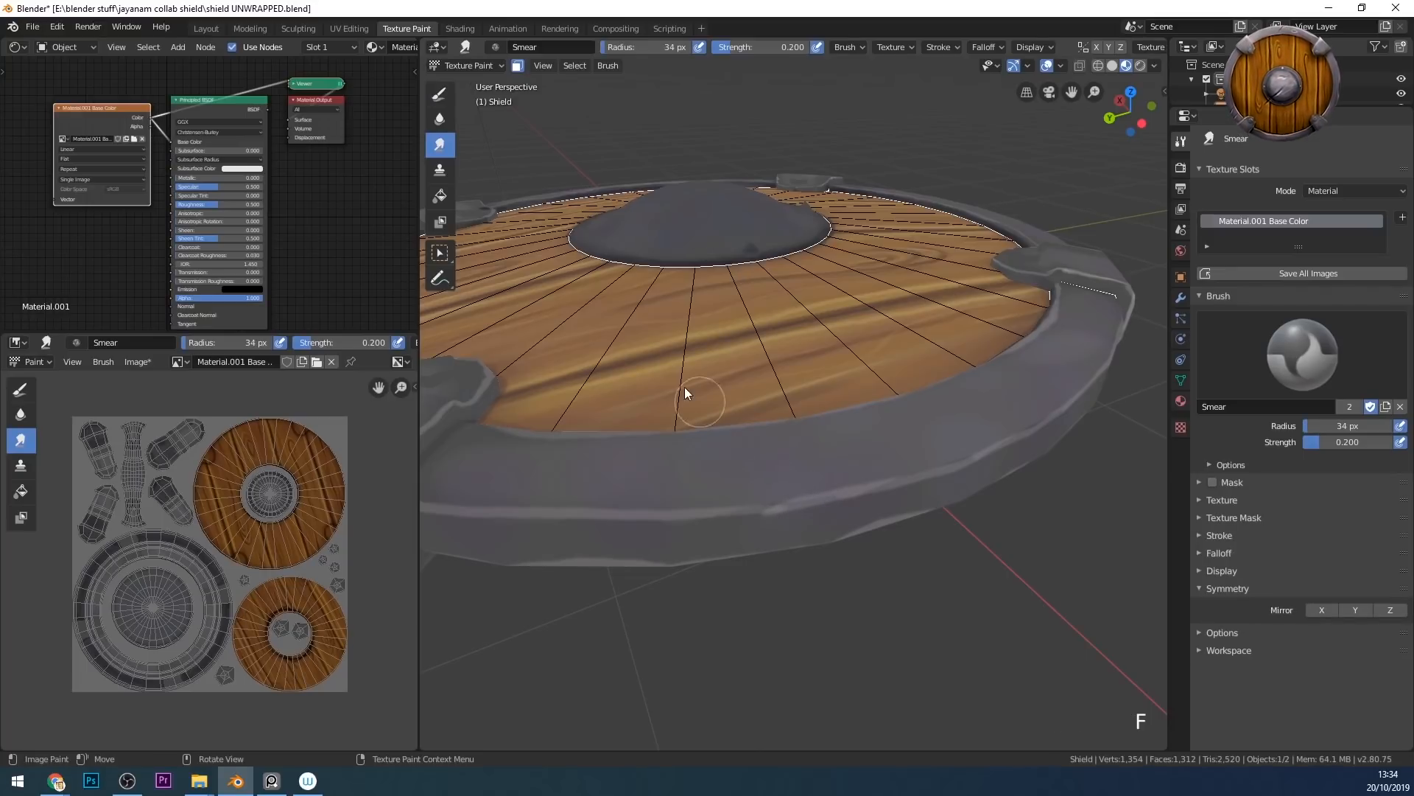
{"action": "left_click_drag", "start_coordinate": [1307, 442], "coordinate": [1324, 442]}
{"action": "left_click_drag", "start_coordinate": [782, 502], "coordinate": [797, 496]}
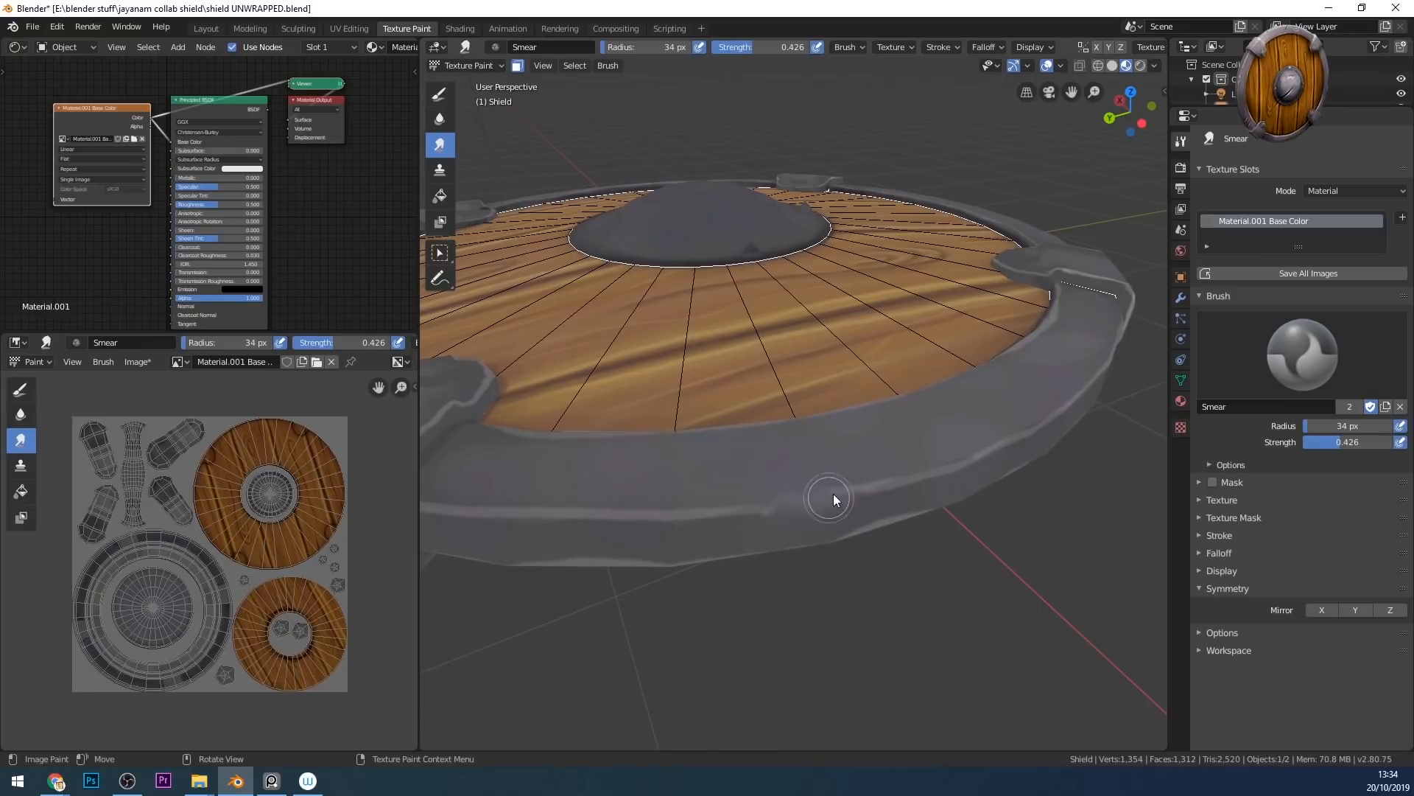
{"action": "left_click_drag", "start_coordinate": [874, 525], "coordinate": [796, 519]}
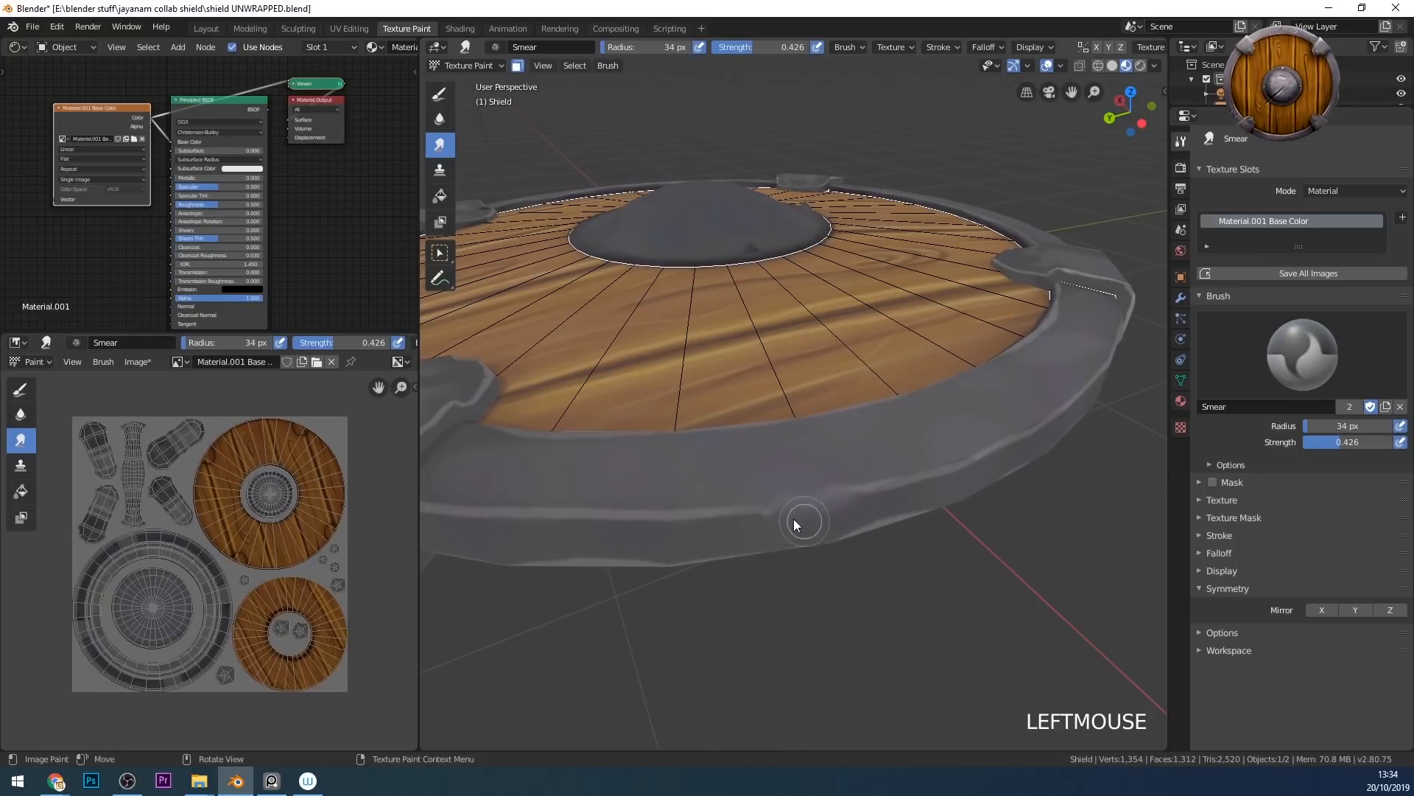
- Return to the Draw brush with a 15 px radius and paint a pale dent outline on the rim's outer edge
{"action": "left_click", "coordinate": [439, 93]}
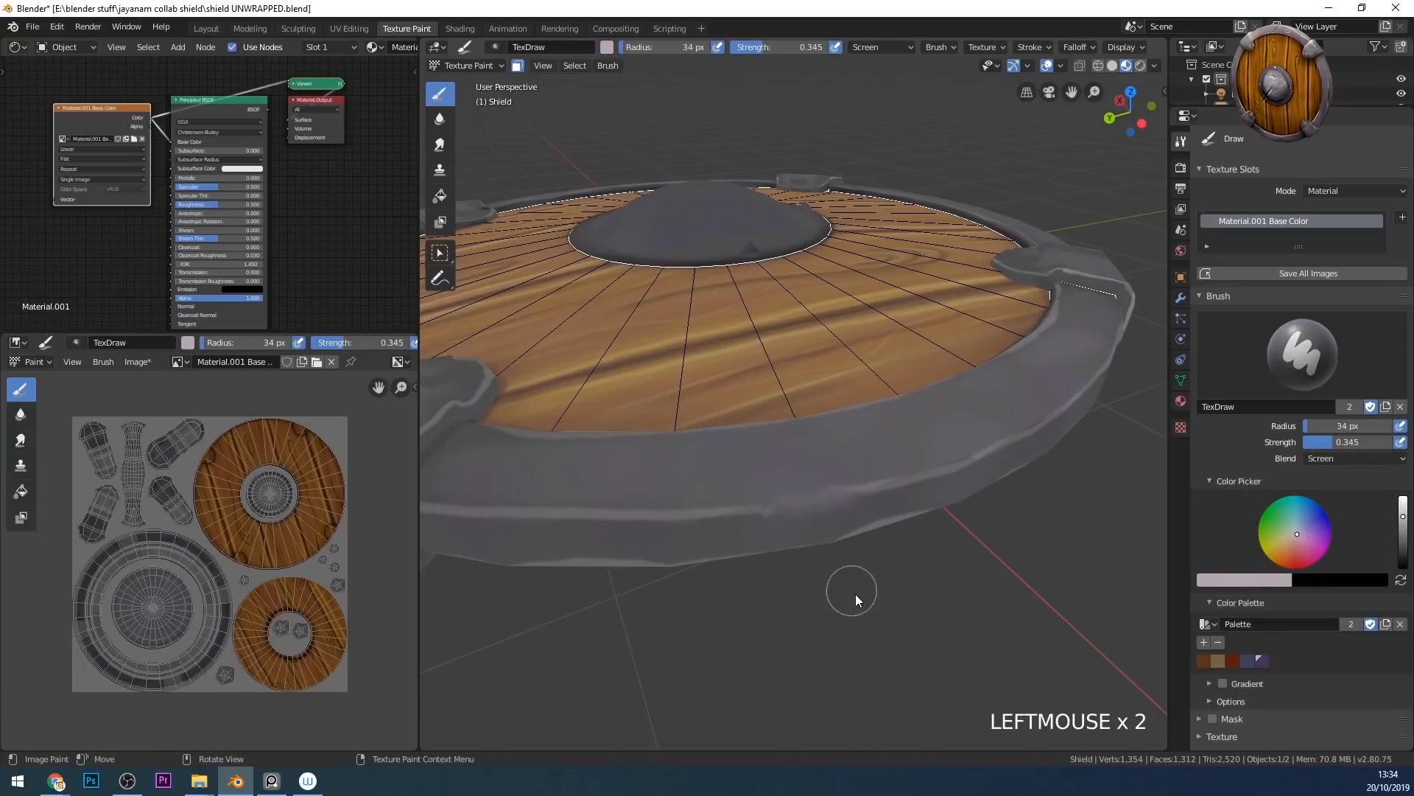
{"action": "key", "text": "f"}
{"action": "left_click", "coordinate": [852, 499]}
{"action": "mouse_move", "coordinate": [855, 494]}
{"action": "left_mouse_down"}
{"action": "mouse_move", "coordinate": [813, 484]}
{"action": "mouse_move", "coordinate": [794, 523]}
{"action": "left_mouse_up"}
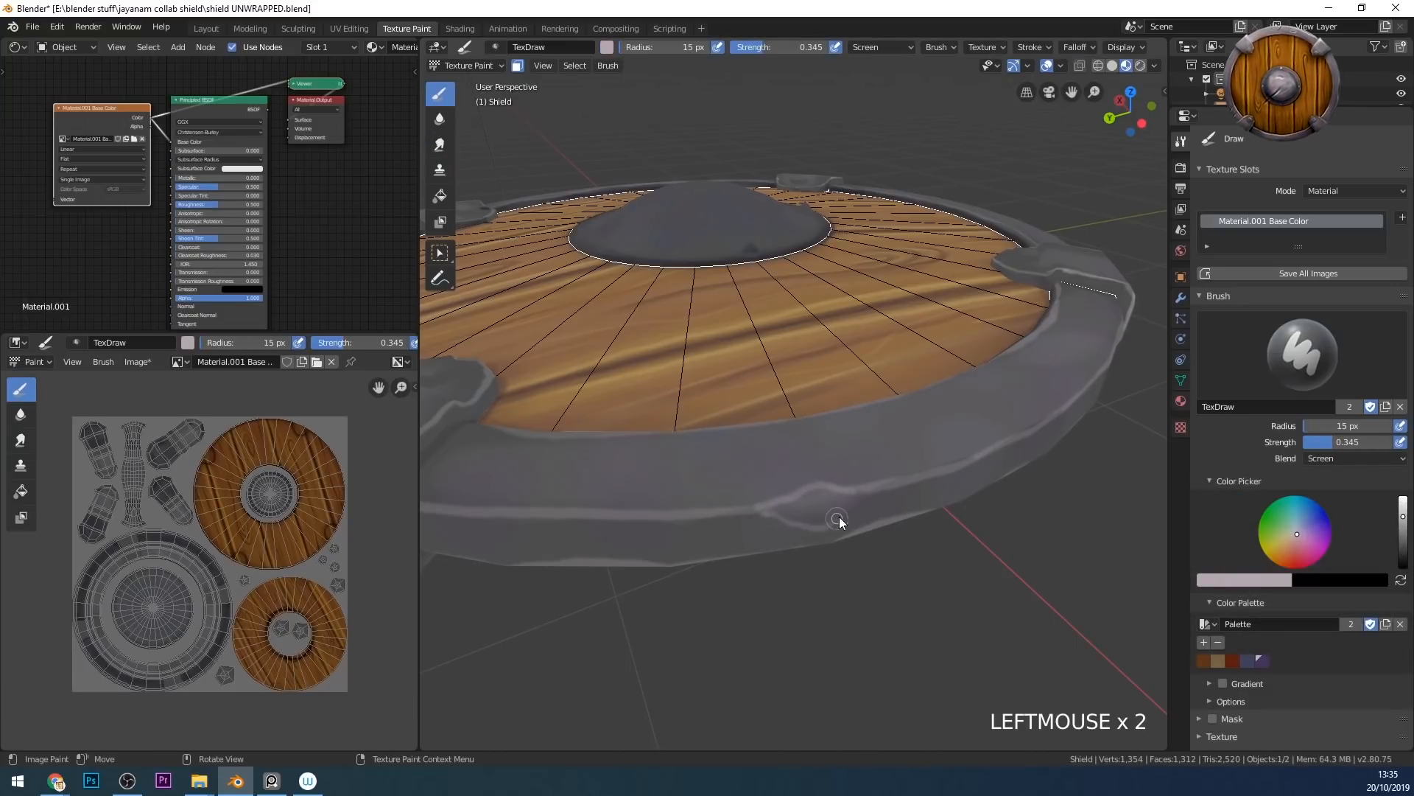
{"action": "mouse_move", "coordinate": [705, 514]}
{"action": "middle_mouse_down"}
{"action": "mouse_move", "coordinate": [1023, 467]}
{"action": "mouse_move", "coordinate": [870, 497]}
{"action": "middle_mouse_up"}
{"action": "key", "text": "ctrl+z"}
{"action": "left_click_drag", "start_coordinate": [869, 497], "coordinate": [698, 506]}
{"action": "mouse_move", "coordinate": [698, 505]}
{"action": "middle_mouse_down"}
{"action": "mouse_move", "coordinate": [817, 489]}
{"action": "mouse_move", "coordinate": [853, 500]}
{"action": "mouse_move", "coordinate": [893, 409]}
{"action": "middle_mouse_up"}
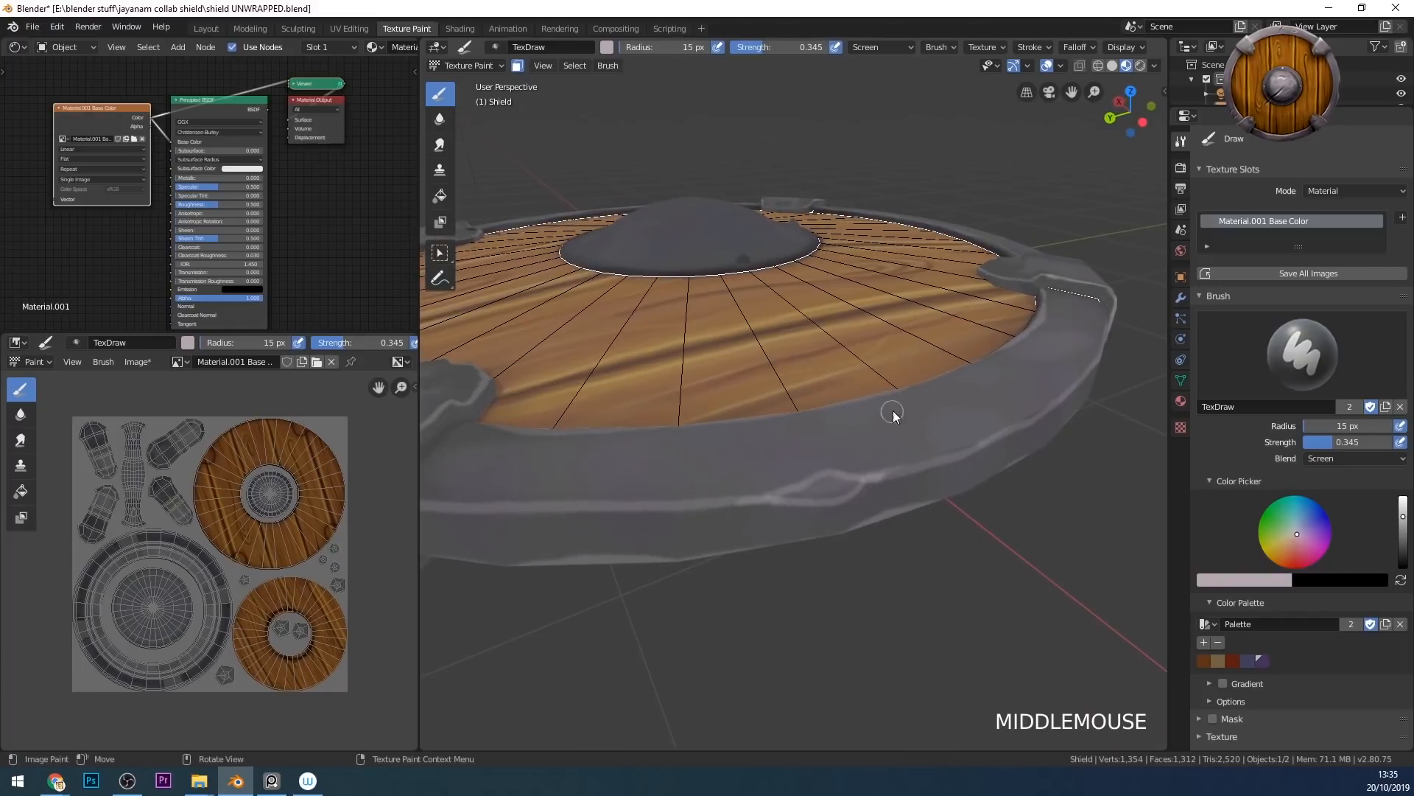
- Brighten the dent's outline on the rim's outer edge with short pale dabs
{"action": "left_click", "coordinate": [867, 479]}
{"action": "left_click", "coordinate": [856, 483]}
{"action": "left_click", "coordinate": [852, 489]}
{"action": "left_click", "coordinate": [854, 480]}
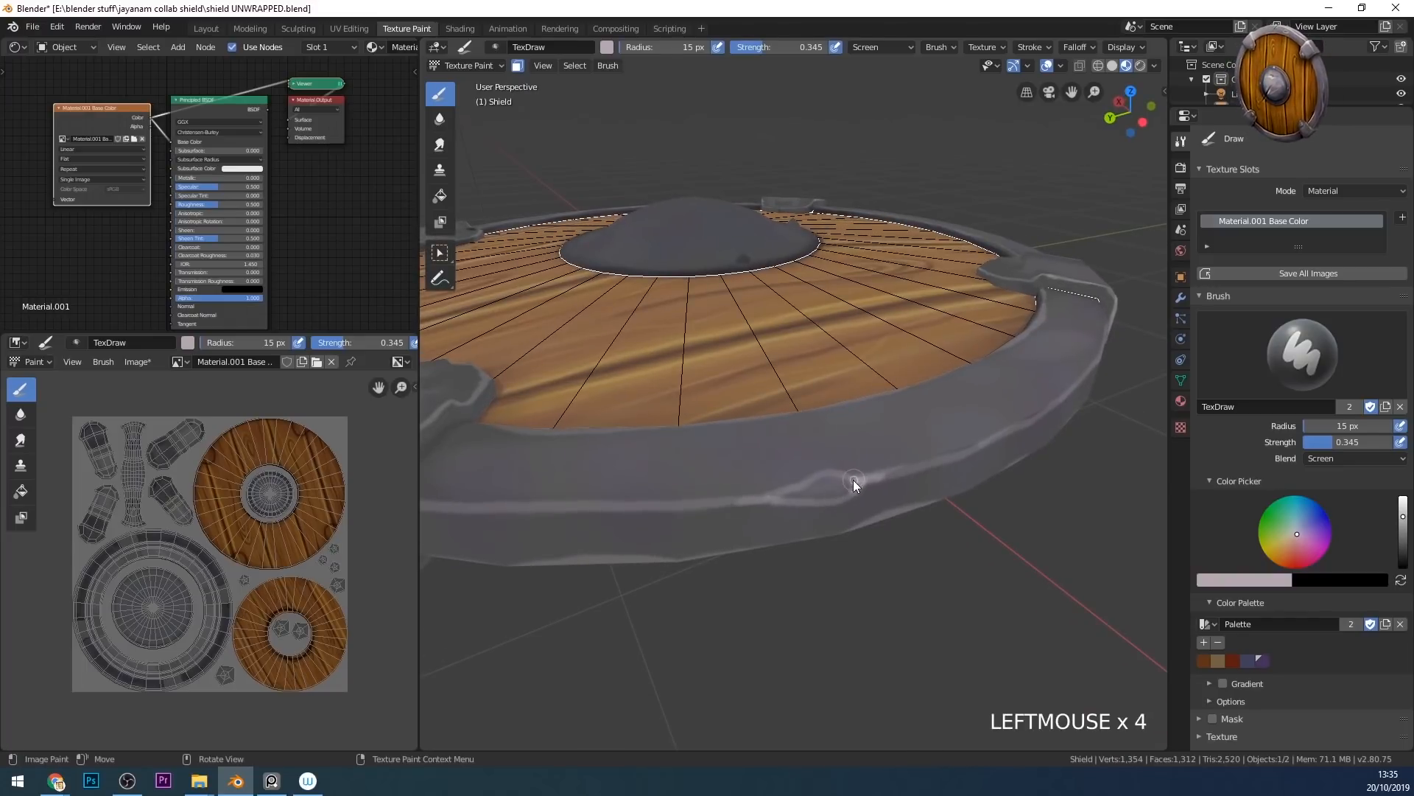
{"action": "left_click", "coordinate": [791, 497]}
{"action": "left_click", "coordinate": [848, 484]}
{"action": "mouse_move", "coordinate": [850, 484]}
{"action": "middle_mouse_down"}
{"action": "mouse_move", "coordinate": [924, 447]}
{"action": "mouse_move", "coordinate": [838, 483]}
{"action": "mouse_move", "coordinate": [803, 451]}
{"action": "mouse_move", "coordinate": [690, 467]}
{"action": "middle_mouse_up"}
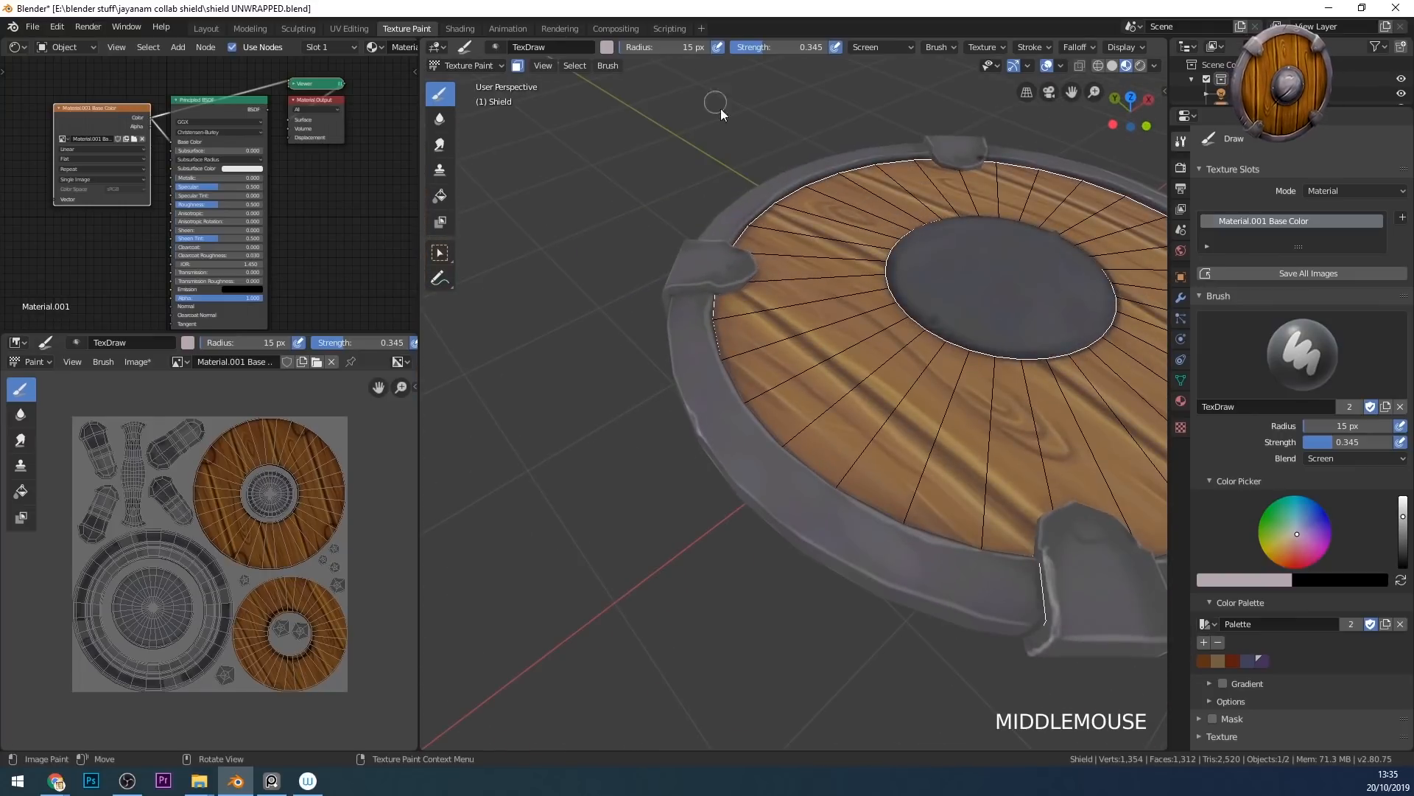
- Add pale dabs to the pointed end of the dent where it meets the rim's edge highlight
{"action": "mouse_move", "coordinate": [941, 300]}
{"action": "middle_mouse_down"}
{"action": "mouse_move", "coordinate": [823, 381]}
{"action": "mouse_move", "coordinate": [791, 439]}
{"action": "mouse_move", "coordinate": [799, 325]}
{"action": "mouse_move", "coordinate": [802, 341]}
{"action": "middle_mouse_up"}
{"action": "left_click", "coordinate": [806, 399]}
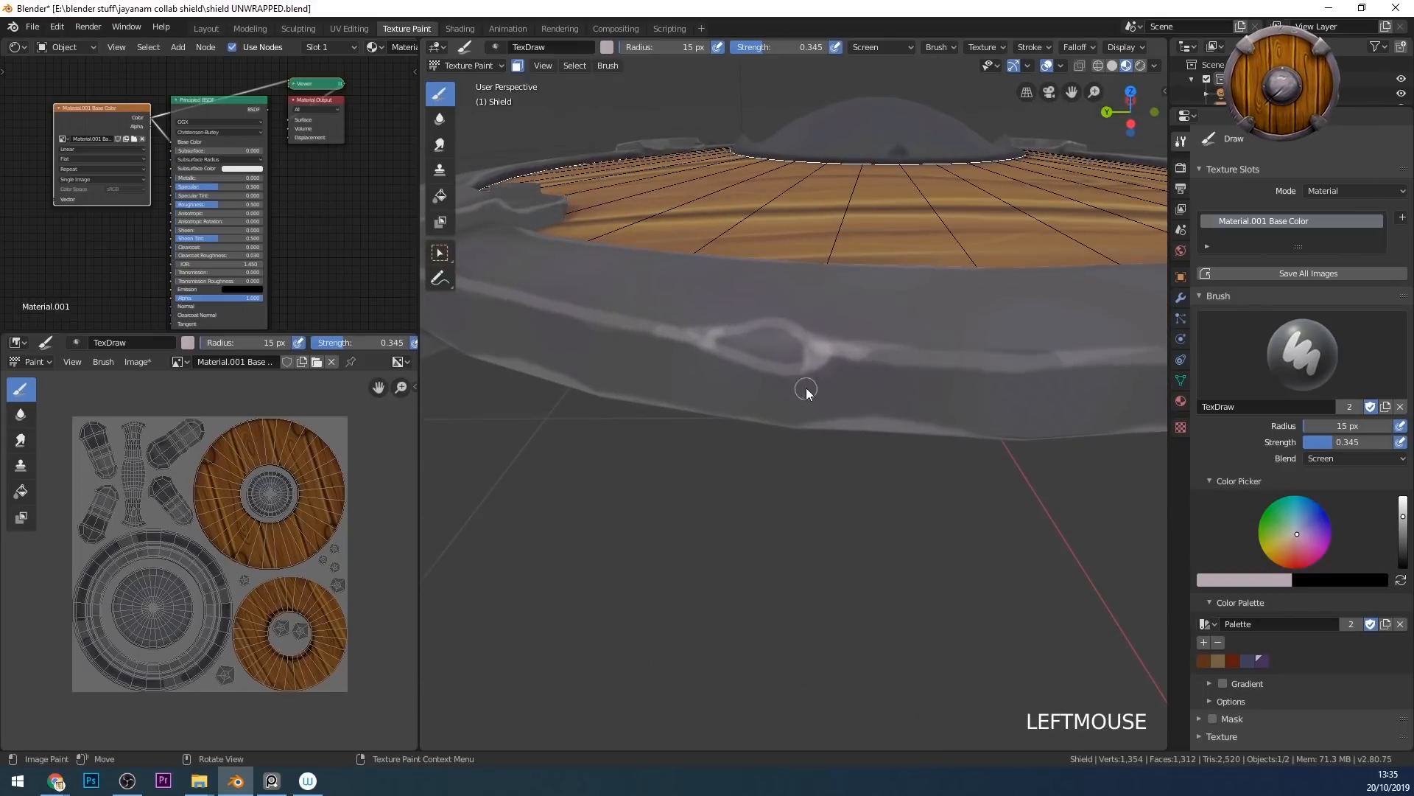
{"action": "left_click", "coordinate": [701, 335]}
{"action": "left_click", "coordinate": [700, 336]}
{"action": "left_click", "coordinate": [700, 336]}
{"action": "left_click", "coordinate": [701, 337]}
{"action": "left_click", "coordinate": [712, 330]}
{"action": "left_click", "coordinate": [712, 341]}
{"action": "left_click", "coordinate": [713, 333]}
{"action": "left_click", "coordinate": [713, 333]}
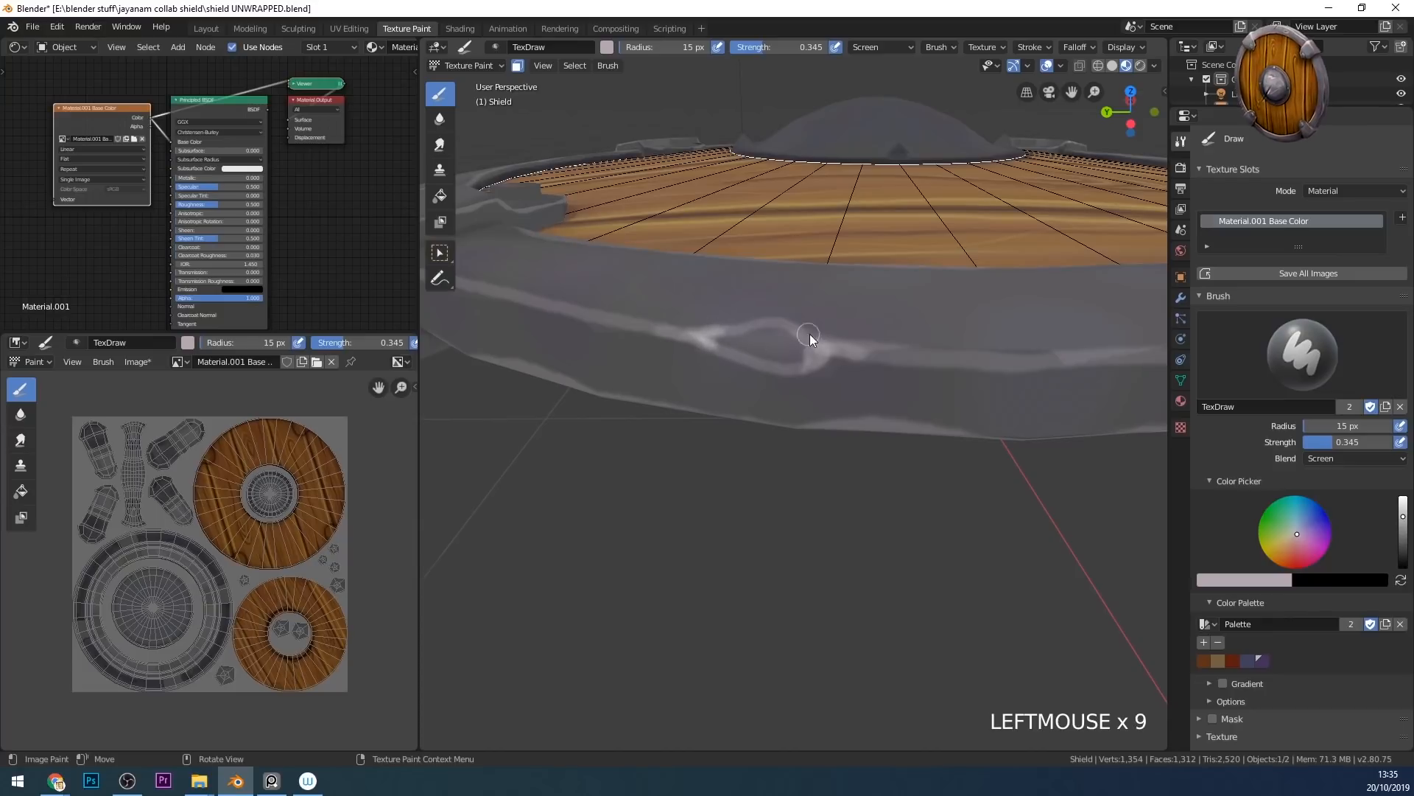
{"action": "left_click", "coordinate": [730, 347]}
- Switch the brush to Multiply with a dark grey colour and darken the inside of the rim dent
{"action": "left_click", "coordinate": [1356, 457]}
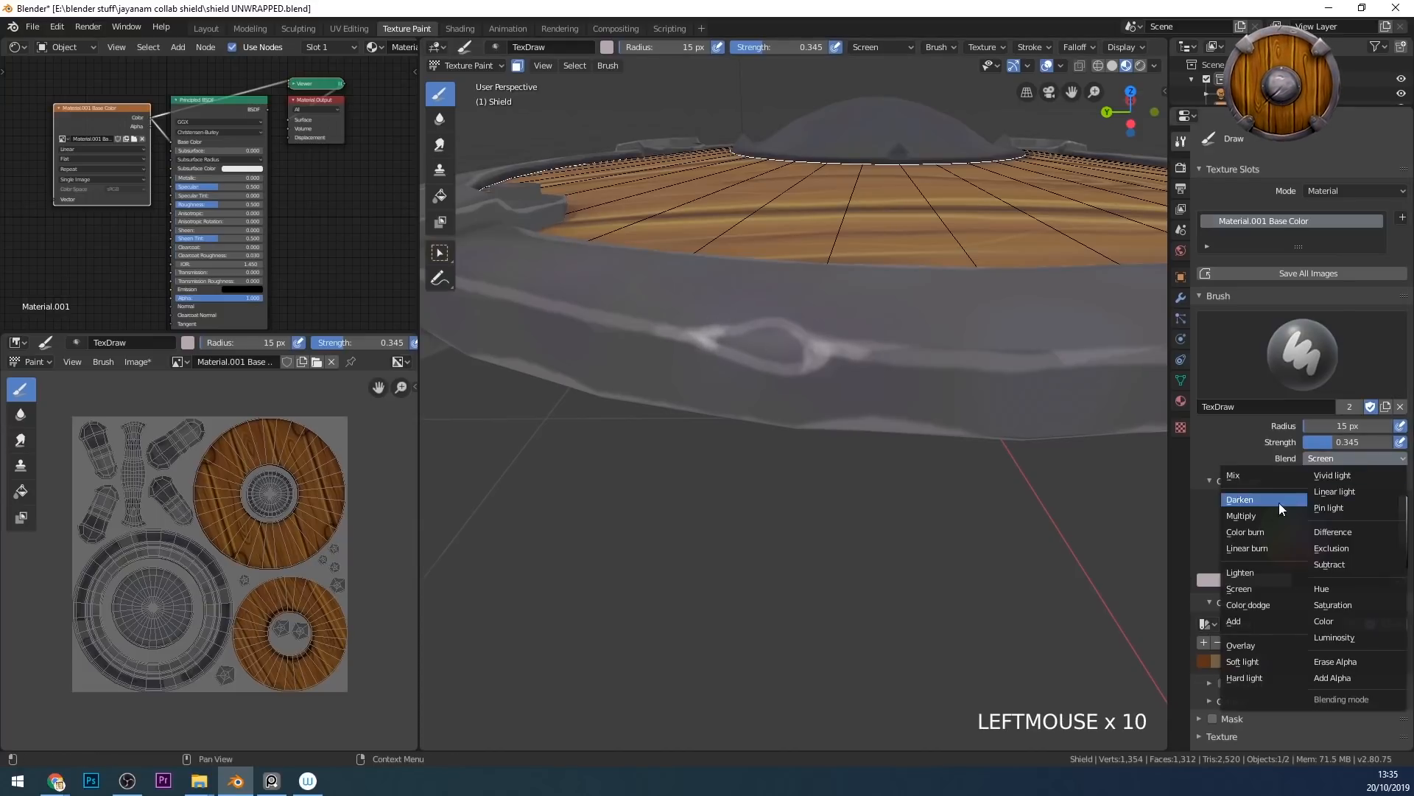
{"action": "left_click", "coordinate": [1244, 516]}
{"action": "left_click", "coordinate": [1403, 549]}
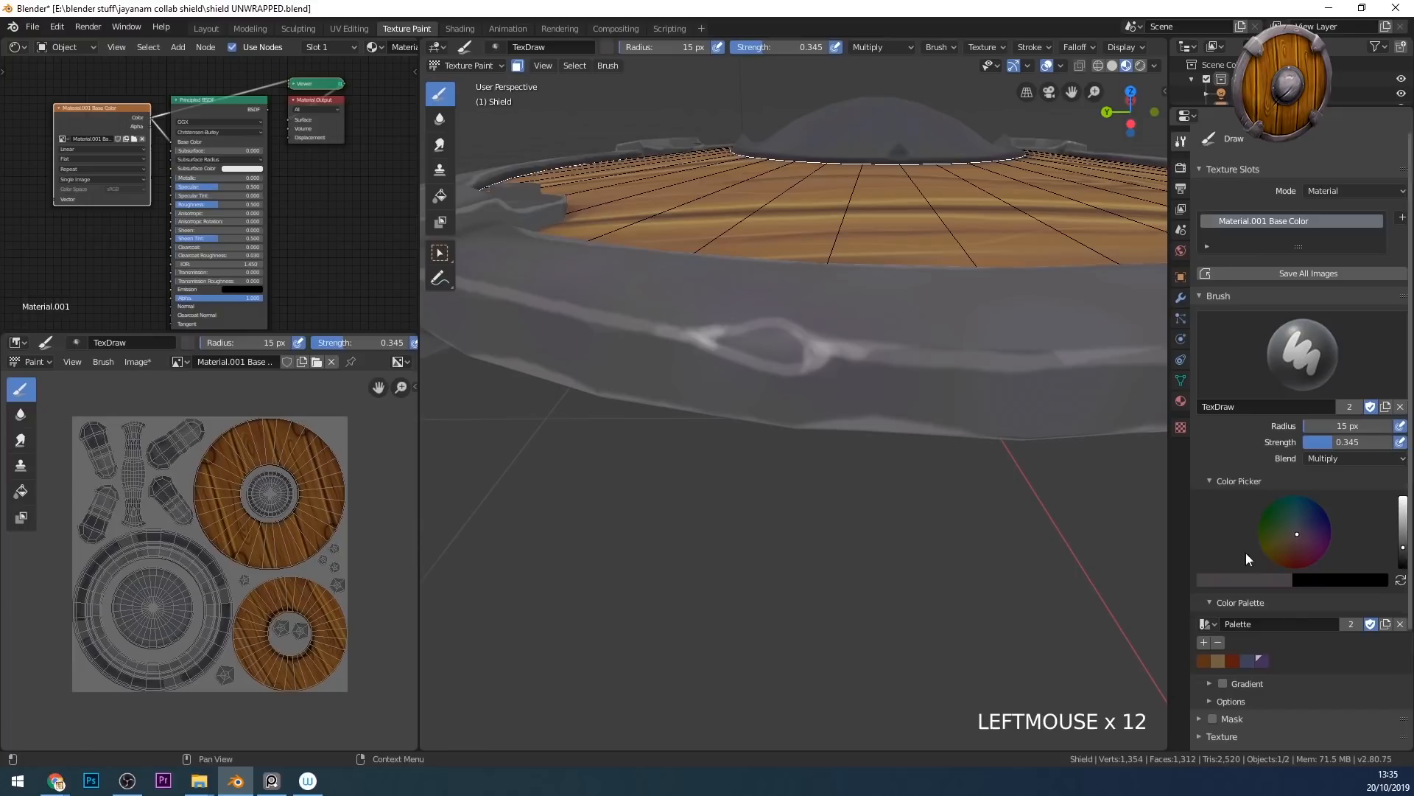
{"action": "middle_click_drag", "start_coordinate": [818, 356], "coordinate": [783, 357]}
{"action": "left_click", "coordinate": [810, 345]}
{"action": "left_click", "coordinate": [808, 346]}
{"action": "left_click", "coordinate": [805, 361]}
{"action": "left_click", "coordinate": [801, 356]}
{"action": "left_click", "coordinate": [799, 347]}
{"action": "left_click", "coordinate": [801, 351]}
{"action": "left_click", "coordinate": [802, 353]}
{"action": "left_click", "coordinate": [780, 354]}
{"action": "left_click", "coordinate": [758, 356]}
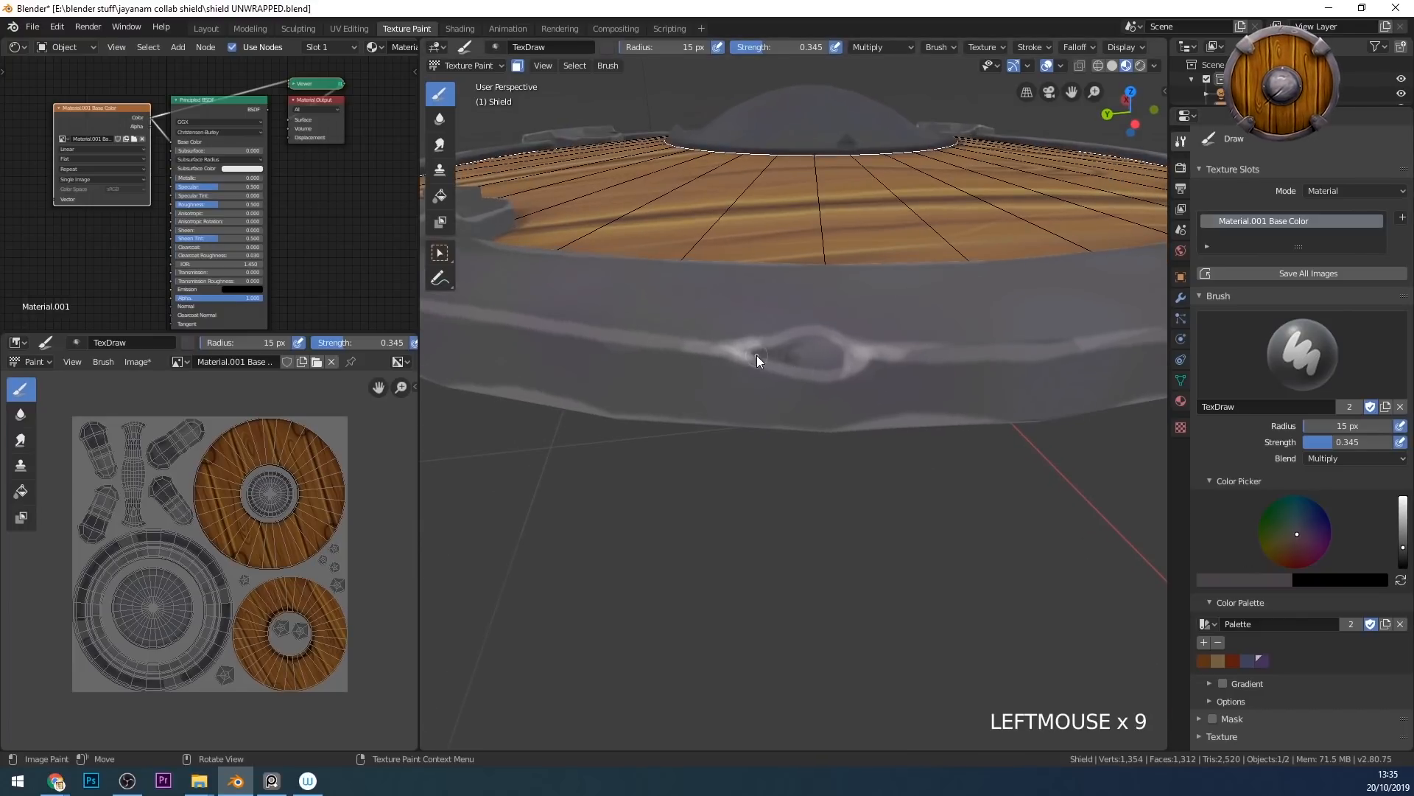
- Enlarge the brush radius to 32 px and spread soft dark shading across the dent
{"action": "key", "text": "f"}
{"action": "left_click", "coordinate": [838, 335]}
{"action": "left_click", "coordinate": [833, 360]}
{"action": "left_click", "coordinate": [824, 339]}
{"action": "left_click", "coordinate": [824, 346]}
{"action": "left_click", "coordinate": [823, 355]}
{"action": "left_click", "coordinate": [824, 364]}
{"action": "left_click", "coordinate": [807, 360]}
{"action": "left_click", "coordinate": [786, 354]}
{"action": "left_click", "coordinate": [768, 348]}
{"action": "mouse_move", "coordinate": [768, 347]}
{"action": "middle_mouse_down"}
{"action": "mouse_move", "coordinate": [881, 488]}
{"action": "mouse_move", "coordinate": [907, 502]}
{"action": "mouse_move", "coordinate": [916, 489]}
{"action": "mouse_move", "coordinate": [843, 551]}
{"action": "middle_mouse_up"}
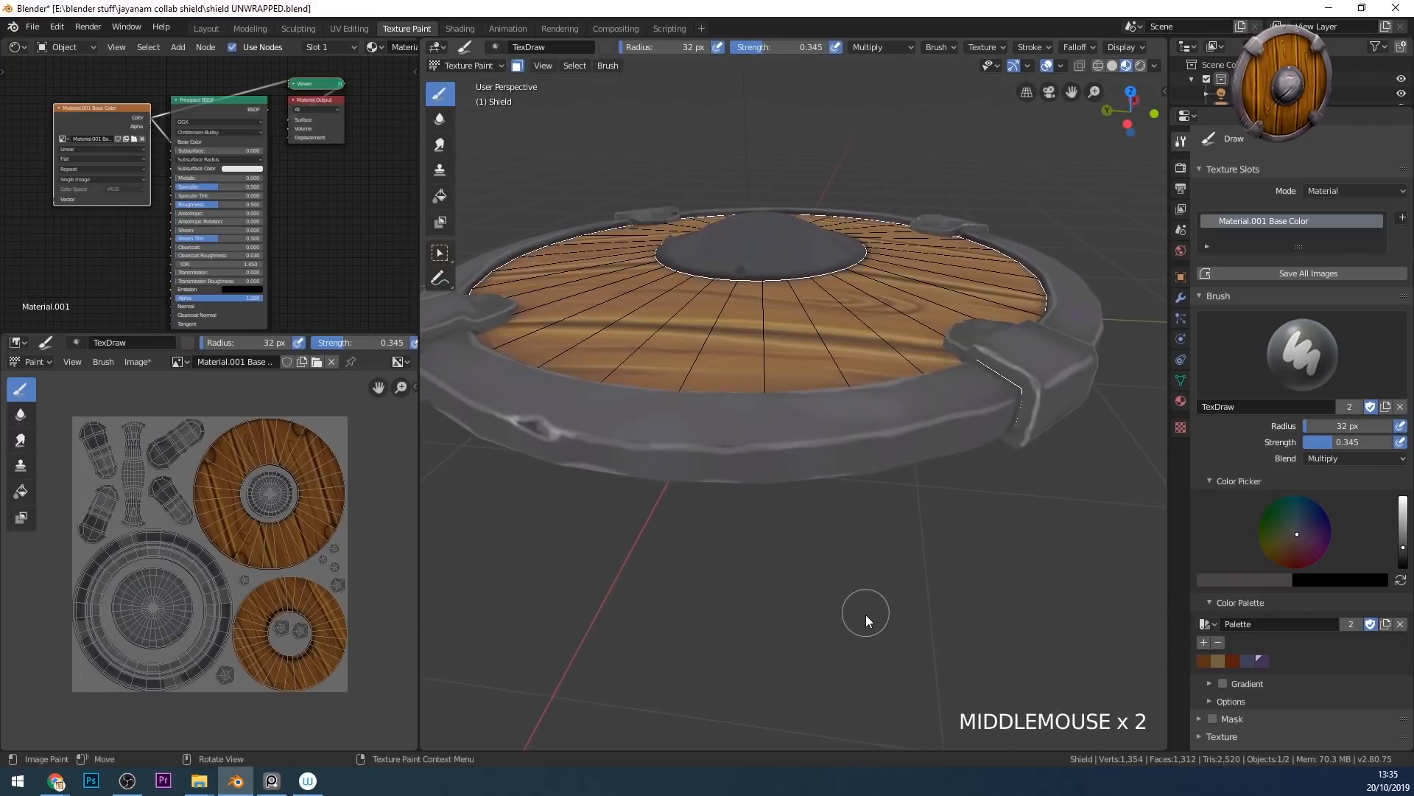
- Set the brush radius to 15 px and paint two dark slashes across the rim beside a bracket
{"action": "key", "text": "f"}
{"action": "left_click", "coordinate": [998, 469]}
{"action": "mouse_move", "coordinate": [997, 469]}
{"action": "middle_mouse_down"}
{"action": "mouse_move", "coordinate": [912, 480]}
{"action": "mouse_move", "coordinate": [917, 517]}
{"action": "mouse_move", "coordinate": [894, 487]}
{"action": "mouse_move", "coordinate": [915, 474]}
{"action": "mouse_move", "coordinate": [836, 495]}
{"action": "middle_mouse_up"}
{"action": "left_click", "coordinate": [912, 496]}
{"action": "left_click_drag", "start_coordinate": [834, 515], "coordinate": [814, 461]}
{"action": "middle_click_drag", "start_coordinate": [860, 474], "coordinate": [904, 470]}
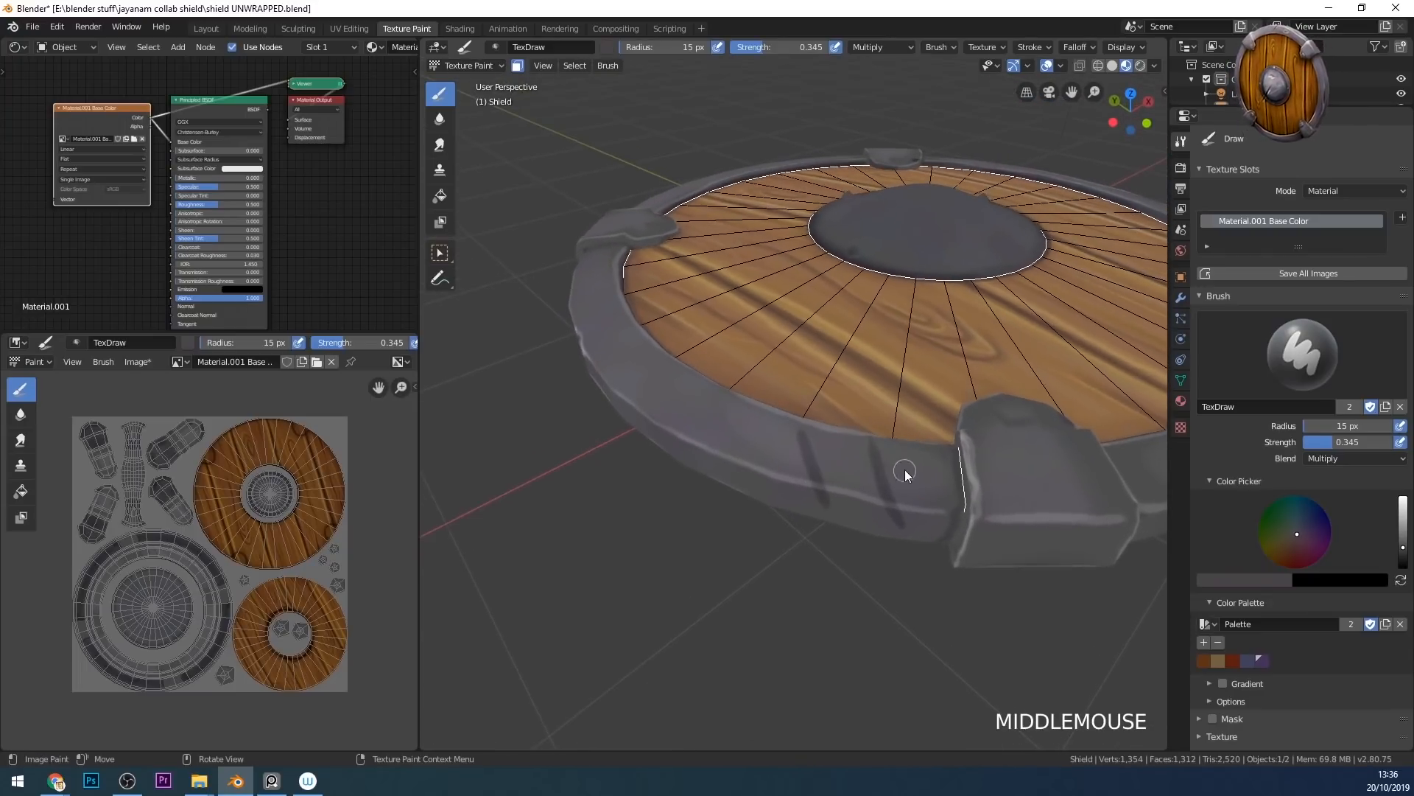
- Reduce the brush radius to 6 px and deepen the cores of both rim slashes with repeated thin dark strokes
{"action": "key", "text": "f"}
{"action": "left_click_drag", "start_coordinate": [873, 448], "coordinate": [899, 524]}
{"action": "left_click_drag", "start_coordinate": [875, 453], "coordinate": [899, 524]}
{"action": "left_click_drag", "start_coordinate": [888, 488], "coordinate": [899, 524]}
{"action": "left_click_drag", "start_coordinate": [803, 438], "coordinate": [823, 501]}
{"action": "left_click_drag", "start_coordinate": [804, 442], "coordinate": [825, 507]}
{"action": "left_click_drag", "start_coordinate": [812, 463], "coordinate": [825, 507]}
{"action": "left_click_drag", "start_coordinate": [804, 442], "coordinate": [823, 504]}
{"action": "left_click_drag", "start_coordinate": [803, 439], "coordinate": [904, 515]}
{"action": "left_click_drag", "start_coordinate": [878, 457], "coordinate": [899, 516]}
{"action": "left_click_drag", "start_coordinate": [881, 466], "coordinate": [899, 519]}
{"action": "left_click_drag", "start_coordinate": [879, 461], "coordinate": [895, 508]}
{"action": "left_click_drag", "start_coordinate": [878, 455], "coordinate": [898, 516]}
{"action": "left_click_drag", "start_coordinate": [876, 453], "coordinate": [896, 510]}
{"action": "mouse_move", "coordinate": [876, 449]}
{"action": "left_mouse_down"}
{"action": "mouse_move", "coordinate": [852, 420]}
{"action": "mouse_move", "coordinate": [824, 505]}
{"action": "left_mouse_up"}
{"action": "left_click_drag", "start_coordinate": [806, 445], "coordinate": [827, 496]}
{"action": "mouse_move", "coordinate": [827, 496]}
{"action": "middle_mouse_down"}
{"action": "mouse_move", "coordinate": [966, 518]}
{"action": "mouse_move", "coordinate": [1264, 499]}
{"action": "middle_mouse_up"}
- Switch the brush to Screen with a lighter grey and paint pale highlights along the edges of the two slashes
{"action": "left_click", "coordinate": [1336, 459]}
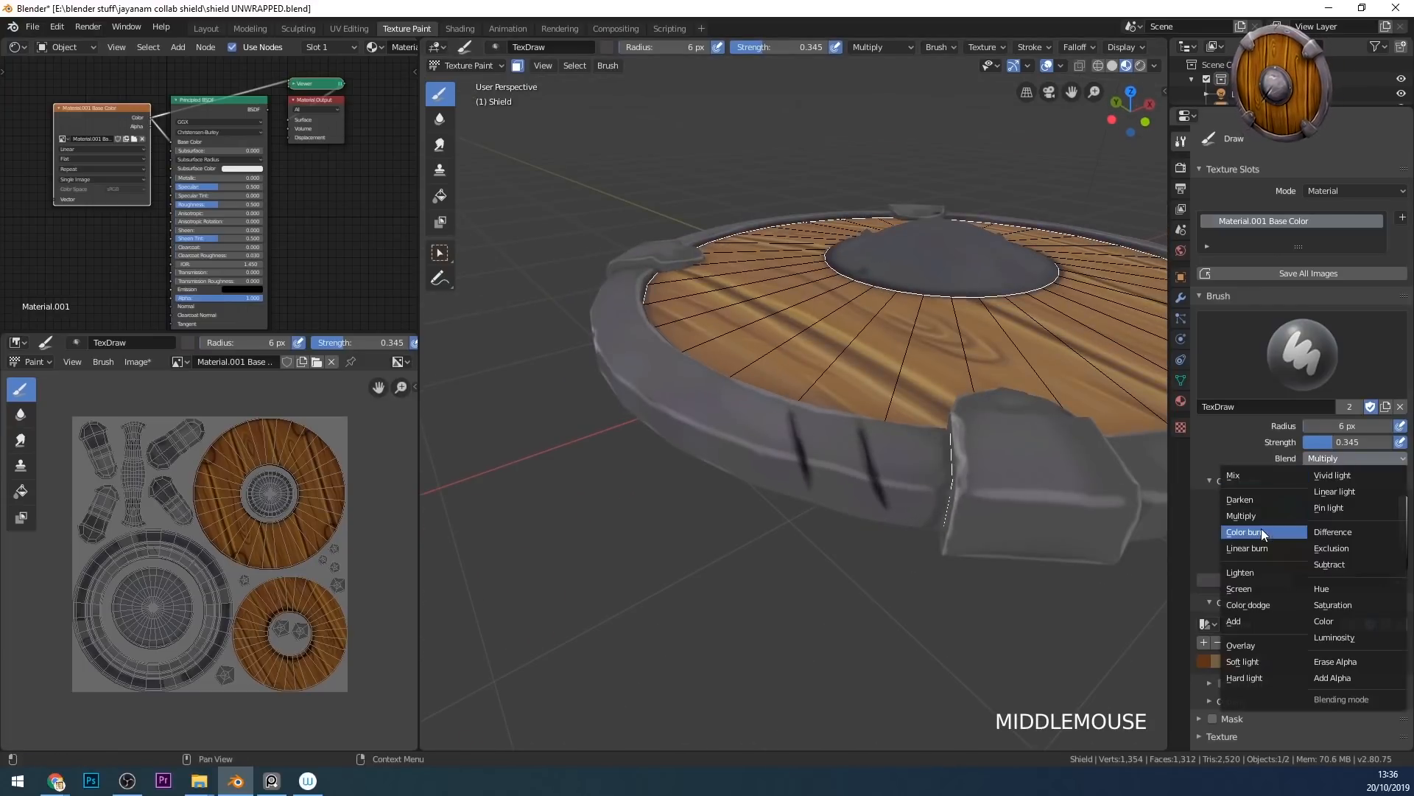
{"action": "left_click", "coordinate": [1250, 577]}
{"action": "middle_click_drag", "start_coordinate": [995, 521], "coordinate": [902, 468]}
{"action": "left_click", "coordinate": [900, 465]}
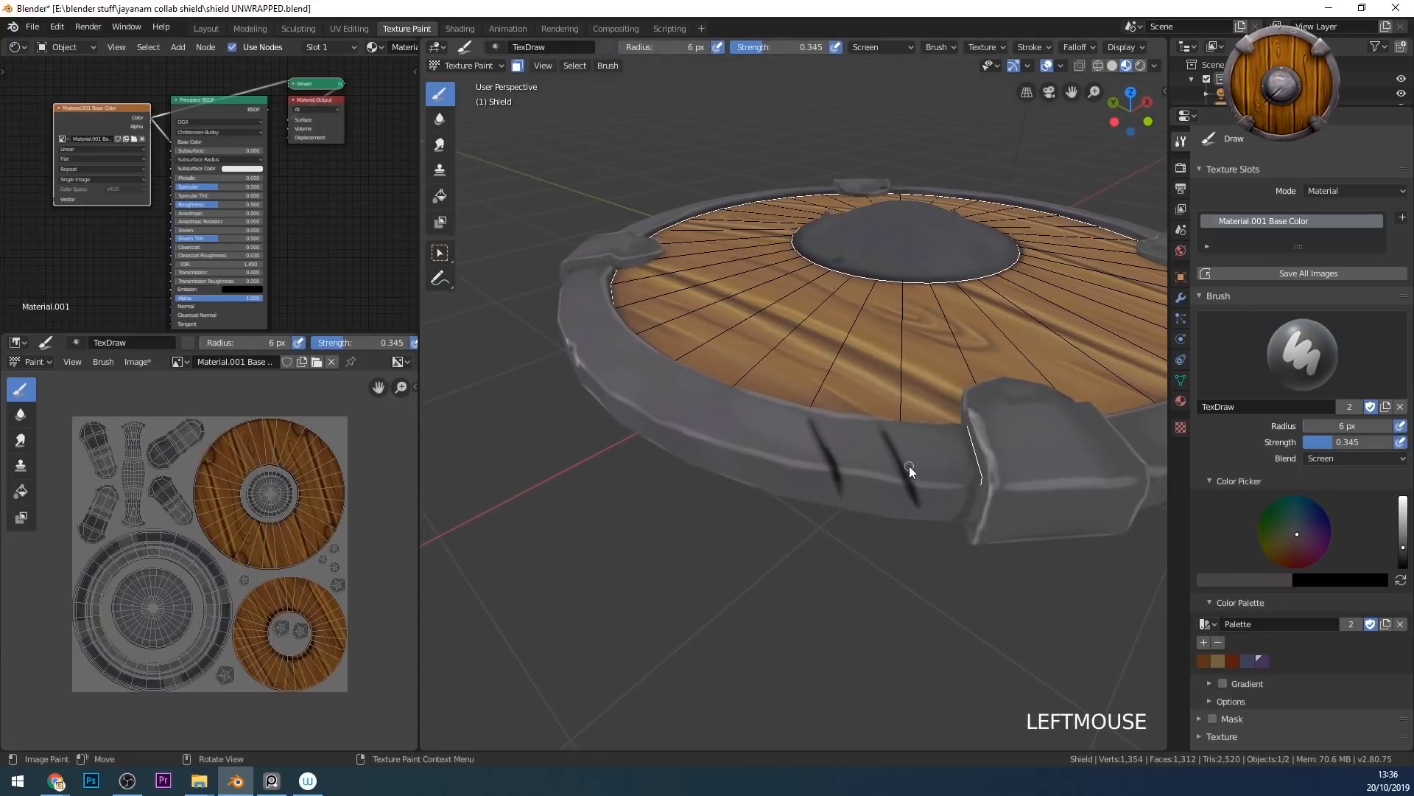
{"action": "left_click", "coordinate": [909, 467]}
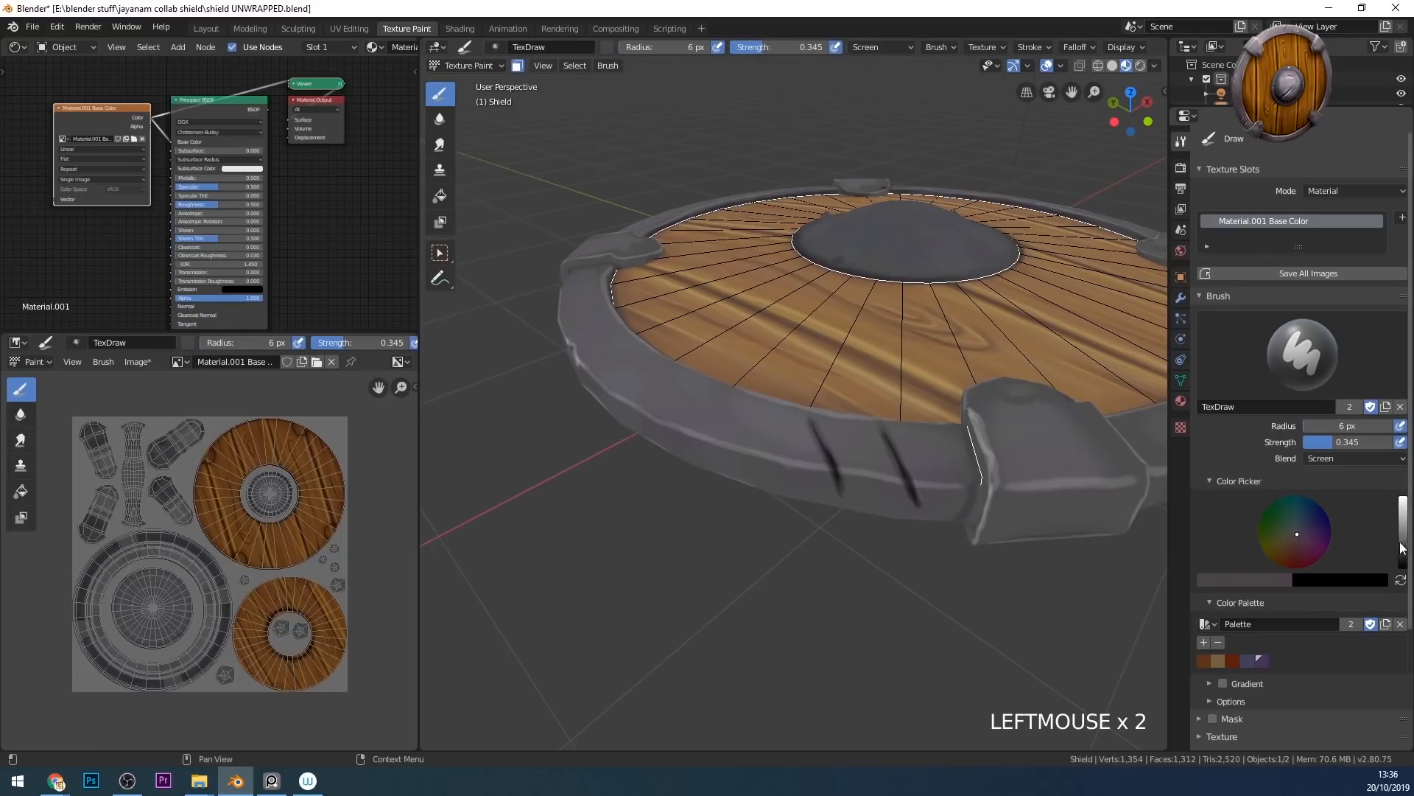
{"action": "left_click", "coordinate": [1403, 528]}
{"action": "left_click", "coordinate": [913, 475]}
{"action": "left_click", "coordinate": [909, 471]}
{"action": "left_click", "coordinate": [915, 476]}
{"action": "left_click", "coordinate": [841, 465]}
{"action": "left_click", "coordinate": [841, 464]}
{"action": "left_click", "coordinate": [825, 434]}
{"action": "left_click", "coordinate": [822, 425]}
{"action": "left_click", "coordinate": [942, 452]}
{"action": "mouse_move", "coordinate": [942, 453]}
{"action": "middle_mouse_down", "text": "ctrl"}
{"action": "mouse_move", "coordinate": [909, 567]}
{"action": "mouse_move", "coordinate": [969, 567]}
{"action": "middle_mouse_up", "text": "ctrl"}
{"action": "middle_click_drag", "start_coordinate": [878, 420], "coordinate": [880, 515]}
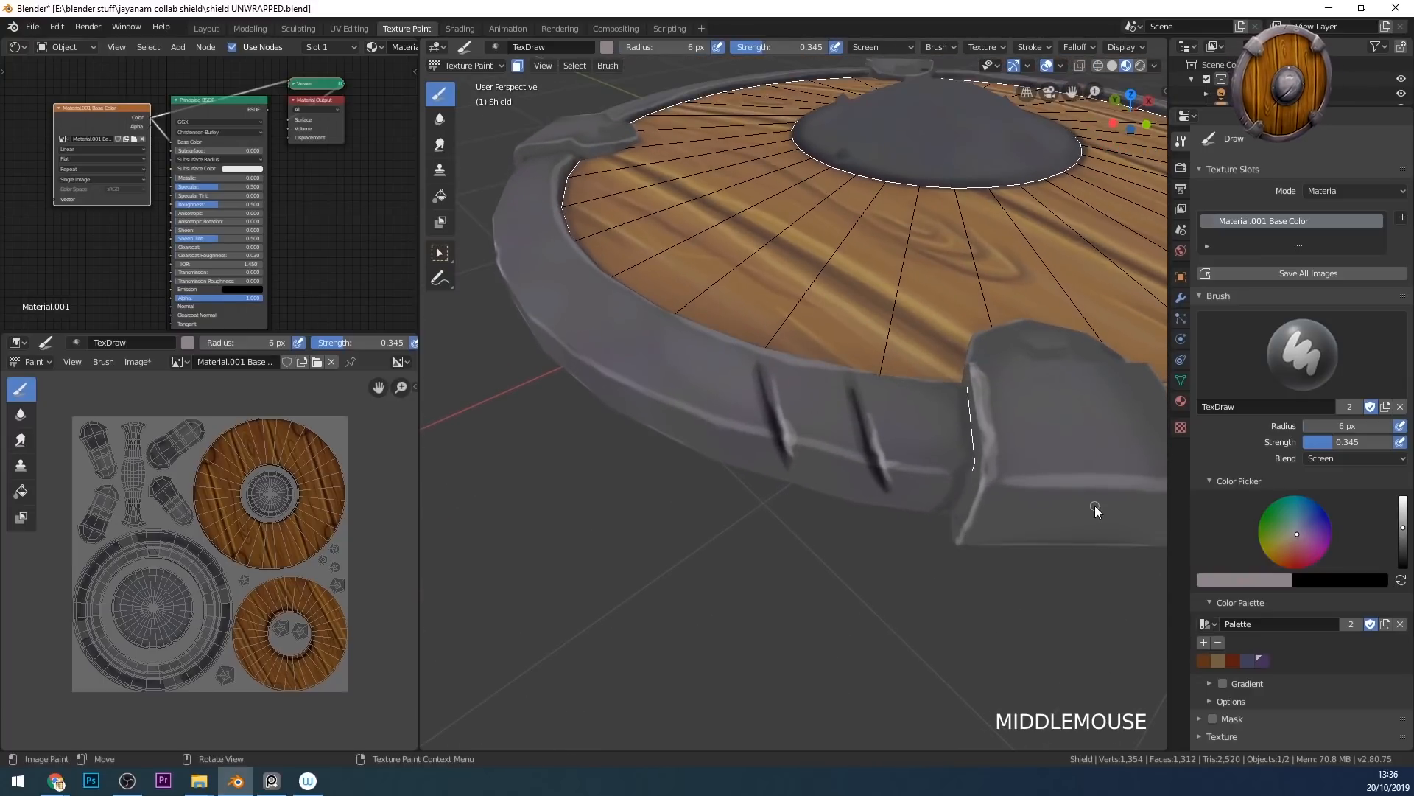
- Switch to a darkening blend mode and retouch the slash marks on the rim with short strokes
{"action": "left_click", "coordinate": [1337, 458]}
{"action": "left_click", "coordinate": [1276, 506]}
{"action": "left_click", "coordinate": [830, 458]}
{"action": "left_click", "coordinate": [831, 461]}
{"action": "left_click", "coordinate": [820, 414]}
{"action": "left_click", "coordinate": [823, 427]}
{"action": "left_click", "coordinate": [825, 434]}
{"action": "left_click", "coordinate": [826, 440]}
{"action": "left_click_drag", "start_coordinate": [822, 424], "coordinate": [828, 449]}
{"action": "left_click_drag", "start_coordinate": [822, 427], "coordinate": [829, 456]}
{"action": "left_click_drag", "start_coordinate": [824, 431], "coordinate": [831, 460]}
{"action": "left_click_drag", "start_coordinate": [821, 424], "coordinate": [832, 464]}
{"action": "mouse_move", "coordinate": [825, 443]}
{"action": "left_mouse_down"}
{"action": "mouse_move", "coordinate": [834, 470]}
{"action": "mouse_move", "coordinate": [832, 447]}
{"action": "left_mouse_up"}
- Return the brush to Screen blending and add thin light strokes along the slash edge
{"action": "left_click", "coordinate": [1326, 458]}
{"action": "left_click", "coordinate": [1276, 589]}
{"action": "left_click_drag", "start_coordinate": [828, 436], "coordinate": [835, 452]}
{"action": "left_click_drag", "start_coordinate": [830, 442], "coordinate": [835, 456]}
{"action": "left_click_drag", "start_coordinate": [831, 445], "coordinate": [837, 461]}
- Set the brush to a 25 px radius and 0.152 strength and begin painting faint light patches on the rim
{"action": "scroll", "coordinate": [877, 545], "scroll_direction": "down", "scroll_amount": 5}
{"action": "mouse_move", "coordinate": [886, 567]}
{"action": "middle_mouse_down"}
{"action": "mouse_move", "coordinate": [935, 568]}
{"action": "mouse_move", "coordinate": [817, 445]}
{"action": "middle_mouse_up"}
{"action": "middle_click_drag", "start_coordinate": [655, 421], "coordinate": [857, 522], "text": "shift"}
{"action": "middle_click_drag", "start_coordinate": [922, 439], "coordinate": [908, 459], "text": "shift"}
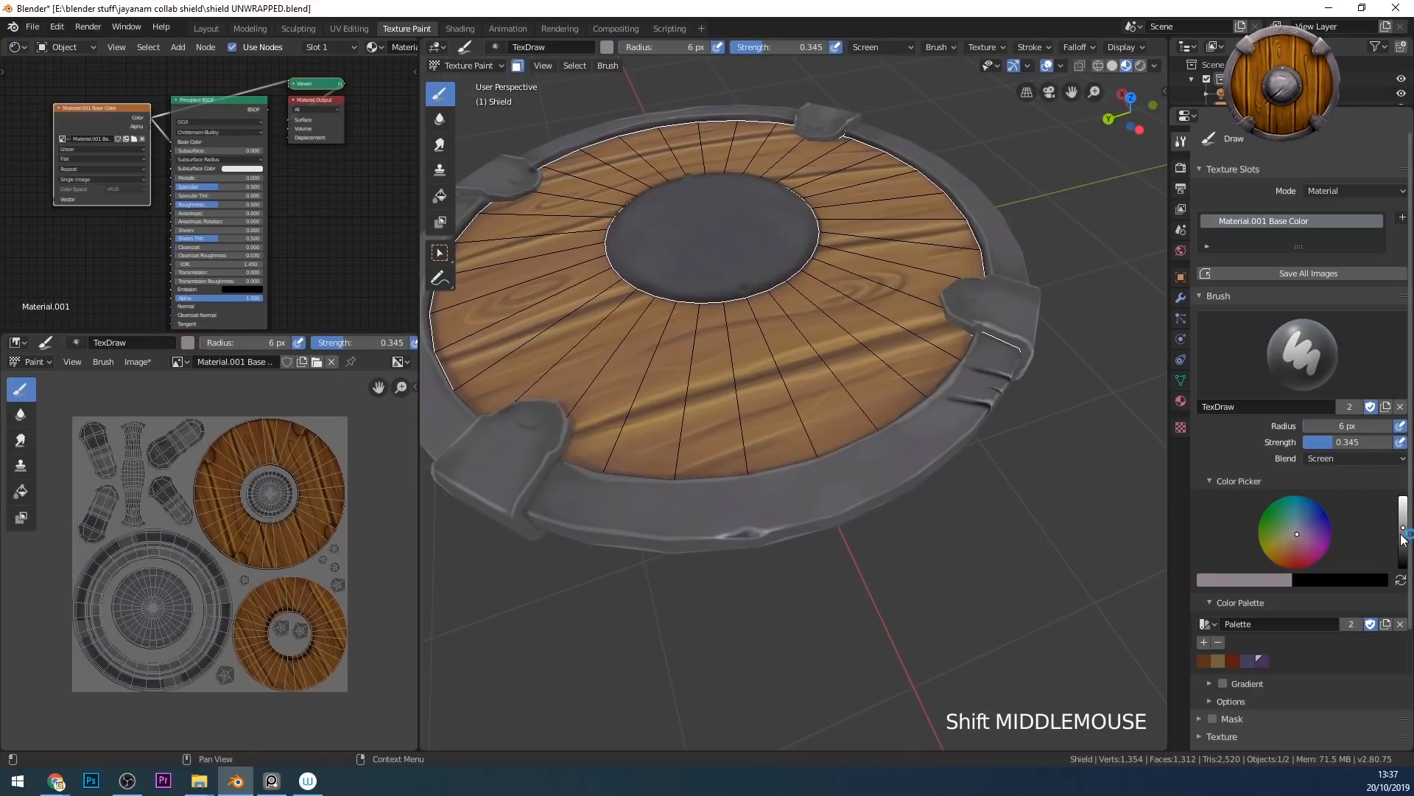
{"action": "left_click_drag", "start_coordinate": [1332, 444], "coordinate": [1310, 445]}
{"action": "left_click", "coordinate": [872, 469]}
{"action": "key", "text": "f"}
{"action": "left_click", "coordinate": [916, 445]}
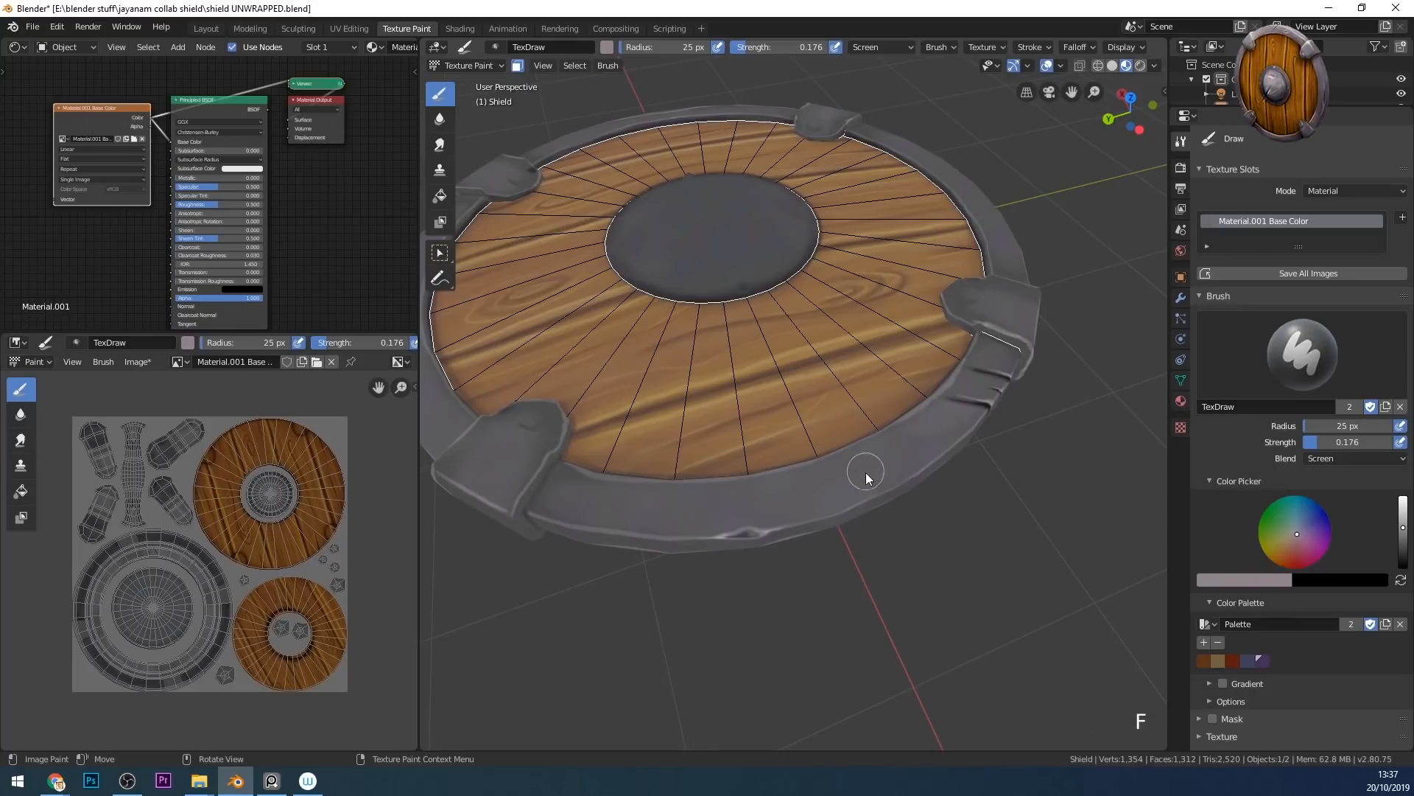
{"action": "left_click_drag", "start_coordinate": [1315, 447], "coordinate": [1306, 446]}
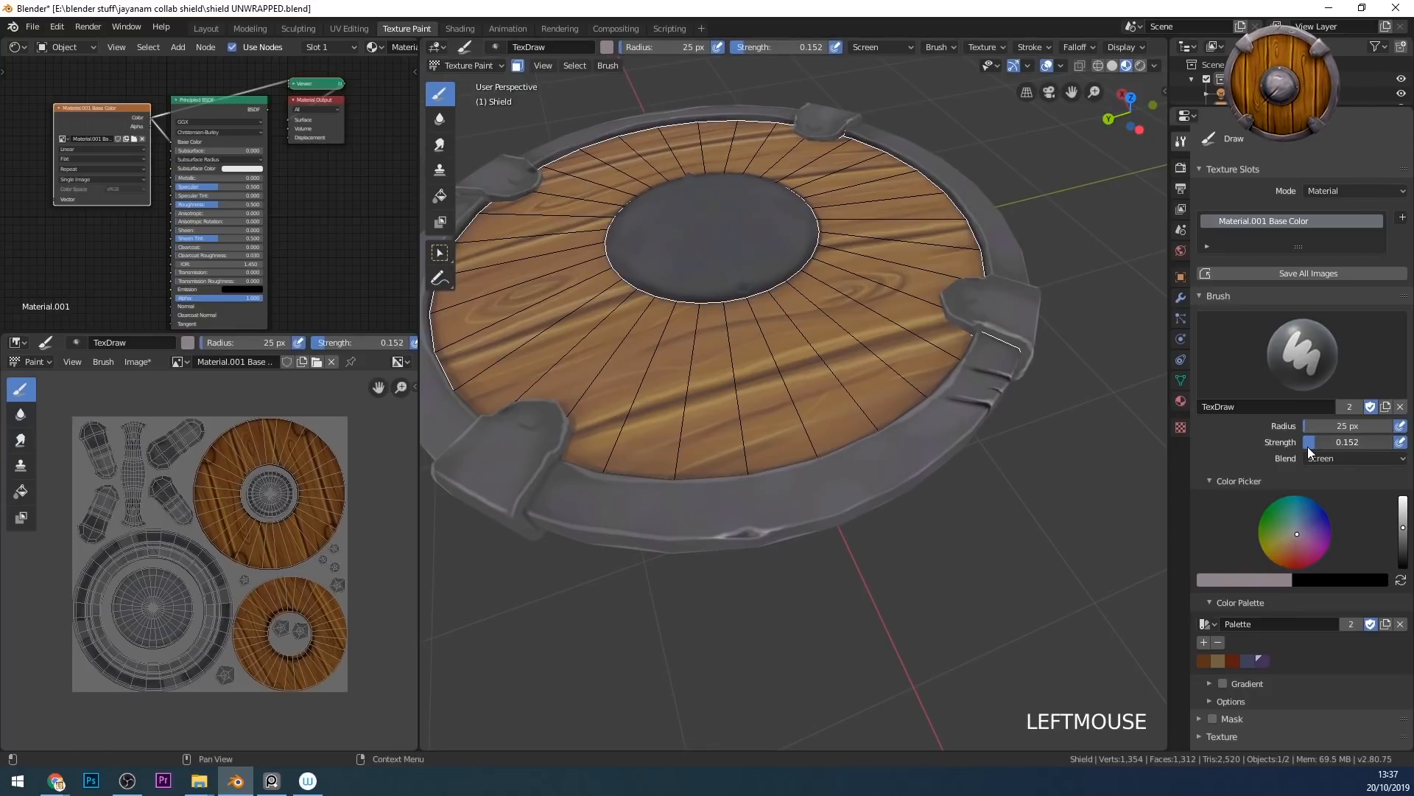
{"action": "left_click", "coordinate": [905, 445]}
- Paint more faint light patches around the metal rim between the brackets for colour variation
{"action": "mouse_move", "coordinate": [858, 501]}
{"action": "middle_mouse_down"}
{"action": "mouse_move", "coordinate": [997, 425]}
{"action": "mouse_move", "coordinate": [881, 451]}
{"action": "mouse_move", "coordinate": [939, 415]}
{"action": "mouse_move", "coordinate": [1004, 537]}
{"action": "mouse_move", "coordinate": [922, 445]}
{"action": "mouse_move", "coordinate": [846, 559]}
{"action": "mouse_move", "coordinate": [953, 467]}
{"action": "middle_mouse_up"}
{"action": "left_click", "coordinate": [941, 368]}
{"action": "left_click", "coordinate": [865, 431]}
{"action": "left_click", "coordinate": [846, 559]}
{"action": "left_click", "coordinate": [805, 577]}
{"action": "left_click", "coordinate": [944, 528]}
{"action": "mouse_move", "coordinate": [945, 528]}
{"action": "middle_mouse_down", "text": "shift"}
{"action": "mouse_move", "coordinate": [876, 513]}
{"action": "mouse_move", "coordinate": [876, 452]}
{"action": "mouse_move", "coordinate": [1031, 479]}
{"action": "mouse_move", "coordinate": [1015, 433]}
{"action": "mouse_move", "coordinate": [1046, 492]}
{"action": "mouse_move", "coordinate": [931, 600]}
{"action": "mouse_move", "coordinate": [1017, 546]}
{"action": "mouse_move", "coordinate": [896, 537]}
{"action": "middle_mouse_up", "text": "shift"}
{"action": "left_click", "coordinate": [875, 452]}
{"action": "left_click", "coordinate": [1015, 433]}
{"action": "left_click", "coordinate": [1052, 444]}
{"action": "left_click", "coordinate": [931, 599]}
{"action": "left_click", "coordinate": [896, 537]}
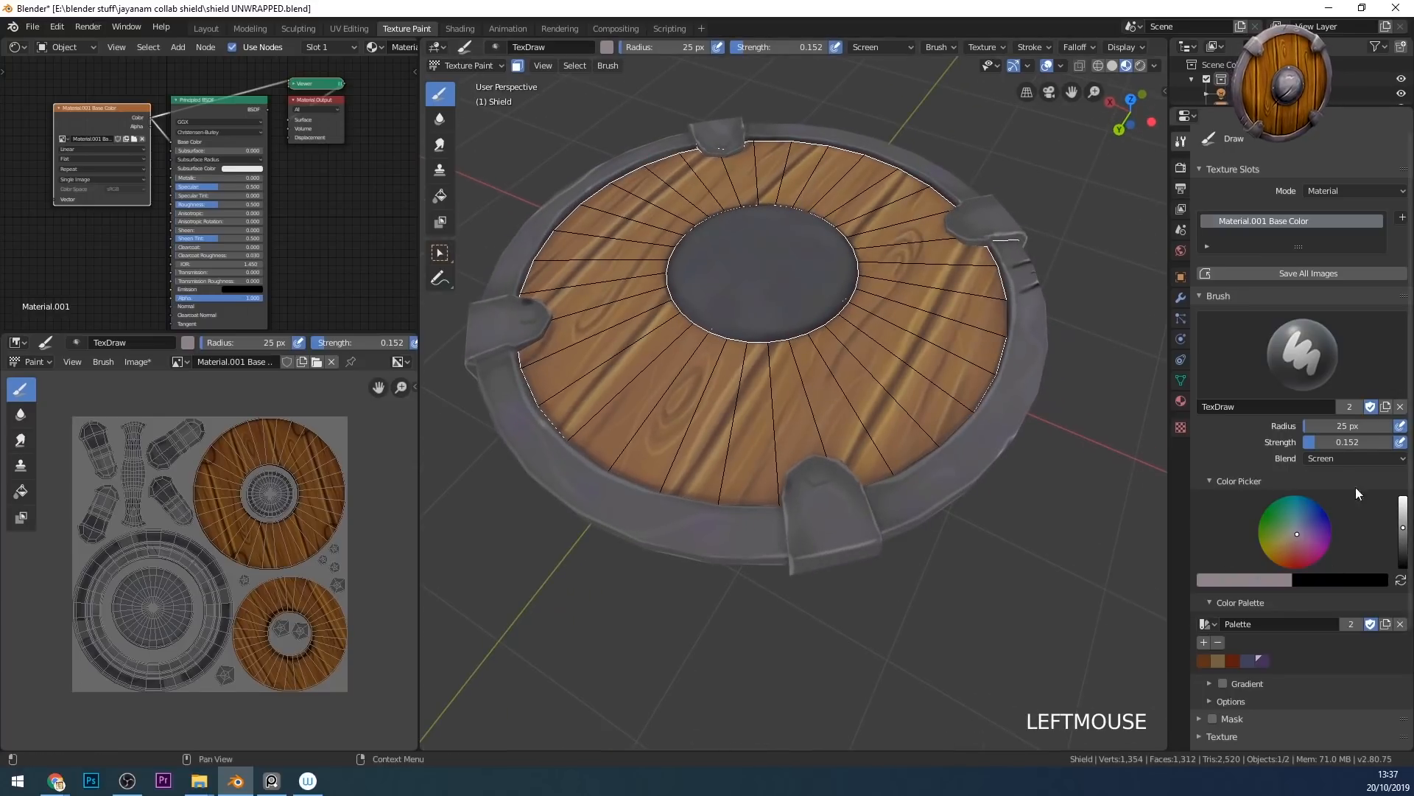
- Set the brush to Multiply, near-black, 34 px radius and 0.127 strength, and paint soft shading on the rim beside a bracket
{"action": "left_click", "coordinate": [1355, 458]}
{"action": "left_click", "coordinate": [1267, 514]}
{"action": "key", "text": "f"}
{"action": "left_click", "coordinate": [943, 497]}
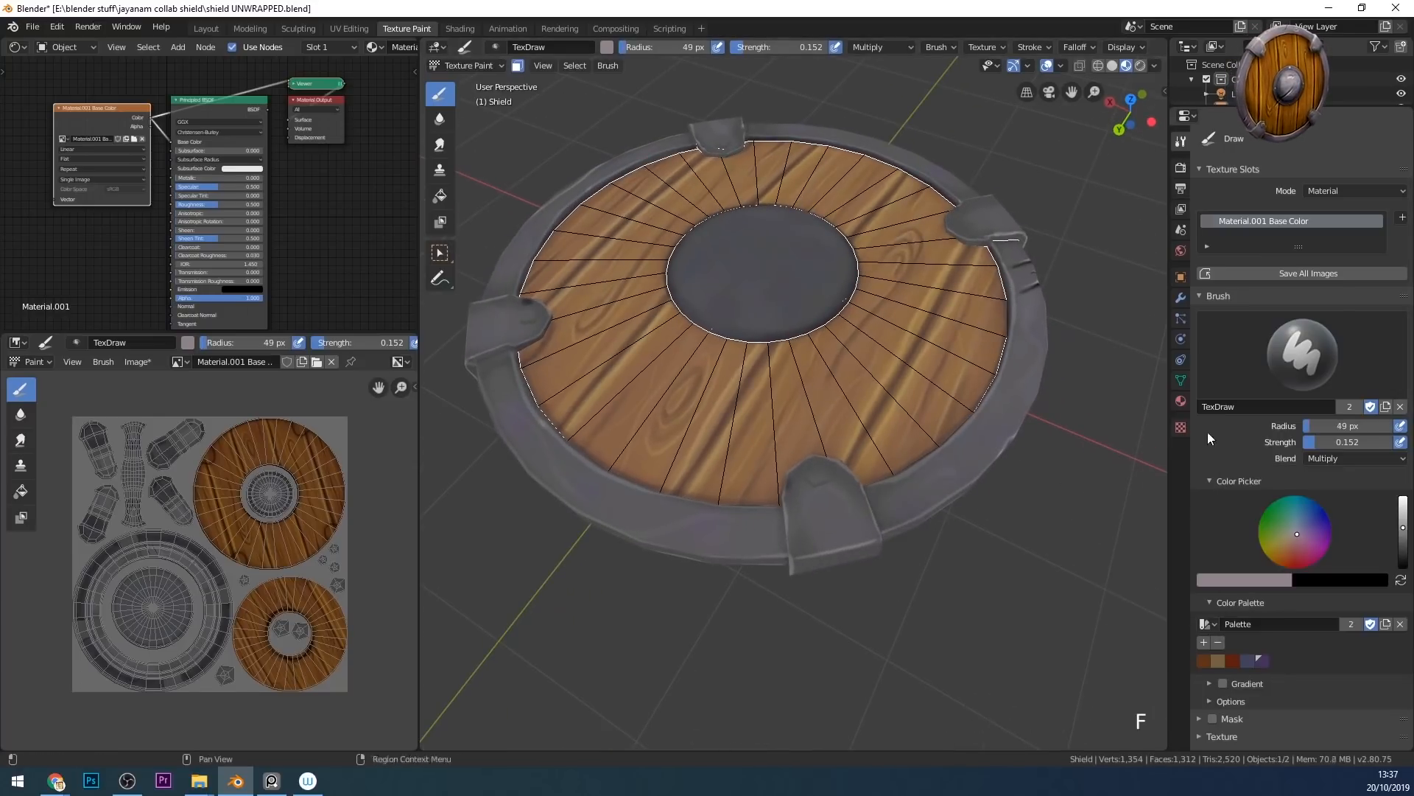
{"action": "left_click_drag", "start_coordinate": [1403, 528], "coordinate": [1404, 558]}
{"action": "left_click_drag", "start_coordinate": [1322, 445], "coordinate": [1310, 445]}
{"action": "key", "text": "f"}
{"action": "left_click", "coordinate": [918, 497]}
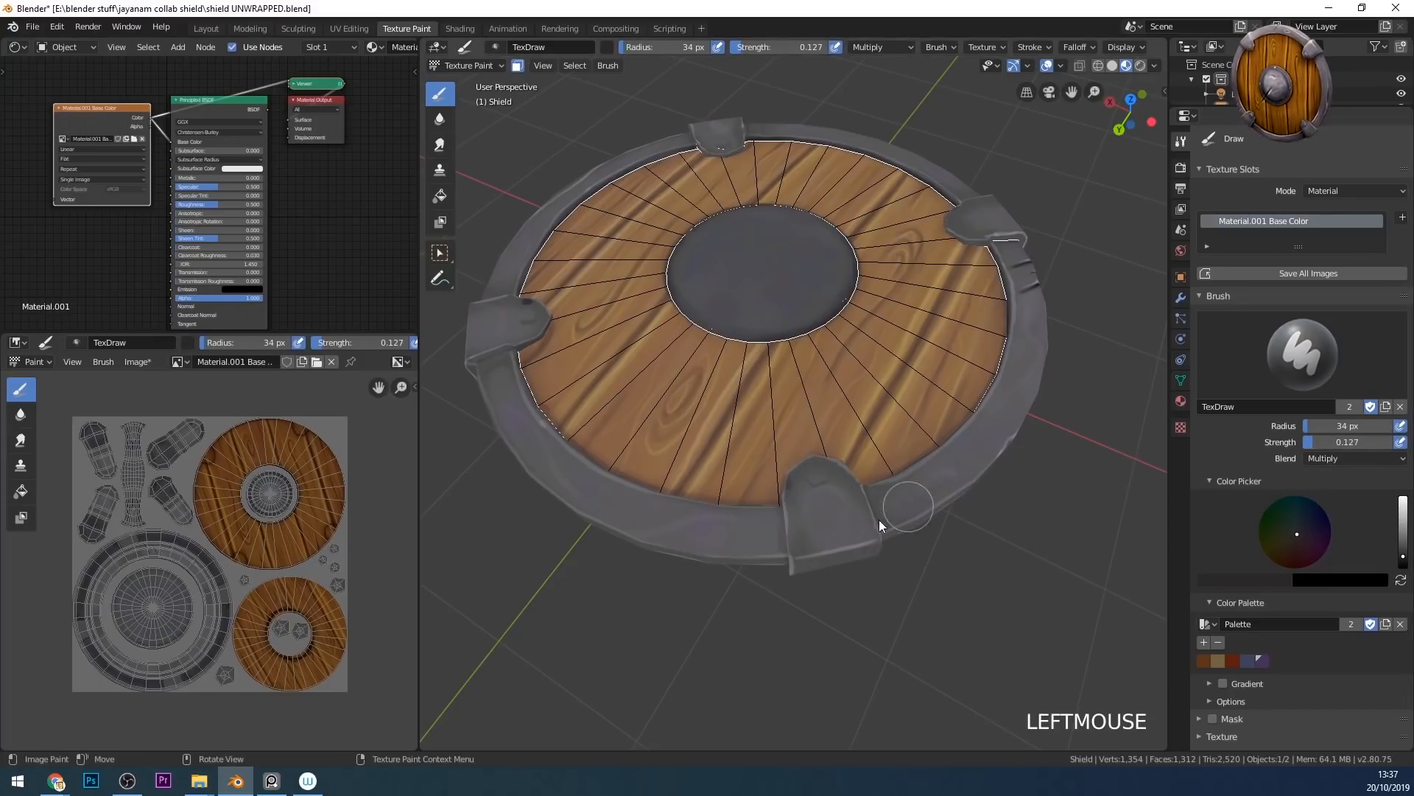
{"action": "left_click", "coordinate": [943, 480]}
- Paint subtle dark patches on the rim section between the slashes and the next bracket
{"action": "middle_click_drag", "start_coordinate": [874, 527], "coordinate": [957, 505]}
{"action": "left_click", "coordinate": [880, 537]}
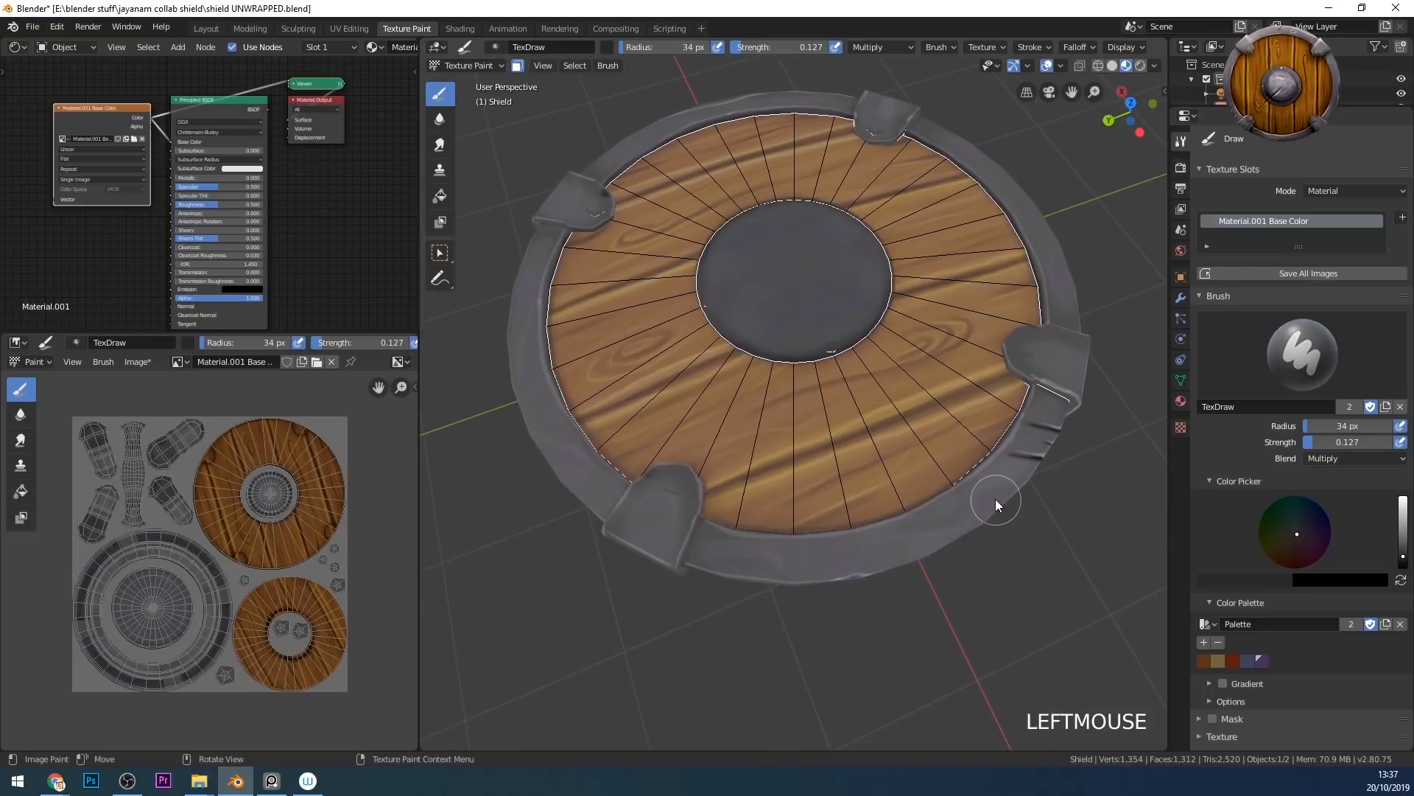
{"action": "left_click", "coordinate": [964, 537]}
{"action": "left_click", "coordinate": [950, 523]}
{"action": "left_click", "coordinate": [916, 532]}
{"action": "left_click", "coordinate": [953, 521]}
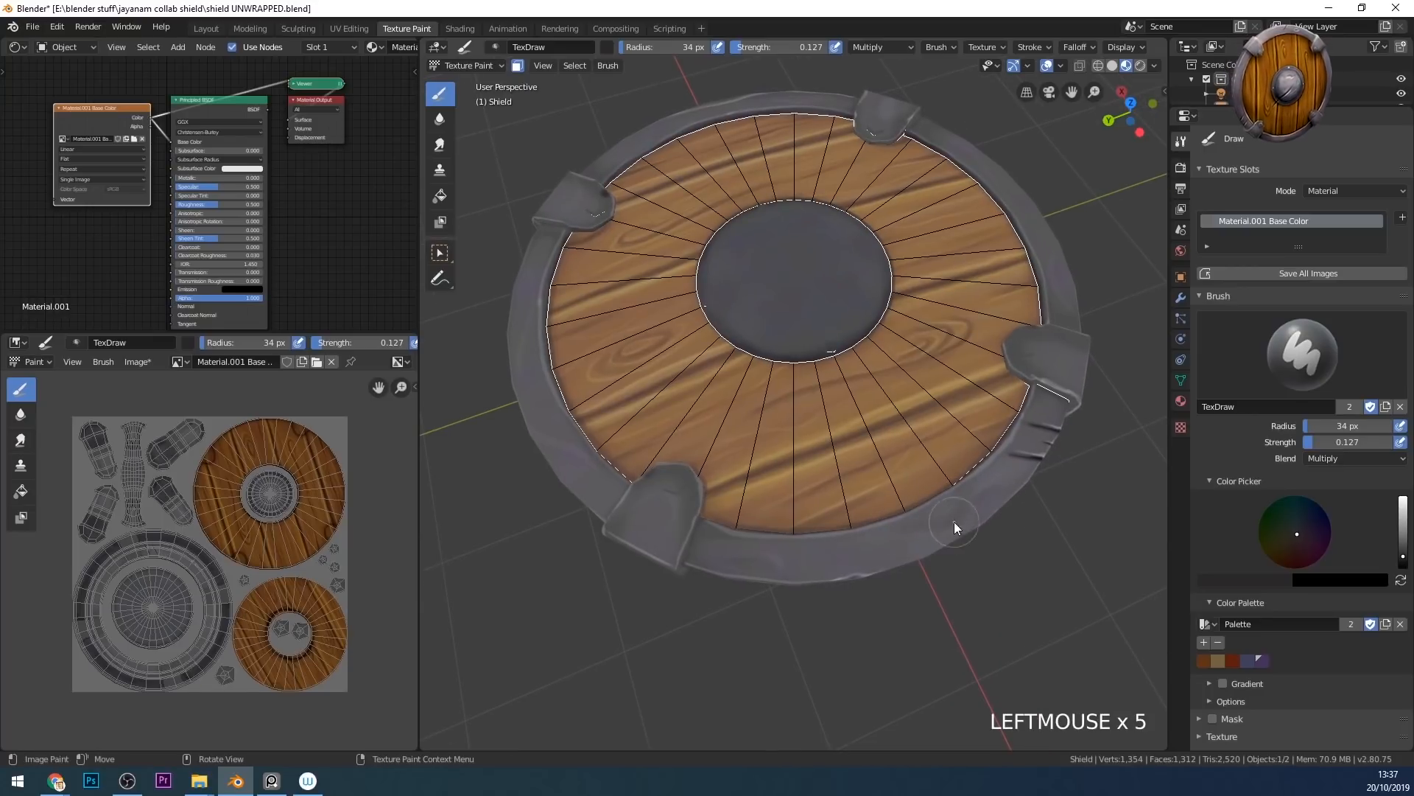
{"action": "mouse_move", "coordinate": [1039, 497]}
{"action": "middle_mouse_down", "text": "shift"}
{"action": "mouse_move", "coordinate": [943, 497]}
{"action": "mouse_move", "coordinate": [961, 489]}
{"action": "mouse_move", "coordinate": [877, 541]}
{"action": "middle_mouse_up", "text": "shift"}
{"action": "left_click", "coordinate": [881, 599]}
{"action": "left_click", "coordinate": [881, 577]}
{"action": "left_click", "coordinate": [884, 575]}
- Continue the soft dark shading along further sections of the metal rim
{"action": "mouse_move", "coordinate": [1005, 510]}
{"action": "middle_mouse_down"}
{"action": "mouse_move", "coordinate": [953, 564]}
{"action": "mouse_move", "coordinate": [984, 499]}
{"action": "mouse_move", "coordinate": [1002, 561]}
{"action": "mouse_move", "coordinate": [969, 538]}
{"action": "middle_mouse_up"}
{"action": "left_click", "coordinate": [971, 559]}
{"action": "left_click", "coordinate": [1009, 520]}
{"action": "left_click", "coordinate": [1050, 507]}
{"action": "left_click", "coordinate": [986, 535]}
{"action": "left_click", "coordinate": [1061, 492]}
{"action": "mouse_move", "coordinate": [1063, 493]}
{"action": "middle_mouse_down"}
{"action": "mouse_move", "coordinate": [1006, 563]}
{"action": "mouse_move", "coordinate": [1027, 506]}
{"action": "middle_mouse_up"}
{"action": "left_click", "coordinate": [1010, 515]}
{"action": "left_click", "coordinate": [940, 564]}
{"action": "left_click", "coordinate": [861, 589]}
{"action": "mouse_move", "coordinate": [860, 589]}
{"action": "middle_mouse_down"}
{"action": "mouse_move", "coordinate": [925, 576]}
{"action": "mouse_move", "coordinate": [1032, 502]}
{"action": "mouse_move", "coordinate": [1003, 364]}
{"action": "mouse_move", "coordinate": [993, 390]}
{"action": "mouse_move", "coordinate": [1041, 528]}
{"action": "mouse_move", "coordinate": [982, 536]}
{"action": "middle_mouse_up"}
{"action": "left_click", "coordinate": [1032, 502]}
{"action": "left_click", "coordinate": [1042, 527]}
{"action": "left_click", "coordinate": [982, 537]}
{"action": "left_click", "coordinate": [820, 477]}
- Reduce the brush radius to 20 px and darken spots along the rim's outer edge between two brackets
{"action": "mouse_move", "coordinate": [820, 476]}
{"action": "middle_mouse_down"}
{"action": "mouse_move", "coordinate": [837, 599]}
{"action": "mouse_move", "coordinate": [894, 599]}
{"action": "mouse_move", "coordinate": [908, 542]}
{"action": "mouse_move", "coordinate": [873, 577]}
{"action": "middle_mouse_up"}
{"action": "key", "text": "f"}
{"action": "key", "text": "f"}
{"action": "left_click", "coordinate": [855, 560]}
{"action": "left_click", "coordinate": [909, 547]}
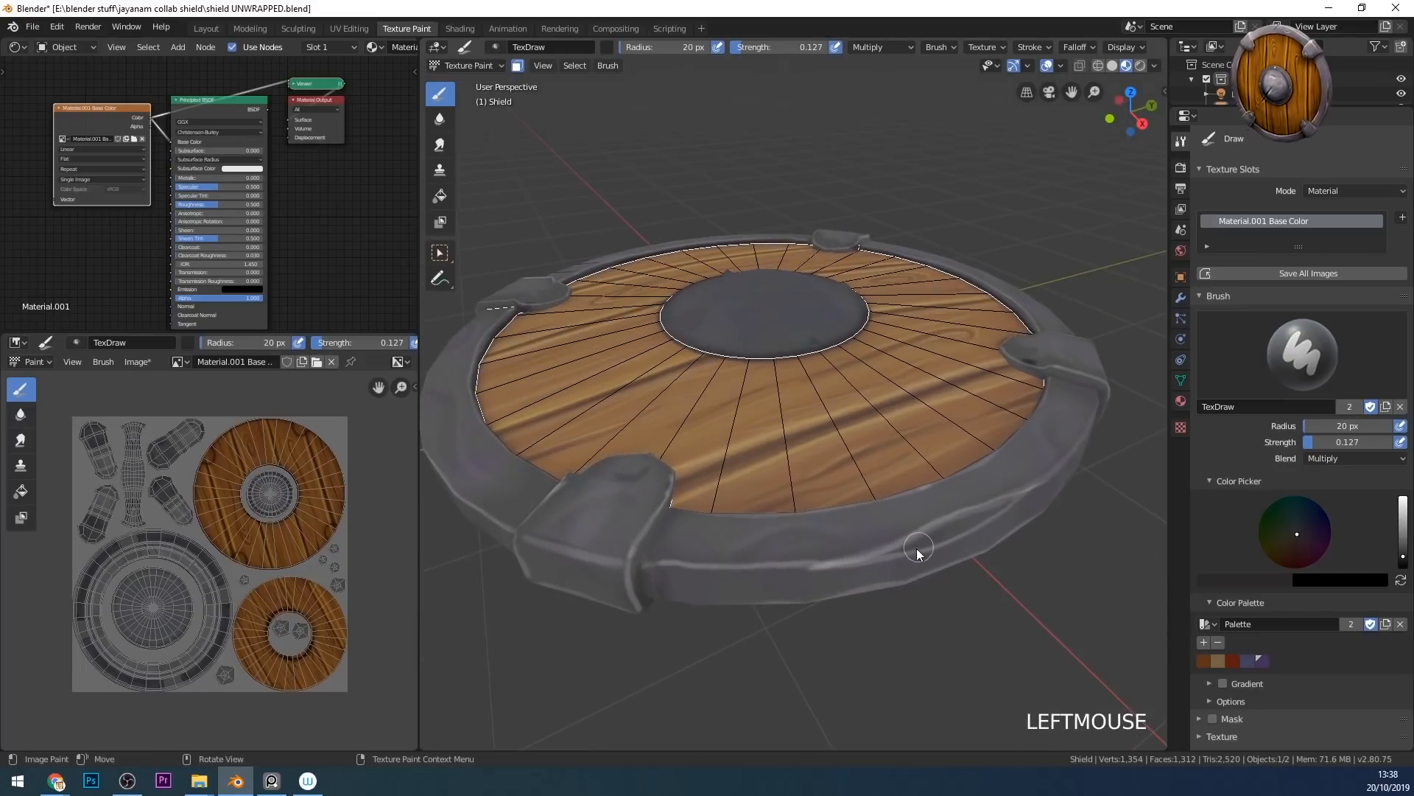
{"action": "left_click", "coordinate": [994, 509]}
{"action": "left_click", "coordinate": [980, 512]}
{"action": "left_click", "coordinate": [975, 516]}
{"action": "left_click", "coordinate": [979, 514]}
{"action": "left_click", "coordinate": [984, 512]}
- Switch the brush to Screen blending with a lighter grey and paint highlights on the rim's outer edge between two brackets
{"action": "left_click", "coordinate": [1341, 458]}
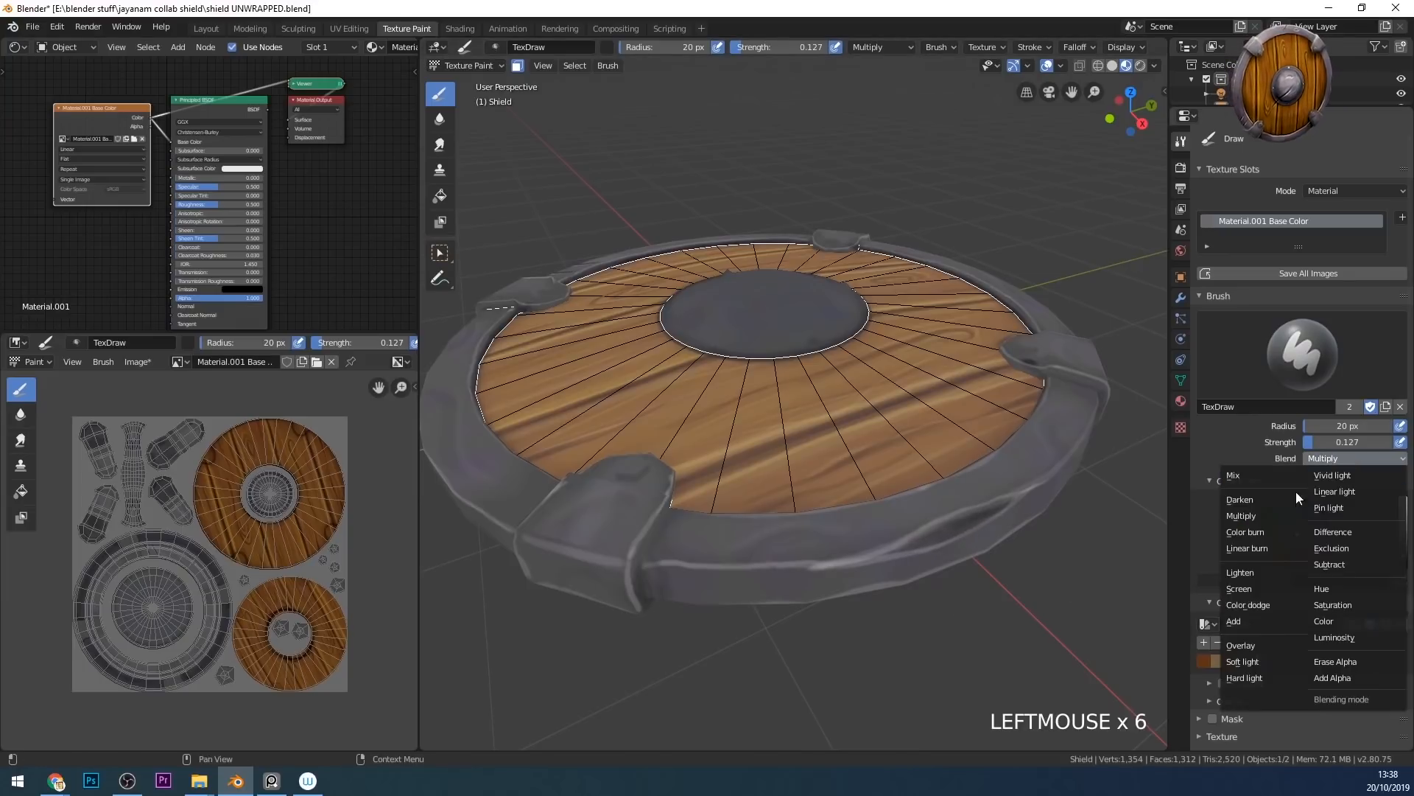
{"action": "left_click", "coordinate": [1243, 589]}
{"action": "left_click", "coordinate": [1403, 523]}
{"action": "key", "text": "f"}
{"action": "left_click", "coordinate": [891, 549]}
{"action": "left_click", "coordinate": [902, 551]}
{"action": "left_click", "coordinate": [908, 552]}
{"action": "left_click", "coordinate": [912, 554]}
- Raise the brush strength to 0.426, use a 12 px radius, and brighten the highlight spots on the rim's edge
{"action": "left_click_drag", "start_coordinate": [1316, 443], "coordinate": [1342, 443]}
{"action": "key", "text": "f"}
{"action": "left_click", "coordinate": [913, 548]}
{"action": "left_click", "coordinate": [911, 547]}
{"action": "left_click", "coordinate": [910, 545]}
{"action": "left_click", "coordinate": [909, 543]}
- Set the brush to Multiply with a near-black colour and paint a diagonal dark stroke across another rim section
{"action": "mouse_move", "coordinate": [909, 543]}
{"action": "middle_mouse_down"}
{"action": "mouse_move", "coordinate": [965, 572]}
{"action": "mouse_move", "coordinate": [965, 500]}
{"action": "mouse_move", "coordinate": [947, 506]}
{"action": "mouse_move", "coordinate": [947, 262]}
{"action": "middle_mouse_up"}
{"action": "middle_click_drag", "start_coordinate": [773, 467], "coordinate": [824, 433]}
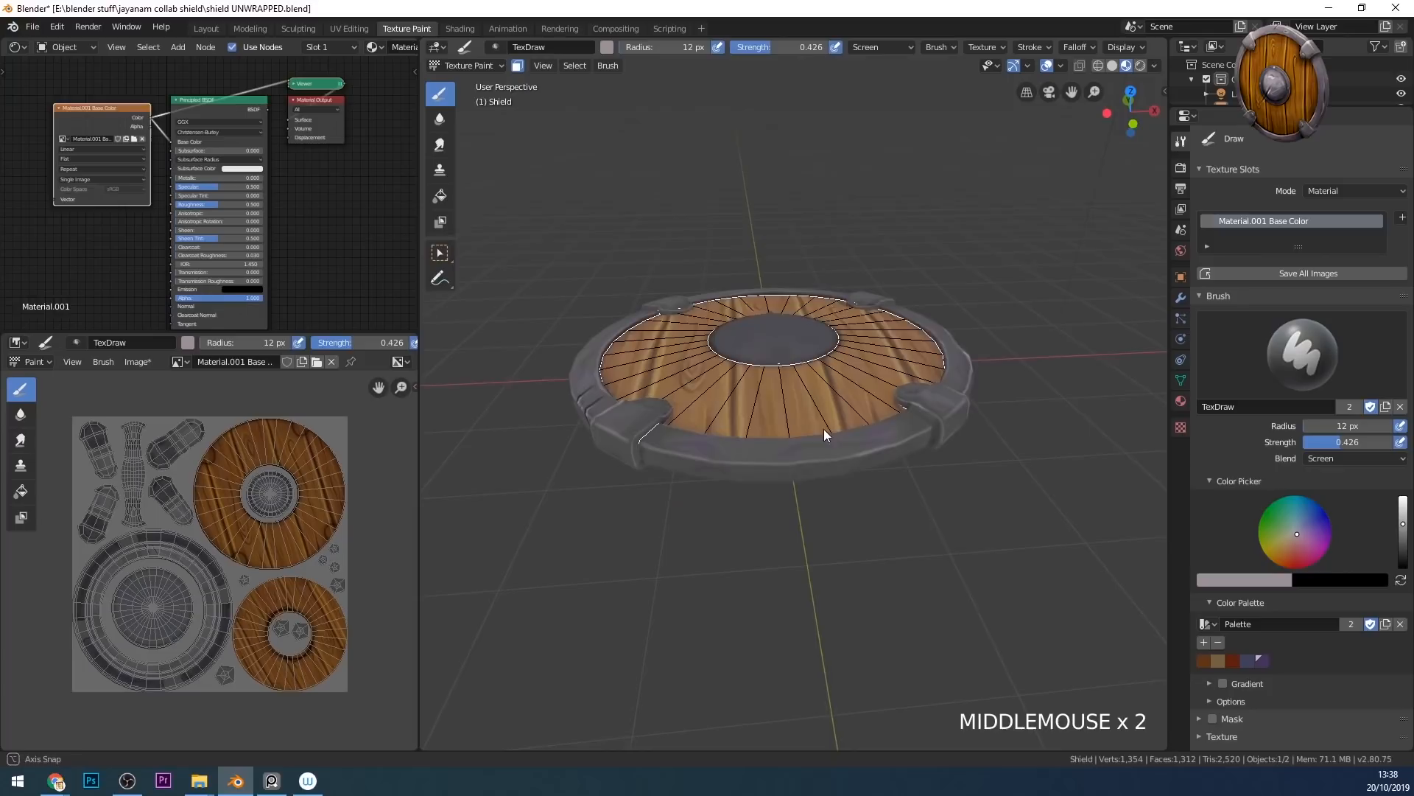
{"action": "mouse_move", "coordinate": [722, 350]}
{"action": "middle_mouse_down"}
{"action": "mouse_move", "coordinate": [845, 515]}
{"action": "mouse_move", "coordinate": [846, 538]}
{"action": "mouse_move", "coordinate": [768, 553]}
{"action": "middle_mouse_up"}
{"action": "middle_click_drag", "start_coordinate": [847, 503], "coordinate": [934, 402], "text": "ctrl"}
{"action": "middle_click_drag", "start_coordinate": [934, 402], "coordinate": [895, 372]}
{"action": "left_click", "coordinate": [1326, 459]}
{"action": "left_click", "coordinate": [1242, 516]}
{"action": "left_click_drag", "start_coordinate": [1403, 526], "coordinate": [1402, 552]}
{"action": "left_click_drag", "start_coordinate": [890, 505], "coordinate": [795, 582]}
{"action": "middle_click_drag", "start_coordinate": [861, 562], "coordinate": [882, 546]}
- Reduce the brush to a 4 px radius and 0.297 strength and build up a thin diagonal slash across the rim
{"action": "key", "text": "f"}
{"action": "left_click", "coordinate": [879, 543]}
{"action": "key", "text": "f"}
{"action": "left_click", "coordinate": [837, 536]}
{"action": "key", "text": "shift+f"}
{"action": "left_click", "coordinate": [842, 536]}
{"action": "left_click_drag", "start_coordinate": [842, 536], "coordinate": [812, 570]}
{"action": "left_click_drag", "start_coordinate": [840, 538], "coordinate": [878, 508]}
{"action": "left_click_drag", "start_coordinate": [1402, 553], "coordinate": [1403, 547]}
{"action": "left_click_drag", "start_coordinate": [841, 537], "coordinate": [878, 505]}
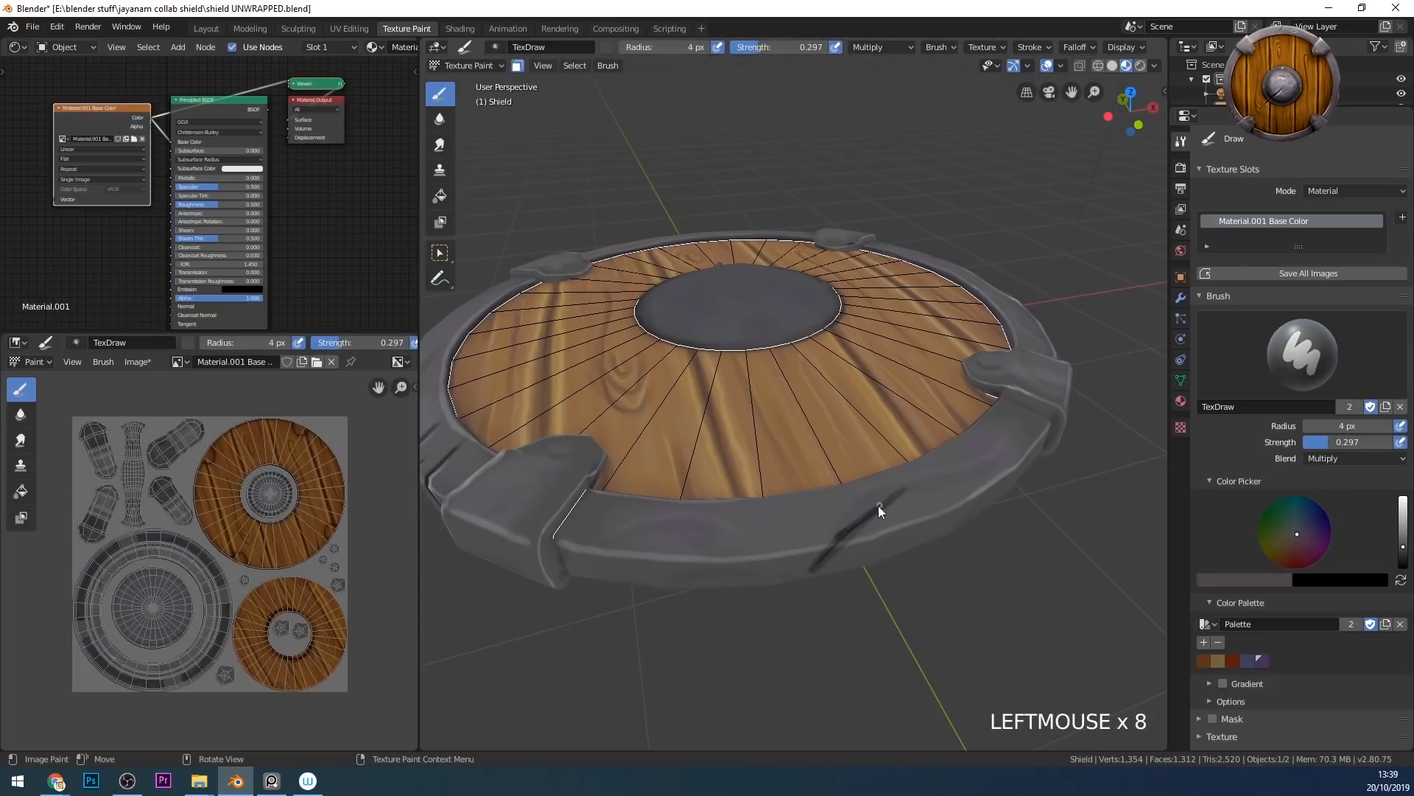
{"action": "middle_click_drag", "start_coordinate": [878, 541], "coordinate": [863, 479]}
{"action": "left_click_drag", "start_coordinate": [911, 435], "coordinate": [877, 467]}
{"action": "middle_click_drag", "start_coordinate": [877, 466], "coordinate": [892, 541]}
- Switch the brush to Screen with a lighter grey and paint highlights along the edges of the rim slash
{"action": "left_click", "coordinate": [1326, 459]}
{"action": "left_click", "coordinate": [1244, 587]}
{"action": "left_click_drag", "start_coordinate": [1402, 547], "coordinate": [1402, 518]}
{"action": "key", "text": "f"}
{"action": "left_click", "coordinate": [903, 515]}
{"action": "middle_click_drag", "start_coordinate": [905, 515], "coordinate": [925, 542]}
{"action": "mouse_move", "coordinate": [924, 537]}
{"action": "left_mouse_down"}
{"action": "mouse_move", "coordinate": [900, 572]}
{"action": "mouse_move", "coordinate": [929, 532]}
{"action": "left_mouse_up"}
{"action": "middle_click_drag", "start_coordinate": [936, 555], "coordinate": [953, 516]}
{"action": "mouse_move", "coordinate": [950, 516]}
{"action": "left_mouse_down"}
{"action": "mouse_move", "coordinate": [962, 497]}
{"action": "mouse_move", "coordinate": [946, 525]}
{"action": "left_mouse_up"}
{"action": "mouse_move", "coordinate": [971, 508]}
{"action": "middle_mouse_down"}
{"action": "mouse_move", "coordinate": [861, 618]}
{"action": "mouse_move", "coordinate": [920, 438]}
{"action": "mouse_move", "coordinate": [965, 459]}
{"action": "mouse_move", "coordinate": [898, 506]}
{"action": "mouse_move", "coordinate": [914, 498]}
{"action": "middle_mouse_up"}
{"action": "scroll", "coordinate": [913, 498], "scroll_direction": "up", "scroll_amount": 1}
{"action": "left_click_drag", "start_coordinate": [913, 521], "coordinate": [951, 510]}
{"action": "left_click_drag", "start_coordinate": [949, 510], "coordinate": [915, 520]}
- Return the brush to Multiply and darken the inside of the slash on the rim
{"action": "left_click", "coordinate": [1326, 458]}
{"action": "left_click", "coordinate": [1248, 513]}
{"action": "left_click", "coordinate": [927, 519]}
{"action": "middle_click_drag", "start_coordinate": [926, 519], "coordinate": [930, 540]}
{"action": "key", "text": "f"}
{"action": "left_click", "coordinate": [934, 544]}
{"action": "left_click_drag", "start_coordinate": [943, 538], "coordinate": [929, 545]}
- Smear the slash mark on the rim, then add small dark touches beside it with the Draw brush
{"action": "mouse_move", "coordinate": [930, 546]}
{"action": "middle_mouse_down", "text": "ctrl"}
{"action": "mouse_move", "coordinate": [903, 540]}
{"action": "mouse_move", "coordinate": [995, 548]}
{"action": "mouse_move", "coordinate": [1010, 501]}
{"action": "middle_mouse_up", "text": "ctrl"}
{"action": "mouse_move", "coordinate": [1011, 501]}
{"action": "middle_mouse_down"}
{"action": "mouse_move", "coordinate": [1024, 449]}
{"action": "mouse_move", "coordinate": [987, 455]}
{"action": "middle_mouse_up"}
{"action": "left_click", "coordinate": [440, 145]}
{"action": "left_click_drag", "start_coordinate": [907, 520], "coordinate": [887, 526]}
{"action": "left_click", "coordinate": [440, 94]}
{"action": "middle_click_drag", "start_coordinate": [950, 530], "coordinate": [937, 509]}
{"action": "mouse_move", "coordinate": [907, 517]}
{"action": "left_mouse_down"}
{"action": "mouse_move", "coordinate": [924, 518]}
{"action": "mouse_move", "coordinate": [909, 516]}
{"action": "left_mouse_up"}
{"action": "left_click_drag", "start_coordinate": [908, 514], "coordinate": [921, 509]}
- Set the brush to Screen with a 6 px radius and paint a light edge along the dark mark near the bracket
{"action": "left_click", "coordinate": [1354, 458]}
{"action": "left_click", "coordinate": [1255, 588]}
{"action": "key", "text": "f"}
{"action": "left_click", "coordinate": [899, 515]}
{"action": "mouse_move", "coordinate": [931, 508]}
{"action": "left_mouse_down"}
{"action": "mouse_move", "coordinate": [982, 480]}
{"action": "mouse_move", "coordinate": [925, 510]}
{"action": "left_mouse_up"}
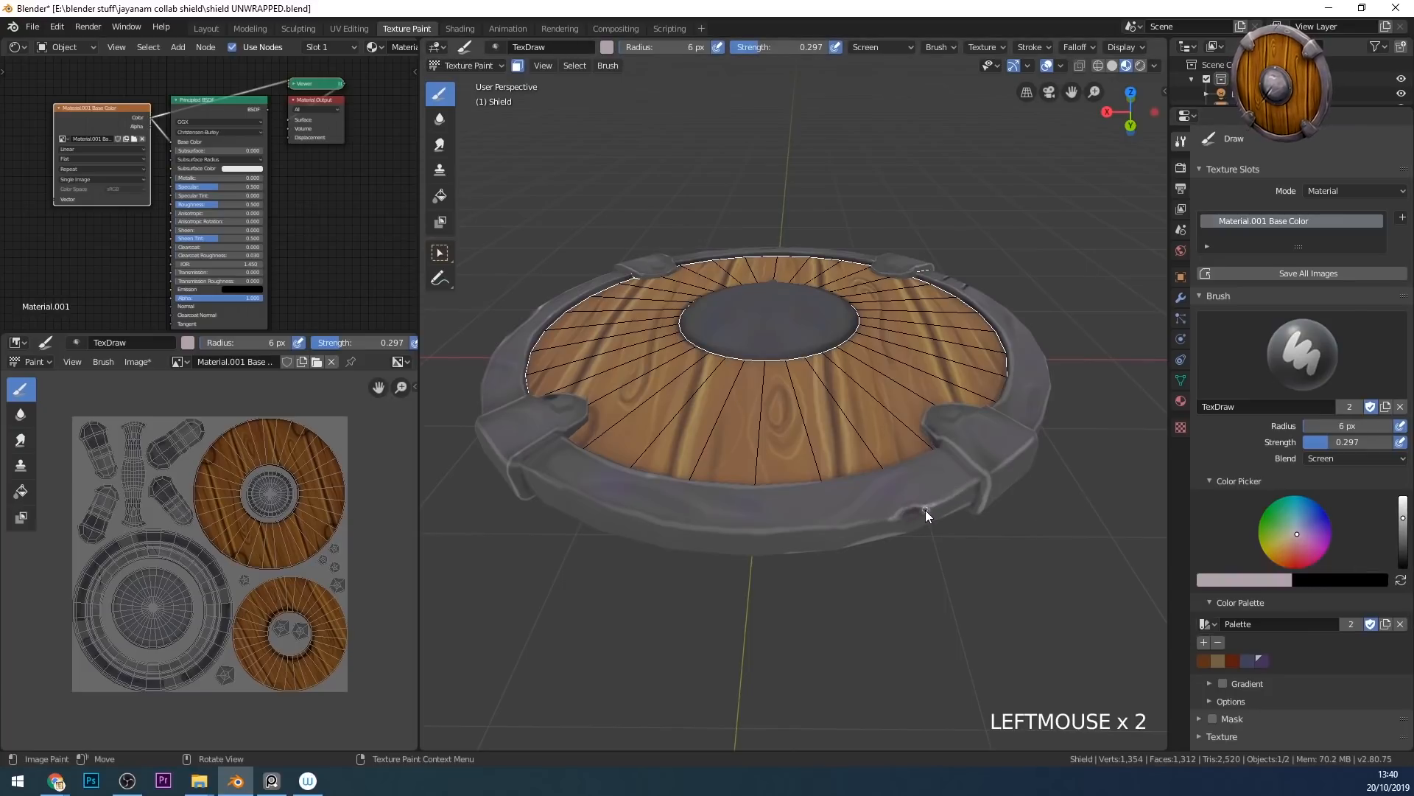
- Undo the last four paint edits on the rim
{"action": "middle_click_drag", "start_coordinate": [993, 495], "coordinate": [980, 567], "text": "ctrl"}
{"action": "mouse_move", "coordinate": [980, 545]}
{"action": "middle_mouse_down"}
{"action": "mouse_move", "coordinate": [904, 558]}
{"action": "mouse_move", "coordinate": [884, 508]}
{"action": "middle_mouse_up"}
{"action": "key", "text": "f"}
{"action": "left_click", "coordinate": [872, 567]}
{"action": "key", "text": "ctrl+z"}
{"action": "key", "text": "ctrl+z"}
{"action": "key", "text": "ctrl+z"}
{"action": "key", "text": "ctrl+z"}
- Outline a small dent on the rim and darken it with the Multiply brush and a darker colour
{"action": "left_click_drag", "start_coordinate": [878, 561], "coordinate": [903, 535]}
{"action": "left_click_drag", "start_coordinate": [903, 535], "coordinate": [930, 537]}
{"action": "left_click", "coordinate": [1354, 459]}
{"action": "left_click", "coordinate": [1255, 520]}
{"action": "key", "text": "f"}
{"action": "left_click", "coordinate": [928, 550]}
{"action": "left_click_drag", "start_coordinate": [1403, 518], "coordinate": [1402, 541]}
{"action": "mouse_move", "coordinate": [892, 554]}
{"action": "left_mouse_down"}
{"action": "mouse_move", "coordinate": [907, 546]}
{"action": "mouse_move", "coordinate": [900, 555]}
{"action": "left_mouse_up"}
{"action": "mouse_move", "coordinate": [900, 555]}
{"action": "middle_mouse_down"}
{"action": "mouse_move", "coordinate": [1003, 533]}
{"action": "mouse_move", "coordinate": [809, 607]}
{"action": "middle_mouse_up"}
- Alternate the brush between Screen and Multiply while resizing it, and deepen the dark centre of the rim dent
{"action": "left_click", "coordinate": [1354, 458]}
{"action": "left_click", "coordinate": [1255, 588]}
{"action": "key", "text": "f"}
{"action": "left_click", "coordinate": [934, 529]}
{"action": "middle_click_drag", "start_coordinate": [940, 527], "coordinate": [944, 530]}
{"action": "left_click", "coordinate": [1354, 458]}
{"action": "left_click", "coordinate": [1255, 520]}
{"action": "mouse_move", "coordinate": [943, 531]}
{"action": "left_mouse_down"}
{"action": "mouse_move", "coordinate": [930, 540]}
{"action": "mouse_move", "coordinate": [938, 526]}
{"action": "left_mouse_up"}
{"action": "key", "text": "f"}
{"action": "left_click", "coordinate": [938, 527]}
- Set the brush to Screen with a dimmer grey and 0.184 strength, and paint a soft highlight beneath the rim dent
{"action": "mouse_move", "coordinate": [950, 531]}
{"action": "middle_mouse_down", "text": "ctrl"}
{"action": "mouse_move", "coordinate": [957, 595]}
{"action": "mouse_move", "coordinate": [872, 616]}
{"action": "mouse_move", "coordinate": [875, 496]}
{"action": "mouse_move", "coordinate": [810, 500]}
{"action": "middle_mouse_up", "text": "ctrl"}
{"action": "left_click", "coordinate": [1353, 456]}
{"action": "left_click", "coordinate": [1255, 587]}
{"action": "left_click_drag", "start_coordinate": [623, 527], "coordinate": [647, 520]}
{"action": "key", "text": "ctrl+z"}
{"action": "key", "text": "ctrl+z"}
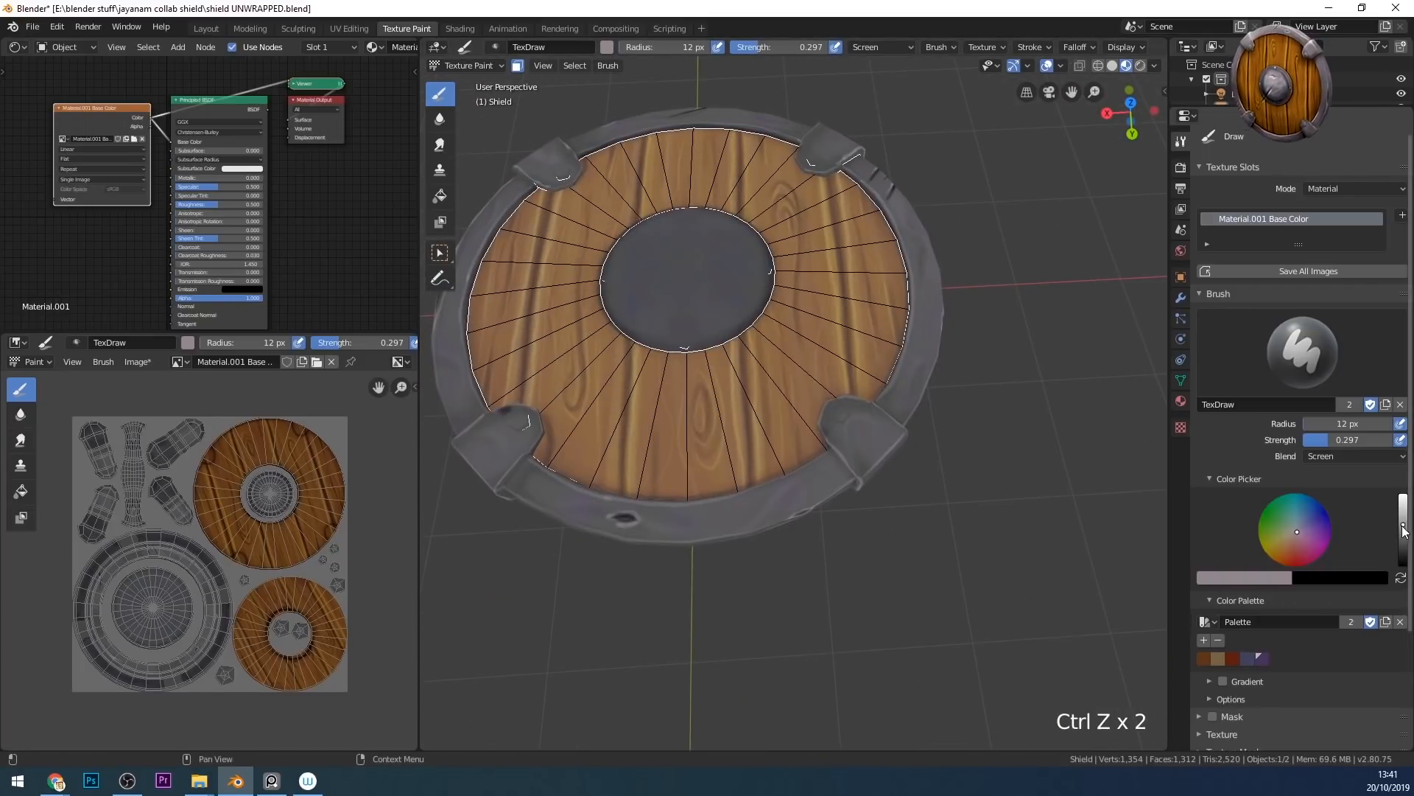
{"action": "left_click_drag", "start_coordinate": [1403, 520], "coordinate": [1402, 534]}
{"action": "left_click_drag", "start_coordinate": [1356, 440], "coordinate": [1346, 440]}
{"action": "left_click_drag", "start_coordinate": [618, 524], "coordinate": [636, 522]}
{"action": "left_click_drag", "start_coordinate": [624, 526], "coordinate": [641, 520]}
- Start a curved dent on the central metal boss and shade it with an 18 px Multiply brush
{"action": "middle_click_drag", "start_coordinate": [863, 516], "coordinate": [844, 433]}
{"action": "left_click_drag", "start_coordinate": [801, 407], "coordinate": [828, 428]}
{"action": "mouse_move", "coordinate": [825, 427]}
{"action": "left_mouse_down"}
{"action": "mouse_move", "coordinate": [852, 424]}
{"action": "mouse_move", "coordinate": [828, 427]}
{"action": "left_mouse_up"}
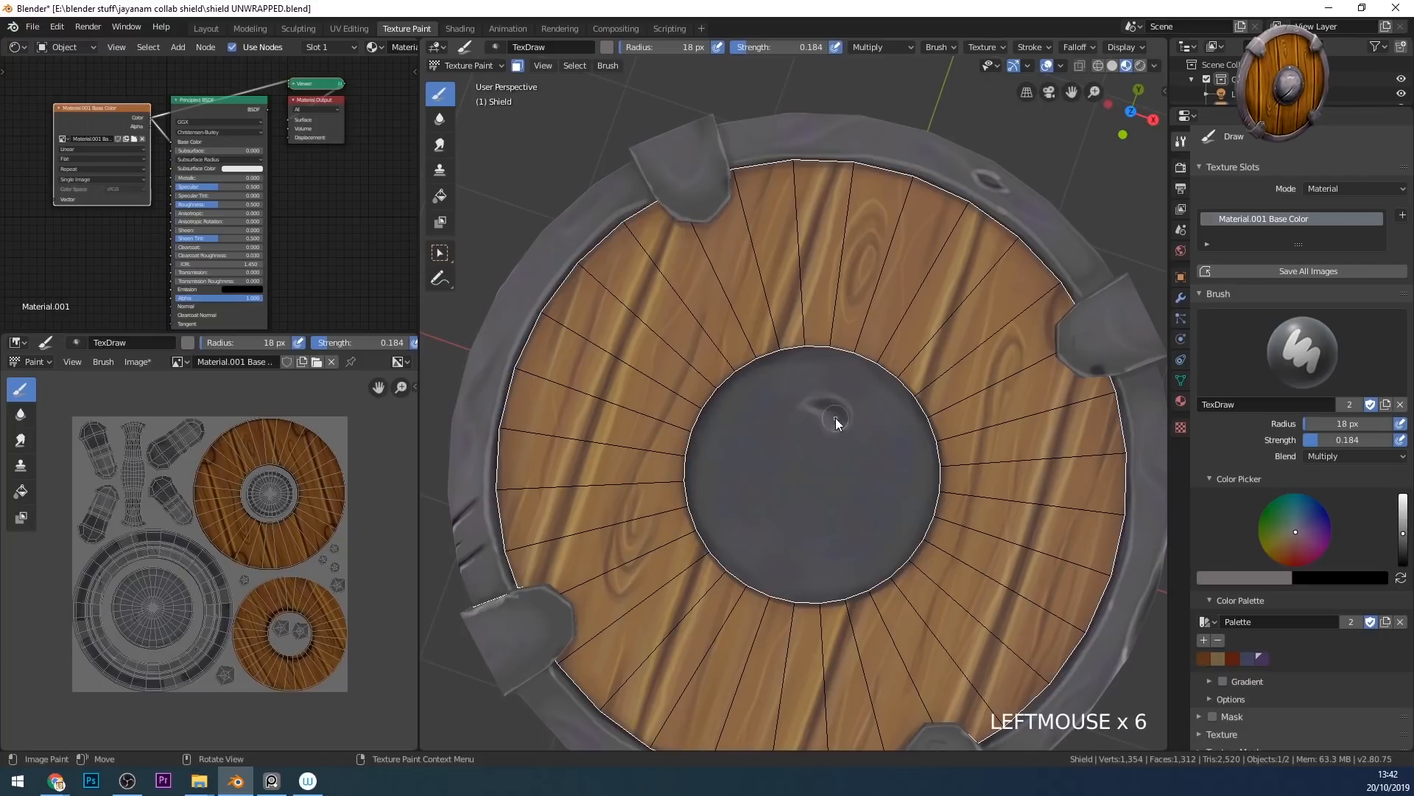
{"action": "key", "text": "f"}
{"action": "left_click", "coordinate": [854, 418]}
{"action": "key", "text": "f"}
{"action": "left_click", "coordinate": [856, 423]}
- Extend and darken the curved dent on the boss with a resized brush
{"action": "left_click_drag", "start_coordinate": [850, 424], "coordinate": [877, 430]}
{"action": "mouse_move", "coordinate": [852, 425]}
{"action": "left_mouse_down"}
{"action": "mouse_move", "coordinate": [874, 422]}
{"action": "mouse_move", "coordinate": [852, 423]}
{"action": "left_mouse_up"}
{"action": "key", "text": "f"}
{"action": "left_click", "coordinate": [843, 411]}
{"action": "left_click_drag", "start_coordinate": [840, 409], "coordinate": [846, 417]}
{"action": "middle_click_drag", "start_coordinate": [846, 417], "coordinate": [847, 486], "text": "ctrl"}
{"action": "mouse_move", "coordinate": [846, 472]}
{"action": "middle_mouse_down"}
{"action": "mouse_move", "coordinate": [862, 464]}
{"action": "mouse_move", "coordinate": [847, 429]}
{"action": "middle_mouse_up"}
- Change the brush's blend mode, refine the boss dent's edge, and brush a broad stroke across the boss surface
{"action": "left_click", "coordinate": [1339, 458]}
{"action": "left_click", "coordinate": [1338, 515]}
{"action": "left_click_drag", "start_coordinate": [847, 429], "coordinate": [837, 429]}
{"action": "middle_click_drag", "start_coordinate": [926, 420], "coordinate": [921, 525], "text": "ctrl"}
{"action": "middle_click_drag", "start_coordinate": [921, 524], "coordinate": [918, 502]}
{"action": "key", "text": "f"}
{"action": "left_click", "coordinate": [835, 479]}
{"action": "left_click_drag", "start_coordinate": [832, 445], "coordinate": [744, 476]}
- Set the brush back to Multiply and paint dark marks on the boss and a diagonal slash across the rim
{"action": "left_click", "coordinate": [1338, 457]}
{"action": "left_click", "coordinate": [1282, 508]}
{"action": "left_click_drag", "start_coordinate": [851, 457], "coordinate": [825, 475]}
{"action": "left_click_drag", "start_coordinate": [678, 302], "coordinate": [634, 347]}
{"action": "mouse_move", "coordinate": [987, 313]}
{"action": "left_mouse_down"}
{"action": "mouse_move", "coordinate": [1020, 368]}
{"action": "mouse_move", "coordinate": [1026, 420]}
{"action": "left_mouse_up"}
{"action": "left_click_drag", "start_coordinate": [947, 626], "coordinate": [913, 650]}
{"action": "middle_click_drag", "start_coordinate": [913, 650], "coordinate": [943, 598]}
{"action": "left_click_drag", "start_coordinate": [946, 600], "coordinate": [895, 632]}
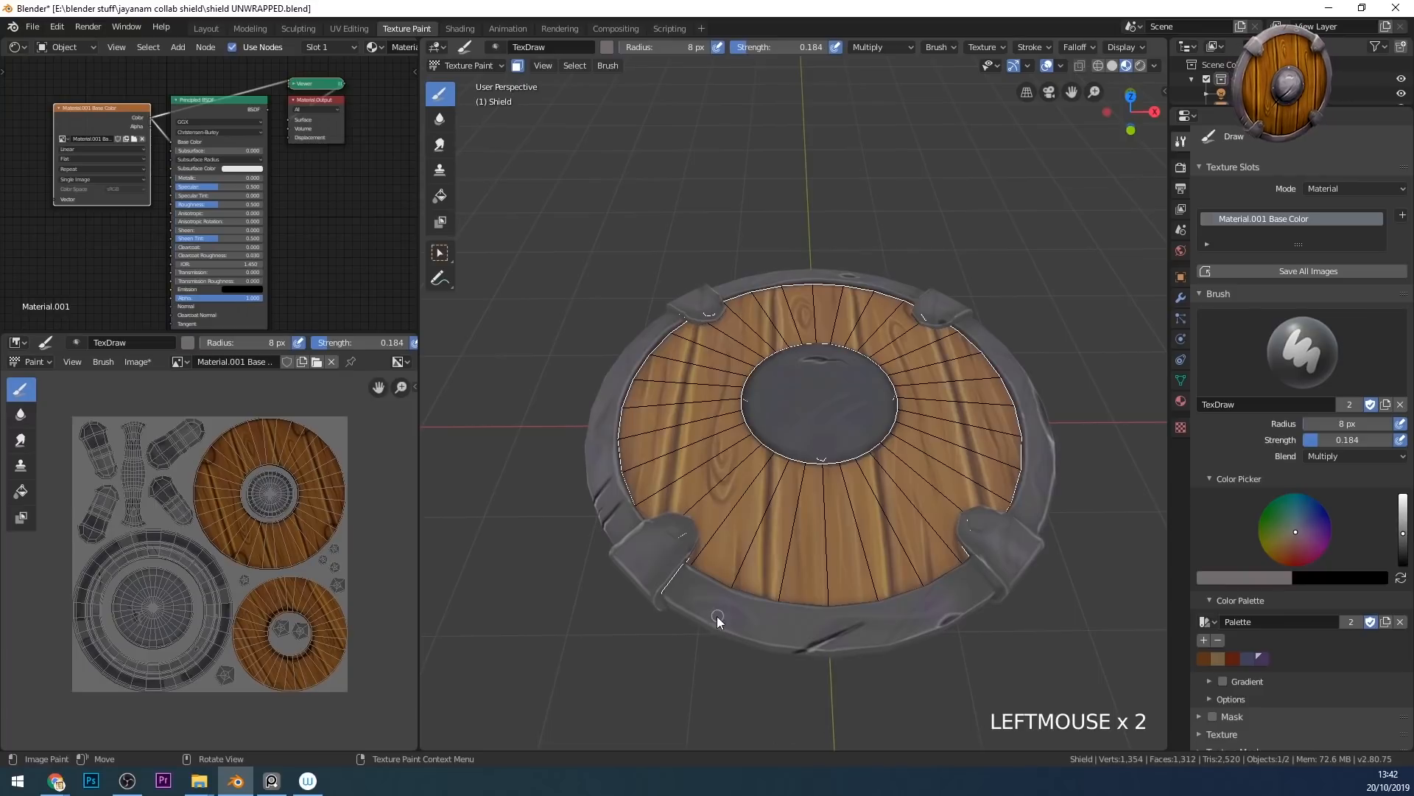
- Paint small dark nicks and short slashes at several spots around the metal rim using the 8 px Multiply brush
{"action": "middle_click_drag", "start_coordinate": [840, 656], "coordinate": [984, 663]}
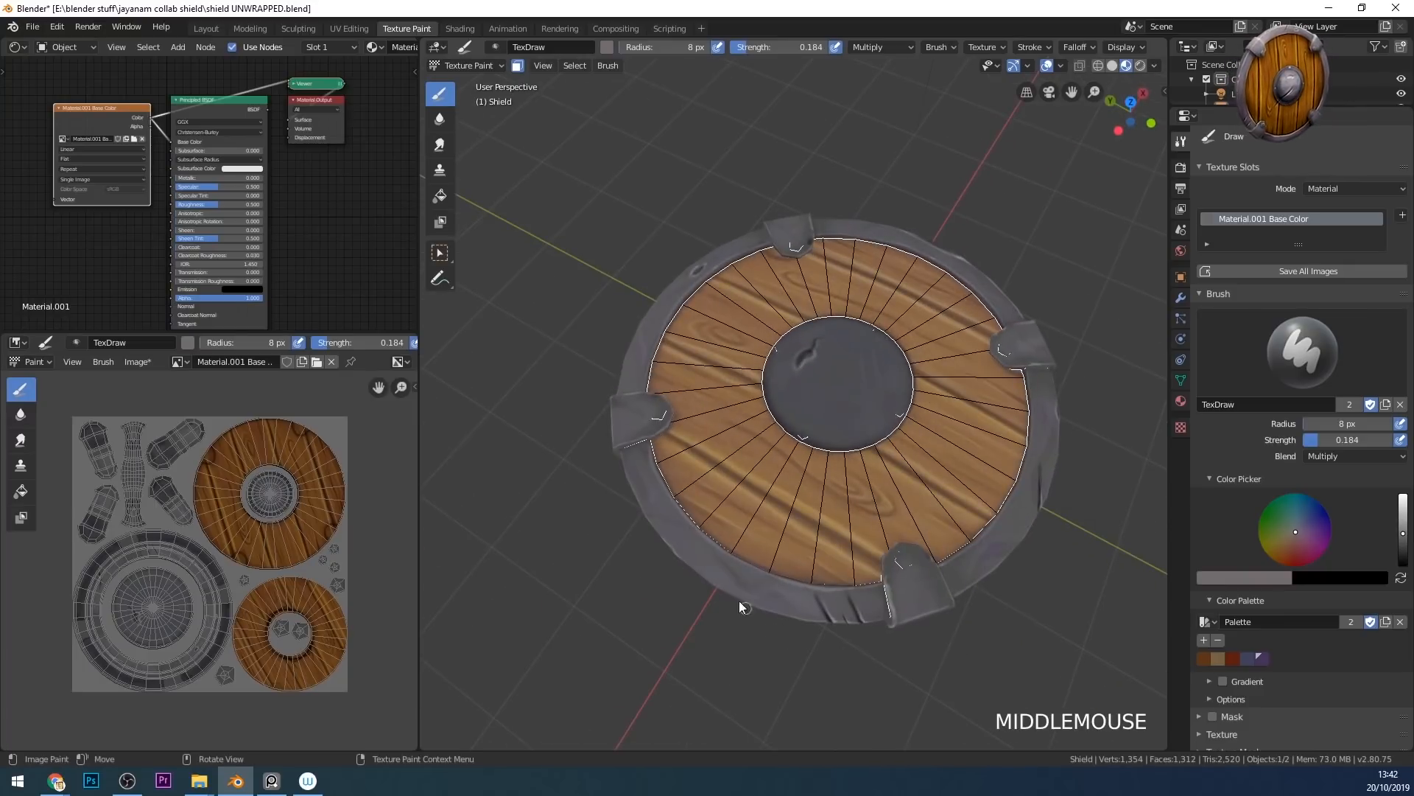
{"action": "left_click_drag", "start_coordinate": [739, 603], "coordinate": [777, 613]}
{"action": "middle_click_drag", "start_coordinate": [866, 530], "coordinate": [913, 473]}
{"action": "left_click", "coordinate": [915, 474]}
{"action": "mouse_move", "coordinate": [704, 556]}
{"action": "middle_mouse_down"}
{"action": "mouse_move", "coordinate": [785, 587]}
{"action": "mouse_move", "coordinate": [780, 472]}
{"action": "mouse_move", "coordinate": [795, 627]}
{"action": "mouse_move", "coordinate": [705, 672]}
{"action": "middle_mouse_up"}
{"action": "left_click", "coordinate": [776, 439]}
{"action": "left_click", "coordinate": [795, 625]}
{"action": "left_click", "coordinate": [705, 671]}
{"action": "left_click_drag", "start_coordinate": [674, 563], "coordinate": [650, 608]}
{"action": "left_click_drag", "start_coordinate": [651, 589], "coordinate": [643, 623]}
{"action": "middle_click_drag", "start_coordinate": [642, 624], "coordinate": [751, 656]}
{"action": "left_click", "coordinate": [761, 544]}
- Dab a small dark spot on the boss, then switch the brush to Screen and begin adding light touches
{"action": "mouse_move", "coordinate": [854, 413]}
{"action": "middle_mouse_down"}
{"action": "mouse_move", "coordinate": [867, 459]}
{"action": "mouse_move", "coordinate": [836, 471]}
{"action": "mouse_move", "coordinate": [869, 464]}
{"action": "mouse_move", "coordinate": [856, 540]}
{"action": "middle_mouse_up"}
{"action": "left_click", "coordinate": [836, 472]}
{"action": "left_click", "coordinate": [1333, 456]}
{"action": "left_click", "coordinate": [1267, 587]}
{"action": "left_click", "coordinate": [855, 541]}
{"action": "left_click", "coordinate": [790, 554]}
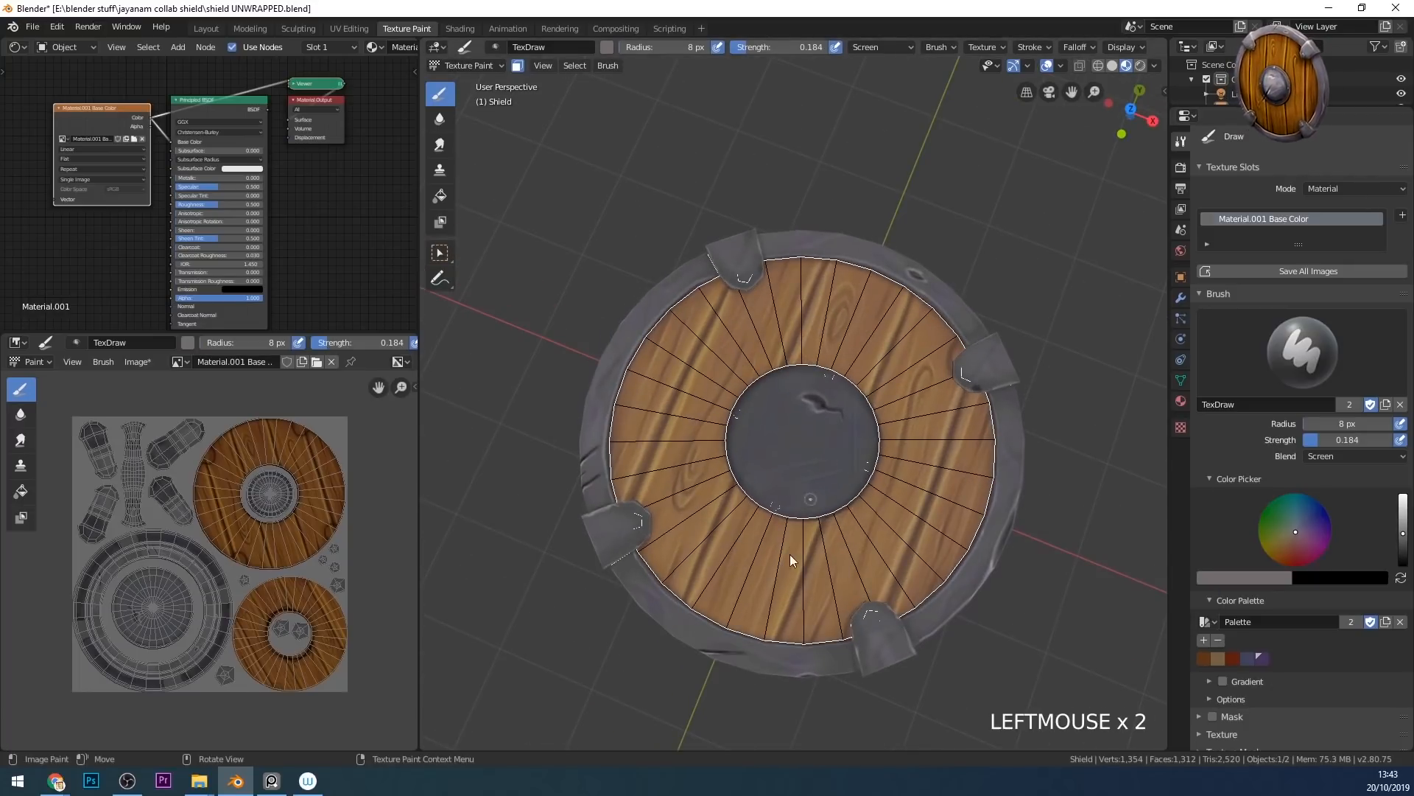
- Dab light 8 px Screen highlights along the edges of the dark nicks and dents on the shield's metal
{"action": "mouse_move", "coordinate": [749, 551]}
{"action": "middle_mouse_down"}
{"action": "mouse_move", "coordinate": [830, 558]}
{"action": "mouse_move", "coordinate": [692, 546]}
{"action": "middle_mouse_up"}
{"action": "left_click", "coordinate": [732, 607]}
{"action": "left_click", "coordinate": [769, 603]}
{"action": "mouse_move", "coordinate": [769, 603]}
{"action": "middle_mouse_down"}
{"action": "mouse_move", "coordinate": [881, 644]}
{"action": "mouse_move", "coordinate": [729, 576]}
{"action": "mouse_move", "coordinate": [741, 528]}
{"action": "mouse_move", "coordinate": [865, 594]}
{"action": "middle_mouse_up"}
{"action": "left_click", "coordinate": [729, 576]}
{"action": "left_click", "coordinate": [775, 604]}
{"action": "mouse_move", "coordinate": [775, 604]}
{"action": "middle_mouse_down"}
{"action": "mouse_move", "coordinate": [830, 616]}
{"action": "mouse_move", "coordinate": [681, 560]}
{"action": "mouse_move", "coordinate": [740, 541]}
{"action": "middle_mouse_up"}
{"action": "left_click", "coordinate": [829, 616]}
{"action": "left_click", "coordinate": [829, 616]}
{"action": "left_click", "coordinate": [681, 560]}
{"action": "left_click", "coordinate": [681, 560]}
{"action": "left_click", "coordinate": [763, 592]}
- Add further light Screen touches to the remaining slashes and nicks around the metal rim
{"action": "mouse_move", "coordinate": [763, 593]}
{"action": "middle_mouse_down"}
{"action": "mouse_move", "coordinate": [803, 618]}
{"action": "mouse_move", "coordinate": [756, 634]}
{"action": "middle_mouse_up"}
{"action": "left_click", "coordinate": [776, 626]}
{"action": "left_click", "coordinate": [755, 633]}
{"action": "left_click", "coordinate": [577, 560]}
{"action": "left_click", "coordinate": [577, 560]}
{"action": "mouse_move", "coordinate": [578, 560]}
{"action": "middle_mouse_down"}
{"action": "mouse_move", "coordinate": [738, 462]}
{"action": "mouse_move", "coordinate": [652, 608]}
{"action": "mouse_move", "coordinate": [832, 536]}
{"action": "middle_mouse_up"}
{"action": "left_click", "coordinate": [653, 608]}
{"action": "left_click", "coordinate": [725, 572]}
{"action": "middle_click_drag", "start_coordinate": [1003, 417], "coordinate": [1006, 486], "text": "ctrl"}
{"action": "middle_click_drag", "start_coordinate": [1006, 486], "coordinate": [967, 544]}
{"action": "middle_click_drag", "start_coordinate": [966, 544], "coordinate": [780, 582]}
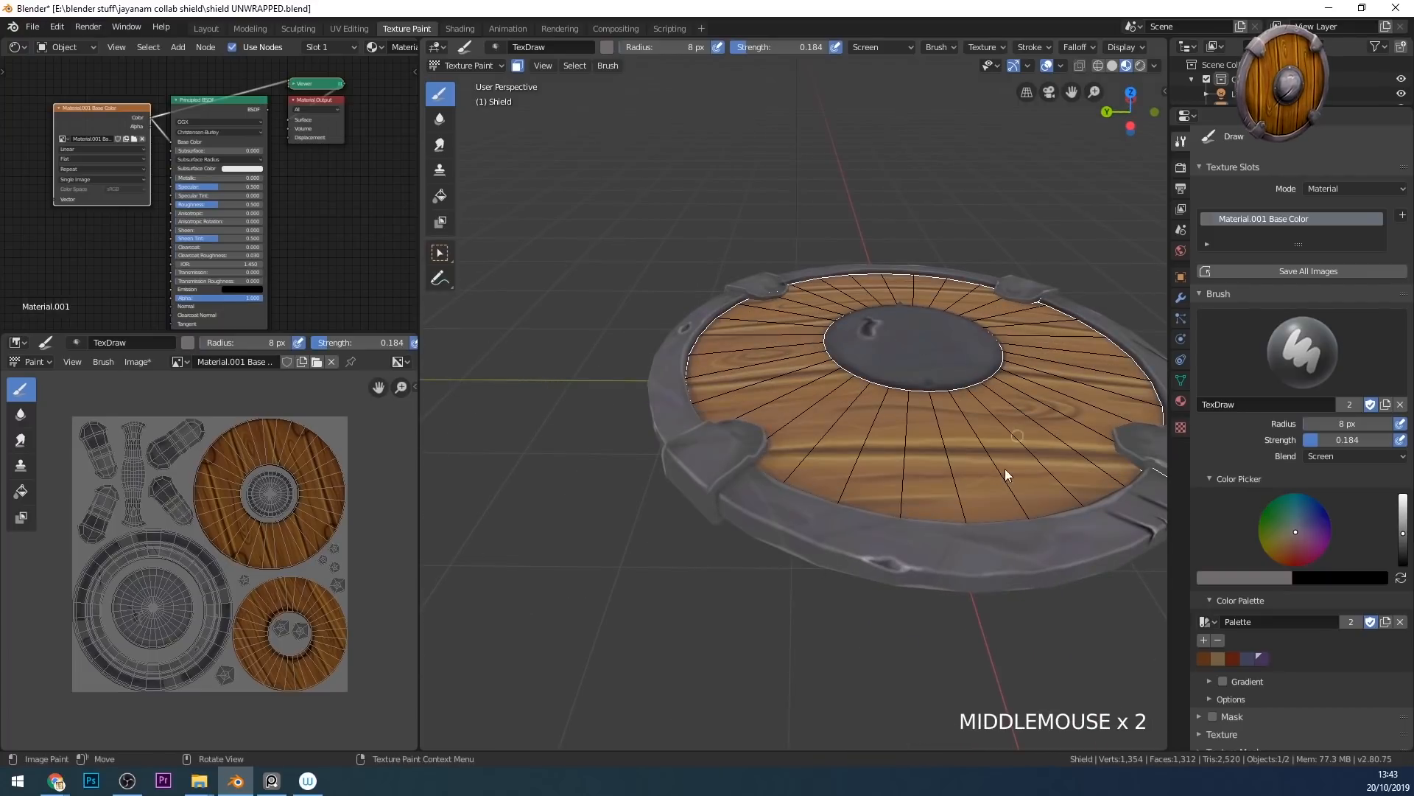
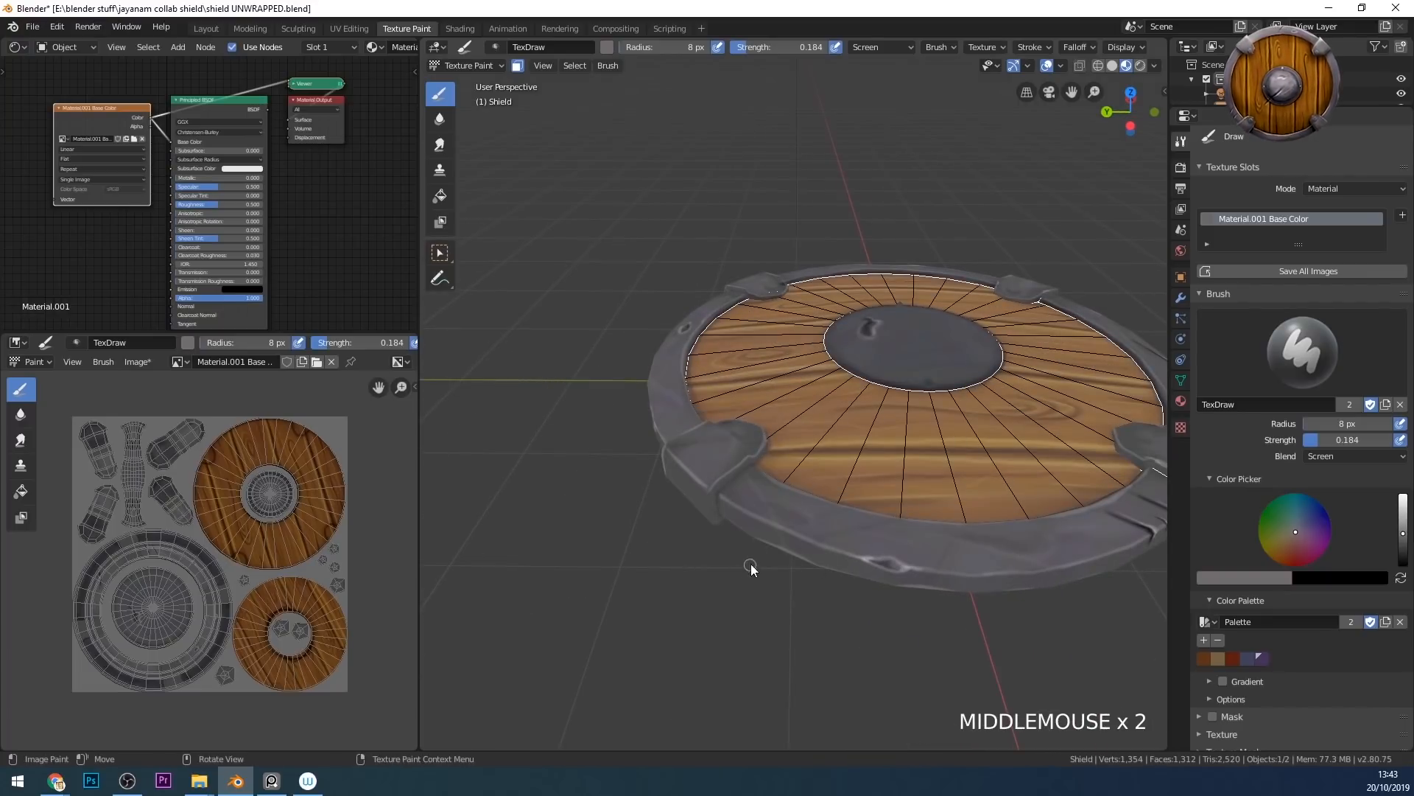
- Set the brush to Multiply with a larger radius and a darker grey, and begin shading the metal around a bracket
{"action": "left_click", "coordinate": [1337, 457]}
{"action": "left_click", "coordinate": [1270, 513]}
{"action": "mouse_move", "coordinate": [818, 486]}
{"action": "middle_mouse_down"}
{"action": "mouse_move", "coordinate": [724, 460]}
{"action": "mouse_move", "coordinate": [952, 433]}
{"action": "mouse_move", "coordinate": [819, 449]}
{"action": "mouse_move", "coordinate": [815, 479]}
{"action": "middle_mouse_up"}
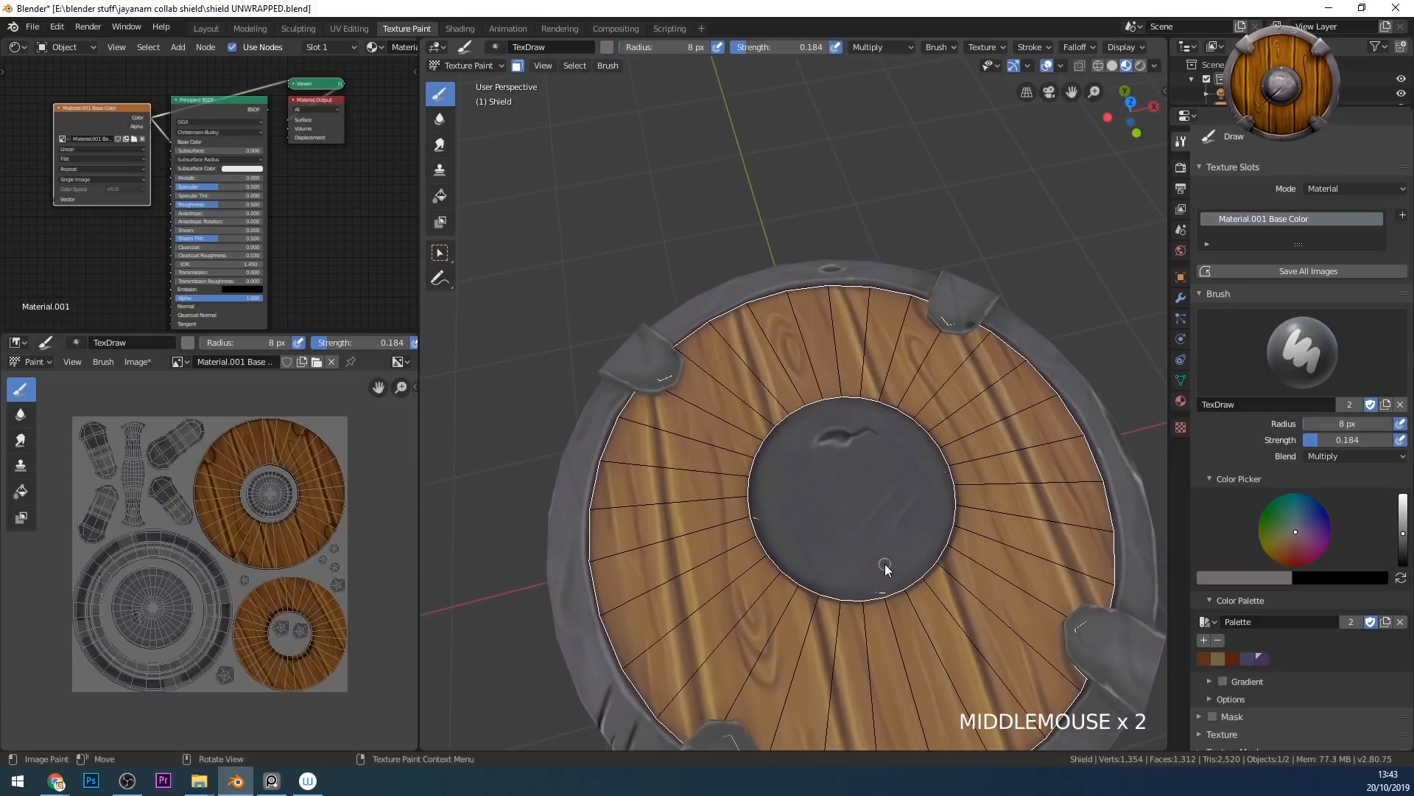
{"action": "middle_click_drag", "start_coordinate": [1143, 75], "coordinate": [1131, 114]}
{"action": "middle_click_drag", "start_coordinate": [840, 347], "coordinate": [812, 310]}
{"action": "middle_click_drag", "start_coordinate": [842, 497], "coordinate": [776, 377]}
{"action": "mouse_move", "coordinate": [679, 454]}
{"action": "middle_mouse_down"}
{"action": "mouse_move", "coordinate": [782, 361]}
{"action": "mouse_move", "coordinate": [804, 387]}
{"action": "mouse_move", "coordinate": [828, 386]}
{"action": "mouse_move", "coordinate": [721, 338]}
{"action": "middle_mouse_up"}
{"action": "key", "text": "f"}
{"action": "left_click", "coordinate": [832, 386]}
{"action": "mouse_move", "coordinate": [721, 338]}
{"action": "left_mouse_down"}
{"action": "mouse_move", "coordinate": [660, 355]}
{"action": "mouse_move", "coordinate": [599, 349]}
{"action": "left_mouse_up"}
{"action": "left_click", "coordinate": [1402, 546]}
- Paint a dark contact shadow on the rim along the bracket's edge and down its outer side with the 38 px brush
{"action": "middle_click_drag", "start_coordinate": [779, 413], "coordinate": [797, 417]}
{"action": "left_click_drag", "start_coordinate": [743, 326], "coordinate": [599, 344]}
{"action": "mouse_move", "coordinate": [599, 343]}
{"action": "middle_mouse_down"}
{"action": "mouse_move", "coordinate": [687, 411]}
{"action": "mouse_move", "coordinate": [740, 373]}
{"action": "middle_mouse_up"}
{"action": "left_click_drag", "start_coordinate": [741, 372], "coordinate": [580, 377]}
{"action": "middle_click_drag", "start_coordinate": [580, 377], "coordinate": [736, 347]}
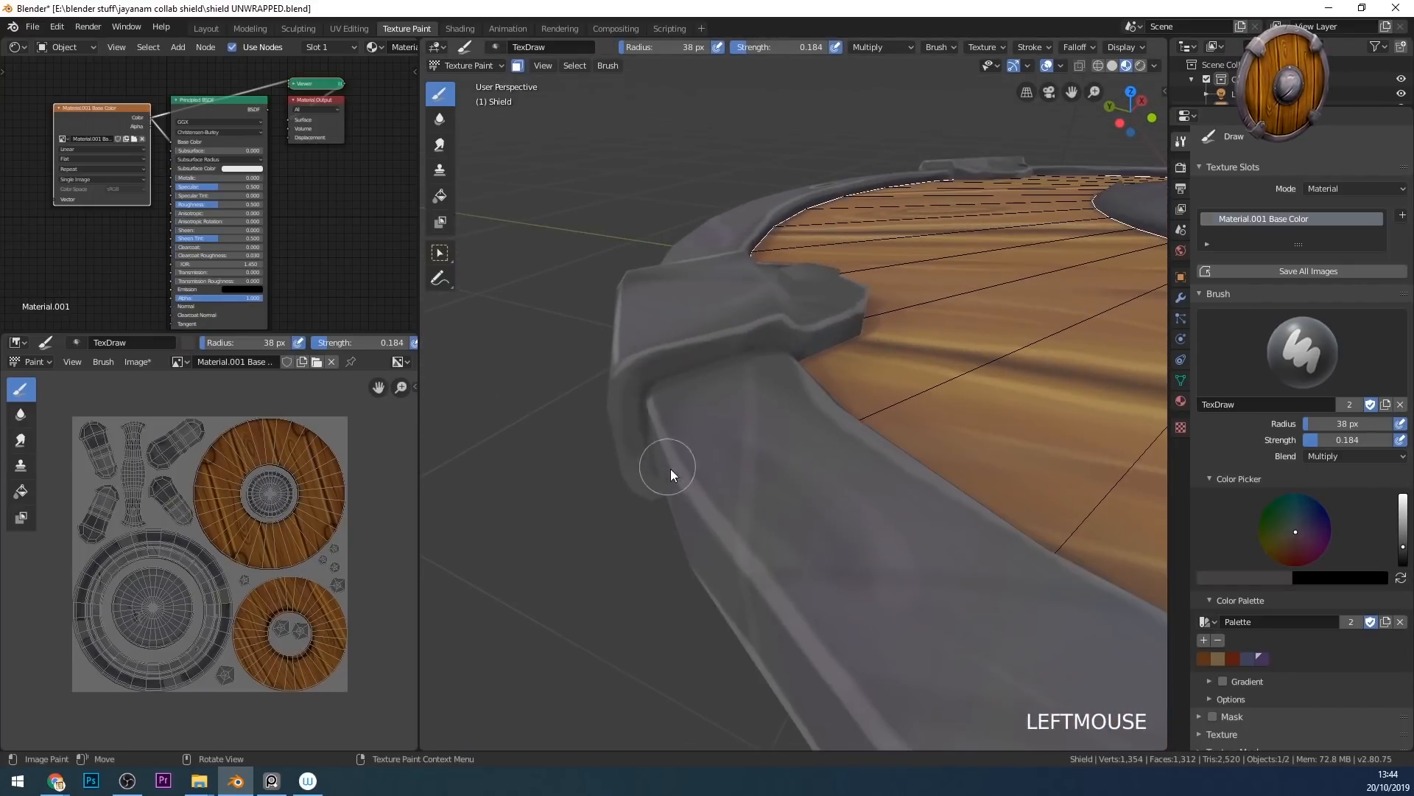
{"action": "middle_click_drag", "start_coordinate": [670, 469], "coordinate": [690, 267]}
{"action": "left_click_drag", "start_coordinate": [708, 357], "coordinate": [706, 401]}
{"action": "mouse_move", "coordinate": [703, 295]}
{"action": "left_mouse_down"}
{"action": "mouse_move", "coordinate": [740, 272]}
{"action": "mouse_move", "coordinate": [719, 443]}
{"action": "left_mouse_up"}
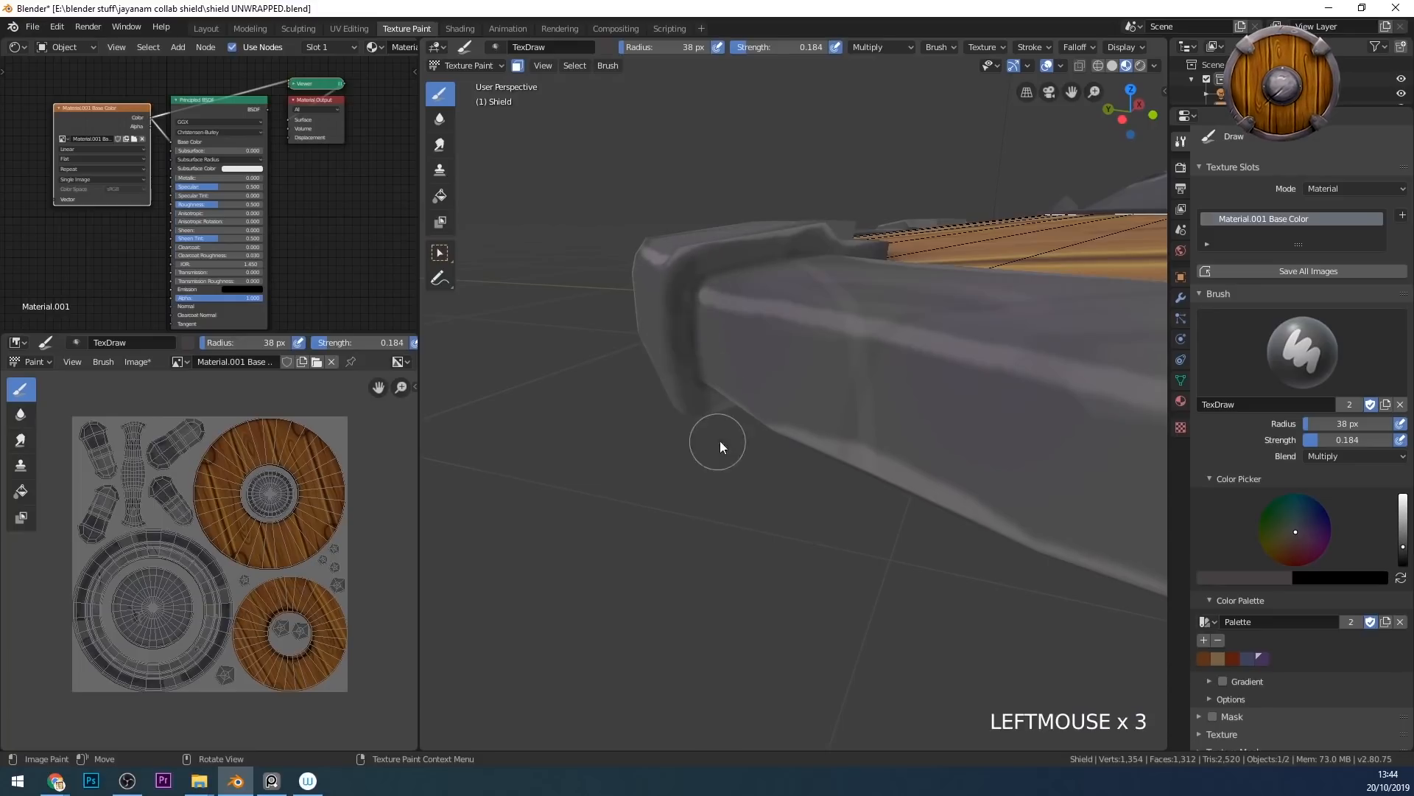
- Continue the Multiply shading where the bracket meets the rim and readjust the brush radius
{"action": "middle_click_drag", "start_coordinate": [722, 375], "coordinate": [726, 407]}
{"action": "middle_click_drag", "start_coordinate": [855, 346], "coordinate": [847, 342]}
{"action": "left_click_drag", "start_coordinate": [847, 342], "coordinate": [730, 364]}
{"action": "left_click_drag", "start_coordinate": [663, 372], "coordinate": [616, 386]}
{"action": "mouse_move", "coordinate": [616, 386]}
{"action": "middle_mouse_down"}
{"action": "mouse_move", "coordinate": [764, 373]}
{"action": "mouse_move", "coordinate": [829, 342]}
{"action": "mouse_move", "coordinate": [785, 399]}
{"action": "middle_mouse_up"}
{"action": "key", "text": "f"}
{"action": "left_click", "coordinate": [721, 446]}
{"action": "left_click", "coordinate": [721, 446]}
{"action": "middle_click_drag", "start_coordinate": [721, 445], "coordinate": [859, 398]}
{"action": "left_click", "coordinate": [838, 480]}
- Brush dark Multiply strokes along the rim beside the brackets to deepen their contact shadows
{"action": "mouse_move", "coordinate": [838, 475]}
{"action": "left_mouse_down"}
{"action": "mouse_move", "coordinate": [863, 360]}
{"action": "mouse_move", "coordinate": [929, 325]}
{"action": "left_mouse_up"}
{"action": "mouse_move", "coordinate": [935, 321]}
{"action": "middle_mouse_down"}
{"action": "mouse_move", "coordinate": [936, 345]}
{"action": "mouse_move", "coordinate": [766, 347]}
{"action": "middle_mouse_up"}
{"action": "left_click_drag", "start_coordinate": [767, 348], "coordinate": [685, 379]}
{"action": "middle_click_drag", "start_coordinate": [685, 391], "coordinate": [791, 372]}
{"action": "left_click_drag", "start_coordinate": [792, 373], "coordinate": [705, 391]}
{"action": "left_click", "coordinate": [704, 391]}
{"action": "middle_click_drag", "start_coordinate": [704, 390], "coordinate": [808, 401]}
{"action": "left_click_drag", "start_coordinate": [776, 395], "coordinate": [795, 520]}
{"action": "middle_click_drag", "start_coordinate": [795, 520], "coordinate": [775, 420]}
- Shade around the next bracket's sides and corners with dark Multiply strokes
{"action": "middle_click_drag", "start_coordinate": [775, 420], "coordinate": [792, 313]}
{"action": "mouse_move", "coordinate": [844, 262]}
{"action": "left_mouse_down"}
{"action": "mouse_move", "coordinate": [753, 217]}
{"action": "mouse_move", "coordinate": [749, 246]}
{"action": "left_mouse_up"}
{"action": "left_click", "coordinate": [741, 235]}
{"action": "mouse_move", "coordinate": [772, 258]}
{"action": "middle_mouse_down"}
{"action": "mouse_move", "coordinate": [860, 342]}
{"action": "mouse_move", "coordinate": [884, 394]}
{"action": "mouse_move", "coordinate": [852, 418]}
{"action": "mouse_move", "coordinate": [808, 393]}
{"action": "mouse_move", "coordinate": [678, 371]}
{"action": "mouse_move", "coordinate": [888, 218]}
{"action": "middle_mouse_up"}
{"action": "left_click", "coordinate": [887, 388]}
{"action": "left_click", "coordinate": [808, 394]}
{"action": "left_click_drag", "start_coordinate": [888, 218], "coordinate": [819, 224]}
{"action": "mouse_move", "coordinate": [816, 227]}
{"action": "left_mouse_down"}
{"action": "mouse_move", "coordinate": [802, 241]}
{"action": "mouse_move", "coordinate": [720, 243]}
{"action": "mouse_move", "coordinate": [781, 247]}
{"action": "left_mouse_up"}
{"action": "left_click", "coordinate": [783, 257]}
{"action": "left_click_drag", "start_coordinate": [781, 247], "coordinate": [699, 224]}
{"action": "left_click_drag", "start_coordinate": [699, 224], "coordinate": [737, 240]}
{"action": "middle_click_drag", "start_coordinate": [817, 270], "coordinate": [847, 265]}
{"action": "left_click_drag", "start_coordinate": [809, 249], "coordinate": [846, 240]}
- Reduce the brush radius to 7 px and darken the narrow crease between the bracket and the rim
{"action": "key", "text": "f"}
{"action": "left_click", "coordinate": [837, 249]}
{"action": "left_click_drag", "start_coordinate": [841, 241], "coordinate": [848, 233]}
{"action": "middle_click_drag", "start_coordinate": [848, 233], "coordinate": [964, 260]}
{"action": "left_click_drag", "start_coordinate": [964, 260], "coordinate": [970, 287]}
{"action": "middle_click_drag", "start_coordinate": [970, 287], "coordinate": [955, 264]}
{"action": "left_click_drag", "start_coordinate": [957, 265], "coordinate": [961, 283]}
{"action": "left_click_drag", "start_coordinate": [961, 273], "coordinate": [960, 295]}
{"action": "left_click_drag", "start_coordinate": [960, 283], "coordinate": [958, 306]}
{"action": "mouse_move", "coordinate": [959, 295]}
{"action": "left_mouse_down"}
{"action": "mouse_move", "coordinate": [954, 318]}
{"action": "mouse_move", "coordinate": [958, 304]}
{"action": "left_mouse_up"}
{"action": "left_click_drag", "start_coordinate": [960, 271], "coordinate": [952, 263]}
{"action": "middle_click_drag", "start_coordinate": [952, 263], "coordinate": [968, 286]}
{"action": "left_click_drag", "start_coordinate": [968, 283], "coordinate": [970, 299]}
{"action": "mouse_move", "coordinate": [980, 328]}
{"action": "middle_mouse_down"}
{"action": "mouse_move", "coordinate": [1089, 309]}
{"action": "mouse_move", "coordinate": [1064, 408]}
{"action": "middle_mouse_up"}
- Switch the brush to Screen with an 18 px radius and a lighter grey, and brush highlights onto the bracket
{"action": "left_click", "coordinate": [1355, 456]}
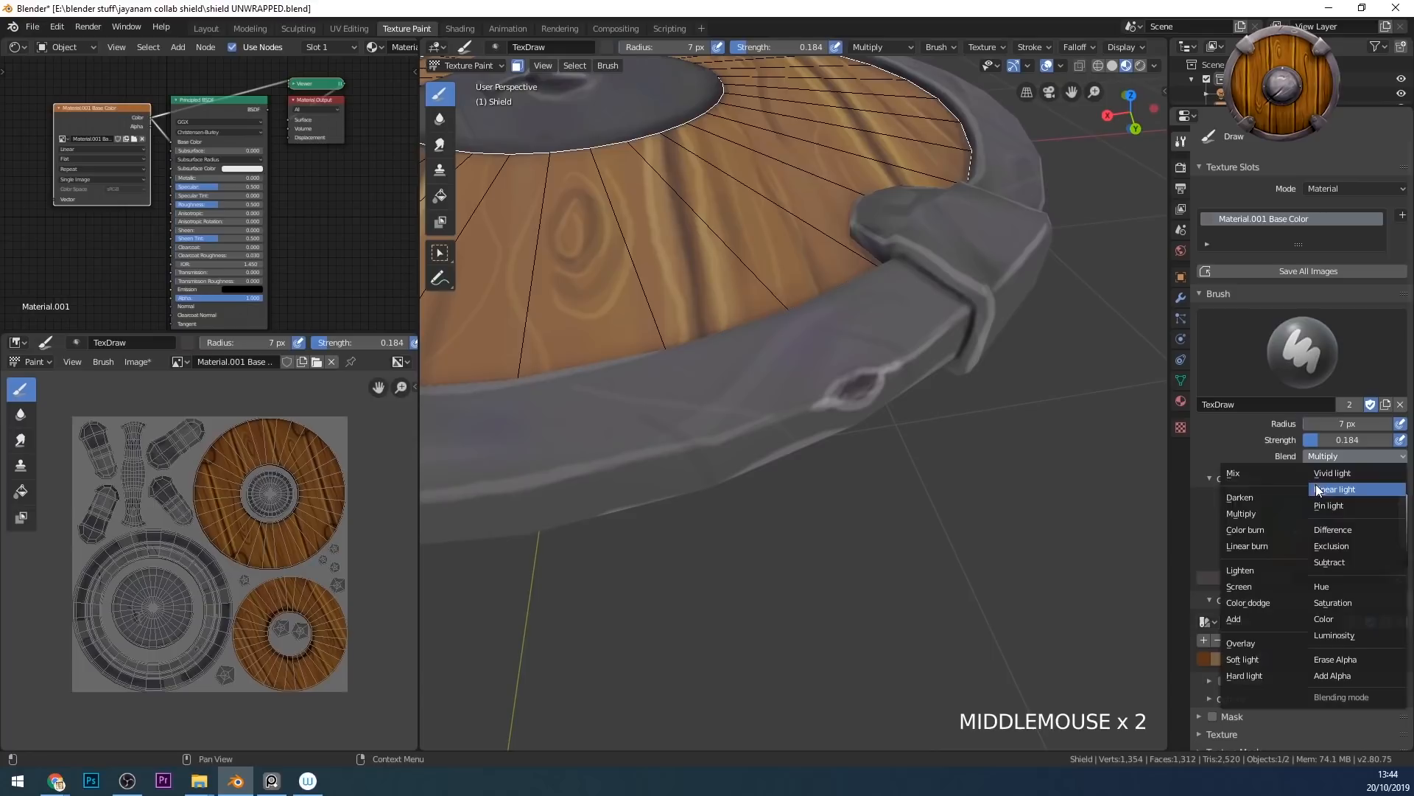
{"action": "left_click", "coordinate": [1252, 578]}
{"action": "key", "text": "f"}
{"action": "left_click", "coordinate": [991, 316]}
{"action": "left_click_drag", "start_coordinate": [969, 275], "coordinate": [890, 236]}
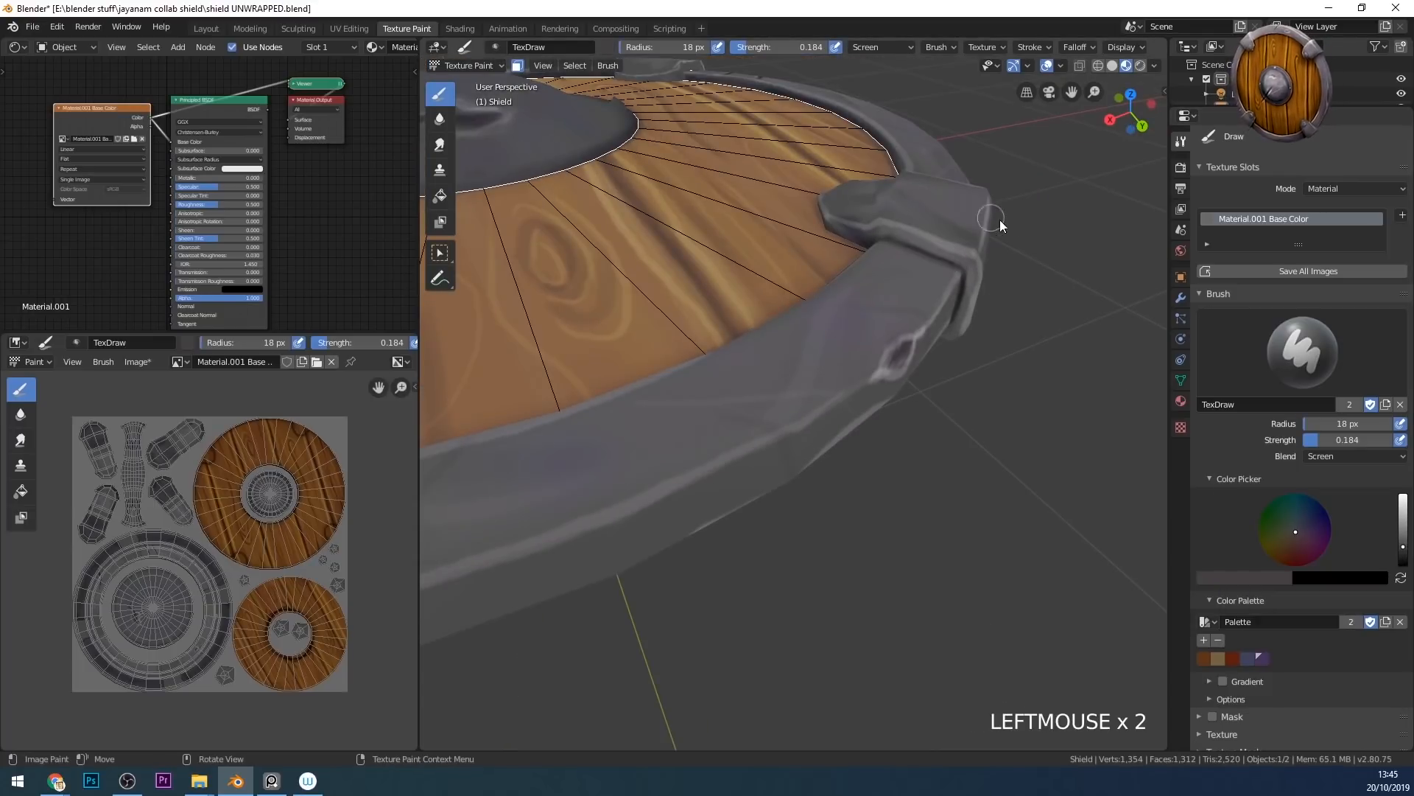
{"action": "left_click", "coordinate": [1404, 520]}
{"action": "middle_click_drag", "start_coordinate": [955, 374], "coordinate": [946, 321]}
{"action": "left_click_drag", "start_coordinate": [946, 322], "coordinate": [946, 319]}
{"action": "middle_click_drag", "start_coordinate": [962, 269], "coordinate": [982, 316]}
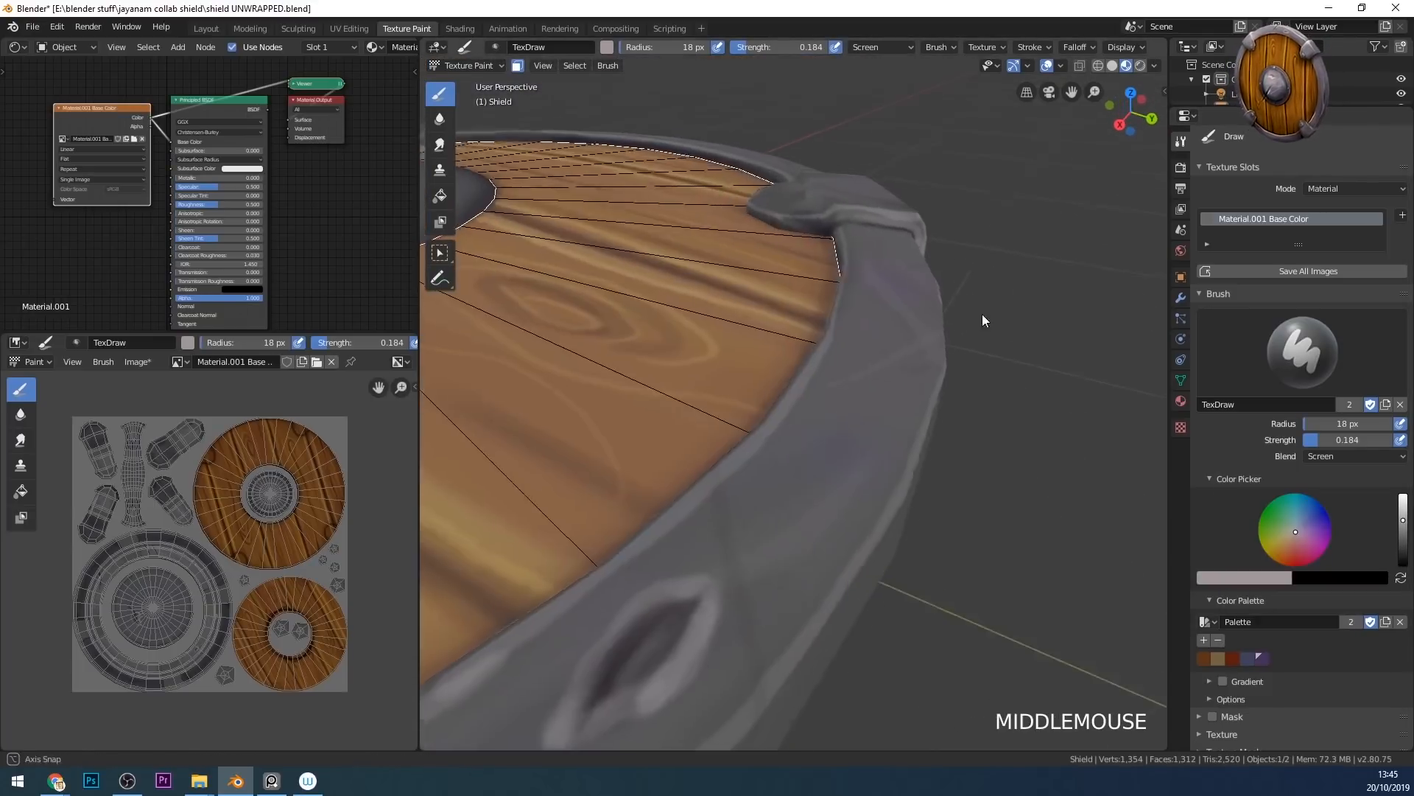
{"action": "left_click", "coordinate": [758, 228]}
{"action": "mouse_move", "coordinate": [758, 228]}
{"action": "middle_mouse_down"}
{"action": "mouse_move", "coordinate": [1023, 367]}
{"action": "mouse_move", "coordinate": [795, 214]}
{"action": "mouse_move", "coordinate": [904, 206]}
{"action": "middle_mouse_up"}
- Reduce the brush radius to 4 px and paint fine light highlights along the bracket's lower edge
{"action": "key", "text": "f"}
{"action": "left_click", "coordinate": [830, 245]}
{"action": "key", "text": "f"}
{"action": "left_click", "coordinate": [899, 202]}
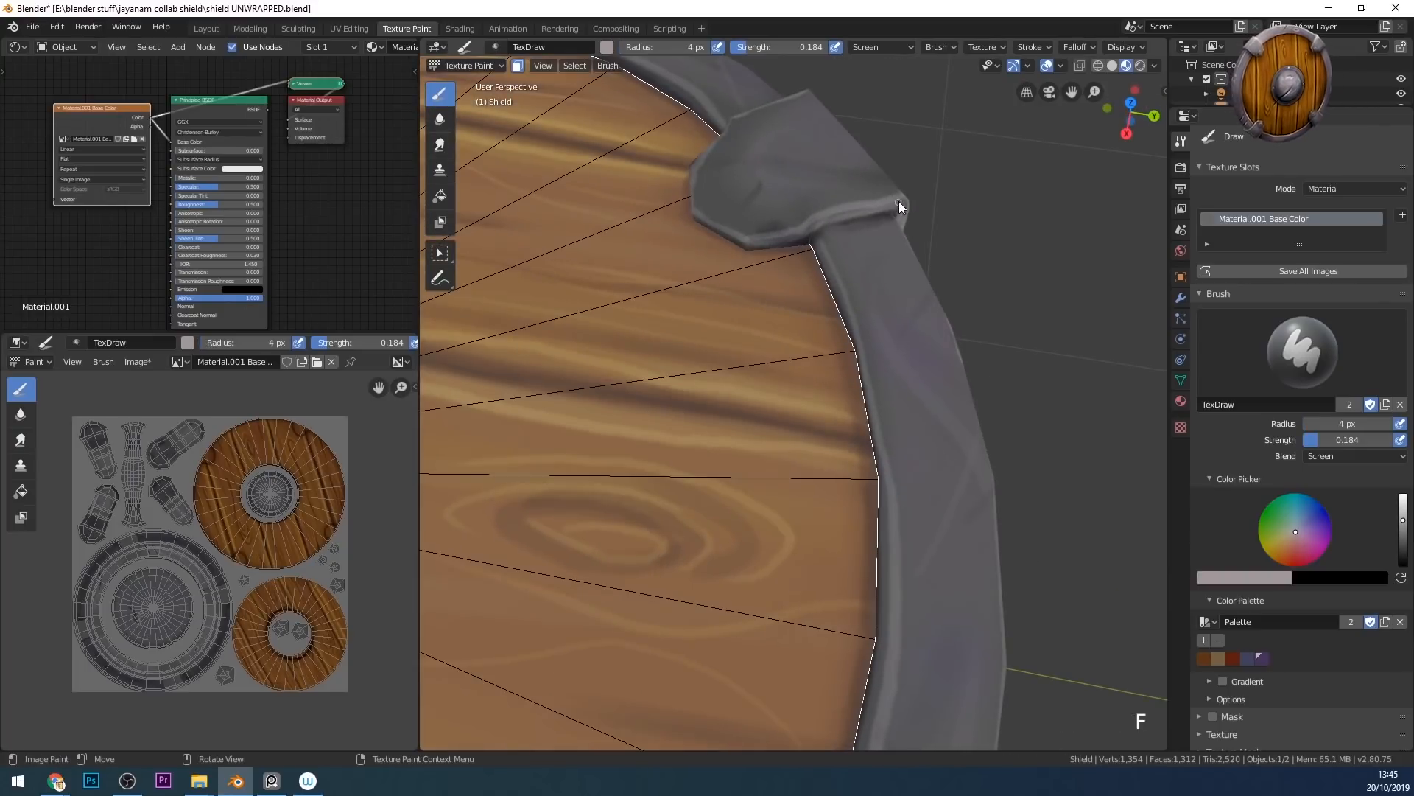
{"action": "left_click", "coordinate": [841, 208]}
{"action": "left_click", "coordinate": [850, 211]}
{"action": "left_click", "coordinate": [829, 219]}
{"action": "left_click", "coordinate": [806, 228]}
{"action": "left_click", "coordinate": [809, 228]}
{"action": "left_click", "coordinate": [811, 229]}
{"action": "left_click", "coordinate": [819, 218]}
{"action": "left_click", "coordinate": [842, 210]}
{"action": "left_click", "coordinate": [847, 211]}
- Set the brush radius to 10 px and dab light highlights onto the bracket's outer corner and edge
{"action": "middle_click_drag", "start_coordinate": [957, 215], "coordinate": [831, 171]}
{"action": "left_click", "coordinate": [974, 291]}
{"action": "left_click", "coordinate": [980, 294]}
{"action": "key", "text": "f"}
{"action": "left_click", "coordinate": [953, 271]}
{"action": "left_click", "coordinate": [979, 324]}
{"action": "left_click", "coordinate": [1005, 307]}
{"action": "mouse_move", "coordinate": [1004, 307]}
{"action": "middle_mouse_down"}
{"action": "mouse_move", "coordinate": [984, 310]}
{"action": "mouse_move", "coordinate": [969, 436]}
{"action": "mouse_move", "coordinate": [922, 445]}
{"action": "mouse_move", "coordinate": [939, 359]}
{"action": "middle_mouse_up"}
{"action": "left_click", "coordinate": [980, 300]}
{"action": "left_click", "coordinate": [978, 324]}
{"action": "left_click", "coordinate": [973, 351]}
{"action": "left_click", "coordinate": [961, 280]}
{"action": "left_click", "coordinate": [940, 358]}
- Build up the bracket's bright edge highlight with repeated short 10 px Screen dabs
{"action": "left_click", "coordinate": [942, 355]}
{"action": "left_click", "coordinate": [939, 352]}
{"action": "left_click", "coordinate": [934, 361]}
{"action": "left_click", "coordinate": [929, 369]}
{"action": "left_click", "coordinate": [926, 378]}
{"action": "left_click", "coordinate": [929, 374]}
{"action": "left_click", "coordinate": [934, 368]}
{"action": "left_click", "coordinate": [932, 364]}
{"action": "left_click", "coordinate": [930, 361]}
{"action": "left_click", "coordinate": [934, 360]}
{"action": "left_click", "coordinate": [924, 383]}
{"action": "left_click", "coordinate": [924, 383]}
- Dab light 10 px Screen highlights onto the edges of another bracket on the rim
{"action": "mouse_move", "coordinate": [997, 304]}
{"action": "middle_mouse_down", "text": "ctrl"}
{"action": "mouse_move", "coordinate": [949, 463]}
{"action": "mouse_move", "coordinate": [858, 496]}
{"action": "mouse_move", "coordinate": [849, 466]}
{"action": "mouse_move", "coordinate": [926, 355]}
{"action": "middle_mouse_up", "text": "ctrl"}
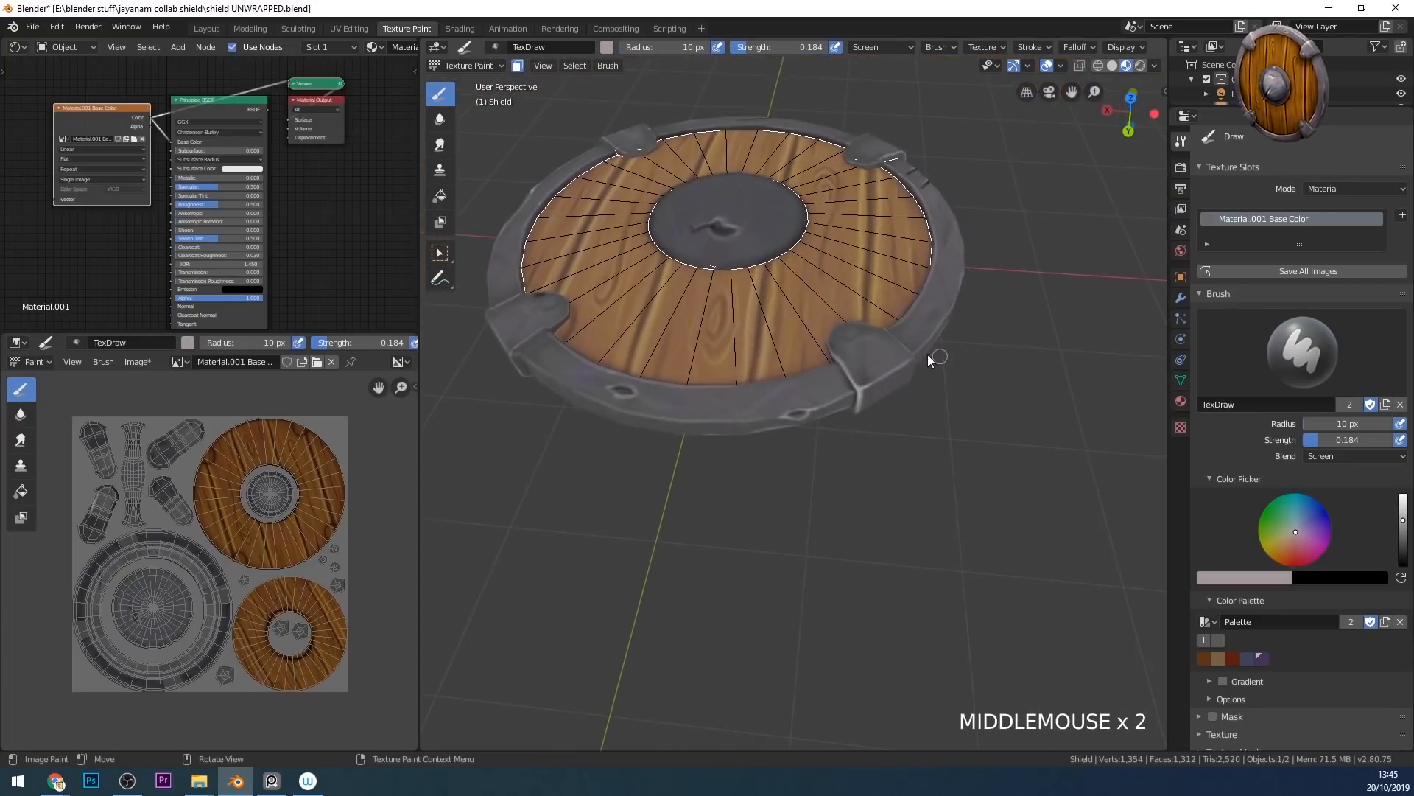
{"action": "middle_click_drag", "start_coordinate": [717, 161], "coordinate": [930, 248]}
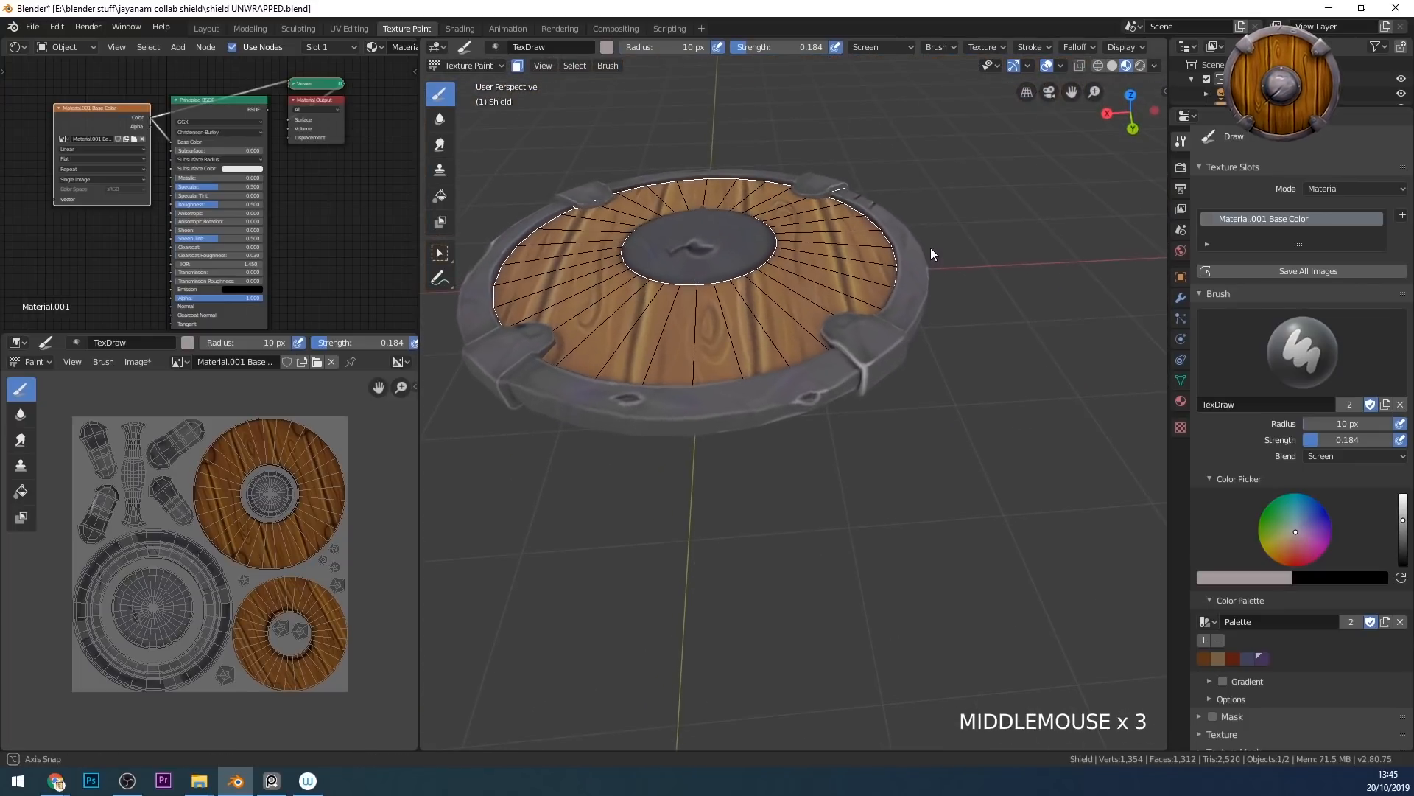
{"action": "scroll", "coordinate": [888, 382], "scroll_direction": "up", "scroll_amount": 4}
{"action": "mouse_move", "coordinate": [888, 383]}
{"action": "middle_mouse_down"}
{"action": "mouse_move", "coordinate": [1038, 484]}
{"action": "mouse_move", "coordinate": [1032, 457]}
{"action": "middle_mouse_up"}
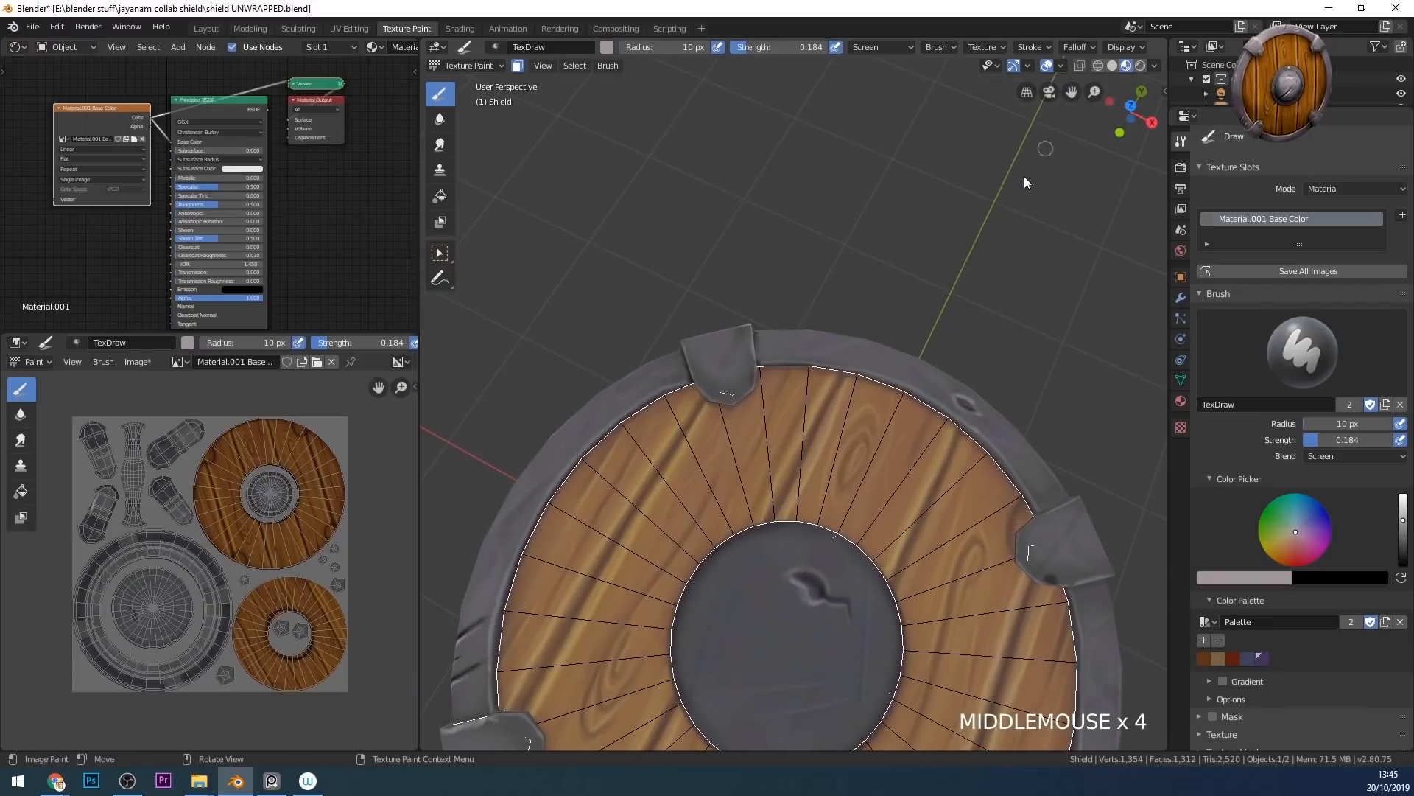
{"action": "middle_click_drag", "start_coordinate": [851, 427], "coordinate": [750, 378]}
{"action": "left_click", "coordinate": [709, 470]}
{"action": "left_click", "coordinate": [653, 516]}
{"action": "left_click", "coordinate": [653, 515]}
{"action": "middle_click_drag", "start_coordinate": [653, 516], "coordinate": [788, 523]}
{"action": "left_click", "coordinate": [654, 455]}
{"action": "left_click", "coordinate": [654, 455]}
{"action": "left_click", "coordinate": [824, 334]}
{"action": "middle_click_drag", "start_coordinate": [727, 445], "coordinate": [822, 486]}
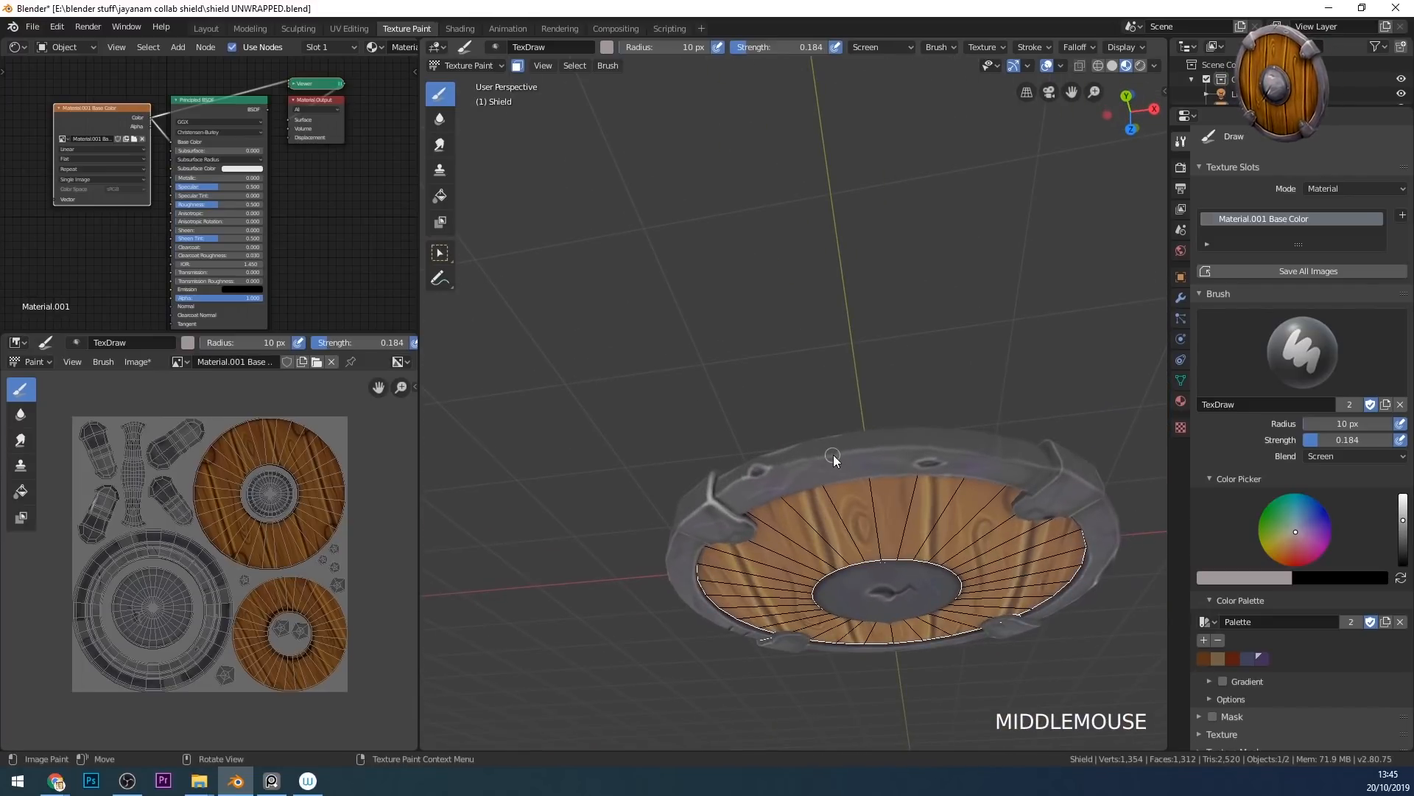
- Set the brush radius to 44 px and paint broad, soft Screen highlights along the metal rim between the brackets
{"action": "left_click", "coordinate": [835, 459]}
{"action": "key", "text": "f"}
{"action": "left_click", "coordinate": [906, 486]}
{"action": "middle_click_drag", "start_coordinate": [906, 487], "coordinate": [1006, 487]}
{"action": "left_click_drag", "start_coordinate": [1005, 480], "coordinate": [796, 479]}
{"action": "mouse_move", "coordinate": [965, 495]}
{"action": "middle_mouse_down"}
{"action": "mouse_move", "coordinate": [908, 511]}
{"action": "mouse_move", "coordinate": [803, 501]}
{"action": "middle_mouse_up"}
{"action": "left_click_drag", "start_coordinate": [773, 493], "coordinate": [864, 499]}
{"action": "middle_click_drag", "start_coordinate": [863, 499], "coordinate": [1032, 471]}
{"action": "left_click_drag", "start_coordinate": [1039, 470], "coordinate": [958, 461]}
{"action": "mouse_move", "coordinate": [965, 468]}
{"action": "middle_mouse_down"}
{"action": "mouse_move", "coordinate": [927, 432]}
{"action": "mouse_move", "coordinate": [862, 448]}
{"action": "middle_mouse_up"}
{"action": "left_click_drag", "start_coordinate": [774, 472], "coordinate": [699, 493]}
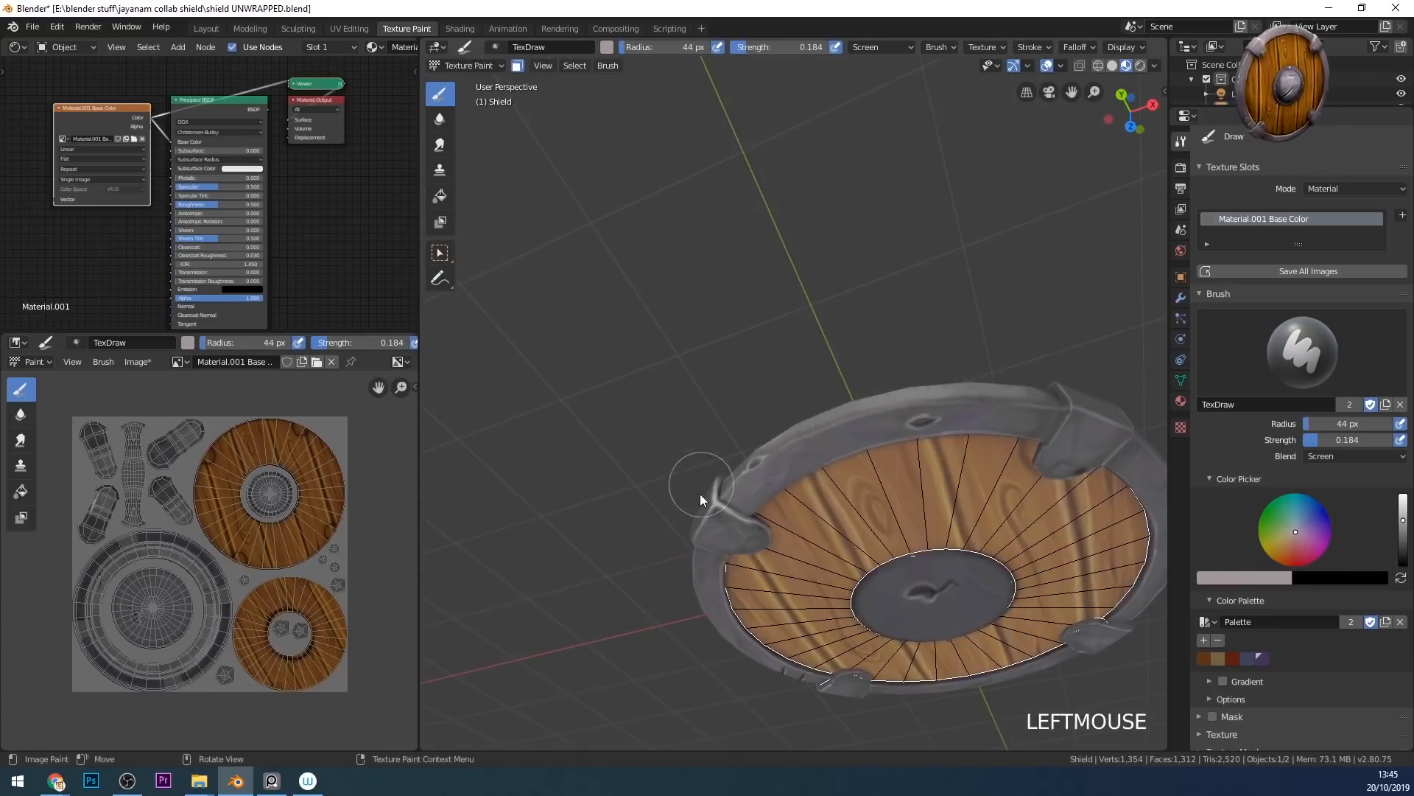
- Reduce the brush radius to 6 px and paint thin light highlights along the rim's outer edge between two brackets
{"action": "middle_click_drag", "start_coordinate": [700, 493], "coordinate": [796, 460]}
{"action": "key", "text": "f"}
{"action": "left_click", "coordinate": [847, 431]}
{"action": "middle_click_drag", "start_coordinate": [970, 423], "coordinate": [969, 395]}
{"action": "left_click_drag", "start_coordinate": [969, 395], "coordinate": [1048, 404]}
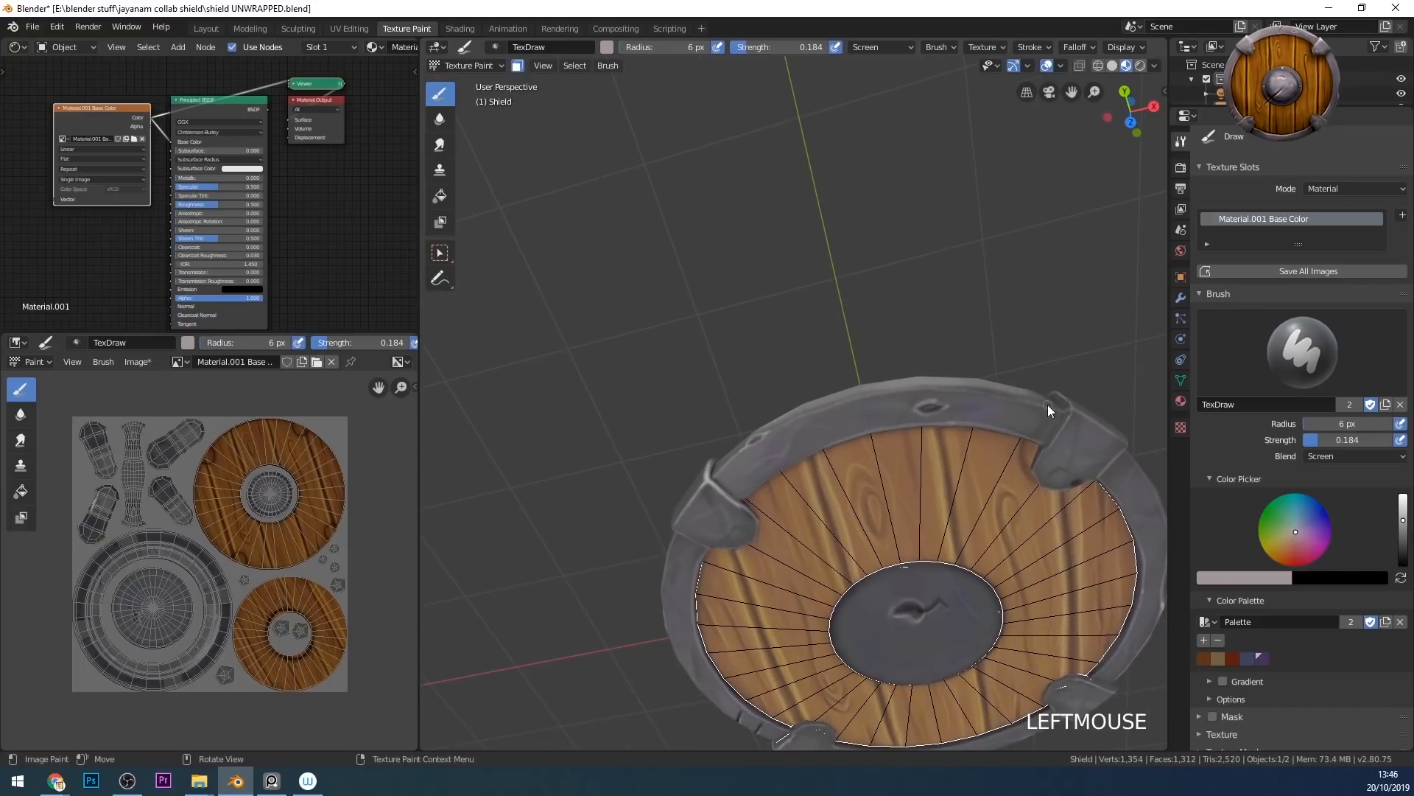
{"action": "left_click", "coordinate": [774, 428]}
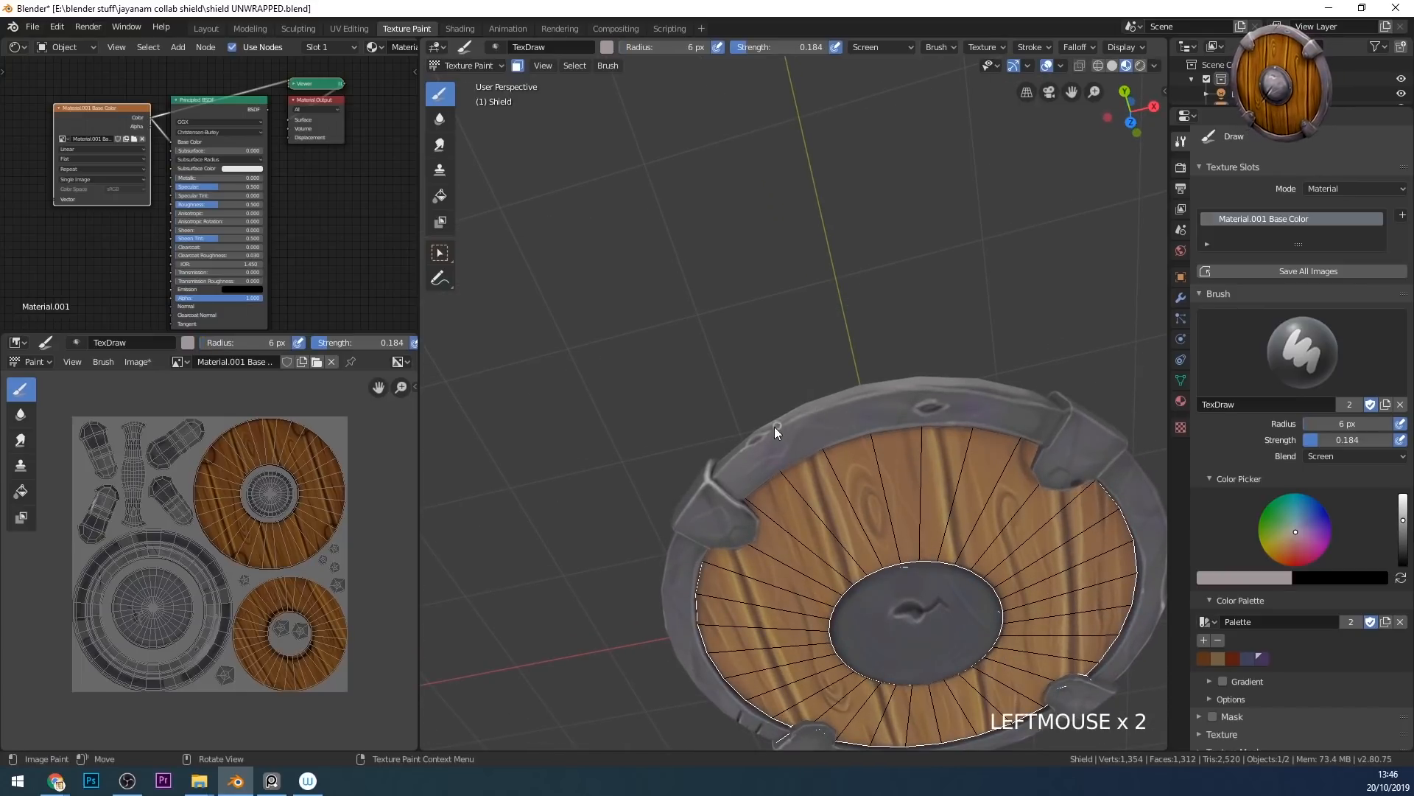
{"action": "left_click", "coordinate": [961, 391]}
{"action": "mouse_move", "coordinate": [960, 391]}
{"action": "middle_mouse_down"}
{"action": "mouse_move", "coordinate": [952, 312]}
{"action": "mouse_move", "coordinate": [980, 295]}
{"action": "middle_mouse_up"}
- Switch the brush blend to Multiply, resize the brush and paint dark shading along the rim's inner border with the wood
{"action": "left_click", "coordinate": [1354, 456]}
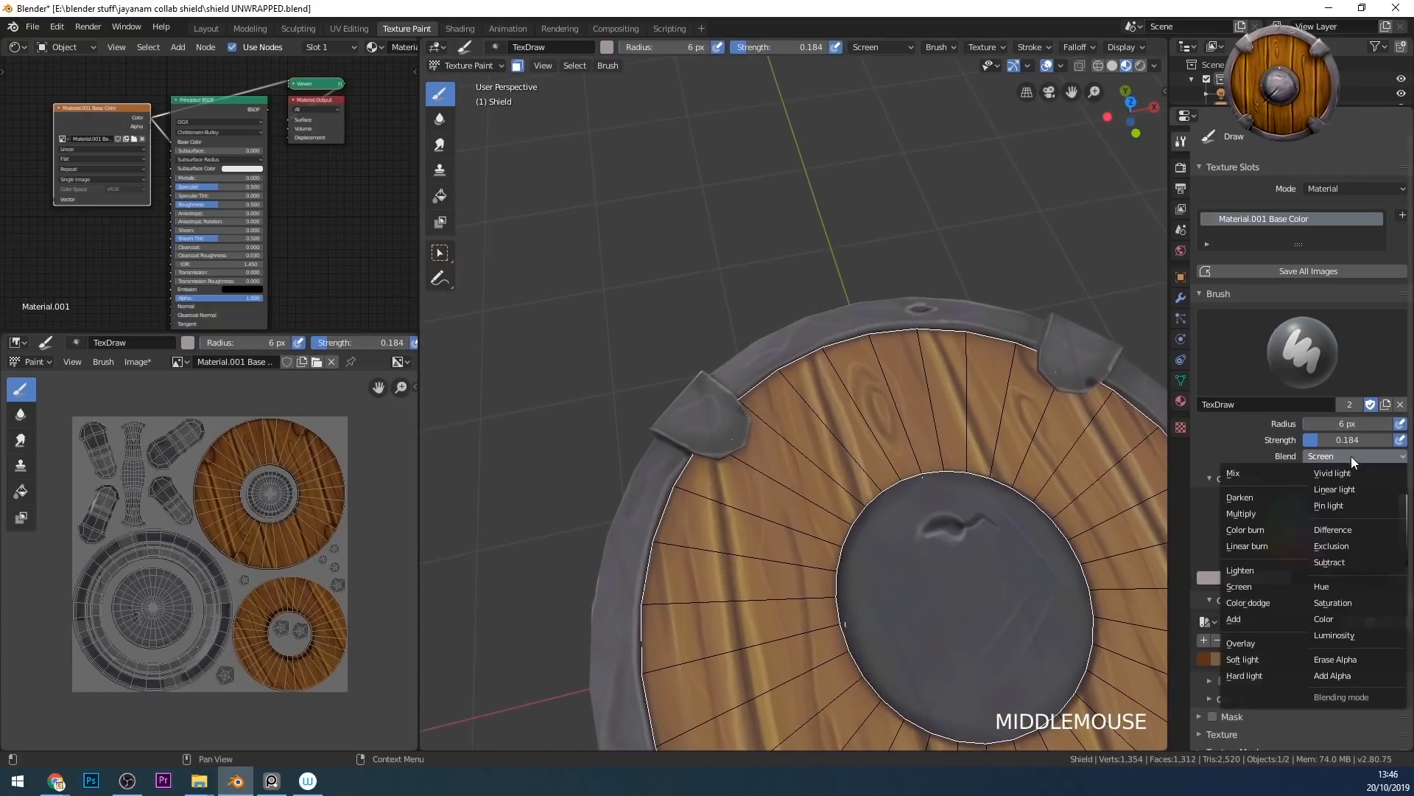
{"action": "left_click", "coordinate": [1274, 508]}
{"action": "key", "text": "f"}
{"action": "left_click", "coordinate": [969, 357]}
{"action": "left_click_drag", "start_coordinate": [1016, 361], "coordinate": [980, 342]}
{"action": "left_click_drag", "start_coordinate": [965, 333], "coordinate": [869, 331]}
{"action": "left_click_drag", "start_coordinate": [847, 337], "coordinate": [788, 351]}
{"action": "mouse_move", "coordinate": [784, 352]}
{"action": "left_mouse_down"}
{"action": "mouse_move", "coordinate": [767, 357]}
{"action": "mouse_move", "coordinate": [795, 347]}
{"action": "left_mouse_up"}
{"action": "left_click_drag", "start_coordinate": [884, 331], "coordinate": [950, 336]}
{"action": "left_click_drag", "start_coordinate": [979, 345], "coordinate": [1021, 357]}
{"action": "middle_click_drag", "start_coordinate": [851, 361], "coordinate": [827, 365]}
{"action": "mouse_move", "coordinate": [667, 424]}
{"action": "left_mouse_down"}
{"action": "mouse_move", "coordinate": [639, 453]}
{"action": "mouse_move", "coordinate": [648, 436]}
{"action": "left_mouse_up"}
{"action": "left_click_drag", "start_coordinate": [669, 412], "coordinate": [581, 581]}
- Set the brush radius to 19 px and stroke Multiply shading onto the metal around the bracket and adjoining rim
{"action": "middle_click_drag", "start_coordinate": [1045, 457], "coordinate": [931, 439], "text": "shift"}
{"action": "middle_click_drag", "start_coordinate": [931, 439], "coordinate": [918, 427]}
{"action": "mouse_move", "coordinate": [892, 403]}
{"action": "left_mouse_down"}
{"action": "mouse_move", "coordinate": [878, 404]}
{"action": "mouse_move", "coordinate": [900, 403]}
{"action": "left_mouse_up"}
{"action": "key", "text": "f"}
{"action": "middle_click_drag", "start_coordinate": [882, 405], "coordinate": [837, 385]}
{"action": "left_click", "coordinate": [870, 405]}
{"action": "middle_click_drag", "start_coordinate": [895, 404], "coordinate": [884, 395]}
{"action": "left_click_drag", "start_coordinate": [883, 393], "coordinate": [869, 381]}
{"action": "left_click_drag", "start_coordinate": [872, 380], "coordinate": [816, 381]}
{"action": "left_click_drag", "start_coordinate": [839, 382], "coordinate": [870, 387]}
- Build up the shading around the brackets with short strokes and repeated 19 px Multiply dabs
{"action": "mouse_move", "coordinate": [859, 408]}
{"action": "middle_mouse_down"}
{"action": "mouse_move", "coordinate": [815, 390]}
{"action": "mouse_move", "coordinate": [819, 375]}
{"action": "middle_mouse_up"}
{"action": "mouse_move", "coordinate": [825, 357]}
{"action": "left_mouse_down"}
{"action": "mouse_move", "coordinate": [826, 373]}
{"action": "mouse_move", "coordinate": [826, 349]}
{"action": "left_mouse_up"}
{"action": "left_click_drag", "start_coordinate": [826, 353], "coordinate": [826, 339]}
{"action": "left_click", "coordinate": [822, 338]}
{"action": "left_click", "coordinate": [824, 345]}
{"action": "left_click", "coordinate": [825, 352]}
{"action": "left_click", "coordinate": [829, 356]}
{"action": "left_click", "coordinate": [834, 346]}
{"action": "left_click", "coordinate": [828, 401]}
{"action": "left_click", "coordinate": [852, 317]}
{"action": "mouse_move", "coordinate": [853, 316]}
{"action": "middle_mouse_down", "text": "ctrl"}
{"action": "mouse_move", "coordinate": [822, 363]}
{"action": "mouse_move", "coordinate": [852, 357]}
{"action": "mouse_move", "coordinate": [918, 424]}
{"action": "mouse_move", "coordinate": [1014, 480]}
{"action": "mouse_move", "coordinate": [903, 312]}
{"action": "mouse_move", "coordinate": [893, 369]}
{"action": "mouse_move", "coordinate": [912, 246]}
{"action": "mouse_move", "coordinate": [947, 290]}
{"action": "mouse_move", "coordinate": [940, 445]}
{"action": "mouse_move", "coordinate": [956, 464]}
{"action": "mouse_move", "coordinate": [894, 511]}
{"action": "mouse_move", "coordinate": [963, 463]}
{"action": "mouse_move", "coordinate": [908, 461]}
{"action": "middle_mouse_up", "text": "ctrl"}
{"action": "left_click", "coordinate": [836, 322]}
{"action": "left_click", "coordinate": [918, 424]}
{"action": "left_click", "coordinate": [894, 372]}
{"action": "left_click", "coordinate": [893, 373]}
{"action": "left_click", "coordinate": [912, 246]}
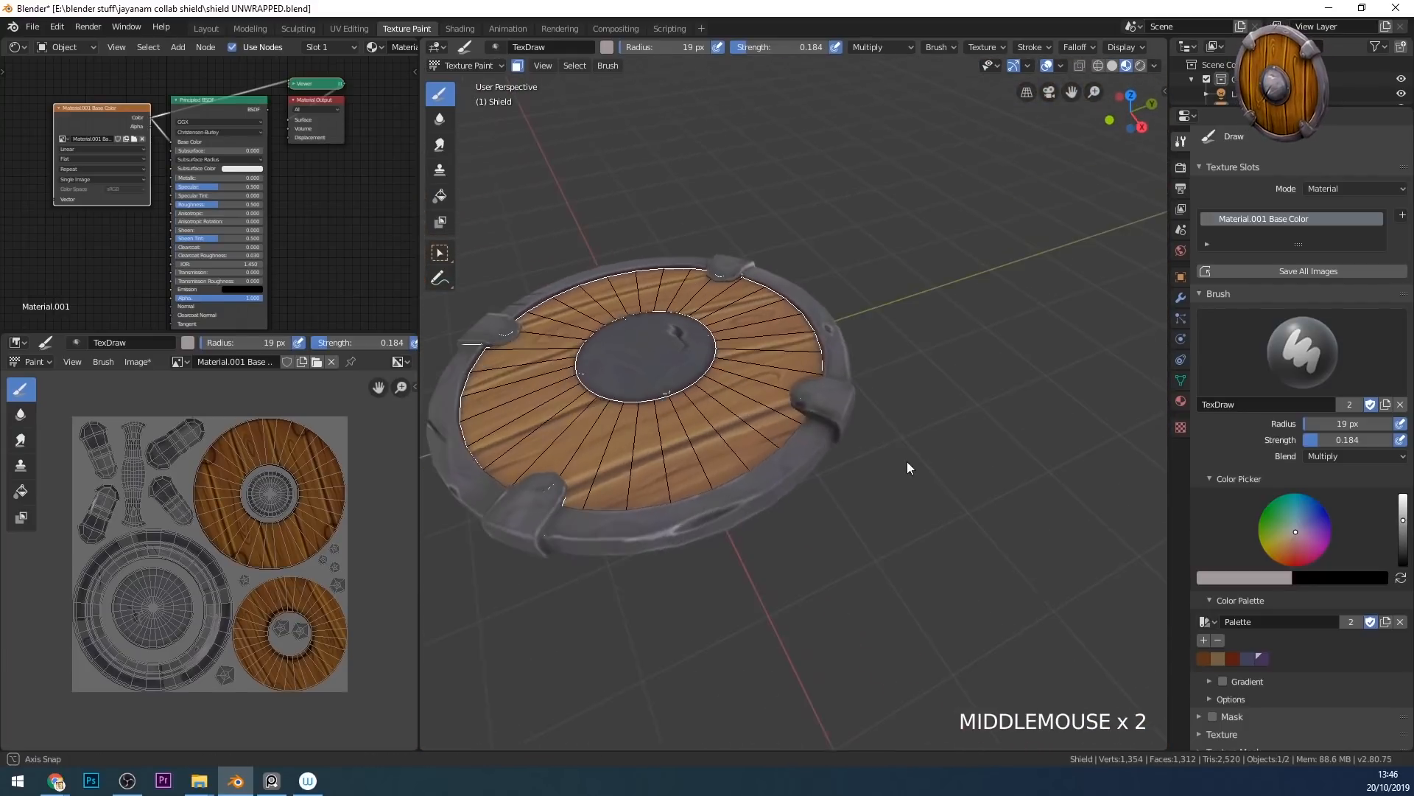
- Darken the rim directly beside the bracket's lower edge with repeated 19 px Multiply dabs as a contact shadow
{"action": "middle_click_drag", "start_coordinate": [896, 303], "coordinate": [851, 418]}
{"action": "left_click", "coordinate": [712, 471]}
{"action": "left_click", "coordinate": [767, 542]}
{"action": "left_click", "coordinate": [708, 484]}
{"action": "left_click", "coordinate": [754, 528]}
{"action": "left_click", "coordinate": [725, 523]}
{"action": "left_click", "coordinate": [813, 558]}
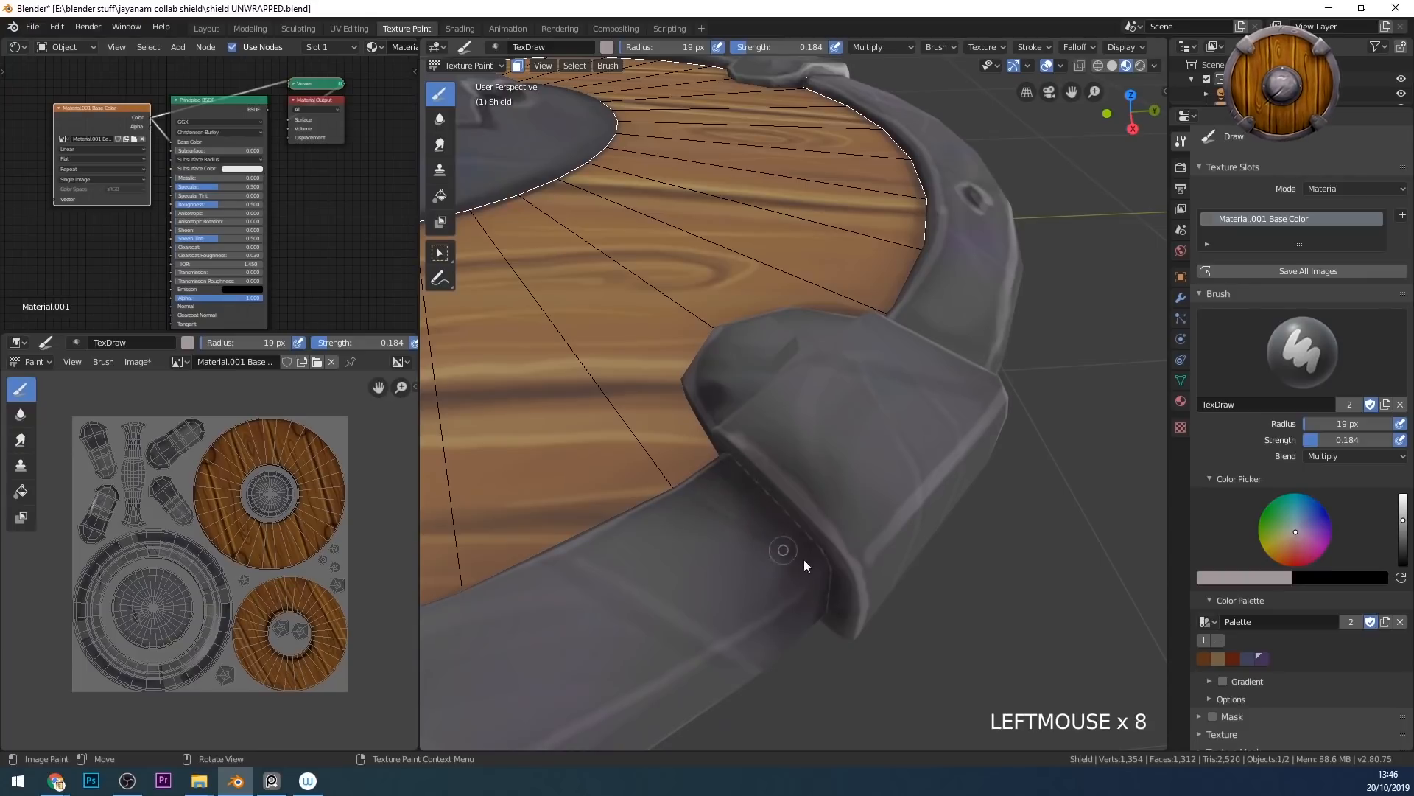
{"action": "left_click", "coordinate": [778, 528]}
{"action": "left_click", "coordinate": [729, 501]}
{"action": "left_click", "coordinate": [678, 466]}
{"action": "left_click", "coordinate": [780, 536]}
{"action": "left_click", "coordinate": [816, 569]}
{"action": "left_click", "coordinate": [759, 532]}
{"action": "left_click", "coordinate": [685, 485]}
- Set the brush radius to 24 px and dab a Multiply shadow around the bracket's inner tip
{"action": "middle_click_drag", "start_coordinate": [766, 529], "coordinate": [1080, 330]}
{"action": "left_click", "coordinate": [1049, 277]}
{"action": "mouse_move", "coordinate": [1049, 277]}
{"action": "middle_mouse_down"}
{"action": "mouse_move", "coordinate": [917, 373]}
{"action": "mouse_move", "coordinate": [976, 484]}
{"action": "mouse_move", "coordinate": [878, 436]}
{"action": "middle_mouse_up"}
{"action": "key", "text": "f"}
{"action": "left_click", "coordinate": [779, 492]}
{"action": "left_click", "coordinate": [755, 475]}
{"action": "left_click", "coordinate": [766, 466]}
{"action": "left_click", "coordinate": [778, 453]}
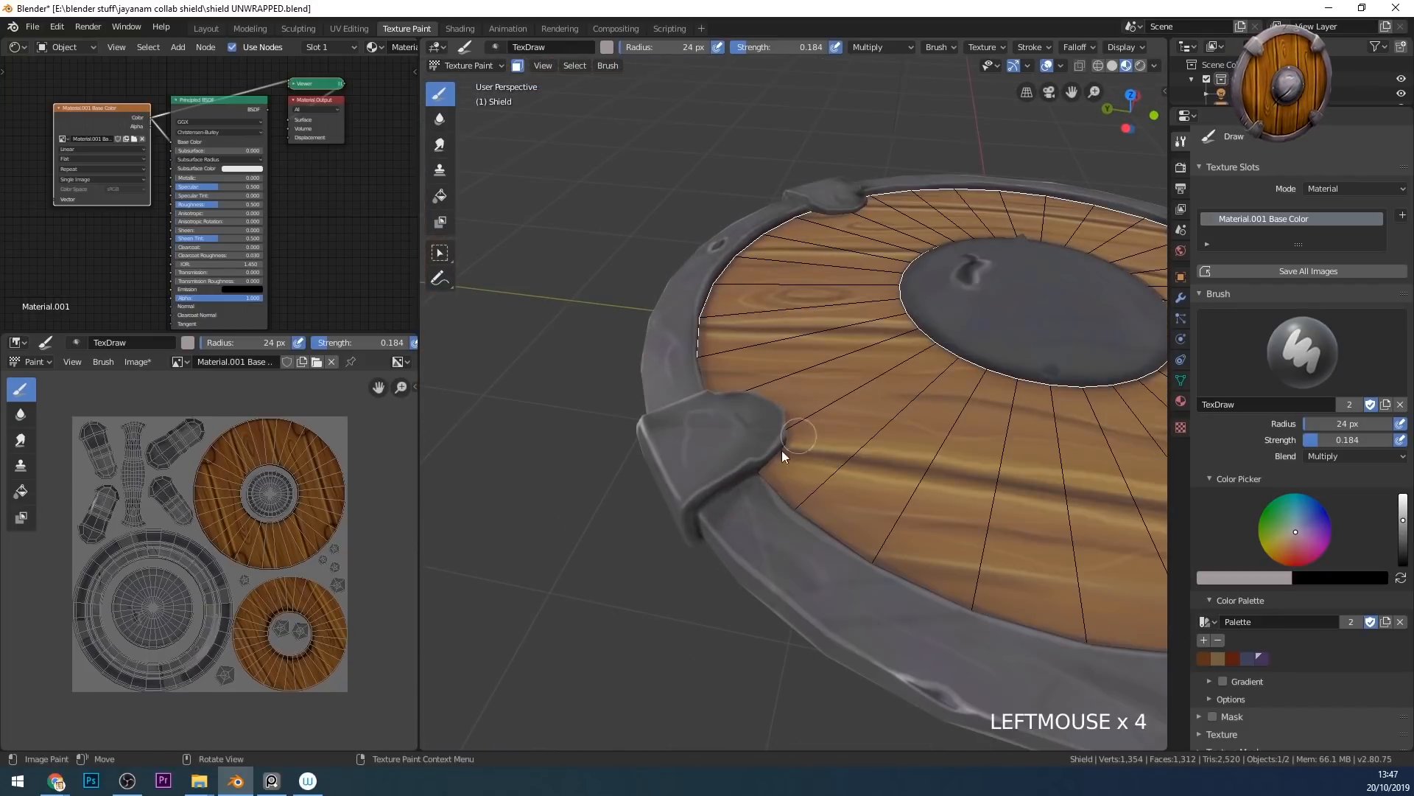
- Dab 24 px Multiply contact shadows around the remaining brackets, viewing the shield from several sides
{"action": "middle_click_drag", "start_coordinate": [782, 453], "coordinate": [808, 427]}
{"action": "middle_click_drag", "start_coordinate": [811, 449], "coordinate": [833, 435]}
{"action": "left_click", "coordinate": [838, 409]}
{"action": "left_click", "coordinate": [850, 383]}
{"action": "middle_click_drag", "start_coordinate": [854, 378], "coordinate": [803, 478]}
{"action": "left_click", "coordinate": [725, 519]}
{"action": "left_click", "coordinate": [714, 526]}
{"action": "mouse_move", "coordinate": [714, 526]}
{"action": "middle_mouse_down"}
{"action": "mouse_move", "coordinate": [744, 522]}
{"action": "mouse_move", "coordinate": [791, 433]}
{"action": "mouse_move", "coordinate": [734, 554]}
{"action": "mouse_move", "coordinate": [948, 506]}
{"action": "mouse_move", "coordinate": [934, 509]}
{"action": "mouse_move", "coordinate": [925, 452]}
{"action": "mouse_move", "coordinate": [966, 426]}
{"action": "mouse_move", "coordinate": [856, 376]}
{"action": "mouse_move", "coordinate": [506, 98]}
{"action": "middle_mouse_up"}
{"action": "left_click", "coordinate": [793, 423]}
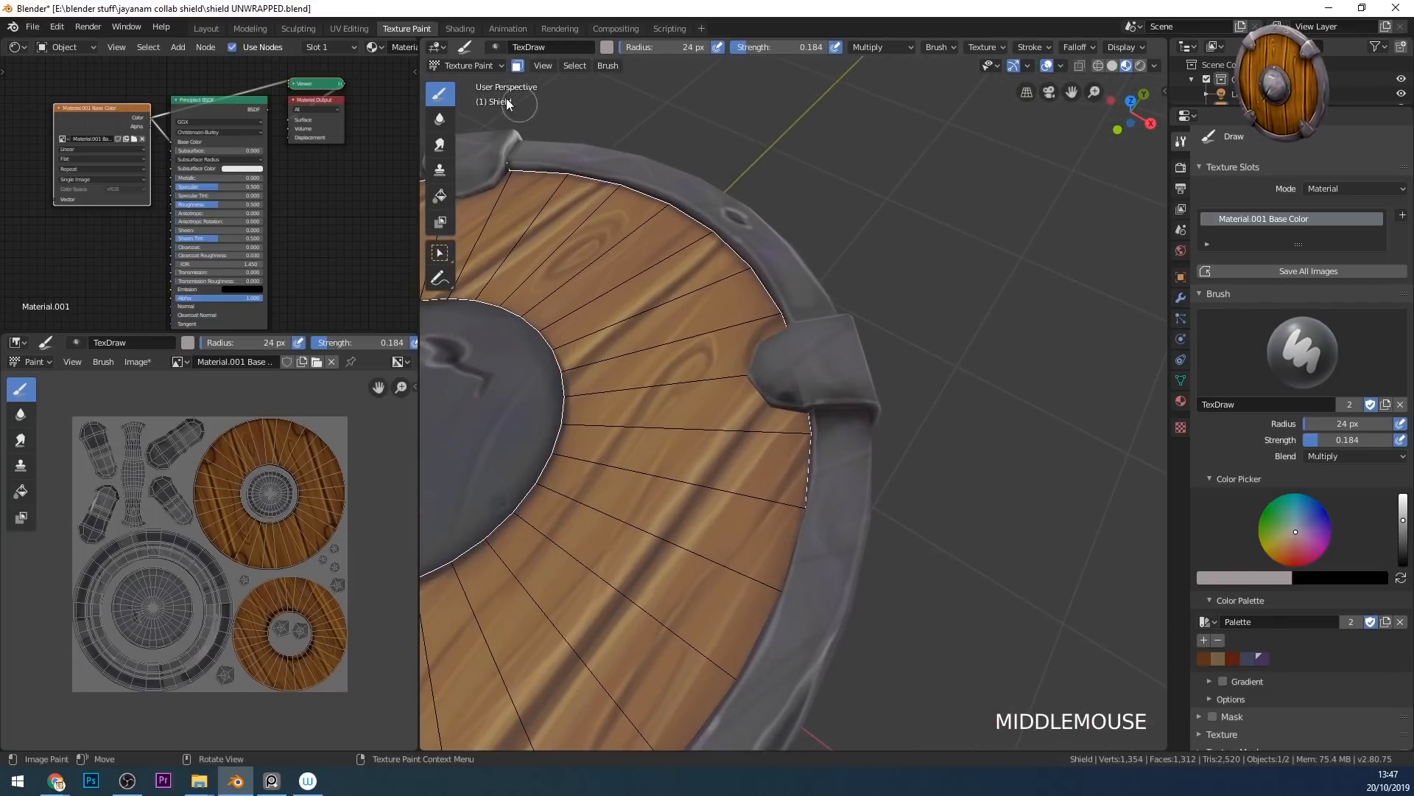
- Preview the material through the Principled BSDF node, set the brush radius to 12 px and dab around the bracket's stud
{"action": "middle_click_drag", "start_coordinate": [909, 353], "coordinate": [775, 324], "text": "ctrl"}
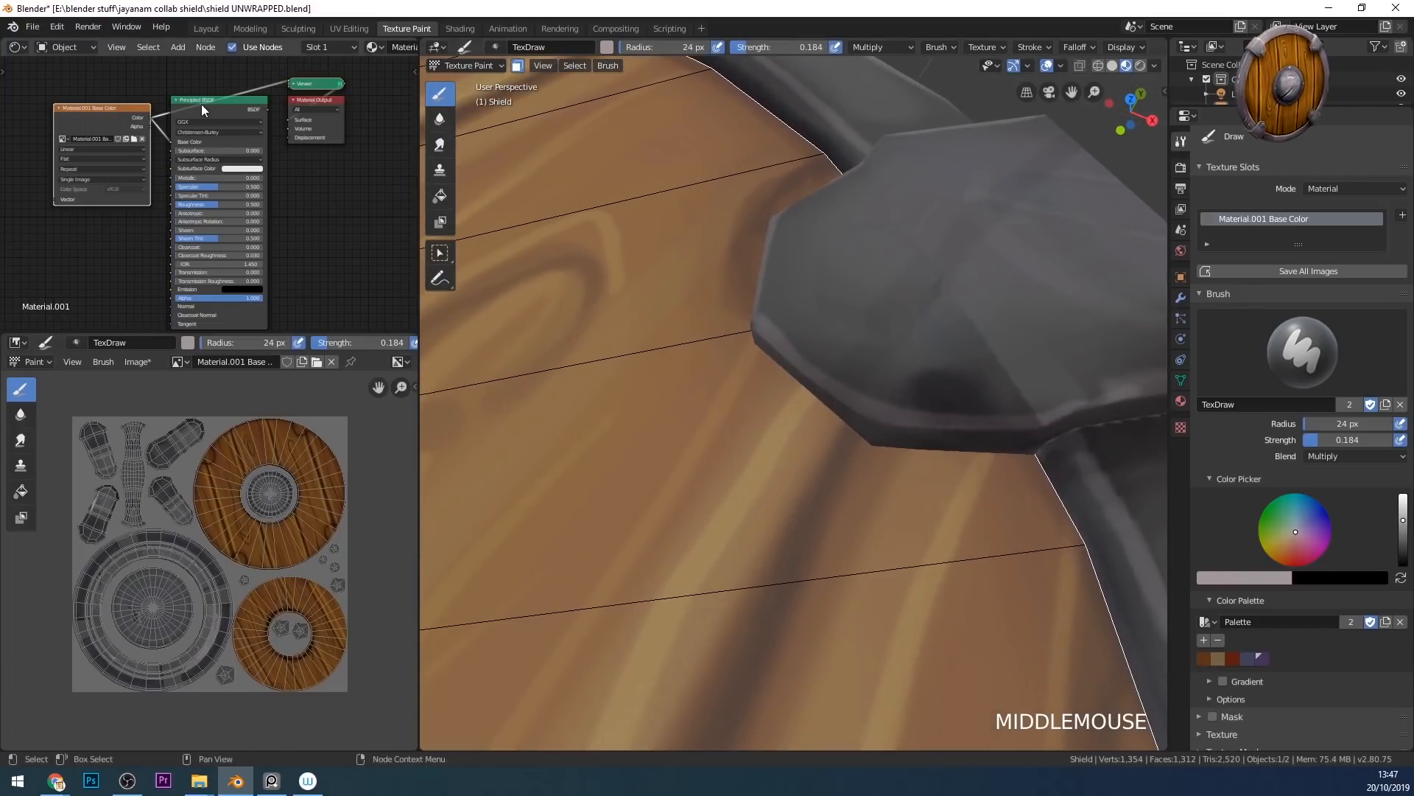
{"action": "left_click", "coordinate": [205, 102], "text": "ctrl+shift"}
{"action": "middle_click_drag", "start_coordinate": [955, 309], "coordinate": [932, 325]}
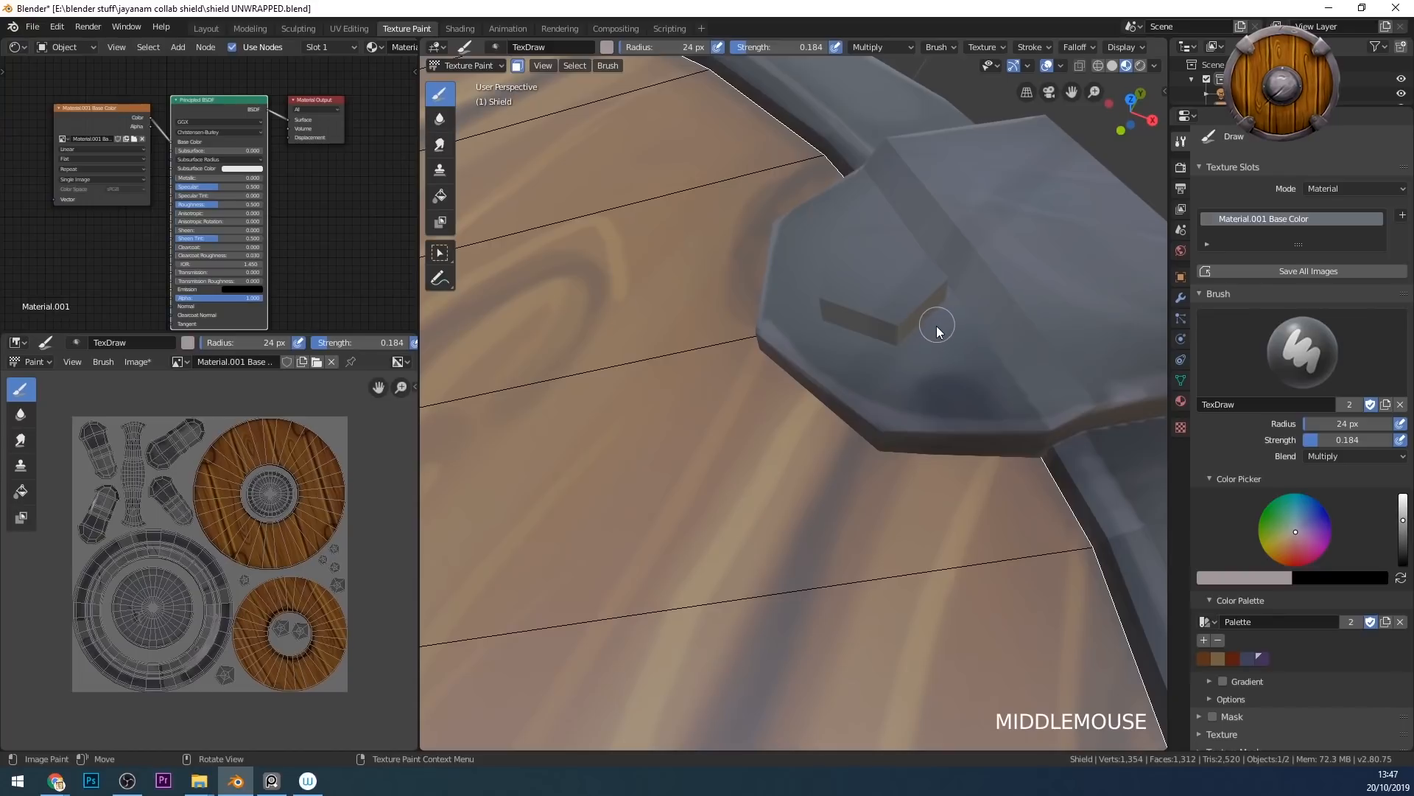
{"action": "key", "text": "f"}
{"action": "left_click", "coordinate": [948, 301]}
{"action": "left_click", "coordinate": [951, 299]}
{"action": "left_click", "coordinate": [910, 344]}
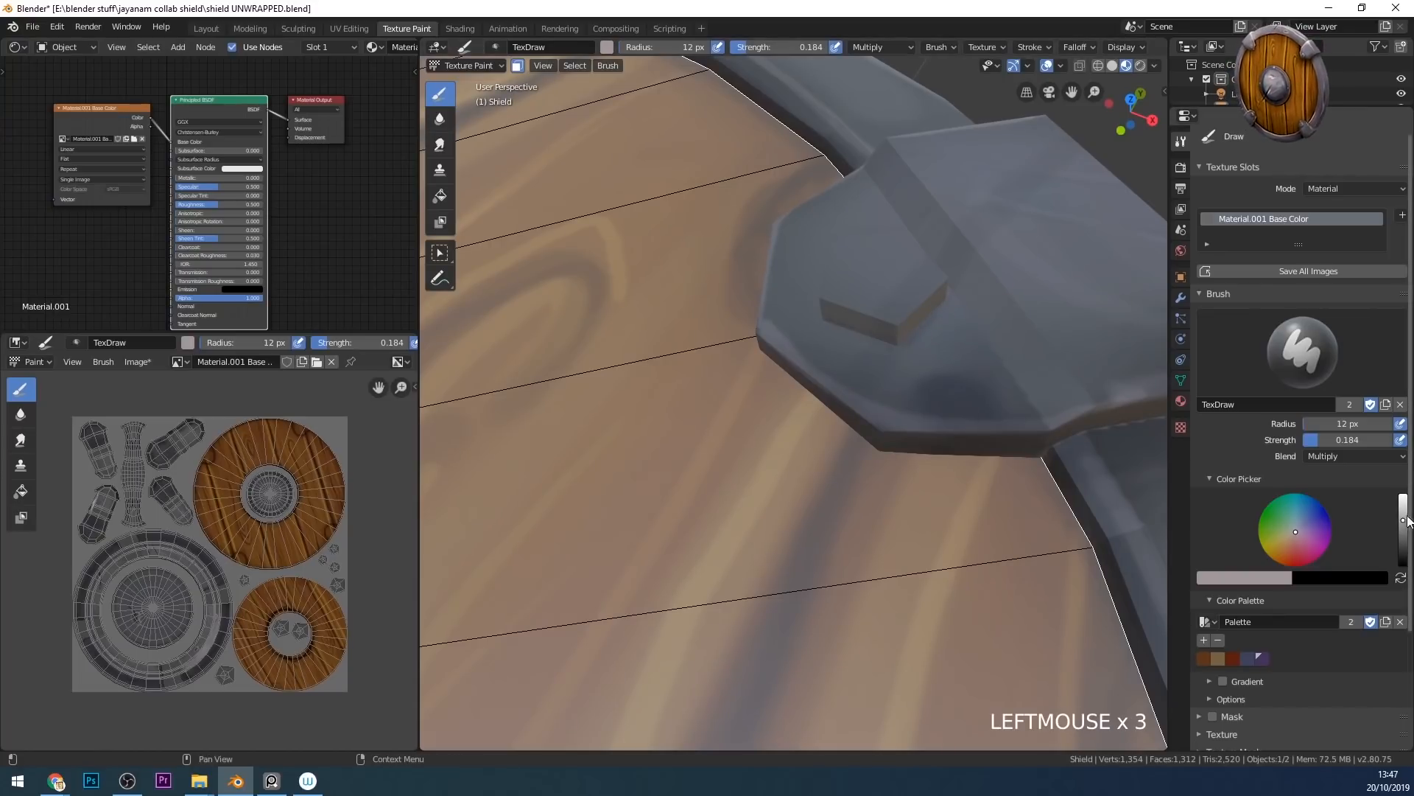
- Lower the paint colour's brightness to a near-black grey and dab Multiply shading around the stud's base
{"action": "left_click", "coordinate": [1402, 549]}
{"action": "left_click", "coordinate": [940, 312]}
{"action": "left_click", "coordinate": [954, 301]}
{"action": "left_click", "coordinate": [913, 330]}
{"action": "left_click", "coordinate": [845, 332]}
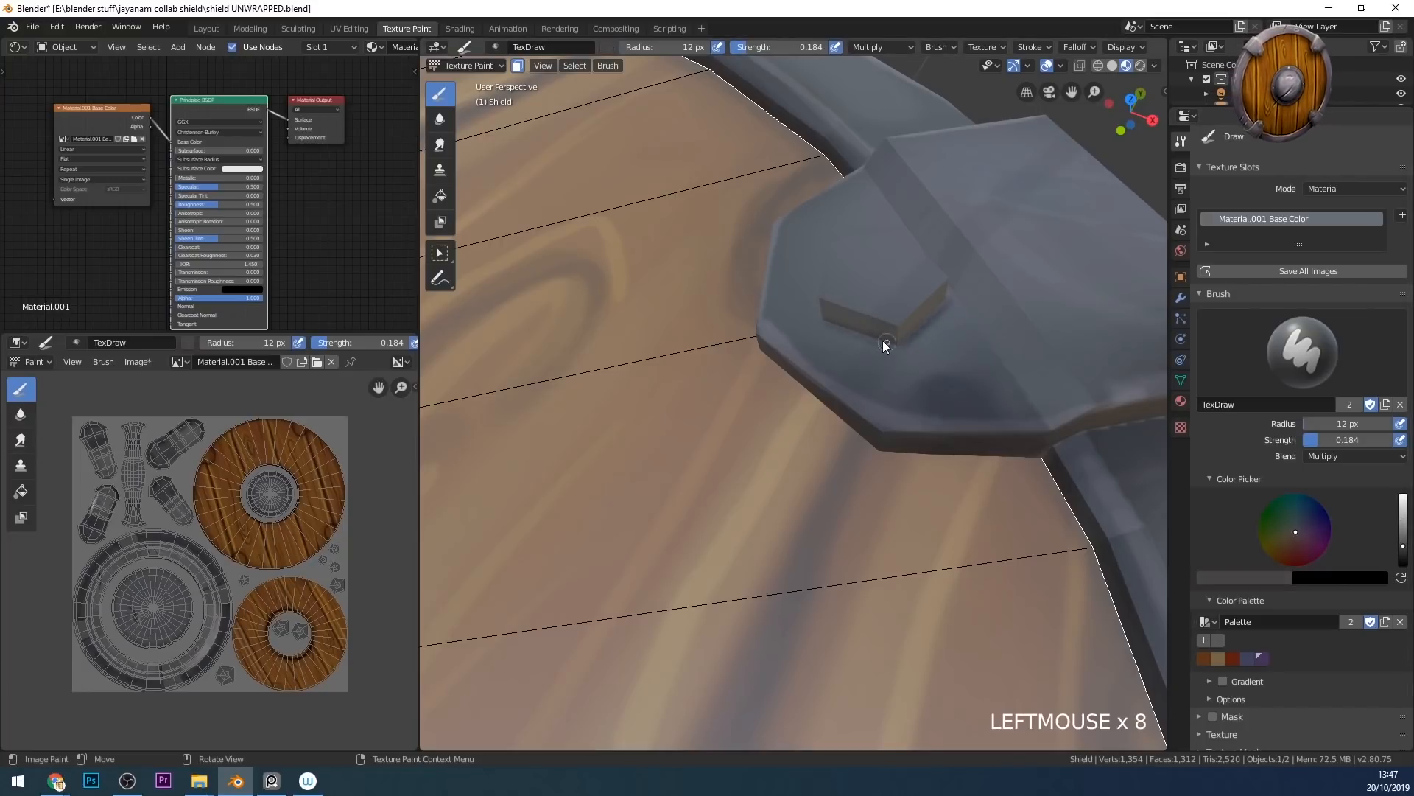
- Raise the brush strength to 0.442 and paint the dark contact line around the stud on the bracket
{"action": "middle_click_drag", "start_coordinate": [951, 353], "coordinate": [1165, 401]}
{"action": "left_click", "coordinate": [1075, 385]}
{"action": "left_click_drag", "start_coordinate": [1326, 440], "coordinate": [1350, 440]}
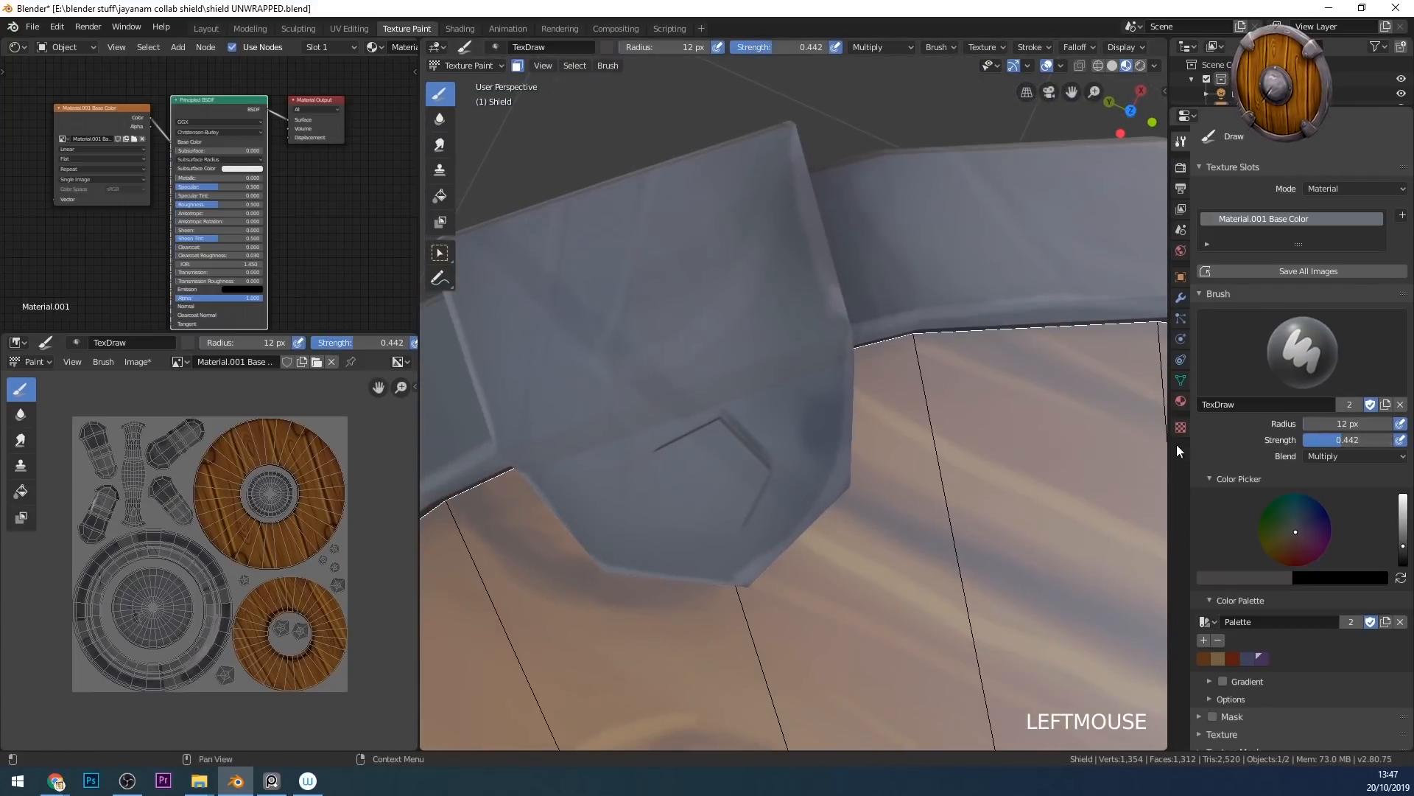
{"action": "middle_click_drag", "start_coordinate": [1149, 441], "coordinate": [959, 428]}
{"action": "left_click", "coordinate": [736, 347]}
{"action": "middle_click_drag", "start_coordinate": [736, 346], "coordinate": [899, 282]}
{"action": "left_click", "coordinate": [785, 279]}
{"action": "left_click", "coordinate": [860, 224]}
- Preview the base colour texture without lighting and paint dark 12 px lines around another side of the stud's base
{"action": "left_click", "coordinate": [126, 106], "text": "ctrl+shift"}
{"action": "mouse_move", "coordinate": [887, 365]}
{"action": "middle_mouse_down"}
{"action": "mouse_move", "coordinate": [914, 346]}
{"action": "mouse_move", "coordinate": [803, 324]}
{"action": "mouse_move", "coordinate": [783, 426]}
{"action": "mouse_move", "coordinate": [827, 356]}
{"action": "mouse_move", "coordinate": [792, 378]}
{"action": "mouse_move", "coordinate": [777, 354]}
{"action": "middle_mouse_up"}
{"action": "left_click_drag", "start_coordinate": [783, 211], "coordinate": [698, 263]}
{"action": "middle_click_drag", "start_coordinate": [616, 233], "coordinate": [969, 480]}
{"action": "left_click", "coordinate": [846, 287]}
{"action": "left_click", "coordinate": [957, 542]}
{"action": "left_click", "coordinate": [934, 378]}
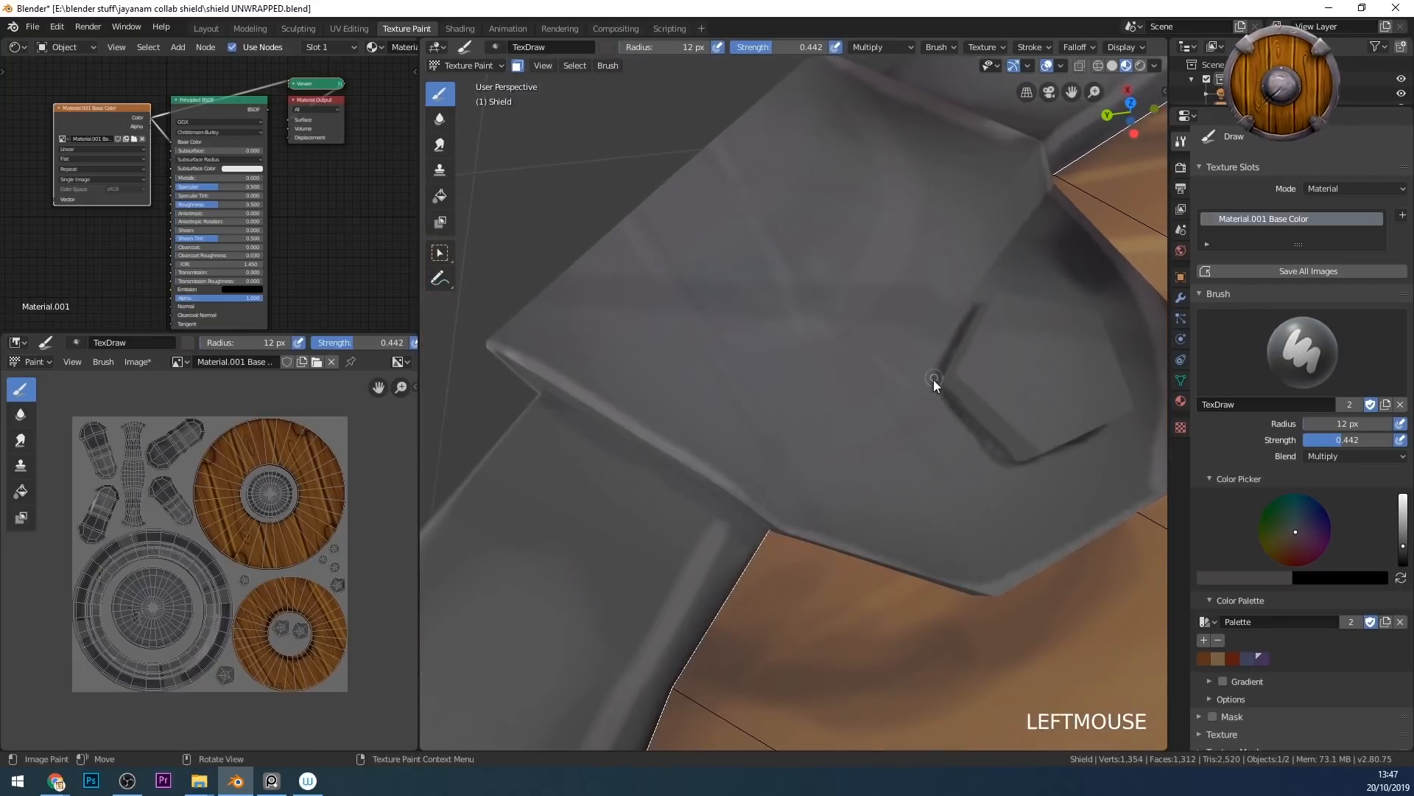
- Reinforce the dark 12 px contact outline along the stud's lower edges, then zoom out to the whole bracket
{"action": "middle_click_drag", "start_coordinate": [1081, 438], "coordinate": [787, 404]}
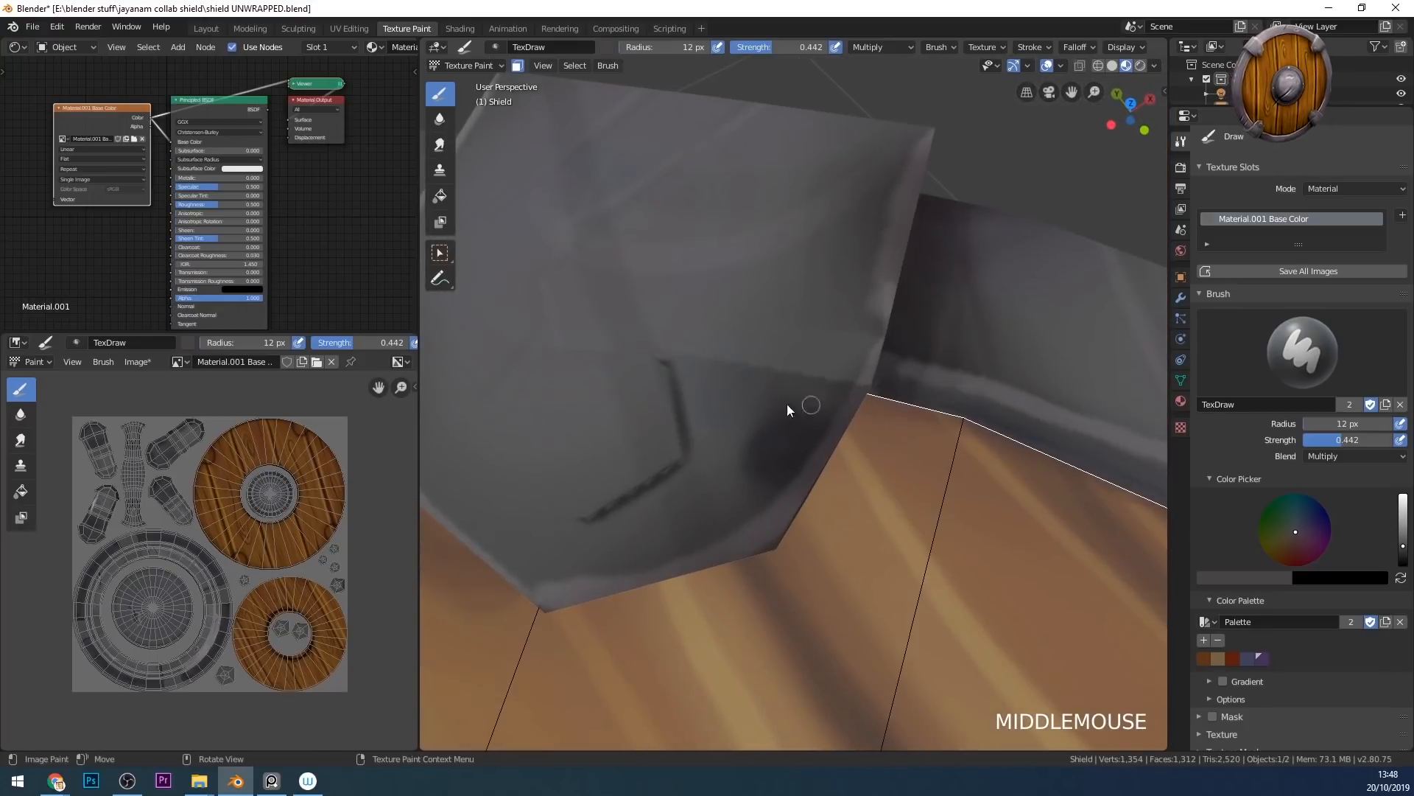
{"action": "left_click", "coordinate": [677, 393]}
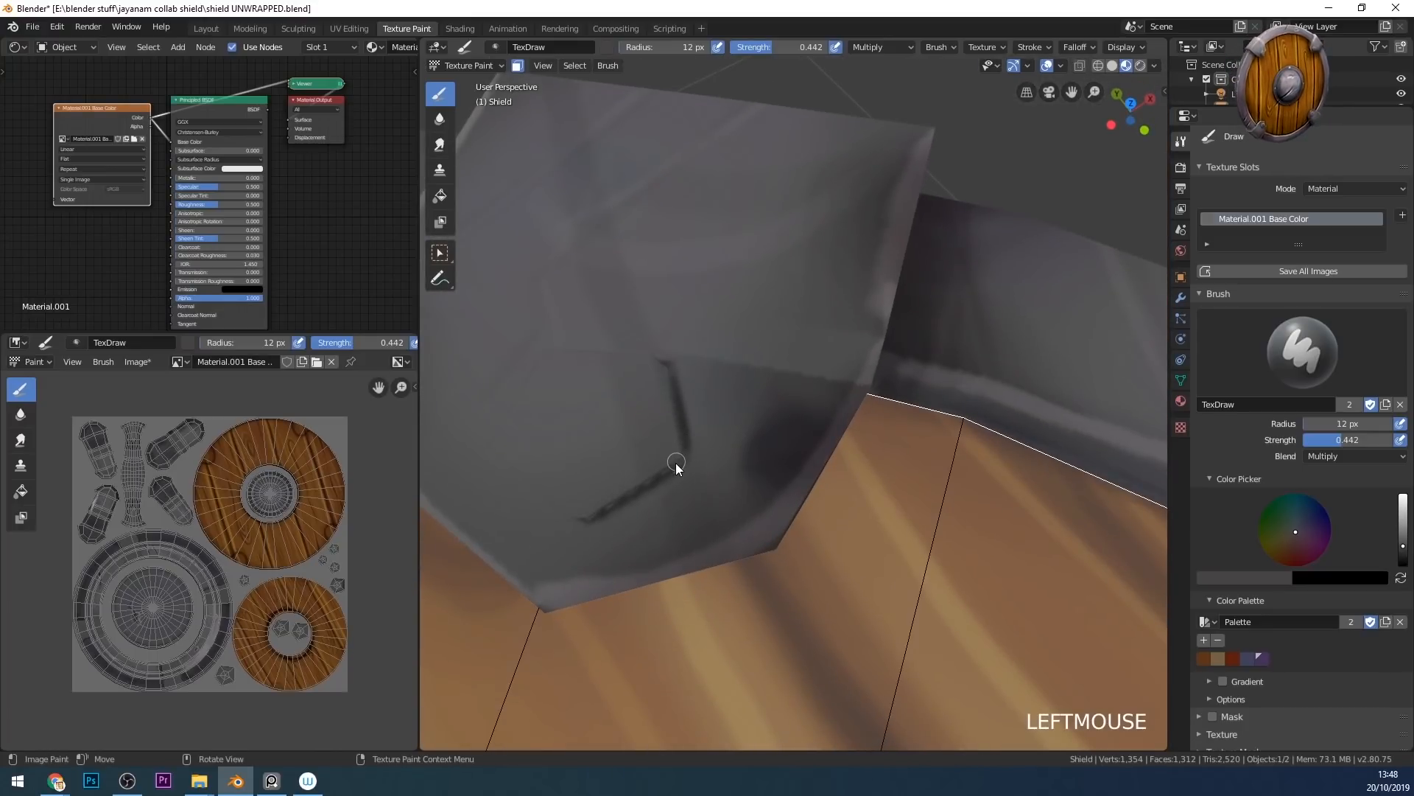
{"action": "middle_click_drag", "start_coordinate": [704, 425], "coordinate": [714, 341]}
{"action": "left_click", "coordinate": [691, 369]}
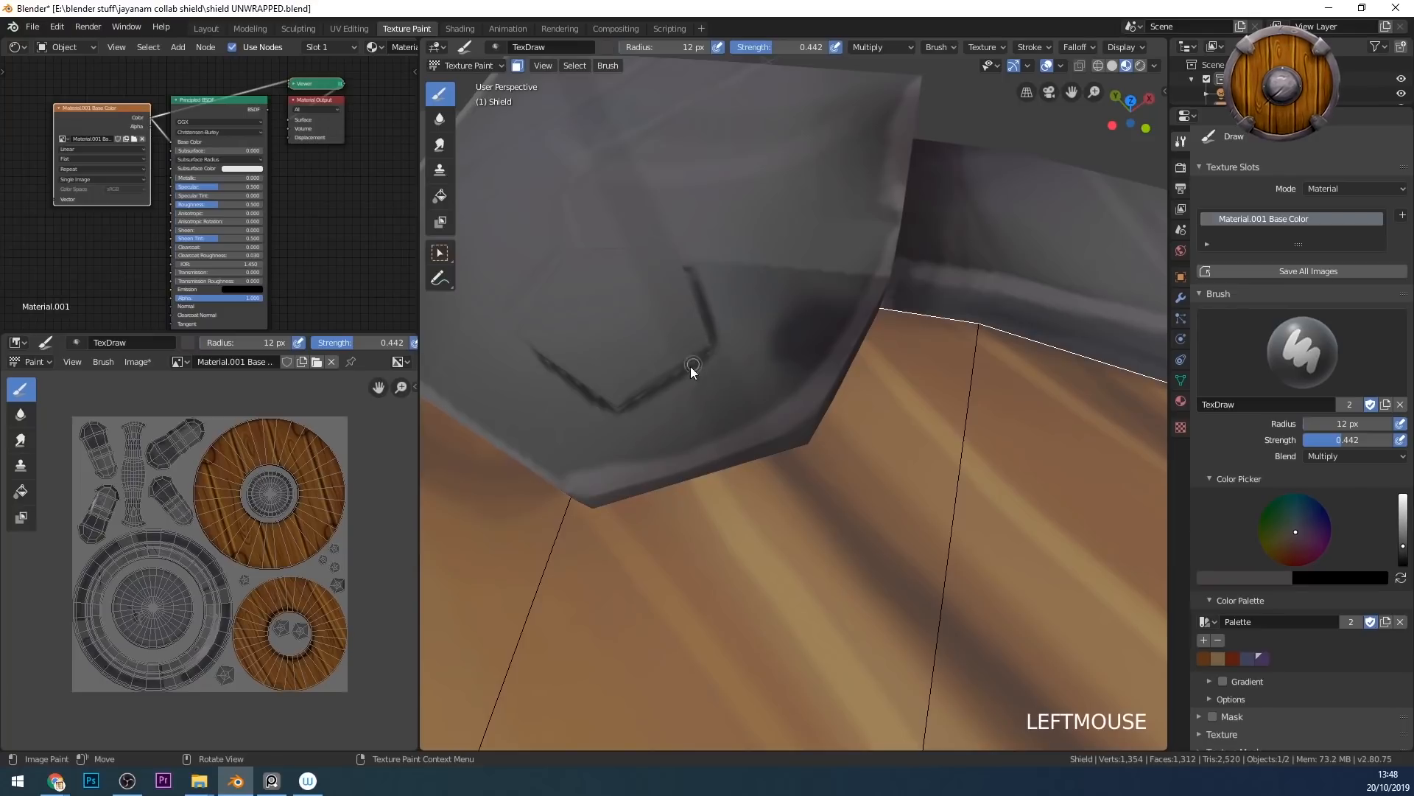
{"action": "left_click", "coordinate": [688, 382]}
{"action": "mouse_move", "coordinate": [634, 400]}
{"action": "middle_mouse_down"}
{"action": "mouse_move", "coordinate": [740, 396]}
{"action": "mouse_move", "coordinate": [752, 317]}
{"action": "middle_mouse_up"}
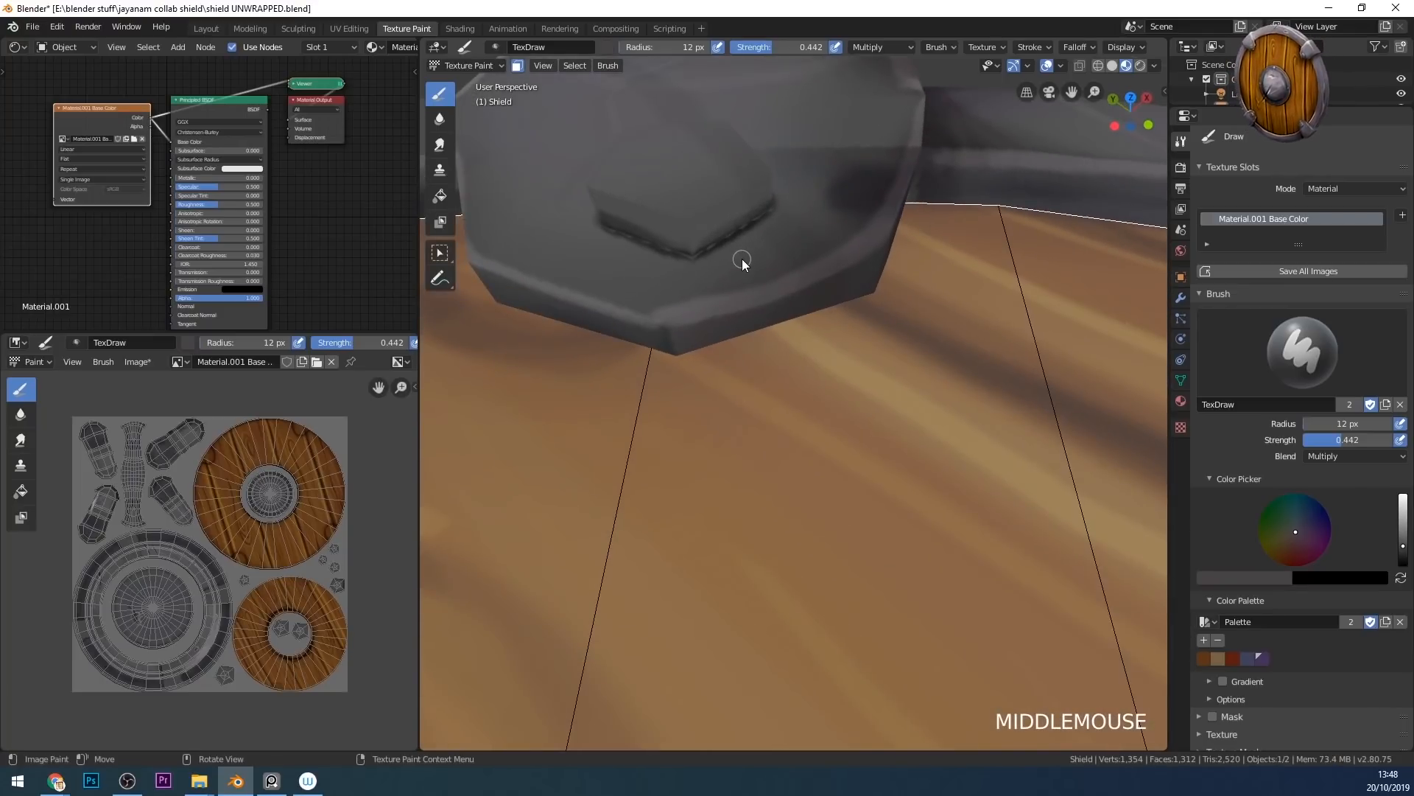
{"action": "middle_click_drag", "start_coordinate": [741, 259], "coordinate": [850, 451], "text": "ctrl"}
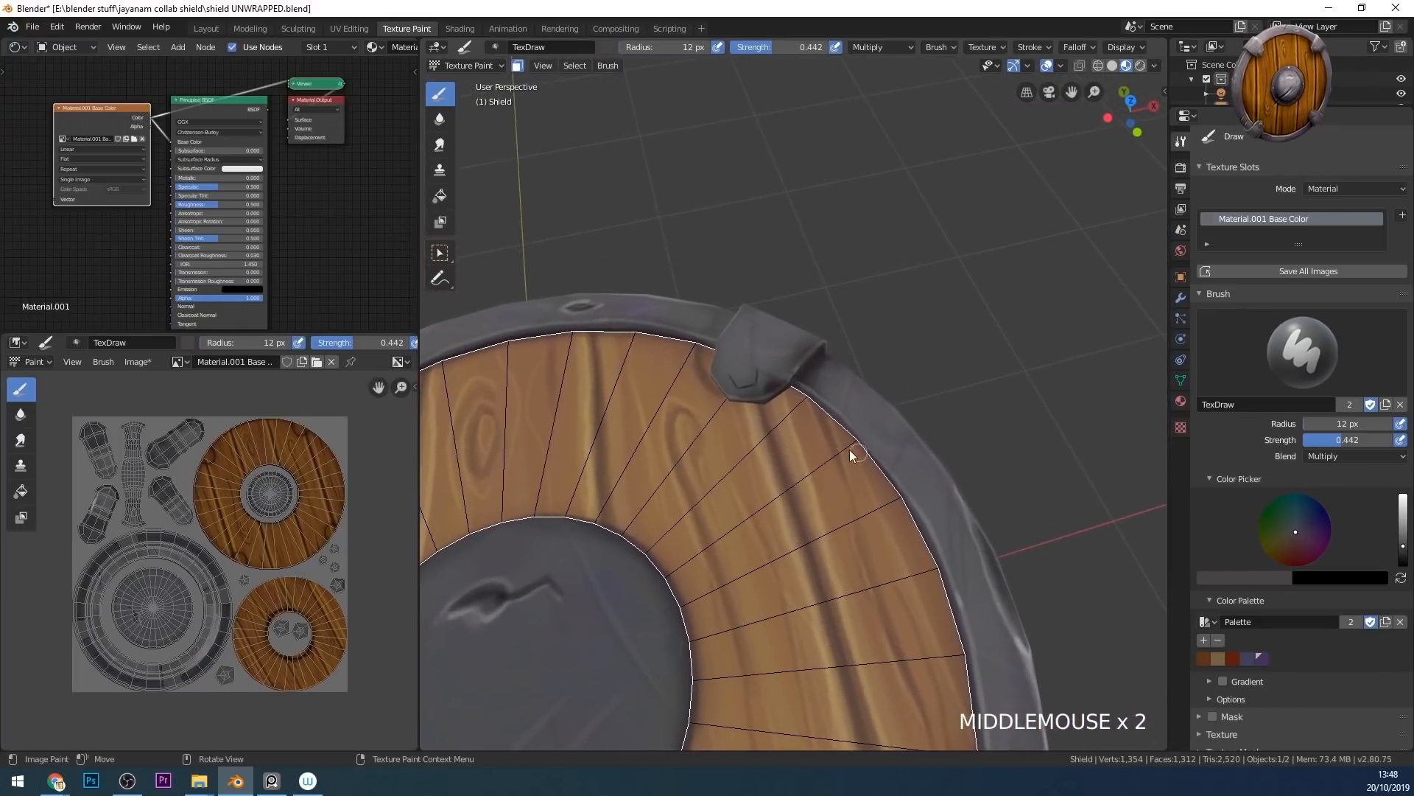
- Set the brush radius to 51 px and dab a soft Multiply shadow over the stud's sides and the surrounding metal
{"action": "middle_click_drag", "start_coordinate": [622, 407], "coordinate": [912, 334], "text": "ctrl"}
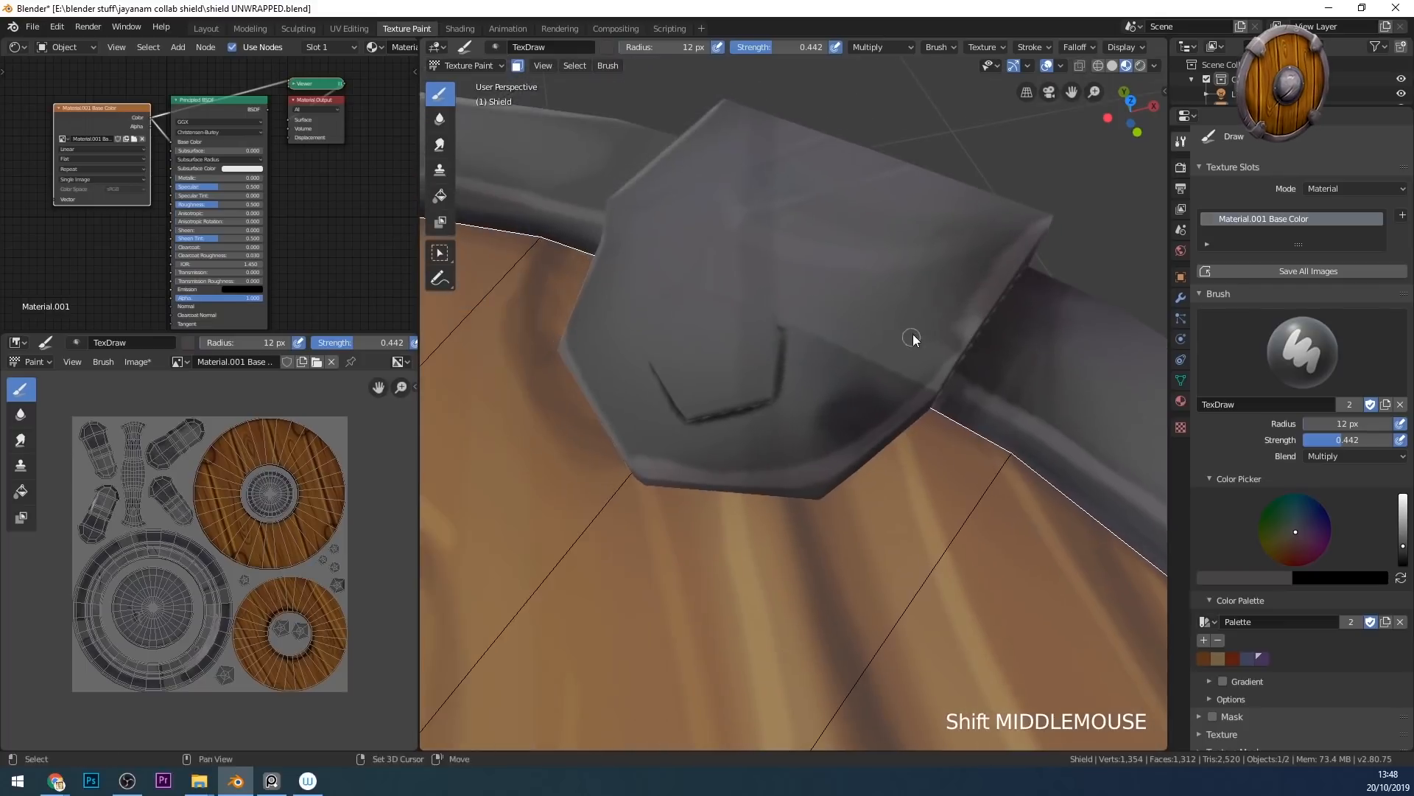
{"action": "middle_click", "coordinate": [1132, 109]}
{"action": "middle_click_drag", "start_coordinate": [1154, 98], "coordinate": [1134, 117]}
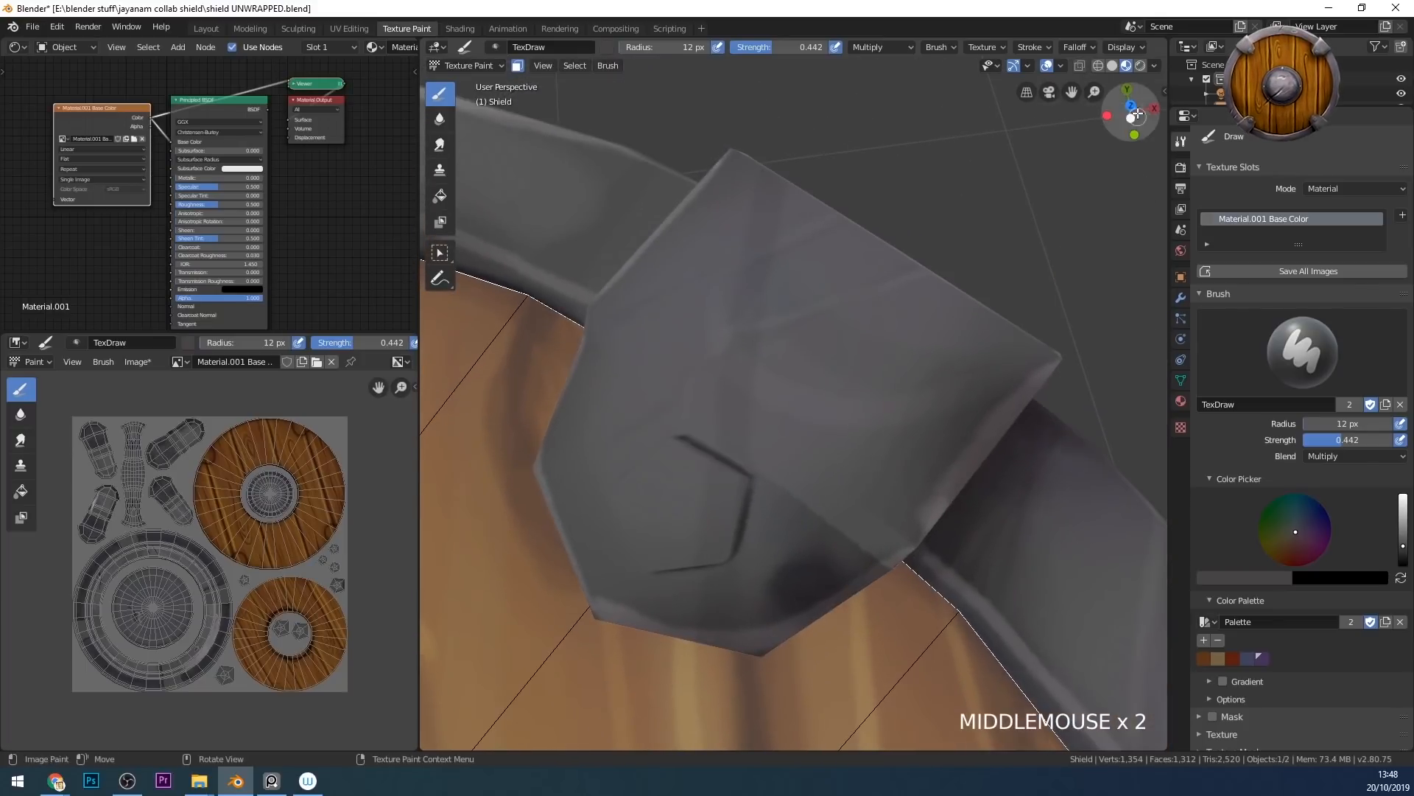
{"action": "middle_click_drag", "start_coordinate": [1059, 212], "coordinate": [969, 288]}
{"action": "key", "text": "f"}
{"action": "left_click", "coordinate": [766, 365]}
{"action": "left_click", "coordinate": [753, 361]}
{"action": "left_click", "coordinate": [785, 352]}
{"action": "left_click", "coordinate": [682, 373]}
{"action": "mouse_move", "coordinate": [682, 372]}
{"action": "middle_mouse_down"}
{"action": "mouse_move", "coordinate": [900, 342]}
{"action": "mouse_move", "coordinate": [810, 353]}
{"action": "middle_mouse_up"}
{"action": "left_click", "coordinate": [900, 342]}
{"action": "left_click", "coordinate": [918, 338]}
{"action": "middle_click_drag", "start_coordinate": [811, 353], "coordinate": [679, 378]}
{"action": "left_click", "coordinate": [680, 378]}
{"action": "left_click", "coordinate": [682, 346]}
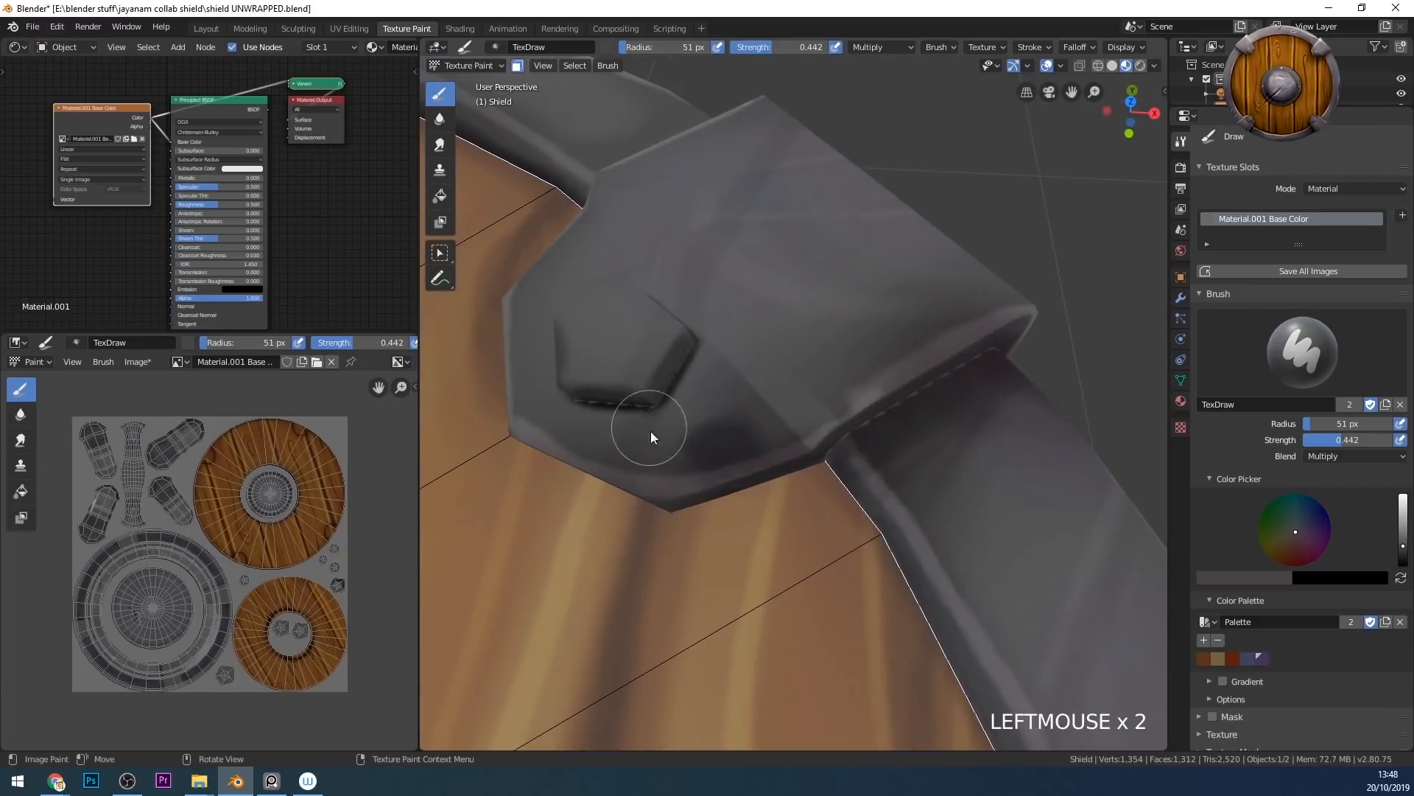
- Switch to a light grey Screen brush with a 12 px radius and highlight the stud's top edges
{"action": "middle_click_drag", "start_coordinate": [651, 431], "coordinate": [663, 472]}
{"action": "left_click", "coordinate": [1337, 456]}
{"action": "left_click", "coordinate": [1245, 584]}
{"action": "mouse_move", "coordinate": [848, 456]}
{"action": "middle_mouse_down"}
{"action": "mouse_move", "coordinate": [745, 440]}
{"action": "mouse_move", "coordinate": [661, 462]}
{"action": "mouse_move", "coordinate": [488, 390]}
{"action": "mouse_move", "coordinate": [600, 595]}
{"action": "mouse_move", "coordinate": [652, 519]}
{"action": "middle_mouse_up"}
{"action": "left_click", "coordinate": [576, 562]}
{"action": "key", "text": "f"}
{"action": "left_click", "coordinate": [847, 513]}
{"action": "middle_click_drag", "start_coordinate": [556, 470], "coordinate": [551, 317]}
{"action": "left_click", "coordinate": [668, 345]}
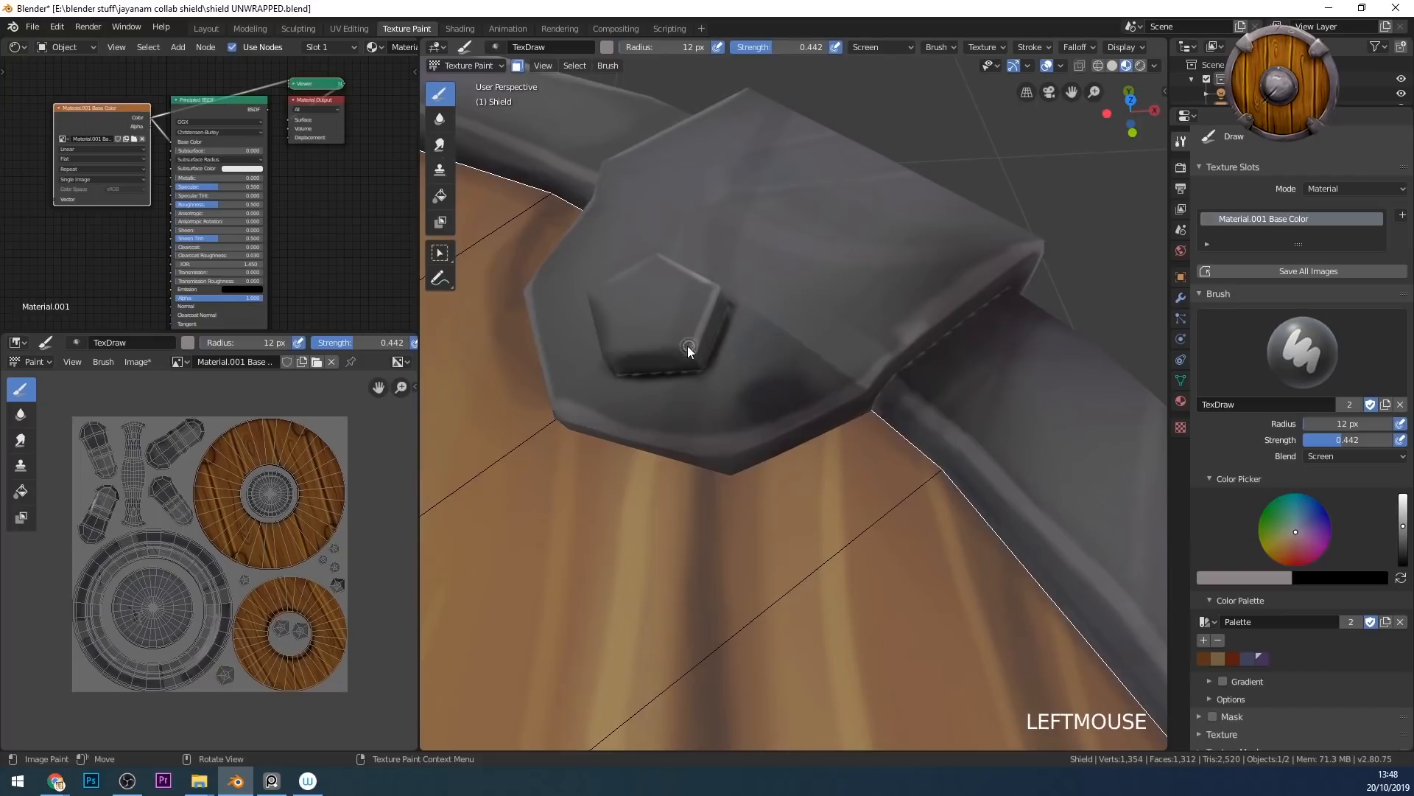
- Paint light 12 px Screen highlights along the stud's remaining top edges and vertical corners
{"action": "mouse_move", "coordinate": [687, 346]}
{"action": "middle_mouse_down"}
{"action": "mouse_move", "coordinate": [815, 332]}
{"action": "mouse_move", "coordinate": [1002, 281]}
{"action": "mouse_move", "coordinate": [948, 316]}
{"action": "mouse_move", "coordinate": [761, 322]}
{"action": "mouse_move", "coordinate": [641, 366]}
{"action": "mouse_move", "coordinate": [688, 307]}
{"action": "mouse_move", "coordinate": [1006, 163]}
{"action": "middle_mouse_up"}
{"action": "left_click_drag", "start_coordinate": [1006, 164], "coordinate": [1023, 180]}
{"action": "middle_click_drag", "start_coordinate": [1024, 180], "coordinate": [921, 309]}
{"action": "mouse_move", "coordinate": [921, 310]}
{"action": "middle_mouse_down", "text": "ctrl"}
{"action": "mouse_move", "coordinate": [828, 426]}
{"action": "mouse_move", "coordinate": [884, 412]}
{"action": "middle_mouse_up", "text": "ctrl"}
{"action": "left_click", "coordinate": [911, 497]}
{"action": "middle_click_drag", "start_coordinate": [911, 495], "coordinate": [890, 489]}
{"action": "mouse_move", "coordinate": [890, 489]}
{"action": "left_mouse_down"}
{"action": "mouse_move", "coordinate": [884, 508]}
{"action": "mouse_move", "coordinate": [906, 454]}
{"action": "left_mouse_up"}
{"action": "middle_click_drag", "start_coordinate": [906, 453], "coordinate": [1056, 448]}
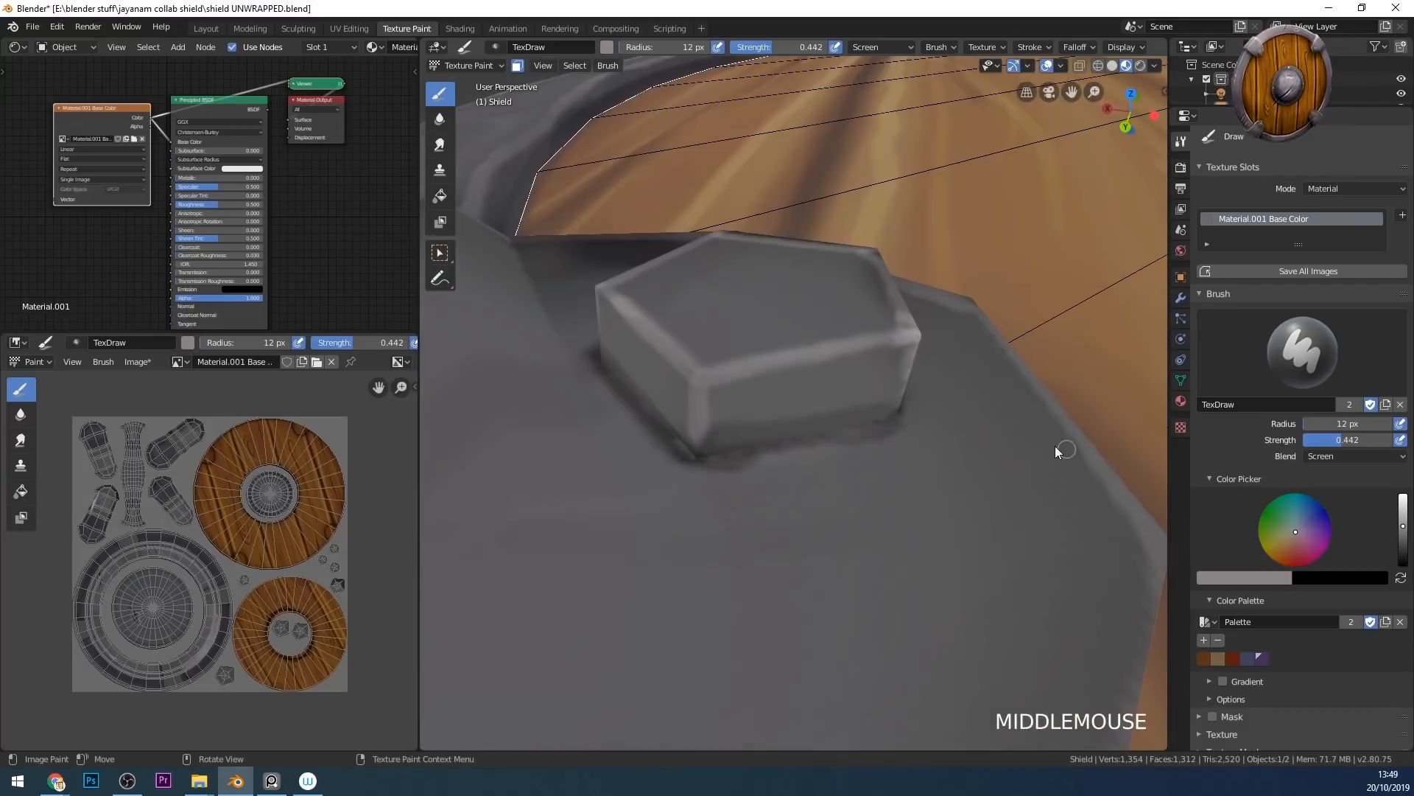
- Set the brush radius to 28 px and brighten the stud's front vertical corner and adjoining top edges with Screen strokes
{"action": "key", "text": "f"}
{"action": "left_click", "coordinate": [717, 374]}
{"action": "left_click_drag", "start_coordinate": [700, 379], "coordinate": [700, 430]}
{"action": "left_click_drag", "start_coordinate": [711, 375], "coordinate": [825, 355]}
{"action": "left_click_drag", "start_coordinate": [693, 375], "coordinate": [660, 354]}
{"action": "middle_click_drag", "start_coordinate": [692, 369], "coordinate": [876, 508], "text": "ctrl"}
{"action": "mouse_move", "coordinate": [877, 508]}
{"action": "middle_mouse_down"}
{"action": "mouse_move", "coordinate": [905, 500]}
{"action": "mouse_move", "coordinate": [846, 556]}
{"action": "mouse_move", "coordinate": [957, 510]}
{"action": "mouse_move", "coordinate": [788, 442]}
{"action": "mouse_move", "coordinate": [796, 401]}
{"action": "mouse_move", "coordinate": [704, 572]}
{"action": "middle_mouse_up"}
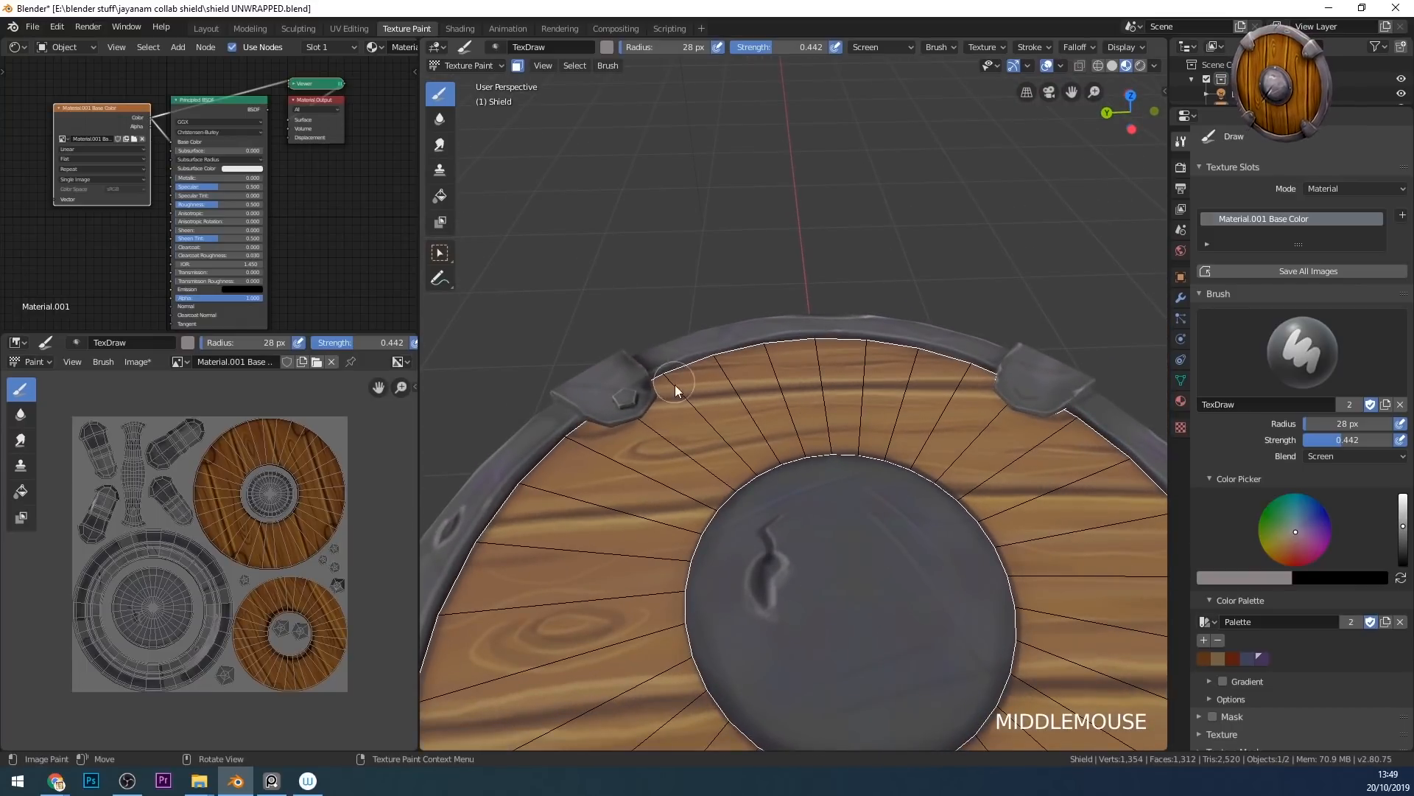
- Paint 28 px Screen highlights along the stud's top edges and corners from other viewing angles
{"action": "middle_click_drag", "start_coordinate": [644, 451], "coordinate": [770, 422], "text": "ctrl"}
{"action": "middle_click", "coordinate": [763, 378], "text": "alt"}
{"action": "left_click_drag", "start_coordinate": [681, 464], "coordinate": [693, 403]}
{"action": "mouse_move", "coordinate": [773, 492]}
{"action": "left_mouse_down"}
{"action": "mouse_move", "coordinate": [666, 483]}
{"action": "mouse_move", "coordinate": [720, 552]}
{"action": "left_mouse_up"}
{"action": "left_click", "coordinate": [745, 501]}
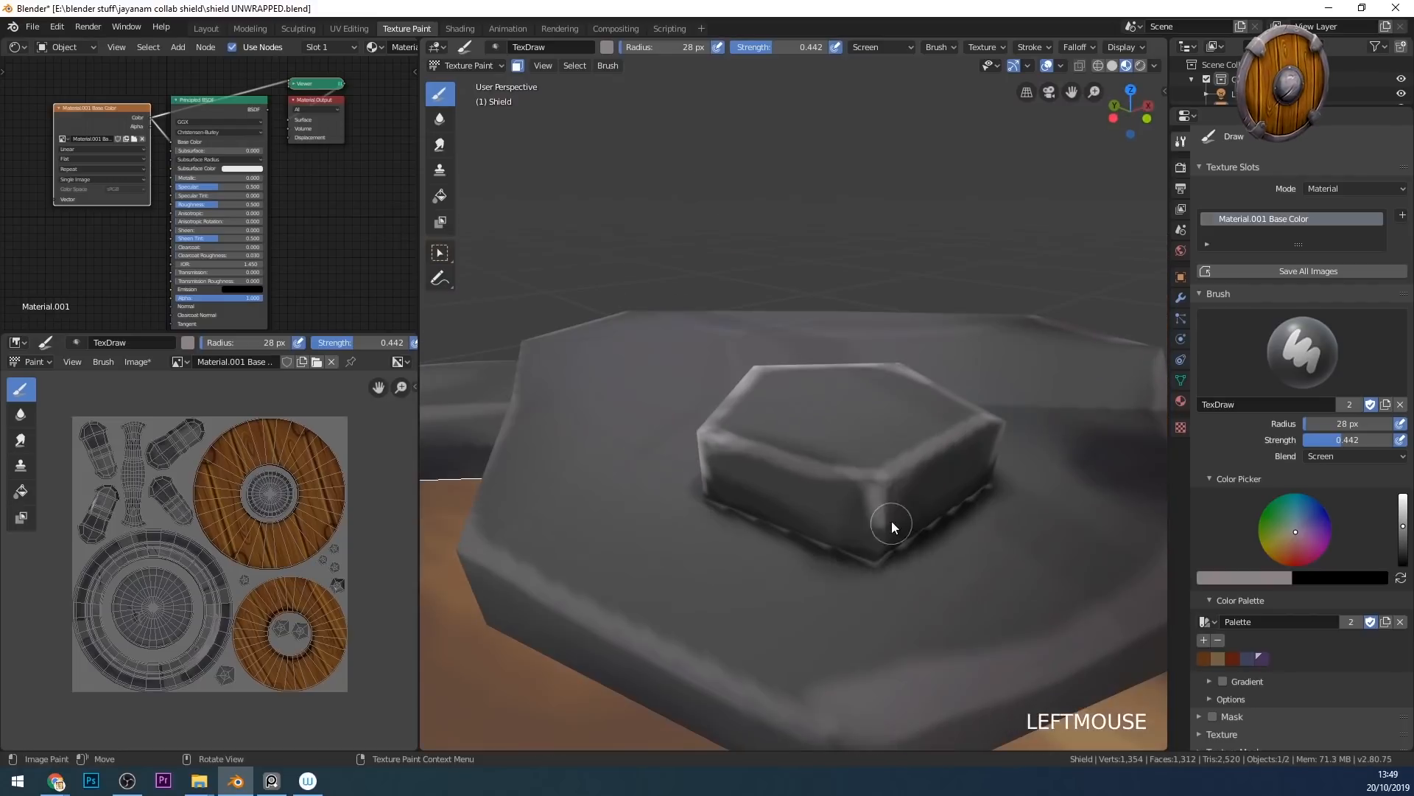
{"action": "left_click", "coordinate": [833, 647]}
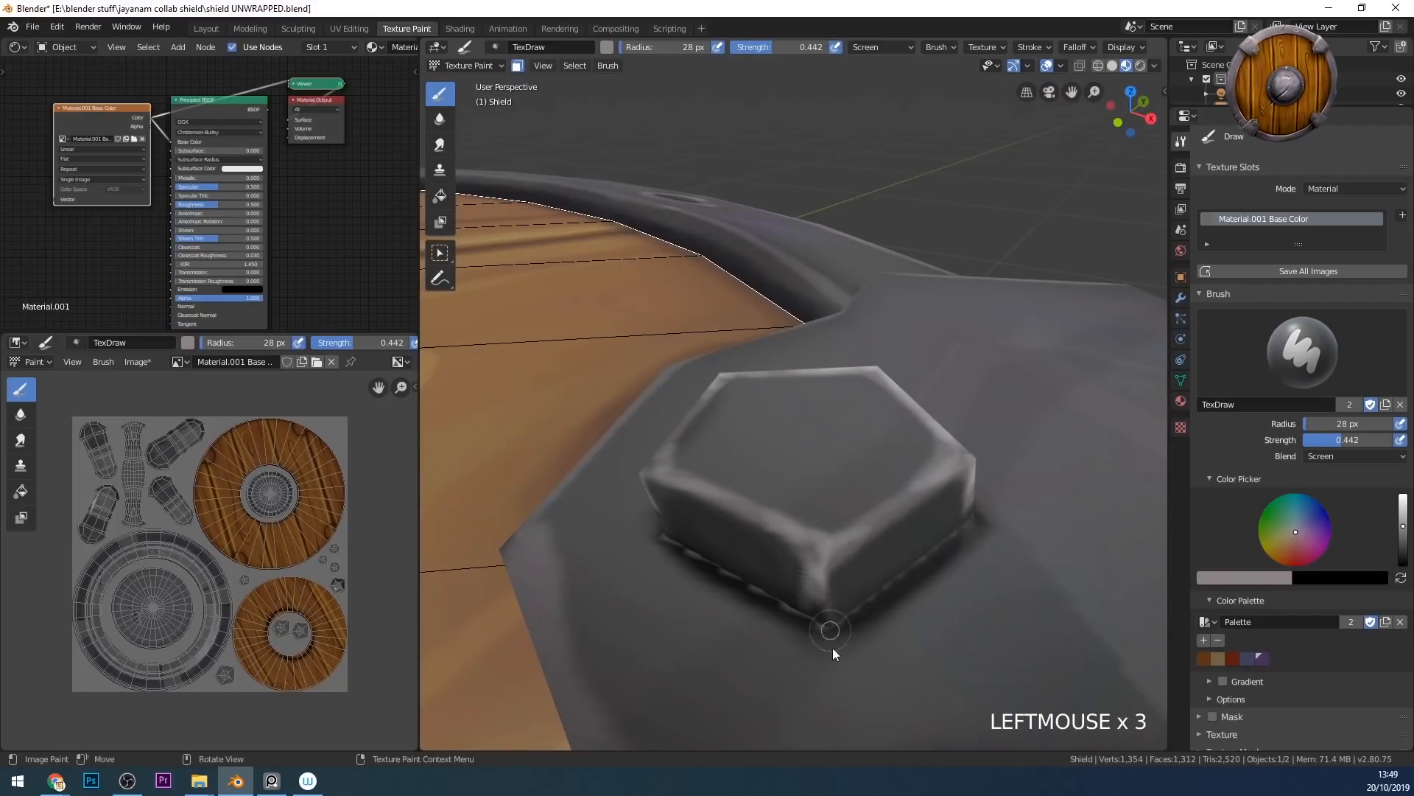
{"action": "left_click", "coordinate": [836, 611]}
- Dab 28 px Screen highlights onto the bracket's outer corner where the top meets the side
{"action": "mouse_move", "coordinate": [837, 612]}
{"action": "middle_mouse_down"}
{"action": "mouse_move", "coordinate": [894, 546]}
{"action": "mouse_move", "coordinate": [816, 494]}
{"action": "middle_mouse_up"}
{"action": "left_click", "coordinate": [886, 444]}
{"action": "mouse_move", "coordinate": [887, 444]}
{"action": "middle_mouse_down"}
{"action": "mouse_move", "coordinate": [859, 621]}
{"action": "mouse_move", "coordinate": [834, 432]}
{"action": "mouse_move", "coordinate": [816, 534]}
{"action": "mouse_move", "coordinate": [776, 534]}
{"action": "mouse_move", "coordinate": [780, 519]}
{"action": "middle_mouse_up"}
{"action": "left_click", "coordinate": [763, 537]}
{"action": "left_click", "coordinate": [753, 551]}
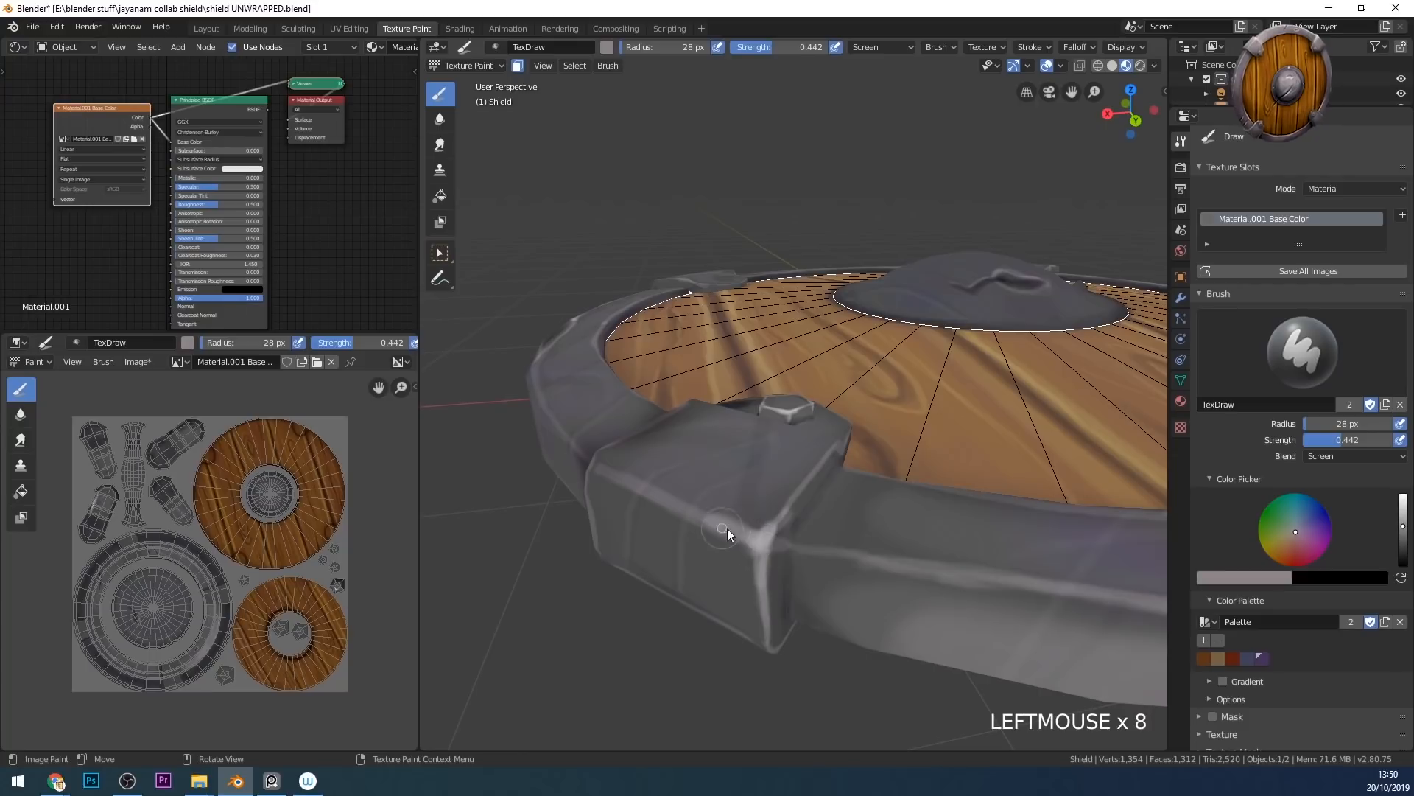
- Set the brush radius to 11 px and sharpen the highlights along the edges meeting at the bracket's outer corner
{"action": "key", "text": "f"}
{"action": "left_click", "coordinate": [698, 515]}
{"action": "mouse_move", "coordinate": [698, 515]}
{"action": "left_mouse_down"}
{"action": "mouse_move", "coordinate": [669, 498]}
{"action": "mouse_move", "coordinate": [745, 536]}
{"action": "left_mouse_up"}
{"action": "left_click_drag", "start_coordinate": [714, 522], "coordinate": [754, 540]}
{"action": "left_click_drag", "start_coordinate": [768, 528], "coordinate": [799, 486]}
{"action": "middle_click_drag", "start_coordinate": [833, 552], "coordinate": [849, 451]}
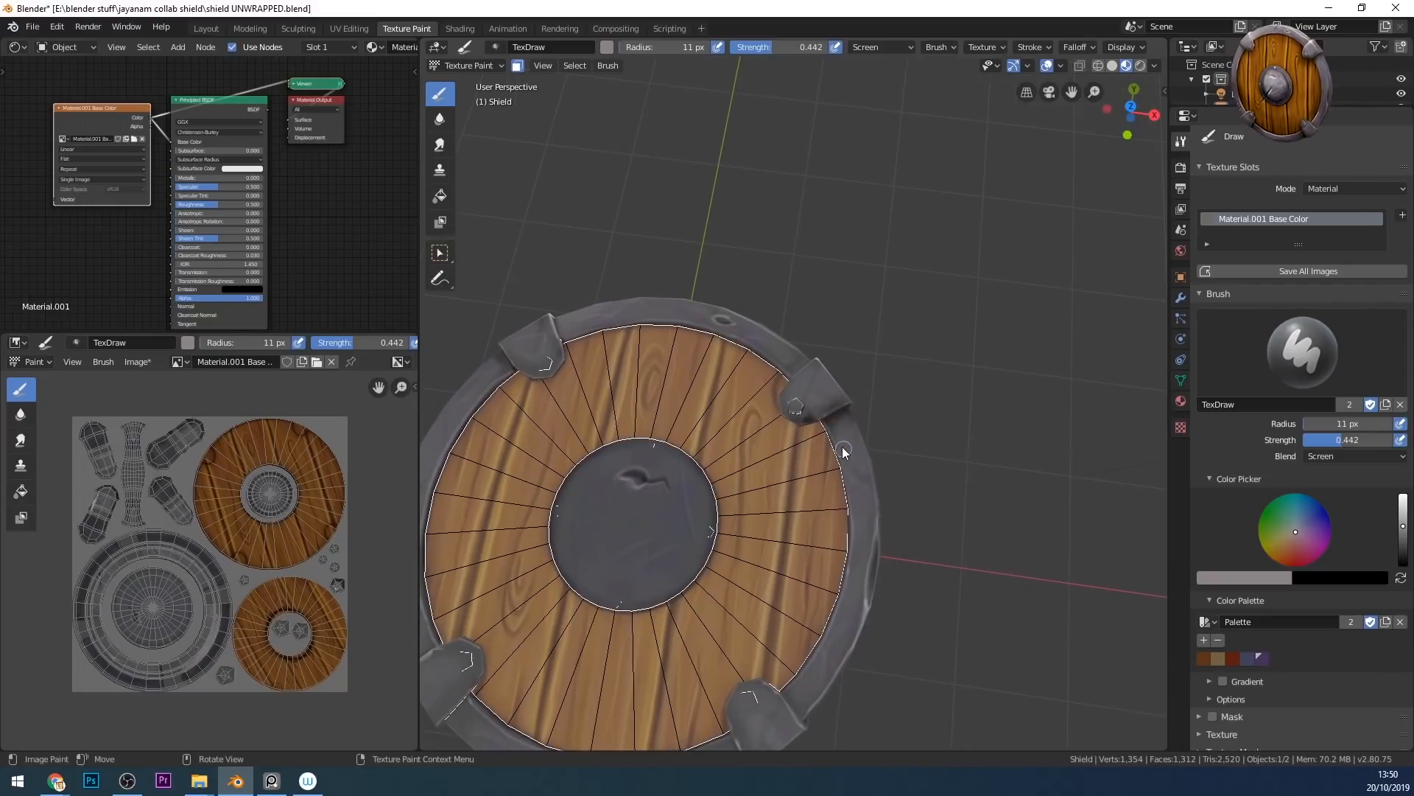
- Turn off face selection masking and dab 11 px Screen highlights along the metal rim's edges around the shield
{"action": "left_click", "coordinate": [519, 67]}
{"action": "mouse_move", "coordinate": [744, 221]}
{"action": "middle_mouse_down"}
{"action": "mouse_move", "coordinate": [768, 245]}
{"action": "mouse_move", "coordinate": [859, 545]}
{"action": "mouse_move", "coordinate": [837, 432]}
{"action": "mouse_move", "coordinate": [873, 449]}
{"action": "mouse_move", "coordinate": [850, 533]}
{"action": "mouse_move", "coordinate": [943, 508]}
{"action": "mouse_move", "coordinate": [966, 555]}
{"action": "mouse_move", "coordinate": [961, 369]}
{"action": "mouse_move", "coordinate": [920, 457]}
{"action": "mouse_move", "coordinate": [803, 470]}
{"action": "mouse_move", "coordinate": [892, 441]}
{"action": "mouse_move", "coordinate": [868, 424]}
{"action": "mouse_move", "coordinate": [703, 470]}
{"action": "middle_mouse_up"}
{"action": "middle_click_drag", "start_coordinate": [766, 544], "coordinate": [900, 422]}
{"action": "left_click", "coordinate": [900, 421]}
{"action": "middle_click_drag", "start_coordinate": [857, 483], "coordinate": [735, 443]}
{"action": "triple_click", "coordinate": [767, 424]}
{"action": "triple_click", "coordinate": [811, 415]}
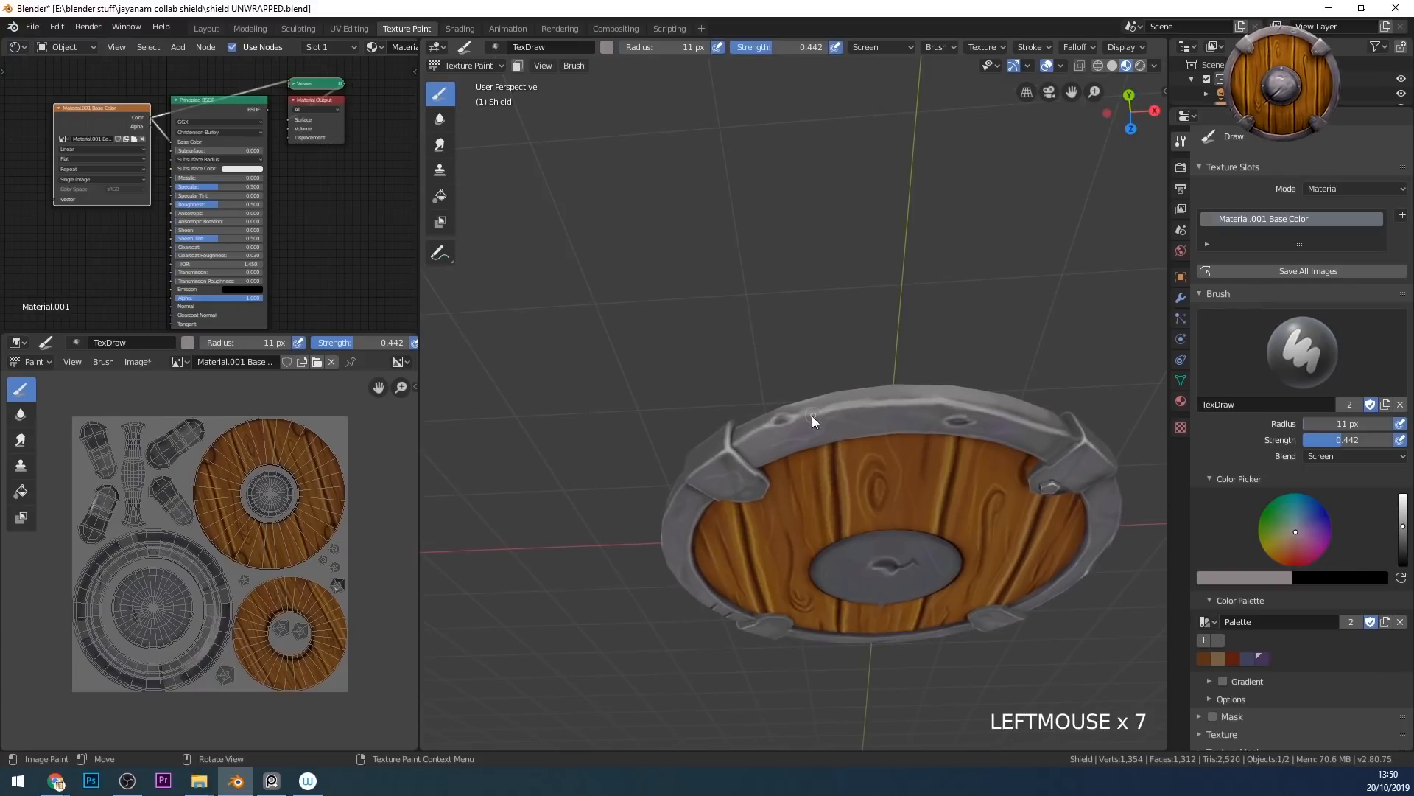
{"action": "middle_click_drag", "start_coordinate": [812, 415], "coordinate": [1051, 432]}
{"action": "double_click", "coordinate": [922, 369]}
{"action": "left_click", "coordinate": [913, 325]}
{"action": "mouse_move", "coordinate": [923, 369]}
{"action": "middle_mouse_down"}
{"action": "mouse_move", "coordinate": [914, 326]}
{"action": "mouse_move", "coordinate": [1072, 328]}
{"action": "mouse_move", "coordinate": [923, 267]}
{"action": "mouse_move", "coordinate": [1002, 357]}
{"action": "mouse_move", "coordinate": [1016, 414]}
{"action": "mouse_move", "coordinate": [1029, 355]}
{"action": "mouse_move", "coordinate": [1007, 369]}
{"action": "middle_mouse_up"}
{"action": "double_click", "coordinate": [1007, 432]}
- Resize the brush, lower its strength to 0.232, and dab softer Screen highlights on the metal, undoing one unwanted dab
{"action": "key", "text": "f"}
{"action": "left_click", "coordinate": [1019, 413]}
{"action": "left_click_drag", "start_coordinate": [1342, 440], "coordinate": [1324, 440]}
{"action": "mouse_move", "coordinate": [977, 423]}
{"action": "middle_mouse_down"}
{"action": "mouse_move", "coordinate": [1019, 432]}
{"action": "mouse_move", "coordinate": [983, 377]}
{"action": "mouse_move", "coordinate": [1001, 430]}
{"action": "middle_mouse_up"}
{"action": "left_click", "coordinate": [983, 377]}
{"action": "triple_click", "coordinate": [1002, 422]}
{"action": "key", "text": "ctrl+z"}
{"action": "left_click", "coordinate": [984, 488]}
{"action": "mouse_move", "coordinate": [984, 488]}
{"action": "middle_mouse_down"}
{"action": "mouse_move", "coordinate": [987, 435]}
{"action": "mouse_move", "coordinate": [956, 436]}
{"action": "mouse_move", "coordinate": [1024, 453]}
{"action": "middle_mouse_up"}
{"action": "left_click", "coordinate": [956, 436]}
- Change the brush size again and dab further soft Screen highlights on the shield's metal parts
{"action": "key", "text": "f"}
{"action": "left_click", "coordinate": [801, 414]}
{"action": "mouse_move", "coordinate": [801, 414]}
{"action": "middle_mouse_down"}
{"action": "mouse_move", "coordinate": [817, 417]}
{"action": "mouse_move", "coordinate": [727, 440]}
{"action": "middle_mouse_up"}
{"action": "triple_click", "coordinate": [929, 401]}
{"action": "middle_click_drag", "start_coordinate": [930, 401], "coordinate": [1045, 355]}
- Switch the brush to Multiply with a 50 px radius and darken around the central boss's lower edge
{"action": "left_click", "coordinate": [1353, 456]}
{"action": "left_click", "coordinate": [1252, 486]}
{"action": "middle_click_drag", "start_coordinate": [1017, 509], "coordinate": [975, 515]}
{"action": "middle_click_drag", "start_coordinate": [975, 514], "coordinate": [837, 414], "text": "shift"}
{"action": "key", "text": "f"}
{"action": "left_click", "coordinate": [863, 412]}
{"action": "mouse_move", "coordinate": [864, 409]}
{"action": "left_mouse_down"}
{"action": "mouse_move", "coordinate": [876, 382]}
{"action": "mouse_move", "coordinate": [844, 440]}
{"action": "left_mouse_up"}
{"action": "left_click_drag", "start_coordinate": [818, 453], "coordinate": [766, 455]}
{"action": "left_click_drag", "start_coordinate": [736, 445], "coordinate": [696, 412]}
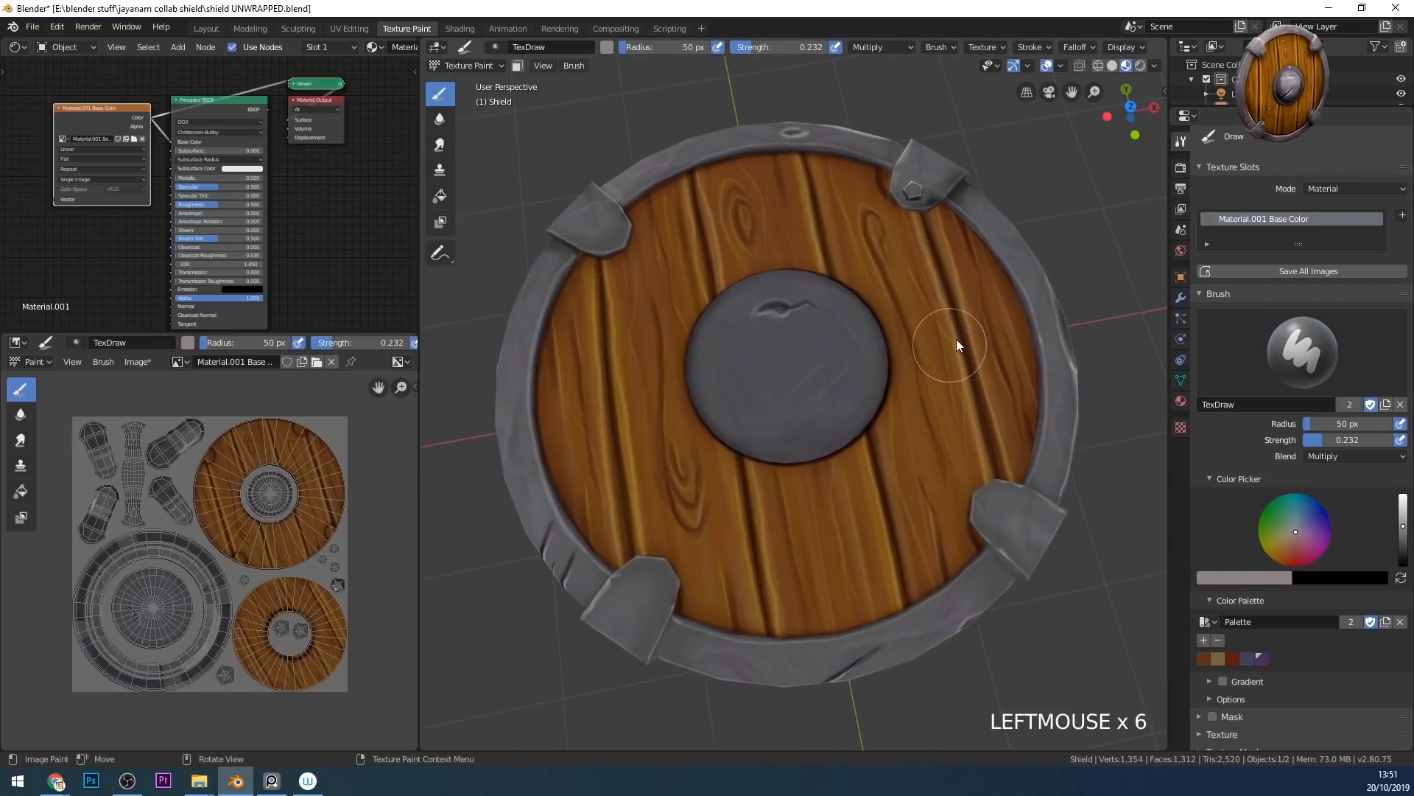
- Build up the Multiply shading across the boss's lower and outer sides with 50 px strokes
{"action": "middle_click_drag", "start_coordinate": [957, 346], "coordinate": [899, 413]}
{"action": "middle_click_drag", "start_coordinate": [814, 423], "coordinate": [841, 398]}
{"action": "mouse_move", "coordinate": [842, 393]}
{"action": "left_mouse_down"}
{"action": "mouse_move", "coordinate": [725, 331]}
{"action": "mouse_move", "coordinate": [861, 383]}
{"action": "mouse_move", "coordinate": [731, 417]}
{"action": "left_mouse_up"}
{"action": "middle_click_drag", "start_coordinate": [886, 466], "coordinate": [884, 485]}
{"action": "left_click_drag", "start_coordinate": [847, 345], "coordinate": [852, 435]}
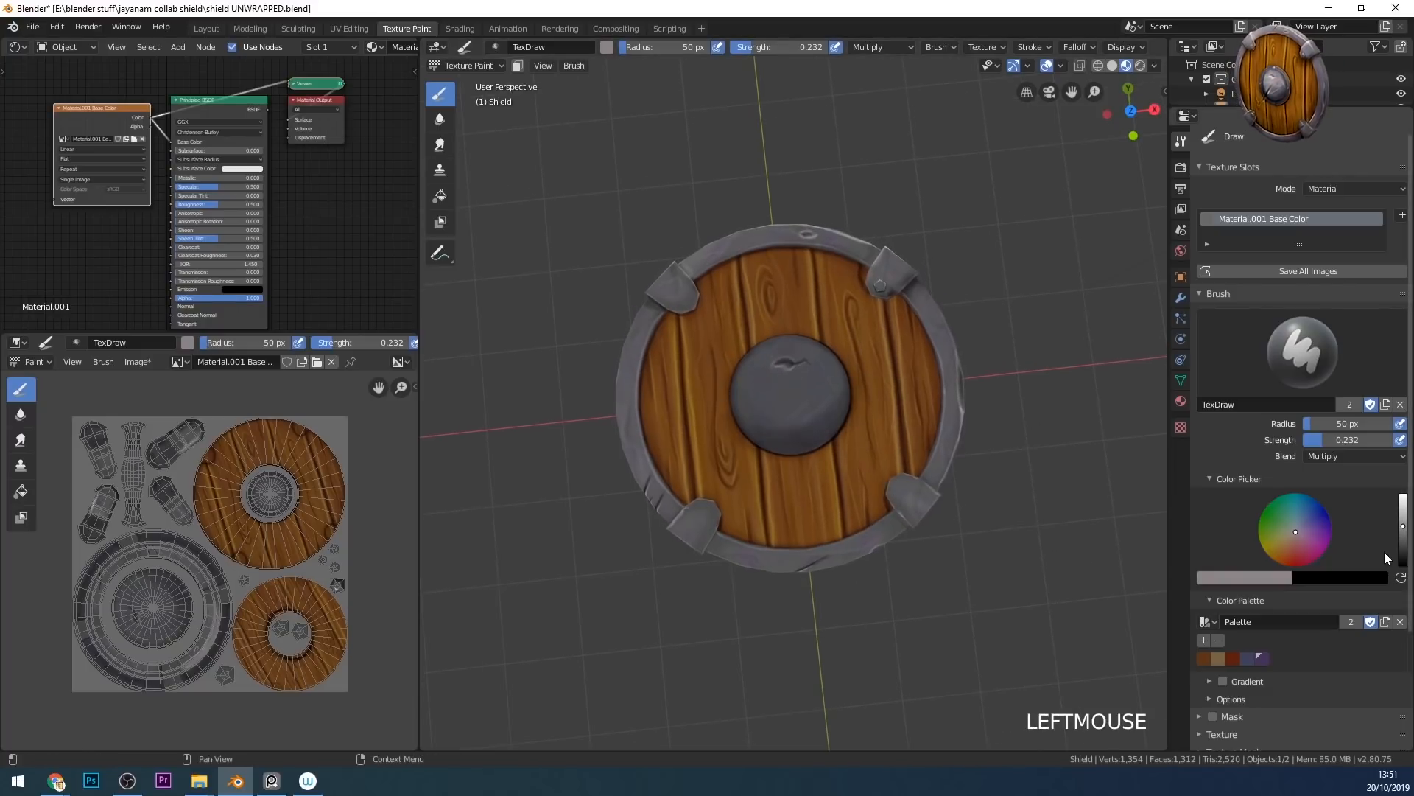
{"action": "middle_click_drag", "start_coordinate": [864, 390], "coordinate": [844, 375]}
{"action": "mouse_move", "coordinate": [844, 369]}
{"action": "left_mouse_down"}
{"action": "mouse_move", "coordinate": [853, 404]}
{"action": "mouse_move", "coordinate": [719, 377]}
{"action": "mouse_move", "coordinate": [831, 441]}
{"action": "left_mouse_up"}
{"action": "mouse_move", "coordinate": [831, 440]}
{"action": "left_mouse_down"}
{"action": "mouse_move", "coordinate": [780, 449]}
{"action": "mouse_move", "coordinate": [726, 413]}
{"action": "left_mouse_up"}
- Paint 50 px Multiply shadows around the two upper brackets
{"action": "mouse_move", "coordinate": [718, 291]}
{"action": "left_mouse_down"}
{"action": "mouse_move", "coordinate": [702, 276]}
{"action": "mouse_move", "coordinate": [693, 295]}
{"action": "left_mouse_up"}
{"action": "mouse_move", "coordinate": [887, 295]}
{"action": "left_mouse_down"}
{"action": "mouse_move", "coordinate": [936, 310]}
{"action": "mouse_move", "coordinate": [895, 302]}
{"action": "left_mouse_up"}
{"action": "left_click_drag", "start_coordinate": [895, 302], "coordinate": [930, 304]}
{"action": "left_click_drag", "start_coordinate": [920, 308], "coordinate": [887, 299]}
- Paint 50 px Multiply shadows across the lower part of the shield around the two lower brackets
{"action": "middle_click_drag", "start_coordinate": [914, 550], "coordinate": [939, 483]}
{"action": "mouse_move", "coordinate": [667, 458]}
{"action": "left_mouse_down"}
{"action": "mouse_move", "coordinate": [696, 479]}
{"action": "mouse_move", "coordinate": [708, 466]}
{"action": "left_mouse_up"}
{"action": "left_click_drag", "start_coordinate": [888, 450], "coordinate": [913, 464]}
{"action": "left_click_drag", "start_coordinate": [937, 460], "coordinate": [887, 478]}
{"action": "left_click_drag", "start_coordinate": [700, 479], "coordinate": [682, 485]}
{"action": "middle_click_drag", "start_coordinate": [693, 490], "coordinate": [741, 488]}
{"action": "left_click_drag", "start_coordinate": [755, 479], "coordinate": [776, 477]}
{"action": "middle_click_drag", "start_coordinate": [776, 478], "coordinate": [821, 483]}
{"action": "left_click_drag", "start_coordinate": [814, 482], "coordinate": [836, 479]}
- Deepen the Multiply shading along the shield's lower side with more 50 px strokes
{"action": "middle_click_drag", "start_coordinate": [958, 494], "coordinate": [810, 495]}
{"action": "left_click_drag", "start_coordinate": [866, 490], "coordinate": [914, 470]}
{"action": "mouse_move", "coordinate": [805, 516]}
{"action": "middle_mouse_down"}
{"action": "mouse_move", "coordinate": [788, 554]}
{"action": "mouse_move", "coordinate": [803, 487]}
{"action": "middle_mouse_up"}
{"action": "left_click_drag", "start_coordinate": [816, 444], "coordinate": [838, 435]}
{"action": "mouse_move", "coordinate": [928, 441]}
{"action": "middle_mouse_down"}
{"action": "mouse_move", "coordinate": [1010, 468]}
{"action": "mouse_move", "coordinate": [1002, 479]}
{"action": "middle_mouse_up"}
- Add small Multiply dabs to the shading below the boss and near the lower rim
{"action": "scroll", "coordinate": [984, 456], "scroll_direction": "down", "scroll_amount": 3}
{"action": "mouse_move", "coordinate": [965, 435]}
{"action": "middle_mouse_down"}
{"action": "mouse_move", "coordinate": [956, 457]}
{"action": "mouse_move", "coordinate": [884, 405]}
{"action": "middle_mouse_up"}
{"action": "left_click_drag", "start_coordinate": [803, 464], "coordinate": [811, 467]}
{"action": "middle_click_drag", "start_coordinate": [811, 467], "coordinate": [799, 482]}
{"action": "mouse_move", "coordinate": [817, 460]}
{"action": "middle_mouse_down"}
{"action": "mouse_move", "coordinate": [835, 464]}
{"action": "mouse_move", "coordinate": [815, 517]}
{"action": "mouse_move", "coordinate": [840, 479]}
{"action": "middle_mouse_up"}
{"action": "left_click", "coordinate": [837, 465]}
{"action": "middle_click_drag", "start_coordinate": [906, 527], "coordinate": [869, 538]}
{"action": "left_click", "coordinate": [868, 545]}
- Set the brush radius to 133 px and sweep broad Multiply strokes over the whole shield to deepen its overall shading
{"action": "key", "text": "f"}
{"action": "left_click", "coordinate": [929, 541]}
{"action": "left_click_drag", "start_coordinate": [704, 287], "coordinate": [1003, 494]}
{"action": "left_click", "coordinate": [618, 197]}
{"action": "mouse_move", "coordinate": [845, 516]}
{"action": "left_mouse_down"}
{"action": "mouse_move", "coordinate": [983, 471]}
{"action": "mouse_move", "coordinate": [546, 320]}
{"action": "left_mouse_up"}
{"action": "mouse_move", "coordinate": [607, 251]}
{"action": "left_mouse_down"}
{"action": "mouse_move", "coordinate": [873, 602]}
{"action": "mouse_move", "coordinate": [1027, 415]}
{"action": "left_mouse_up"}
{"action": "mouse_move", "coordinate": [972, 479]}
{"action": "left_mouse_down"}
{"action": "mouse_move", "coordinate": [726, 414]}
{"action": "mouse_move", "coordinate": [908, 488]}
{"action": "mouse_move", "coordinate": [966, 428]}
{"action": "mouse_move", "coordinate": [861, 382]}
{"action": "mouse_move", "coordinate": [671, 424]}
{"action": "left_mouse_up"}
{"action": "left_click_drag", "start_coordinate": [671, 424], "coordinate": [796, 332]}
{"action": "mouse_move", "coordinate": [707, 257]}
{"action": "left_mouse_down"}
{"action": "mouse_move", "coordinate": [639, 234]}
{"action": "mouse_move", "coordinate": [665, 503]}
{"action": "left_mouse_up"}
{"action": "left_click_drag", "start_coordinate": [639, 310], "coordinate": [981, 475]}
{"action": "middle_click_drag", "start_coordinate": [981, 475], "coordinate": [957, 439]}
{"action": "left_click", "coordinate": [883, 506]}
{"action": "mouse_move", "coordinate": [883, 506]}
{"action": "middle_mouse_down"}
{"action": "mouse_move", "coordinate": [917, 560]}
{"action": "mouse_move", "coordinate": [623, 494]}
{"action": "mouse_move", "coordinate": [807, 402]}
{"action": "mouse_move", "coordinate": [983, 502]}
{"action": "middle_mouse_up"}
{"action": "left_click", "coordinate": [622, 493]}
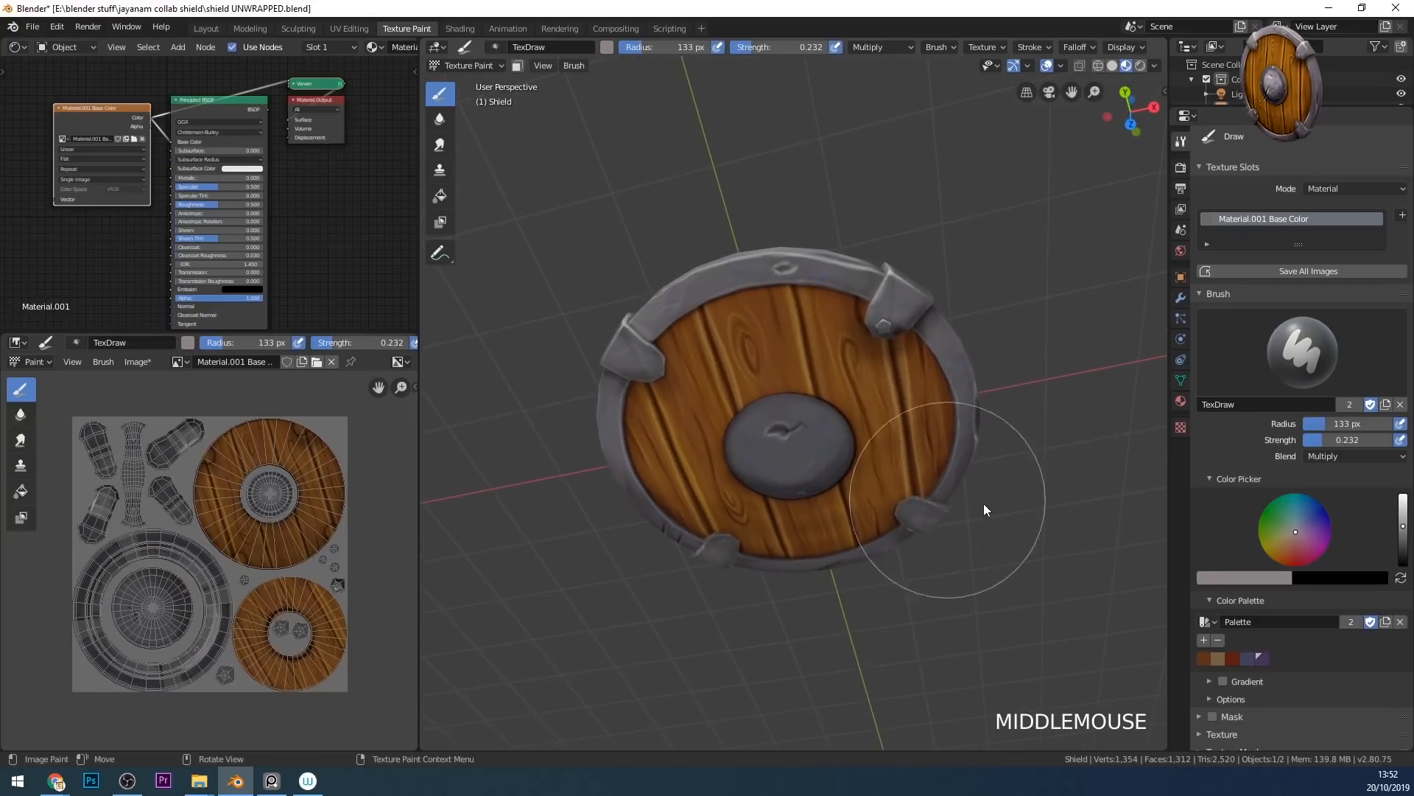
- Switch the brush to Screen, undo the broad highlight dab, and lower the strength to 0.144
{"action": "left_click", "coordinate": [1348, 456]}
{"action": "left_click", "coordinate": [1264, 568]}
{"action": "middle_click_drag", "start_coordinate": [1099, 524], "coordinate": [884, 416]}
{"action": "left_click", "coordinate": [603, 528]}
{"action": "middle_click_drag", "start_coordinate": [603, 527], "coordinate": [913, 431]}
{"action": "key", "text": "ctrl+z"}
{"action": "left_click_drag", "start_coordinate": [1313, 444], "coordinate": [1297, 443]}
- Dab soft Screen highlights at 0.144 strength over the central boss
{"action": "mouse_move", "coordinate": [914, 442]}
{"action": "middle_mouse_down"}
{"action": "mouse_move", "coordinate": [900, 482]}
{"action": "mouse_move", "coordinate": [901, 410]}
{"action": "mouse_move", "coordinate": [791, 402]}
{"action": "mouse_move", "coordinate": [834, 352]}
{"action": "middle_mouse_up"}
{"action": "left_click", "coordinate": [833, 353]}
{"action": "left_click", "coordinate": [821, 408]}
{"action": "middle_click_drag", "start_coordinate": [821, 408], "coordinate": [860, 386]}
- Resize the brush and paint faint Screen highlights on the upper bracket and adjoining rim
{"action": "key", "text": "f"}
{"action": "key", "text": "f"}
{"action": "left_click", "coordinate": [766, 392]}
{"action": "mouse_move", "coordinate": [772, 393]}
{"action": "middle_mouse_down"}
{"action": "mouse_move", "coordinate": [801, 431]}
{"action": "mouse_move", "coordinate": [794, 466]}
{"action": "middle_mouse_up"}
{"action": "left_click", "coordinate": [645, 324]}
{"action": "left_click_drag", "start_coordinate": [650, 323], "coordinate": [687, 343]}
{"action": "left_click", "coordinate": [697, 344]}
{"action": "mouse_move", "coordinate": [700, 346]}
{"action": "middle_mouse_down"}
{"action": "mouse_move", "coordinate": [903, 265]}
{"action": "mouse_move", "coordinate": [744, 337]}
{"action": "middle_mouse_up"}
- Set the brush radius to 5 px, raise its strength, and paint fine Screen highlights on the lower-left bracket and adjoining rim
{"action": "key", "text": "f"}
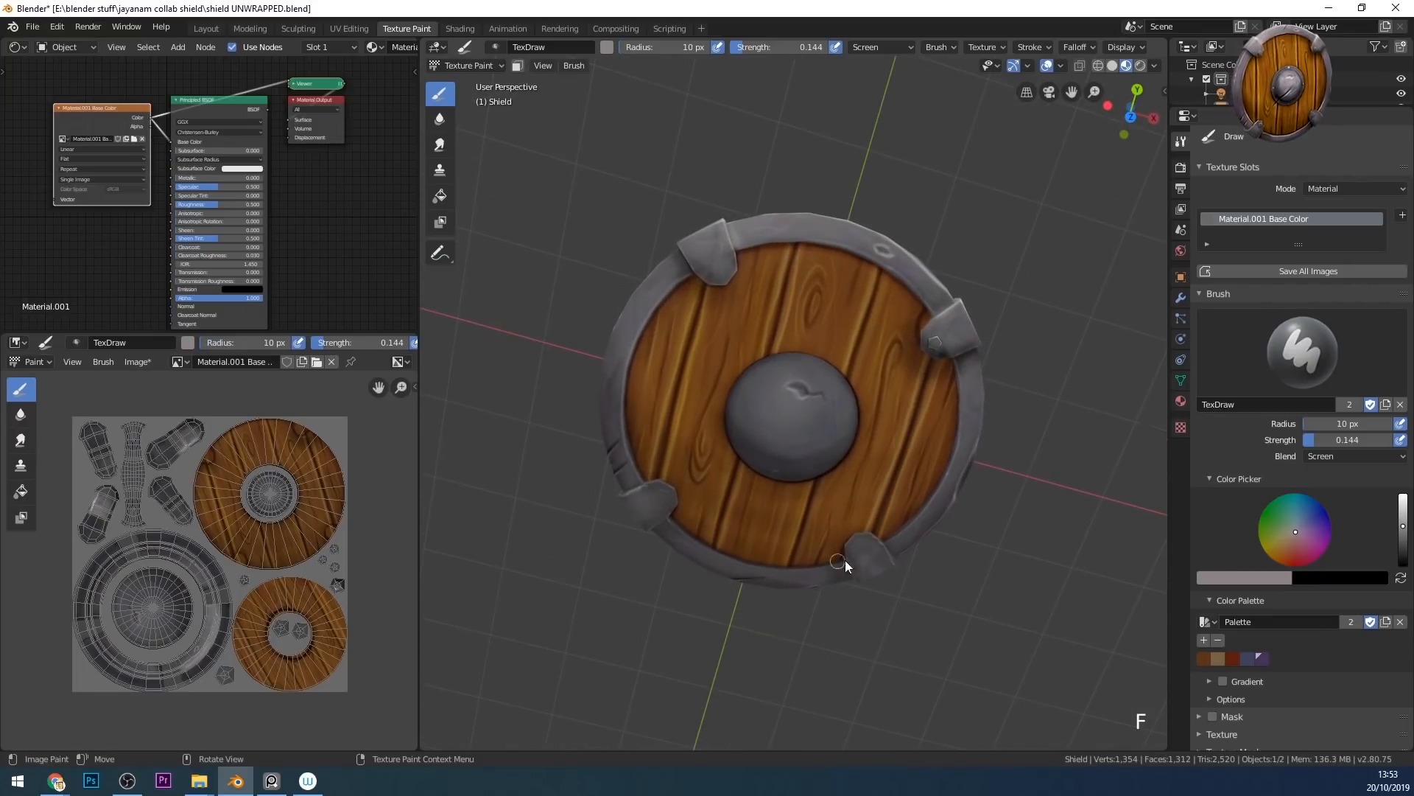
{"action": "middle_click_drag", "start_coordinate": [811, 471], "coordinate": [784, 470]}
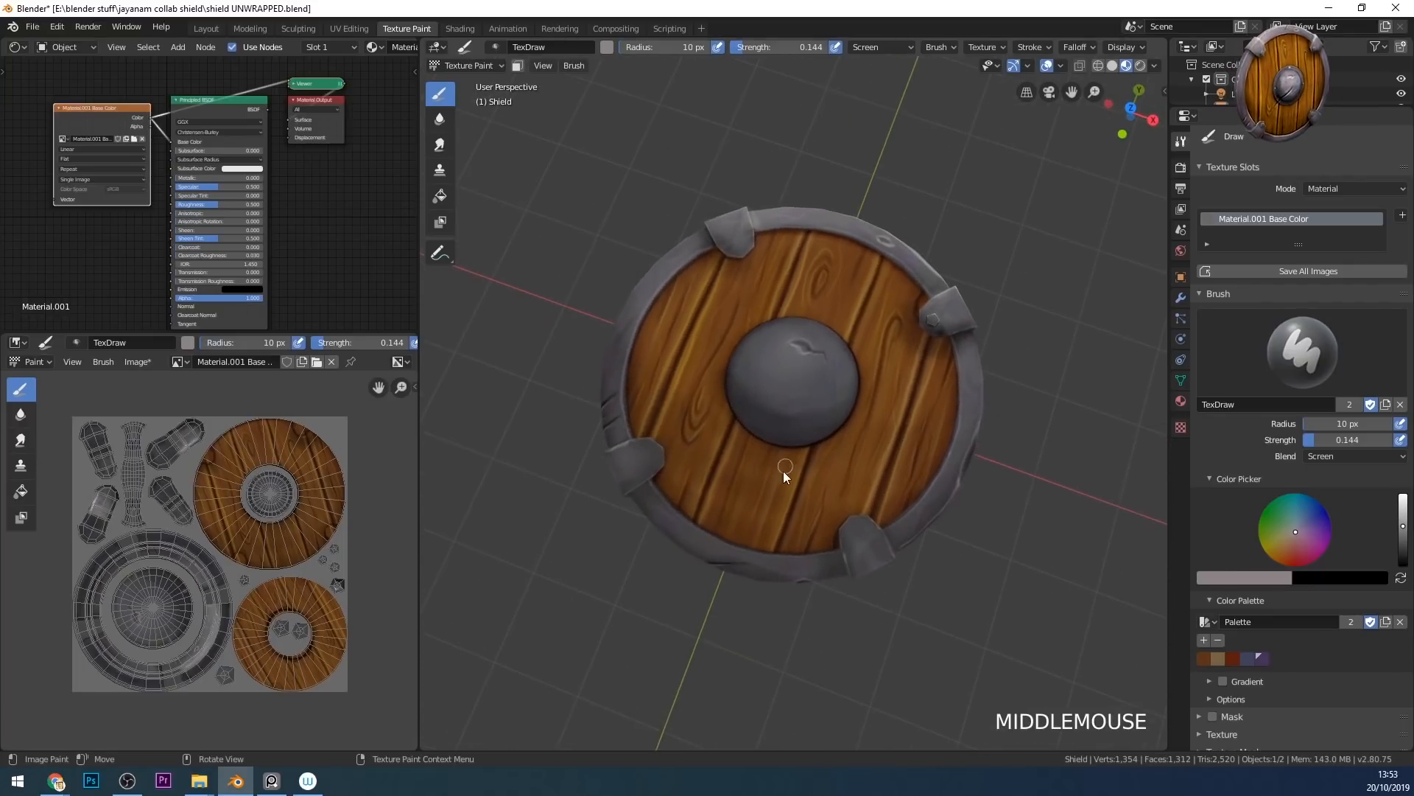
{"action": "key", "text": "f"}
{"action": "left_click", "coordinate": [721, 521]}
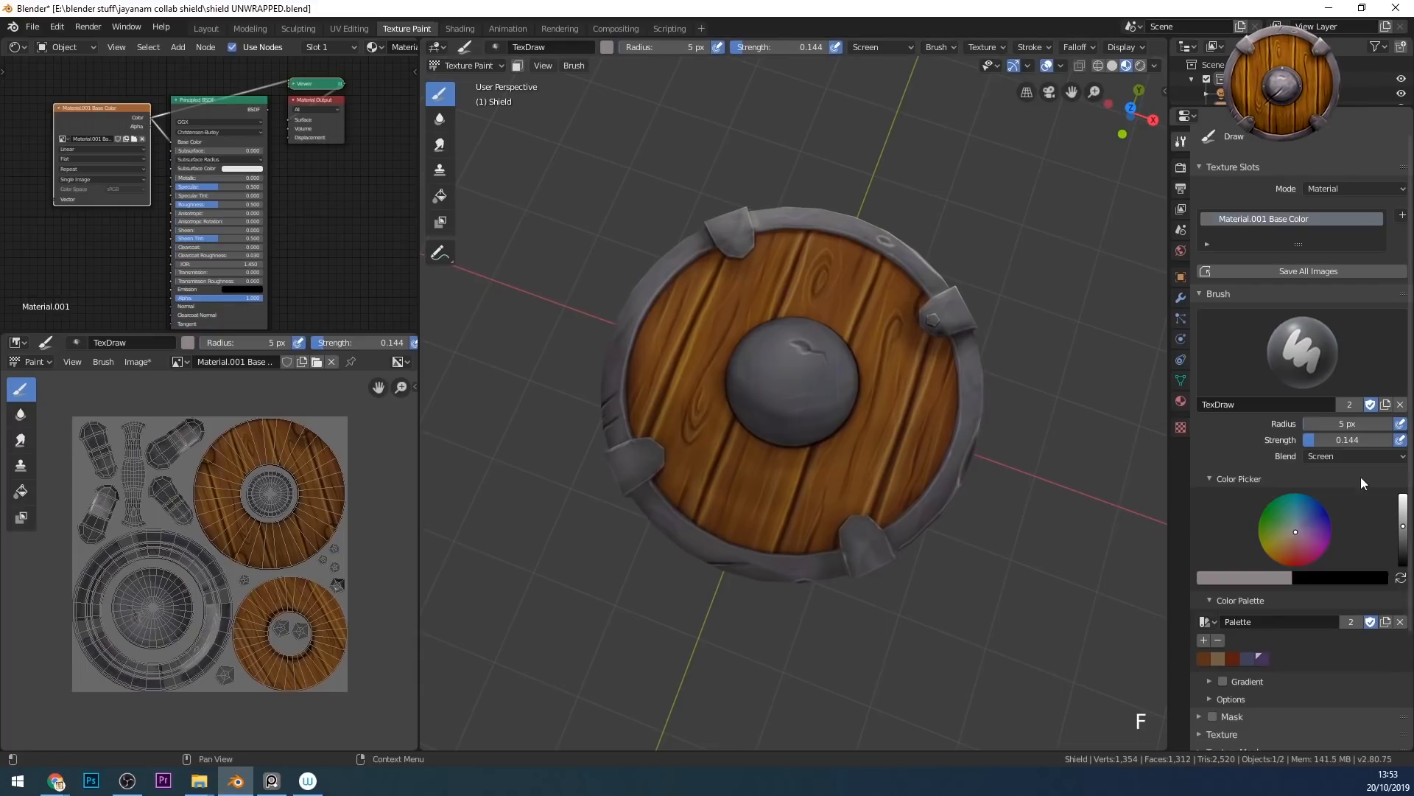
{"action": "left_click_drag", "start_coordinate": [1321, 441], "coordinate": [1361, 442]}
{"action": "middle_click_drag", "start_coordinate": [697, 451], "coordinate": [691, 389]}
{"action": "left_click_drag", "start_coordinate": [648, 408], "coordinate": [673, 406]}
{"action": "middle_click_drag", "start_coordinate": [705, 406], "coordinate": [678, 469]}
{"action": "left_click", "coordinate": [678, 469]}
{"action": "left_click_drag", "start_coordinate": [652, 457], "coordinate": [608, 356]}
{"action": "left_click", "coordinate": [594, 416]}
- Dab fine Screen highlights on the edges of the lower-right bracket and along the lower rim
{"action": "mouse_move", "coordinate": [594, 416]}
{"action": "middle_mouse_down"}
{"action": "mouse_move", "coordinate": [1009, 454]}
{"action": "mouse_move", "coordinate": [887, 470]}
{"action": "mouse_move", "coordinate": [813, 299]}
{"action": "mouse_move", "coordinate": [840, 375]}
{"action": "middle_mouse_up"}
{"action": "left_click", "coordinate": [873, 545]}
{"action": "mouse_move", "coordinate": [872, 545]}
{"action": "middle_mouse_down"}
{"action": "mouse_move", "coordinate": [873, 520]}
{"action": "mouse_move", "coordinate": [903, 492]}
{"action": "mouse_move", "coordinate": [842, 582]}
{"action": "middle_mouse_up"}
{"action": "left_click", "coordinate": [921, 462]}
{"action": "left_click", "coordinate": [736, 617]}
{"action": "left_click_drag", "start_coordinate": [581, 616], "coordinate": [532, 578]}
{"action": "left_click", "coordinate": [498, 576]}
{"action": "mouse_move", "coordinate": [532, 577]}
{"action": "middle_mouse_down"}
{"action": "mouse_move", "coordinate": [499, 576]}
{"action": "mouse_move", "coordinate": [685, 524]}
{"action": "middle_mouse_up"}
- Lower the brush strength, enlarge its radius to 53 px, and sweep soft Screen strokes across the shield
{"action": "scroll", "coordinate": [854, 534], "scroll_direction": "down", "scroll_amount": 5}
{"action": "mouse_move", "coordinate": [858, 534]}
{"action": "middle_mouse_down"}
{"action": "mouse_move", "coordinate": [881, 532]}
{"action": "mouse_move", "coordinate": [954, 401]}
{"action": "mouse_move", "coordinate": [764, 447]}
{"action": "mouse_move", "coordinate": [925, 331]}
{"action": "mouse_move", "coordinate": [588, 350]}
{"action": "middle_mouse_up"}
{"action": "mouse_move", "coordinate": [590, 353]}
{"action": "left_mouse_down"}
{"action": "mouse_move", "coordinate": [720, 377]}
{"action": "mouse_move", "coordinate": [577, 353]}
{"action": "left_mouse_up"}
{"action": "left_click_drag", "start_coordinate": [1349, 442], "coordinate": [1303, 443]}
{"action": "key", "text": "f"}
{"action": "left_click", "coordinate": [901, 358]}
{"action": "left_click_drag", "start_coordinate": [894, 359], "coordinate": [876, 361]}
{"action": "left_click_drag", "start_coordinate": [884, 361], "coordinate": [840, 366]}
{"action": "left_click_drag", "start_coordinate": [840, 366], "coordinate": [616, 364]}
{"action": "middle_click_drag", "start_coordinate": [614, 364], "coordinate": [593, 413]}
{"action": "left_click_drag", "start_coordinate": [581, 411], "coordinate": [582, 383]}
{"action": "mouse_move", "coordinate": [587, 379]}
{"action": "left_mouse_down"}
{"action": "mouse_move", "coordinate": [610, 365]}
{"action": "mouse_move", "coordinate": [594, 375]}
{"action": "left_mouse_up"}
{"action": "left_click_drag", "start_coordinate": [604, 368], "coordinate": [581, 380]}
{"action": "left_click_drag", "start_coordinate": [879, 397], "coordinate": [868, 403]}
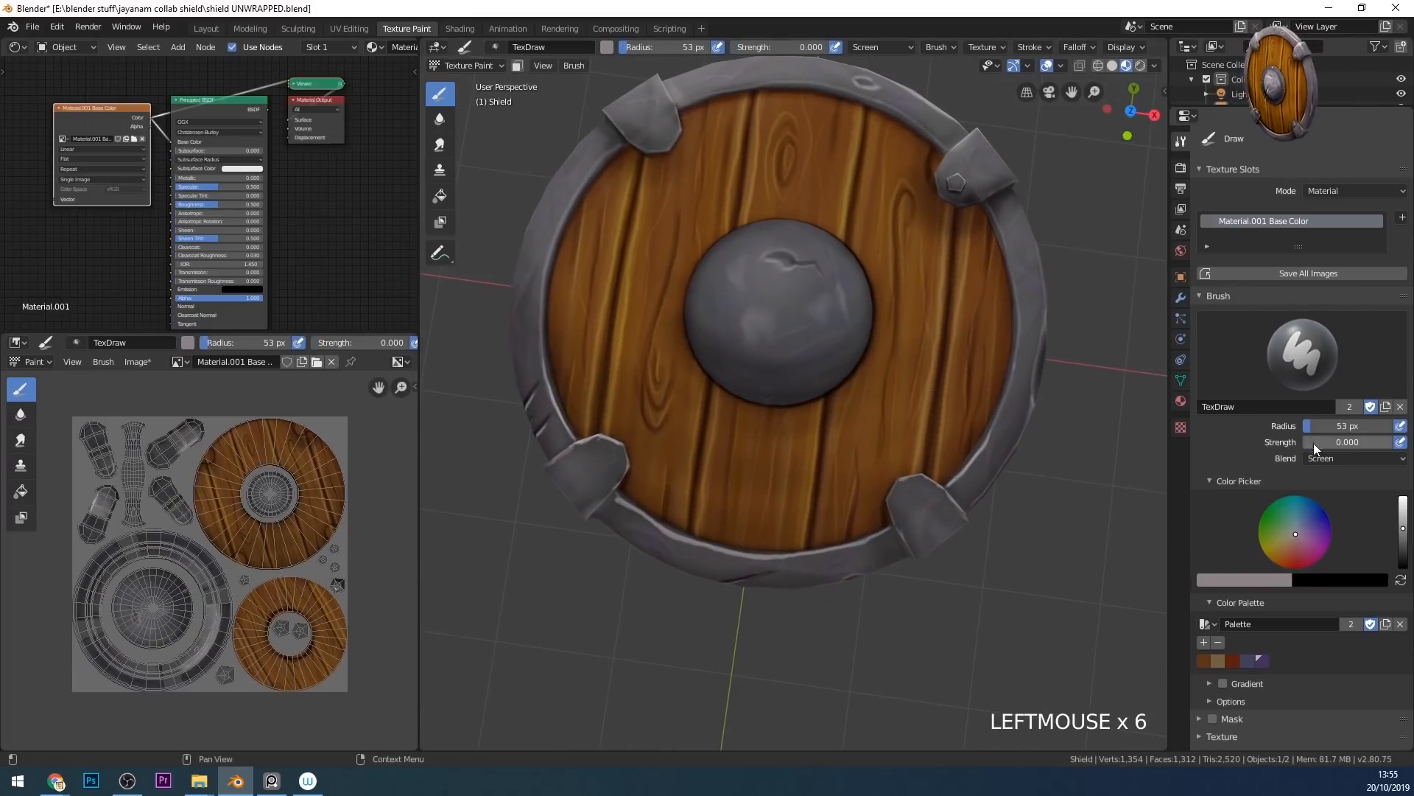
- Set the brush strength to 0.169 and paint soft Screen highlights over the upper half of the boss
{"action": "left_click_drag", "start_coordinate": [1314, 443], "coordinate": [1319, 445]}
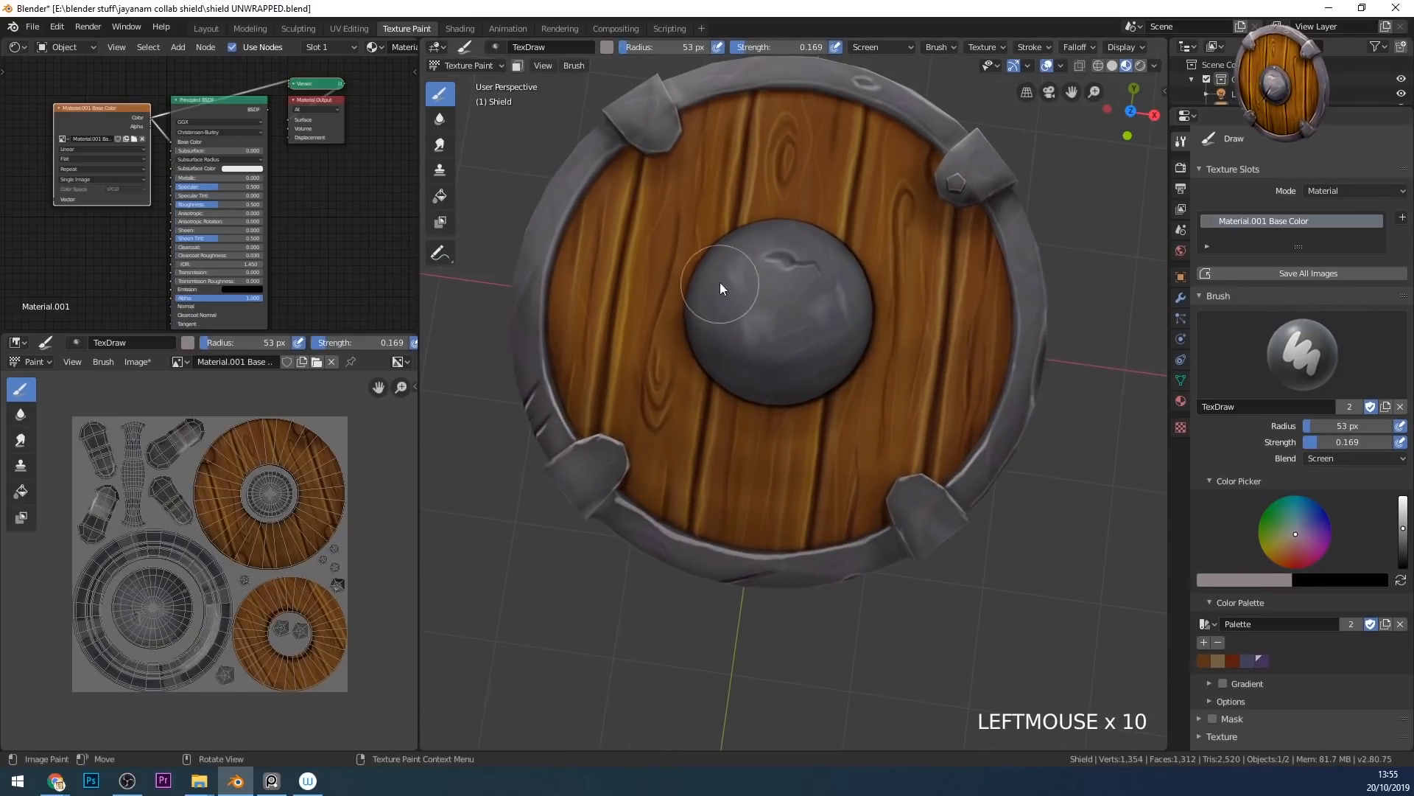
{"action": "left_click_drag", "start_coordinate": [820, 283], "coordinate": [813, 266]}
{"action": "mouse_move", "coordinate": [761, 258]}
{"action": "left_mouse_down"}
{"action": "mouse_move", "coordinate": [749, 268]}
{"action": "mouse_move", "coordinate": [816, 298]}
{"action": "left_mouse_up"}
{"action": "left_click_drag", "start_coordinate": [816, 295], "coordinate": [838, 288]}
{"action": "left_click_drag", "start_coordinate": [740, 274], "coordinate": [735, 292]}
{"action": "mouse_move", "coordinate": [737, 293]}
{"action": "left_mouse_down"}
{"action": "mouse_move", "coordinate": [729, 306]}
{"action": "mouse_move", "coordinate": [738, 270]}
{"action": "left_mouse_up"}
{"action": "left_click_drag", "start_coordinate": [741, 271], "coordinate": [747, 280]}
{"action": "left_click_drag", "start_coordinate": [750, 315], "coordinate": [758, 325]}
{"action": "left_click_drag", "start_coordinate": [760, 327], "coordinate": [769, 321]}
{"action": "left_click_drag", "start_coordinate": [837, 298], "coordinate": [824, 280]}
{"action": "left_click_drag", "start_coordinate": [812, 282], "coordinate": [803, 294]}
- Build up more Screen highlights across the middle of the boss, undoing one misplaced stroke
{"action": "scroll", "coordinate": [876, 390], "scroll_direction": "down", "scroll_amount": 2}
{"action": "middle_click_drag", "start_coordinate": [909, 432], "coordinate": [922, 431]}
{"action": "left_click_drag", "start_coordinate": [786, 321], "coordinate": [775, 324]}
{"action": "left_click_drag", "start_coordinate": [769, 320], "coordinate": [760, 326]}
{"action": "left_click_drag", "start_coordinate": [756, 322], "coordinate": [748, 328]}
{"action": "left_click_drag", "start_coordinate": [747, 321], "coordinate": [842, 308]}
{"action": "middle_click_drag", "start_coordinate": [766, 307], "coordinate": [802, 370]}
{"action": "middle_click_drag", "start_coordinate": [892, 361], "coordinate": [806, 351]}
{"action": "mouse_move", "coordinate": [814, 332]}
{"action": "left_mouse_down"}
{"action": "mouse_move", "coordinate": [742, 342]}
{"action": "mouse_move", "coordinate": [809, 332]}
{"action": "left_mouse_up"}
{"action": "key", "text": "ctrl+z"}
{"action": "left_click_drag", "start_coordinate": [801, 332], "coordinate": [794, 335]}
{"action": "left_click_drag", "start_coordinate": [786, 334], "coordinate": [780, 338]}
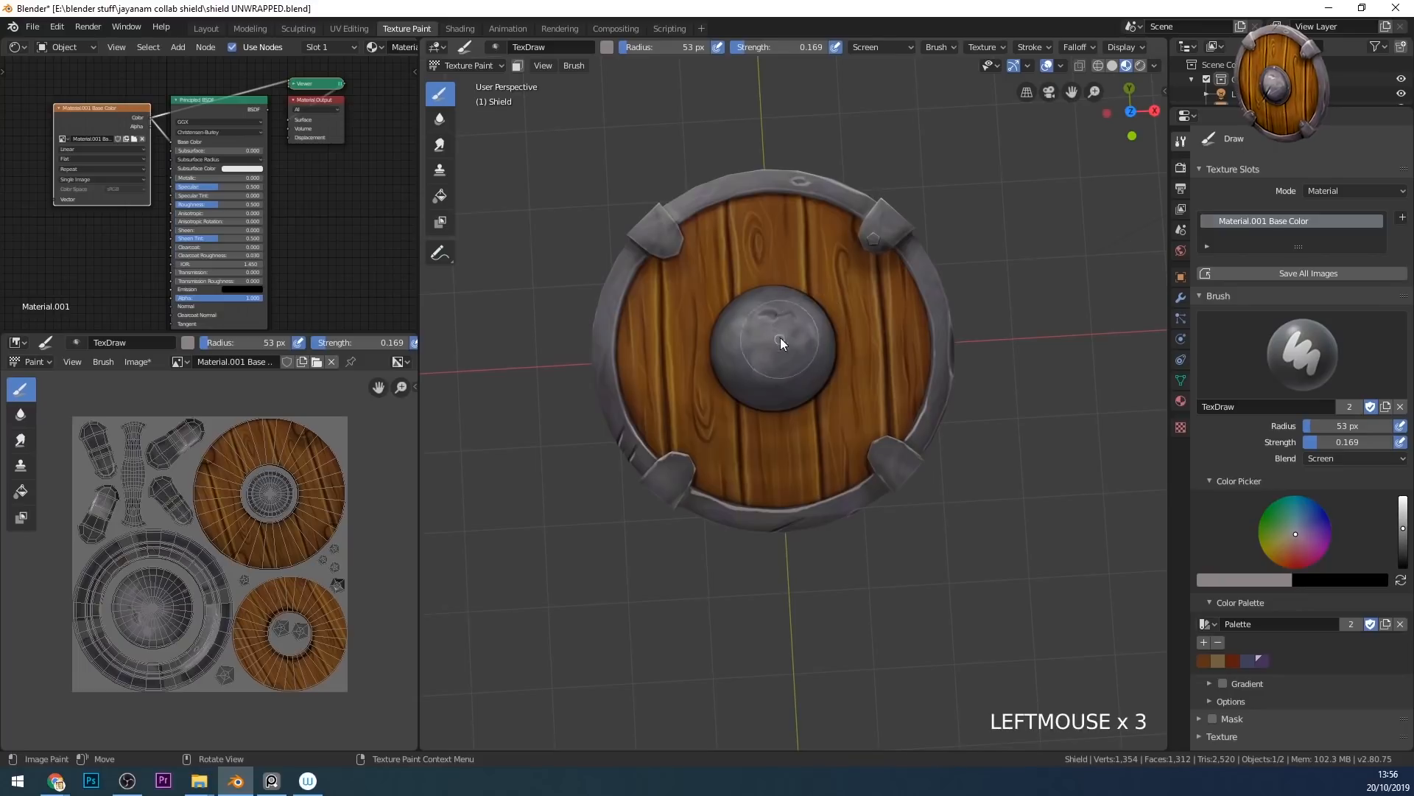
- Switch the brush blend to Multiply, set its radius to 35 px, and shade the boss's lower edge
{"action": "left_click", "coordinate": [1337, 460]}
{"action": "left_click", "coordinate": [1252, 501]}
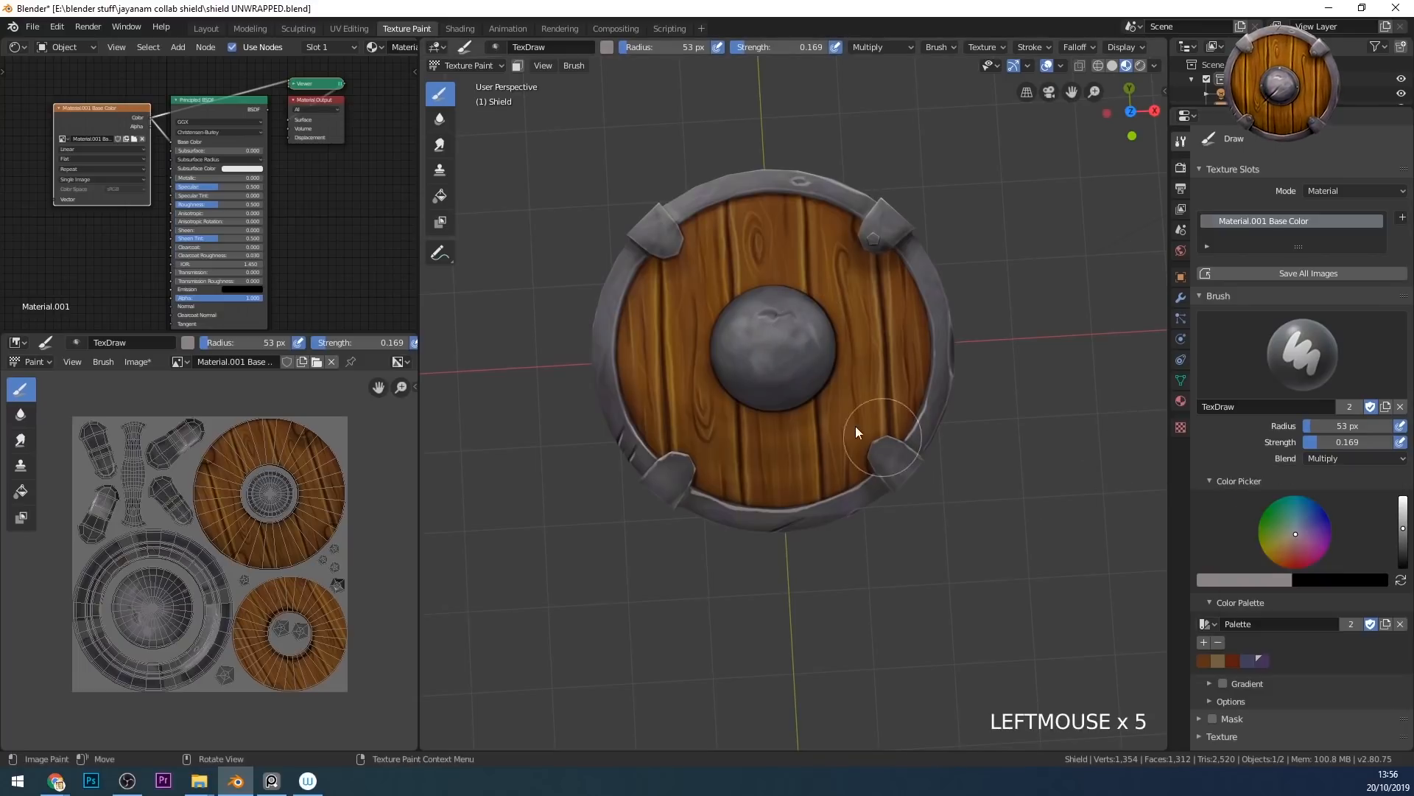
{"action": "middle_click_drag", "start_coordinate": [806, 383], "coordinate": [809, 378]}
{"action": "key", "text": "f"}
{"action": "left_click", "coordinate": [803, 383]}
{"action": "left_click_drag", "start_coordinate": [812, 385], "coordinate": [797, 395]}
{"action": "left_click_drag", "start_coordinate": [804, 391], "coordinate": [780, 400]}
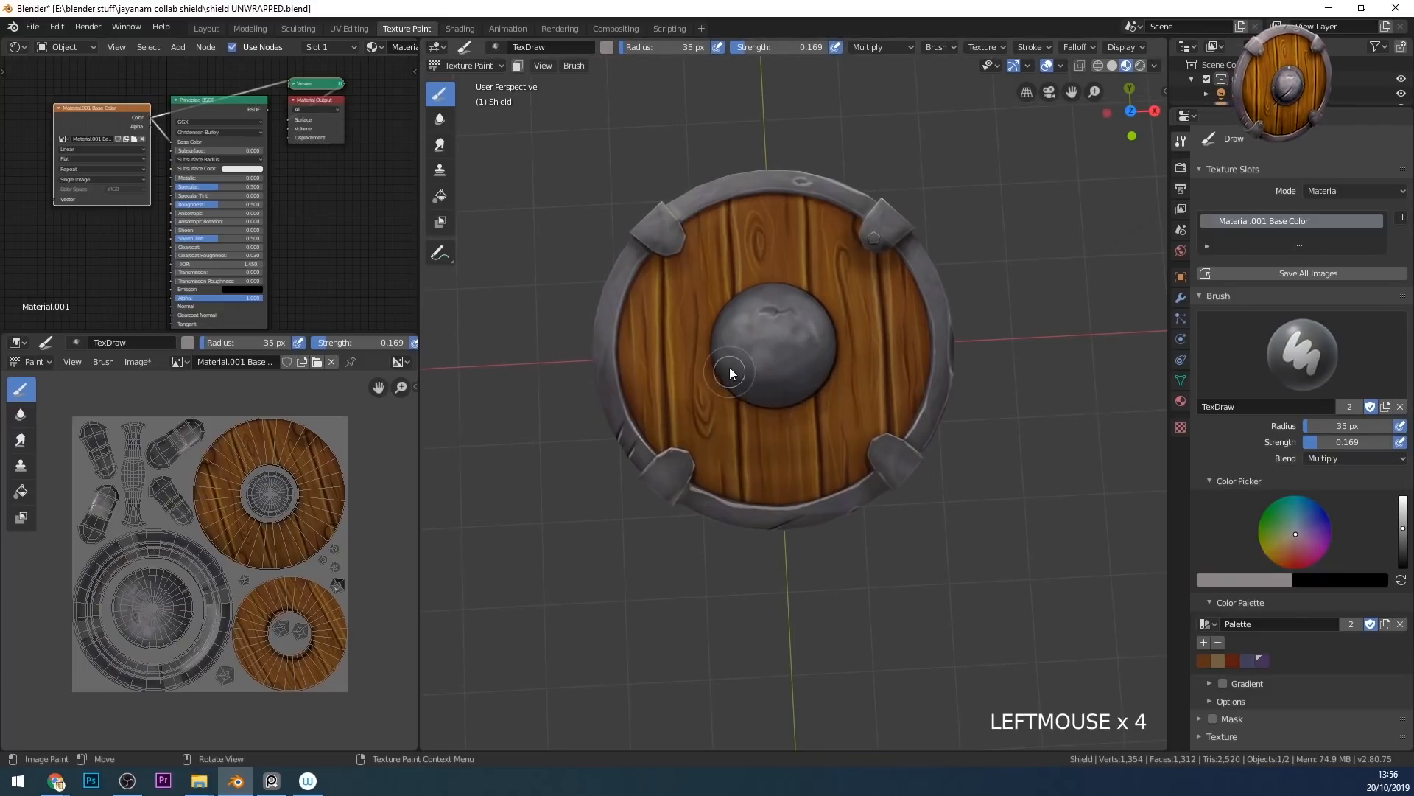
- Reduce the brush radius to 10 px and add smaller Multiply shading strokes to the lower part of the boss
{"action": "middle_click_drag", "start_coordinate": [819, 379], "coordinate": [811, 374]}
{"action": "key", "text": "f"}
{"action": "key", "text": "f"}
{"action": "left_click", "coordinate": [855, 386]}
{"action": "left_click_drag", "start_coordinate": [808, 355], "coordinate": [796, 369]}
{"action": "left_click_drag", "start_coordinate": [794, 370], "coordinate": [787, 373]}
{"action": "left_click_drag", "start_coordinate": [785, 374], "coordinate": [779, 376]}
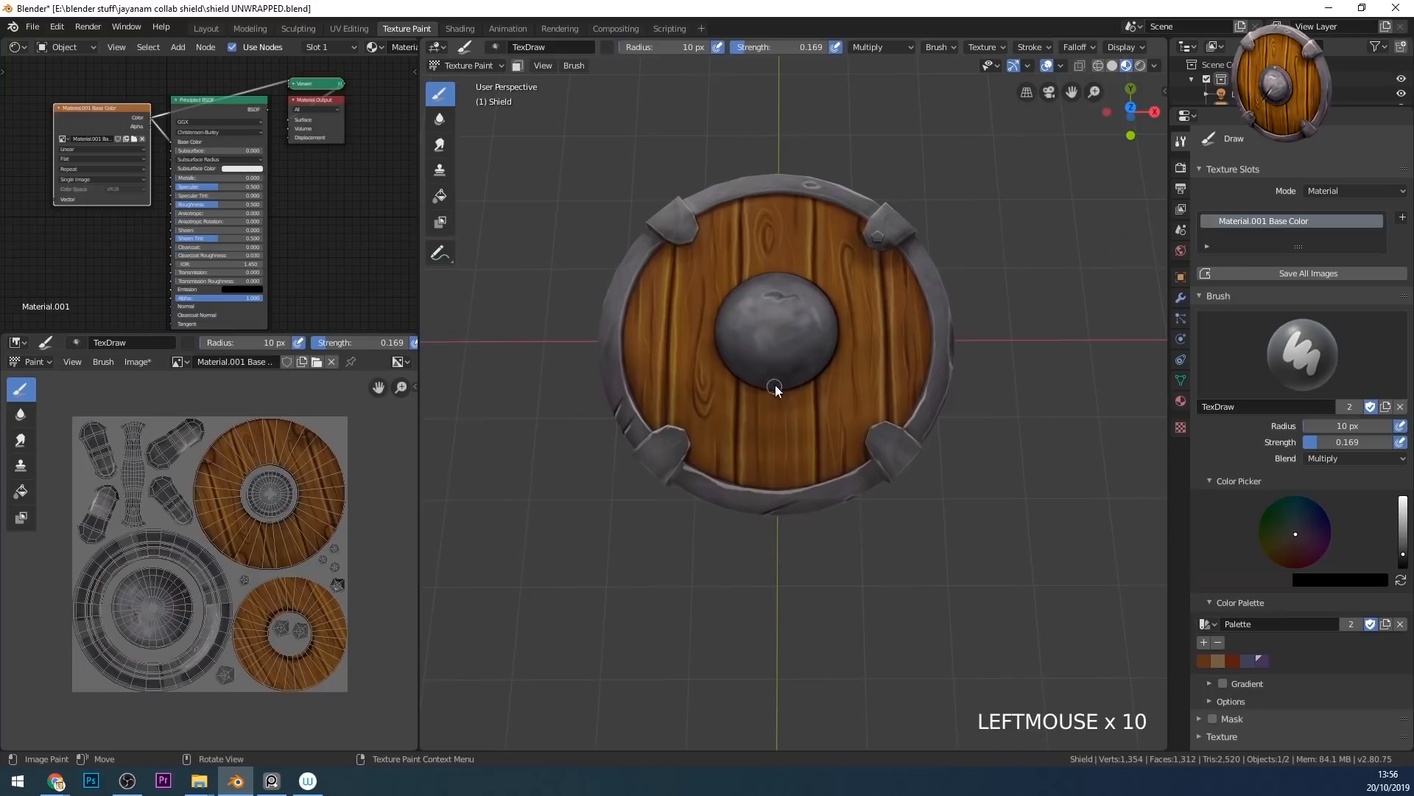
- Set the radius to 6 px and paint a thin black diagonal scratch from the boss's centre onto the wood at its lower left
{"action": "middle_click_drag", "start_coordinate": [775, 385], "coordinate": [794, 382]}
{"action": "key", "text": "f"}
{"action": "left_click", "coordinate": [774, 334]}
{"action": "left_click", "coordinate": [745, 379]}
{"action": "left_click", "coordinate": [723, 409]}
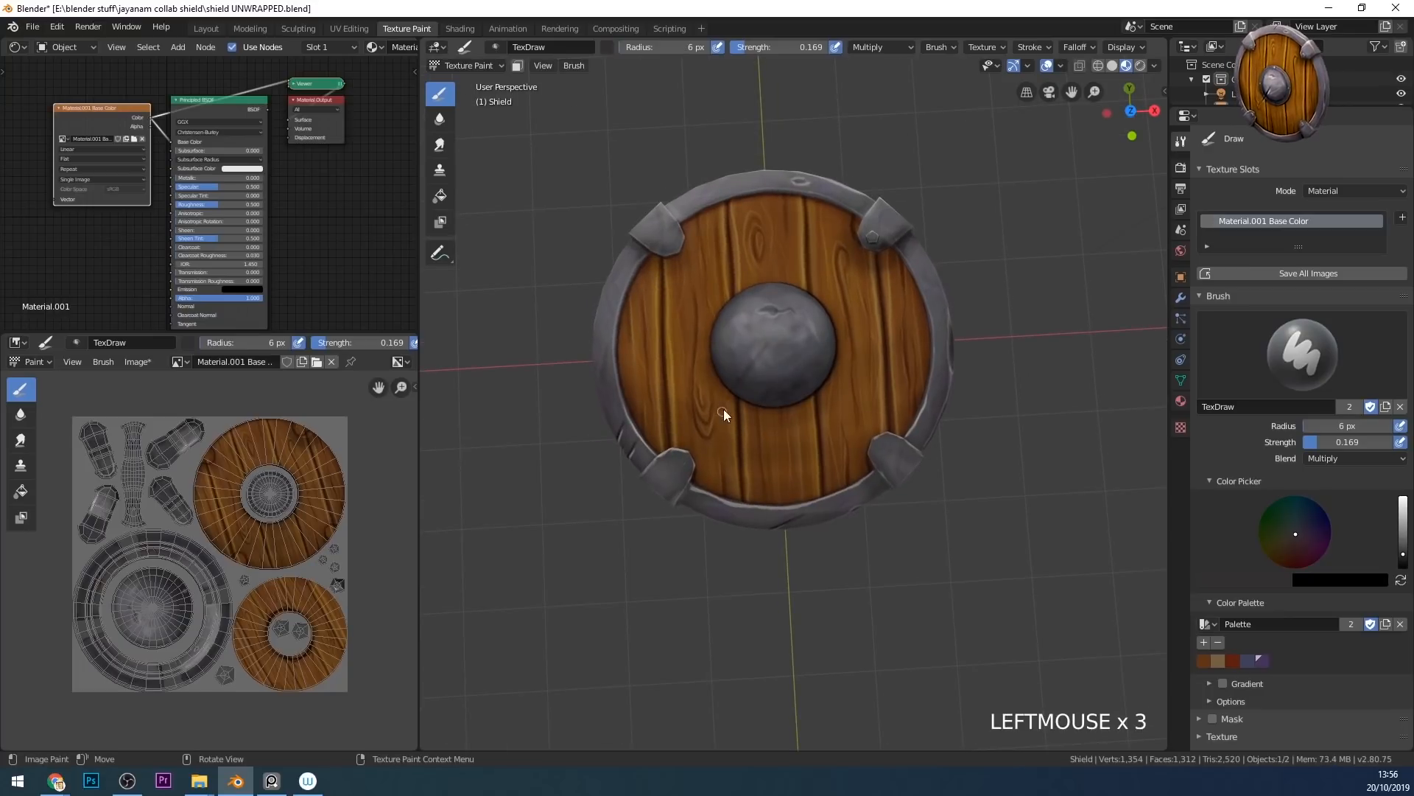
{"action": "left_click_drag", "start_coordinate": [772, 335], "coordinate": [729, 395]}
{"action": "left_click_drag", "start_coordinate": [779, 326], "coordinate": [726, 399]}
{"action": "left_click_drag", "start_coordinate": [766, 344], "coordinate": [716, 411]}
{"action": "mouse_move", "coordinate": [746, 372]}
{"action": "left_mouse_down"}
{"action": "mouse_move", "coordinate": [701, 431]}
{"action": "mouse_move", "coordinate": [713, 414]}
{"action": "left_mouse_up"}
{"action": "left_click_drag", "start_coordinate": [771, 337], "coordinate": [716, 410]}
{"action": "left_click_drag", "start_coordinate": [756, 357], "coordinate": [715, 408]}
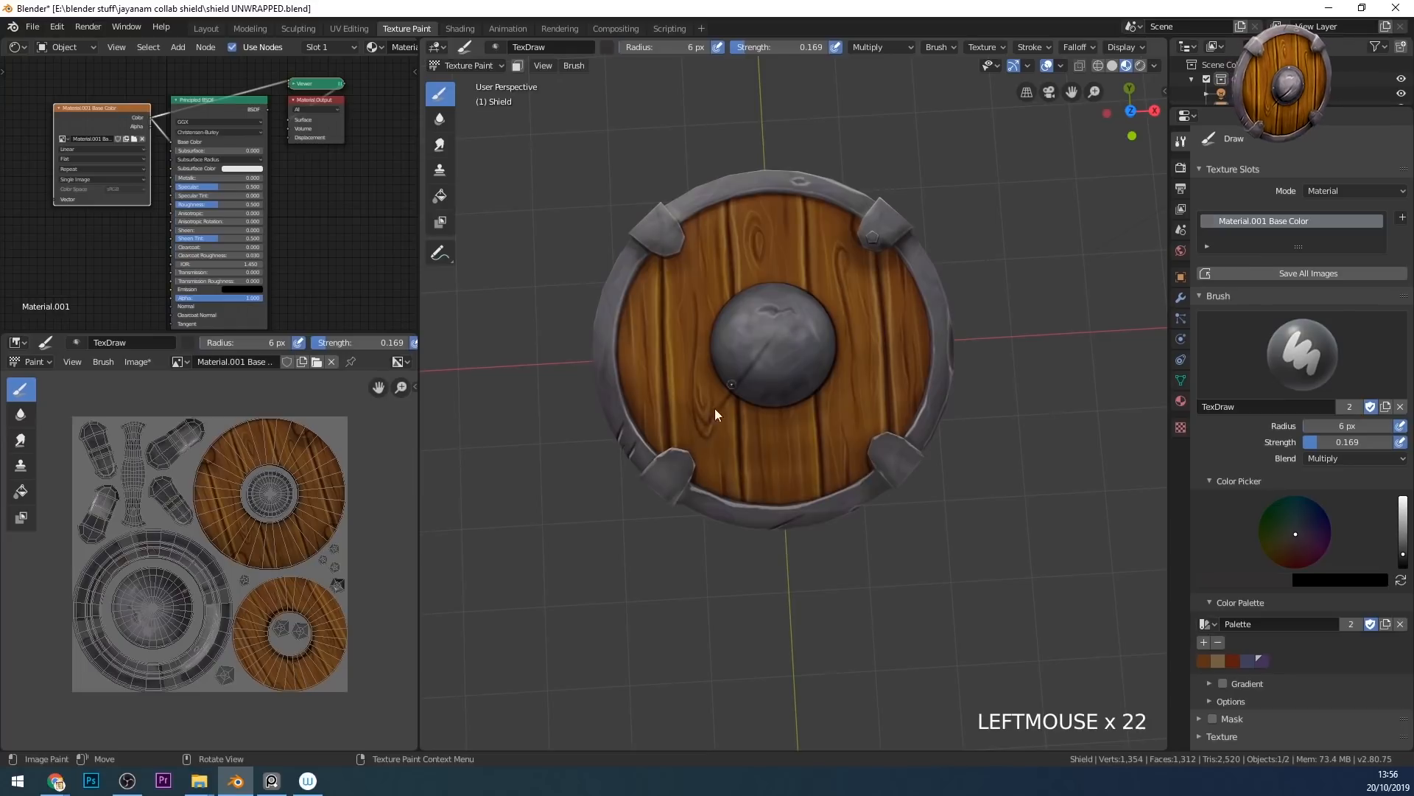
- Enlarge the brush to 10 px and deepen the diagonal scratch across the boss with repeated Multiply strokes
{"action": "scroll", "coordinate": [725, 391], "scroll_direction": "up", "scroll_amount": 3}
{"action": "key", "text": "f"}
{"action": "left_click", "coordinate": [756, 327]}
{"action": "left_click_drag", "start_coordinate": [748, 313], "coordinate": [696, 380]}
{"action": "left_click_drag", "start_coordinate": [750, 313], "coordinate": [706, 380]}
{"action": "left_click_drag", "start_coordinate": [774, 298], "coordinate": [711, 372]}
{"action": "mouse_move", "coordinate": [755, 317]}
{"action": "left_mouse_down"}
{"action": "mouse_move", "coordinate": [682, 401]}
{"action": "mouse_move", "coordinate": [714, 368]}
{"action": "left_mouse_up"}
{"action": "left_click_drag", "start_coordinate": [736, 338], "coordinate": [688, 398]}
{"action": "left_click_drag", "start_coordinate": [755, 313], "coordinate": [710, 368]}
- Switch the brush blend to Screen and stroke along the diagonal scratch on the boss and wood
{"action": "left_click", "coordinate": [1356, 458]}
{"action": "left_click", "coordinate": [1326, 483]}
{"action": "mouse_move", "coordinate": [753, 311]}
{"action": "left_mouse_down"}
{"action": "mouse_move", "coordinate": [695, 401]}
{"action": "mouse_move", "coordinate": [768, 273]}
{"action": "mouse_move", "coordinate": [670, 411]}
{"action": "left_mouse_up"}
{"action": "middle_click_drag", "start_coordinate": [744, 398], "coordinate": [796, 299], "text": "ctrl"}
{"action": "middle_click_drag", "start_coordinate": [737, 339], "coordinate": [847, 305], "text": "shift"}
{"action": "left_click_drag", "start_coordinate": [724, 375], "coordinate": [711, 364]}
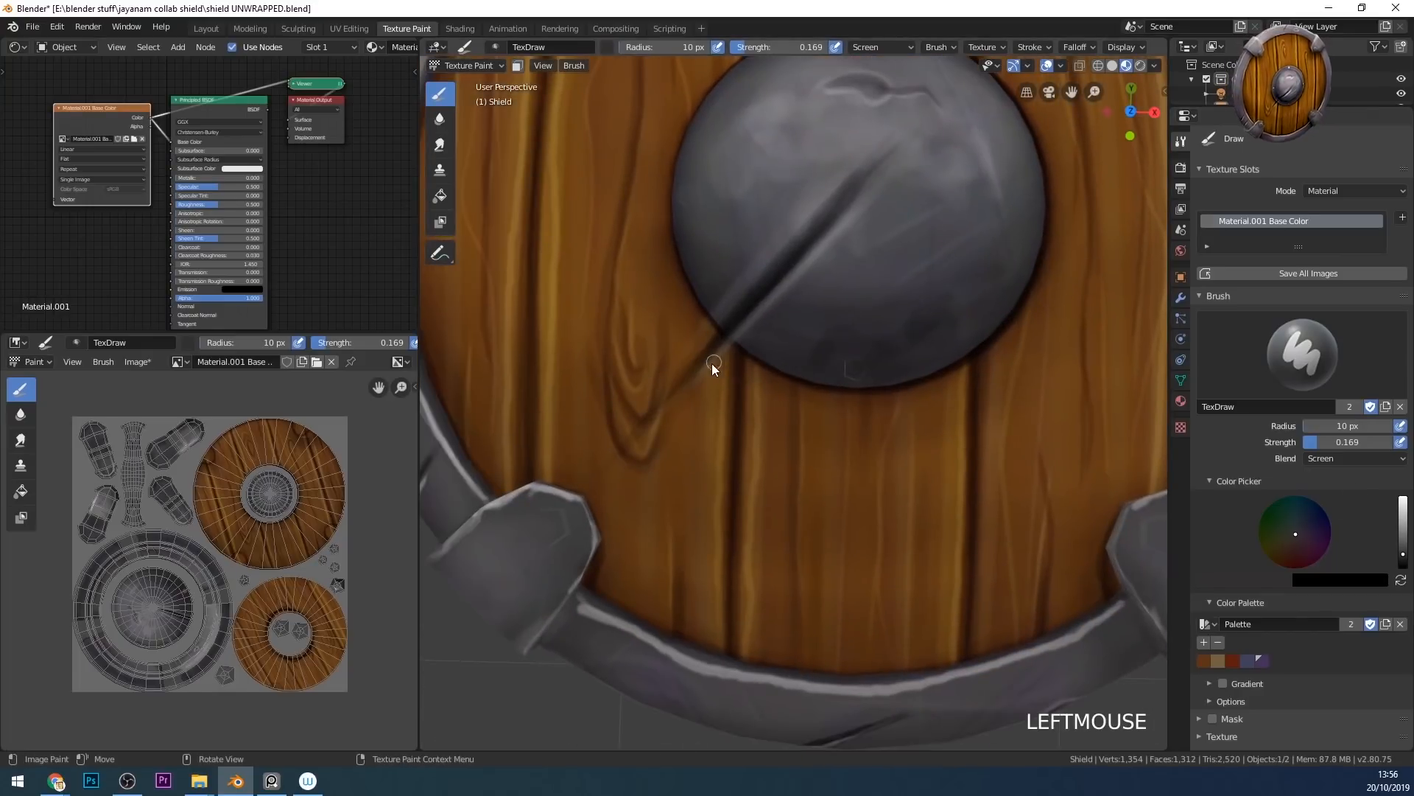
- Choose the tan palette colour with Mix blend, sample a colour from the wood, and paint along the scratch's wooden end
{"action": "left_click", "coordinate": [1218, 660]}
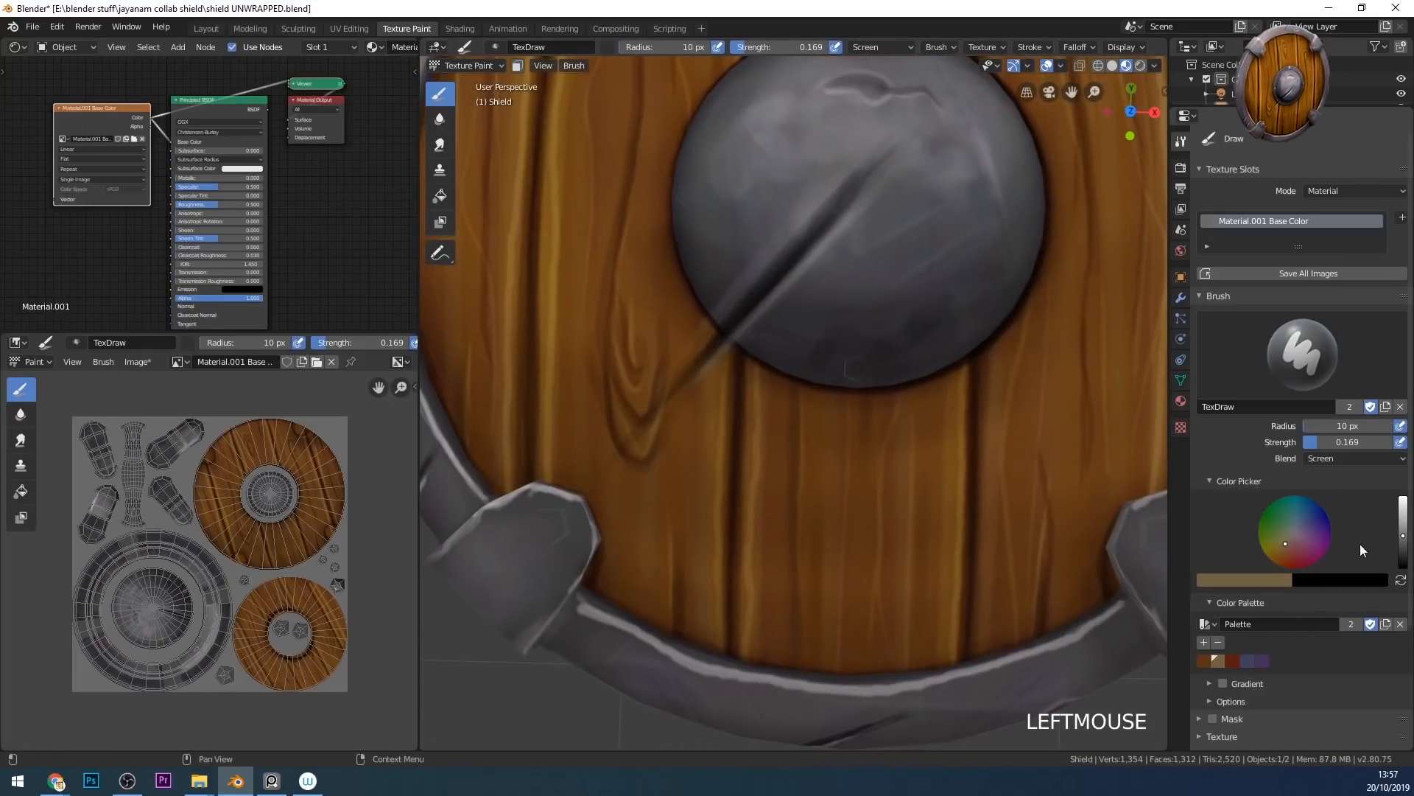
{"action": "left_click", "coordinate": [1326, 458]}
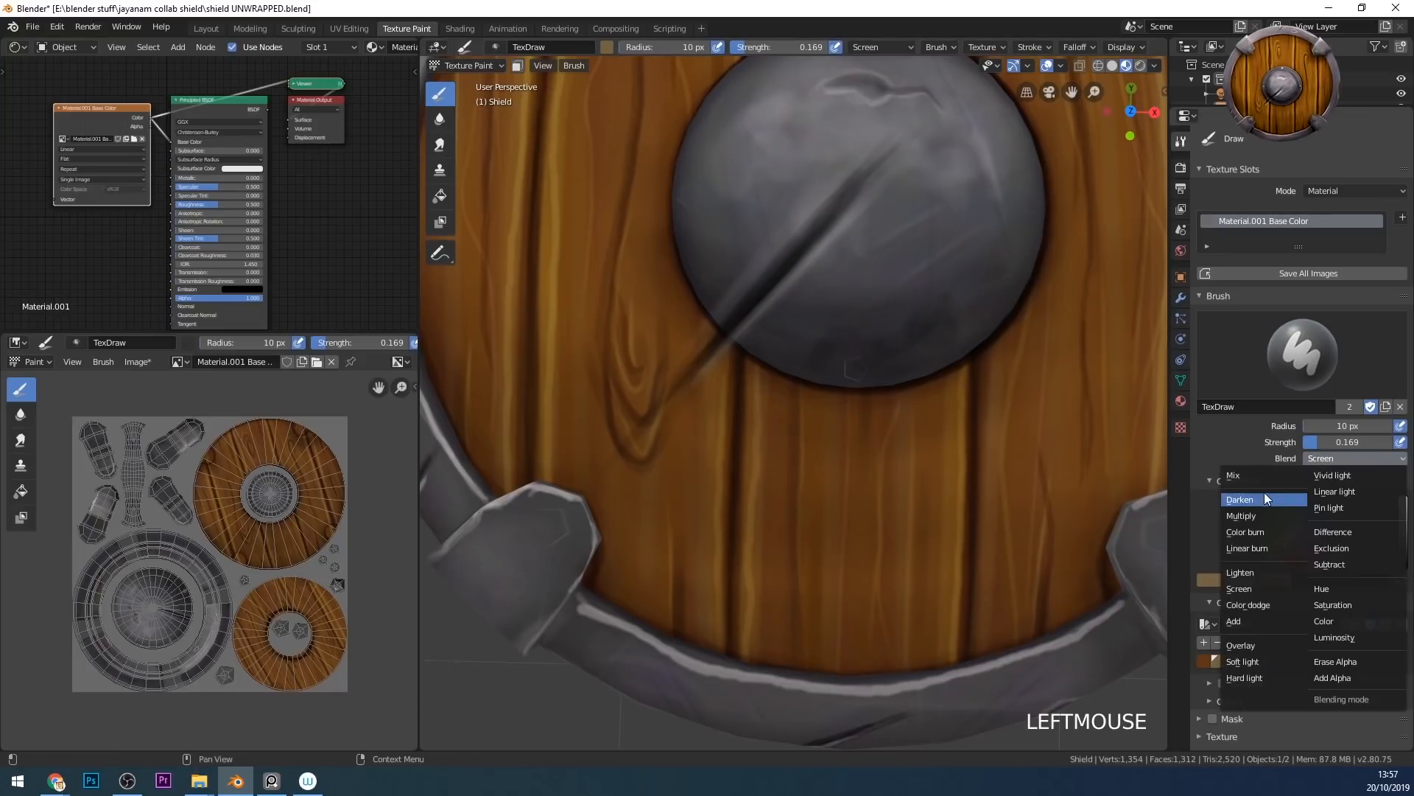
{"action": "left_click", "coordinate": [1264, 492]}
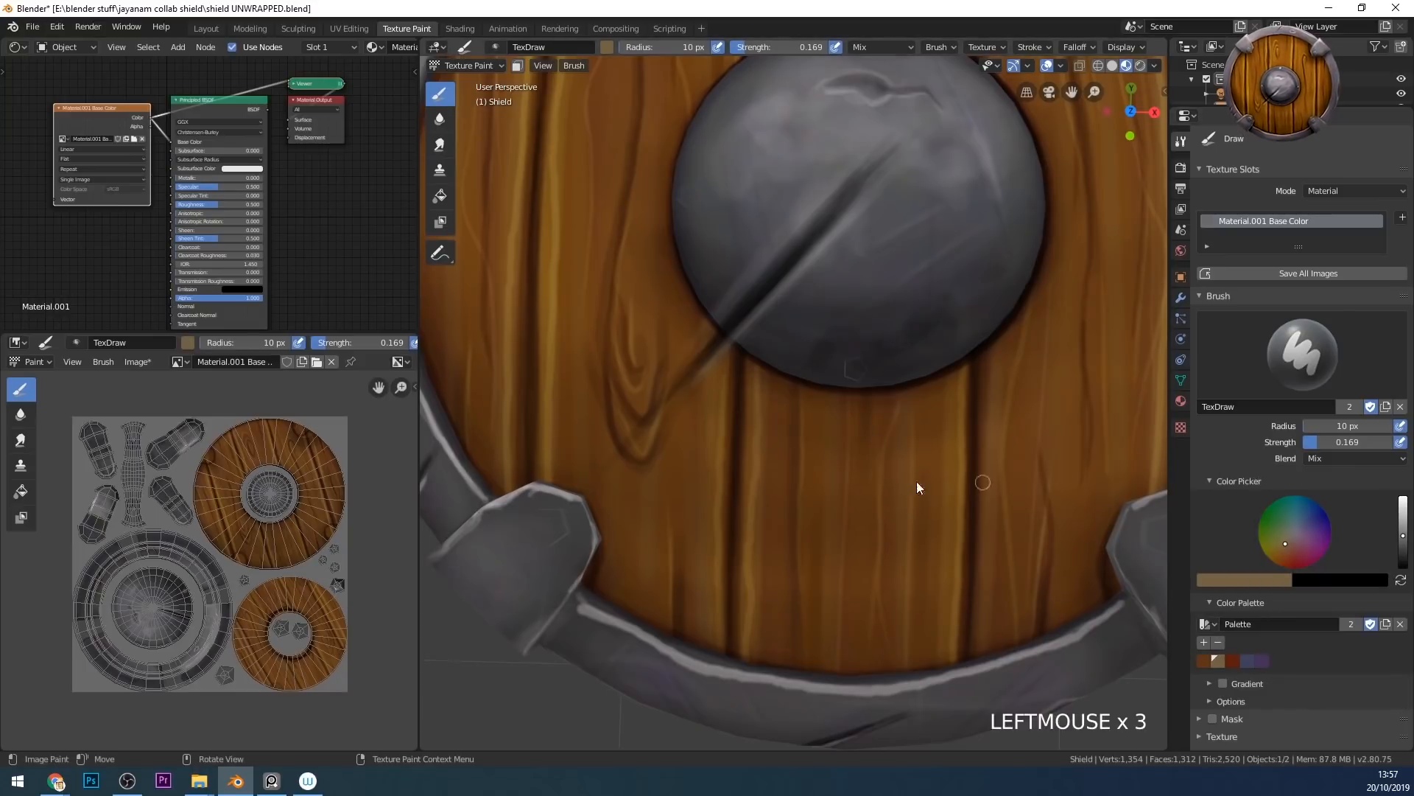
{"action": "key", "text": "s"}
{"action": "left_click", "coordinate": [734, 409]}
{"action": "left_click_drag", "start_coordinate": [716, 356], "coordinate": [666, 402]}
{"action": "left_click_drag", "start_coordinate": [713, 358], "coordinate": [656, 418]}
{"action": "left_click_drag", "start_coordinate": [692, 376], "coordinate": [661, 409]}
- Touch up the scratch where it crosses the boss's edge, switching the brush to Multiply and resizing it to darken the gap
{"action": "mouse_move", "coordinate": [712, 327]}
{"action": "left_mouse_down"}
{"action": "mouse_move", "coordinate": [676, 368]}
{"action": "mouse_move", "coordinate": [725, 347]}
{"action": "left_mouse_up"}
{"action": "left_click", "coordinate": [1326, 458]}
{"action": "left_click", "coordinate": [1264, 526]}
{"action": "key", "text": "f"}
{"action": "left_click", "coordinate": [735, 340]}
{"action": "left_click_drag", "start_coordinate": [729, 349], "coordinate": [712, 331]}
{"action": "mouse_move", "coordinate": [708, 328]}
{"action": "left_mouse_down"}
{"action": "mouse_move", "coordinate": [684, 287]}
{"action": "mouse_move", "coordinate": [721, 334]}
{"action": "mouse_move", "coordinate": [707, 316]}
{"action": "left_mouse_up"}
- Smear the paint around the scratch where it meets the boss's lower-left edge
{"action": "left_click", "coordinate": [439, 144]}
{"action": "left_click_drag", "start_coordinate": [707, 316], "coordinate": [743, 354]}
{"action": "left_click_drag", "start_coordinate": [743, 354], "coordinate": [769, 371]}
- Return to the Draw tool, resize the brush, pick a darker colour, and paint a diagonal gouge across the upper rim
{"action": "mouse_move", "coordinate": [847, 376]}
{"action": "middle_mouse_down", "text": "ctrl"}
{"action": "mouse_move", "coordinate": [896, 502]}
{"action": "mouse_move", "coordinate": [925, 530]}
{"action": "middle_mouse_up", "text": "ctrl"}
{"action": "middle_click_drag", "start_coordinate": [833, 363], "coordinate": [1052, 274], "text": "shift"}
{"action": "left_click", "coordinate": [439, 94]}
{"action": "middle_click_drag", "start_coordinate": [825, 327], "coordinate": [816, 314]}
{"action": "key", "text": "f"}
{"action": "left_click", "coordinate": [775, 316]}
{"action": "left_click_drag", "start_coordinate": [1403, 531], "coordinate": [1403, 552]}
{"action": "left_click", "coordinate": [1300, 535]}
{"action": "middle_click_drag", "start_coordinate": [767, 334], "coordinate": [756, 383]}
{"action": "left_click_drag", "start_coordinate": [754, 383], "coordinate": [795, 360]}
- Switch the brush to Screen blend, resize it, and paint a highlight along the dark gouge on the upper rim
{"action": "key", "text": "f"}
{"action": "left_click", "coordinate": [762, 380]}
{"action": "left_click", "coordinate": [1337, 458]}
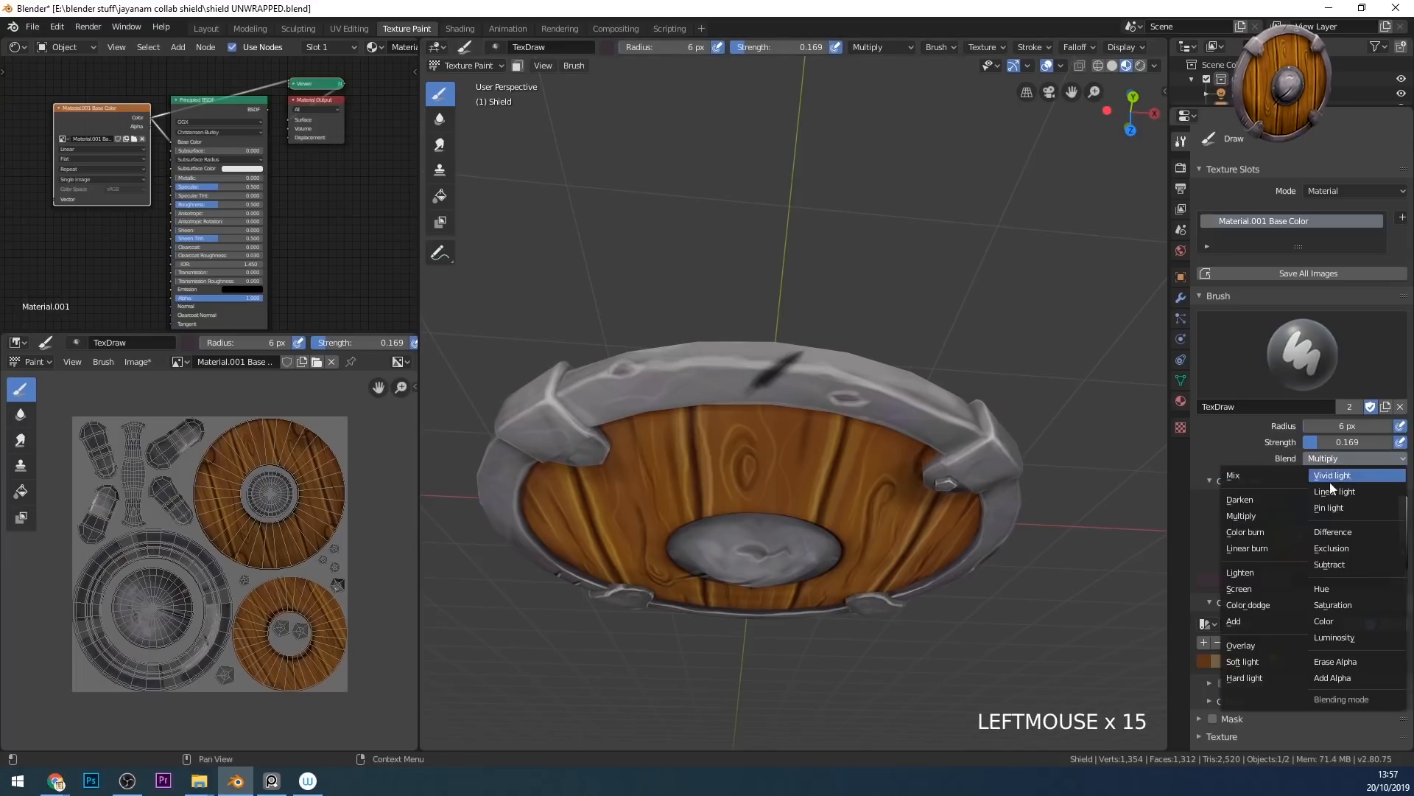
{"action": "left_click", "coordinate": [1239, 589]}
{"action": "key", "text": "f"}
{"action": "left_click", "coordinate": [774, 378]}
{"action": "left_click_drag", "start_coordinate": [815, 343], "coordinate": [756, 384]}
{"action": "left_click_drag", "start_coordinate": [756, 383], "coordinate": [810, 343]}
{"action": "left_click_drag", "start_coordinate": [810, 343], "coordinate": [753, 386]}
{"action": "key", "text": "f"}
{"action": "left_click", "coordinate": [781, 372]}
- Brighten the brush colour and build up the highlight strokes along the edge of the rim gouge
{"action": "left_click_drag", "start_coordinate": [1403, 552], "coordinate": [1403, 529]}
{"action": "left_click_drag", "start_coordinate": [797, 359], "coordinate": [769, 383]}
{"action": "left_click_drag", "start_coordinate": [801, 356], "coordinate": [771, 381]}
{"action": "left_click_drag", "start_coordinate": [800, 358], "coordinate": [768, 385]}
{"action": "left_click_drag", "start_coordinate": [798, 359], "coordinate": [769, 384]}
- Pick a neutral grey brush colour and add more short highlight strokes along the rim gouge
{"action": "left_click", "coordinate": [1294, 532]}
{"action": "left_click_drag", "start_coordinate": [800, 359], "coordinate": [773, 381]}
{"action": "left_click_drag", "start_coordinate": [796, 364], "coordinate": [768, 386]}
{"action": "middle_click_drag", "start_coordinate": [851, 399], "coordinate": [843, 324]}
{"action": "middle_click_drag", "start_coordinate": [843, 324], "coordinate": [833, 294]}
{"action": "left_click_drag", "start_coordinate": [758, 260], "coordinate": [743, 278]}
{"action": "left_click_drag", "start_coordinate": [761, 256], "coordinate": [741, 281]}
{"action": "left_click_drag", "start_coordinate": [758, 257], "coordinate": [745, 274]}
- Resize the brush to 36 px and dab a grey highlight on the small pentagonal stud near the boss's lower edge
{"action": "middle_click_drag", "start_coordinate": [745, 272], "coordinate": [825, 369], "text": "ctrl"}
{"action": "middle_click_drag", "start_coordinate": [914, 456], "coordinate": [961, 420]}
{"action": "middle_click_drag", "start_coordinate": [921, 516], "coordinate": [846, 434]}
{"action": "left_click", "coordinate": [841, 342]}
{"action": "middle_click_drag", "start_coordinate": [846, 434], "coordinate": [843, 279], "text": "ctrl"}
{"action": "middle_click_drag", "start_coordinate": [844, 412], "coordinate": [829, 515]}
{"action": "left_click", "coordinate": [478, 67]}
{"action": "key", "text": "f"}
{"action": "left_click", "coordinate": [870, 523]}
{"action": "mouse_move", "coordinate": [868, 412]}
{"action": "middle_mouse_down"}
{"action": "mouse_move", "coordinate": [915, 446]}
{"action": "mouse_move", "coordinate": [903, 509]}
{"action": "mouse_move", "coordinate": [890, 453]}
{"action": "mouse_move", "coordinate": [814, 451]}
{"action": "mouse_move", "coordinate": [840, 366]}
{"action": "mouse_move", "coordinate": [815, 401]}
{"action": "middle_mouse_up"}
{"action": "left_click", "coordinate": [894, 566]}
{"action": "left_click", "coordinate": [896, 564]}
{"action": "left_click", "coordinate": [796, 396]}
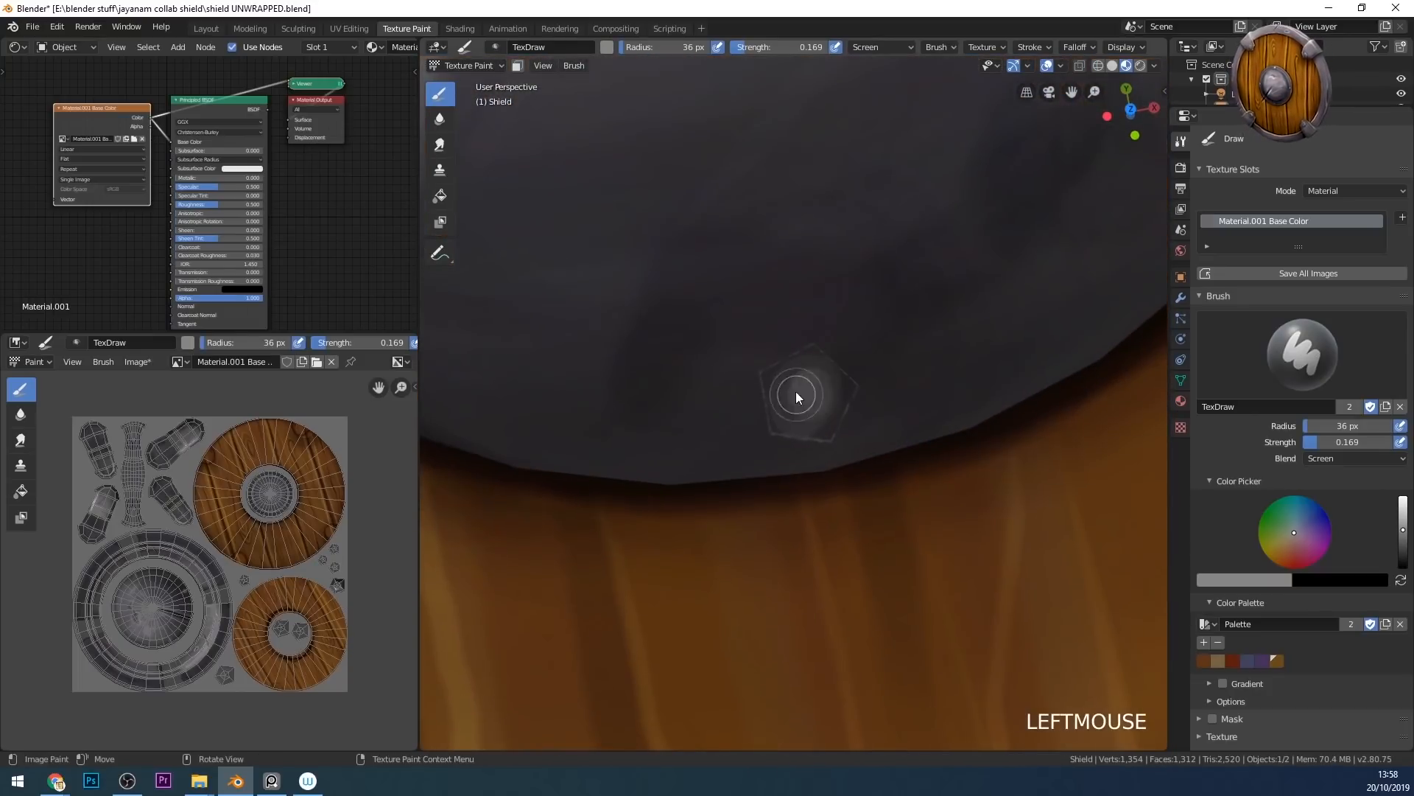
{"action": "left_click", "coordinate": [814, 388]}
{"action": "left_click", "coordinate": [806, 389]}
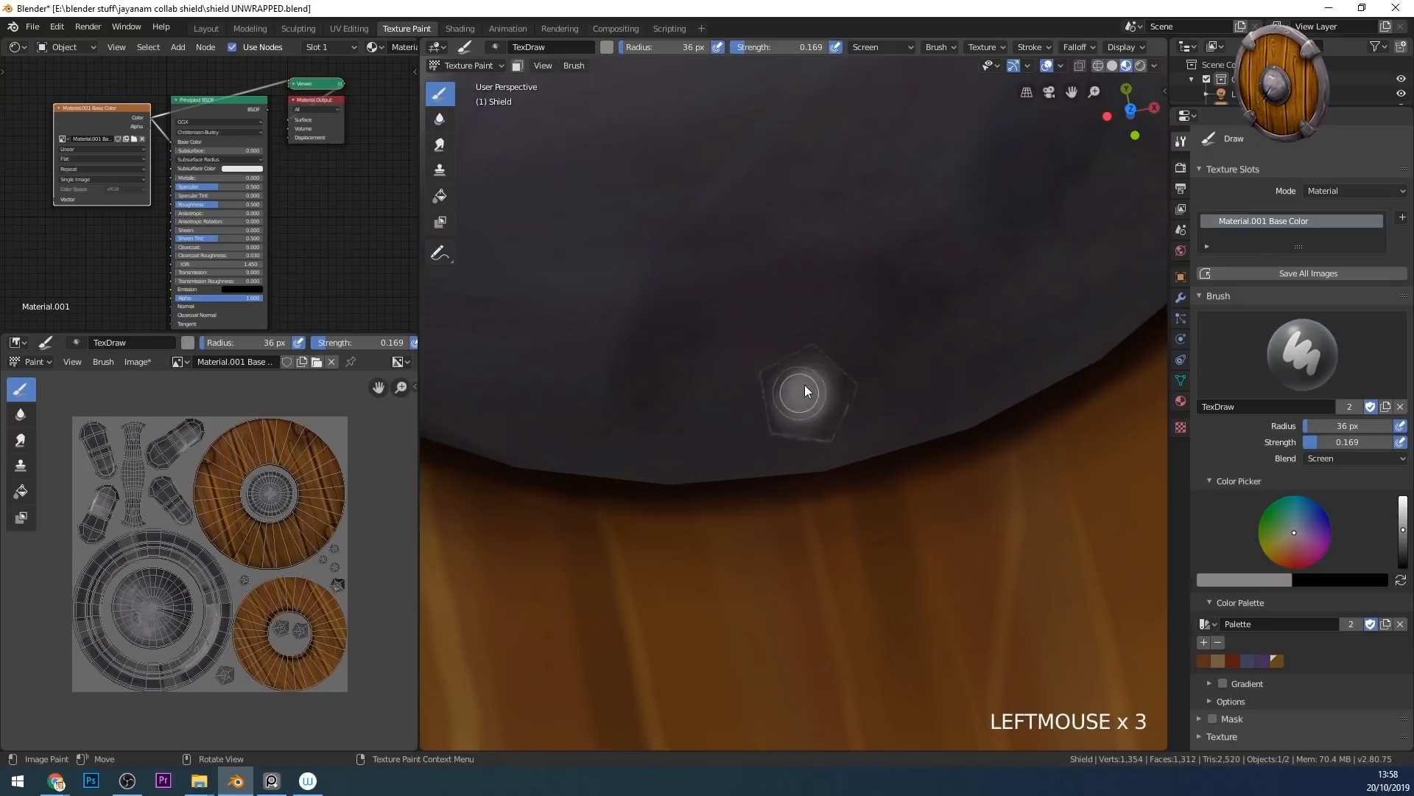
- Build up the highlight on the stud's peak and lighten its lower bevelled edge
{"action": "middle_click_drag", "start_coordinate": [804, 384], "coordinate": [824, 409]}
{"action": "left_click", "coordinate": [799, 395]}
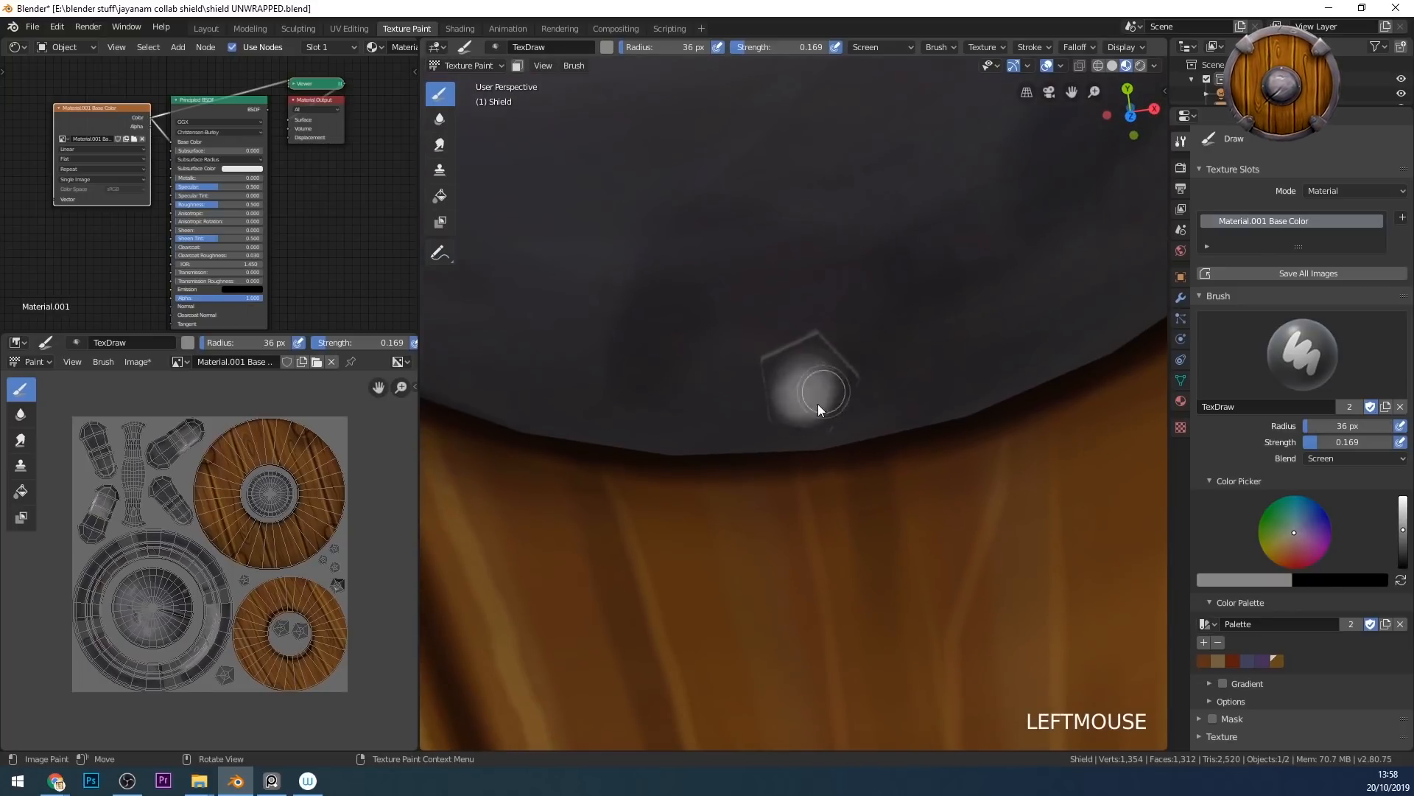
{"action": "left_click", "coordinate": [815, 386]}
{"action": "middle_click_drag", "start_coordinate": [818, 366], "coordinate": [899, 302]}
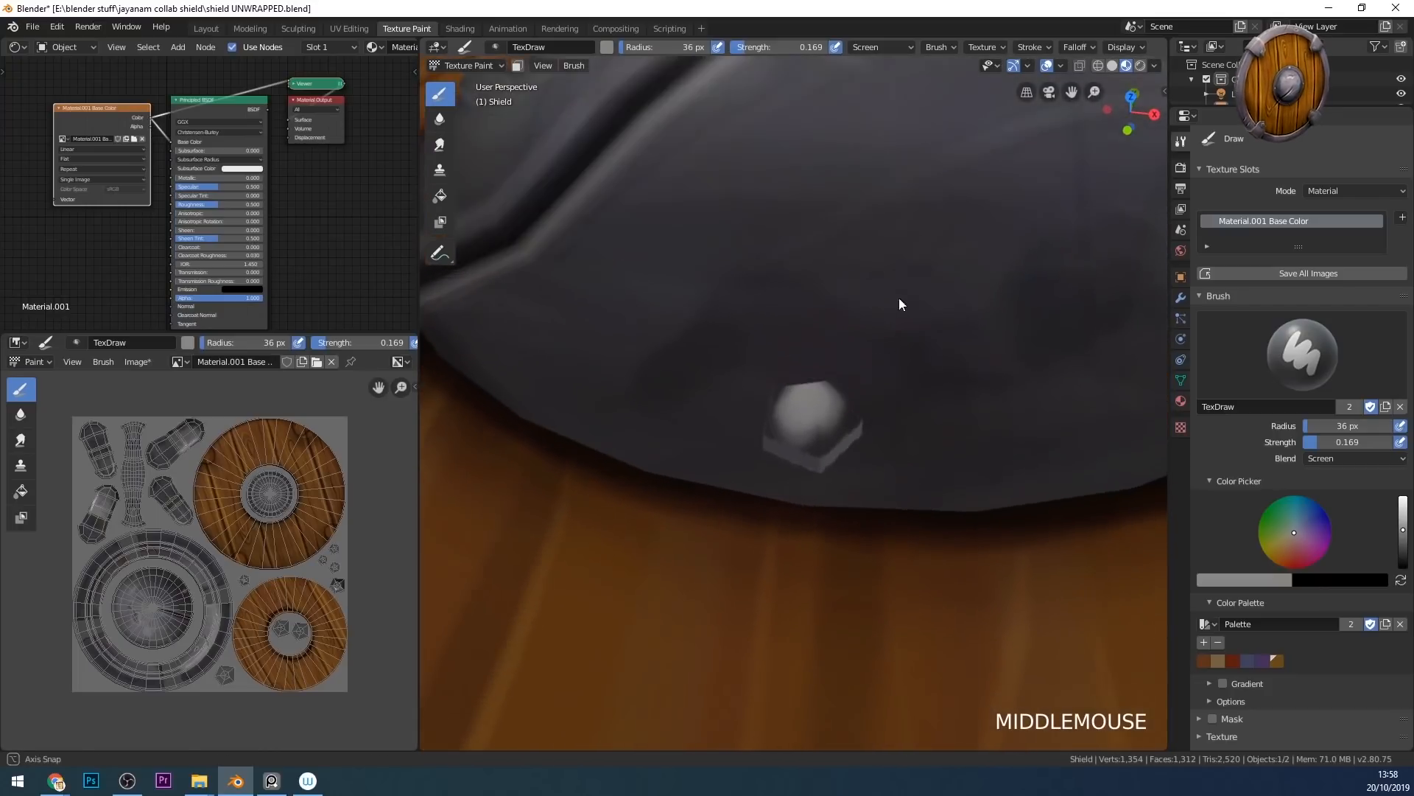
{"action": "left_click", "coordinate": [818, 409]}
{"action": "left_click", "coordinate": [819, 457]}
{"action": "left_click", "coordinate": [819, 457]}
- Lighten the stud's remaining sides and strengthen the highlight around its peak
{"action": "middle_click_drag", "start_coordinate": [819, 457], "coordinate": [902, 414]}
{"action": "left_click", "coordinate": [802, 371]}
{"action": "left_click", "coordinate": [799, 398]}
{"action": "left_click", "coordinate": [792, 442]}
{"action": "left_click", "coordinate": [790, 459]}
{"action": "middle_click_drag", "start_coordinate": [790, 458], "coordinate": [928, 405]}
{"action": "left_click", "coordinate": [771, 411]}
{"action": "left_click", "coordinate": [771, 411]}
{"action": "mouse_move", "coordinate": [771, 411]}
{"action": "middle_mouse_down"}
{"action": "mouse_move", "coordinate": [887, 423]}
{"action": "mouse_move", "coordinate": [802, 382]}
{"action": "mouse_move", "coordinate": [818, 386]}
{"action": "middle_mouse_up"}
{"action": "left_click", "coordinate": [772, 391]}
{"action": "left_click", "coordinate": [778, 389]}
{"action": "left_click", "coordinate": [797, 385]}
{"action": "left_click", "coordinate": [813, 381]}
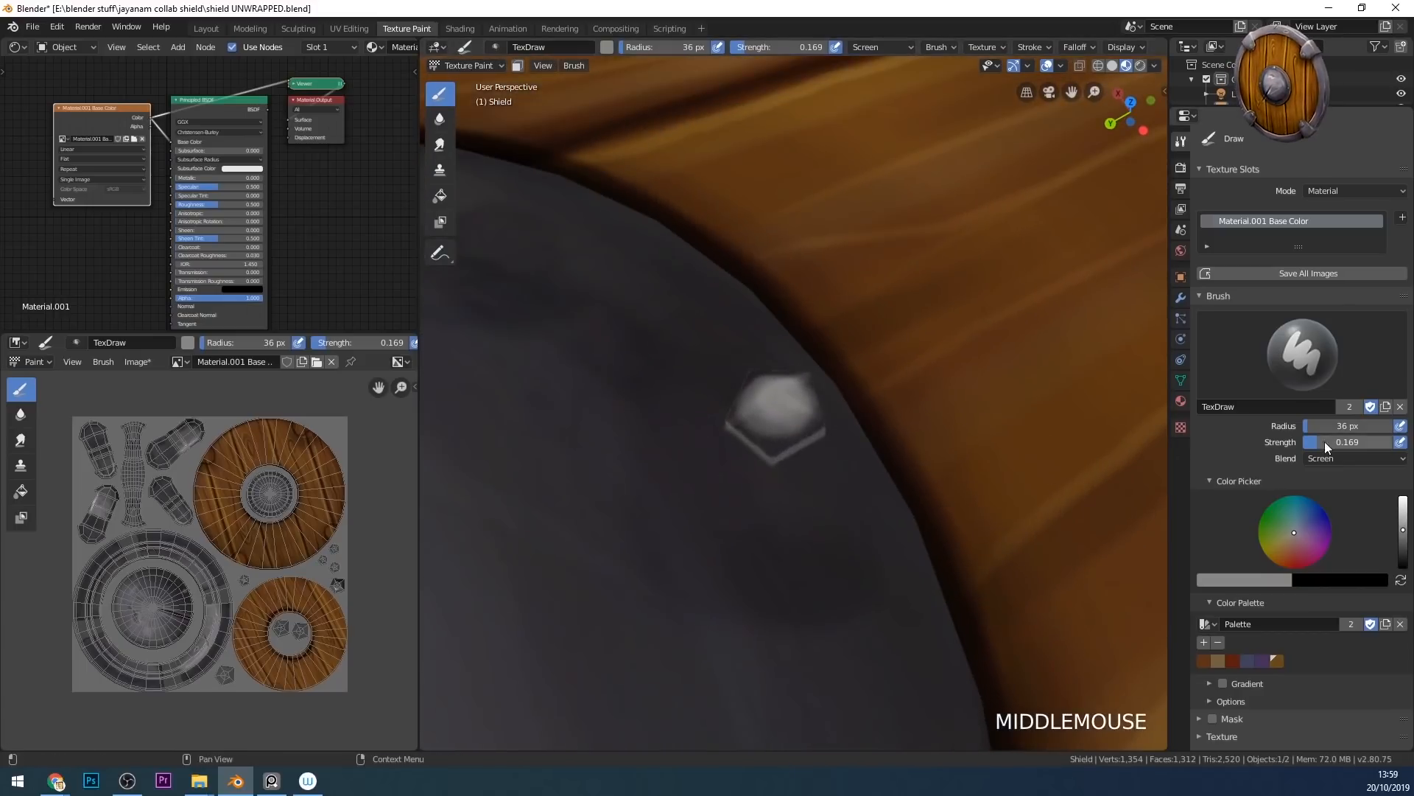
- Set the brush blend to Multiply and darken the stud's lower faces
{"action": "left_click", "coordinate": [1317, 458]}
{"action": "left_click", "coordinate": [1255, 516]}
{"action": "left_click", "coordinate": [775, 452]}
{"action": "left_click", "coordinate": [790, 448]}
{"action": "mouse_move", "coordinate": [820, 421]}
{"action": "middle_mouse_down"}
{"action": "mouse_move", "coordinate": [781, 405]}
{"action": "mouse_move", "coordinate": [794, 414]}
{"action": "middle_mouse_up"}
{"action": "left_click", "coordinate": [821, 436]}
{"action": "left_click", "coordinate": [820, 436]}
- Switch to the Smear tool, resize it to 58 px, and blend the light and dark paint across the stud's faces
{"action": "left_click", "coordinate": [440, 145]}
{"action": "key", "text": "f"}
{"action": "left_click", "coordinate": [799, 444]}
{"action": "left_click", "coordinate": [801, 448]}
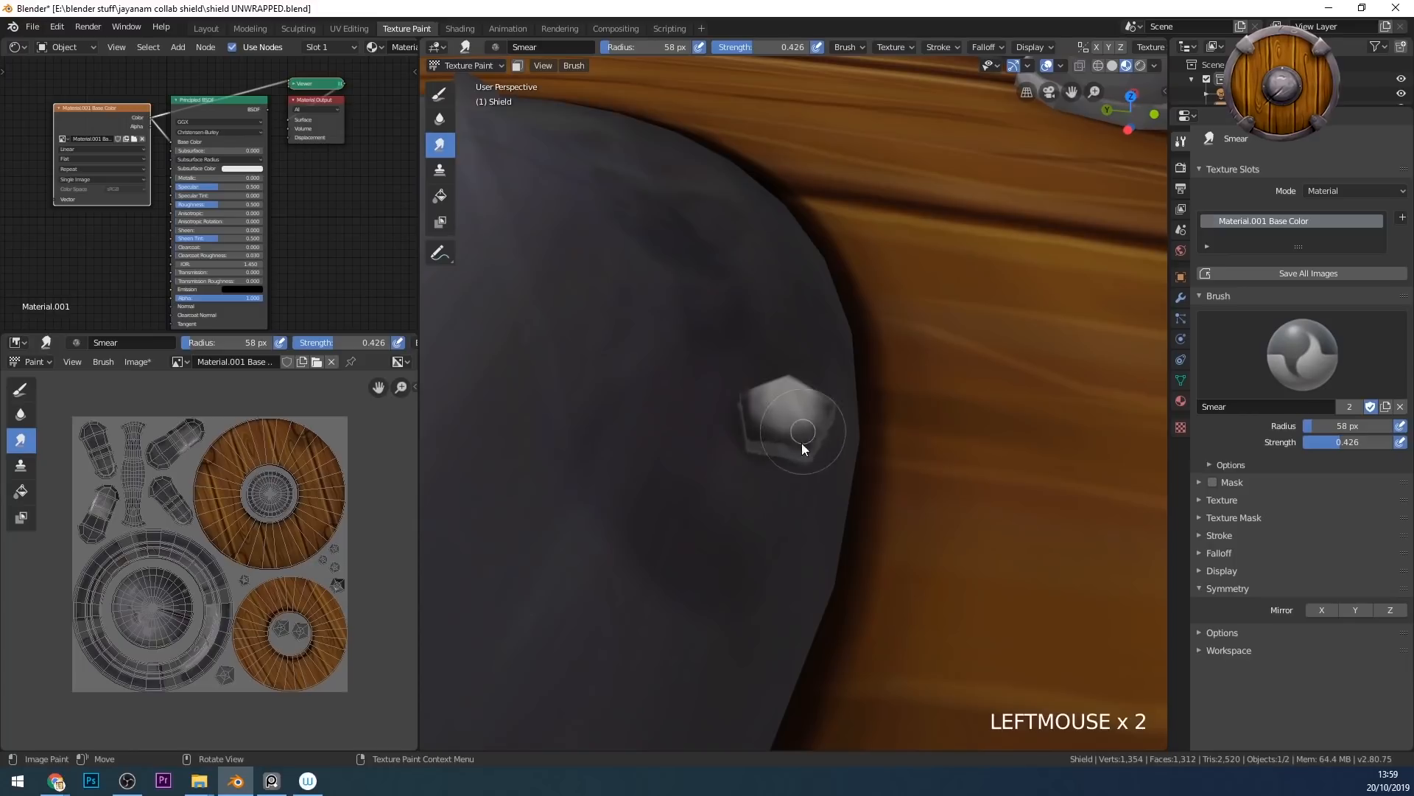
{"action": "mouse_move", "coordinate": [762, 435]}
{"action": "middle_mouse_down"}
{"action": "mouse_move", "coordinate": [846, 423]}
{"action": "mouse_move", "coordinate": [767, 413]}
{"action": "mouse_move", "coordinate": [785, 451]}
{"action": "mouse_move", "coordinate": [868, 457]}
{"action": "mouse_move", "coordinate": [789, 499]}
{"action": "mouse_move", "coordinate": [833, 489]}
{"action": "mouse_move", "coordinate": [797, 465]}
{"action": "mouse_move", "coordinate": [771, 480]}
{"action": "mouse_move", "coordinate": [884, 442]}
{"action": "mouse_move", "coordinate": [805, 451]}
{"action": "mouse_move", "coordinate": [818, 388]}
{"action": "mouse_move", "coordinate": [845, 512]}
{"action": "mouse_move", "coordinate": [823, 474]}
{"action": "mouse_move", "coordinate": [802, 467]}
{"action": "mouse_move", "coordinate": [784, 483]}
{"action": "mouse_move", "coordinate": [911, 469]}
{"action": "mouse_move", "coordinate": [836, 445]}
{"action": "middle_mouse_up"}
{"action": "left_click", "coordinate": [758, 410]}
{"action": "left_click", "coordinate": [781, 436]}
{"action": "left_click", "coordinate": [785, 453]}
{"action": "left_click", "coordinate": [789, 499]}
{"action": "left_click", "coordinate": [788, 499]}
{"action": "left_click", "coordinate": [797, 484]}
{"action": "left_click", "coordinate": [803, 471]}
{"action": "left_click", "coordinate": [797, 466]}
{"action": "left_click", "coordinate": [797, 465]}
{"action": "left_click", "coordinate": [801, 467]}
- Return to the Draw tool, darken the stud's lower part, and resize the brush to 27 px
{"action": "left_click", "coordinate": [440, 94]}
{"action": "left_click", "coordinate": [775, 458]}
{"action": "left_click", "coordinate": [793, 449]}
{"action": "key", "text": "f"}
{"action": "left_click", "coordinate": [798, 458]}
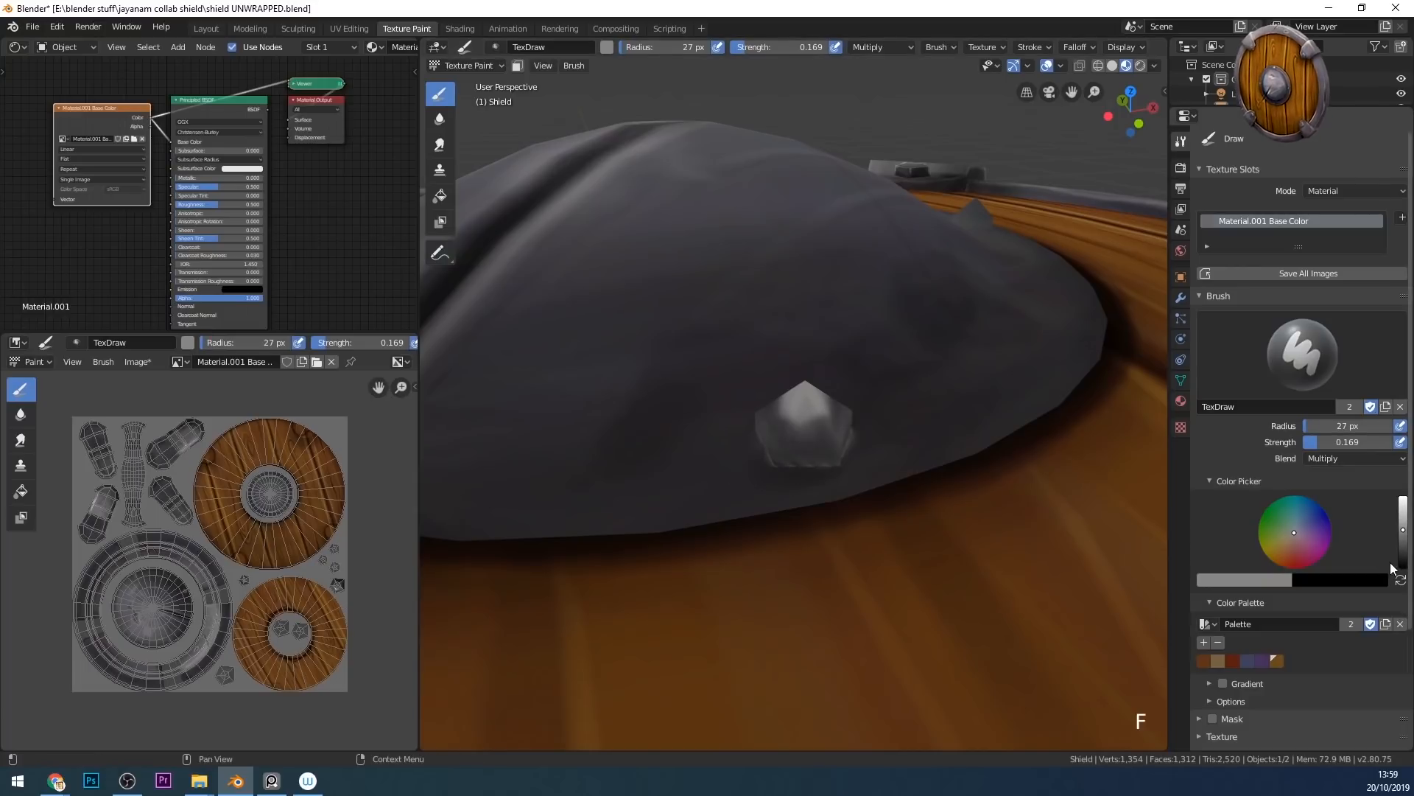
- Darken the brush colour to near-black and shade around the base of the stud
{"action": "left_click", "coordinate": [1402, 558]}
{"action": "mouse_move", "coordinate": [1102, 558]}
{"action": "middle_mouse_down"}
{"action": "mouse_move", "coordinate": [816, 460]}
{"action": "mouse_move", "coordinate": [842, 431]}
{"action": "mouse_move", "coordinate": [792, 461]}
{"action": "mouse_move", "coordinate": [865, 433]}
{"action": "middle_mouse_up"}
{"action": "left_click", "coordinate": [792, 460]}
{"action": "left_click", "coordinate": [737, 438]}
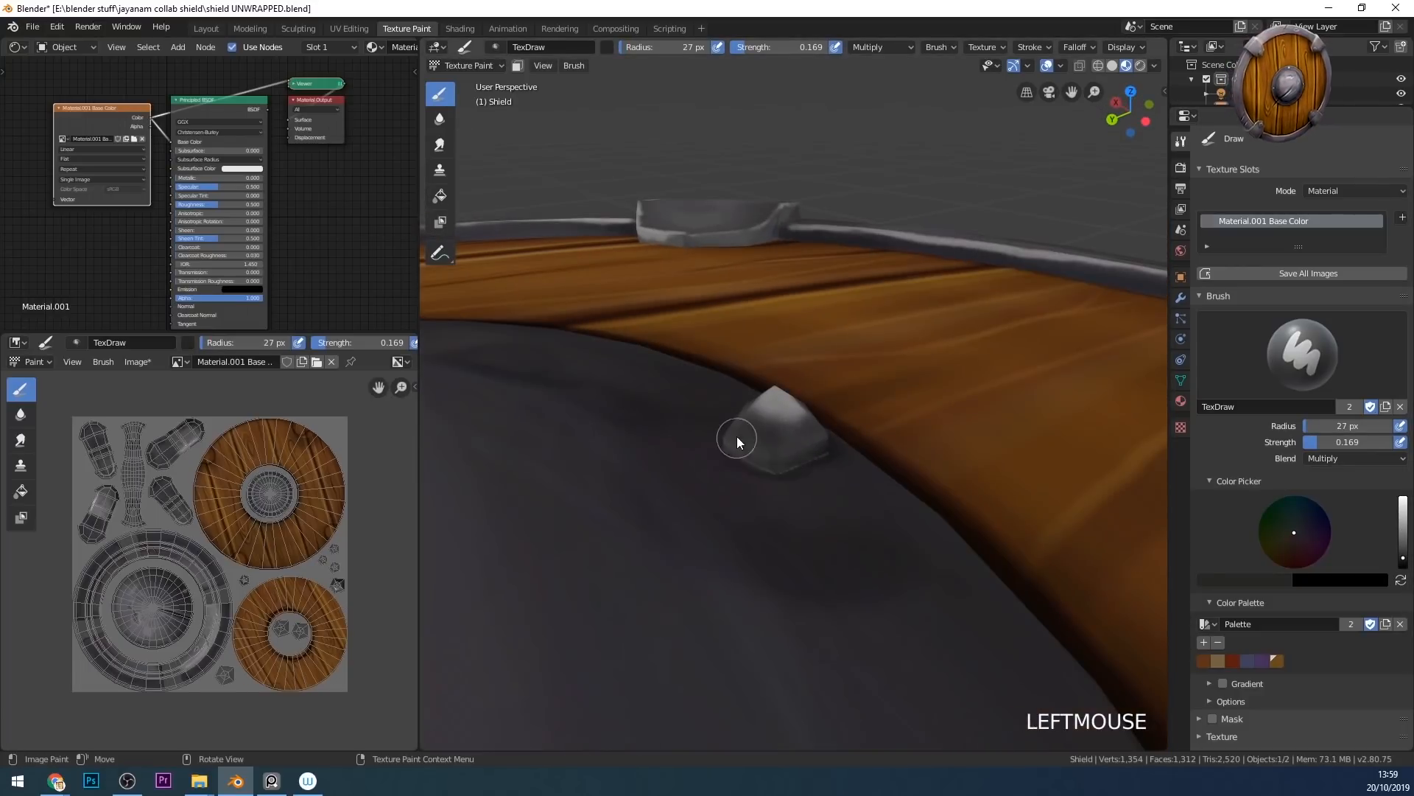
{"action": "mouse_move", "coordinate": [780, 469]}
{"action": "middle_mouse_down"}
{"action": "mouse_move", "coordinate": [878, 442]}
{"action": "mouse_move", "coordinate": [753, 478]}
{"action": "mouse_move", "coordinate": [873, 455]}
{"action": "mouse_move", "coordinate": [748, 427]}
{"action": "mouse_move", "coordinate": [820, 423]}
{"action": "mouse_move", "coordinate": [790, 463]}
{"action": "mouse_move", "coordinate": [802, 416]}
{"action": "mouse_move", "coordinate": [795, 480]}
{"action": "mouse_move", "coordinate": [950, 405]}
{"action": "mouse_move", "coordinate": [886, 528]}
{"action": "mouse_move", "coordinate": [870, 484]}
{"action": "mouse_move", "coordinate": [979, 542]}
{"action": "mouse_move", "coordinate": [914, 558]}
{"action": "mouse_move", "coordinate": [1012, 524]}
{"action": "mouse_move", "coordinate": [860, 392]}
{"action": "mouse_move", "coordinate": [877, 440]}
{"action": "middle_mouse_up"}
{"action": "left_click", "coordinate": [753, 479]}
{"action": "left_click", "coordinate": [874, 455]}
{"action": "left_click", "coordinate": [858, 457]}
- Resize the brush to 52 px and deepen the Multiply shading over the stud and the boss surface around it
{"action": "key", "text": "f"}
{"action": "left_click", "coordinate": [820, 423]}
{"action": "double_click", "coordinate": [950, 404]}
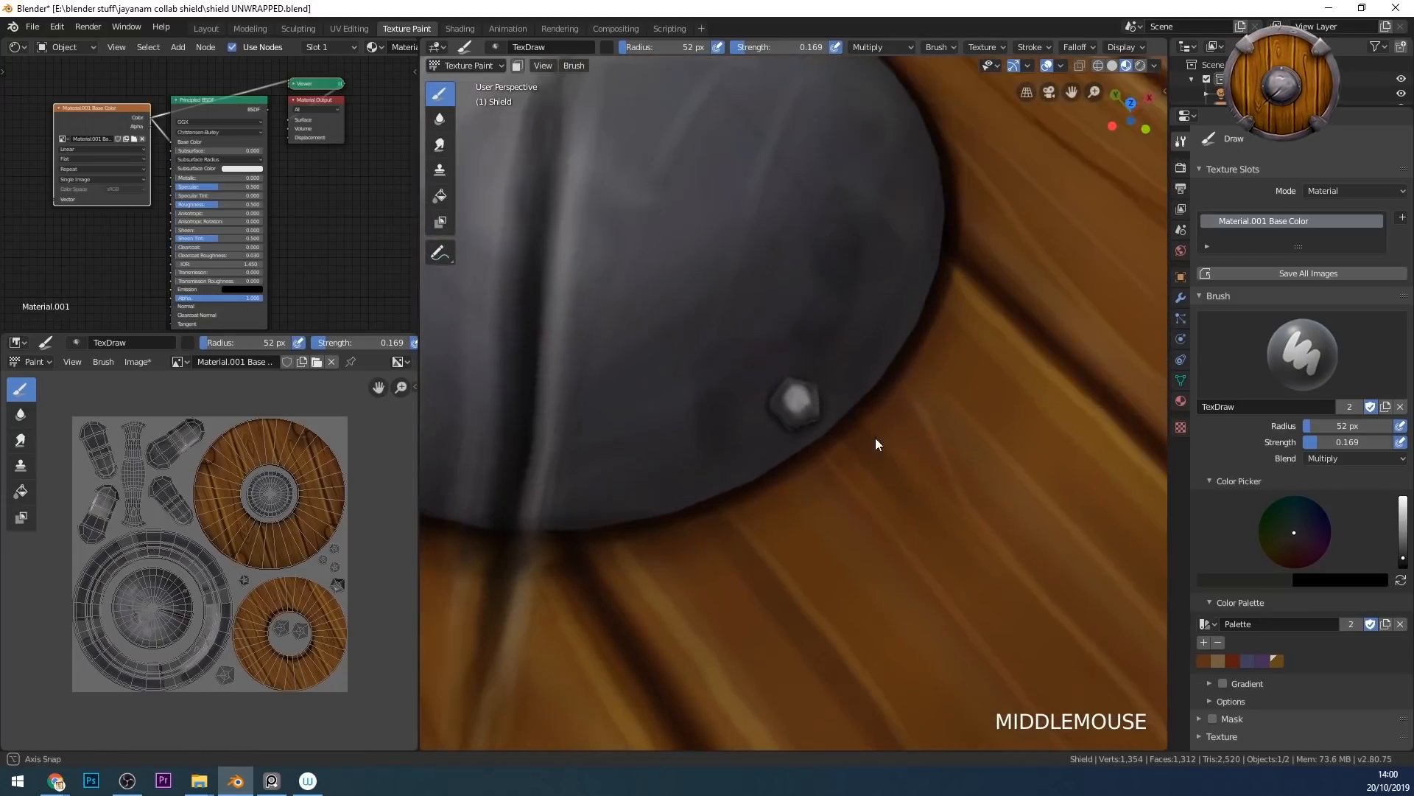
{"action": "left_click", "coordinate": [800, 399]}
{"action": "left_click", "coordinate": [807, 403]}
{"action": "mouse_move", "coordinate": [811, 404]}
{"action": "middle_mouse_down"}
{"action": "mouse_move", "coordinate": [935, 391]}
{"action": "mouse_move", "coordinate": [898, 529]}
{"action": "mouse_move", "coordinate": [939, 458]}
{"action": "mouse_move", "coordinate": [891, 520]}
{"action": "mouse_move", "coordinate": [846, 516]}
{"action": "mouse_move", "coordinate": [888, 334]}
{"action": "middle_mouse_up"}
{"action": "left_click", "coordinate": [803, 411]}
{"action": "mouse_move", "coordinate": [802, 411]}
{"action": "middle_mouse_down"}
{"action": "mouse_move", "coordinate": [833, 400]}
{"action": "mouse_move", "coordinate": [813, 407]}
{"action": "mouse_move", "coordinate": [931, 484]}
{"action": "mouse_move", "coordinate": [935, 442]}
{"action": "mouse_move", "coordinate": [1019, 394]}
{"action": "mouse_move", "coordinate": [919, 461]}
{"action": "mouse_move", "coordinate": [979, 328]}
{"action": "mouse_move", "coordinate": [894, 408]}
{"action": "mouse_move", "coordinate": [906, 383]}
{"action": "mouse_move", "coordinate": [873, 469]}
{"action": "middle_mouse_up"}
{"action": "left_click", "coordinate": [813, 406]}
{"action": "left_click", "coordinate": [815, 390]}
{"action": "left_click", "coordinate": [817, 382]}
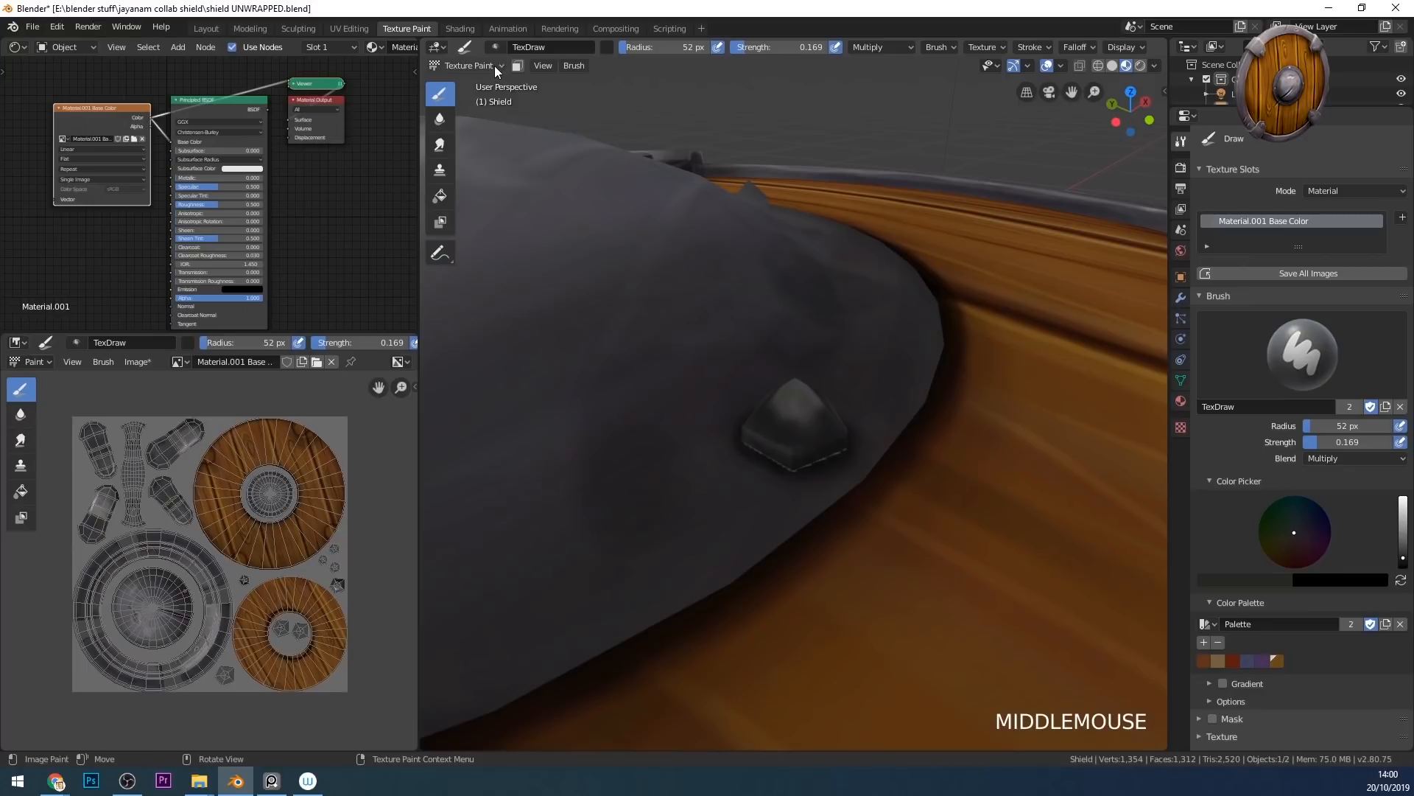
- Select only the stud's linked faces in Edit Mode, return to Texture Paint, and enable face selection masking
{"action": "key", "text": "Tab"}
{"action": "key", "text": "alt+a"}
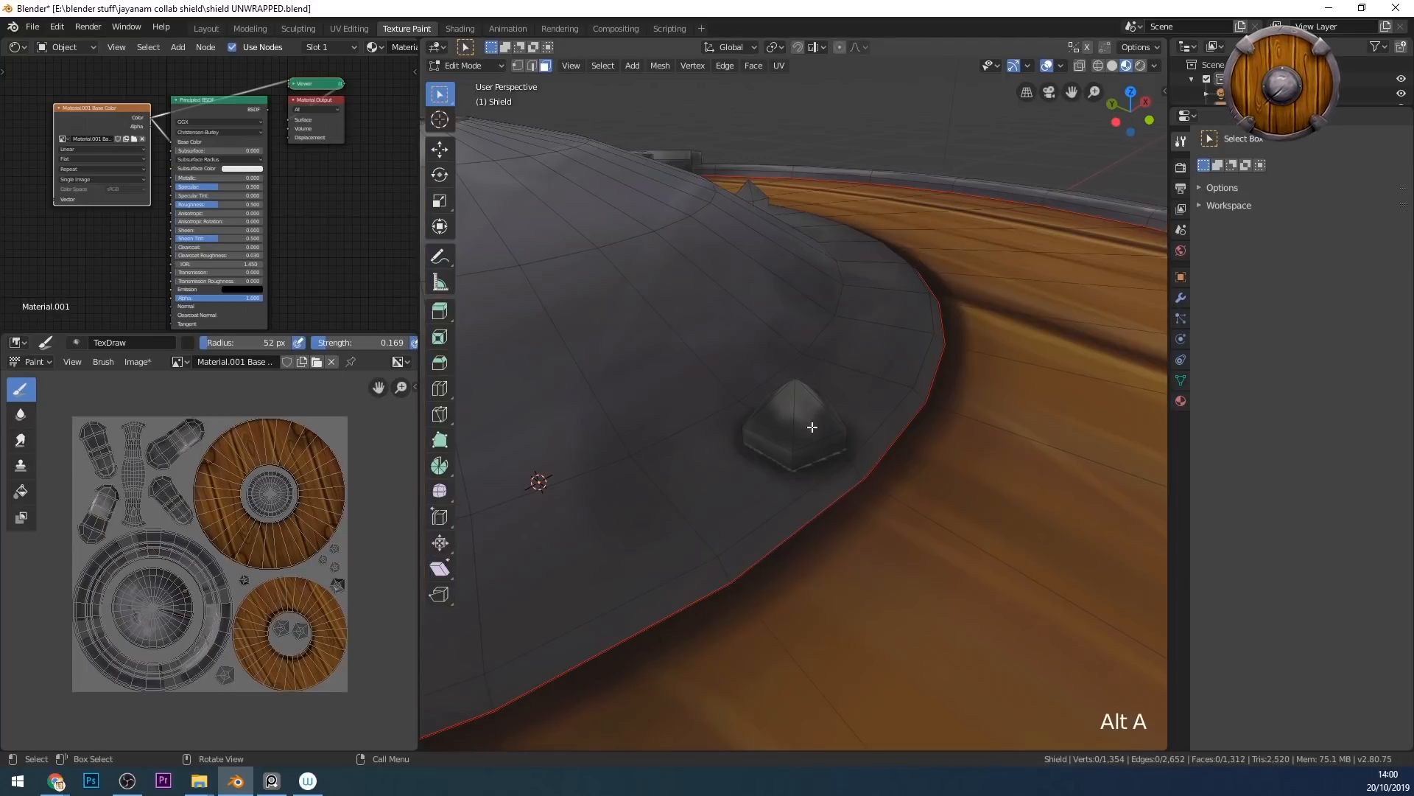
{"action": "key", "text": "l"}
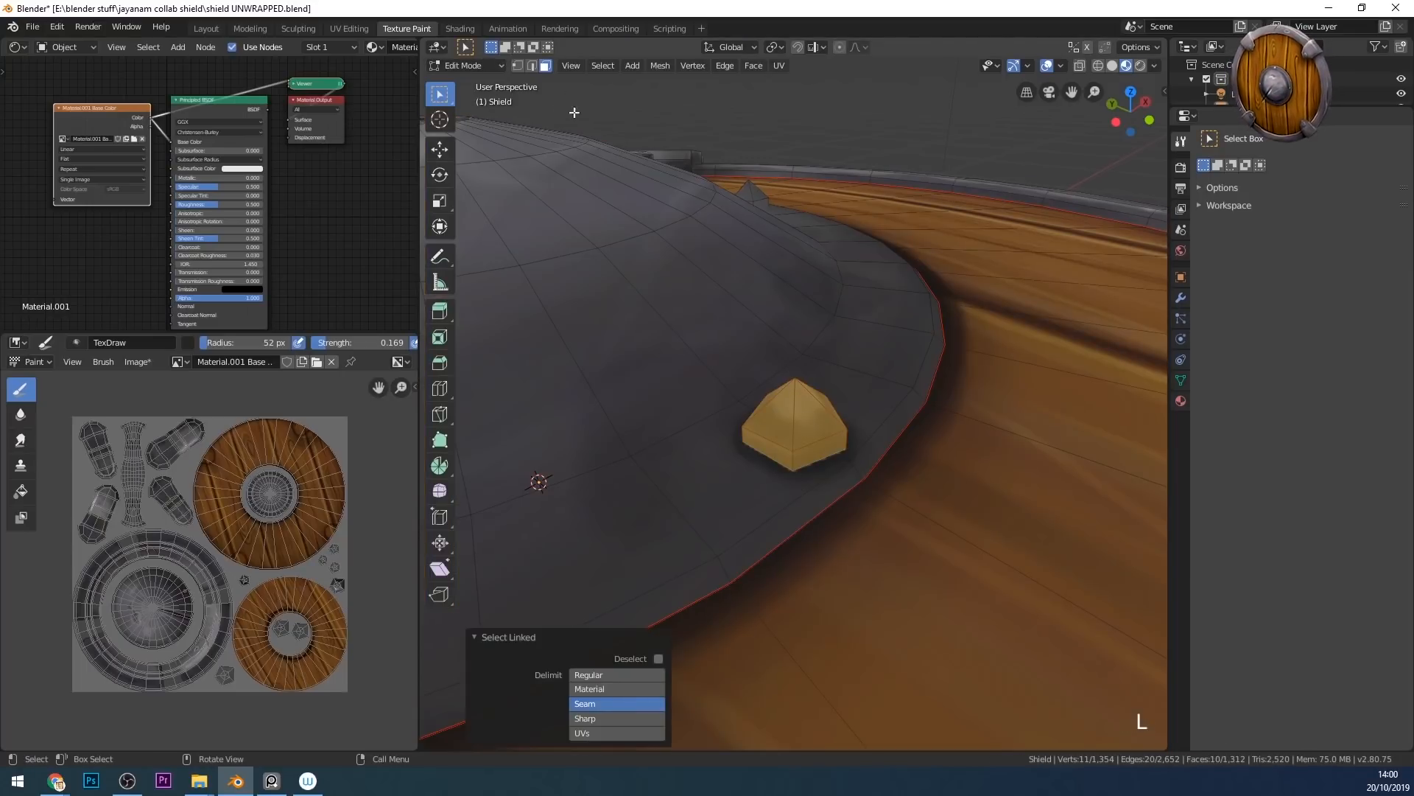
{"action": "left_click", "coordinate": [484, 64]}
{"action": "left_click", "coordinate": [475, 164]}
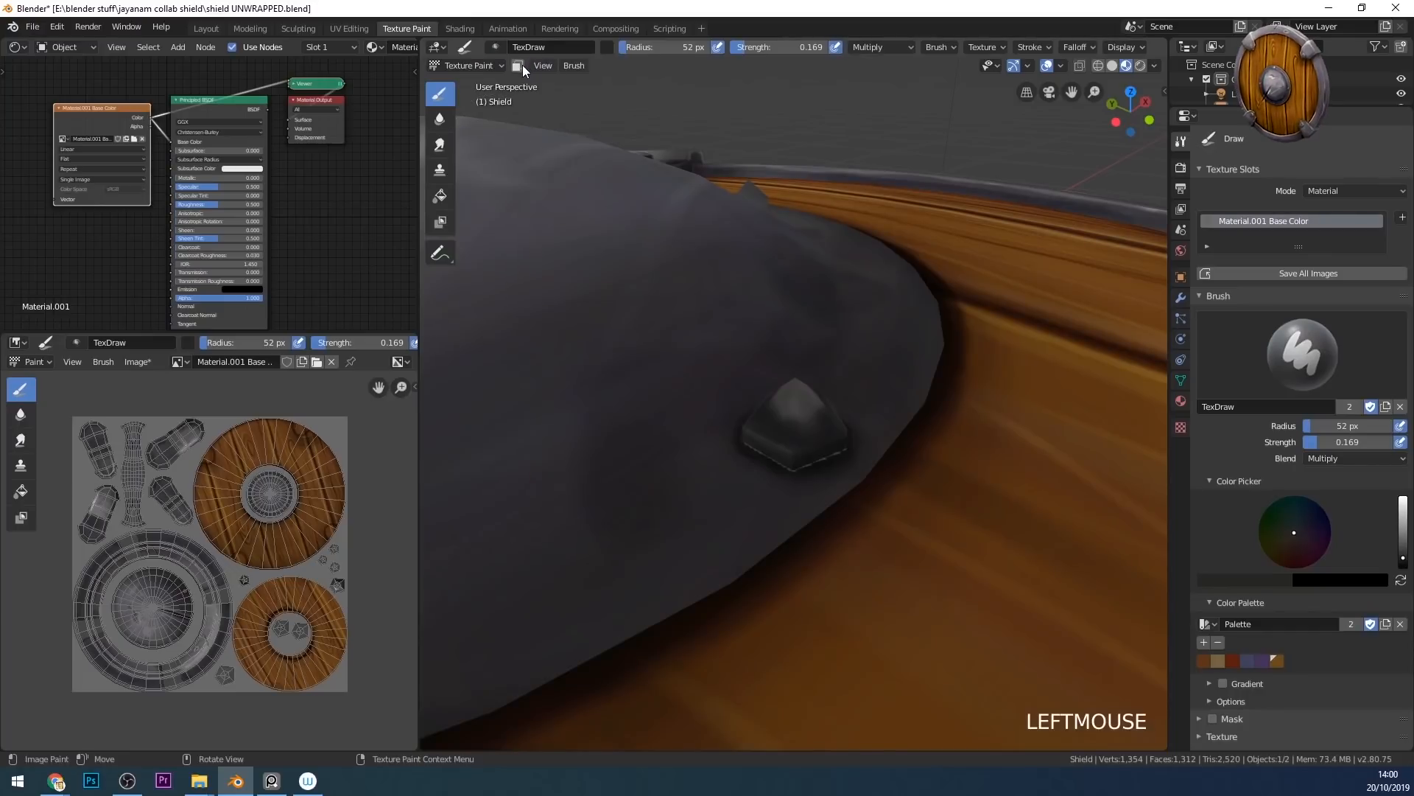
{"action": "left_click", "coordinate": [517, 65]}
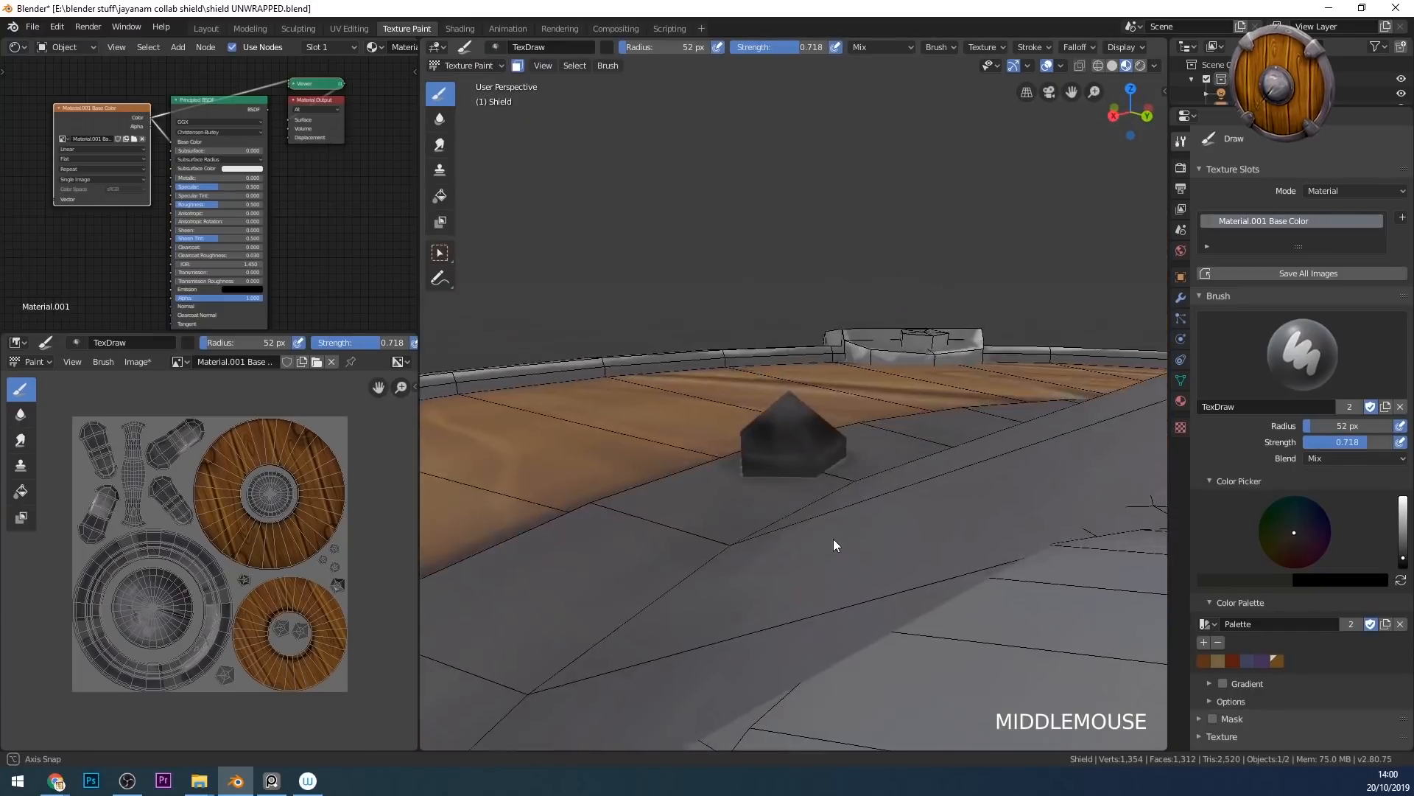
- Dab shading at the masked stud's base and invert the face selection to protect the stud from painting
{"action": "mouse_move", "coordinate": [833, 538]}
{"action": "middle_mouse_down"}
{"action": "mouse_move", "coordinate": [885, 521]}
{"action": "mouse_move", "coordinate": [855, 479]}
{"action": "mouse_move", "coordinate": [727, 477]}
{"action": "mouse_move", "coordinate": [837, 534]}
{"action": "mouse_move", "coordinate": [704, 484]}
{"action": "mouse_move", "coordinate": [729, 576]}
{"action": "mouse_move", "coordinate": [634, 174]}
{"action": "middle_mouse_up"}
{"action": "left_click", "coordinate": [727, 477]}
{"action": "left_click", "coordinate": [704, 484]}
{"action": "key", "text": "ctrl+i"}
- Paint a dark contact shadow on the boss surface around the masked stud and clear the face selection
{"action": "middle_click_drag", "start_coordinate": [910, 410], "coordinate": [813, 545]}
{"action": "left_click", "coordinate": [808, 440]}
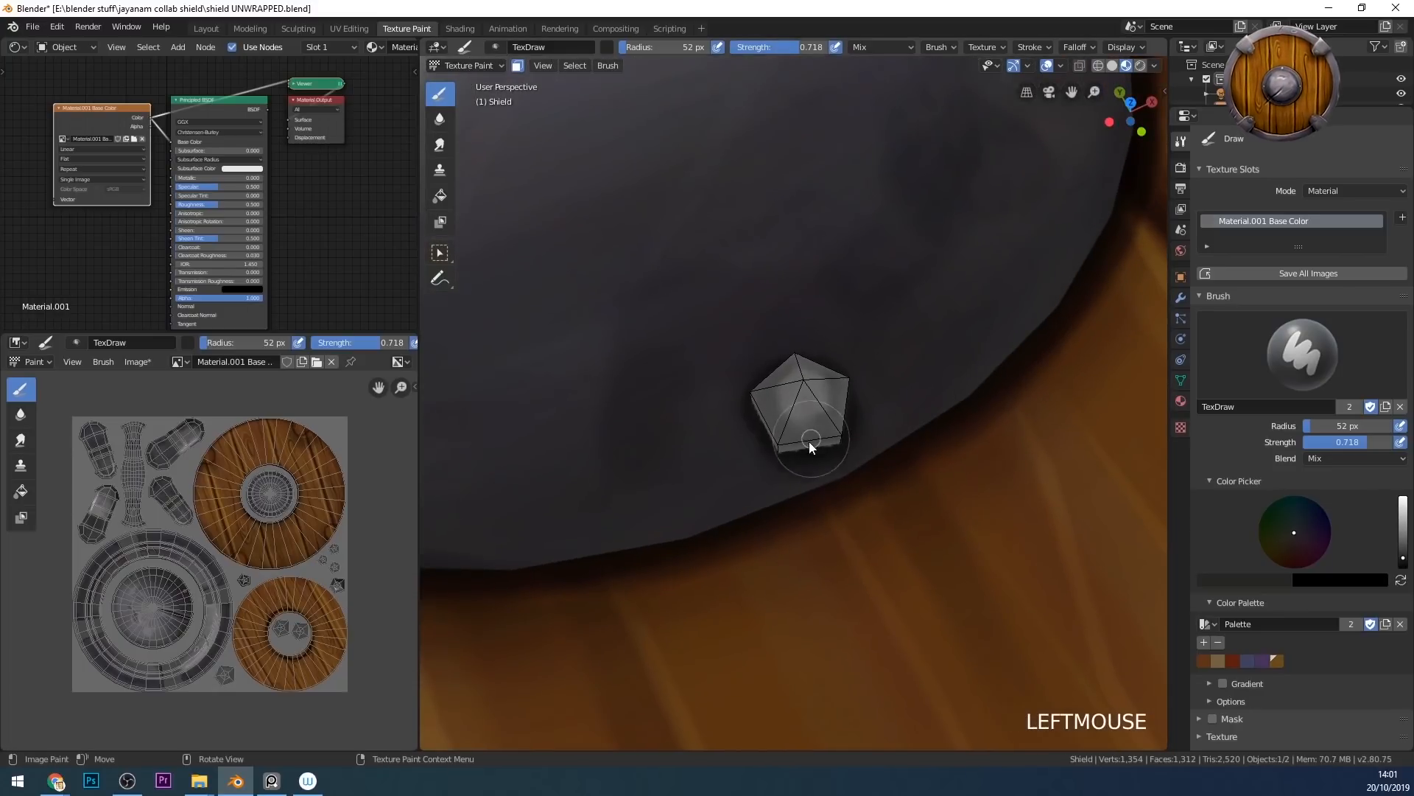
{"action": "middle_click_drag", "start_coordinate": [803, 395], "coordinate": [847, 397]}
{"action": "left_click", "coordinate": [818, 452]}
{"action": "middle_click_drag", "start_coordinate": [818, 452], "coordinate": [858, 425]}
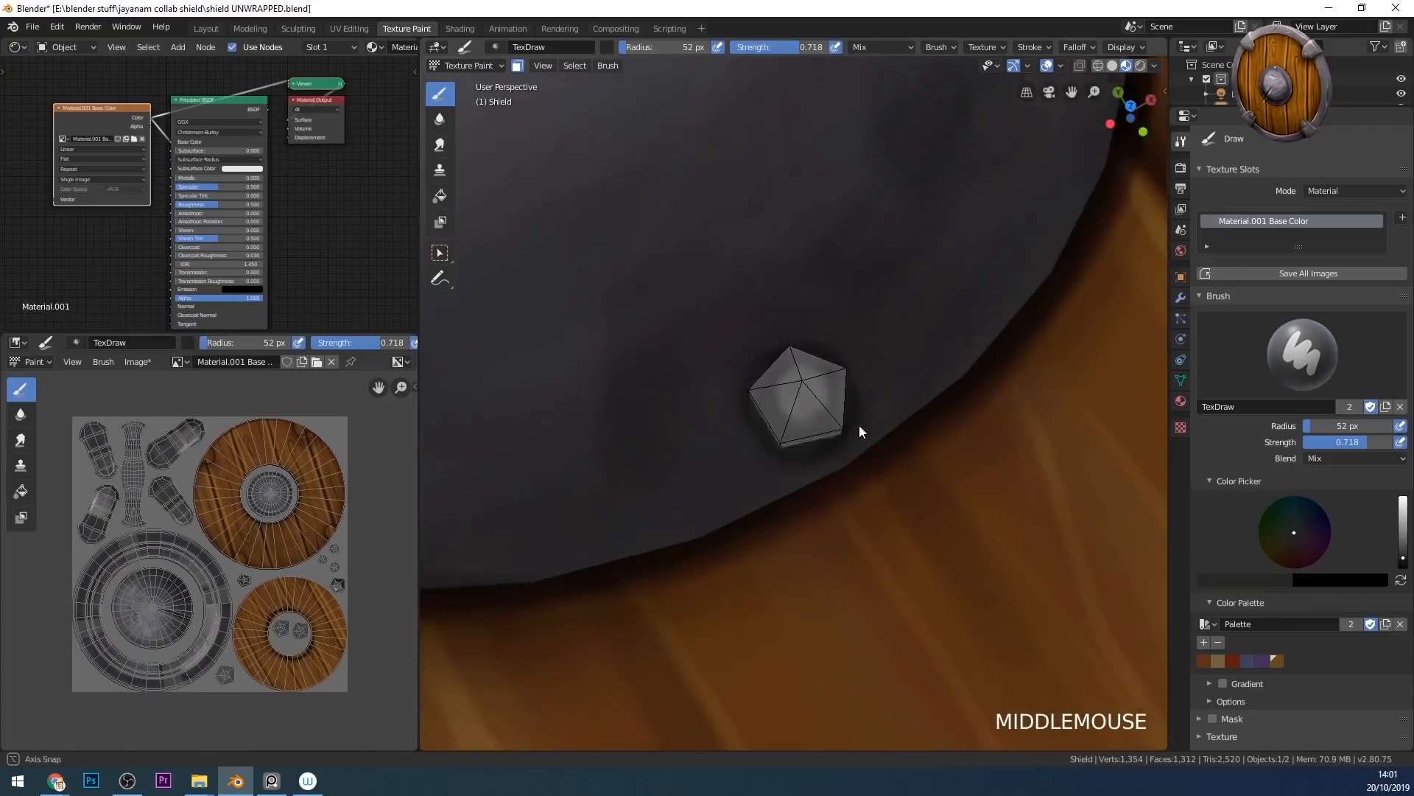
{"action": "left_click", "coordinate": [816, 365]}
{"action": "middle_click_drag", "start_coordinate": [816, 365], "coordinate": [909, 418]}
{"action": "left_click", "coordinate": [806, 448]}
{"action": "left_click", "coordinate": [776, 469]}
{"action": "left_click", "coordinate": [735, 449]}
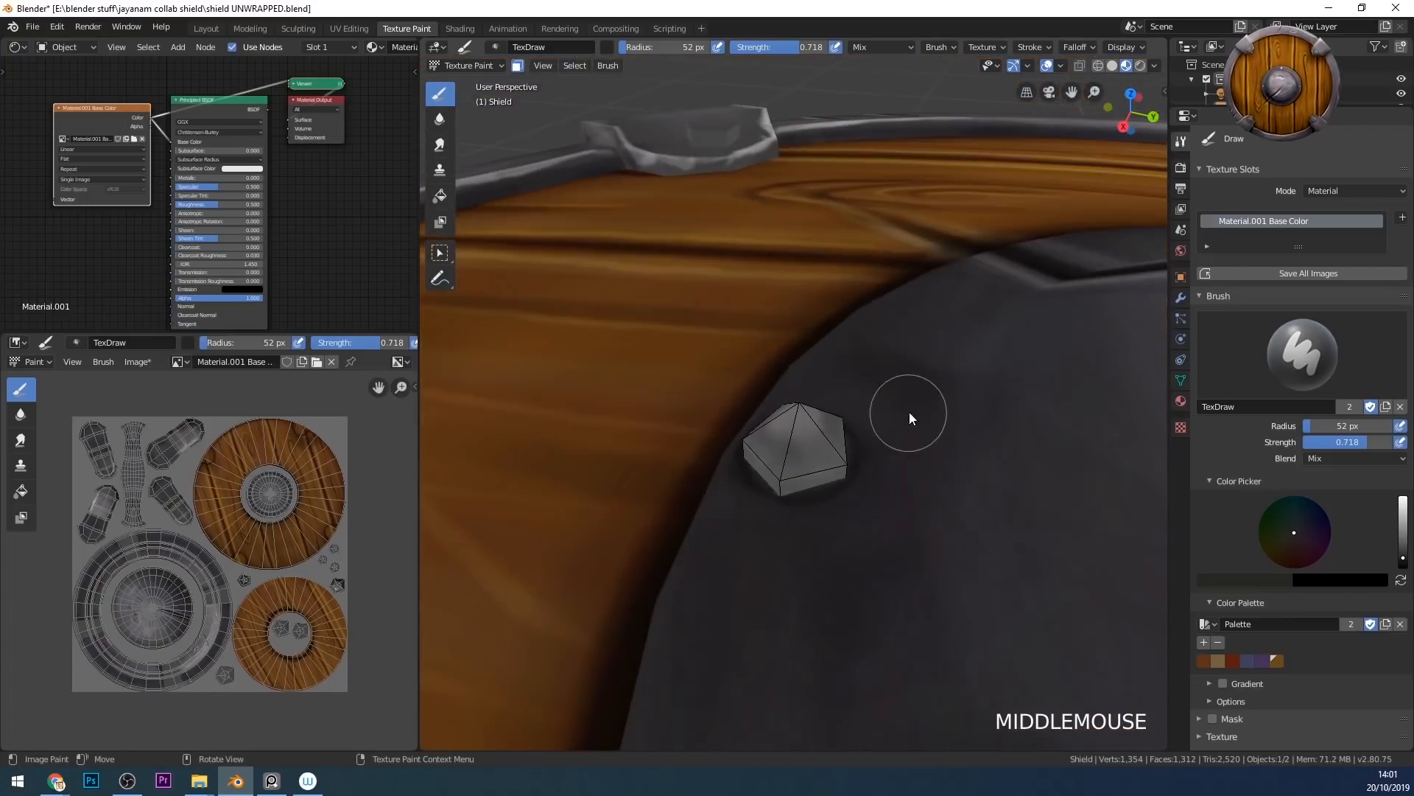
{"action": "middle_click_drag", "start_coordinate": [772, 392], "coordinate": [877, 427]}
{"action": "left_click", "coordinate": [827, 393]}
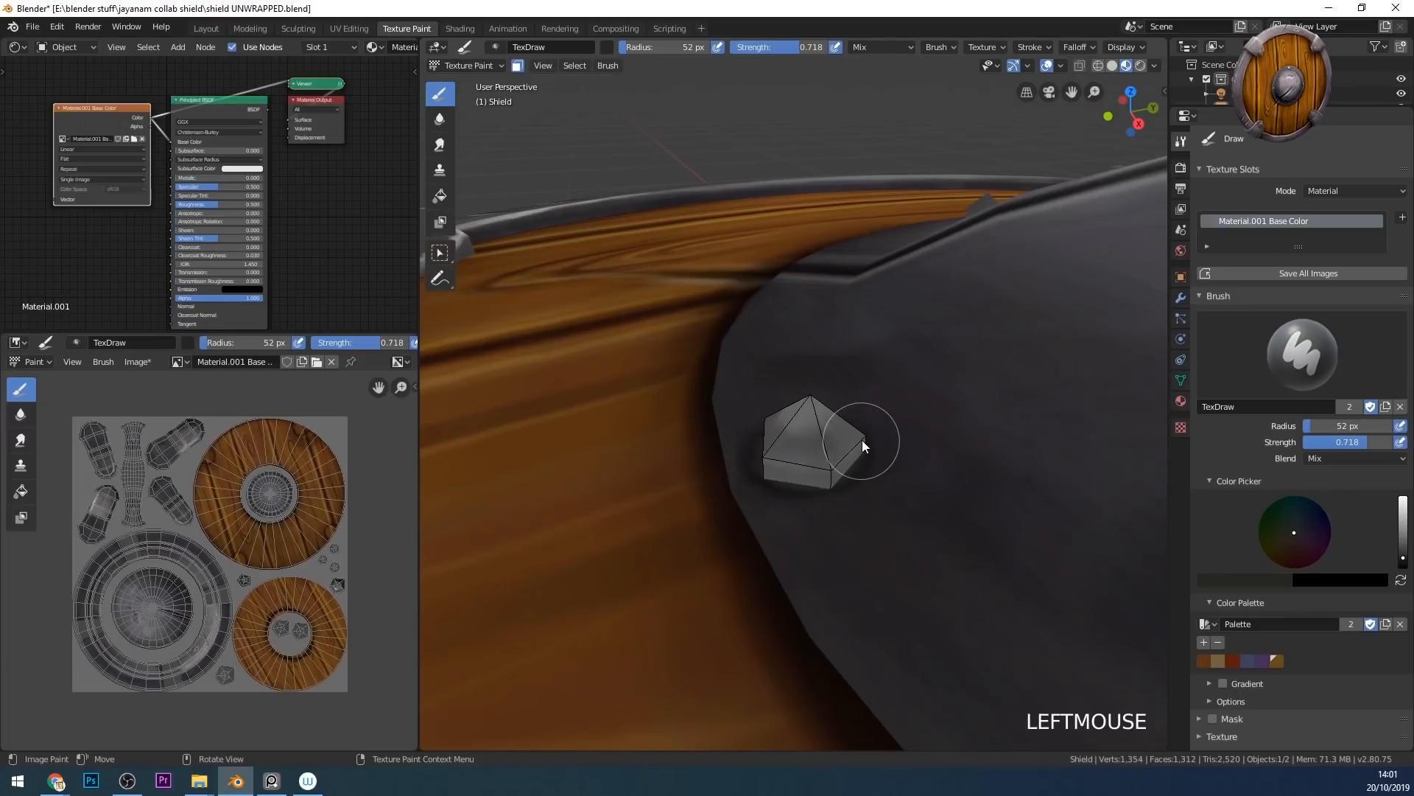
{"action": "key", "text": "alt+a"}
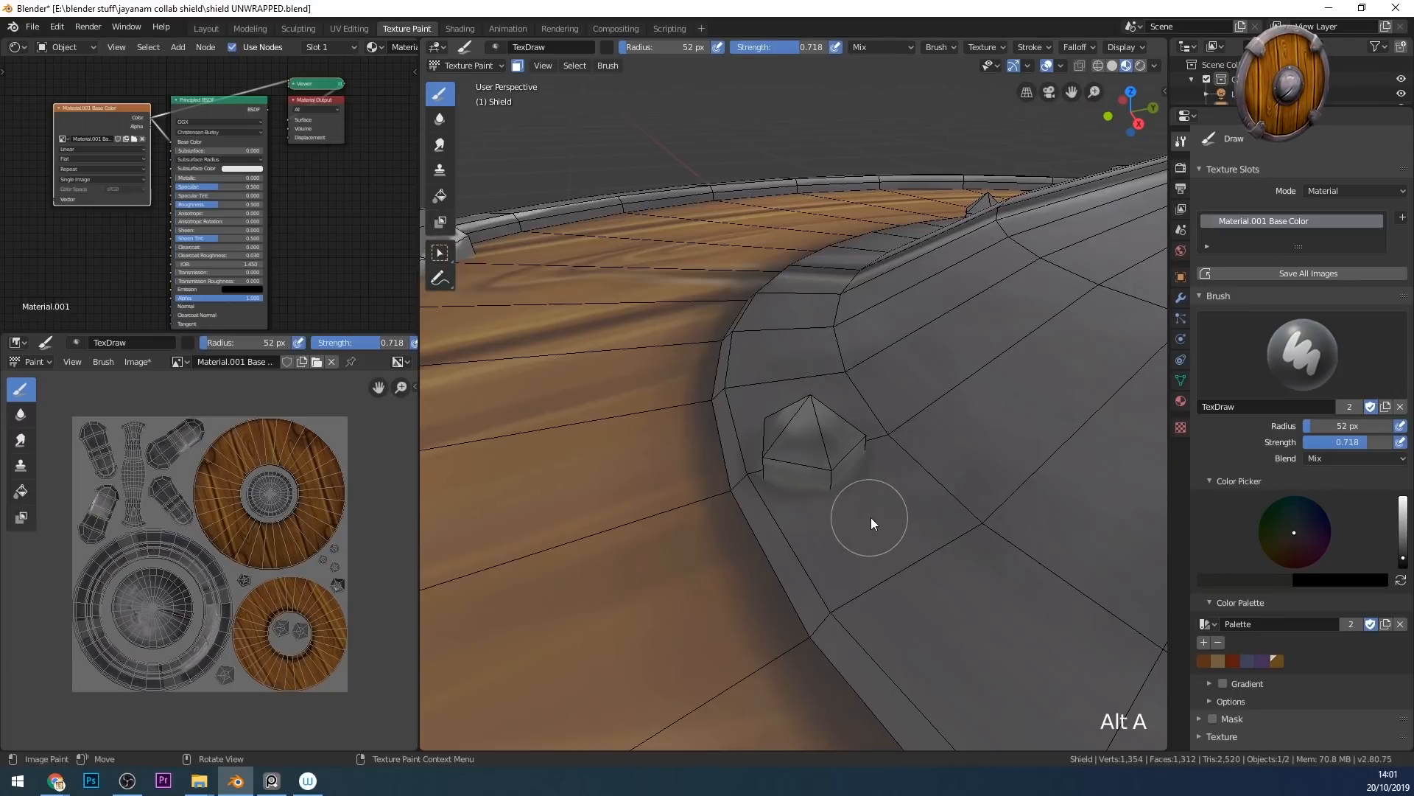
- Select all of the shield's faces for painting and set the brush blend mode to Multiply
{"action": "key", "text": "a"}
{"action": "middle_click_drag", "start_coordinate": [886, 543], "coordinate": [723, 357]}
{"action": "left_click", "coordinate": [1354, 458]}
{"action": "left_click", "coordinate": [1263, 514]}
{"action": "mouse_move", "coordinate": [832, 471]}
{"action": "middle_mouse_down"}
{"action": "mouse_move", "coordinate": [950, 475]}
{"action": "mouse_move", "coordinate": [839, 449]}
{"action": "middle_mouse_up"}
{"action": "left_click_drag", "start_coordinate": [792, 435], "coordinate": [820, 414]}
{"action": "middle_click_drag", "start_coordinate": [821, 414], "coordinate": [928, 442]}
{"action": "mouse_move", "coordinate": [806, 464]}
{"action": "middle_mouse_down"}
{"action": "mouse_move", "coordinate": [848, 459]}
{"action": "mouse_move", "coordinate": [825, 431]}
{"action": "middle_mouse_up"}
{"action": "left_click_drag", "start_coordinate": [810, 431], "coordinate": [829, 414]}
{"action": "scroll", "coordinate": [829, 414], "scroll_direction": "down", "scroll_amount": 5}
{"action": "mouse_move", "coordinate": [832, 419]}
{"action": "middle_mouse_down"}
{"action": "mouse_move", "coordinate": [934, 520]}
{"action": "mouse_move", "coordinate": [886, 414]}
{"action": "middle_mouse_up"}
{"action": "key", "text": "ctrl+z"}
{"action": "key", "text": "ctrl+z"}
{"action": "key", "text": "ctrl+z"}
{"action": "key", "text": "ctrl+z"}
{"action": "key", "text": "ctrl+z"}
{"action": "key", "text": "ctrl+z"}
{"action": "key", "text": "ctrl+z"}
{"action": "key", "text": "ctrl+z"}
{"action": "key", "text": "ctrl+z"}
{"action": "key", "text": "ctrl+z"}
{"action": "key", "text": "ctrl+z"}
{"action": "key", "text": "ctrl+z"}
{"action": "key", "text": "ctrl+z"}
- Lower the brush strength to 0.306 and paint soft Multiply shading around the base of the boss stud
{"action": "mouse_move", "coordinate": [861, 482]}
{"action": "middle_mouse_down"}
{"action": "mouse_move", "coordinate": [869, 390]}
{"action": "mouse_move", "coordinate": [891, 428]}
{"action": "mouse_move", "coordinate": [928, 435]}
{"action": "middle_mouse_up"}
{"action": "left_click_drag", "start_coordinate": [1340, 442], "coordinate": [1295, 441]}
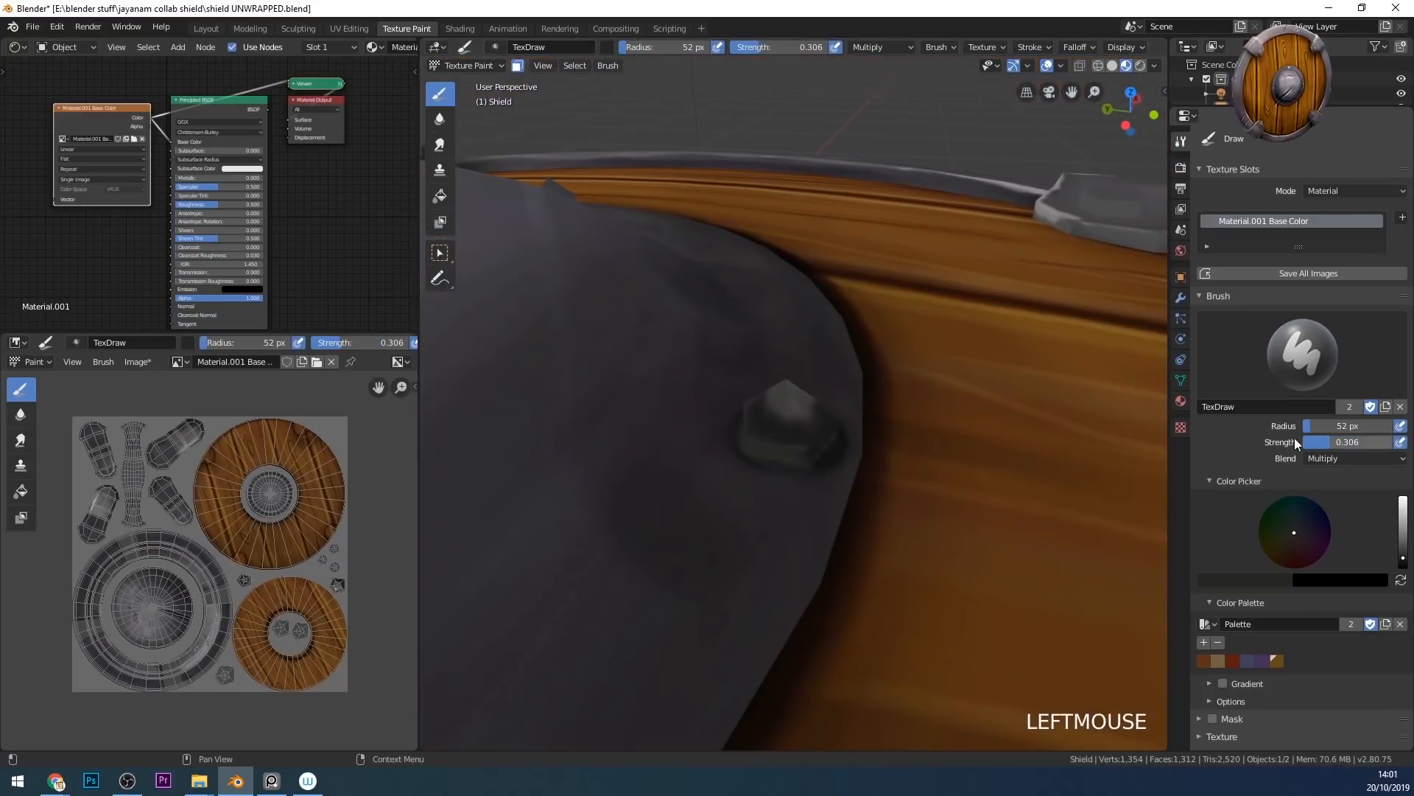
{"action": "middle_click_drag", "start_coordinate": [737, 442], "coordinate": [815, 448]}
{"action": "left_click_drag", "start_coordinate": [815, 448], "coordinate": [759, 464]}
{"action": "middle_click_drag", "start_coordinate": [685, 463], "coordinate": [736, 469]}
{"action": "left_click_drag", "start_coordinate": [737, 469], "coordinate": [774, 466]}
{"action": "middle_click_drag", "start_coordinate": [715, 457], "coordinate": [773, 449]}
{"action": "left_click_drag", "start_coordinate": [759, 456], "coordinate": [776, 448]}
{"action": "mouse_move", "coordinate": [777, 448]}
{"action": "middle_mouse_down"}
{"action": "mouse_move", "coordinate": [872, 475]}
{"action": "mouse_move", "coordinate": [925, 444]}
{"action": "mouse_move", "coordinate": [873, 537]}
{"action": "mouse_move", "coordinate": [879, 509]}
{"action": "mouse_move", "coordinate": [814, 505]}
{"action": "mouse_move", "coordinate": [846, 574]}
{"action": "mouse_move", "coordinate": [909, 514]}
{"action": "middle_mouse_up"}
{"action": "scroll", "coordinate": [913, 471], "scroll_direction": "down", "scroll_amount": 6}
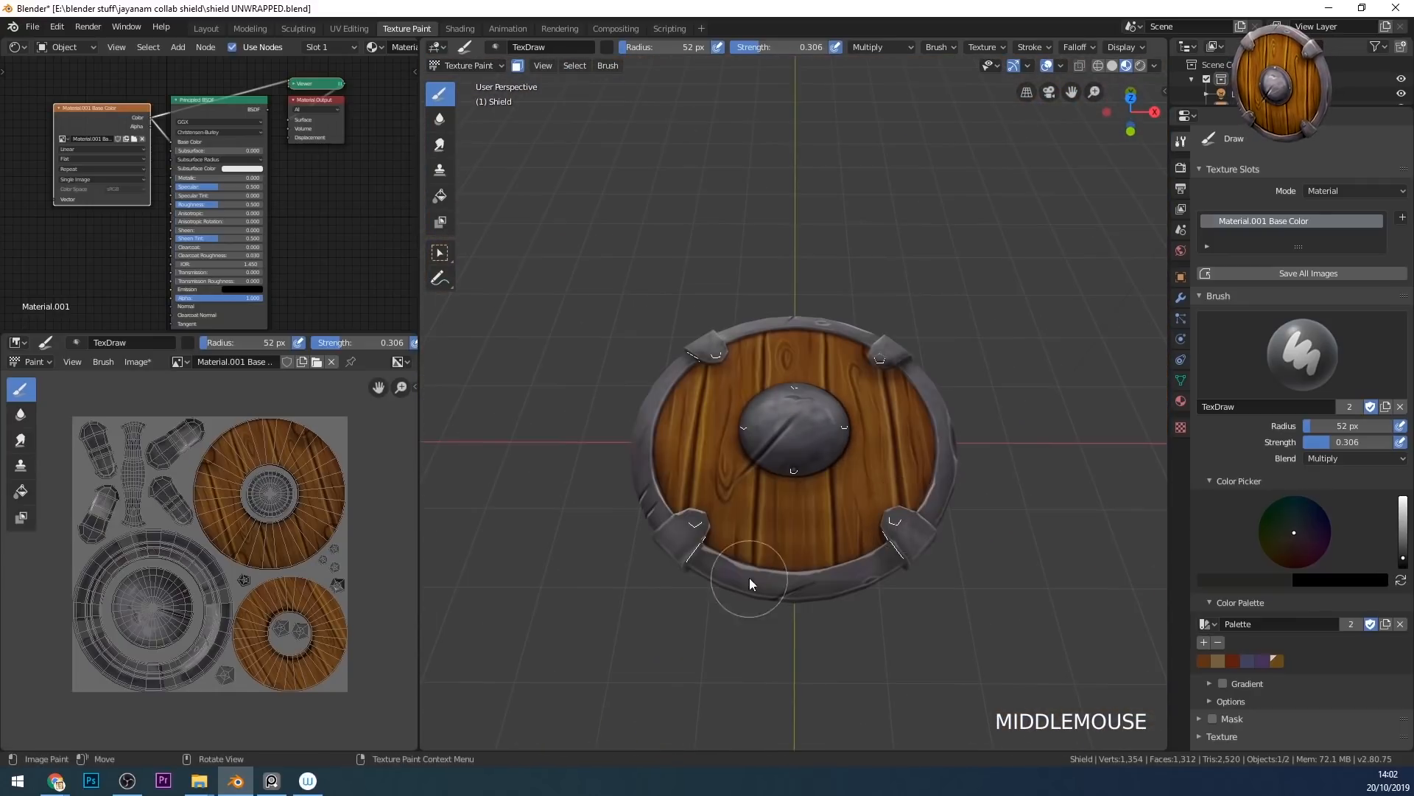
- Add further soft Multiply shading to the boss around its studs
{"action": "scroll", "coordinate": [750, 579], "scroll_direction": "up", "scroll_amount": 6}
{"action": "left_click_drag", "start_coordinate": [818, 428], "coordinate": [843, 408]}
{"action": "mouse_move", "coordinate": [843, 408]}
{"action": "middle_mouse_down"}
{"action": "mouse_move", "coordinate": [884, 433]}
{"action": "mouse_move", "coordinate": [758, 450]}
{"action": "middle_mouse_up"}
{"action": "left_click_drag", "start_coordinate": [759, 449], "coordinate": [739, 438]}
{"action": "scroll", "coordinate": [739, 437], "scroll_direction": "down", "scroll_amount": 5}
{"action": "mouse_move", "coordinate": [869, 456]}
{"action": "middle_mouse_down"}
{"action": "mouse_move", "coordinate": [926, 493]}
{"action": "mouse_move", "coordinate": [886, 321]}
{"action": "mouse_move", "coordinate": [931, 458]}
{"action": "mouse_move", "coordinate": [802, 399]}
{"action": "mouse_move", "coordinate": [1031, 331]}
{"action": "mouse_move", "coordinate": [869, 354]}
{"action": "mouse_move", "coordinate": [768, 267]}
{"action": "mouse_move", "coordinate": [766, 213]}
{"action": "middle_mouse_up"}
{"action": "double_click", "coordinate": [887, 320]}
- Set the blend mode to Screen with a lighter grey and a smaller brush, and paint highlights on the metal corner bracket
{"action": "left_click", "coordinate": [1354, 459]}
{"action": "left_click", "coordinate": [1269, 593]}
{"action": "left_click", "coordinate": [1403, 521]}
{"action": "left_click_drag", "start_coordinate": [1347, 426], "coordinate": [1332, 426]}
{"action": "middle_click_drag", "start_coordinate": [737, 221], "coordinate": [742, 585]}
{"action": "left_click_drag", "start_coordinate": [742, 586], "coordinate": [604, 501]}
{"action": "mouse_move", "coordinate": [604, 500]}
{"action": "middle_mouse_down"}
{"action": "mouse_move", "coordinate": [524, 506]}
{"action": "mouse_move", "coordinate": [900, 391]}
{"action": "mouse_move", "coordinate": [920, 457]}
{"action": "middle_mouse_up"}
{"action": "mouse_move", "coordinate": [921, 457]}
{"action": "middle_mouse_down"}
{"action": "mouse_move", "coordinate": [943, 492]}
{"action": "mouse_move", "coordinate": [947, 451]}
{"action": "middle_mouse_up"}
{"action": "left_click_drag", "start_coordinate": [911, 428], "coordinate": [878, 463]}
{"action": "mouse_move", "coordinate": [894, 466]}
{"action": "middle_mouse_down", "text": "ctrl"}
{"action": "mouse_move", "coordinate": [887, 543]}
{"action": "mouse_move", "coordinate": [938, 509]}
{"action": "mouse_move", "coordinate": [847, 412]}
{"action": "middle_mouse_up", "text": "ctrl"}
{"action": "mouse_move", "coordinate": [848, 413]}
{"action": "middle_mouse_down", "text": "shift"}
{"action": "mouse_move", "coordinate": [669, 385]}
{"action": "mouse_move", "coordinate": [889, 467]}
{"action": "mouse_move", "coordinate": [843, 462]}
{"action": "middle_mouse_up", "text": "shift"}
- Resize the brush, darken its grey and paint a subtle Screen highlight along the bracket stud's edges
{"action": "key", "text": "f"}
{"action": "left_click_drag", "start_coordinate": [1402, 522], "coordinate": [1403, 549]}
{"action": "mouse_move", "coordinate": [842, 461]}
{"action": "middle_mouse_down"}
{"action": "mouse_move", "coordinate": [775, 445]}
{"action": "mouse_move", "coordinate": [832, 485]}
{"action": "middle_mouse_up"}
{"action": "key", "text": "f"}
{"action": "left_click_drag", "start_coordinate": [807, 522], "coordinate": [887, 480]}
{"action": "middle_click_drag", "start_coordinate": [832, 485], "coordinate": [877, 486]}
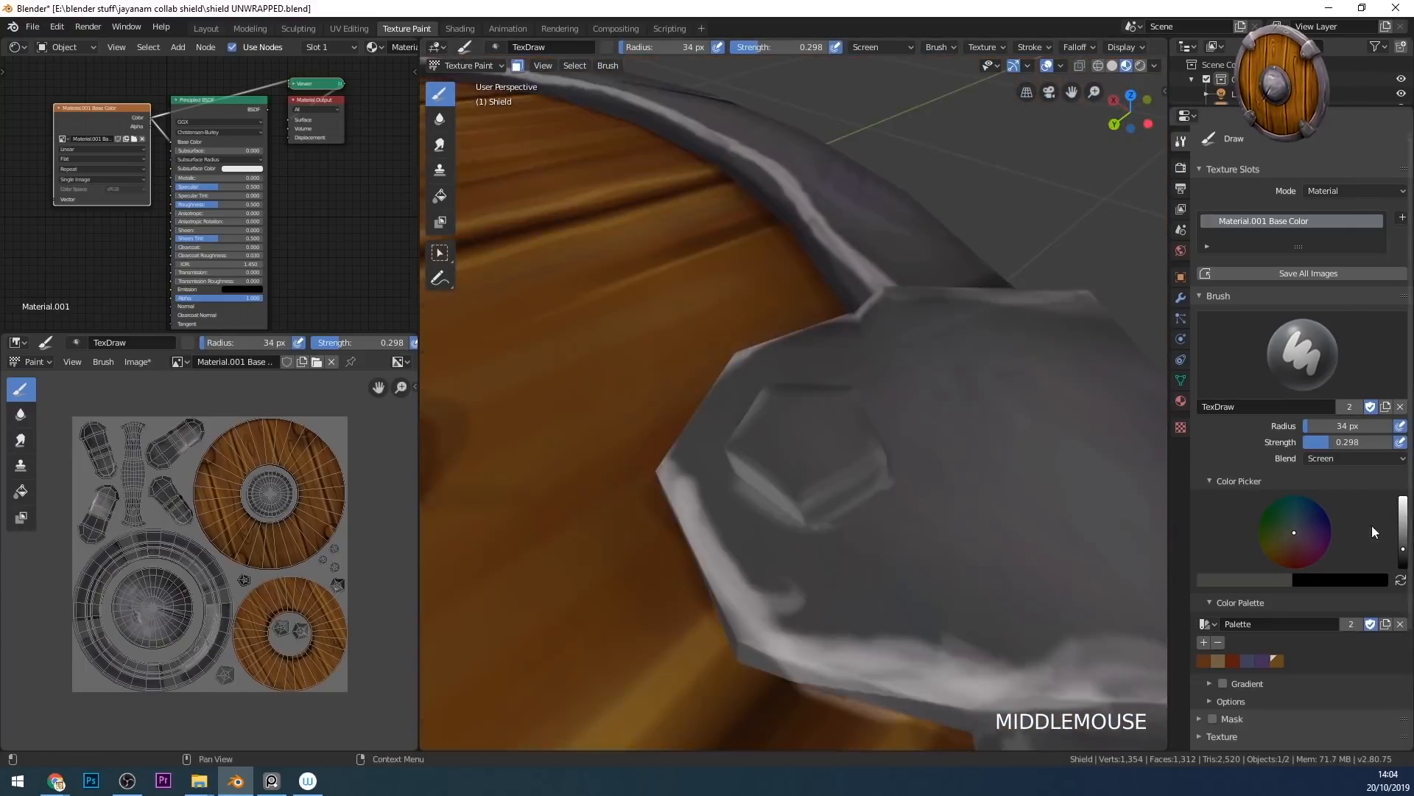
- Brighten the brush grey, resize the brush and reinforce the edge highlights on the bracket stud
{"action": "left_click_drag", "start_coordinate": [1402, 549], "coordinate": [1403, 530]}
{"action": "middle_click_drag", "start_coordinate": [876, 472], "coordinate": [832, 442]}
{"action": "key", "text": "f"}
{"action": "left_click_drag", "start_coordinate": [781, 451], "coordinate": [837, 458]}
{"action": "mouse_move", "coordinate": [836, 458]}
{"action": "middle_mouse_down"}
{"action": "mouse_move", "coordinate": [777, 461]}
{"action": "mouse_move", "coordinate": [921, 467]}
{"action": "mouse_move", "coordinate": [847, 442]}
{"action": "middle_mouse_up"}
{"action": "left_click_drag", "start_coordinate": [788, 436], "coordinate": [851, 429]}
{"action": "mouse_move", "coordinate": [851, 428]}
{"action": "middle_mouse_down"}
{"action": "mouse_move", "coordinate": [811, 499]}
{"action": "mouse_move", "coordinate": [817, 449]}
{"action": "middle_mouse_up"}
{"action": "left_click_drag", "start_coordinate": [788, 451], "coordinate": [828, 457]}
- Smear the bracket stud's highlights to soften them
{"action": "middle_click_drag", "start_coordinate": [827, 458], "coordinate": [913, 501]}
{"action": "mouse_move", "coordinate": [913, 501]}
{"action": "middle_mouse_down", "text": "ctrl"}
{"action": "mouse_move", "coordinate": [925, 590]}
{"action": "mouse_move", "coordinate": [884, 472]}
{"action": "middle_mouse_up", "text": "ctrl"}
{"action": "left_click", "coordinate": [440, 145]}
{"action": "left_click_drag", "start_coordinate": [840, 516], "coordinate": [855, 495]}
{"action": "middle_click_drag", "start_coordinate": [858, 483], "coordinate": [921, 560], "text": "ctrl"}
- Preview the Principled BSDF shading, paint highlight strokes on the metal with the Draw brush, and return to the base colour preview
{"action": "left_click", "coordinate": [440, 94]}
{"action": "mouse_move", "coordinate": [979, 472]}
{"action": "middle_mouse_down", "text": "shift"}
{"action": "mouse_move", "coordinate": [1041, 495]}
{"action": "mouse_move", "coordinate": [855, 468]}
{"action": "mouse_move", "coordinate": [825, 412]}
{"action": "middle_mouse_up", "text": "shift"}
{"action": "middle_click_drag", "start_coordinate": [825, 412], "coordinate": [805, 479]}
{"action": "left_click", "coordinate": [218, 103], "text": "ctrl+shift"}
{"action": "mouse_move", "coordinate": [957, 471]}
{"action": "middle_mouse_down"}
{"action": "mouse_move", "coordinate": [1071, 441]}
{"action": "mouse_move", "coordinate": [957, 501]}
{"action": "middle_mouse_up"}
{"action": "mouse_move", "coordinate": [689, 273]}
{"action": "left_mouse_down"}
{"action": "mouse_move", "coordinate": [688, 416]}
{"action": "mouse_move", "coordinate": [841, 520]}
{"action": "left_mouse_up"}
{"action": "mouse_move", "coordinate": [840, 520]}
{"action": "middle_mouse_down"}
{"action": "mouse_move", "coordinate": [976, 267]}
{"action": "mouse_move", "coordinate": [870, 442]}
{"action": "middle_mouse_up"}
{"action": "mouse_move", "coordinate": [881, 442]}
{"action": "left_mouse_down"}
{"action": "mouse_move", "coordinate": [830, 533]}
{"action": "mouse_move", "coordinate": [662, 574]}
{"action": "left_mouse_up"}
{"action": "left_click_drag", "start_coordinate": [663, 574], "coordinate": [558, 477]}
{"action": "left_click", "coordinate": [102, 108], "text": "ctrl+shift"}
- Resize the brush and smear the fresh highlights into the surrounding metal
{"action": "mouse_move", "coordinate": [663, 412]}
{"action": "middle_mouse_down"}
{"action": "mouse_move", "coordinate": [677, 492]}
{"action": "mouse_move", "coordinate": [634, 442]}
{"action": "mouse_move", "coordinate": [663, 398]}
{"action": "middle_mouse_up"}
{"action": "key", "text": "f"}
{"action": "left_click", "coordinate": [441, 144]}
{"action": "mouse_move", "coordinate": [560, 412]}
{"action": "left_mouse_down"}
{"action": "mouse_move", "coordinate": [580, 365]}
{"action": "mouse_move", "coordinate": [577, 383]}
{"action": "left_mouse_up"}
{"action": "scroll", "coordinate": [577, 383], "scroll_direction": "down", "scroll_amount": 4}
{"action": "middle_click_drag", "start_coordinate": [576, 383], "coordinate": [803, 581]}
- Paint more highlight strokes on the shield's metal parts with the Draw brush, adjusting its size between strokes
{"action": "scroll", "coordinate": [803, 580], "scroll_direction": "up", "scroll_amount": 2}
{"action": "left_click", "coordinate": [440, 94]}
{"action": "mouse_move", "coordinate": [626, 457]}
{"action": "left_mouse_down"}
{"action": "mouse_move", "coordinate": [629, 402]}
{"action": "mouse_move", "coordinate": [744, 324]}
{"action": "left_mouse_up"}
{"action": "mouse_move", "coordinate": [869, 545]}
{"action": "left_mouse_down"}
{"action": "mouse_move", "coordinate": [884, 472]}
{"action": "mouse_move", "coordinate": [786, 568]}
{"action": "left_mouse_up"}
{"action": "key", "text": "f"}
{"action": "mouse_move", "coordinate": [785, 569]}
{"action": "middle_mouse_down"}
{"action": "mouse_move", "coordinate": [928, 502]}
{"action": "mouse_move", "coordinate": [686, 476]}
{"action": "mouse_move", "coordinate": [707, 560]}
{"action": "middle_mouse_up"}
{"action": "scroll", "coordinate": [928, 503], "scroll_direction": "down", "scroll_amount": 5}
{"action": "left_click_drag", "start_coordinate": [692, 582], "coordinate": [720, 588]}
{"action": "mouse_move", "coordinate": [720, 588]}
{"action": "middle_mouse_down"}
{"action": "mouse_move", "coordinate": [722, 383]}
{"action": "mouse_move", "coordinate": [987, 416]}
{"action": "middle_mouse_up"}
- Blend the new metal highlights with several Smear strokes
{"action": "scroll", "coordinate": [722, 383], "scroll_direction": "up", "scroll_amount": 4}
{"action": "scroll", "coordinate": [984, 413], "scroll_direction": "up", "scroll_amount": 3}
{"action": "left_click", "coordinate": [440, 145]}
{"action": "left_click_drag", "start_coordinate": [987, 397], "coordinate": [972, 368]}
{"action": "middle_click_drag", "start_coordinate": [972, 369], "coordinate": [589, 471]}
{"action": "left_click_drag", "start_coordinate": [589, 471], "coordinate": [571, 505]}
{"action": "middle_click_drag", "start_coordinate": [571, 504], "coordinate": [618, 590]}
{"action": "left_click_drag", "start_coordinate": [648, 405], "coordinate": [672, 523]}
{"action": "scroll", "coordinate": [671, 523], "scroll_direction": "down", "scroll_amount": 5}
- Add another long Screen highlight stroke to the metal with the Draw brush
{"action": "mouse_move", "coordinate": [672, 523]}
{"action": "middle_mouse_down"}
{"action": "mouse_move", "coordinate": [905, 488]}
{"action": "mouse_move", "coordinate": [833, 433]}
{"action": "mouse_move", "coordinate": [737, 412]}
{"action": "middle_mouse_up"}
{"action": "scroll", "coordinate": [781, 413], "scroll_direction": "up", "scroll_amount": 5}
{"action": "left_click", "coordinate": [440, 94]}
{"action": "left_click_drag", "start_coordinate": [801, 446], "coordinate": [950, 383]}
{"action": "scroll", "coordinate": [970, 423], "scroll_direction": "down", "scroll_amount": 5}
- Smear the metal highlight beside the corner bracket with the 16 px Smear brush
{"action": "middle_click_drag", "start_coordinate": [970, 423], "coordinate": [553, 323]}
{"action": "left_click", "coordinate": [440, 145]}
{"action": "scroll", "coordinate": [869, 236], "scroll_direction": "up", "scroll_amount": 5}
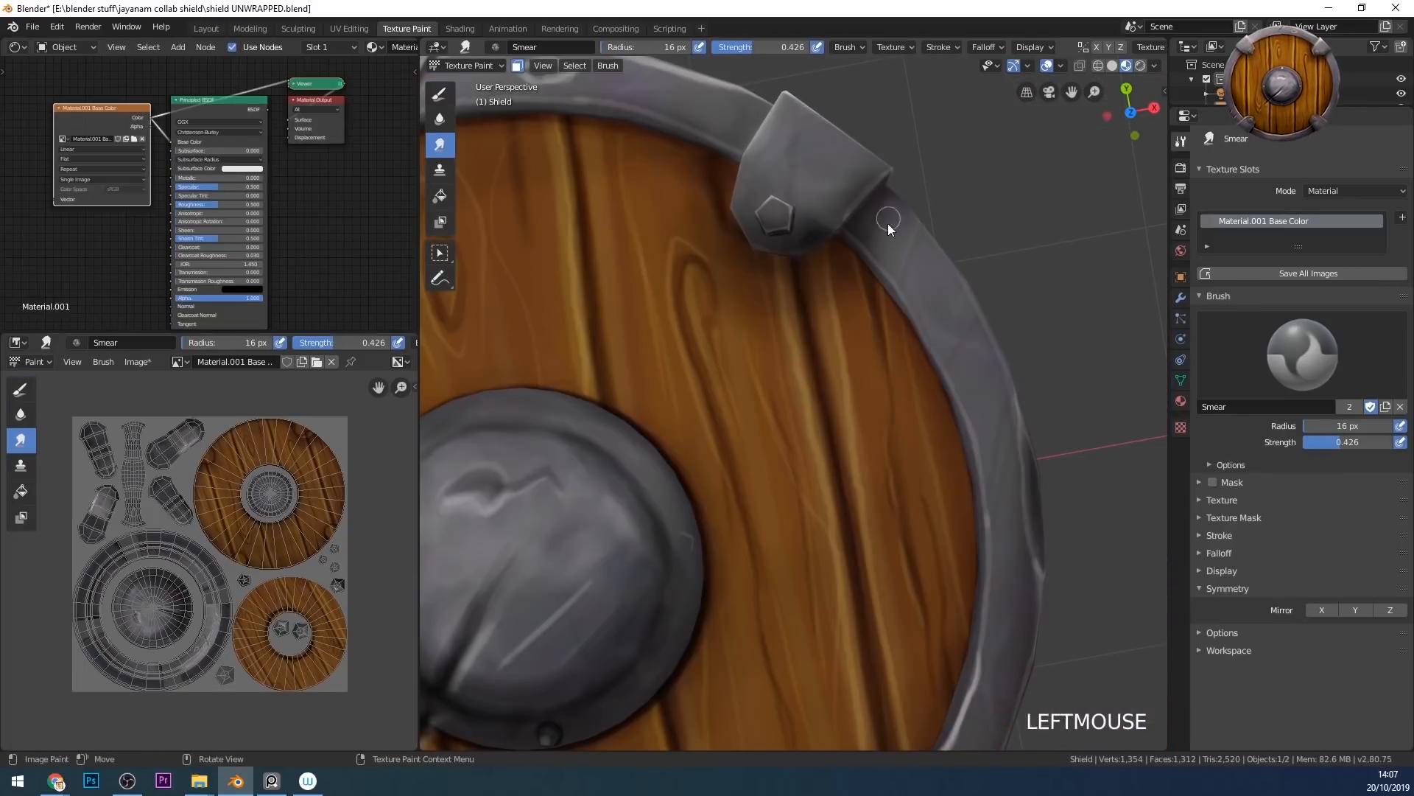
{"action": "left_click_drag", "start_coordinate": [823, 230], "coordinate": [834, 206]}
{"action": "scroll", "coordinate": [834, 213], "scroll_direction": "down", "scroll_amount": 5}
- Shrink the Draw brush to 7 px and paint a thin Screen highlight on the shield's metal
{"action": "middle_click_drag", "start_coordinate": [884, 648], "coordinate": [909, 569]}
{"action": "scroll", "coordinate": [909, 515], "scroll_direction": "up", "scroll_amount": 5}
{"action": "mouse_move", "coordinate": [774, 295]}
{"action": "middle_mouse_down", "text": "shift"}
{"action": "mouse_move", "coordinate": [918, 335]}
{"action": "mouse_move", "coordinate": [910, 383]}
{"action": "middle_mouse_up", "text": "shift"}
{"action": "left_click", "coordinate": [440, 94]}
{"action": "key", "text": "f"}
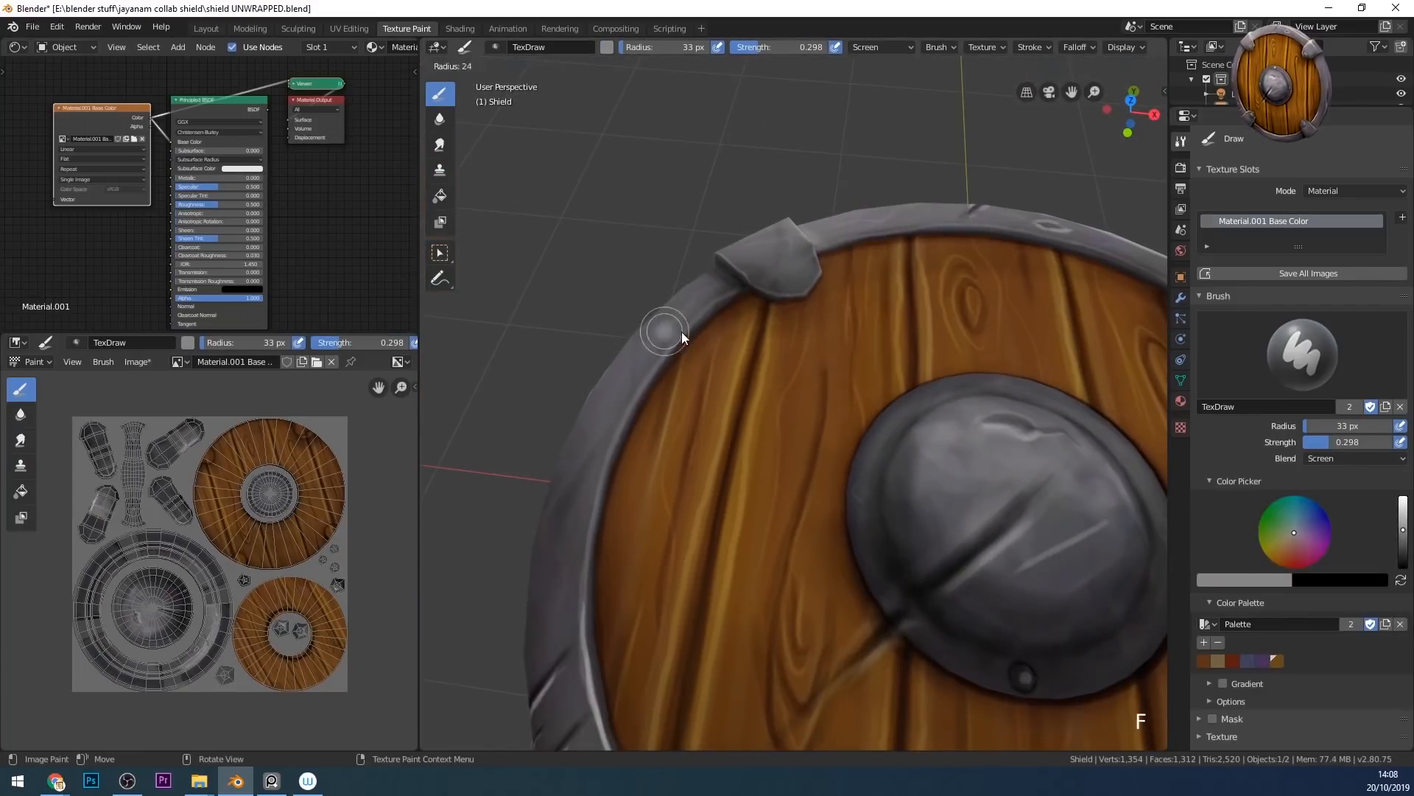
{"action": "left_click", "coordinate": [670, 332]}
{"action": "scroll", "coordinate": [810, 295], "scroll_direction": "down", "scroll_amount": 3}
{"action": "mouse_move", "coordinate": [848, 262]}
{"action": "middle_mouse_down"}
{"action": "mouse_move", "coordinate": [821, 340]}
{"action": "mouse_move", "coordinate": [847, 383]}
{"action": "middle_mouse_up"}
{"action": "scroll", "coordinate": [877, 375], "scroll_direction": "up", "scroll_amount": 4}
{"action": "left_click_drag", "start_coordinate": [918, 345], "coordinate": [904, 376]}
- Paint thin light strokes along the outer edge of the boss flange
{"action": "middle_click_drag", "start_coordinate": [905, 376], "coordinate": [814, 472]}
{"action": "mouse_move", "coordinate": [814, 471]}
{"action": "middle_mouse_down", "text": "shift"}
{"action": "mouse_move", "coordinate": [808, 576]}
{"action": "mouse_move", "coordinate": [869, 383]}
{"action": "middle_mouse_up", "text": "shift"}
{"action": "mouse_move", "coordinate": [983, 316]}
{"action": "left_mouse_down"}
{"action": "mouse_move", "coordinate": [959, 351]}
{"action": "mouse_move", "coordinate": [787, 416]}
{"action": "left_mouse_up"}
{"action": "middle_click_drag", "start_coordinate": [818, 383], "coordinate": [833, 248]}
{"action": "scroll", "coordinate": [825, 383], "scroll_direction": "up", "scroll_amount": 3}
{"action": "mouse_move", "coordinate": [759, 471]}
{"action": "left_mouse_down"}
{"action": "mouse_move", "coordinate": [808, 527]}
{"action": "mouse_move", "coordinate": [966, 610]}
{"action": "left_mouse_up"}
{"action": "middle_click_drag", "start_coordinate": [847, 369], "coordinate": [796, 471]}
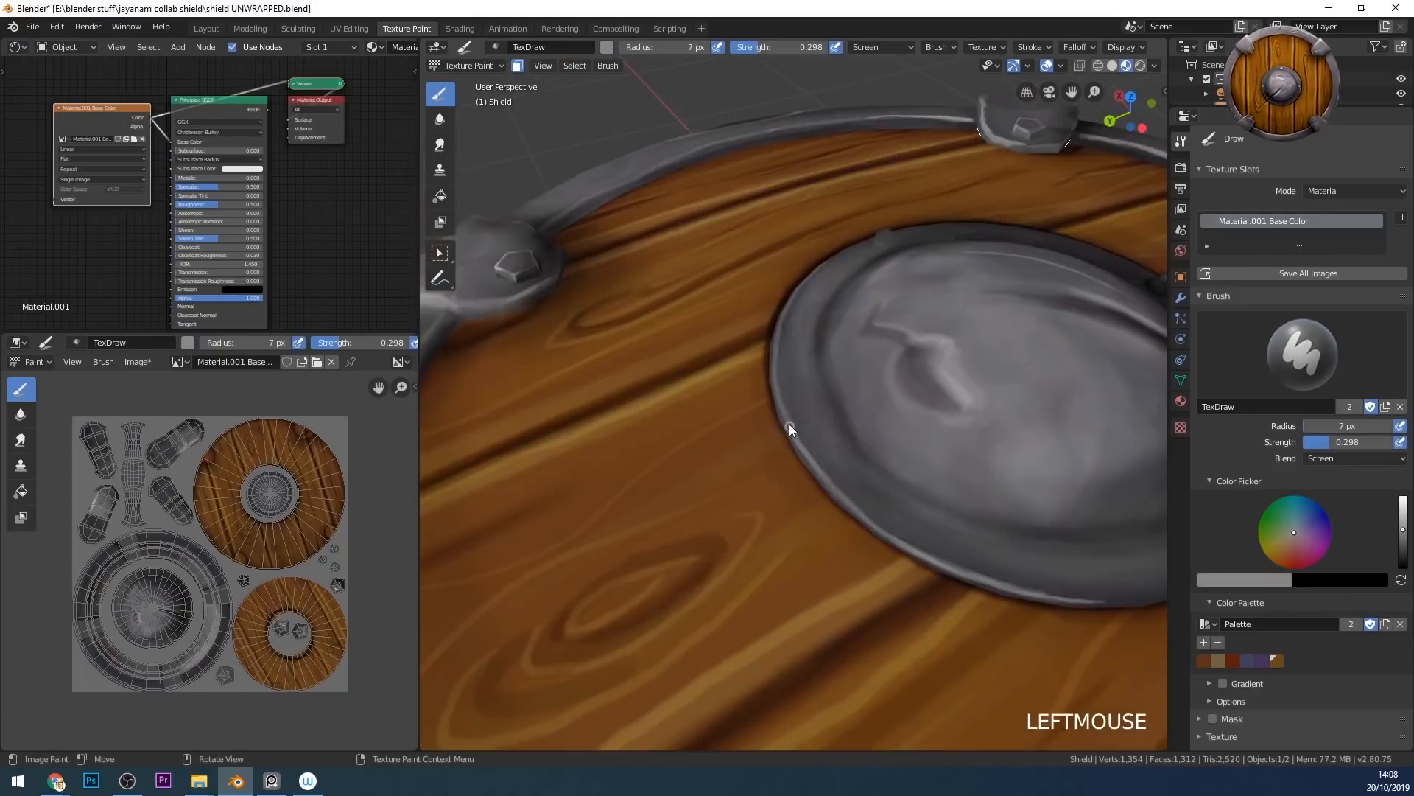
- Continue the thin edge highlight around another stretch of the boss flange
{"action": "middle_click_drag", "start_coordinate": [789, 422], "coordinate": [744, 369]}
{"action": "scroll", "coordinate": [744, 368], "scroll_direction": "down", "scroll_amount": 3}
{"action": "left_click_drag", "start_coordinate": [618, 427], "coordinate": [708, 475]}
{"action": "middle_click_drag", "start_coordinate": [709, 475], "coordinate": [895, 461]}
- Preview the Principled BSDF shading and extend the boss flange's edge highlight
{"action": "left_click", "coordinate": [219, 111], "text": "ctrl+shift"}
{"action": "middle_click_drag", "start_coordinate": [810, 472], "coordinate": [736, 545]}
{"action": "middle_click_drag", "start_coordinate": [655, 612], "coordinate": [736, 560]}
{"action": "left_click_drag", "start_coordinate": [770, 585], "coordinate": [663, 439]}
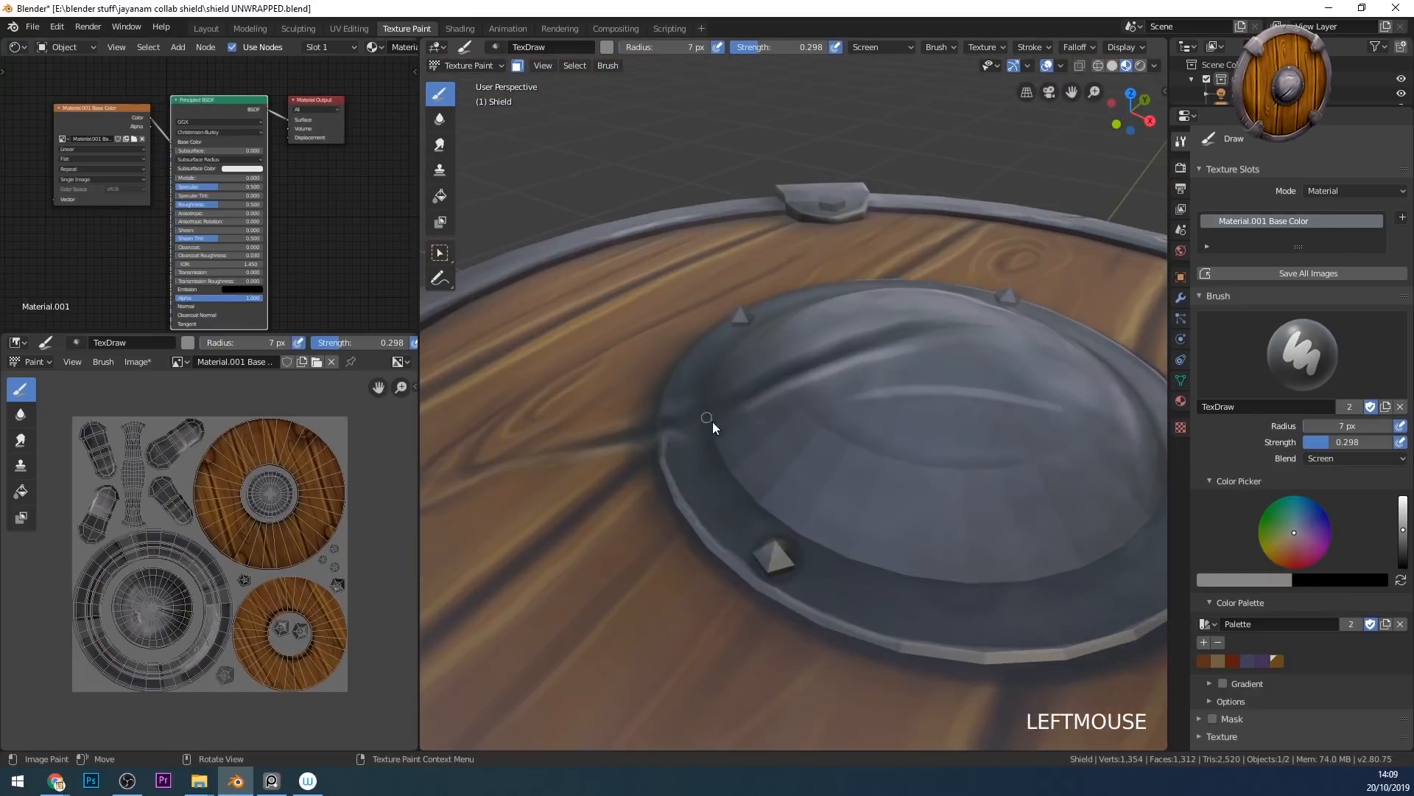
- Extend the thin light highlight along the outer edge of the boss flange with the small Screen brush
{"action": "middle_click_drag", "start_coordinate": [713, 422], "coordinate": [759, 501]}
{"action": "left_click_drag", "start_coordinate": [668, 447], "coordinate": [662, 405]}
{"action": "middle_click_drag", "start_coordinate": [653, 358], "coordinate": [722, 413]}
{"action": "left_click_drag", "start_coordinate": [555, 379], "coordinate": [556, 357]}
{"action": "middle_click_drag", "start_coordinate": [663, 442], "coordinate": [597, 427]}
- Preview the Base Color image texture directly through a viewer node, without the Principled BSDF shading
{"action": "left_click", "coordinate": [111, 111], "text": "ctrl+shift"}
{"action": "scroll", "coordinate": [811, 428], "scroll_direction": "down", "scroll_amount": 3}
{"action": "mouse_move", "coordinate": [869, 442]}
{"action": "middle_mouse_down"}
{"action": "mouse_move", "coordinate": [826, 470]}
{"action": "mouse_move", "coordinate": [818, 457]}
{"action": "mouse_move", "coordinate": [847, 589]}
{"action": "middle_mouse_up"}
- Switch the Draw brush to Multiply blending, resize it and paint darker shading on the boss metal
{"action": "left_click", "coordinate": [880, 47]}
{"action": "left_click", "coordinate": [875, 109]}
{"action": "mouse_move", "coordinate": [833, 516]}
{"action": "middle_mouse_down"}
{"action": "mouse_move", "coordinate": [900, 616]}
{"action": "mouse_move", "coordinate": [894, 563]}
{"action": "mouse_move", "coordinate": [935, 611]}
{"action": "middle_mouse_up"}
{"action": "mouse_move", "coordinate": [935, 612]}
{"action": "middle_mouse_down", "text": "ctrl"}
{"action": "mouse_move", "coordinate": [939, 539]}
{"action": "mouse_move", "coordinate": [914, 456]}
{"action": "middle_mouse_up", "text": "ctrl"}
{"action": "key", "text": "f"}
{"action": "left_click_drag", "start_coordinate": [876, 560], "coordinate": [909, 535]}
{"action": "middle_click_drag", "start_coordinate": [909, 535], "coordinate": [911, 590], "text": "ctrl"}
{"action": "middle_click_drag", "start_coordinate": [884, 369], "coordinate": [913, 423], "text": "shift"}
{"action": "middle_click_drag", "start_coordinate": [810, 442], "coordinate": [773, 332], "text": "ctrl"}
{"action": "mouse_move", "coordinate": [648, 280]}
{"action": "middle_mouse_down", "text": "shift"}
{"action": "mouse_move", "coordinate": [683, 359]}
{"action": "mouse_move", "coordinate": [692, 492]}
{"action": "mouse_move", "coordinate": [957, 449]}
{"action": "middle_mouse_up", "text": "shift"}
- Switch the brush to Screen blending, undo the last stroke and paint a light stroke with a resized brush
{"action": "left_click", "coordinate": [1354, 459]}
{"action": "left_click", "coordinate": [1245, 590]}
{"action": "key", "text": "ctrl+z"}
{"action": "middle_click_drag", "start_coordinate": [903, 560], "coordinate": [825, 516]}
{"action": "key", "text": "f"}
{"action": "left_click_drag", "start_coordinate": [800, 551], "coordinate": [803, 590]}
{"action": "mouse_move", "coordinate": [803, 590]}
{"action": "middle_mouse_down"}
{"action": "mouse_move", "coordinate": [865, 515]}
{"action": "mouse_move", "coordinate": [776, 449]}
{"action": "mouse_move", "coordinate": [708, 594]}
{"action": "middle_mouse_up"}
- Set the brush strength to 0.395 and paint a stroke on the metal with a resized brush
{"action": "left_click", "coordinate": [1353, 458]}
{"action": "left_click", "coordinate": [1327, 446]}
{"action": "left_click_drag", "start_coordinate": [1328, 443], "coordinate": [1336, 443]}
{"action": "middle_click_drag", "start_coordinate": [825, 471], "coordinate": [833, 398], "text": "ctrl"}
{"action": "mouse_move", "coordinate": [832, 434]}
{"action": "middle_mouse_down", "text": "shift"}
{"action": "mouse_move", "coordinate": [920, 398]}
{"action": "mouse_move", "coordinate": [810, 353]}
{"action": "middle_mouse_up", "text": "shift"}
{"action": "key", "text": "f"}
{"action": "left_click_drag", "start_coordinate": [766, 456], "coordinate": [707, 488]}
{"action": "mouse_move", "coordinate": [708, 488]}
{"action": "middle_mouse_down"}
{"action": "mouse_move", "coordinate": [961, 492]}
{"action": "mouse_move", "coordinate": [805, 588]}
{"action": "mouse_move", "coordinate": [956, 486]}
{"action": "mouse_move", "coordinate": [737, 522]}
{"action": "mouse_move", "coordinate": [781, 472]}
{"action": "middle_mouse_up"}
- Paint further strokes across the metal with a resized brush and blend them using the Smear tool
{"action": "key", "text": "f"}
{"action": "left_click_drag", "start_coordinate": [781, 471], "coordinate": [761, 498]}
{"action": "key", "text": "f"}
{"action": "mouse_move", "coordinate": [761, 497]}
{"action": "middle_mouse_down"}
{"action": "mouse_move", "coordinate": [820, 308]}
{"action": "mouse_move", "coordinate": [869, 442]}
{"action": "middle_mouse_up"}
{"action": "mouse_move", "coordinate": [869, 442]}
{"action": "left_mouse_down"}
{"action": "mouse_move", "coordinate": [853, 485]}
{"action": "mouse_move", "coordinate": [786, 426]}
{"action": "left_mouse_up"}
{"action": "left_click", "coordinate": [440, 145]}
{"action": "left_click", "coordinate": [440, 94]}
- Paint a Screen highlight on the metal near the stud and smear it to soften the edge
{"action": "left_click", "coordinate": [1354, 458]}
{"action": "left_click", "coordinate": [1245, 587]}
{"action": "left_click_drag", "start_coordinate": [759, 354], "coordinate": [746, 382]}
{"action": "mouse_move", "coordinate": [745, 382]}
{"action": "middle_mouse_down", "text": "ctrl"}
{"action": "mouse_move", "coordinate": [883, 540]}
{"action": "mouse_move", "coordinate": [877, 442]}
{"action": "middle_mouse_up", "text": "ctrl"}
{"action": "middle_click_drag", "start_coordinate": [876, 442], "coordinate": [872, 405]}
{"action": "left_click", "coordinate": [440, 145]}
{"action": "left_click_drag", "start_coordinate": [633, 383], "coordinate": [597, 412]}
- Return to the Draw brush with Multiply blending at 45 px and darken the metal around the stud
{"action": "left_click", "coordinate": [440, 94]}
{"action": "left_click", "coordinate": [1354, 458]}
{"action": "key", "text": "f"}
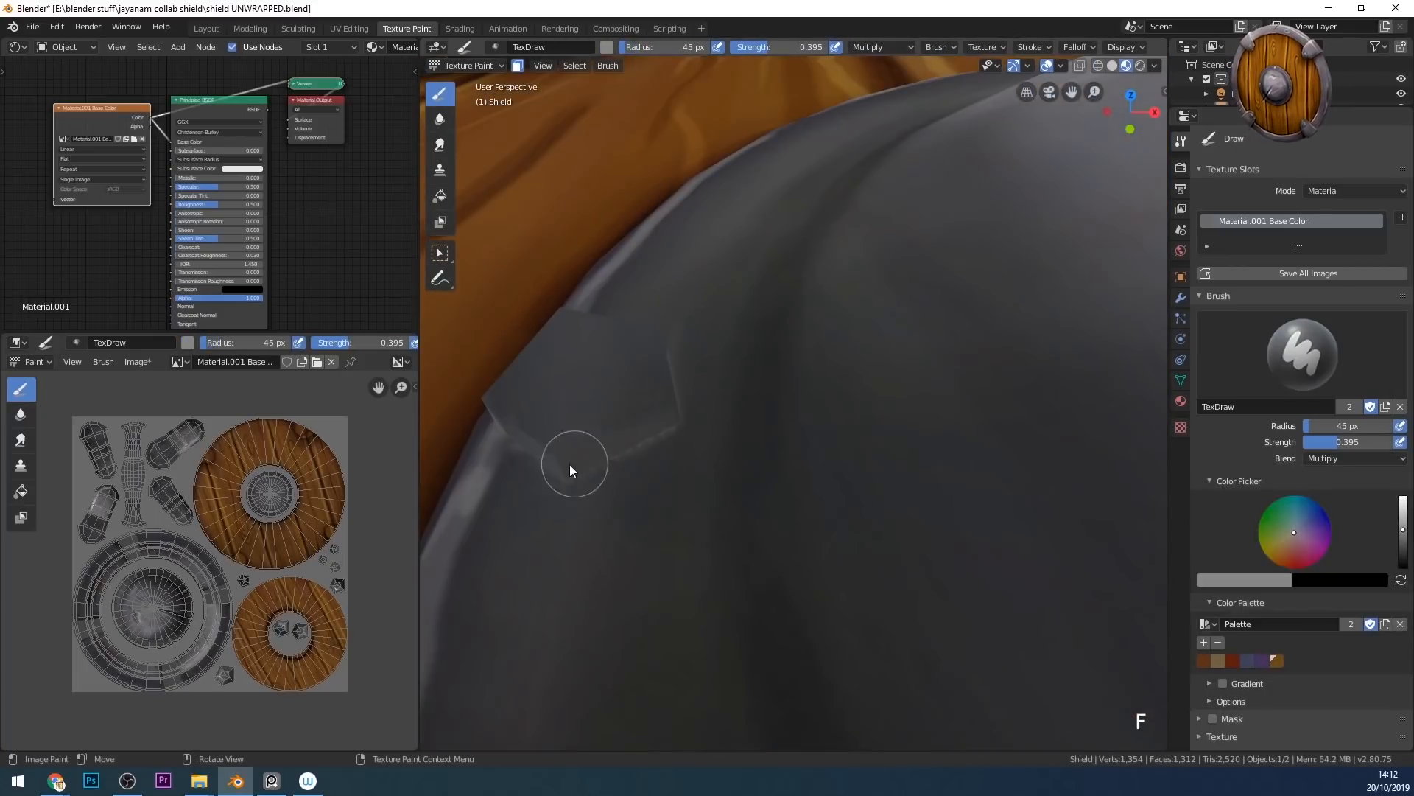
{"action": "middle_click_drag", "start_coordinate": [568, 464], "coordinate": [872, 413]}
{"action": "key", "text": "f"}
{"action": "left_click_drag", "start_coordinate": [957, 412], "coordinate": [921, 452]}
{"action": "middle_click_drag", "start_coordinate": [921, 452], "coordinate": [866, 408]}
- Switch the Draw brush to Screen blending and add light strokes to the surrounding metal
{"action": "left_click", "coordinate": [1354, 458]}
{"action": "left_click", "coordinate": [1245, 587]}
{"action": "left_click_drag", "start_coordinate": [950, 597], "coordinate": [928, 618]}
{"action": "mouse_move", "coordinate": [1067, 459]}
{"action": "middle_mouse_down", "text": "ctrl"}
{"action": "mouse_move", "coordinate": [943, 554]}
{"action": "mouse_move", "coordinate": [940, 599]}
{"action": "mouse_move", "coordinate": [877, 412]}
{"action": "middle_mouse_up", "text": "ctrl"}
{"action": "left_click_drag", "start_coordinate": [877, 413], "coordinate": [831, 409]}
- Soften the painted metal with a short Smear stroke and return to the Draw brush
{"action": "left_click", "coordinate": [1354, 458]}
{"action": "mouse_move", "coordinate": [831, 409]}
{"action": "middle_mouse_down"}
{"action": "mouse_move", "coordinate": [900, 413]}
{"action": "mouse_move", "coordinate": [782, 448]}
{"action": "middle_mouse_up"}
{"action": "left_click", "coordinate": [440, 145]}
{"action": "left_click_drag", "start_coordinate": [825, 471], "coordinate": [864, 467]}
{"action": "left_click", "coordinate": [440, 94]}
- Paint another short Screen highlight on the metal and select the Smear tool
{"action": "mouse_move", "coordinate": [864, 467]}
{"action": "middle_mouse_down"}
{"action": "mouse_move", "coordinate": [906, 508]}
{"action": "mouse_move", "coordinate": [873, 402]}
{"action": "middle_mouse_up"}
{"action": "left_click", "coordinate": [1354, 458]}
{"action": "left_click", "coordinate": [1245, 587]}
{"action": "left_click_drag", "start_coordinate": [873, 398], "coordinate": [875, 405]}
{"action": "mouse_move", "coordinate": [875, 405]}
{"action": "middle_mouse_down", "text": "ctrl"}
{"action": "mouse_move", "coordinate": [867, 525]}
{"action": "mouse_move", "coordinate": [984, 470]}
{"action": "mouse_move", "coordinate": [949, 587]}
{"action": "mouse_move", "coordinate": [833, 471]}
{"action": "middle_mouse_up", "text": "ctrl"}
{"action": "left_click", "coordinate": [440, 145]}
- Try a smear stroke on the shield and undo it
{"action": "mouse_move", "coordinate": [700, 300]}
{"action": "middle_mouse_down"}
{"action": "mouse_move", "coordinate": [816, 451]}
{"action": "mouse_move", "coordinate": [1022, 483]}
{"action": "mouse_move", "coordinate": [949, 528]}
{"action": "mouse_move", "coordinate": [921, 243]}
{"action": "middle_mouse_up"}
{"action": "middle_click_drag", "start_coordinate": [825, 442], "coordinate": [815, 298], "text": "ctrl"}
{"action": "middle_click_drag", "start_coordinate": [599, 227], "coordinate": [611, 184], "text": "ctrl"}
{"action": "mouse_move", "coordinate": [770, 214]}
{"action": "left_mouse_down"}
{"action": "mouse_move", "coordinate": [784, 114]}
{"action": "mouse_move", "coordinate": [766, 166]}
{"action": "mouse_move", "coordinate": [758, 148]}
{"action": "left_mouse_up"}
{"action": "key", "text": "ctrl+z"}
{"action": "mouse_move", "coordinate": [884, 294]}
{"action": "middle_mouse_down"}
{"action": "mouse_move", "coordinate": [966, 365]}
{"action": "mouse_move", "coordinate": [958, 412]}
{"action": "middle_mouse_up"}
{"action": "middle_click_drag", "start_coordinate": [958, 413], "coordinate": [950, 450]}
- In Edit Mode, select the boss's linked faces, invert the selection and return to Texture Paint with that mask
{"action": "key", "text": "Tab"}
{"action": "key", "text": "alt+a"}
{"action": "key", "text": "l"}
{"action": "key", "text": "ctrl+i"}
{"action": "left_click", "coordinate": [484, 65]}
{"action": "left_click", "coordinate": [472, 163]}
- Smear the paint outward in short strokes around the central opening on the shield's back
{"action": "left_click_drag", "start_coordinate": [708, 376], "coordinate": [670, 346]}
{"action": "left_click_drag", "start_coordinate": [693, 464], "coordinate": [655, 478]}
{"action": "middle_click_drag", "start_coordinate": [727, 486], "coordinate": [744, 442]}
{"action": "left_click_drag", "start_coordinate": [718, 516], "coordinate": [704, 567]}
{"action": "left_click_drag", "start_coordinate": [781, 516], "coordinate": [788, 552]}
{"action": "left_click_drag", "start_coordinate": [803, 391], "coordinate": [811, 338]}
{"action": "middle_click_drag", "start_coordinate": [862, 413], "coordinate": [825, 435]}
{"action": "left_click_drag", "start_coordinate": [693, 423], "coordinate": [654, 421]}
{"action": "mouse_move", "coordinate": [654, 422]}
{"action": "middle_mouse_down"}
{"action": "mouse_move", "coordinate": [978, 476]}
{"action": "mouse_move", "coordinate": [958, 464]}
{"action": "middle_mouse_up"}
- Invert the face mask to the boss's inside, darken the brush colour and shade the hollow with Multiply
{"action": "key", "text": "ctrl+i"}
{"action": "left_click", "coordinate": [439, 93]}
{"action": "left_click_drag", "start_coordinate": [1402, 515], "coordinate": [1402, 547]}
{"action": "mouse_move", "coordinate": [821, 442]}
{"action": "left_mouse_down"}
{"action": "mouse_move", "coordinate": [852, 332]}
{"action": "mouse_move", "coordinate": [795, 354]}
{"action": "left_mouse_up"}
{"action": "left_click_drag", "start_coordinate": [792, 442], "coordinate": [848, 437]}
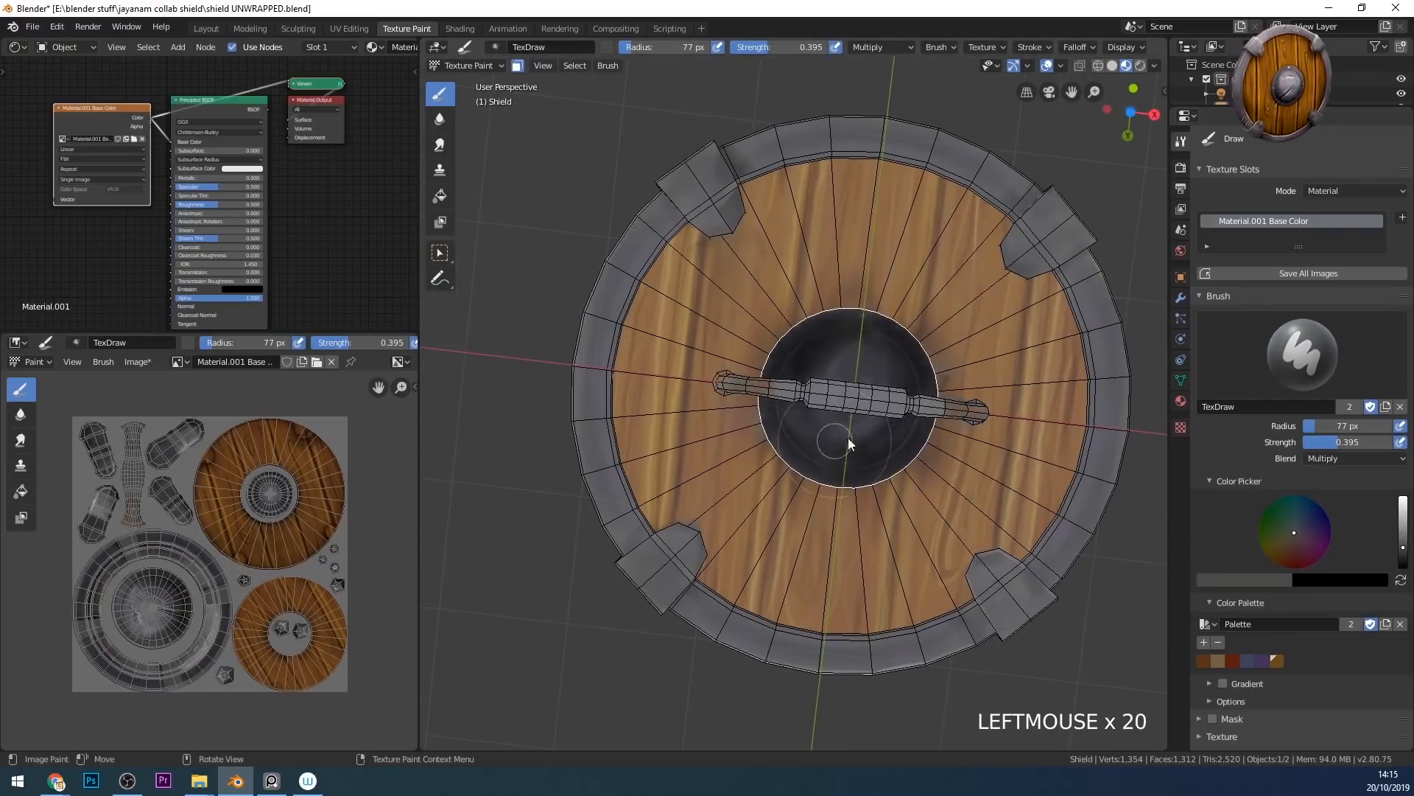
{"action": "middle_click_drag", "start_coordinate": [847, 438], "coordinate": [833, 398]}
- Mask the linked rim and bracket parts and paint dark shading around the back of the rim
{"action": "key", "text": "alt+a"}
{"action": "key", "text": "l"}
{"action": "key", "text": "l"}
{"action": "key", "text": "l"}
{"action": "key", "text": "l"}
{"action": "key", "text": "l"}
{"action": "middle_click_drag", "start_coordinate": [614, 286], "coordinate": [648, 325]}
{"action": "left_click_drag", "start_coordinate": [707, 221], "coordinate": [626, 560]}
{"action": "left_click_drag", "start_coordinate": [957, 634], "coordinate": [1098, 442]}
{"action": "mouse_move", "coordinate": [763, 224]}
{"action": "middle_mouse_down"}
{"action": "mouse_move", "coordinate": [780, 314]}
{"action": "mouse_move", "coordinate": [961, 308]}
{"action": "mouse_move", "coordinate": [886, 382]}
{"action": "middle_mouse_up"}
- Limit the face mask to the linked handle and paint a shading stroke on it
{"action": "key", "text": "a"}
{"action": "key", "text": "a"}
{"action": "key", "text": "a"}
{"action": "key", "text": "l"}
{"action": "left_click_drag", "start_coordinate": [681, 346], "coordinate": [699, 442]}
{"action": "scroll", "coordinate": [1302, 589], "scroll_direction": "down", "scroll_amount": 5}
{"action": "left_click", "coordinate": [1321, 702]}
{"action": "mouse_move", "coordinate": [753, 436]}
{"action": "middle_mouse_down"}
{"action": "mouse_move", "coordinate": [846, 328]}
{"action": "mouse_move", "coordinate": [935, 360]}
{"action": "middle_mouse_up"}
- Smear the handle's shading and add another Draw stroke to it
{"action": "left_click", "coordinate": [439, 146]}
{"action": "left_click", "coordinate": [440, 94]}
{"action": "left_click_drag", "start_coordinate": [921, 324], "coordinate": [947, 403]}
{"action": "mouse_move", "coordinate": [947, 402]}
{"action": "middle_mouse_down"}
{"action": "mouse_move", "coordinate": [803, 369]}
{"action": "mouse_move", "coordinate": [854, 343]}
{"action": "middle_mouse_up"}
- Hide everything except the handle and paint a shading stroke along its length
{"action": "key", "text": "shift+h"}
{"action": "scroll", "coordinate": [855, 343], "scroll_direction": "up", "scroll_amount": 3}
{"action": "left_click_drag", "start_coordinate": [810, 346], "coordinate": [625, 368]}
{"action": "middle_click_drag", "start_coordinate": [625, 368], "coordinate": [782, 324]}
- Blend the new handle shading with a Smear stroke
{"action": "left_click", "coordinate": [440, 145]}
{"action": "left_click_drag", "start_coordinate": [811, 293], "coordinate": [782, 346]}
{"action": "mouse_move", "coordinate": [782, 346]}
{"action": "middle_mouse_down"}
{"action": "mouse_move", "coordinate": [1053, 443]}
{"action": "mouse_move", "coordinate": [850, 346]}
{"action": "mouse_move", "coordinate": [610, 417]}
{"action": "mouse_move", "coordinate": [780, 391]}
{"action": "middle_mouse_up"}
- Adjust the Draw brush settings for the handle and smear the paint near one of its legs
{"action": "left_click", "coordinate": [440, 94]}
{"action": "scroll", "coordinate": [1342, 663], "scroll_direction": "down", "scroll_amount": 5}
{"action": "left_click", "coordinate": [1322, 701]}
{"action": "left_click", "coordinate": [1354, 314]}
{"action": "mouse_move", "coordinate": [921, 413]}
{"action": "middle_mouse_down"}
{"action": "mouse_move", "coordinate": [884, 434]}
{"action": "mouse_move", "coordinate": [899, 473]}
{"action": "mouse_move", "coordinate": [928, 401]}
{"action": "mouse_move", "coordinate": [987, 324]}
{"action": "middle_mouse_up"}
{"action": "left_click", "coordinate": [1262, 331]}
{"action": "left_click", "coordinate": [439, 145]}
{"action": "left_click_drag", "start_coordinate": [987, 325], "coordinate": [1020, 354]}
{"action": "mouse_move", "coordinate": [1020, 353]}
{"action": "middle_mouse_down"}
{"action": "mouse_move", "coordinate": [862, 361]}
{"action": "mouse_move", "coordinate": [1064, 527]}
{"action": "middle_mouse_up"}
- Resize the Draw brush to 67 px at 0.137 strength and shade the handle's grip with Multiply
{"action": "left_click", "coordinate": [440, 93]}
{"action": "middle_click_drag", "start_coordinate": [884, 413], "coordinate": [781, 460]}
{"action": "scroll", "coordinate": [1326, 649], "scroll_direction": "down", "scroll_amount": 5}
{"action": "left_click", "coordinate": [1321, 702]}
{"action": "key", "text": "f"}
{"action": "mouse_move", "coordinate": [958, 435]}
{"action": "middle_mouse_down"}
{"action": "mouse_move", "coordinate": [874, 452]}
{"action": "mouse_move", "coordinate": [778, 427]}
{"action": "mouse_move", "coordinate": [903, 480]}
{"action": "mouse_move", "coordinate": [847, 412]}
{"action": "middle_mouse_up"}
{"action": "left_click_drag", "start_coordinate": [810, 372], "coordinate": [832, 405]}
{"action": "middle_click_drag", "start_coordinate": [906, 383], "coordinate": [832, 402]}
- Pick the brown palette colour, set the blend mode to Color and lightly tint the handle's grip
{"action": "left_click", "coordinate": [1204, 516]}
{"action": "left_click", "coordinate": [1365, 458]}
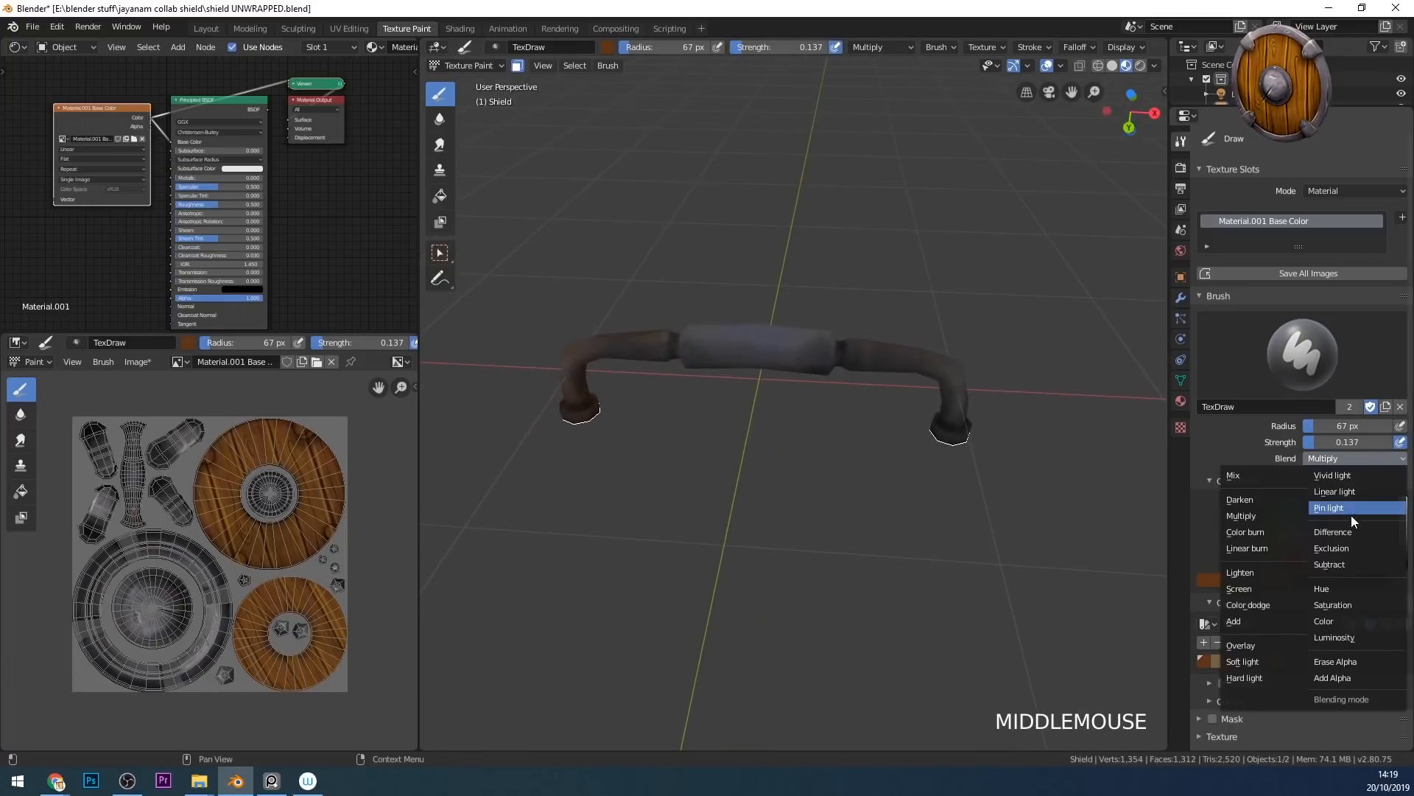
{"action": "left_click", "coordinate": [1326, 620]}
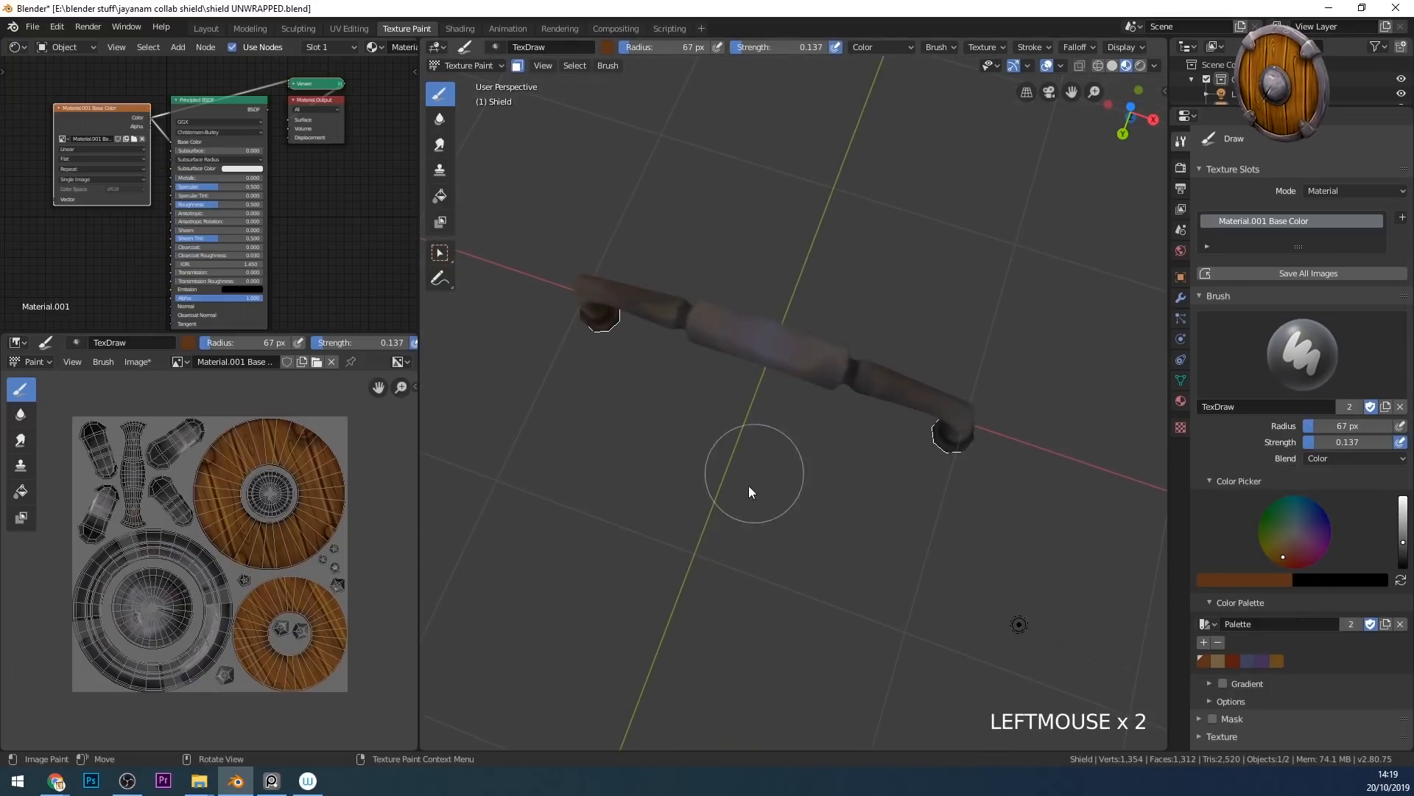
{"action": "middle_click_drag", "start_coordinate": [797, 472], "coordinate": [821, 327]}
{"action": "left_click", "coordinate": [821, 328]}
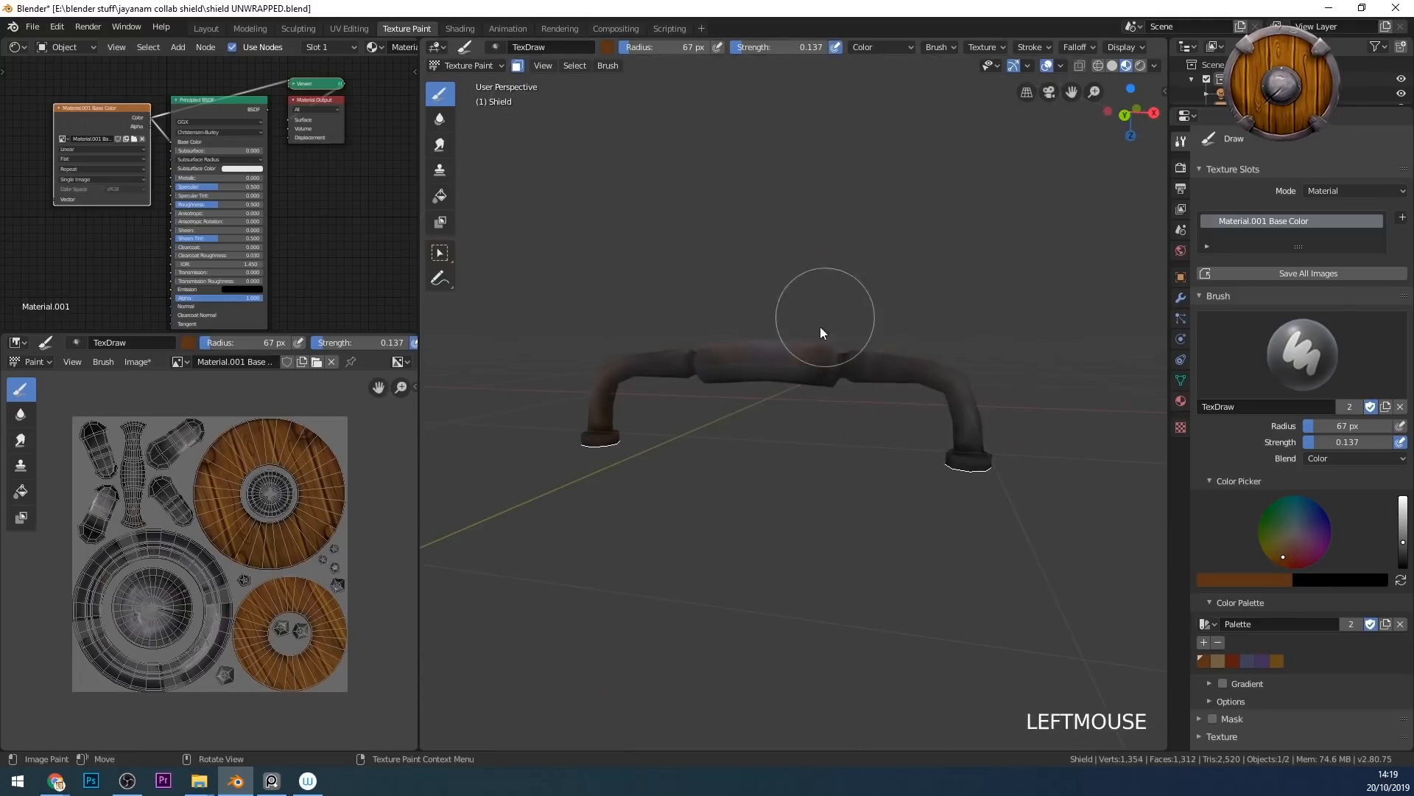
{"action": "middle_click_drag", "start_coordinate": [924, 368], "coordinate": [791, 388]}
{"action": "left_click", "coordinate": [791, 389]}
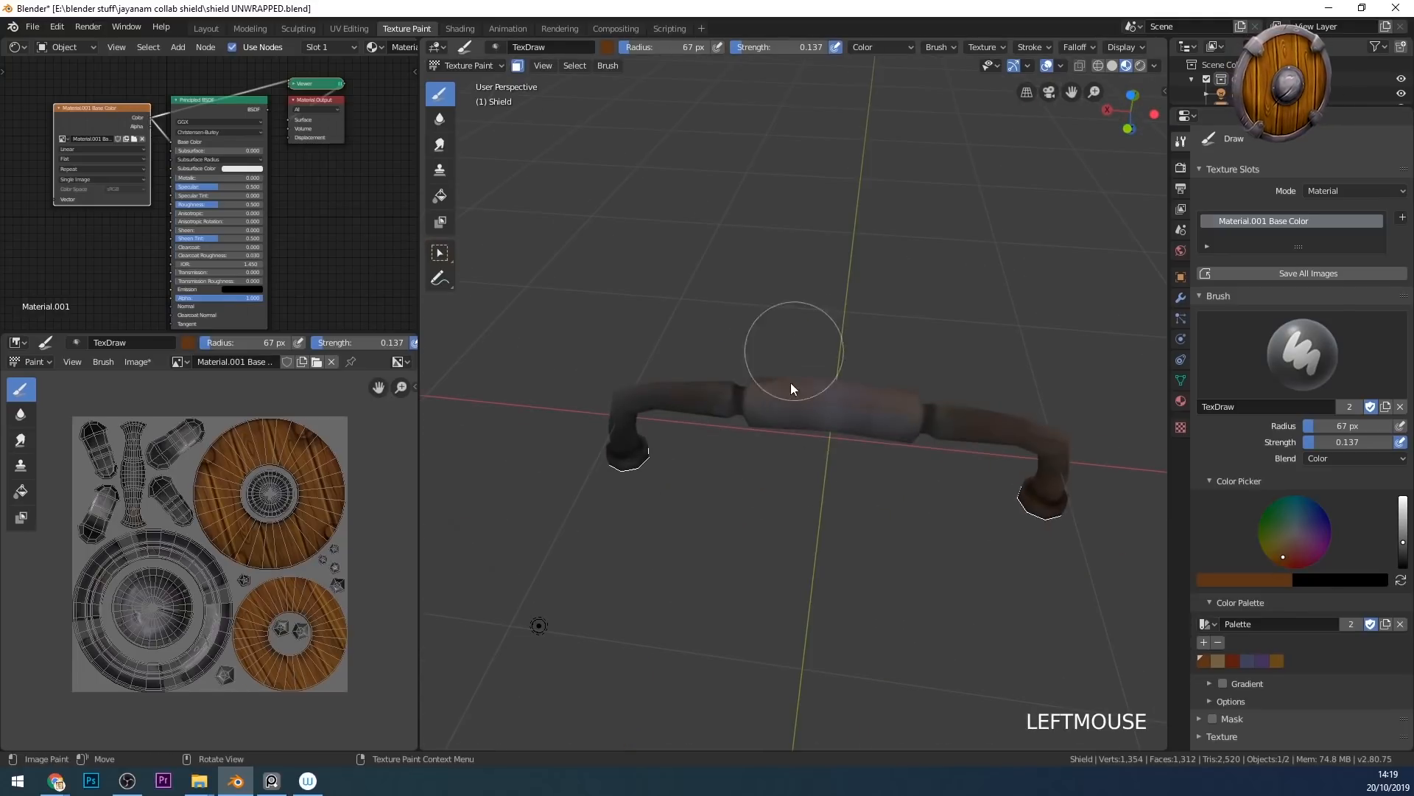
- Raise the brush strength to 0.863 and paint the handle's grip solid brown from all sides
{"action": "middle_click_drag", "start_coordinate": [874, 410], "coordinate": [886, 579]}
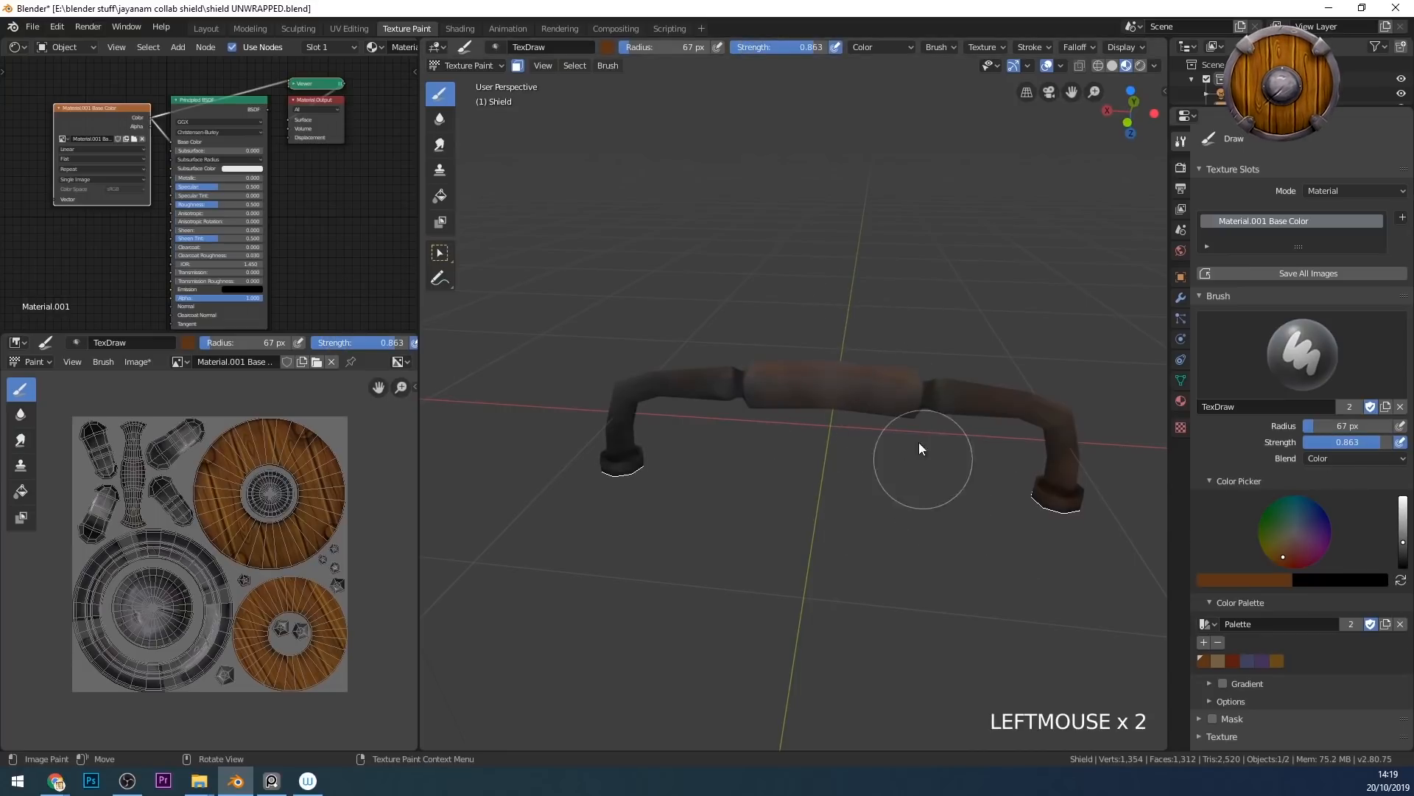
{"action": "middle_click_drag", "start_coordinate": [839, 389], "coordinate": [882, 414]}
{"action": "left_click", "coordinate": [883, 414]}
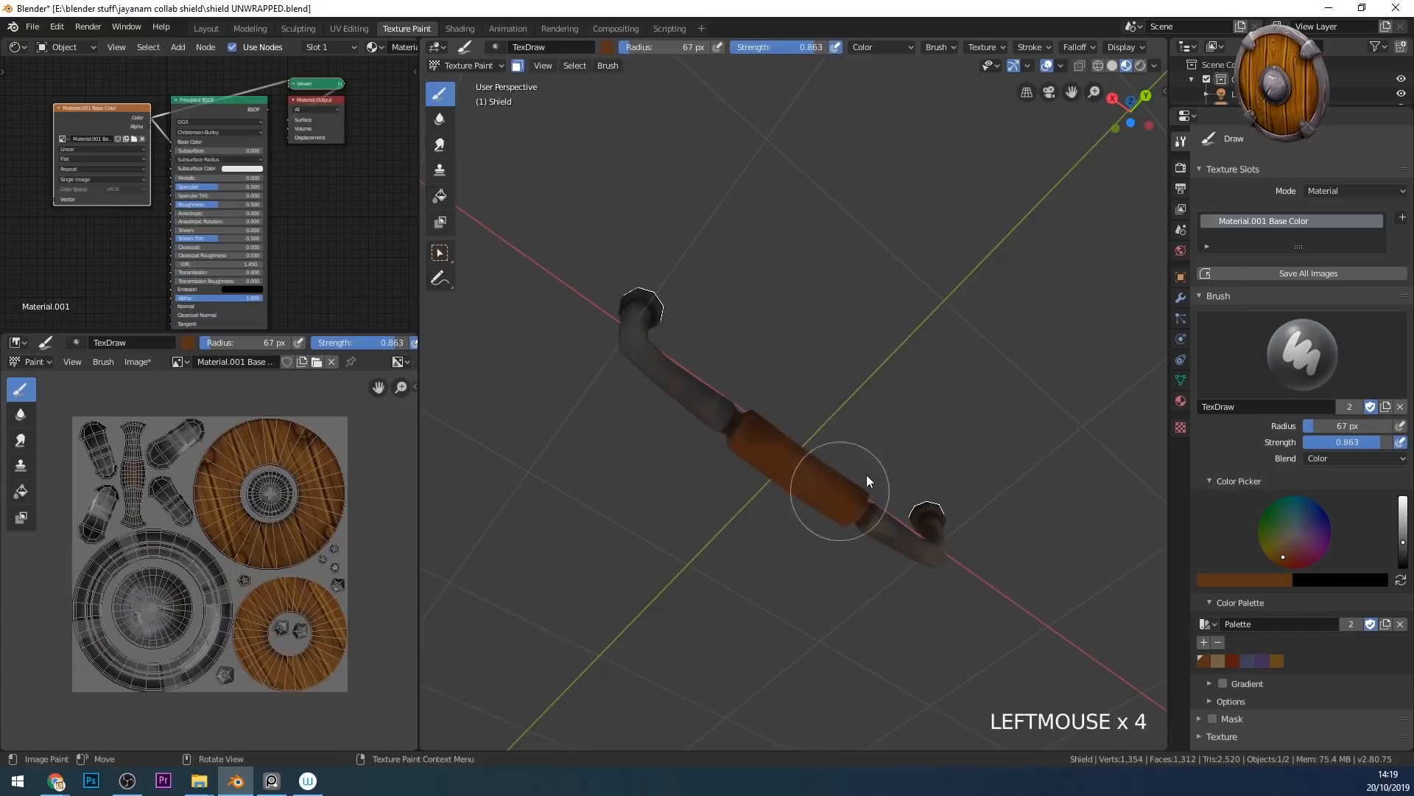
{"action": "middle_click_drag", "start_coordinate": [864, 481], "coordinate": [789, 347]}
{"action": "left_click", "coordinate": [790, 347]}
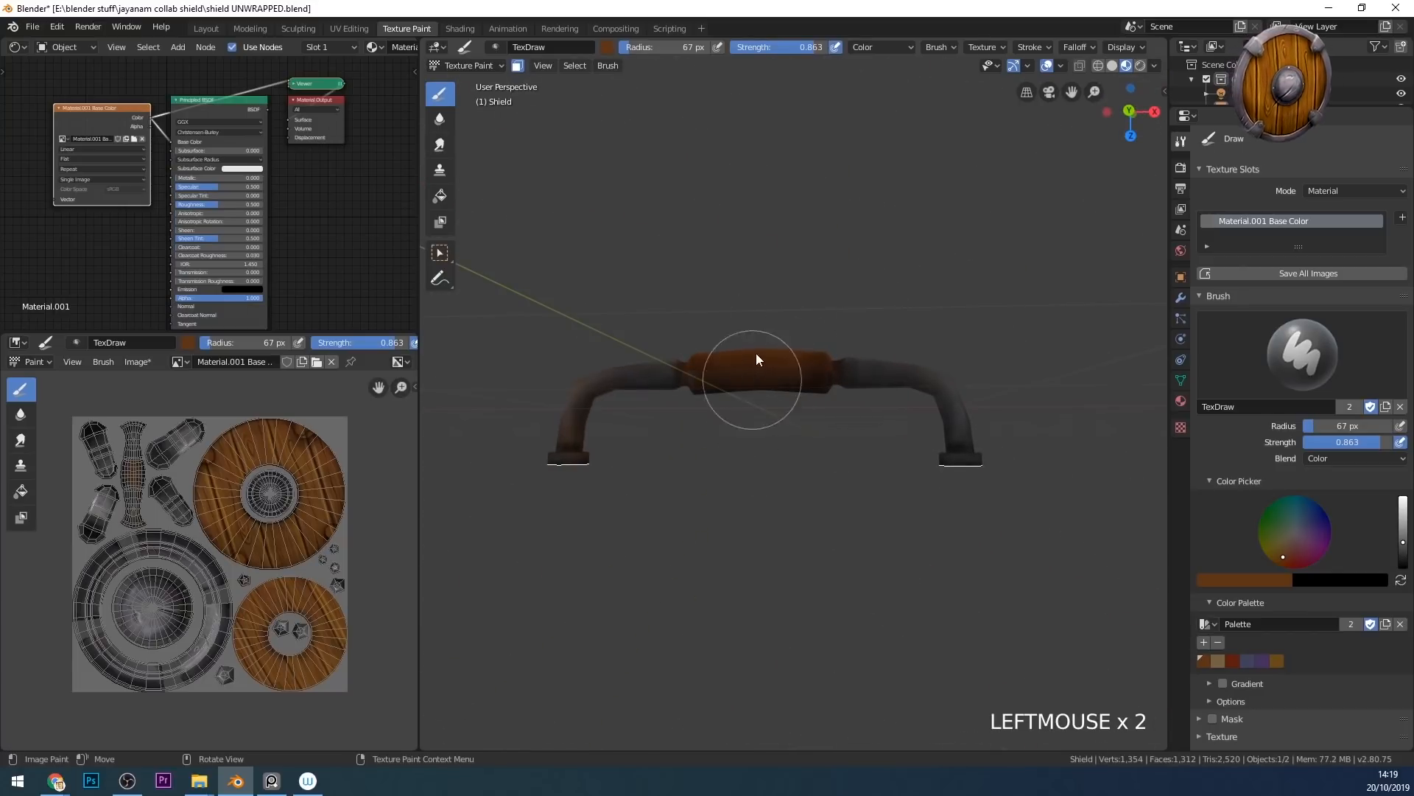
{"action": "middle_click_drag", "start_coordinate": [801, 388], "coordinate": [835, 338]}
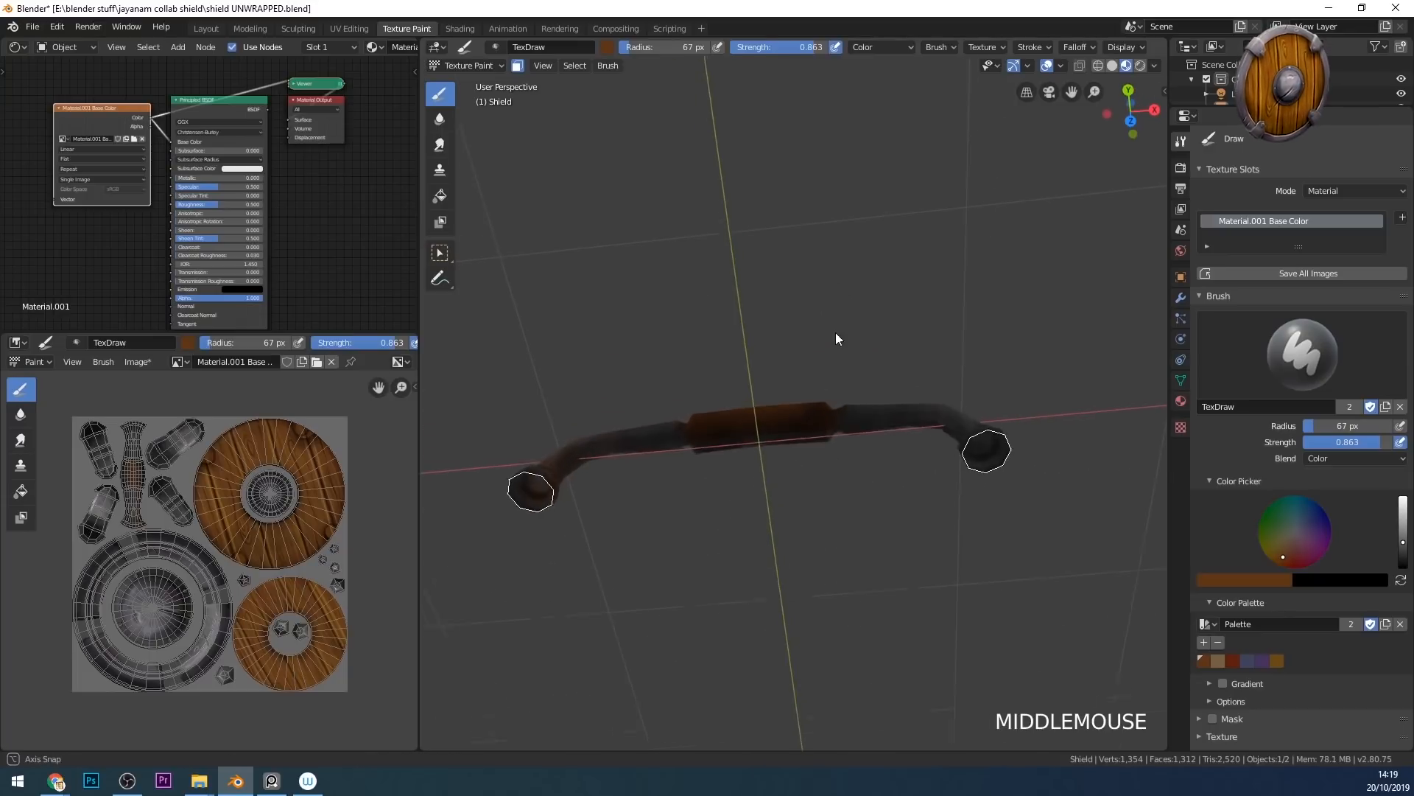
- Undo the last three paint edits on the handle
{"action": "mouse_move", "coordinate": [757, 429]}
{"action": "middle_mouse_down"}
{"action": "mouse_move", "coordinate": [808, 524]}
{"action": "mouse_move", "coordinate": [914, 418]}
{"action": "mouse_move", "coordinate": [894, 432]}
{"action": "middle_mouse_up"}
{"action": "key", "text": "f"}
{"action": "mouse_move", "coordinate": [852, 386]}
{"action": "middle_mouse_down", "text": "ctrl"}
{"action": "mouse_move", "coordinate": [992, 479]}
{"action": "mouse_move", "coordinate": [809, 308]}
{"action": "mouse_move", "coordinate": [858, 385]}
{"action": "mouse_move", "coordinate": [739, 366]}
{"action": "mouse_move", "coordinate": [871, 366]}
{"action": "mouse_move", "coordinate": [906, 383]}
{"action": "middle_mouse_up", "text": "ctrl"}
{"action": "key", "text": "ctrl+z"}
{"action": "key", "text": "ctrl+z"}
{"action": "key", "text": "ctrl+z"}
- Lower the Draw brush strength and adjust its radius for painting the handle
{"action": "left_click_drag", "start_coordinate": [1375, 443], "coordinate": [1333, 443]}
{"action": "mouse_move", "coordinate": [869, 413]}
{"action": "middle_mouse_down"}
{"action": "mouse_move", "coordinate": [928, 493]}
{"action": "mouse_move", "coordinate": [837, 467]}
{"action": "mouse_move", "coordinate": [843, 412]}
{"action": "middle_mouse_up"}
{"action": "key", "text": "f"}
{"action": "left_click", "coordinate": [843, 486]}
- Reveal the hidden parts of the shield and save the painted texture image
{"action": "middle_click_drag", "start_coordinate": [843, 486], "coordinate": [825, 472]}
{"action": "mouse_move", "coordinate": [825, 472]}
{"action": "middle_mouse_down", "text": "ctrl"}
{"action": "mouse_move", "coordinate": [811, 568]}
{"action": "mouse_move", "coordinate": [977, 495]}
{"action": "mouse_move", "coordinate": [890, 509]}
{"action": "mouse_move", "coordinate": [806, 403]}
{"action": "mouse_move", "coordinate": [813, 490]}
{"action": "mouse_move", "coordinate": [839, 359]}
{"action": "middle_mouse_up", "text": "ctrl"}
{"action": "key", "text": "alt+h"}
{"action": "left_click", "coordinate": [705, 387]}
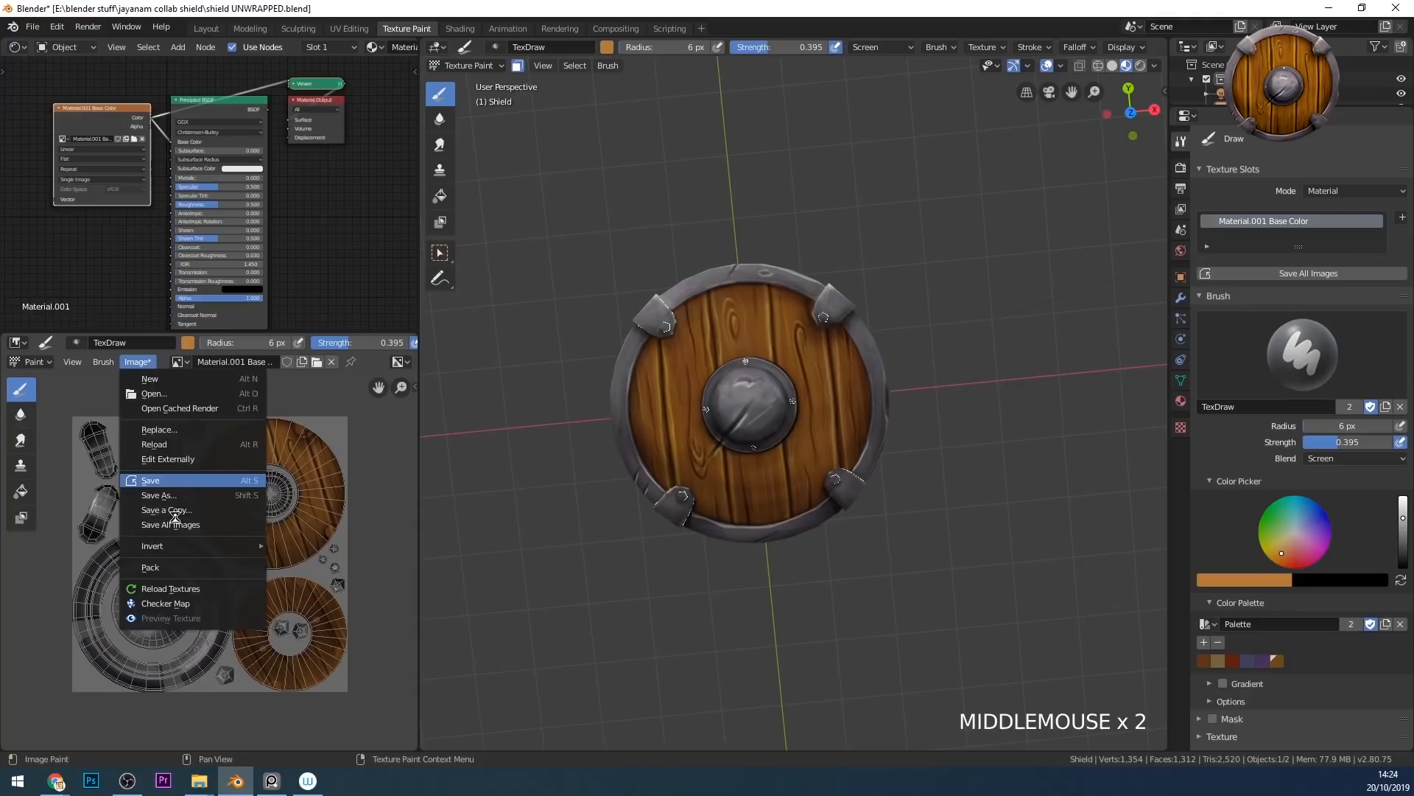
{"action": "left_click", "coordinate": [175, 521]}
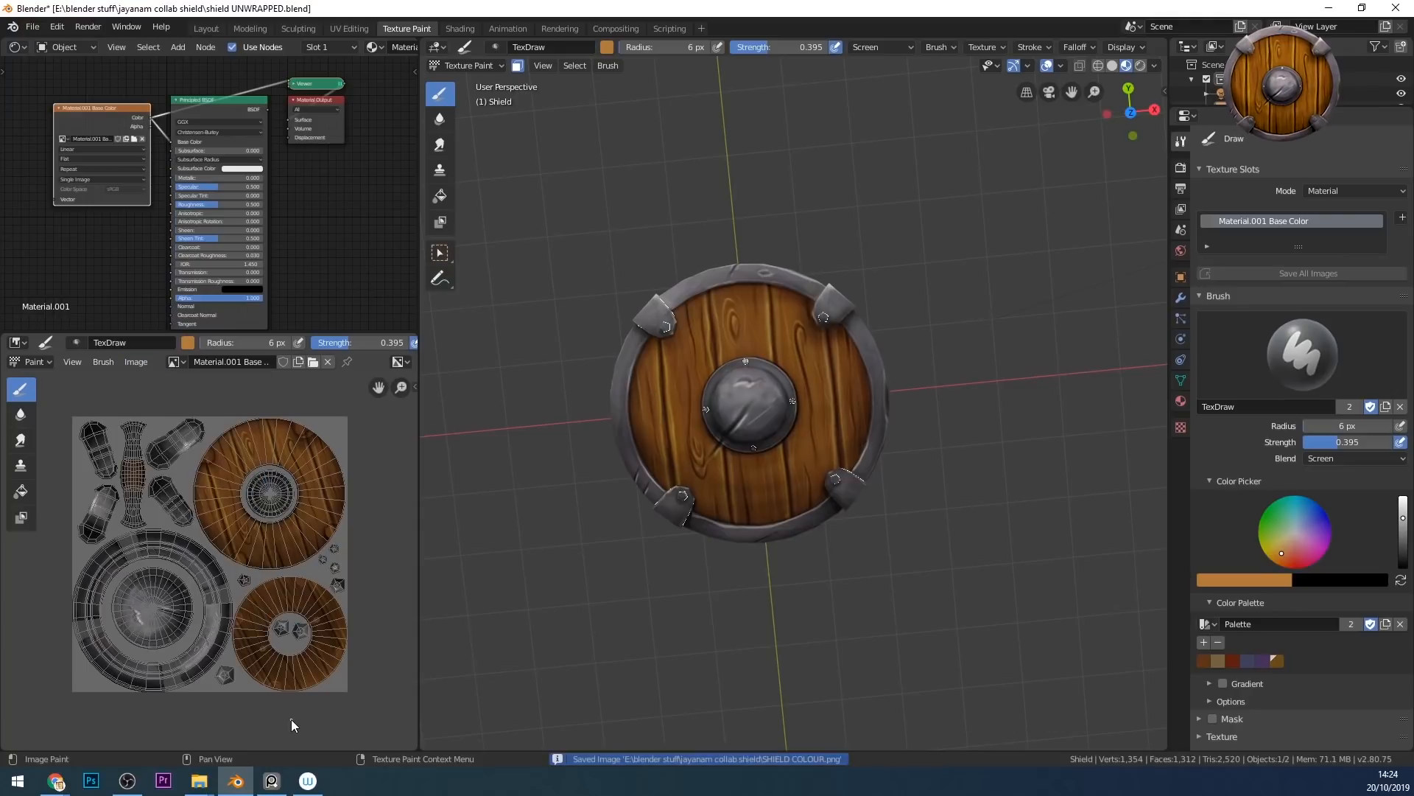